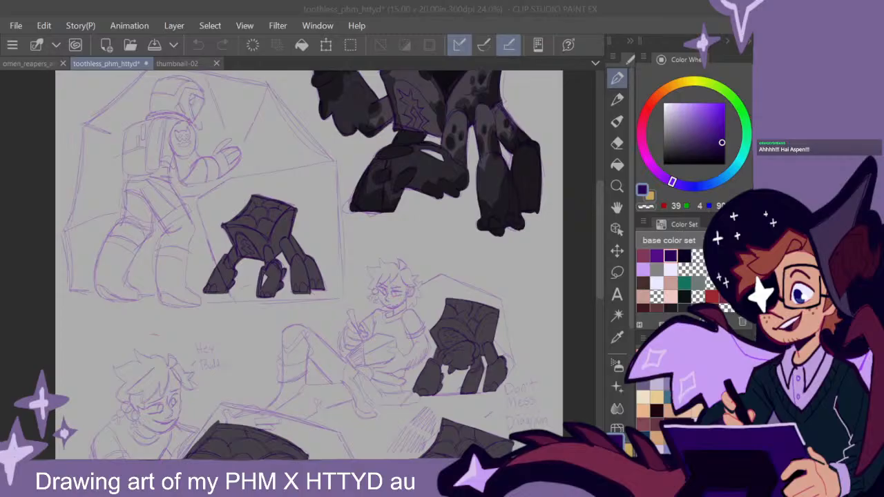
pyautogui.click(598, 238)
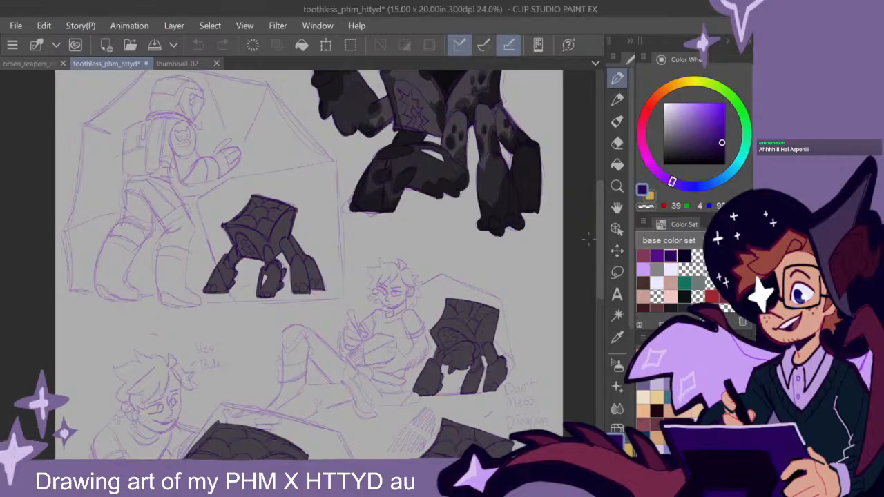
pyautogui.scroll(-3, 453, 257)
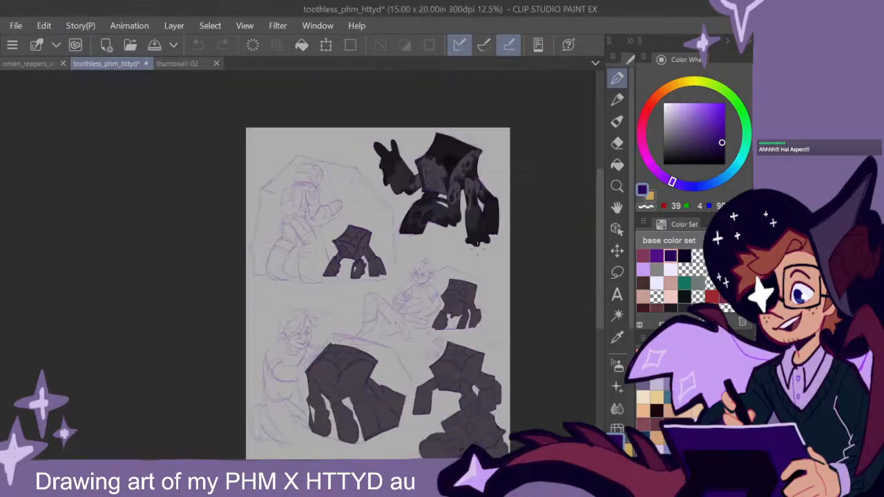
pyautogui.moveTo(518, 335); pyautogui.dragTo(489, 314)
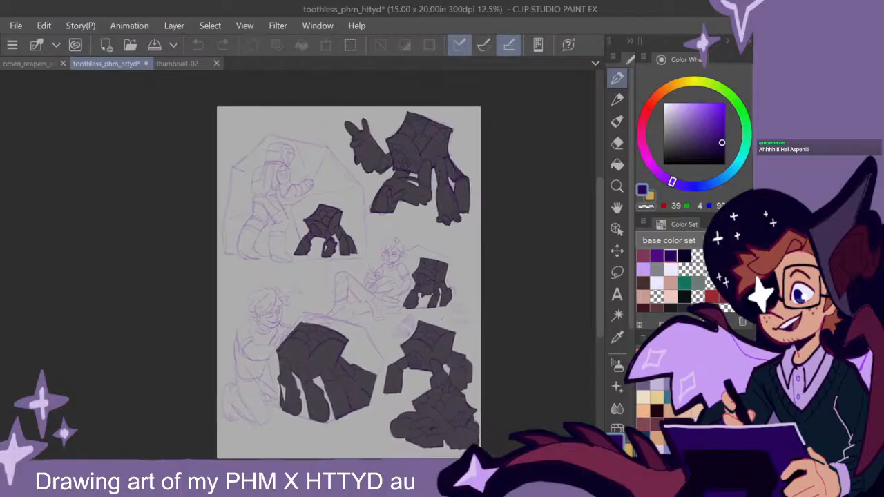
pyautogui.scroll(3, 427, 214)
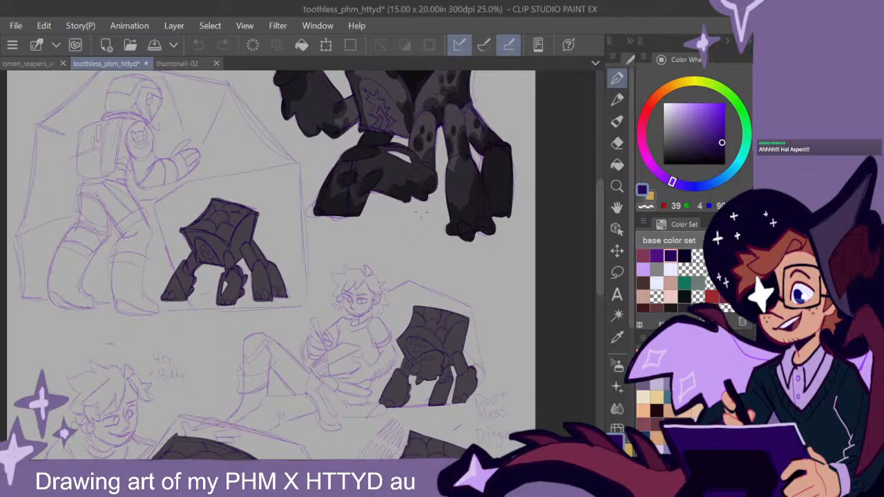
pyautogui.moveTo(452, 146); pyautogui.dragTo(463, 205)
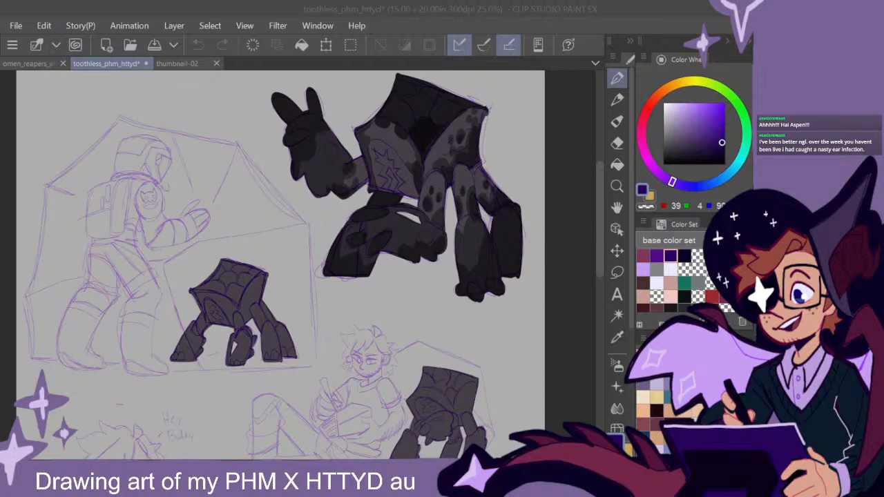
pyautogui.click(516, 194)
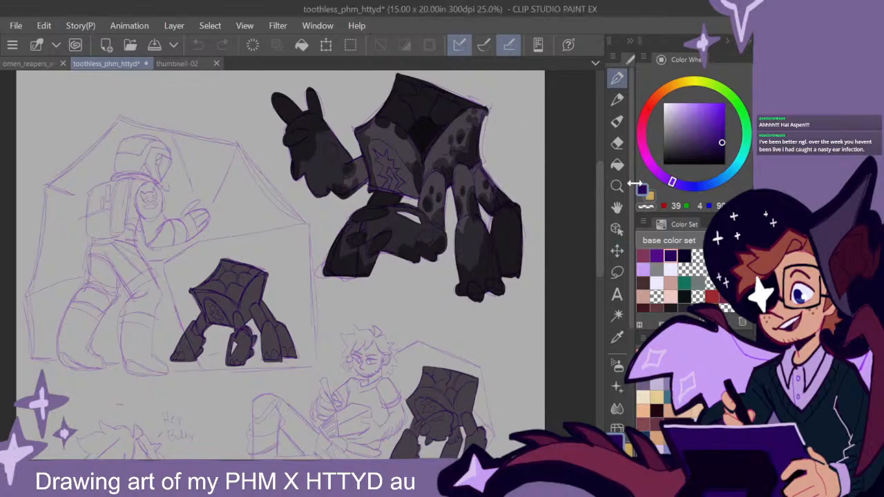
pyautogui.moveTo(599, 256); pyautogui.dragTo(600, 254)
# - Sample the dark grey of the large creature's leg and shade the front middle leg of the small creature beside the astronaut
pyautogui.keyDown('alt'); pyautogui.click(475, 249); pyautogui.keyUp('alt')
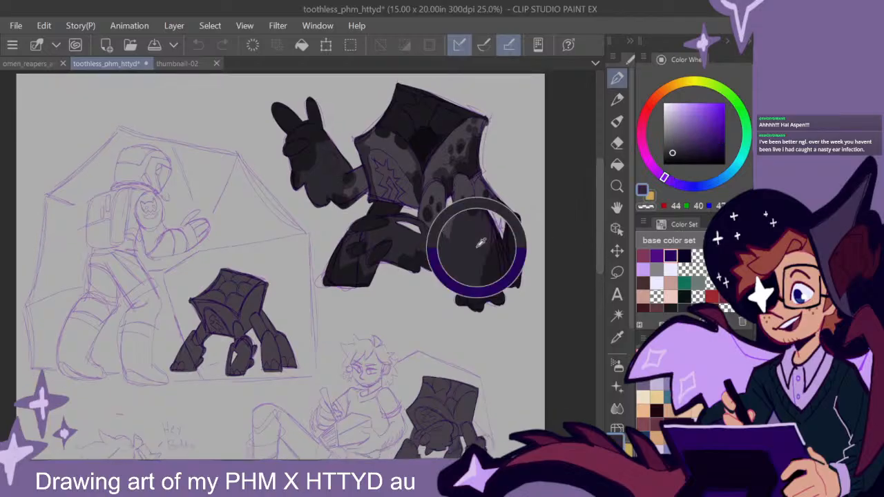
pyautogui.moveTo(597, 219); pyautogui.dragTo(596, 255)
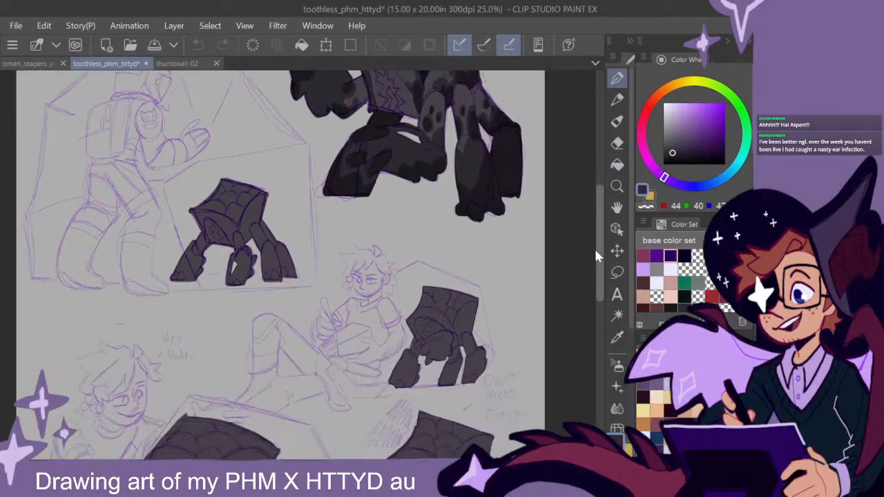
pyautogui.moveTo(463, 347)
pyautogui.mouseDown()
pyautogui.moveTo(473, 239)
pyautogui.moveTo(484, 430)
pyautogui.mouseUp()
pyautogui.moveTo(505, 327); pyautogui.dragTo(532, 355)
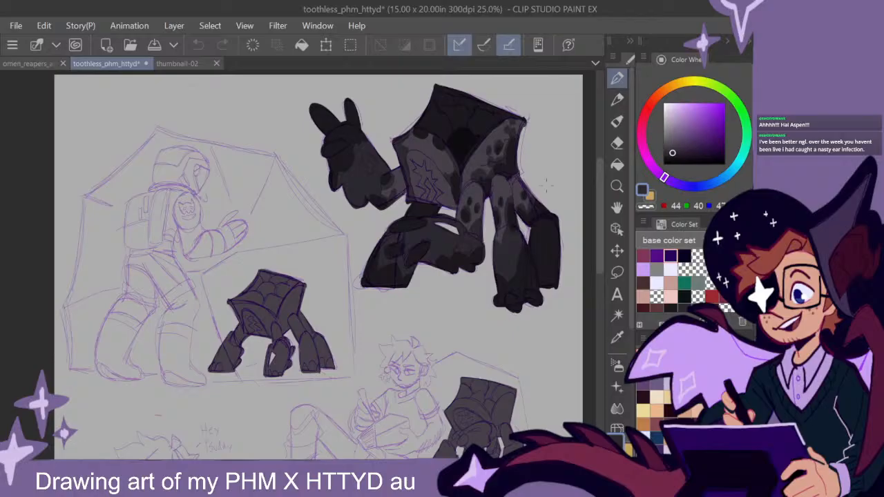
pyautogui.moveTo(458, 355); pyautogui.dragTo(466, 353)
pyautogui.moveTo(503, 396); pyautogui.dragTo(496, 294)
pyautogui.scroll(1, 408, 310)
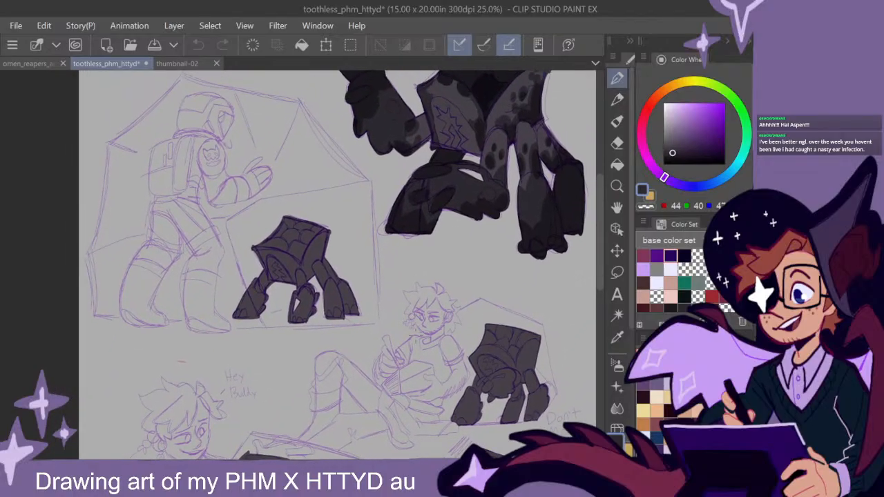
pyautogui.scroll(1, 404, 334)
pyautogui.moveTo(285, 328); pyautogui.dragTo(423, 336)
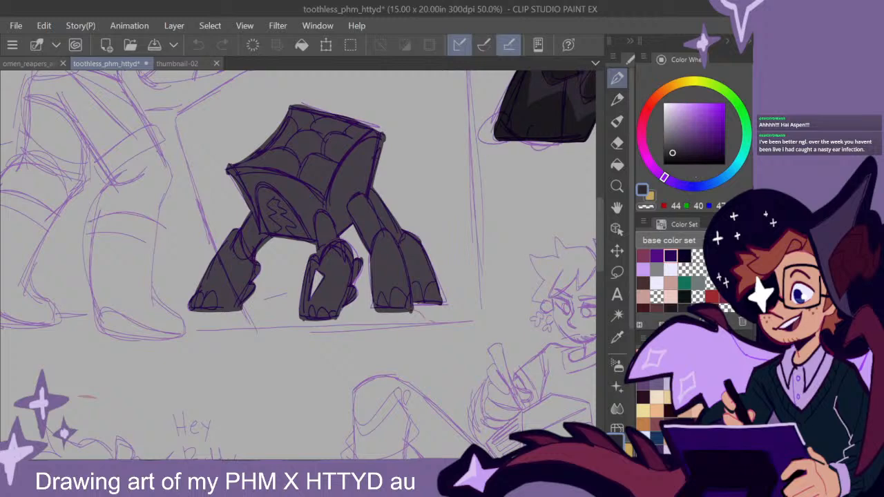
pyautogui.moveTo(358, 254)
pyautogui.mouseDown()
pyautogui.moveTo(350, 297)
pyautogui.moveTo(337, 307)
pyautogui.moveTo(351, 292)
pyautogui.mouseUp()
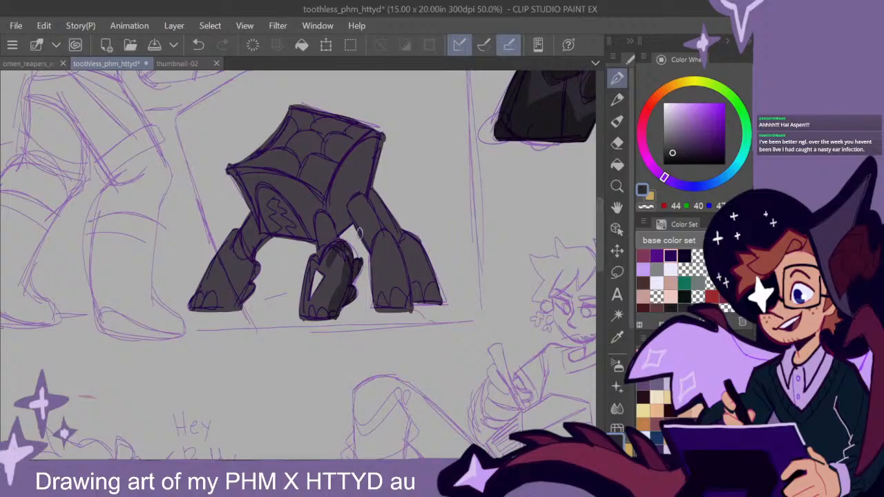
pyautogui.moveTo(333, 250)
pyautogui.mouseDown()
pyautogui.moveTo(331, 266)
pyautogui.moveTo(313, 266)
pyautogui.moveTo(295, 320)
pyautogui.moveTo(321, 291)
pyautogui.moveTo(339, 302)
pyautogui.moveTo(321, 321)
pyautogui.mouseUp()
pyautogui.moveTo(390, 295); pyautogui.dragTo(437, 312)
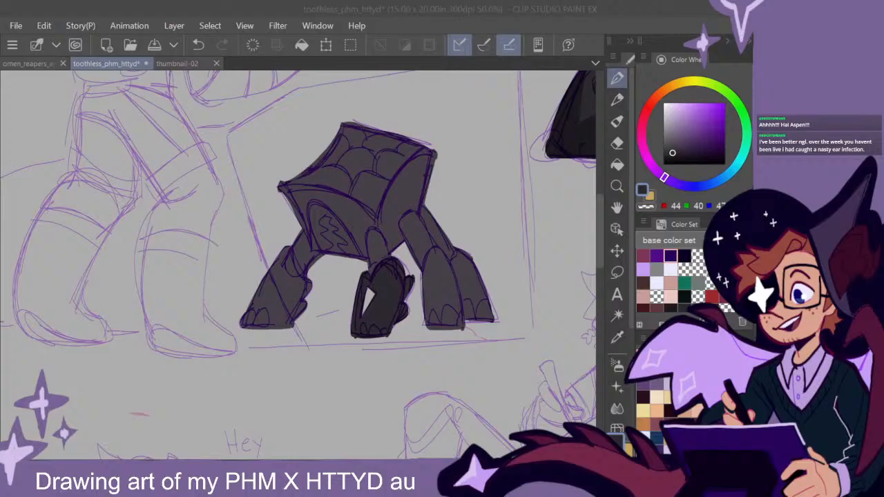
# - Shade the left leg of the small creature beside the astronaut with the same dark grey
pyautogui.click(602, 244)
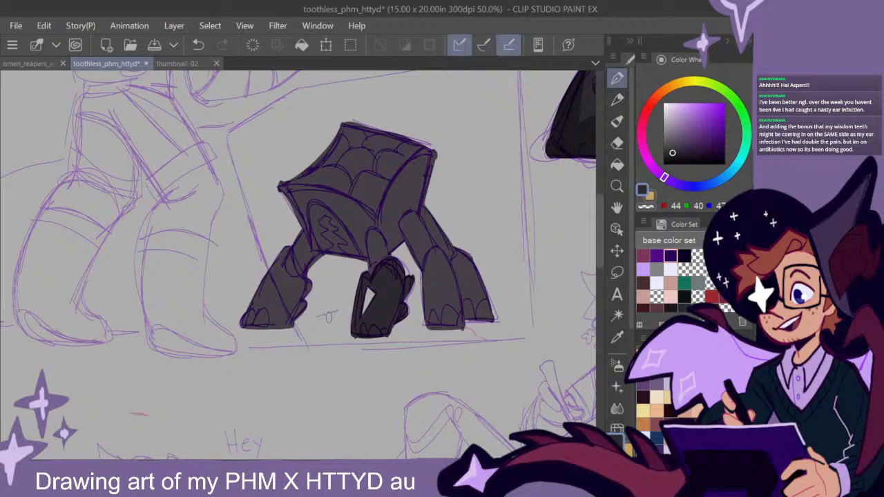
pyautogui.moveTo(600, 237)
pyautogui.mouseDown()
pyautogui.moveTo(599, 222)
pyautogui.moveTo(599, 241)
pyautogui.mouseUp()
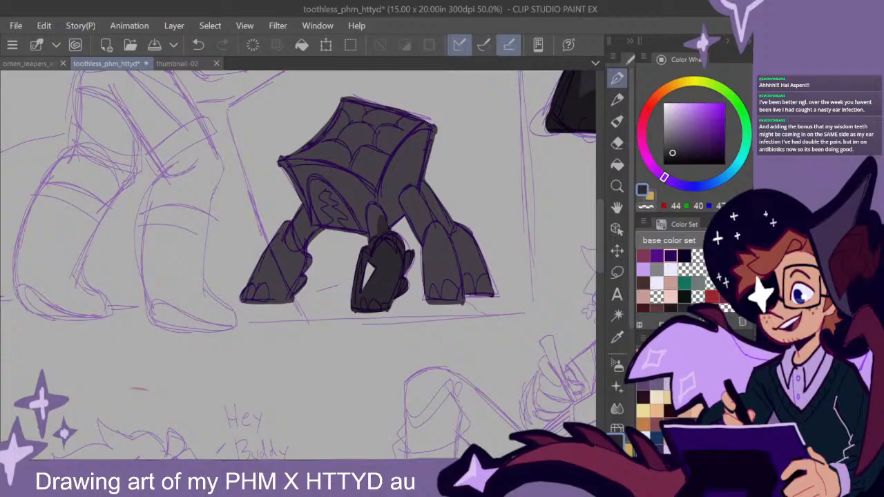
pyautogui.hscroll(-1, 368, 305)
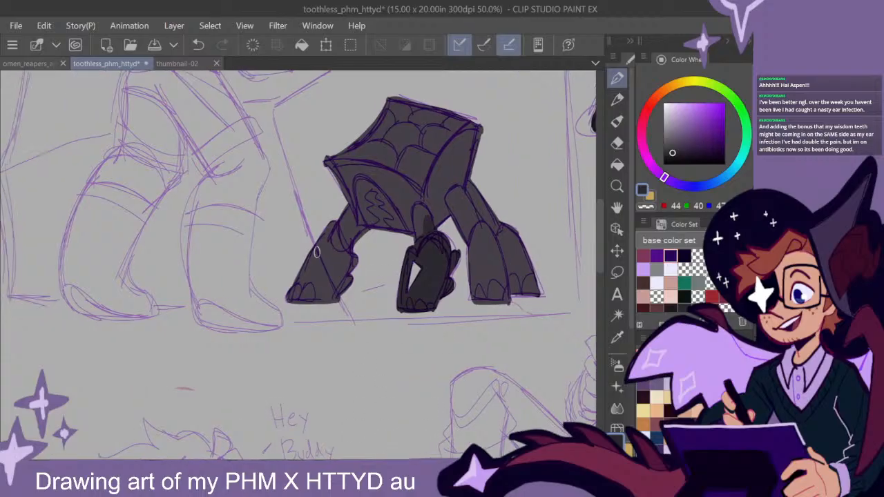
pyautogui.moveTo(340, 230)
pyautogui.mouseDown()
pyautogui.moveTo(333, 250)
pyautogui.moveTo(326, 235)
pyautogui.moveTo(322, 253)
pyautogui.moveTo(347, 262)
pyautogui.moveTo(339, 247)
pyautogui.moveTo(350, 255)
pyautogui.moveTo(322, 314)
pyautogui.moveTo(295, 317)
pyautogui.moveTo(288, 296)
pyautogui.mouseUp()
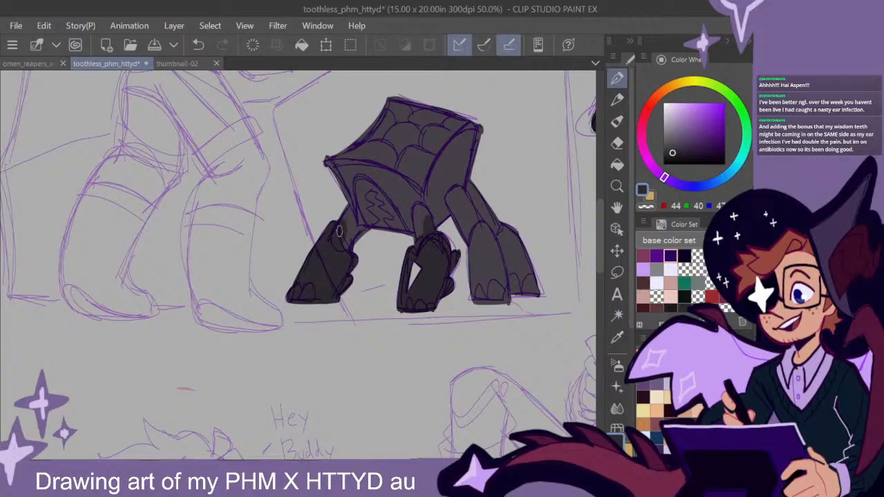
# - Shade the two right legs of the creature beside the astronaut in dark grey, including the far rear one
pyautogui.moveTo(415, 415); pyautogui.dragTo(359, 414)
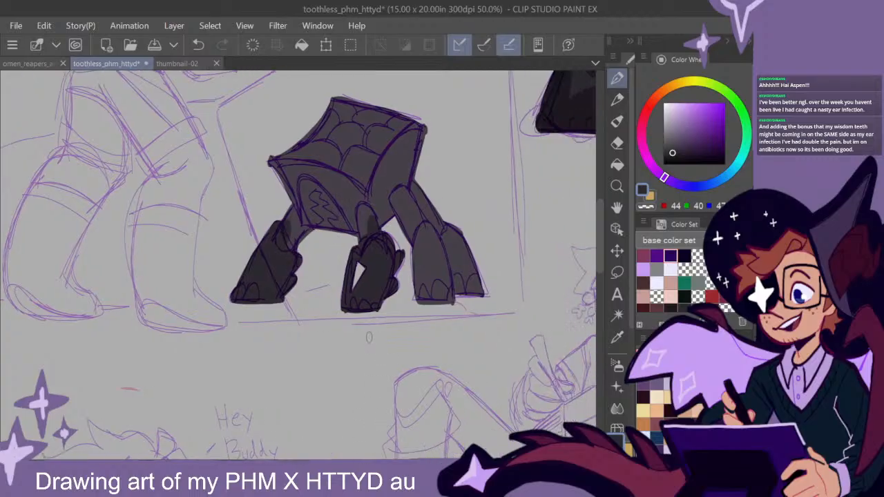
pyautogui.moveTo(415, 207)
pyautogui.mouseDown()
pyautogui.moveTo(431, 233)
pyautogui.moveTo(415, 260)
pyautogui.moveTo(417, 239)
pyautogui.moveTo(426, 230)
pyautogui.moveTo(420, 287)
pyautogui.moveTo(442, 279)
pyautogui.moveTo(450, 305)
pyautogui.moveTo(433, 233)
pyautogui.mouseUp()
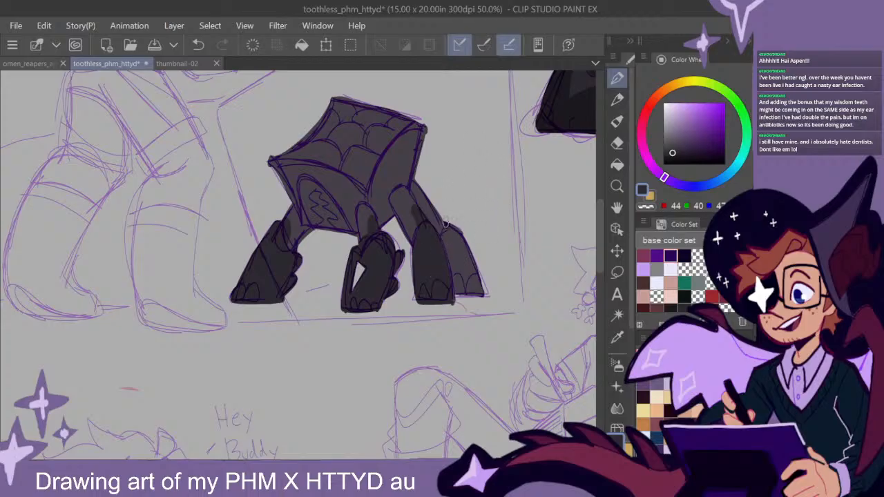
pyautogui.moveTo(457, 222)
pyautogui.mouseDown()
pyautogui.moveTo(466, 285)
pyautogui.moveTo(481, 295)
pyautogui.mouseUp()
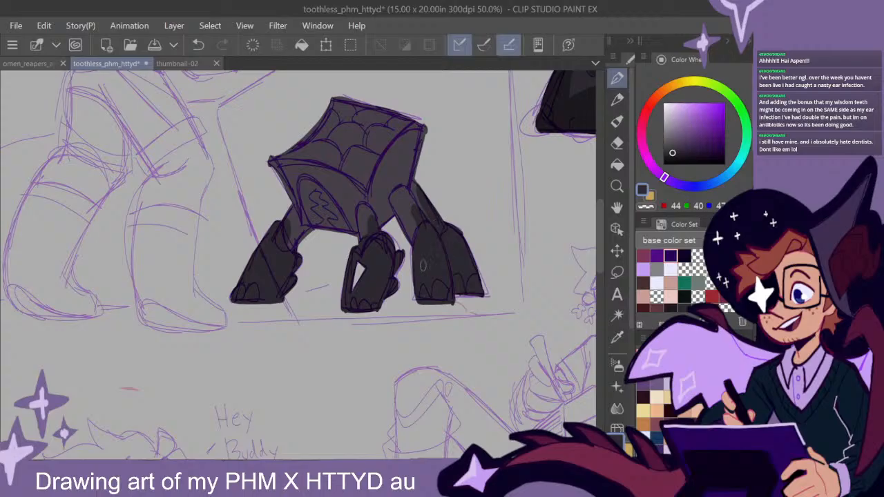
# - Paint dark spots on the creature's upper legs and dark mottled markings along the right side of its body
pyautogui.moveTo(384, 265); pyautogui.dragTo(400, 276)
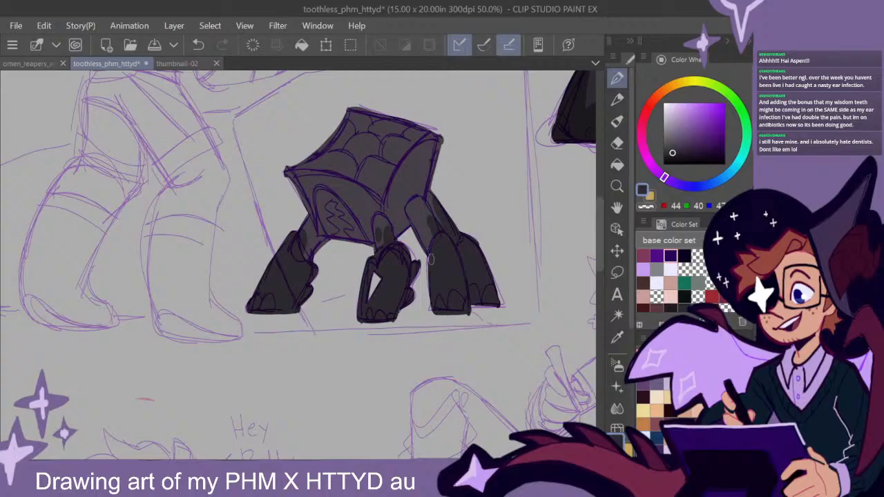
pyautogui.moveTo(422, 225); pyautogui.dragTo(419, 214)
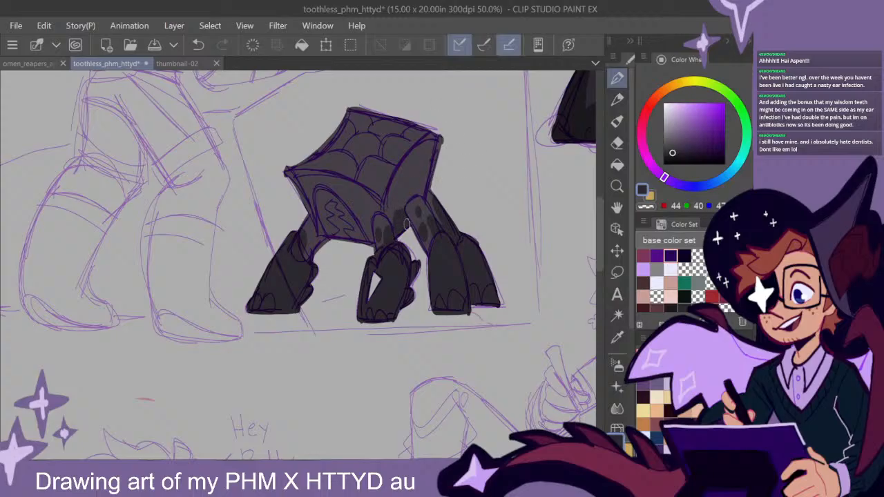
pyautogui.moveTo(403, 203)
pyautogui.mouseDown()
pyautogui.moveTo(422, 191)
pyautogui.moveTo(439, 152)
pyautogui.moveTo(420, 185)
pyautogui.moveTo(419, 164)
pyautogui.moveTo(428, 181)
pyautogui.moveTo(444, 177)
pyautogui.moveTo(452, 149)
pyautogui.moveTo(438, 147)
pyautogui.moveTo(420, 166)
pyautogui.moveTo(403, 208)
pyautogui.mouseUp()
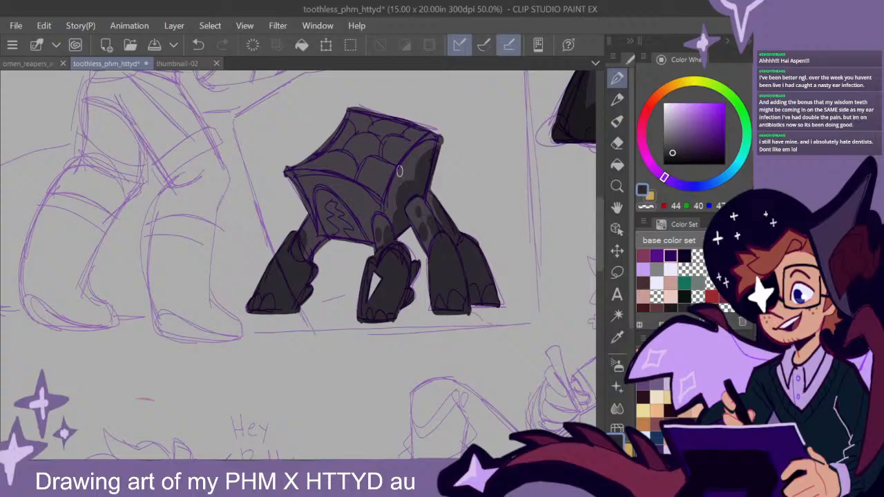
# - Darken the front rim of the creature's shell and fill the plated top surface with dark grey
pyautogui.moveTo(290, 174)
pyautogui.mouseDown()
pyautogui.moveTo(319, 231)
pyautogui.moveTo(292, 175)
pyautogui.mouseUp()
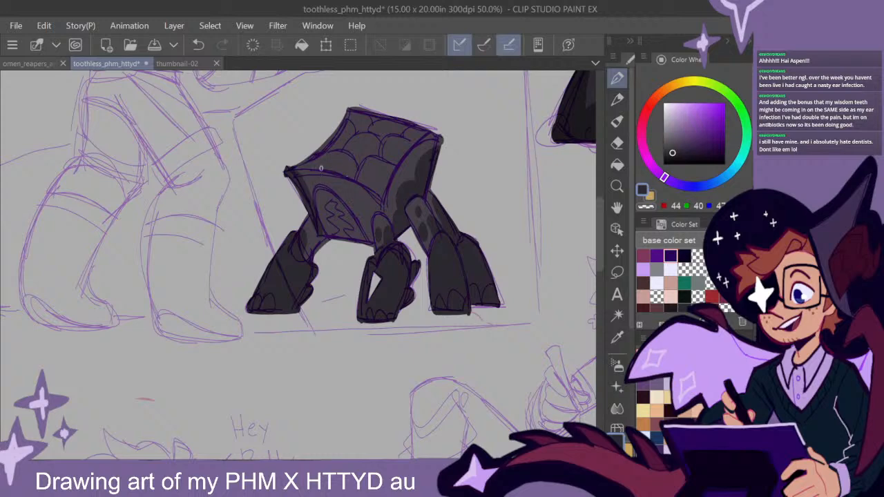
pyautogui.moveTo(332, 176); pyautogui.dragTo(295, 171)
pyautogui.moveTo(346, 182); pyautogui.dragTo(386, 214)
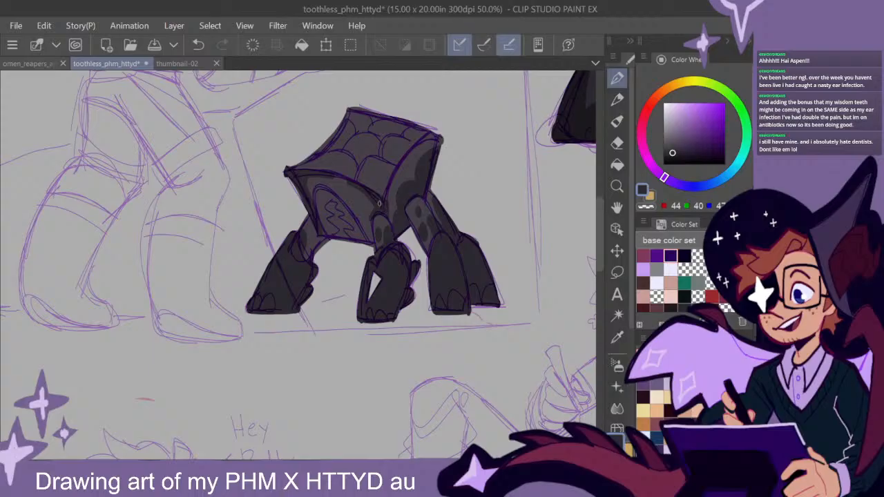
pyautogui.moveTo(475, 250)
pyautogui.mouseDown()
pyautogui.moveTo(456, 259)
pyautogui.moveTo(437, 241)
pyautogui.moveTo(484, 266)
pyautogui.moveTo(451, 265)
pyautogui.moveTo(463, 268)
pyautogui.mouseUp()
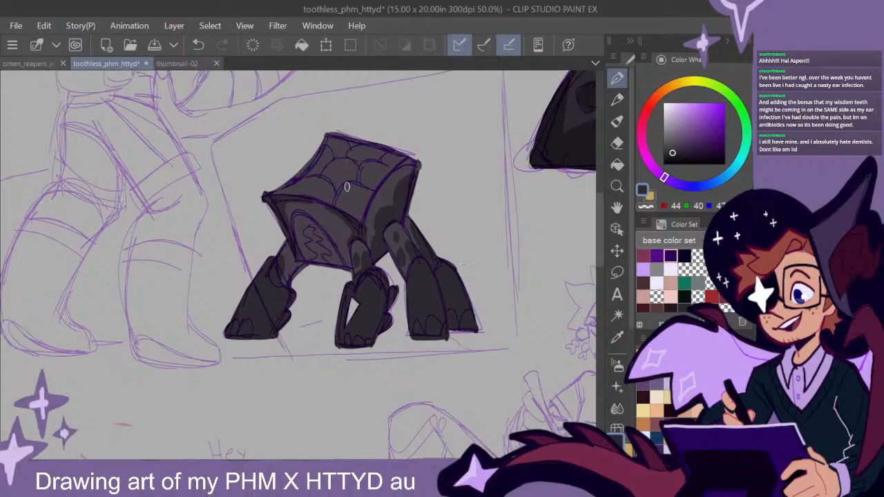
pyautogui.moveTo(332, 134)
pyautogui.mouseDown()
pyautogui.moveTo(286, 188)
pyautogui.moveTo(344, 202)
pyautogui.moveTo(357, 217)
pyautogui.moveTo(301, 186)
pyautogui.moveTo(325, 144)
pyautogui.moveTo(377, 169)
pyautogui.moveTo(368, 189)
pyautogui.moveTo(411, 148)
pyautogui.moveTo(403, 159)
pyautogui.mouseUp()
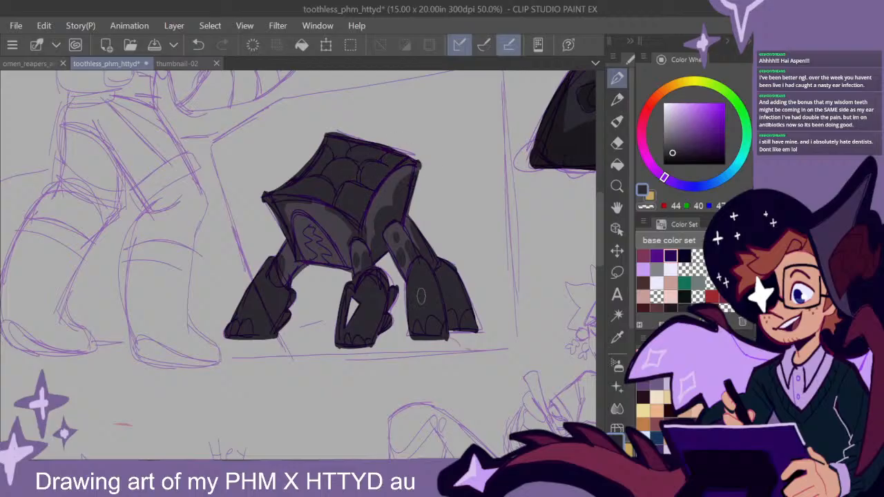
# - Shade the plated top of the shell on the creature beside the seated, writing figure with the dark grey
pyautogui.scroll(-2, 419, 296)
pyautogui.moveTo(511, 324); pyautogui.dragTo(384, 410)
pyautogui.moveTo(399, 449); pyautogui.dragTo(434, 376)
pyautogui.moveTo(503, 390); pyautogui.dragTo(415, 359)
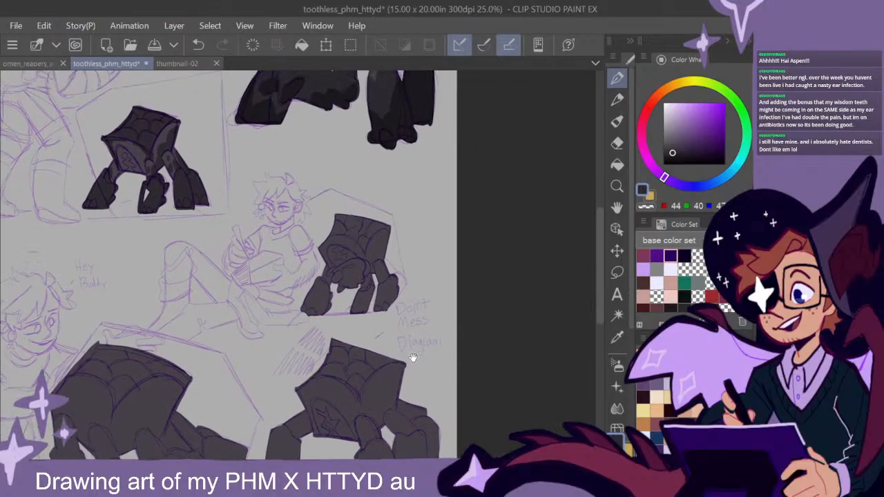
pyautogui.scroll(2, 416, 339)
pyautogui.moveTo(371, 214); pyautogui.dragTo(399, 290)
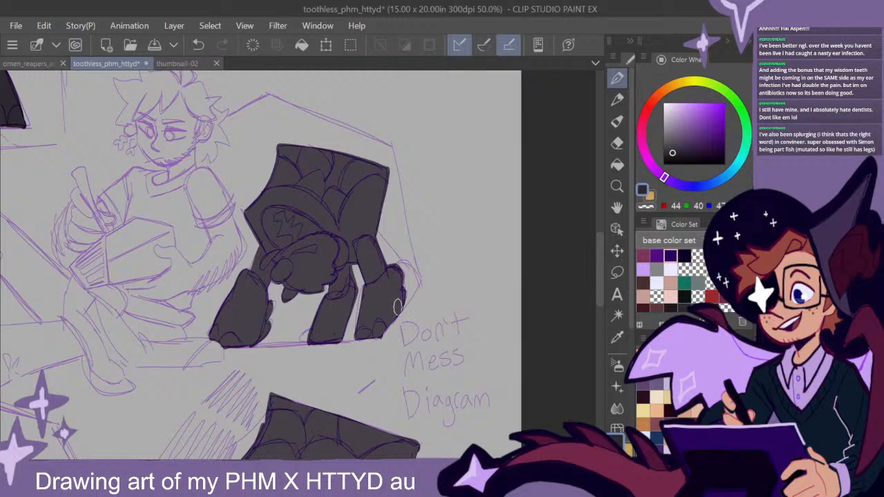
pyautogui.moveTo(339, 158); pyautogui.dragTo(303, 146)
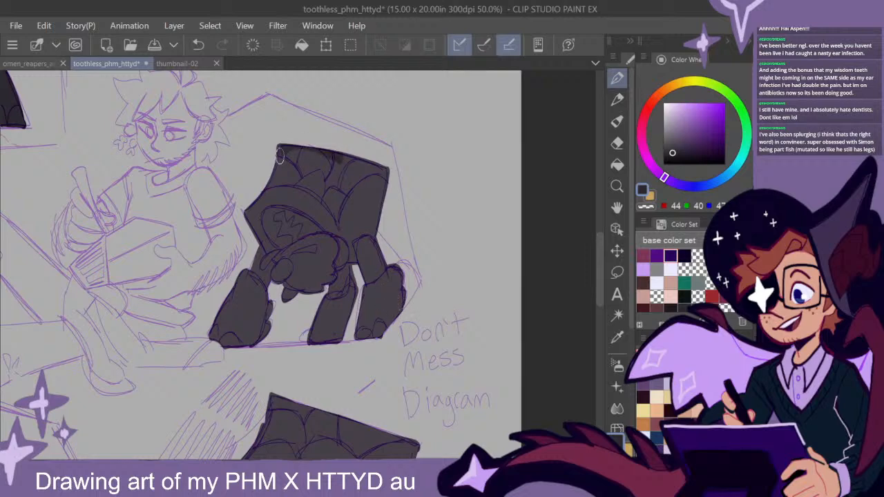
pyautogui.moveTo(280, 180)
pyautogui.mouseDown()
pyautogui.moveTo(322, 194)
pyautogui.moveTo(338, 224)
pyautogui.moveTo(346, 182)
pyautogui.moveTo(378, 169)
pyautogui.moveTo(394, 176)
pyautogui.moveTo(354, 172)
pyautogui.moveTo(337, 207)
pyautogui.moveTo(371, 164)
pyautogui.moveTo(345, 167)
pyautogui.moveTo(311, 151)
pyautogui.moveTo(336, 160)
pyautogui.moveTo(347, 179)
pyautogui.moveTo(359, 175)
pyautogui.moveTo(343, 198)
pyautogui.mouseUp()
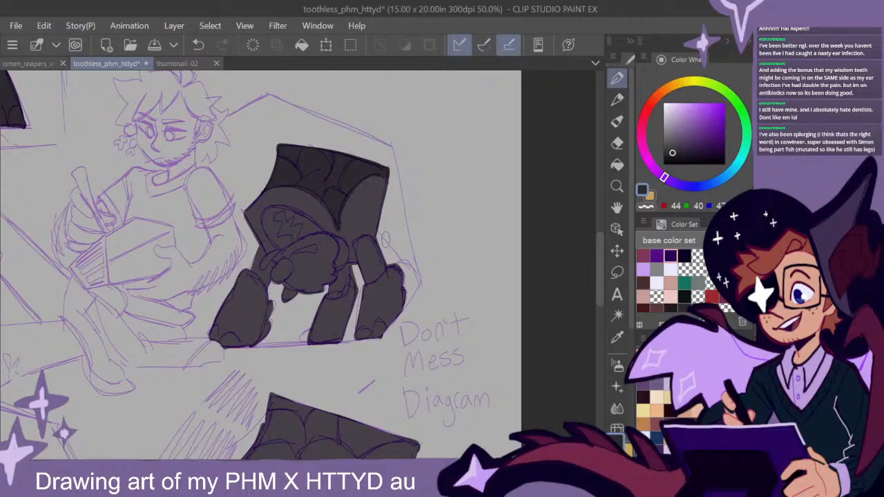
# - Shade the middle and right legs of the creature beside the seated figure, and paint in the far rear leg behind them
pyautogui.moveTo(598, 244); pyautogui.dragTo(595, 253)
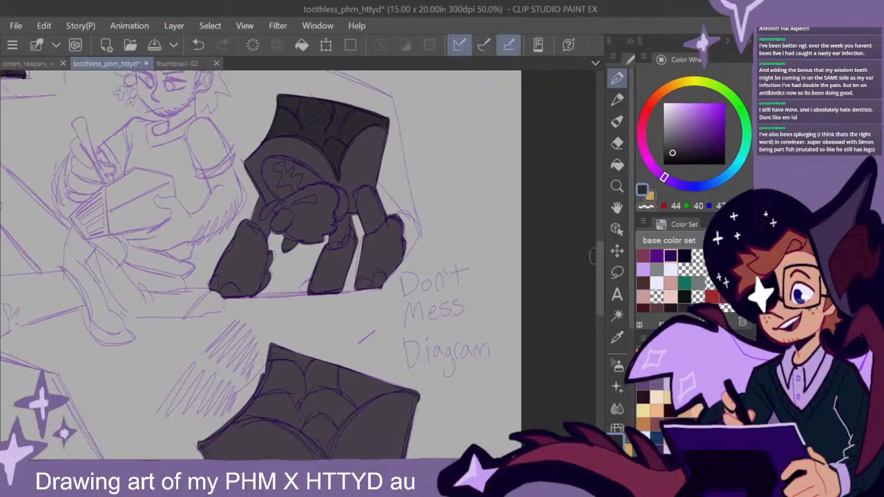
pyautogui.moveTo(359, 296)
pyautogui.mouseDown()
pyautogui.moveTo(366, 247)
pyautogui.moveTo(394, 220)
pyautogui.moveTo(384, 278)
pyautogui.moveTo(353, 230)
pyautogui.moveTo(349, 250)
pyautogui.moveTo(321, 257)
pyautogui.moveTo(312, 287)
pyautogui.moveTo(347, 271)
pyautogui.moveTo(353, 280)
pyautogui.mouseUp()
pyautogui.moveTo(420, 463); pyautogui.dragTo(405, 463)
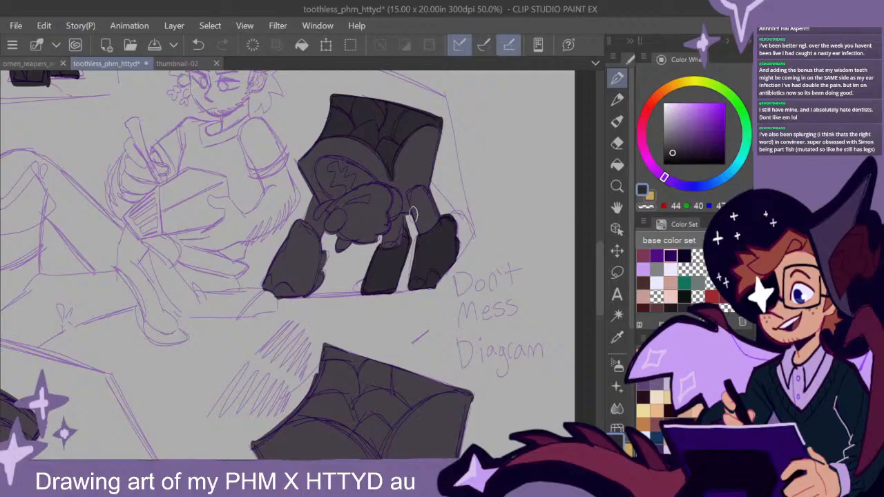
pyautogui.moveTo(442, 207)
pyautogui.mouseDown()
pyautogui.moveTo(445, 214)
pyautogui.moveTo(437, 189)
pyautogui.moveTo(470, 247)
pyautogui.moveTo(459, 257)
pyautogui.moveTo(456, 221)
pyautogui.moveTo(473, 231)
pyautogui.mouseUp()
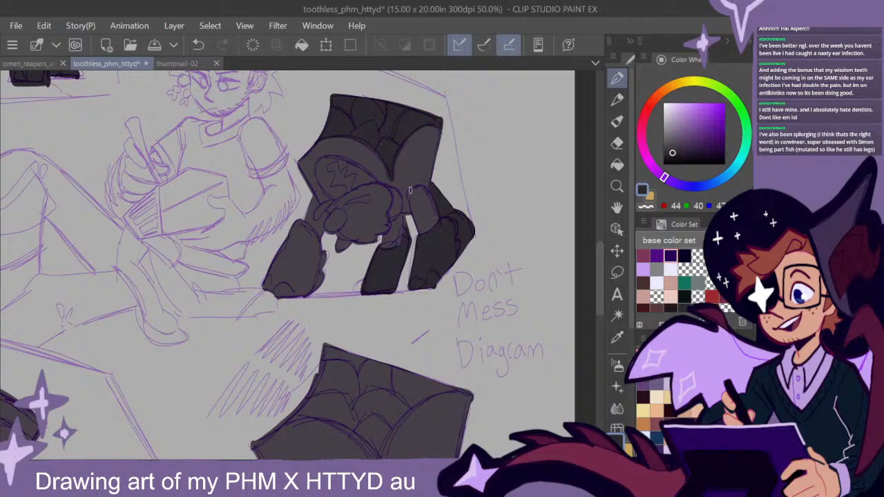
pyautogui.moveTo(436, 216)
pyautogui.mouseDown()
pyautogui.moveTo(425, 196)
pyautogui.moveTo(434, 239)
pyautogui.moveTo(434, 214)
pyautogui.mouseUp()
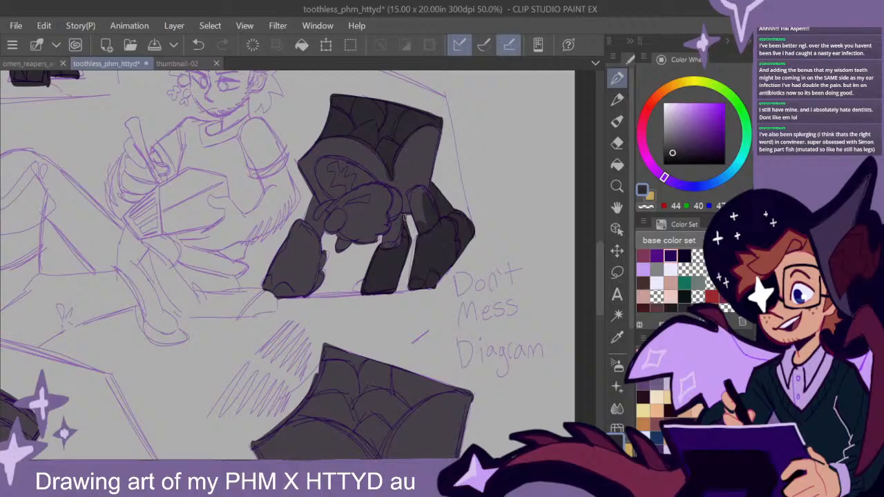
# - Shade the front legs and the lowered head of the creature beside the seated, writing figure with the dark grey
pyautogui.moveTo(384, 234); pyautogui.dragTo(404, 229)
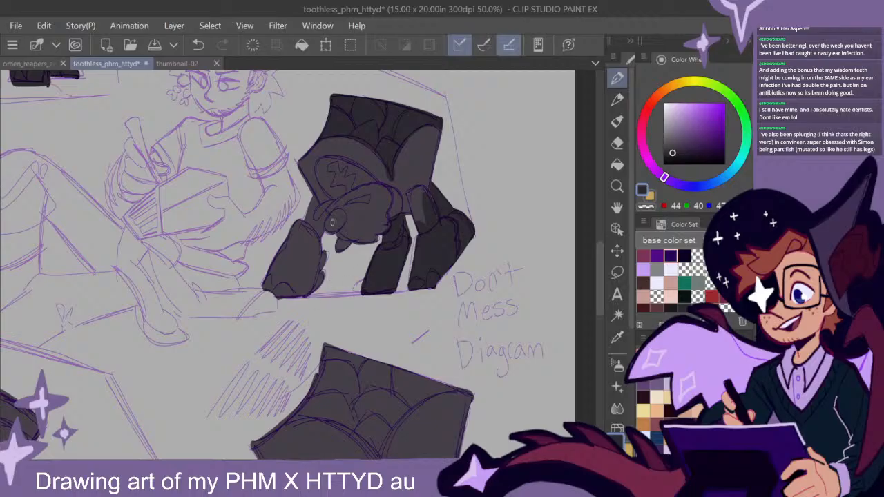
pyautogui.moveTo(328, 281)
pyautogui.mouseDown()
pyautogui.moveTo(323, 255)
pyautogui.moveTo(321, 268)
pyautogui.moveTo(286, 295)
pyautogui.moveTo(291, 251)
pyautogui.moveTo(305, 252)
pyautogui.moveTo(319, 272)
pyautogui.moveTo(314, 238)
pyautogui.moveTo(300, 225)
pyautogui.moveTo(286, 241)
pyautogui.moveTo(306, 235)
pyautogui.moveTo(311, 258)
pyautogui.moveTo(308, 233)
pyautogui.moveTo(320, 255)
pyautogui.moveTo(317, 219)
pyautogui.moveTo(324, 253)
pyautogui.moveTo(303, 225)
pyautogui.moveTo(321, 255)
pyautogui.moveTo(315, 259)
pyautogui.moveTo(318, 218)
pyautogui.moveTo(303, 237)
pyautogui.moveTo(310, 241)
pyautogui.moveTo(299, 239)
pyautogui.moveTo(308, 199)
pyautogui.mouseUp()
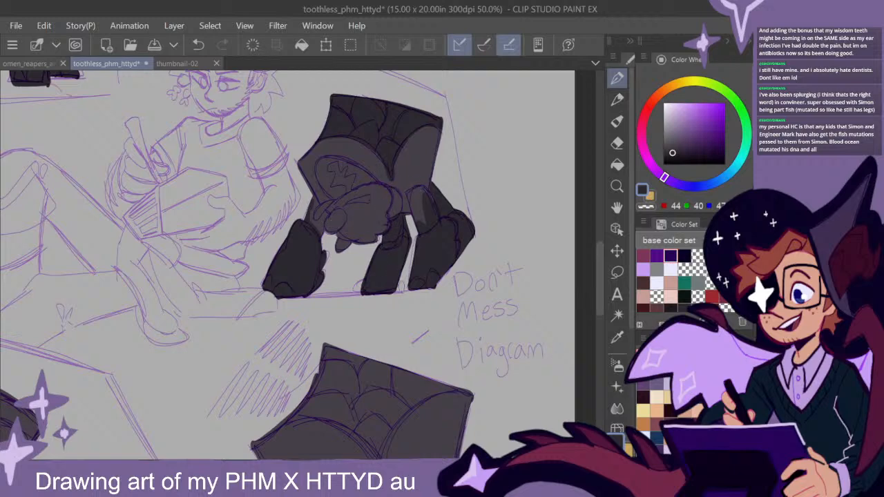
pyautogui.moveTo(599, 300)
pyautogui.mouseDown()
pyautogui.moveTo(599, 268)
pyautogui.moveTo(595, 301)
pyautogui.mouseUp()
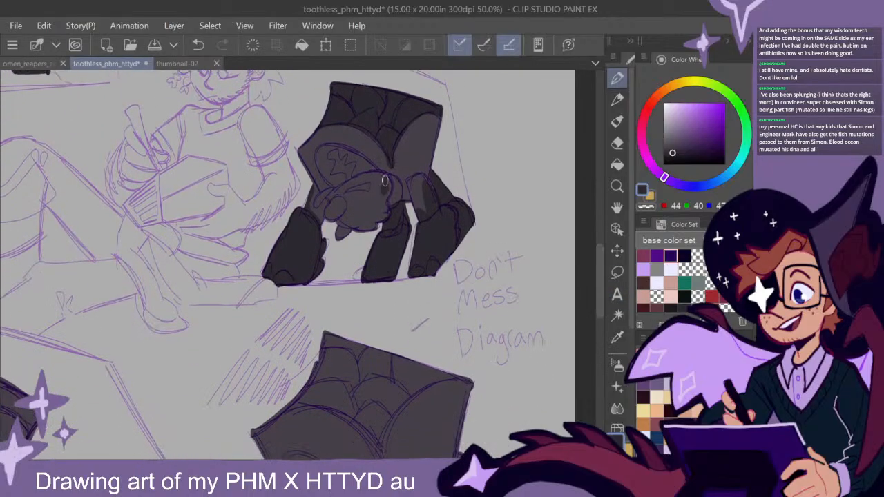
pyautogui.moveTo(374, 178)
pyautogui.mouseDown()
pyautogui.moveTo(379, 200)
pyautogui.moveTo(385, 176)
pyautogui.moveTo(384, 196)
pyautogui.moveTo(388, 185)
pyautogui.moveTo(385, 195)
pyautogui.moveTo(382, 174)
pyautogui.moveTo(380, 219)
pyautogui.moveTo(376, 183)
pyautogui.moveTo(336, 196)
pyautogui.moveTo(377, 176)
pyautogui.mouseUp()
pyautogui.moveTo(334, 195)
pyautogui.mouseDown()
pyautogui.moveTo(364, 227)
pyautogui.moveTo(379, 212)
pyautogui.moveTo(367, 223)
pyautogui.mouseUp()
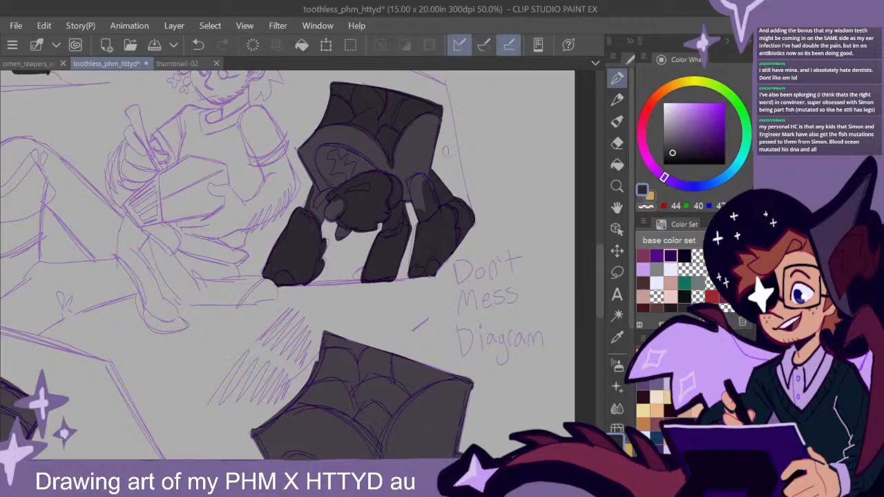
# - Paint dark mottled patches on the side panel of the same creature's shell and darken the edge of its front panel
pyautogui.moveTo(433, 149)
pyautogui.mouseDown()
pyautogui.moveTo(436, 131)
pyautogui.moveTo(435, 158)
pyautogui.moveTo(437, 128)
pyautogui.mouseUp()
pyautogui.moveTo(436, 159)
pyautogui.mouseDown()
pyautogui.moveTo(424, 156)
pyautogui.moveTo(434, 184)
pyautogui.moveTo(422, 160)
pyautogui.moveTo(444, 189)
pyautogui.mouseUp()
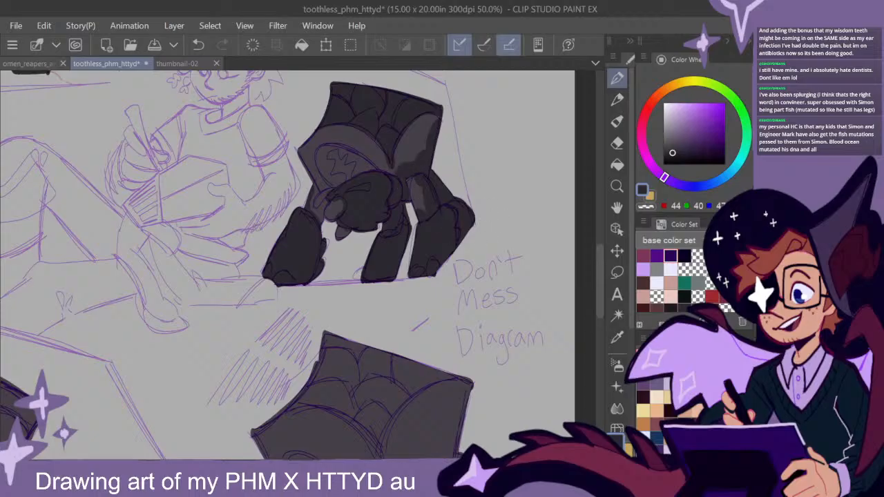
pyautogui.moveTo(318, 134); pyautogui.dragTo(299, 155)
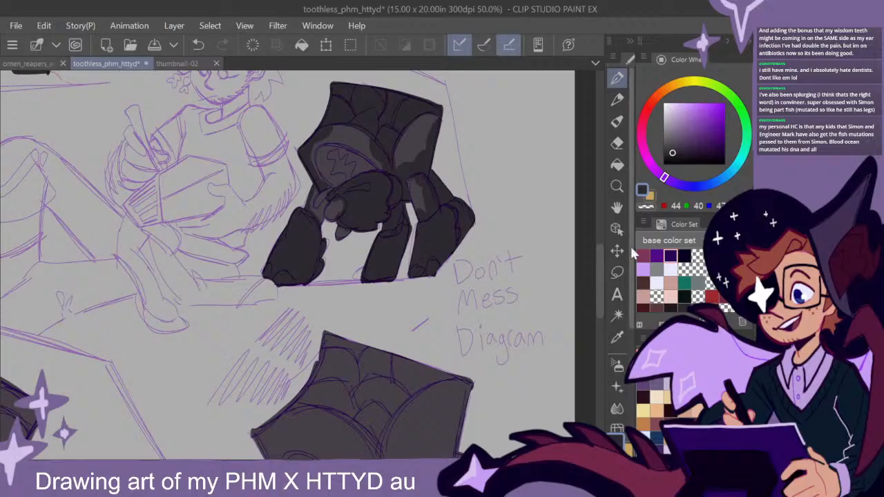
# - Outline and fill the plated top of the shell on the large creature beside the kneeling figure with dark grey
pyautogui.moveTo(597, 266); pyautogui.dragTo(602, 235)
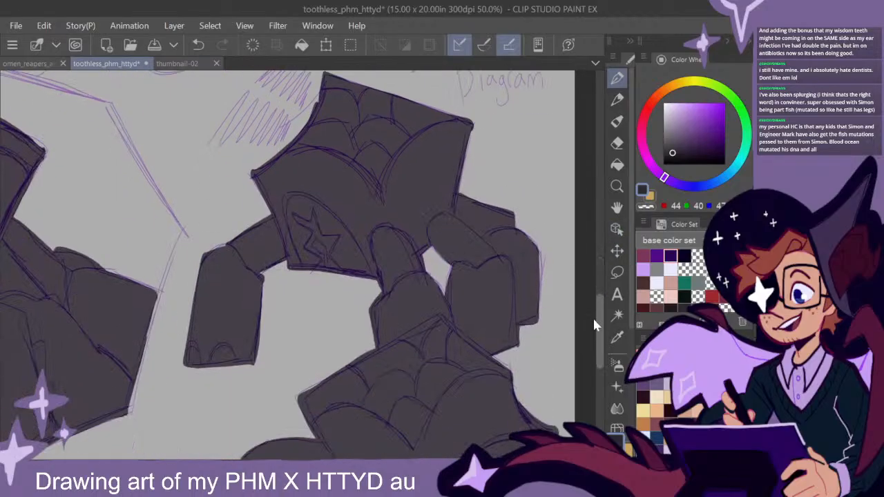
pyautogui.scroll(-2, 356, 286)
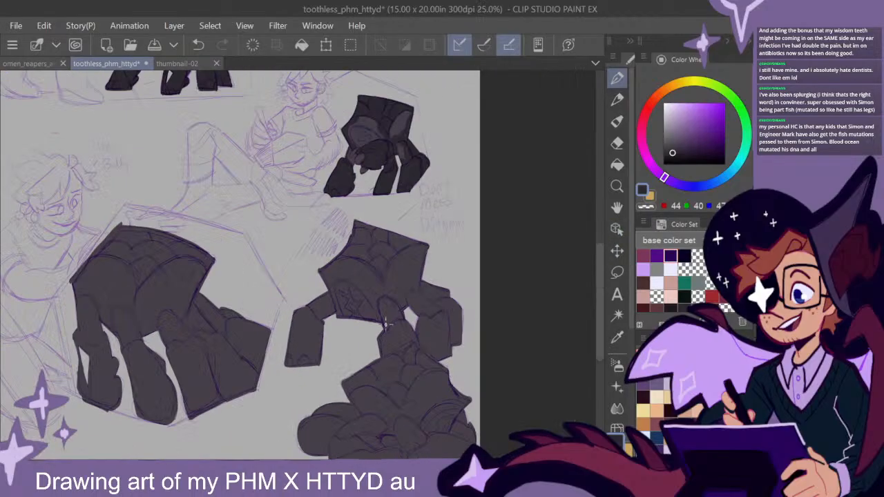
pyautogui.moveTo(264, 191); pyautogui.dragTo(348, 419)
pyautogui.moveTo(398, 436); pyautogui.dragTo(447, 211)
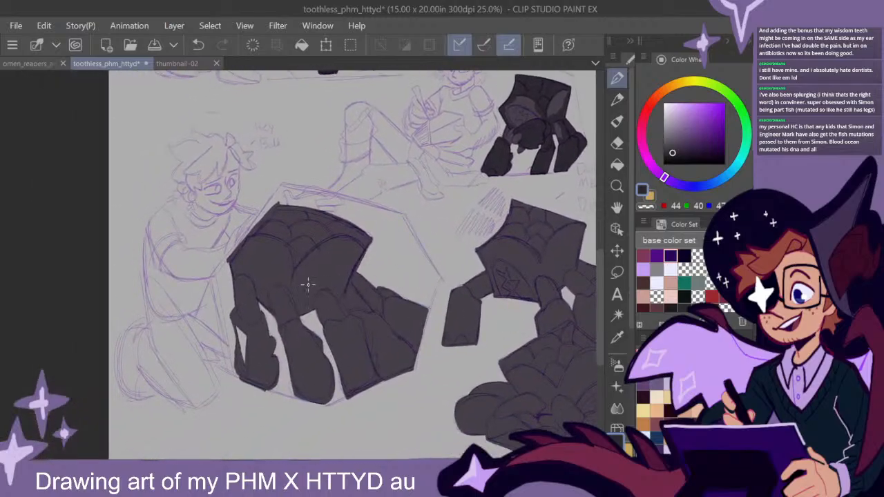
pyautogui.scroll(1, 325, 298)
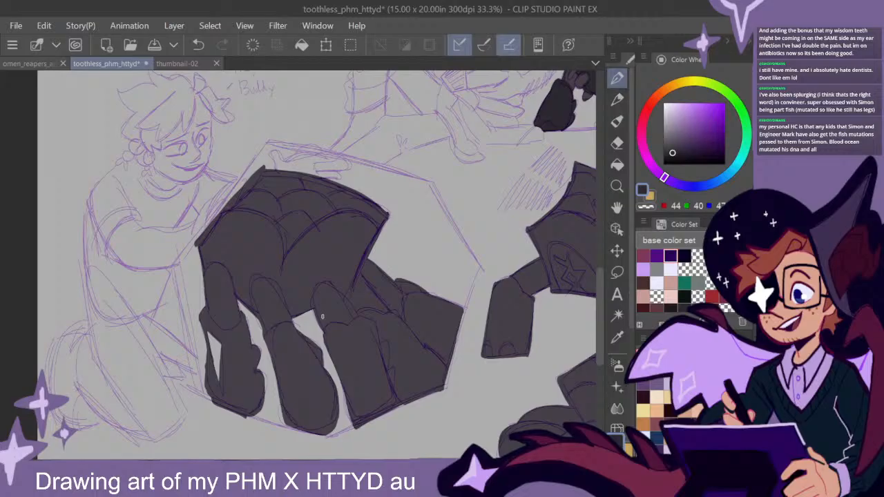
pyautogui.scroll(1, 322, 316)
pyautogui.moveTo(348, 195)
pyautogui.mouseDown()
pyautogui.moveTo(363, 212)
pyautogui.moveTo(472, 237)
pyautogui.moveTo(418, 268)
pyautogui.mouseUp()
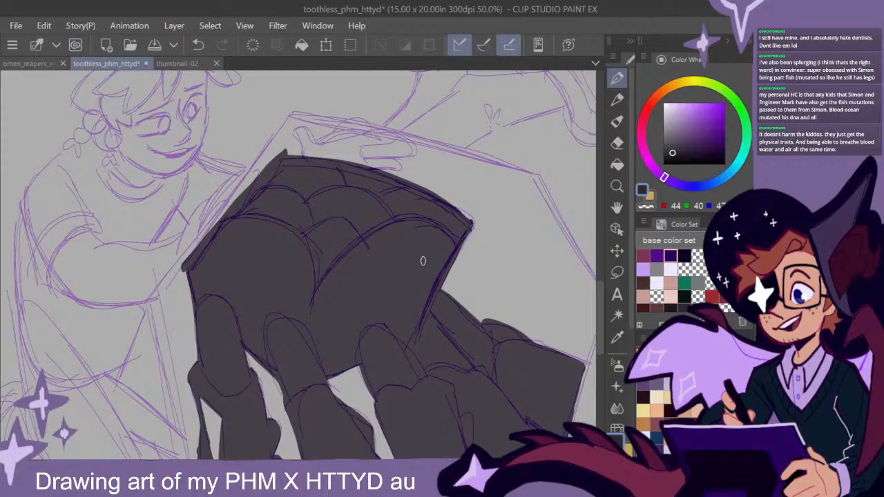
pyautogui.moveTo(599, 302)
pyautogui.mouseDown()
pyautogui.moveTo(598, 311)
pyautogui.moveTo(598, 304)
pyautogui.mouseUp()
pyautogui.moveTo(286, 140); pyautogui.dragTo(183, 262)
pyautogui.moveTo(236, 201)
pyautogui.mouseDown()
pyautogui.moveTo(299, 223)
pyautogui.moveTo(314, 286)
pyautogui.moveTo(333, 253)
pyautogui.moveTo(388, 210)
pyautogui.moveTo(437, 214)
pyautogui.moveTo(461, 254)
pyautogui.moveTo(352, 226)
pyautogui.mouseUp()
pyautogui.moveTo(469, 221)
pyautogui.mouseDown()
pyautogui.moveTo(409, 184)
pyautogui.moveTo(328, 153)
pyautogui.moveTo(277, 155)
pyautogui.moveTo(244, 195)
pyautogui.moveTo(272, 194)
pyautogui.moveTo(316, 236)
pyautogui.moveTo(317, 253)
pyautogui.moveTo(382, 205)
pyautogui.moveTo(469, 219)
pyautogui.moveTo(453, 205)
pyautogui.moveTo(320, 225)
pyautogui.moveTo(353, 184)
pyautogui.moveTo(339, 166)
pyautogui.moveTo(290, 170)
pyautogui.moveTo(306, 212)
pyautogui.mouseUp()
pyautogui.moveTo(464, 214); pyautogui.dragTo(439, 221)
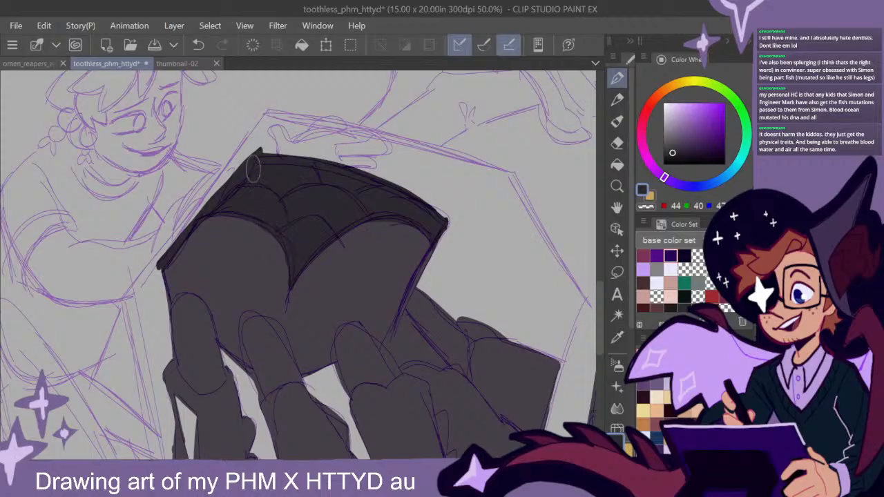
# - Shade the large creature's leg nearest the kneeling figure, with a dark patch reaching up onto the upper leg
pyautogui.scroll(-1, 466, 285)
pyautogui.moveTo(518, 345); pyautogui.dragTo(478, 277)
pyautogui.scroll(1, 443, 292)
pyautogui.moveTo(413, 339)
pyautogui.mouseDown()
pyautogui.moveTo(438, 326)
pyautogui.moveTo(428, 333)
pyautogui.mouseUp()
pyautogui.moveTo(484, 342)
pyautogui.mouseDown()
pyautogui.moveTo(478, 329)
pyautogui.moveTo(475, 341)
pyautogui.mouseUp()
pyautogui.moveTo(212, 296)
pyautogui.mouseDown()
pyautogui.moveTo(186, 250)
pyautogui.moveTo(201, 277)
pyautogui.moveTo(199, 249)
pyautogui.moveTo(166, 284)
pyautogui.moveTo(183, 275)
pyautogui.mouseUp()
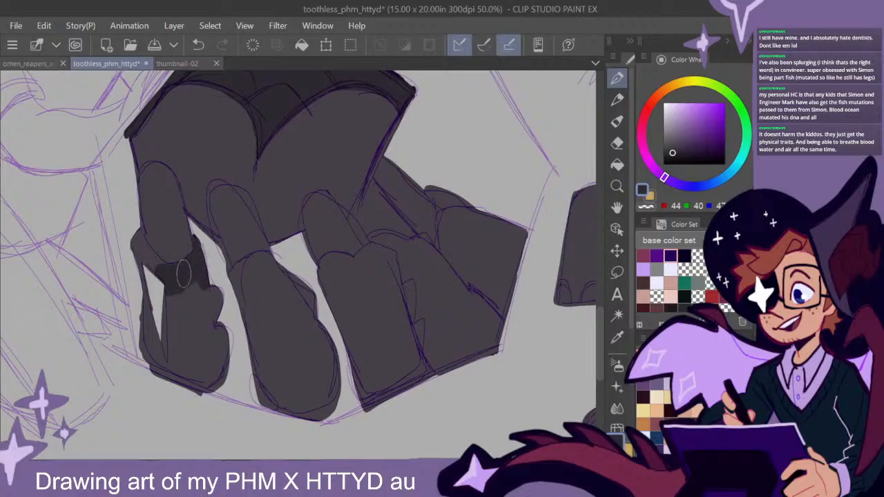
pyautogui.moveTo(178, 306)
pyautogui.mouseDown()
pyautogui.moveTo(143, 251)
pyautogui.moveTo(146, 291)
pyautogui.moveTo(138, 255)
pyautogui.moveTo(144, 318)
pyautogui.moveTo(176, 380)
pyautogui.moveTo(162, 292)
pyautogui.moveTo(151, 305)
pyautogui.moveTo(233, 376)
pyautogui.moveTo(215, 308)
pyautogui.moveTo(197, 301)
pyautogui.moveTo(201, 322)
pyautogui.moveTo(228, 276)
pyautogui.mouseUp()
pyautogui.moveTo(183, 229)
pyautogui.mouseDown()
pyautogui.moveTo(189, 254)
pyautogui.moveTo(172, 196)
pyautogui.moveTo(193, 264)
pyautogui.moveTo(167, 238)
pyautogui.moveTo(169, 221)
pyautogui.moveTo(167, 260)
pyautogui.moveTo(141, 242)
pyautogui.moveTo(163, 269)
pyautogui.mouseUp()
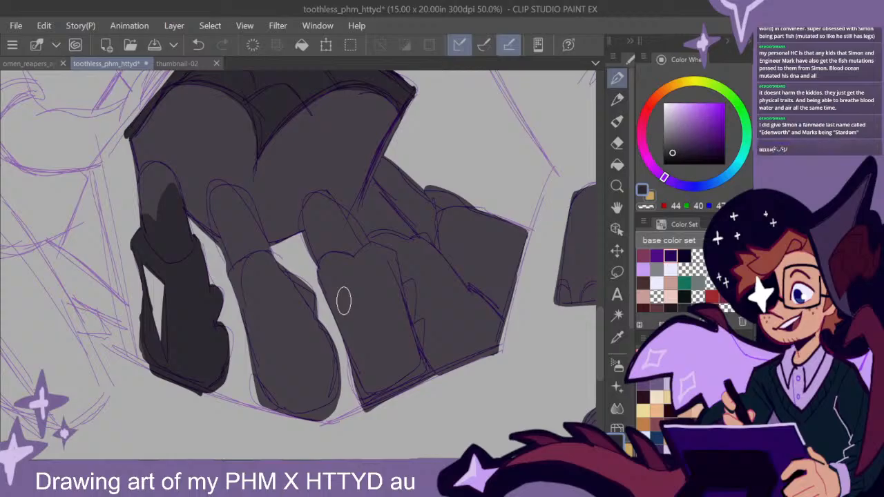
pyautogui.moveTo(598, 331); pyautogui.dragTo(598, 331)
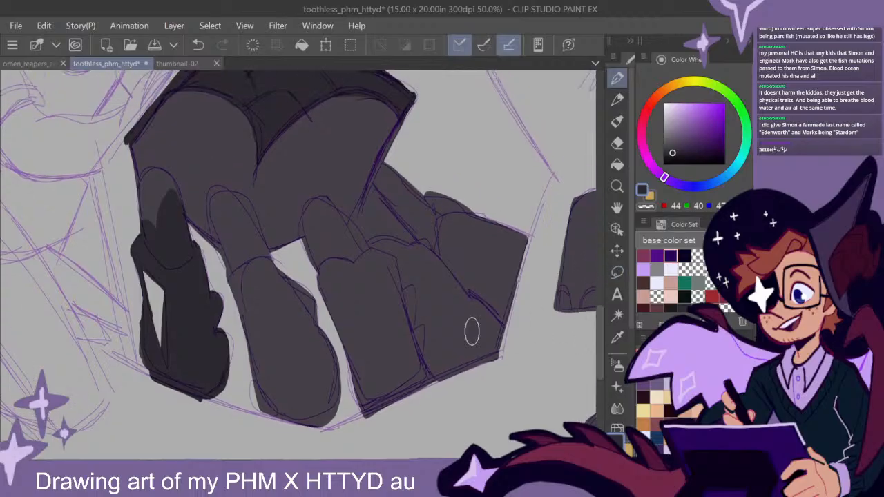
pyautogui.scroll(-2, 426, 361)
pyautogui.scroll(-3, 487, 371)
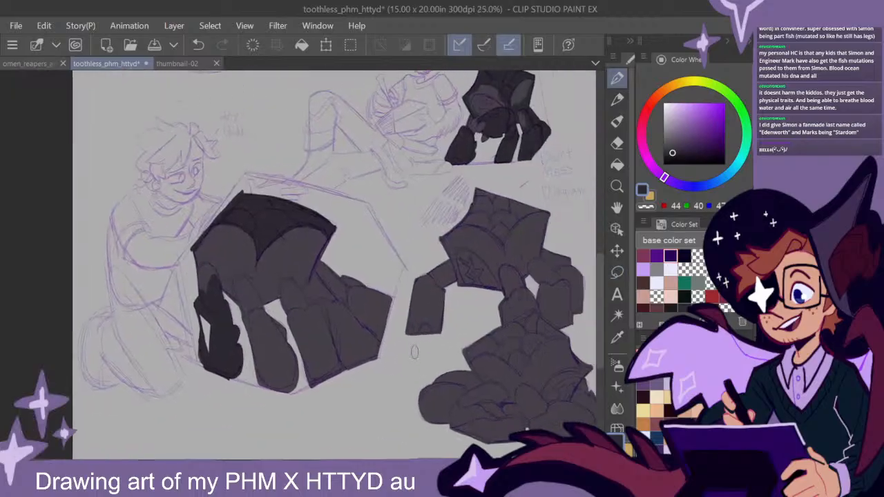
pyautogui.moveTo(511, 338); pyautogui.dragTo(439, 361)
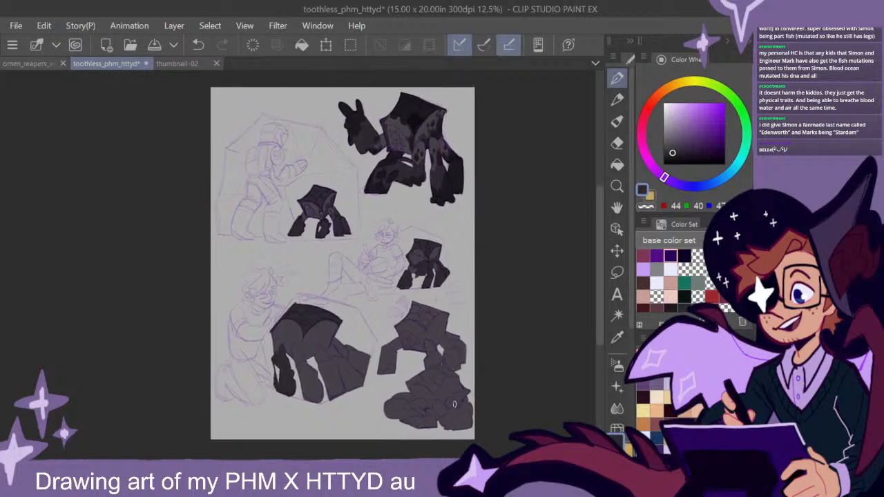
pyautogui.moveTo(474, 330); pyautogui.dragTo(485, 328)
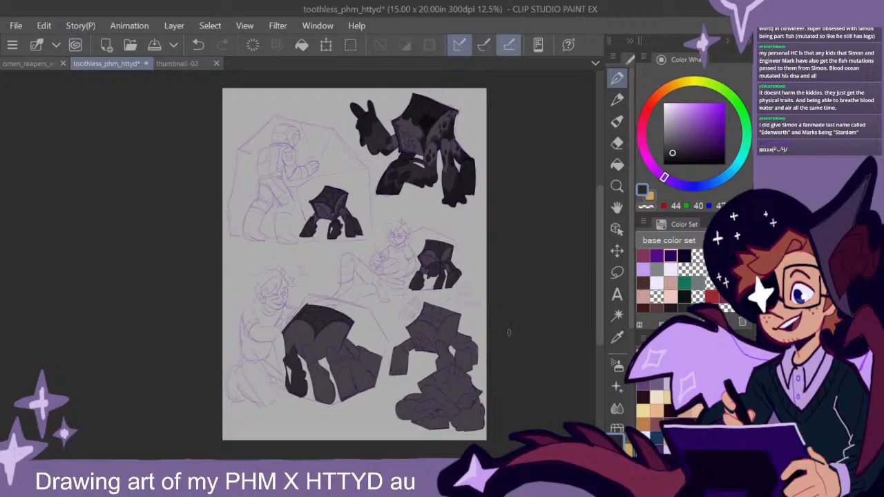
pyautogui.moveTo(453, 347); pyautogui.dragTo(493, 345)
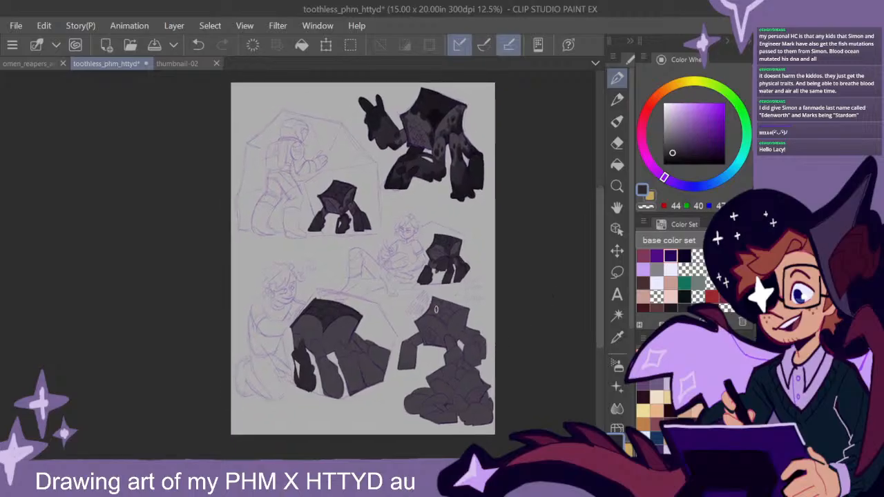
# - Shade the lower part of the large creature's second leg from the kneeling figure with dark grey
pyautogui.scroll(4, 437, 305)
pyautogui.moveTo(420, 227)
pyautogui.mouseDown()
pyautogui.moveTo(426, 243)
pyautogui.moveTo(408, 333)
pyautogui.mouseUp()
pyautogui.moveTo(319, 302); pyautogui.dragTo(397, 395)
pyautogui.moveTo(380, 266)
pyautogui.mouseDown()
pyautogui.moveTo(324, 353)
pyautogui.moveTo(345, 350)
pyautogui.moveTo(410, 245)
pyautogui.moveTo(430, 292)
pyautogui.moveTo(541, 280)
pyautogui.mouseUp()
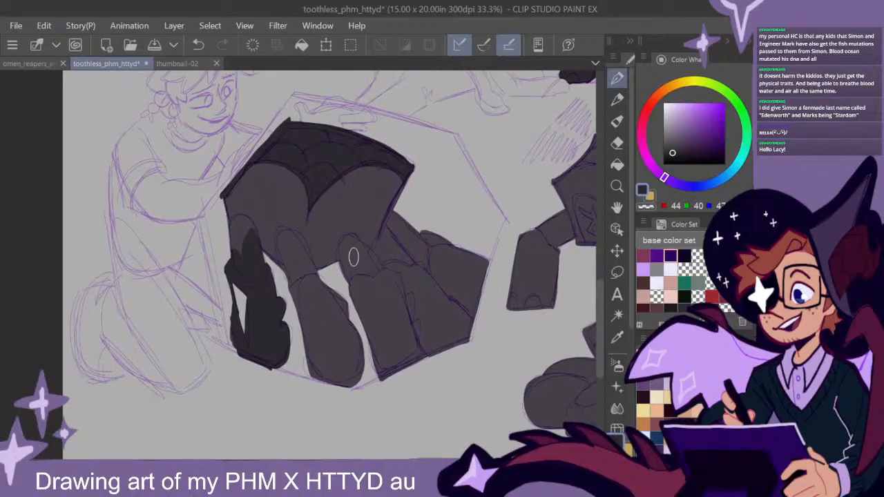
pyautogui.scroll(1, 367, 263)
pyautogui.moveTo(367, 264); pyautogui.dragTo(356, 246)
pyautogui.moveTo(332, 319)
pyautogui.mouseDown()
pyautogui.moveTo(331, 328)
pyautogui.moveTo(278, 286)
pyautogui.moveTo(269, 308)
pyautogui.moveTo(267, 288)
pyautogui.moveTo(256, 362)
pyautogui.moveTo(273, 321)
pyautogui.moveTo(306, 375)
pyautogui.moveTo(303, 438)
pyautogui.moveTo(378, 408)
pyautogui.mouseUp()
pyautogui.scroll(-2, 413, 388)
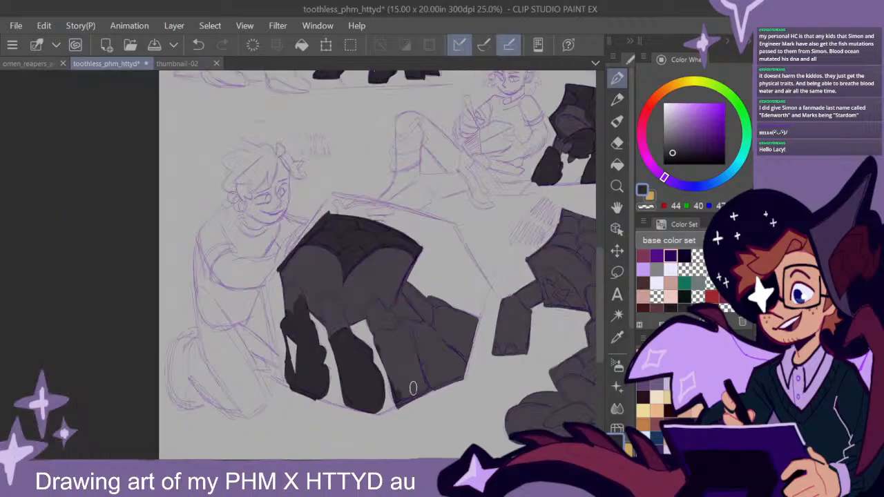
pyautogui.moveTo(503, 339); pyautogui.dragTo(482, 306)
pyautogui.moveTo(513, 335); pyautogui.dragTo(424, 338)
pyautogui.moveTo(512, 291); pyautogui.dragTo(475, 391)
pyautogui.moveTo(460, 254)
pyautogui.mouseDown()
pyautogui.moveTo(509, 296)
pyautogui.moveTo(512, 306)
pyautogui.moveTo(490, 322)
pyautogui.moveTo(497, 320)
pyautogui.mouseUp()
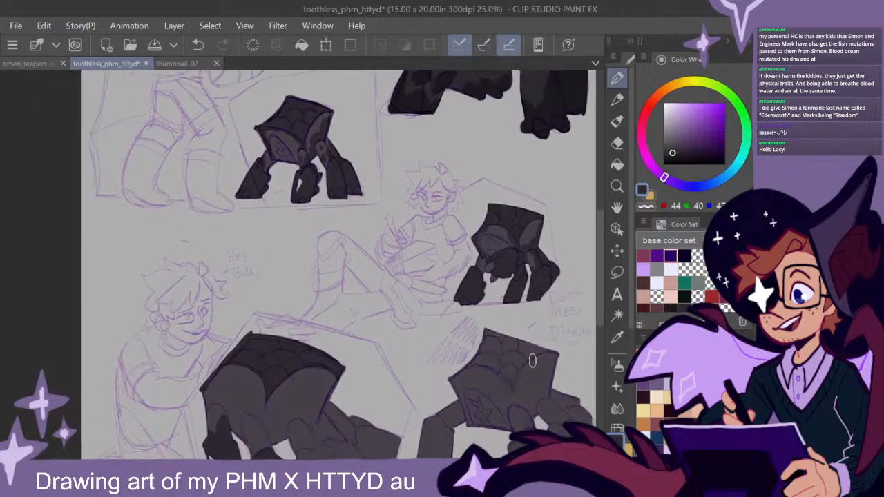
pyautogui.moveTo(520, 355); pyautogui.dragTo(502, 320)
pyautogui.moveTo(501, 369); pyautogui.dragTo(519, 301)
pyautogui.moveTo(462, 353); pyautogui.dragTo(490, 326)
# - Shade the large creature's remaining front and rear legs on the side away from the kneeling figure with dark grey
pyautogui.scroll(1, 421, 380)
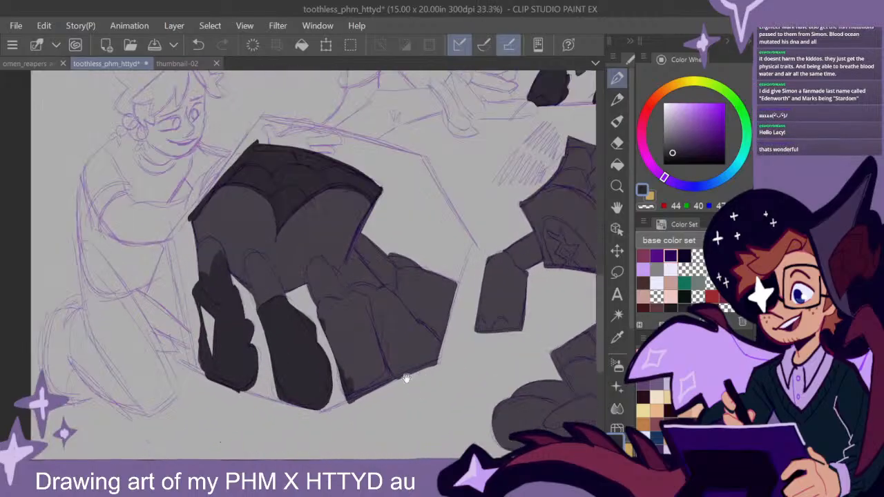
pyautogui.moveTo(400, 384); pyautogui.dragTo(399, 341)
pyautogui.moveTo(372, 265)
pyautogui.mouseDown()
pyautogui.moveTo(339, 271)
pyautogui.moveTo(354, 255)
pyautogui.moveTo(342, 270)
pyautogui.moveTo(330, 260)
pyautogui.moveTo(322, 281)
pyautogui.moveTo(323, 264)
pyautogui.moveTo(348, 268)
pyautogui.moveTo(337, 296)
pyautogui.moveTo(343, 250)
pyautogui.moveTo(372, 313)
pyautogui.moveTo(337, 291)
pyautogui.moveTo(351, 295)
pyautogui.moveTo(347, 313)
pyautogui.moveTo(384, 302)
pyautogui.moveTo(449, 308)
pyautogui.moveTo(438, 273)
pyautogui.moveTo(381, 255)
pyautogui.mouseUp()
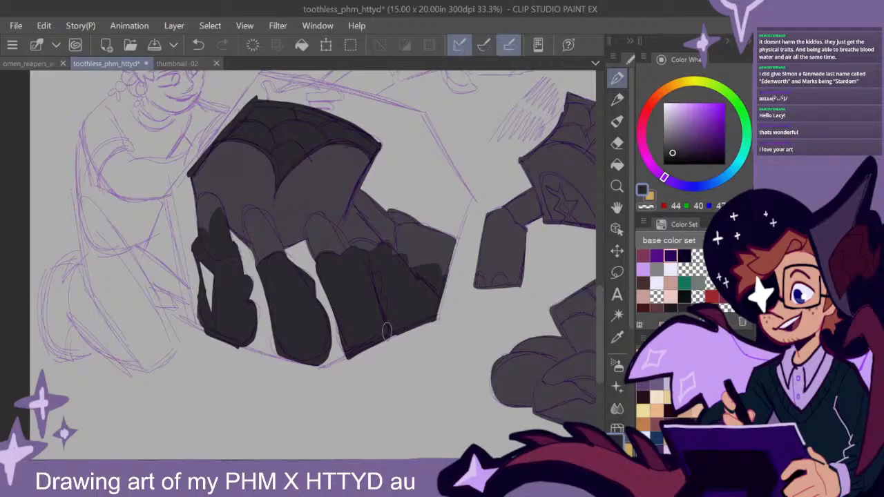
pyautogui.moveTo(383, 268)
pyautogui.mouseDown()
pyautogui.moveTo(441, 302)
pyautogui.moveTo(407, 244)
pyautogui.moveTo(405, 261)
pyautogui.moveTo(401, 213)
pyautogui.moveTo(440, 241)
pyautogui.moveTo(420, 255)
pyautogui.moveTo(415, 246)
pyautogui.moveTo(419, 234)
pyautogui.moveTo(436, 283)
pyautogui.mouseUp()
pyautogui.moveTo(397, 245)
pyautogui.mouseDown()
pyautogui.moveTo(390, 265)
pyautogui.moveTo(381, 254)
pyautogui.moveTo(345, 252)
pyautogui.moveTo(316, 226)
pyautogui.moveTo(330, 257)
pyautogui.moveTo(350, 267)
pyautogui.moveTo(390, 225)
pyautogui.moveTo(377, 252)
pyautogui.moveTo(359, 223)
pyautogui.moveTo(374, 243)
pyautogui.moveTo(355, 234)
pyautogui.mouseUp()
# - Paint dark mottled patches across both body panels of the large creature and darken its upper rear leg
pyautogui.moveTo(364, 160); pyautogui.dragTo(339, 148)
pyautogui.moveTo(377, 125)
pyautogui.mouseDown()
pyautogui.moveTo(326, 149)
pyautogui.moveTo(340, 162)
pyautogui.moveTo(355, 153)
pyautogui.moveTo(333, 219)
pyautogui.moveTo(345, 174)
pyautogui.mouseUp()
pyautogui.moveTo(327, 213)
pyautogui.mouseDown()
pyautogui.moveTo(309, 206)
pyautogui.moveTo(324, 208)
pyautogui.mouseUp()
pyautogui.moveTo(302, 169); pyautogui.dragTo(324, 155)
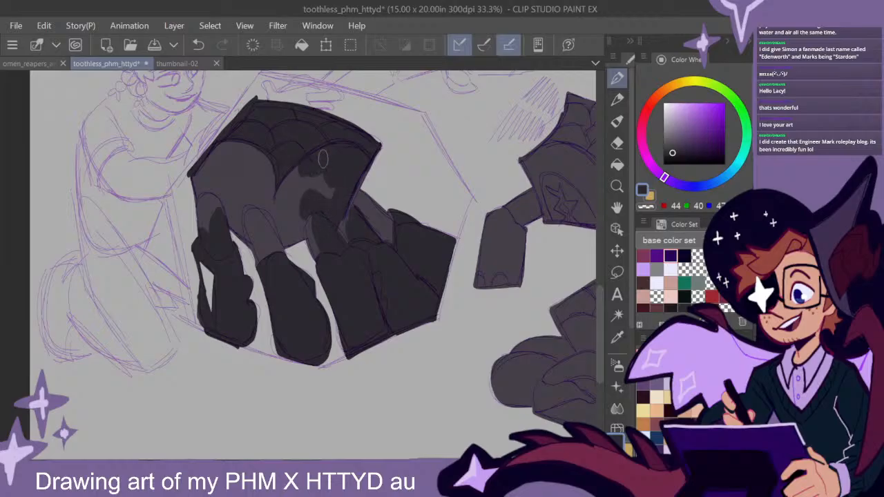
pyautogui.moveTo(290, 201)
pyautogui.mouseDown()
pyautogui.moveTo(290, 235)
pyautogui.moveTo(296, 221)
pyautogui.moveTo(277, 216)
pyautogui.moveTo(261, 155)
pyautogui.moveTo(266, 210)
pyautogui.moveTo(242, 197)
pyautogui.moveTo(249, 237)
pyautogui.mouseUp()
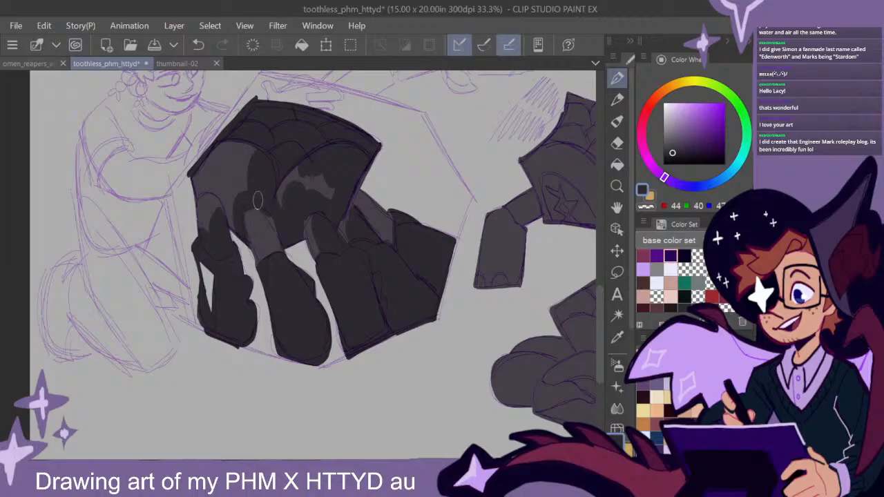
pyautogui.moveTo(235, 227)
pyautogui.mouseDown()
pyautogui.moveTo(214, 191)
pyautogui.moveTo(236, 199)
pyautogui.mouseUp()
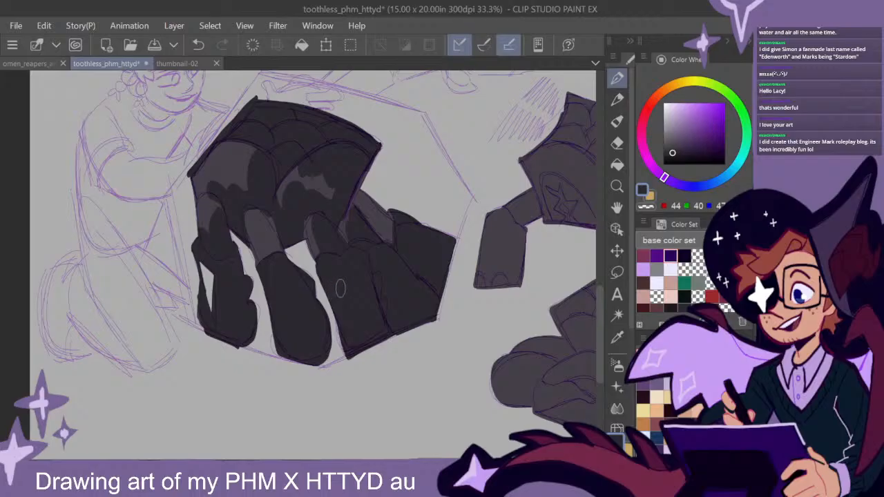
pyautogui.moveTo(437, 278)
pyautogui.mouseDown()
pyautogui.moveTo(430, 272)
pyautogui.moveTo(422, 290)
pyautogui.moveTo(402, 265)
pyautogui.moveTo(424, 290)
pyautogui.moveTo(452, 297)
pyautogui.moveTo(458, 316)
pyautogui.moveTo(375, 316)
pyautogui.moveTo(476, 298)
pyautogui.moveTo(469, 316)
pyautogui.moveTo(459, 315)
pyautogui.moveTo(392, 236)
pyautogui.moveTo(341, 198)
pyautogui.moveTo(392, 259)
pyautogui.mouseUp()
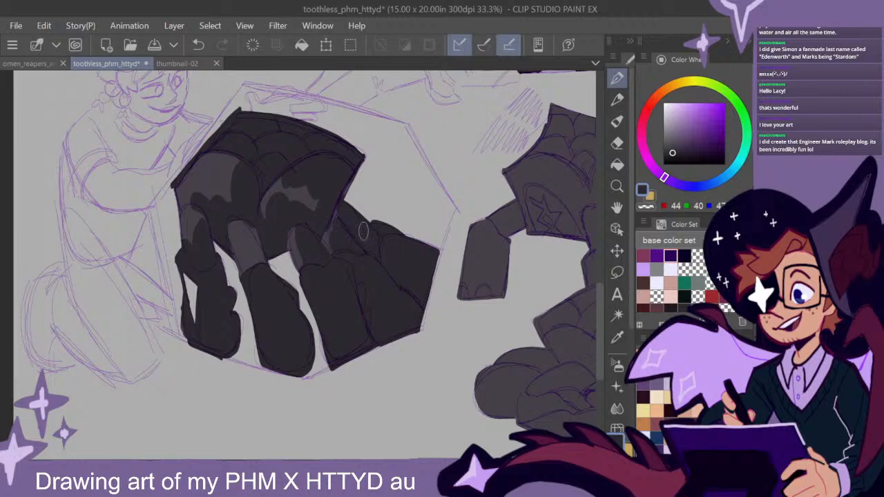
# - Fill the lower part of the outstretched left leg with dark grey on the creature standing behind the crouched one
pyautogui.scroll(-1, 417, 255)
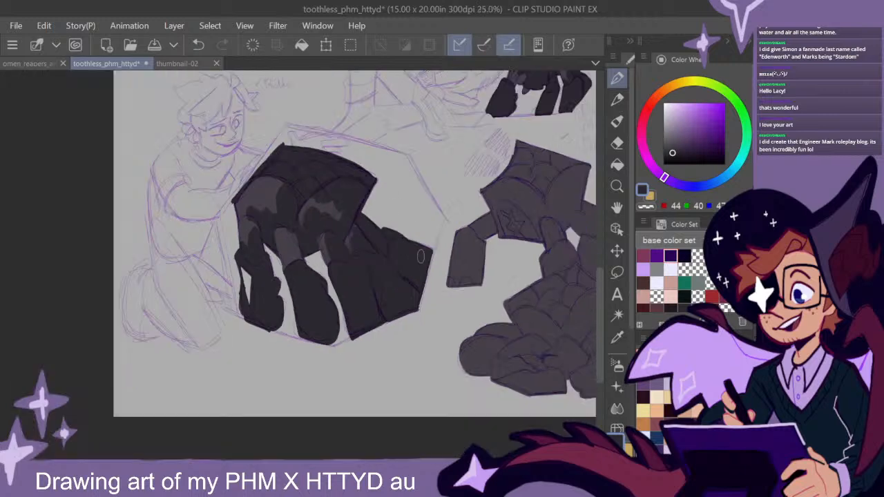
pyautogui.moveTo(509, 312); pyautogui.dragTo(423, 332)
pyautogui.moveTo(504, 376)
pyautogui.mouseDown()
pyautogui.moveTo(468, 378)
pyautogui.moveTo(459, 366)
pyautogui.moveTo(476, 371)
pyautogui.moveTo(469, 335)
pyautogui.moveTo(503, 326)
pyautogui.moveTo(472, 367)
pyautogui.moveTo(499, 320)
pyautogui.moveTo(529, 319)
pyautogui.moveTo(503, 330)
pyautogui.mouseUp()
pyautogui.moveTo(529, 334); pyautogui.dragTo(487, 361)
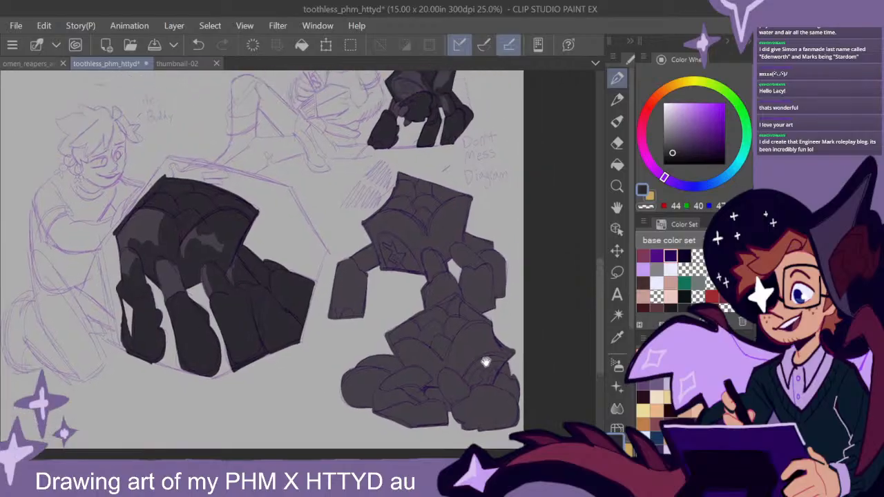
pyautogui.moveTo(486, 325); pyautogui.dragTo(511, 335)
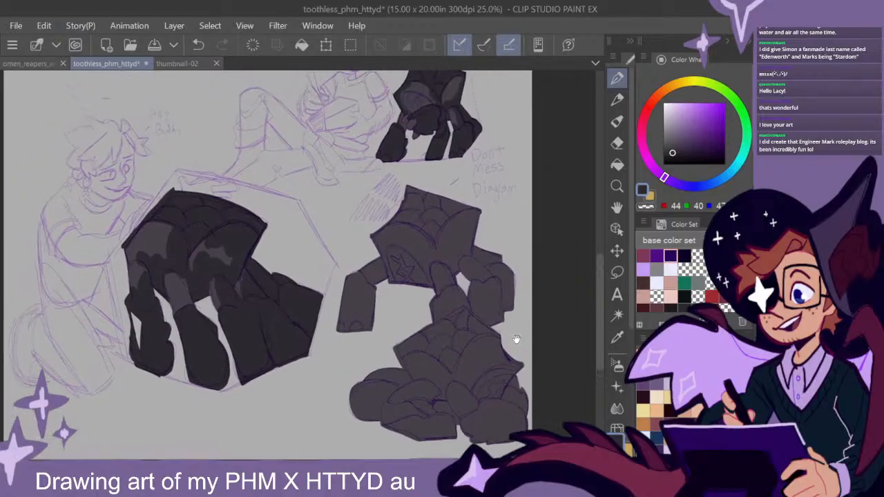
pyautogui.moveTo(502, 181); pyautogui.dragTo(512, 322)
pyautogui.moveTo(530, 392); pyautogui.dragTo(468, 256)
pyautogui.moveTo(484, 314); pyautogui.dragTo(465, 311)
pyautogui.scroll(1, 441, 294)
pyautogui.moveTo(452, 349)
pyautogui.mouseDown()
pyautogui.moveTo(470, 343)
pyautogui.moveTo(454, 346)
pyautogui.moveTo(467, 366)
pyautogui.moveTo(483, 336)
pyautogui.moveTo(486, 351)
pyautogui.moveTo(445, 345)
pyautogui.mouseUp()
pyautogui.moveTo(270, 312)
pyautogui.mouseDown()
pyautogui.moveTo(270, 272)
pyautogui.moveTo(250, 248)
pyautogui.moveTo(251, 259)
pyautogui.moveTo(234, 273)
pyautogui.moveTo(252, 256)
pyautogui.moveTo(269, 282)
pyautogui.moveTo(265, 317)
pyautogui.mouseUp()
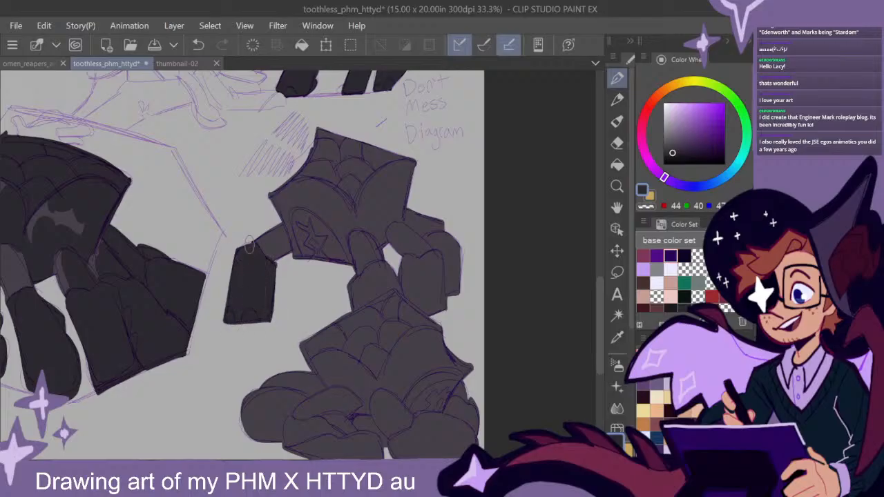
# - Extend the dark shading onto that creature's upper left leg and shade its middle leg, leaving a lighter patch
pyautogui.moveTo(308, 293); pyautogui.dragTo(284, 300)
pyautogui.moveTo(228, 264)
pyautogui.mouseDown()
pyautogui.moveTo(240, 245)
pyautogui.moveTo(237, 257)
pyautogui.moveTo(243, 251)
pyautogui.moveTo(256, 266)
pyautogui.moveTo(251, 240)
pyautogui.moveTo(251, 278)
pyautogui.mouseUp()
pyautogui.moveTo(299, 312)
pyautogui.mouseDown()
pyautogui.moveTo(287, 306)
pyautogui.moveTo(304, 295)
pyautogui.mouseUp()
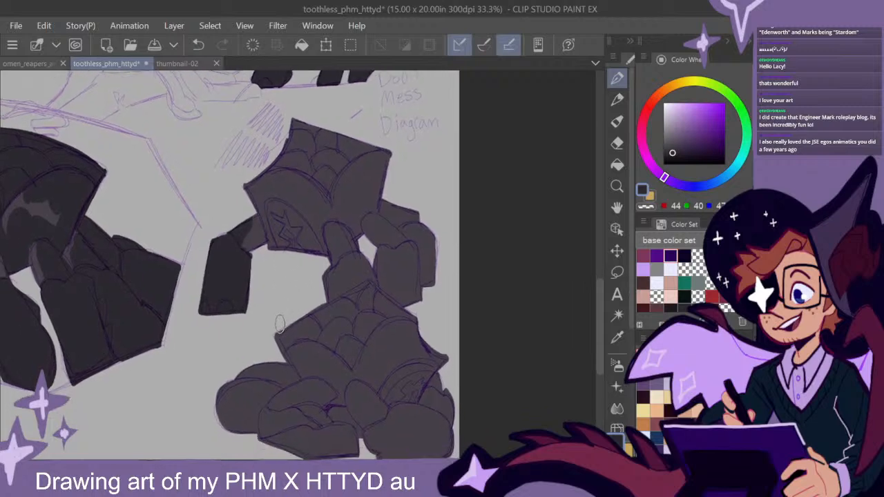
pyautogui.moveTo(249, 271); pyautogui.dragTo(253, 255)
pyautogui.moveTo(435, 323); pyautogui.dragTo(420, 307)
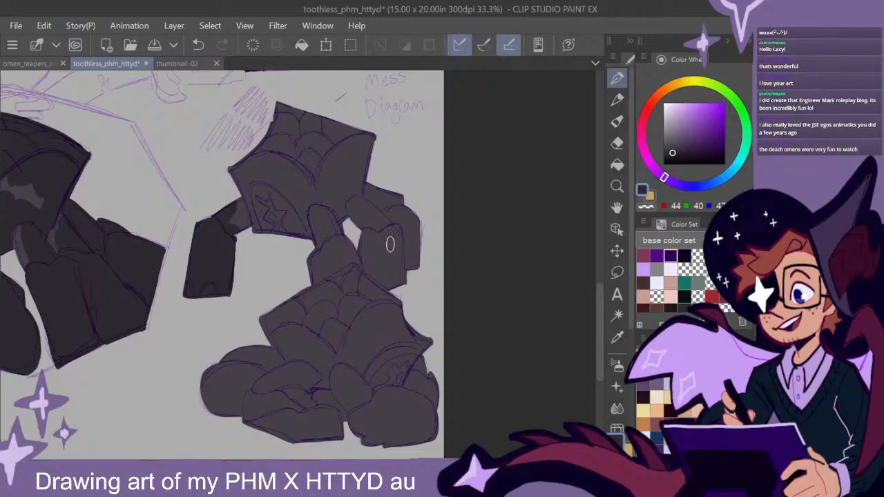
pyautogui.moveTo(348, 247)
pyautogui.mouseDown()
pyautogui.moveTo(325, 247)
pyautogui.moveTo(346, 241)
pyautogui.moveTo(305, 267)
pyautogui.moveTo(347, 254)
pyautogui.moveTo(316, 280)
pyautogui.moveTo(355, 257)
pyautogui.moveTo(328, 214)
pyautogui.mouseUp()
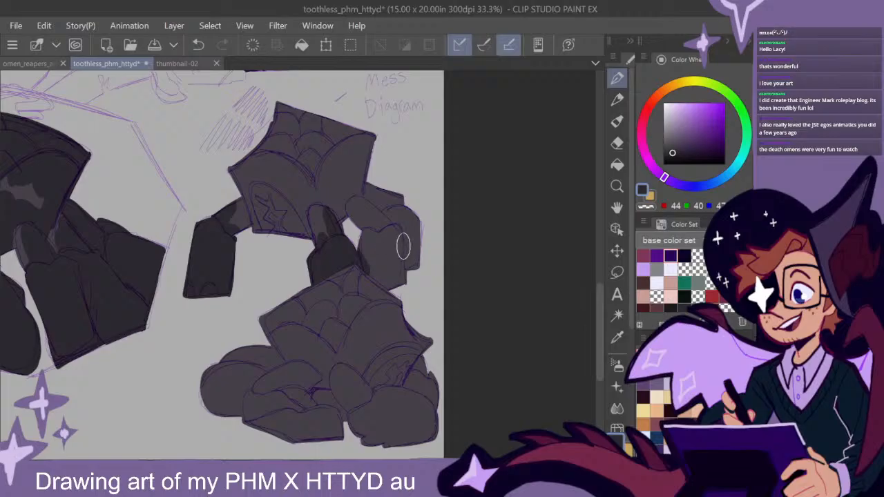
# - Shade the standing creature's remaining right-hand legs dark grey and paint mottled patches along the edges of its two body panels
pyautogui.moveTo(403, 237)
pyautogui.mouseDown()
pyautogui.moveTo(363, 238)
pyautogui.moveTo(363, 257)
pyautogui.moveTo(401, 287)
pyautogui.moveTo(366, 249)
pyautogui.moveTo(408, 281)
pyautogui.moveTo(413, 270)
pyautogui.moveTo(390, 217)
pyautogui.moveTo(422, 221)
pyautogui.moveTo(384, 240)
pyautogui.moveTo(371, 217)
pyautogui.moveTo(388, 249)
pyautogui.moveTo(392, 210)
pyautogui.moveTo(378, 222)
pyautogui.moveTo(360, 201)
pyautogui.moveTo(401, 226)
pyautogui.moveTo(402, 202)
pyautogui.moveTo(379, 193)
pyautogui.moveTo(412, 209)
pyautogui.moveTo(358, 200)
pyautogui.mouseUp()
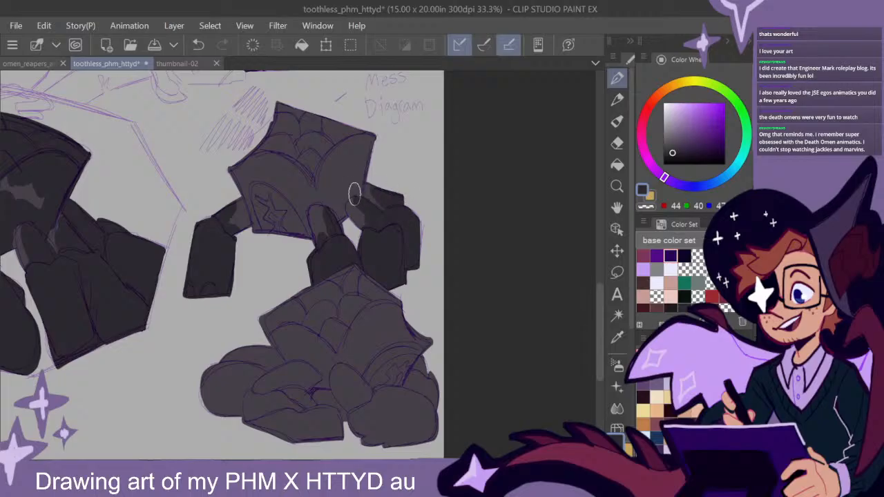
pyautogui.moveTo(369, 142)
pyautogui.mouseDown()
pyautogui.moveTo(362, 187)
pyautogui.moveTo(362, 176)
pyautogui.moveTo(348, 176)
pyautogui.moveTo(349, 197)
pyautogui.moveTo(362, 185)
pyautogui.moveTo(344, 188)
pyautogui.moveTo(360, 194)
pyautogui.moveTo(334, 205)
pyautogui.mouseUp()
pyautogui.moveTo(246, 179)
pyautogui.mouseDown()
pyautogui.moveTo(256, 157)
pyautogui.moveTo(234, 171)
pyautogui.moveTo(258, 234)
pyautogui.moveTo(241, 176)
pyautogui.moveTo(246, 161)
pyautogui.moveTo(245, 170)
pyautogui.moveTo(263, 154)
pyautogui.moveTo(250, 161)
pyautogui.moveTo(299, 161)
pyautogui.moveTo(276, 155)
pyautogui.moveTo(315, 193)
pyautogui.moveTo(272, 154)
pyautogui.moveTo(313, 194)
pyautogui.mouseUp()
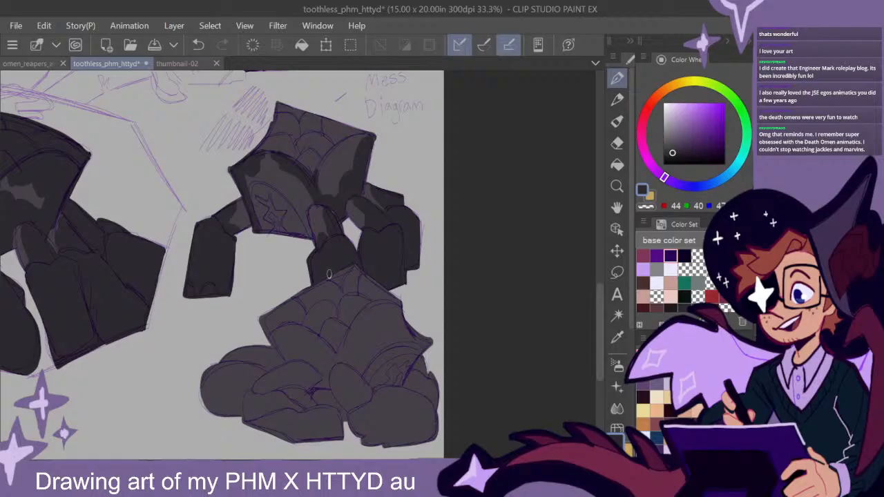
# - Fill the scaled top plate of the standing creature with dark grey
pyautogui.moveTo(597, 314); pyautogui.dragTo(598, 312)
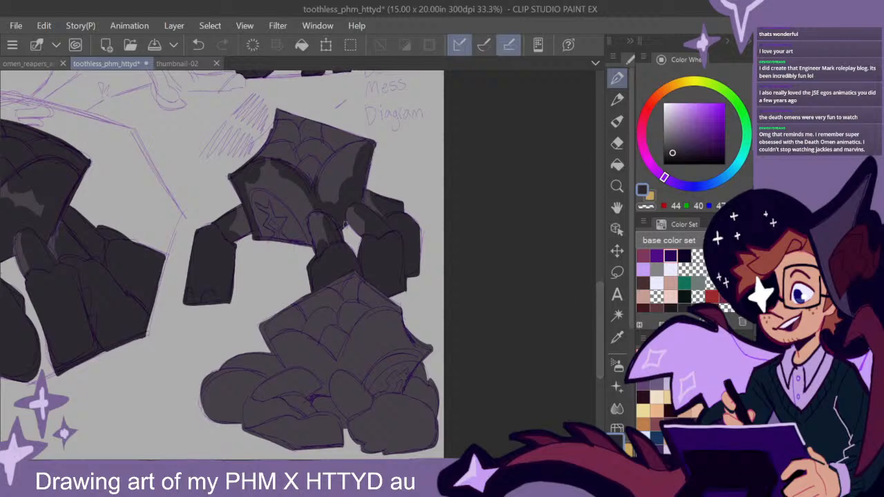
pyautogui.moveTo(318, 184); pyautogui.dragTo(318, 188)
pyautogui.moveTo(268, 147)
pyautogui.mouseDown()
pyautogui.moveTo(278, 122)
pyautogui.moveTo(369, 133)
pyautogui.moveTo(321, 162)
pyautogui.moveTo(338, 138)
pyautogui.moveTo(310, 181)
pyautogui.moveTo(276, 147)
pyautogui.moveTo(307, 159)
pyautogui.moveTo(286, 121)
pyautogui.moveTo(367, 126)
pyautogui.mouseUp()
# - Fill the crouched creature's large right front foot and the leg section behind it with dark grey
pyautogui.moveTo(434, 378); pyautogui.dragTo(457, 254)
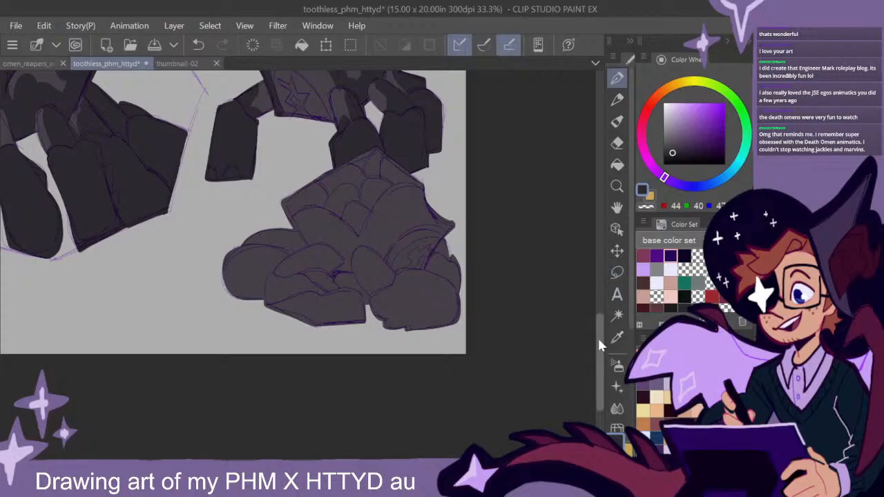
pyautogui.moveTo(433, 275)
pyautogui.mouseDown()
pyautogui.moveTo(428, 266)
pyautogui.moveTo(445, 248)
pyautogui.moveTo(456, 323)
pyautogui.mouseUp()
pyautogui.moveTo(427, 352)
pyautogui.mouseDown()
pyautogui.moveTo(464, 297)
pyautogui.moveTo(420, 306)
pyautogui.moveTo(436, 280)
pyautogui.moveTo(404, 280)
pyautogui.moveTo(395, 285)
pyautogui.moveTo(426, 280)
pyautogui.moveTo(379, 304)
pyautogui.moveTo(395, 310)
pyautogui.moveTo(401, 302)
pyautogui.moveTo(429, 320)
pyautogui.mouseUp()
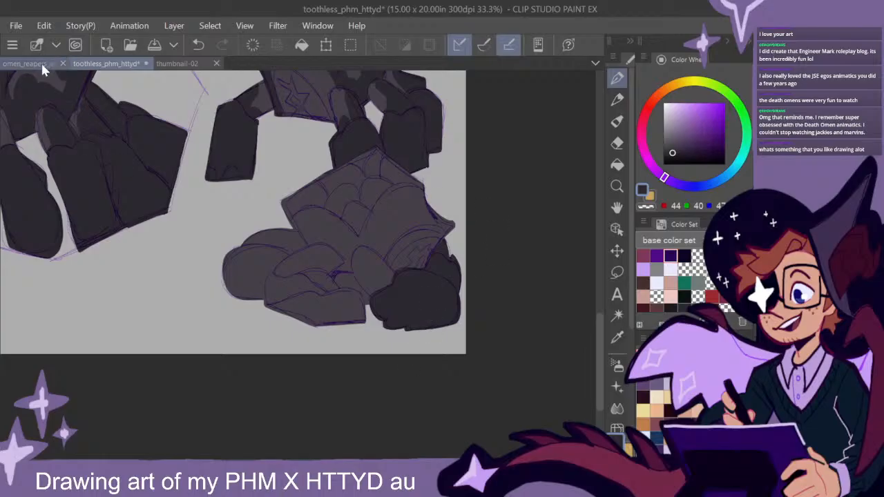
pyautogui.moveTo(408, 185); pyautogui.dragTo(460, 252)
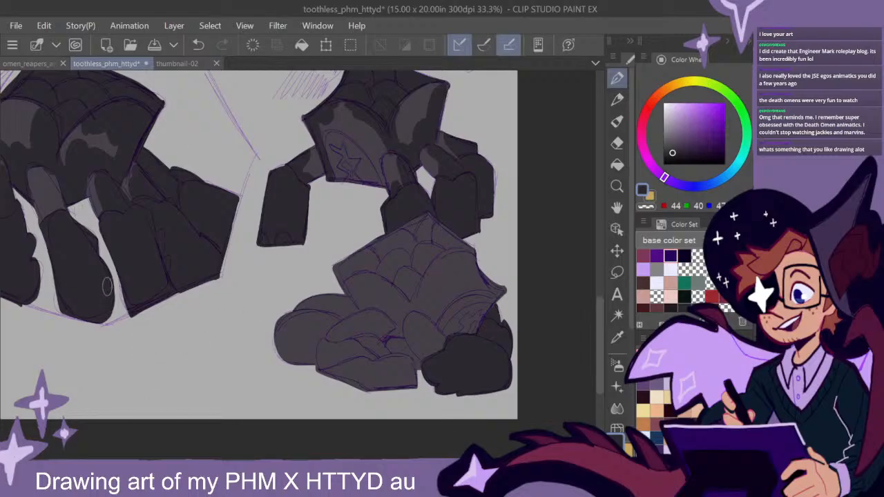
# - Examine the character and prosthetic arm sketches in omen_reapers_amber_01, then return to the toothless_phm_httyd drawing
pyautogui.click(37, 64)
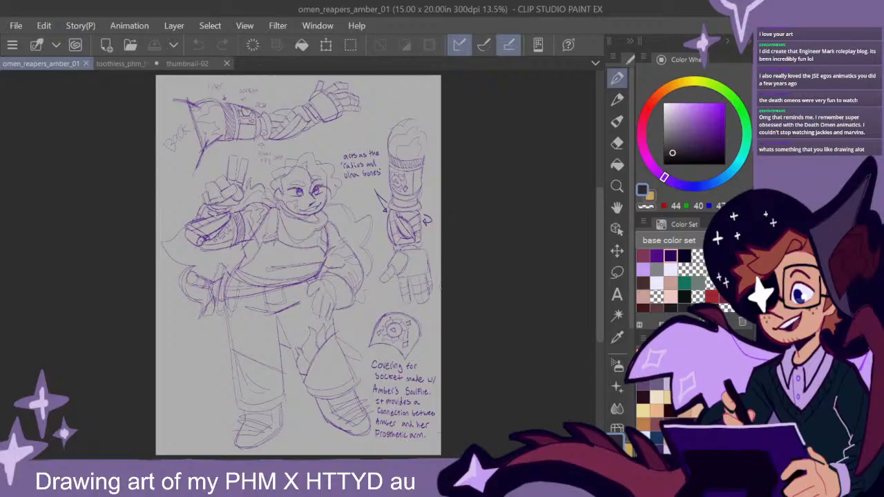
pyautogui.scroll(3, 469, 250)
pyautogui.moveTo(406, 164)
pyautogui.mouseDown()
pyautogui.moveTo(385, 233)
pyautogui.moveTo(390, 286)
pyautogui.mouseUp()
pyautogui.scroll(-1, 389, 310)
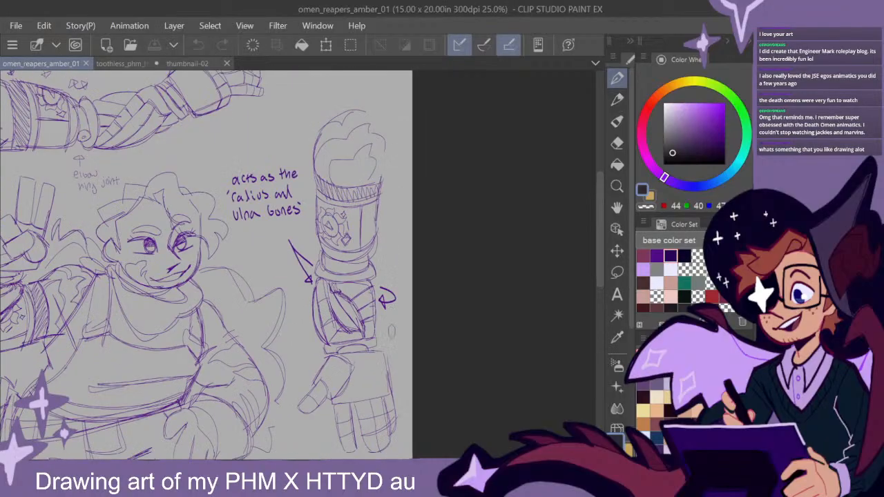
pyautogui.moveTo(391, 339); pyautogui.dragTo(401, 326)
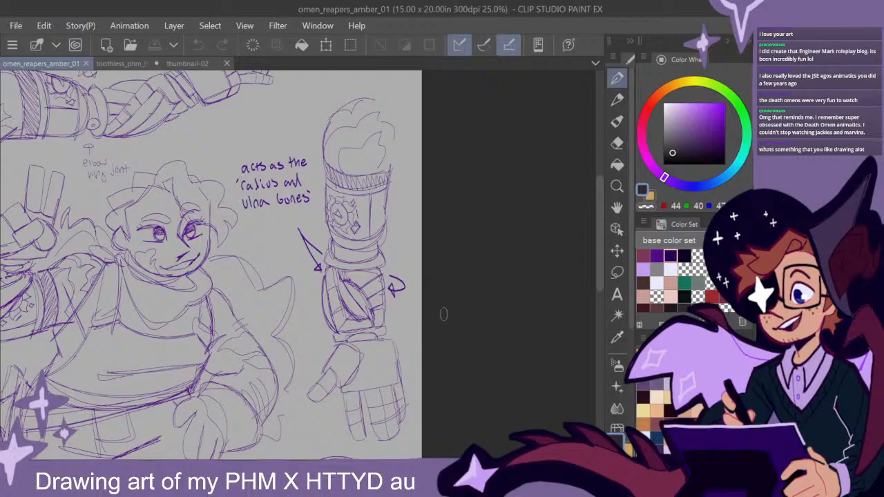
pyautogui.scroll(-2, 442, 259)
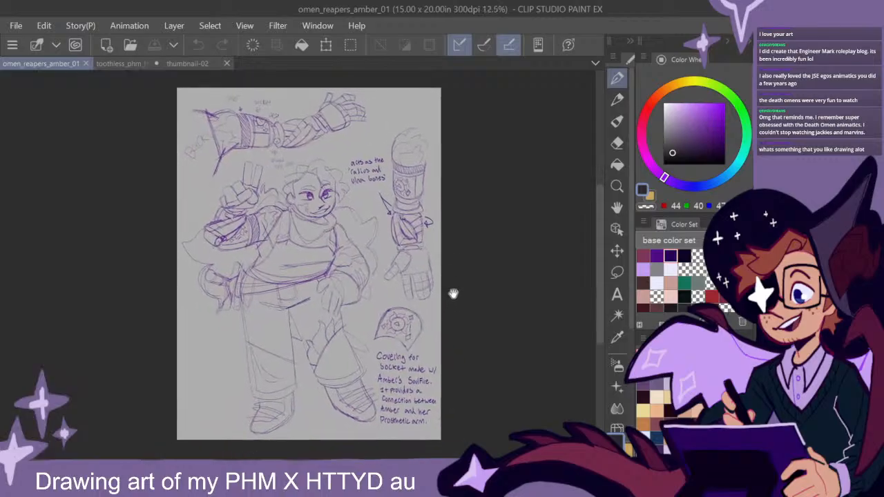
pyautogui.moveTo(466, 301); pyautogui.dragTo(484, 294)
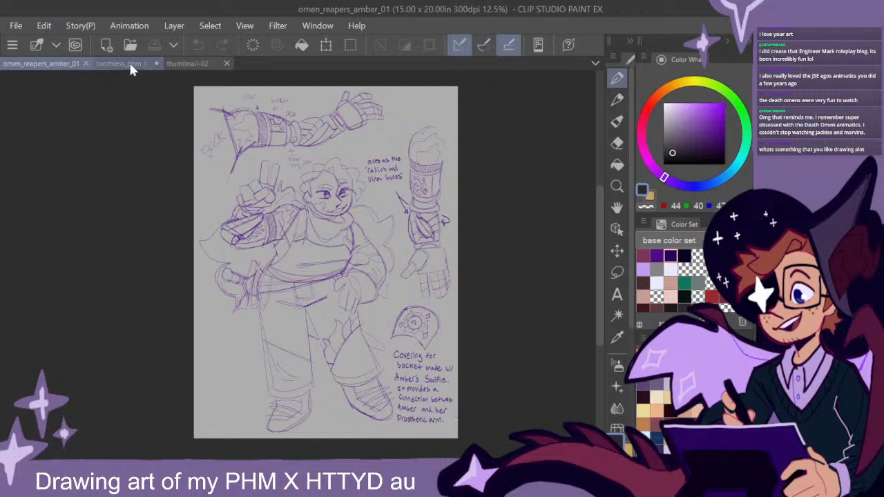
pyautogui.click(131, 63)
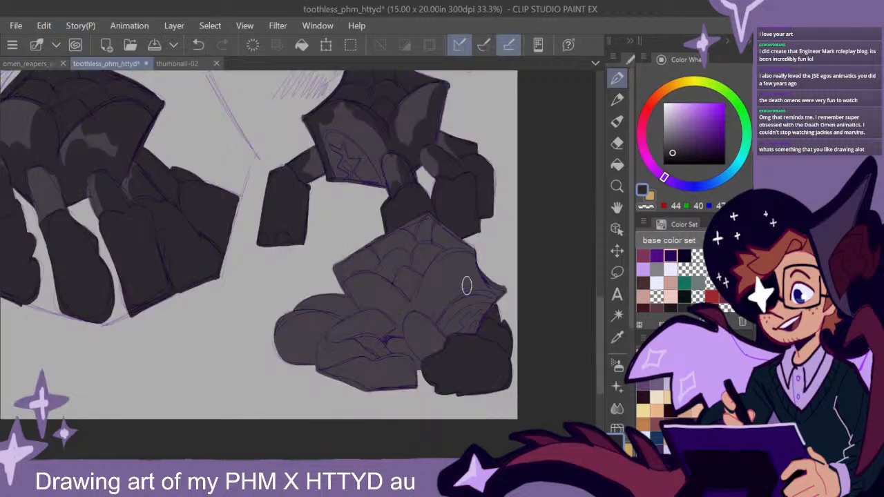
# - Shade the lower sections of the crouched creature's left front and left rear legs with dark grey
pyautogui.moveTo(494, 277); pyautogui.dragTo(461, 238)
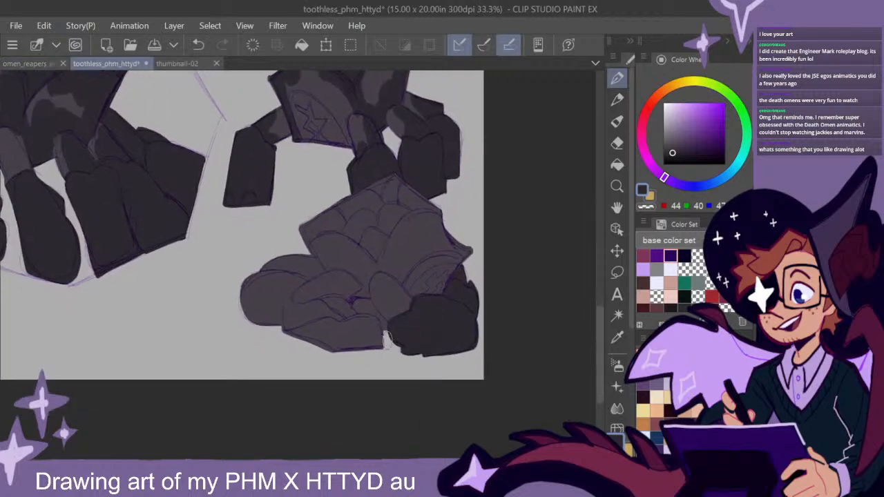
pyautogui.moveTo(378, 323)
pyautogui.mouseDown()
pyautogui.moveTo(339, 303)
pyautogui.moveTo(288, 311)
pyautogui.moveTo(302, 333)
pyautogui.moveTo(352, 343)
pyautogui.moveTo(362, 336)
pyautogui.moveTo(324, 315)
pyautogui.moveTo(376, 353)
pyautogui.moveTo(377, 341)
pyautogui.moveTo(391, 341)
pyautogui.moveTo(353, 308)
pyautogui.moveTo(369, 309)
pyautogui.moveTo(381, 327)
pyautogui.moveTo(348, 309)
pyautogui.mouseUp()
pyautogui.moveTo(285, 316)
pyautogui.mouseDown()
pyautogui.moveTo(284, 295)
pyautogui.moveTo(277, 341)
pyautogui.moveTo(288, 292)
pyautogui.moveTo(275, 321)
pyautogui.moveTo(302, 277)
pyautogui.mouseUp()
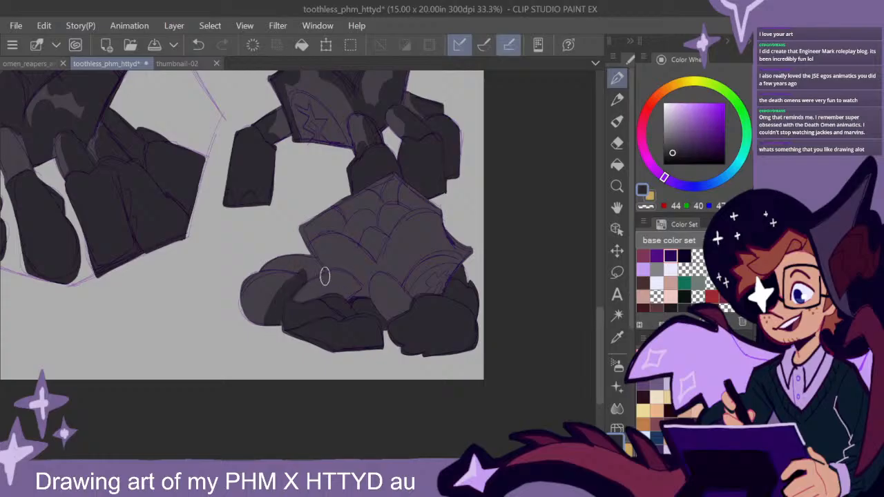
pyautogui.moveTo(369, 320); pyautogui.dragTo(384, 327)
pyautogui.moveTo(304, 284)
pyautogui.mouseDown()
pyautogui.moveTo(259, 303)
pyautogui.moveTo(260, 324)
pyautogui.moveTo(264, 309)
pyautogui.moveTo(293, 326)
pyautogui.mouseUp()
pyautogui.scroll(-1, 399, 296)
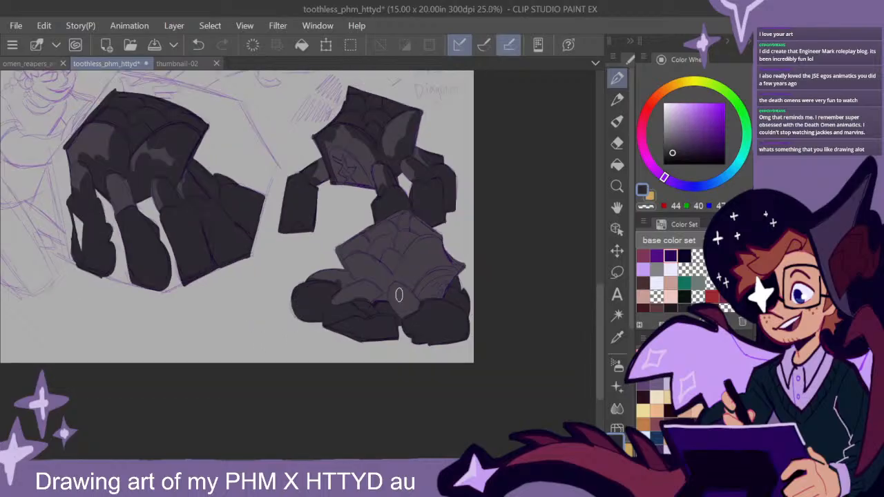
pyautogui.scroll(1, 396, 298)
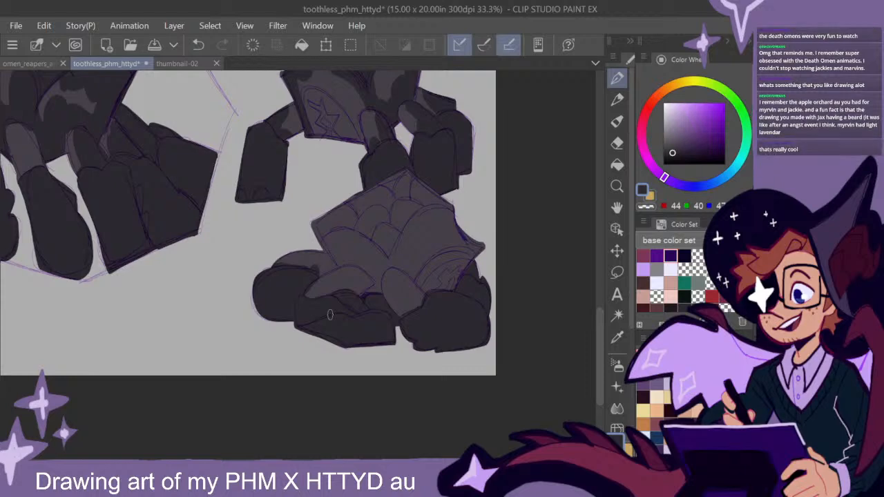
pyautogui.scroll(-2, 598, 344)
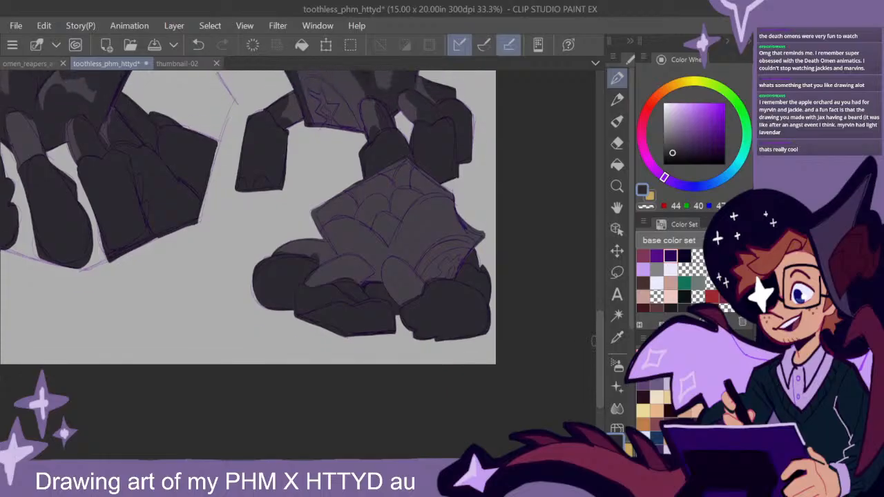
# - Extend the dark grey onto the upper sections of the crouched creature's legs, leaving lighter patches on both front ones
pyautogui.moveTo(328, 255)
pyautogui.mouseDown()
pyautogui.moveTo(301, 241)
pyautogui.moveTo(266, 257)
pyautogui.mouseUp()
pyautogui.moveTo(484, 309); pyautogui.dragTo(464, 313)
pyautogui.moveTo(289, 289); pyautogui.dragTo(319, 265)
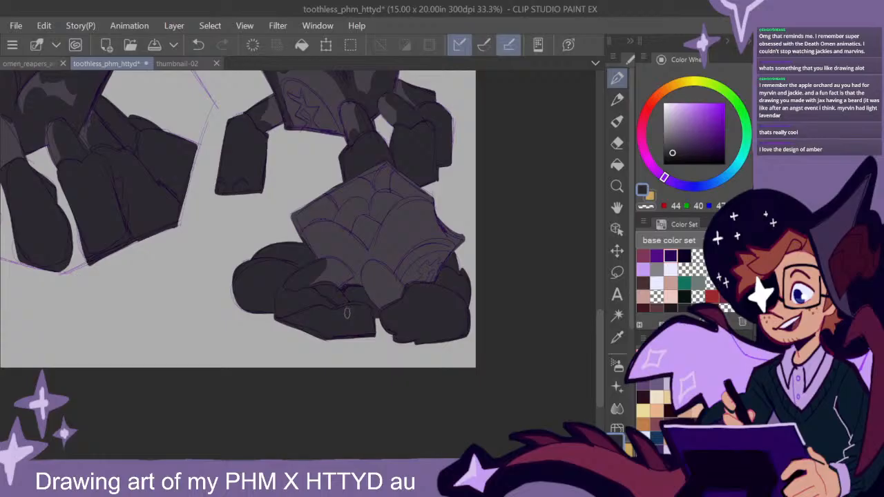
pyautogui.moveTo(433, 275)
pyautogui.mouseDown()
pyautogui.moveTo(450, 286)
pyautogui.moveTo(434, 295)
pyautogui.moveTo(468, 298)
pyautogui.moveTo(451, 302)
pyautogui.mouseUp()
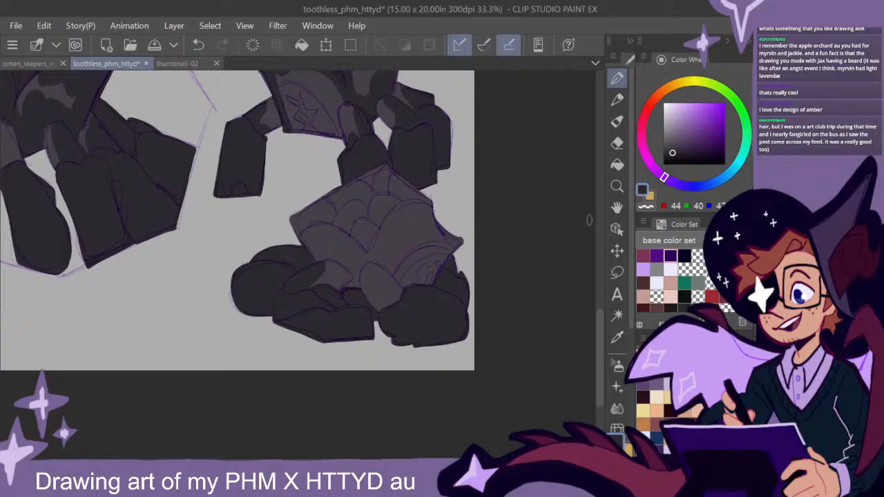
pyautogui.scroll(-1, 599, 336)
pyautogui.moveTo(366, 245)
pyautogui.mouseDown()
pyautogui.moveTo(384, 277)
pyautogui.moveTo(370, 247)
pyautogui.moveTo(392, 258)
pyautogui.mouseUp()
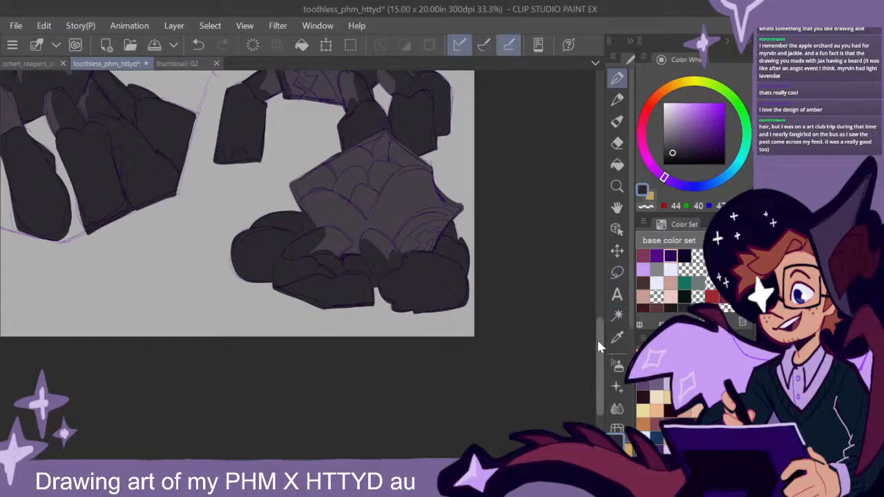
pyautogui.scroll(2, 598, 334)
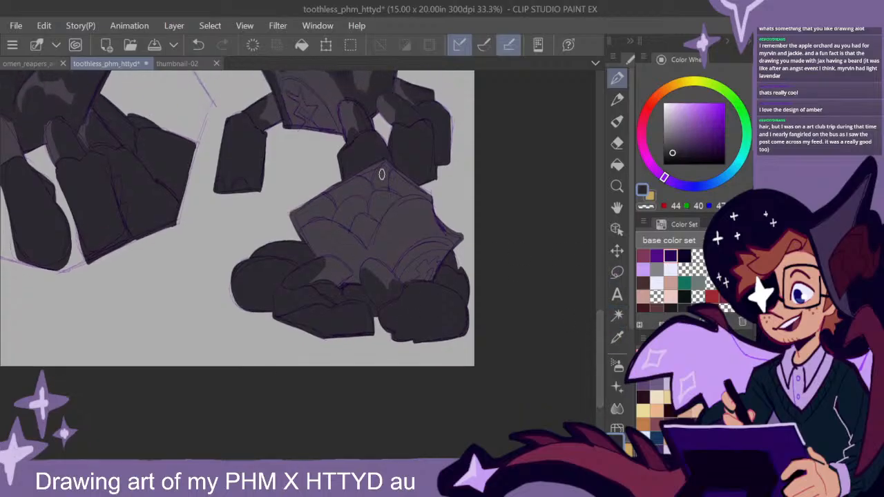
# - Fill the scaled top plate of the crouched creature with dark grey
pyautogui.moveTo(366, 245)
pyautogui.mouseDown()
pyautogui.moveTo(389, 201)
pyautogui.moveTo(439, 199)
pyautogui.moveTo(385, 204)
pyautogui.moveTo(372, 225)
pyautogui.mouseUp()
pyautogui.moveTo(410, 183); pyautogui.dragTo(387, 162)
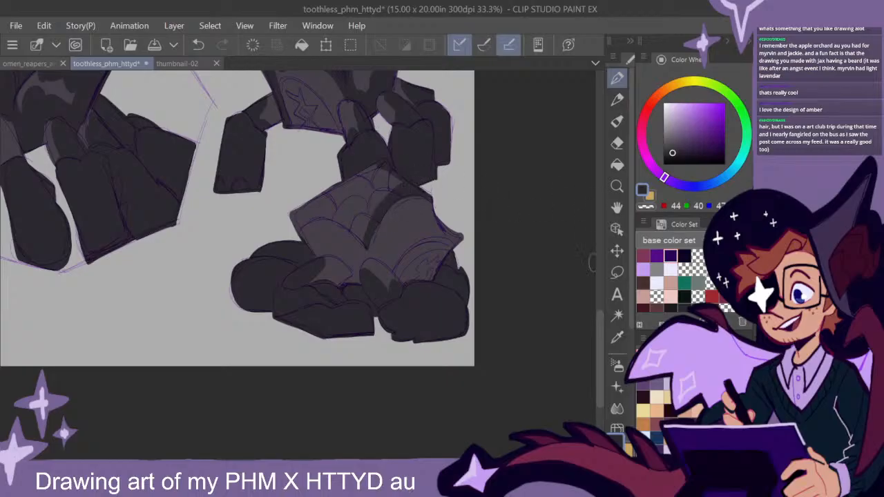
pyautogui.scroll(1, 598, 334)
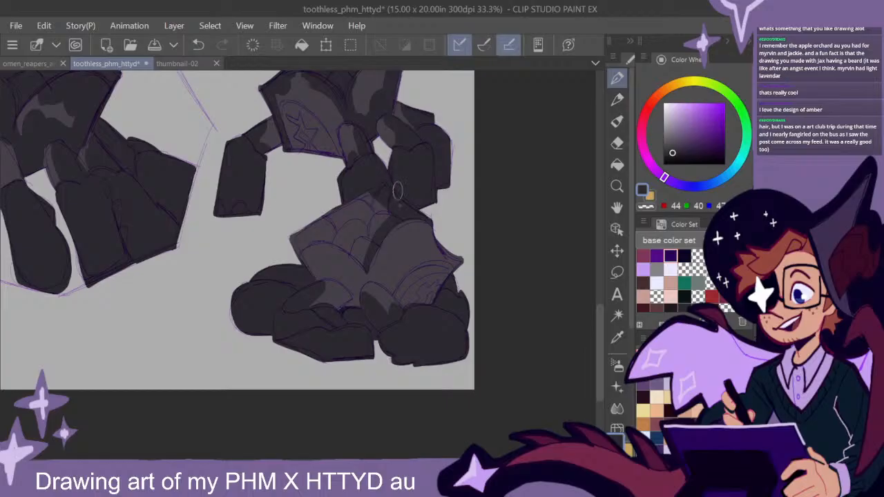
pyautogui.moveTo(372, 197)
pyautogui.mouseDown()
pyautogui.moveTo(294, 236)
pyautogui.moveTo(295, 248)
pyautogui.moveTo(327, 231)
pyautogui.moveTo(337, 237)
pyautogui.moveTo(305, 237)
pyautogui.moveTo(310, 264)
pyautogui.moveTo(352, 244)
pyautogui.moveTo(336, 237)
pyautogui.moveTo(364, 265)
pyautogui.moveTo(328, 238)
pyautogui.mouseUp()
pyautogui.moveTo(358, 212)
pyautogui.mouseDown()
pyautogui.moveTo(342, 221)
pyautogui.moveTo(363, 224)
pyautogui.moveTo(372, 241)
pyautogui.moveTo(383, 234)
pyautogui.mouseUp()
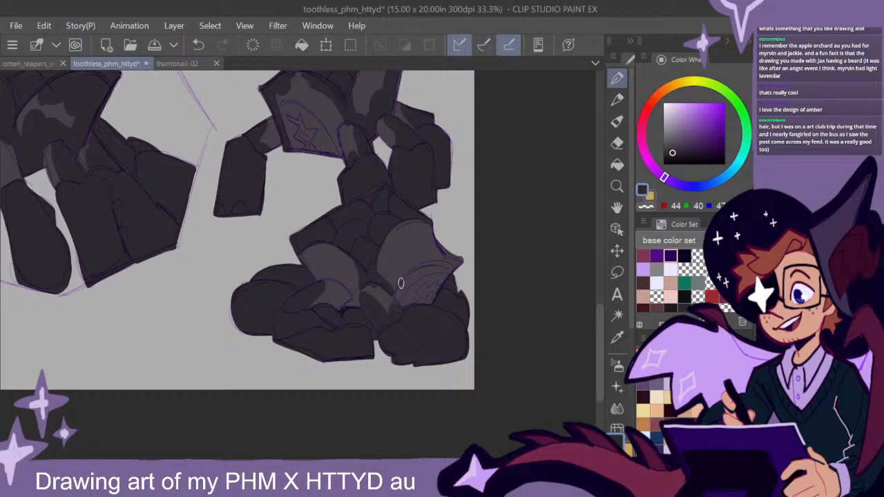
# - Paint dark mottled patches along the edges of the crouched creature's two body panels
pyautogui.moveTo(428, 456); pyautogui.dragTo(441, 455)
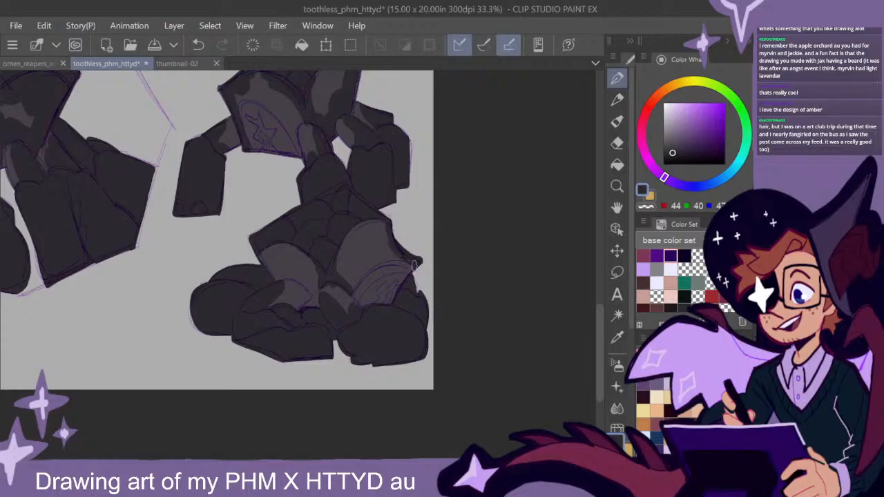
pyautogui.moveTo(405, 256)
pyautogui.mouseDown()
pyautogui.moveTo(412, 259)
pyautogui.moveTo(405, 254)
pyautogui.mouseUp()
pyautogui.moveTo(384, 221); pyautogui.dragTo(403, 235)
pyautogui.moveTo(275, 249)
pyautogui.mouseDown()
pyautogui.moveTo(264, 252)
pyautogui.moveTo(278, 245)
pyautogui.moveTo(276, 261)
pyautogui.mouseUp()
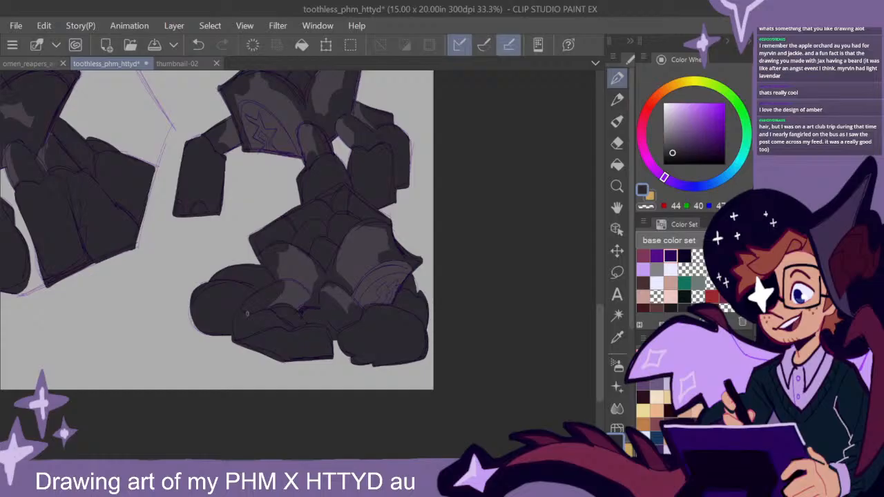
pyautogui.moveTo(285, 279); pyautogui.dragTo(313, 298)
# - Add a dark patch to the upper middle leg of the large creature beside the kneeling figure
pyautogui.hscroll(-8, 488, 326)
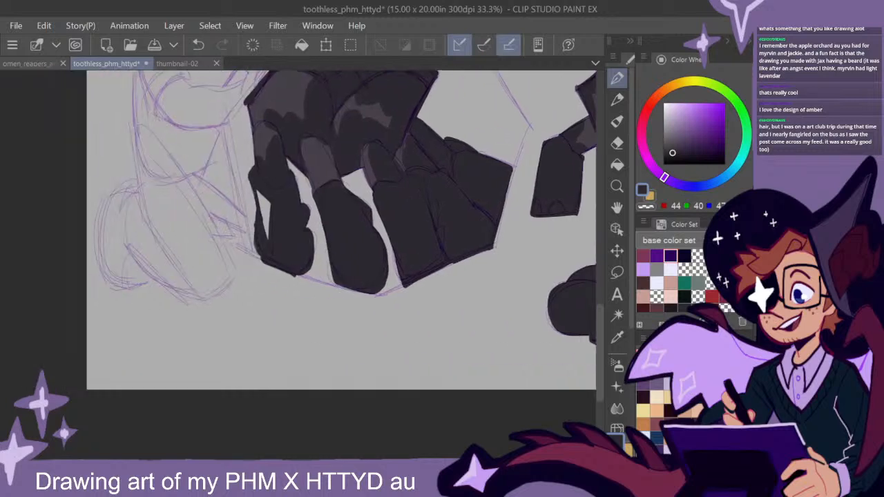
pyautogui.hscroll(1, 488, 326)
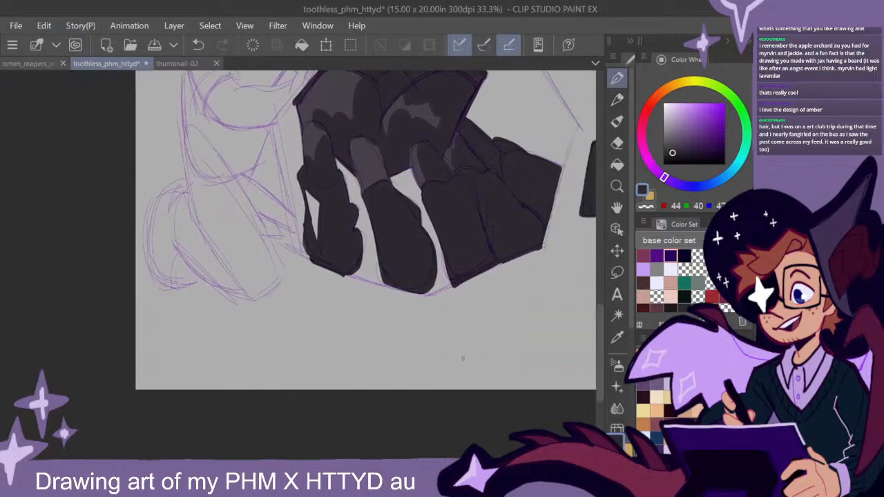
pyautogui.scroll(-1, 490, 345)
pyautogui.scroll(2, 416, 216)
pyautogui.moveTo(404, 215)
pyautogui.mouseDown()
pyautogui.moveTo(407, 222)
pyautogui.moveTo(392, 181)
pyautogui.moveTo(412, 232)
pyautogui.mouseUp()
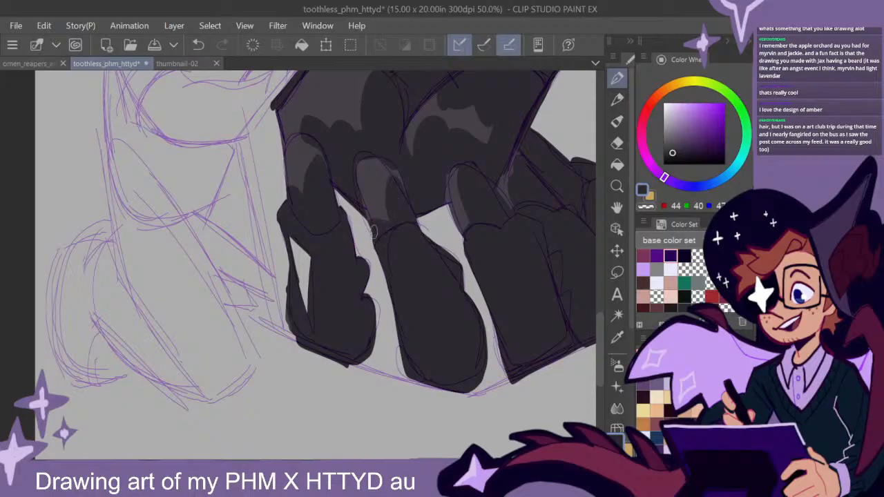
pyautogui.scroll(-2, 456, 317)
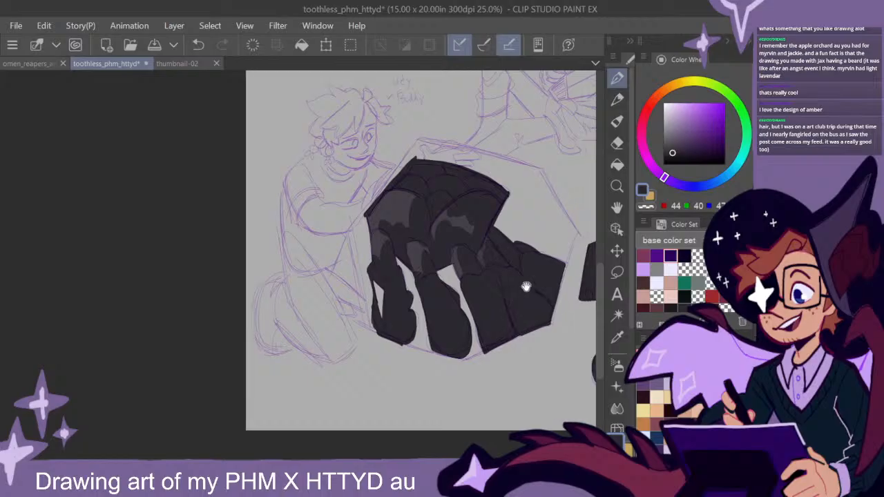
# - Sample a near-black colour from the creature with the raised claw and fill one back scale on the small creature beside the suited figure
pyautogui.moveTo(526, 287); pyautogui.dragTo(386, 334)
pyautogui.scroll(-2, 537, 330)
pyautogui.moveTo(549, 328); pyautogui.dragTo(476, 347)
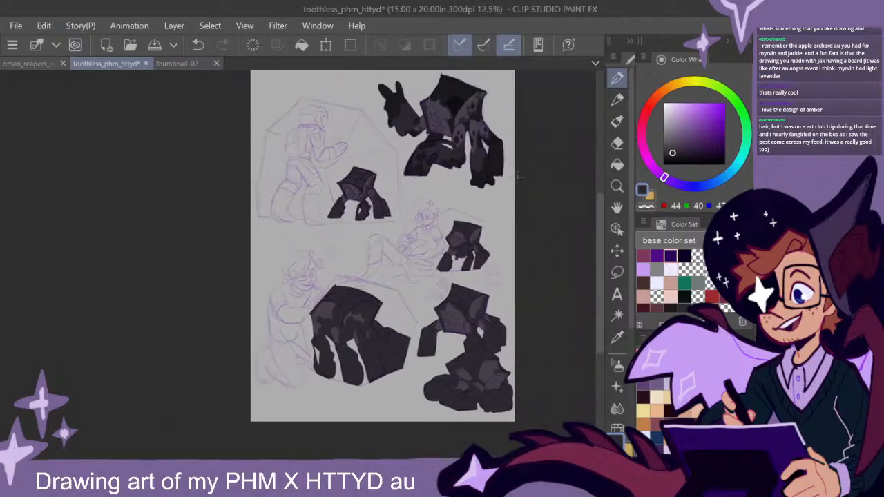
pyautogui.keyDown('alt'); pyautogui.click(455, 100); pyautogui.keyUp('alt')
pyautogui.moveTo(479, 311); pyautogui.dragTo(468, 316)
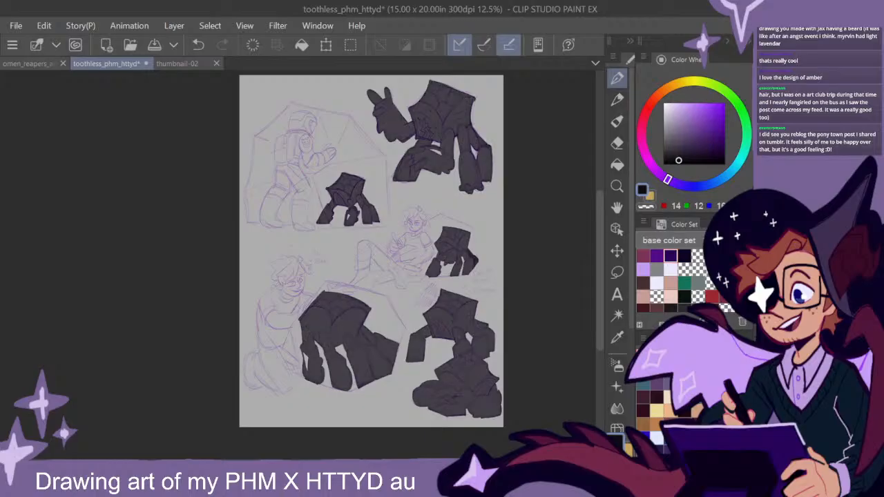
pyautogui.moveTo(502, 262); pyautogui.dragTo(522, 271)
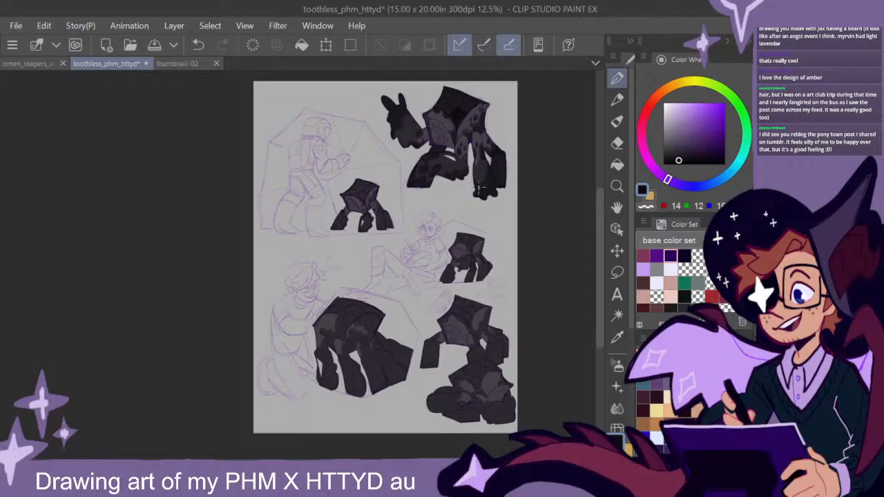
pyautogui.scroll(3, 489, 206)
pyautogui.keyDown('alt'); pyautogui.click(486, 136); pyautogui.keyUp('alt')
pyautogui.moveTo(225, 224); pyautogui.dragTo(404, 253)
pyautogui.scroll(2, 365, 241)
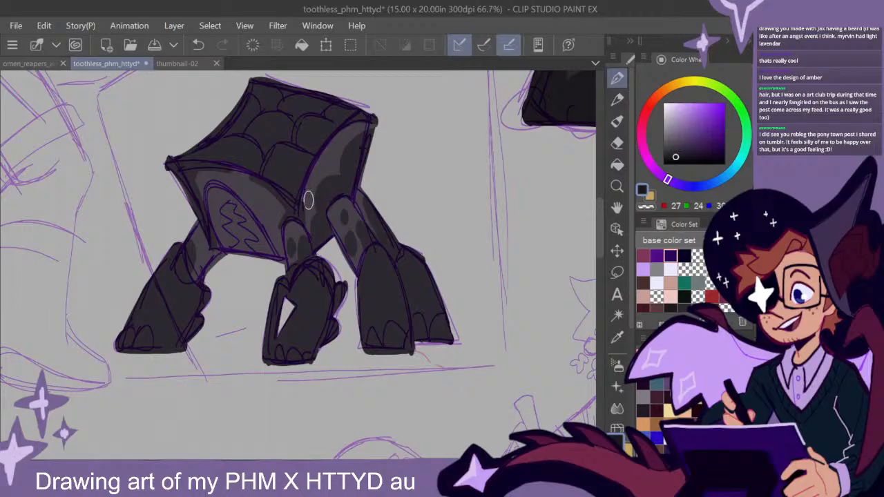
pyautogui.moveTo(302, 168)
pyautogui.mouseDown()
pyautogui.moveTo(279, 150)
pyautogui.moveTo(264, 168)
pyautogui.moveTo(293, 187)
pyautogui.moveTo(275, 169)
pyautogui.moveTo(308, 161)
pyautogui.moveTo(281, 149)
pyautogui.moveTo(306, 159)
pyautogui.moveTo(283, 161)
pyautogui.mouseUp()
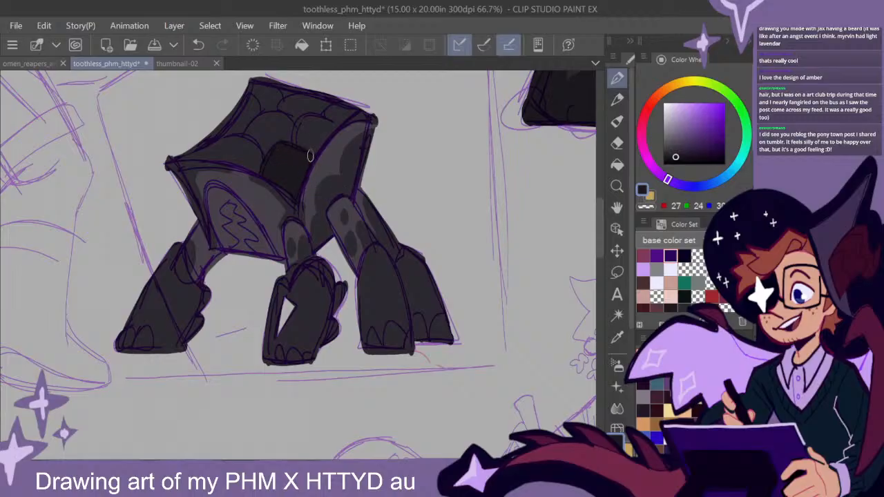
# - Paint near-black patches along the edges of the small creature's narrow side panel and add a round spot
pyautogui.moveTo(360, 148)
pyautogui.mouseDown()
pyautogui.moveTo(364, 162)
pyautogui.moveTo(362, 154)
pyautogui.mouseUp()
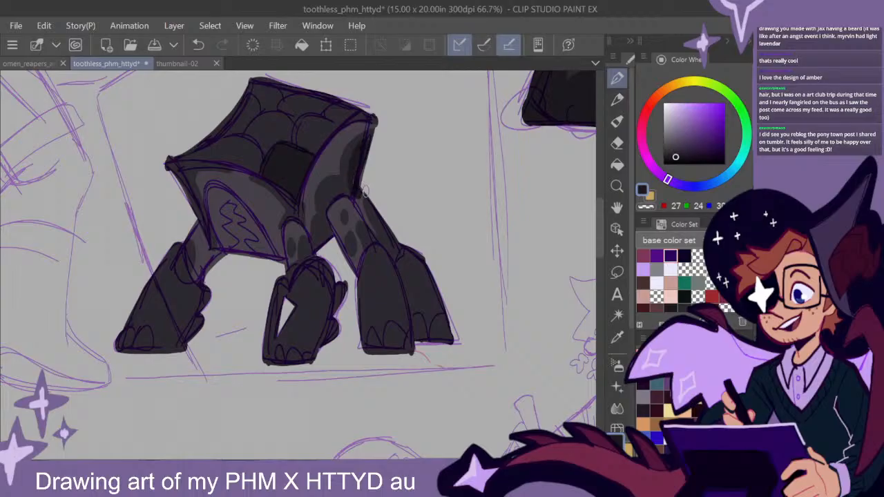
pyautogui.click(330, 164)
pyautogui.moveTo(353, 186)
pyautogui.mouseDown()
pyautogui.moveTo(320, 206)
pyautogui.moveTo(336, 189)
pyautogui.moveTo(325, 207)
pyautogui.moveTo(317, 238)
pyautogui.mouseUp()
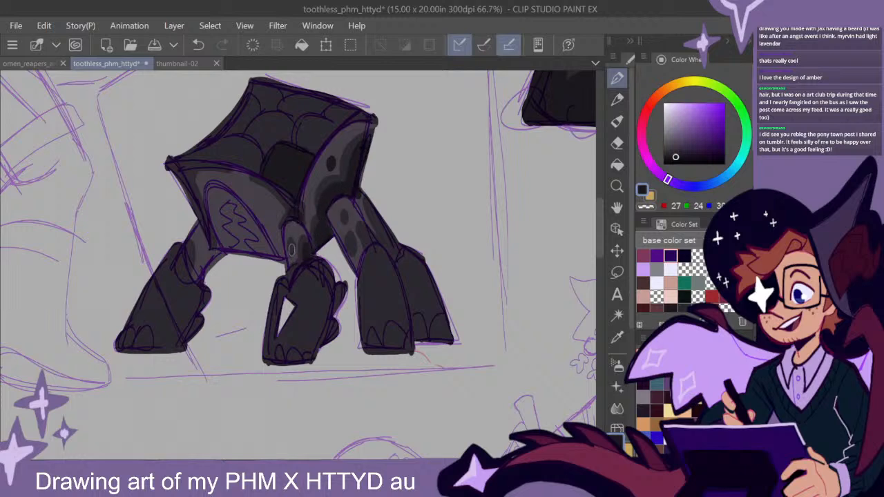
# - Add near-black markings to the feet and joints of the small creature's front middle leg and outer leg beside the suited figure
pyautogui.moveTo(362, 309)
pyautogui.mouseDown()
pyautogui.moveTo(340, 286)
pyautogui.moveTo(321, 333)
pyautogui.moveTo(329, 351)
pyautogui.mouseUp()
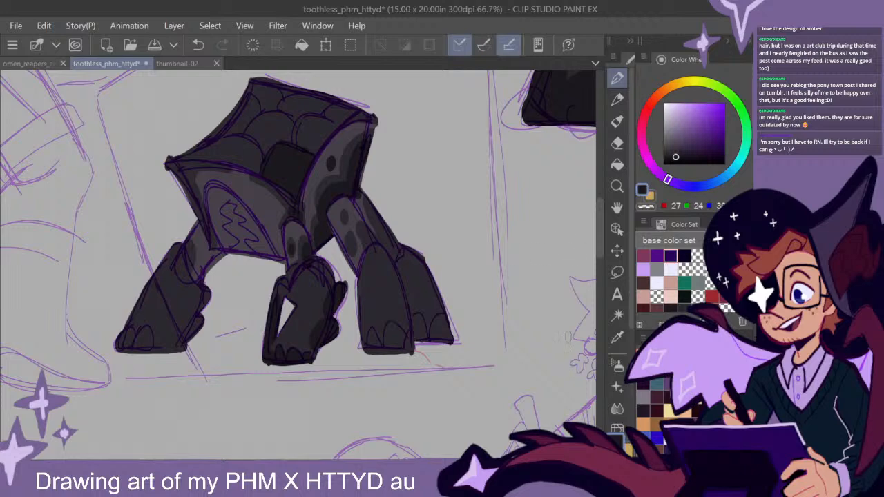
pyautogui.hscroll(-2, 298, 264)
pyautogui.moveTo(426, 323)
pyautogui.mouseDown()
pyautogui.moveTo(414, 322)
pyautogui.moveTo(411, 344)
pyautogui.mouseUp()
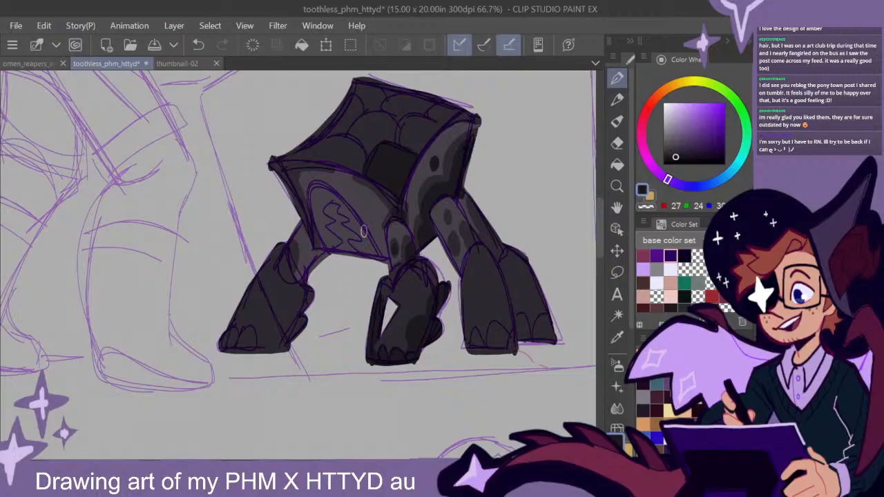
pyautogui.moveTo(291, 264)
pyautogui.mouseDown()
pyautogui.moveTo(292, 252)
pyautogui.moveTo(294, 270)
pyautogui.mouseUp()
pyautogui.moveTo(227, 335)
pyautogui.mouseDown()
pyautogui.moveTo(231, 349)
pyautogui.moveTo(247, 338)
pyautogui.moveTo(247, 350)
pyautogui.mouseUp()
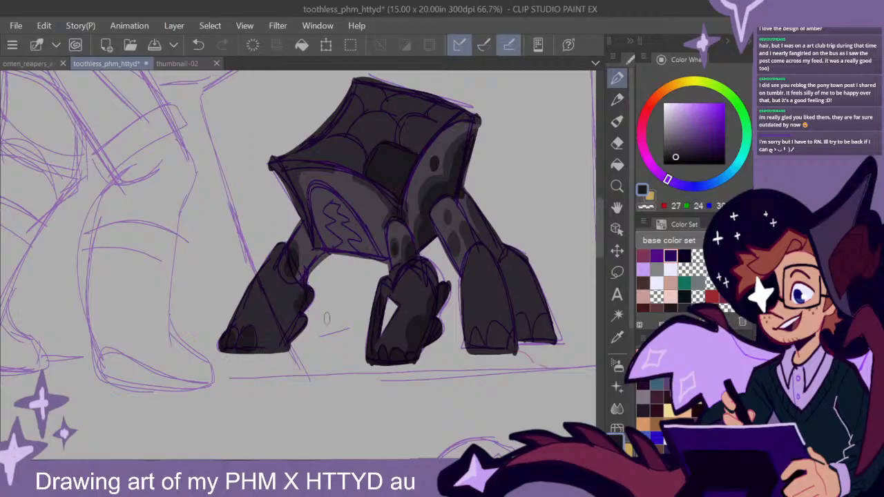
pyautogui.moveTo(301, 326); pyautogui.dragTo(274, 353)
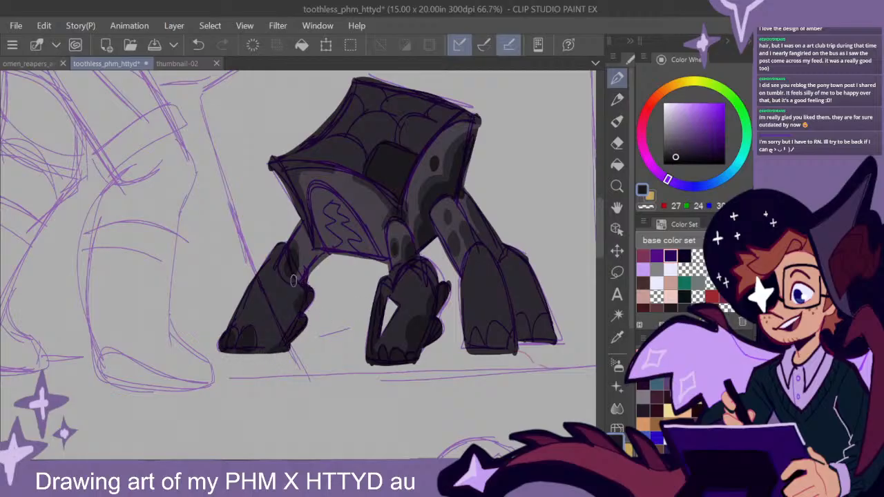
# - Shade the small creature's two legs farthest from the suited figure with near-black patches along their edges and feet
pyautogui.moveTo(552, 330)
pyautogui.mouseDown()
pyautogui.moveTo(467, 308)
pyautogui.moveTo(435, 312)
pyautogui.mouseUp()
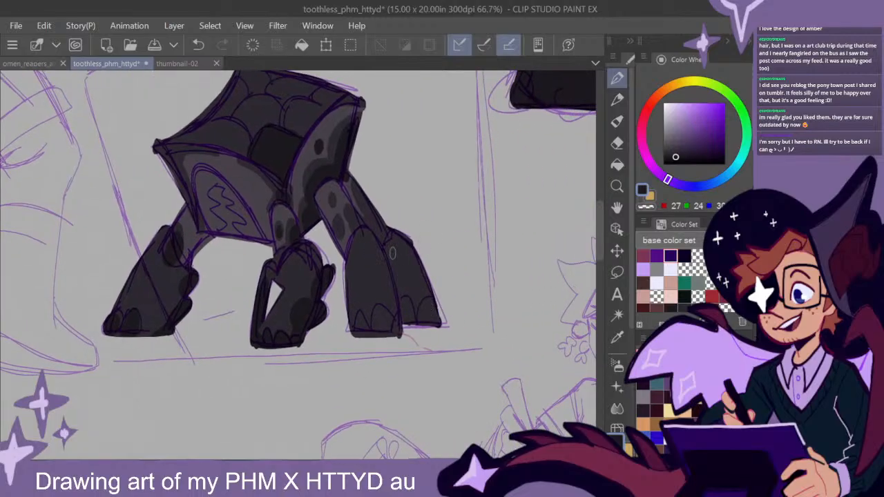
pyautogui.moveTo(386, 249); pyautogui.dragTo(369, 321)
pyautogui.moveTo(377, 286)
pyautogui.mouseDown()
pyautogui.moveTo(392, 308)
pyautogui.moveTo(385, 266)
pyautogui.moveTo(397, 305)
pyautogui.moveTo(382, 335)
pyautogui.moveTo(374, 329)
pyautogui.moveTo(380, 304)
pyautogui.moveTo(355, 317)
pyautogui.moveTo(348, 296)
pyautogui.mouseUp()
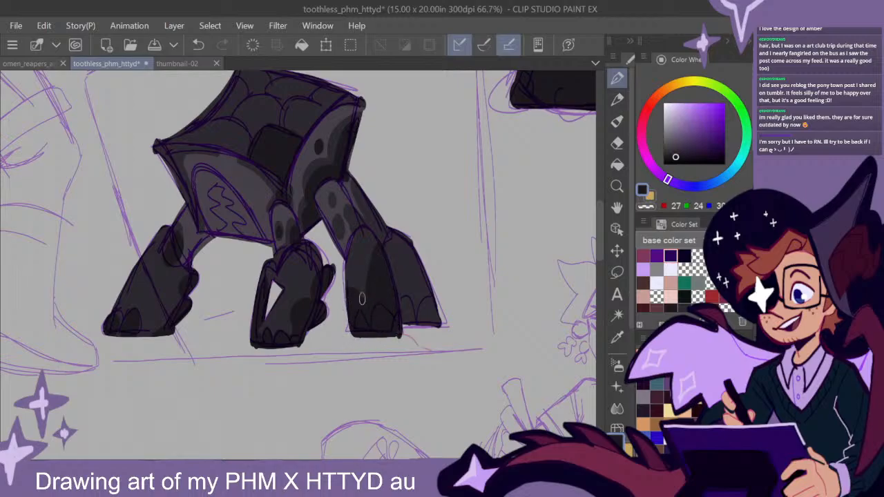
pyautogui.moveTo(365, 223)
pyautogui.mouseDown()
pyautogui.moveTo(354, 221)
pyautogui.moveTo(361, 230)
pyautogui.mouseUp()
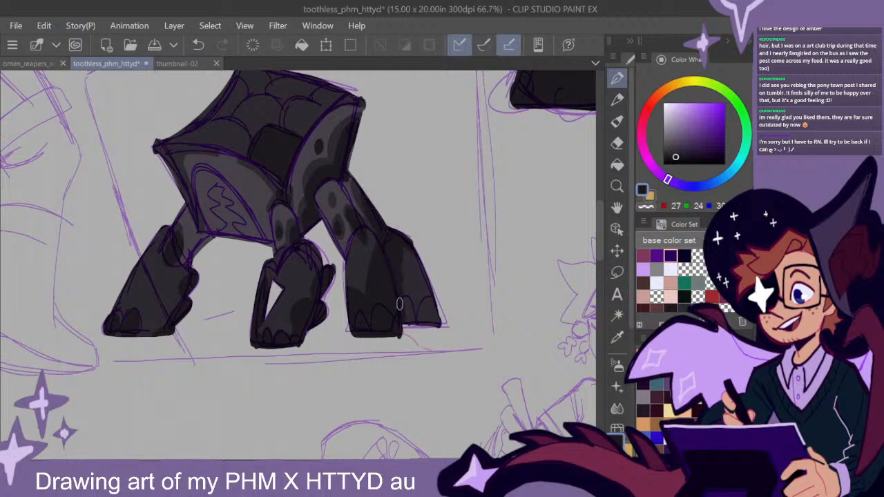
pyautogui.moveTo(413, 254)
pyautogui.mouseDown()
pyautogui.moveTo(442, 270)
pyautogui.moveTo(426, 309)
pyautogui.mouseUp()
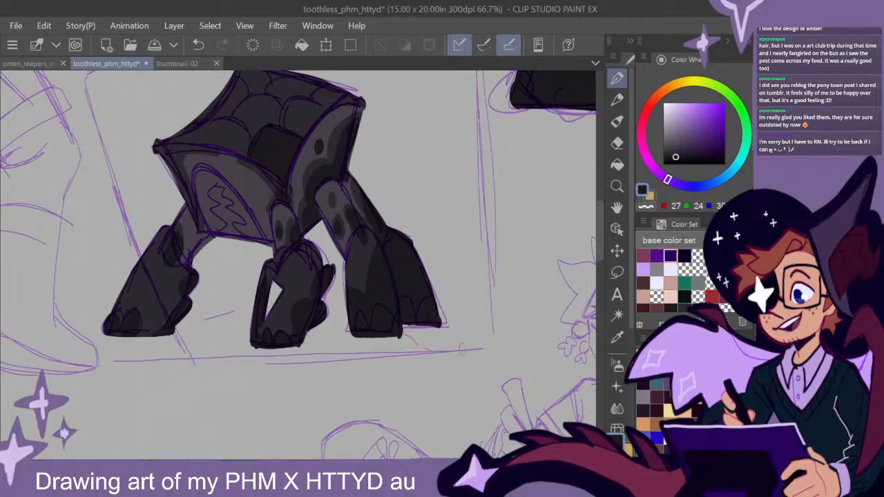
# - Paint the claw tips and front foot near-black on the creature beside the seated figure with the notebook
pyautogui.scroll(-2, 440, 341)
pyautogui.moveTo(530, 286); pyautogui.dragTo(369, 350)
pyautogui.moveTo(464, 327); pyautogui.dragTo(305, 208)
pyautogui.moveTo(391, 389); pyautogui.dragTo(388, 272)
pyautogui.scroll(2, 373, 268)
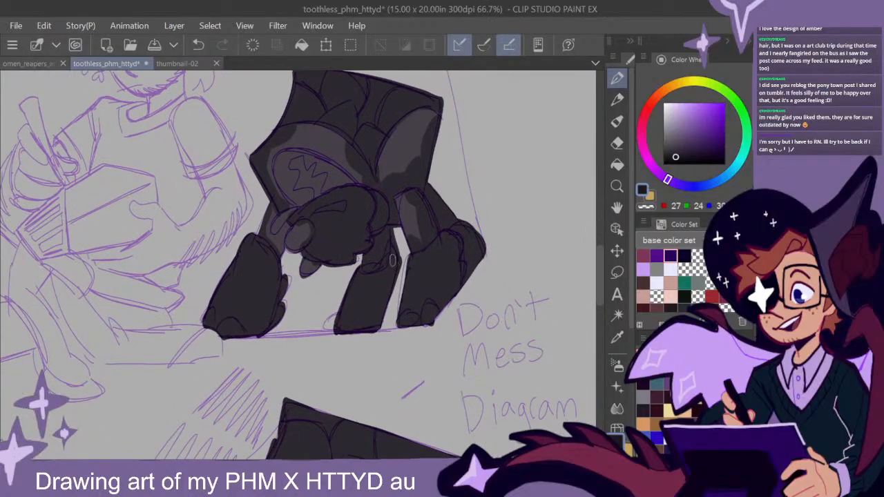
pyautogui.moveTo(307, 227); pyautogui.dragTo(293, 241)
pyautogui.moveTo(293, 209); pyautogui.dragTo(280, 226)
pyautogui.moveTo(304, 271)
pyautogui.mouseDown()
pyautogui.moveTo(318, 268)
pyautogui.moveTo(303, 279)
pyautogui.moveTo(344, 258)
pyautogui.mouseUp()
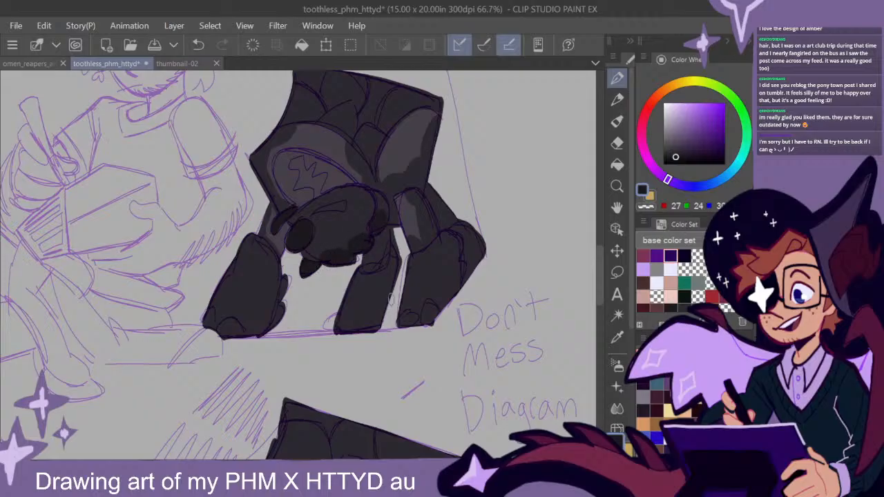
pyautogui.moveTo(349, 307)
pyautogui.mouseDown()
pyautogui.moveTo(376, 321)
pyautogui.moveTo(338, 328)
pyautogui.mouseUp()
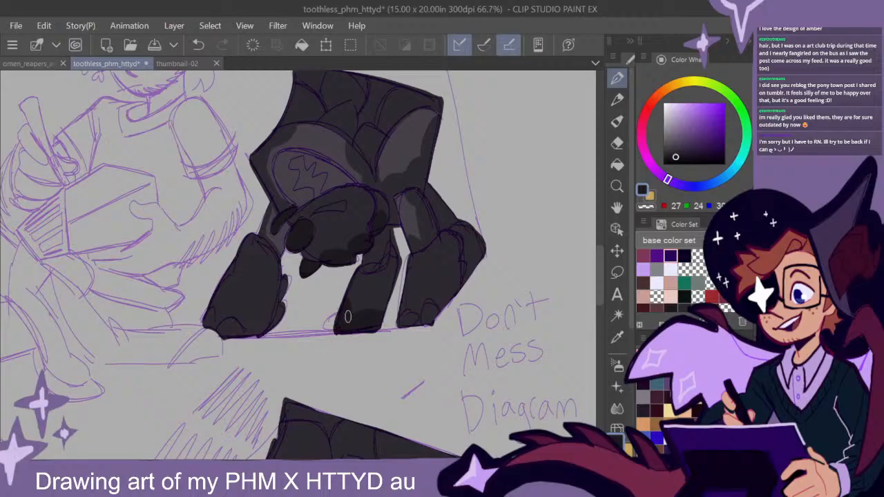
# - Darken the upper middle leg of the creature beside the seated figure, undoing a stroke and erasing excess on the neighbouring leg
pyautogui.moveTo(384, 272)
pyautogui.mouseDown()
pyautogui.moveTo(392, 250)
pyautogui.moveTo(376, 241)
pyautogui.moveTo(387, 234)
pyautogui.moveTo(393, 279)
pyautogui.moveTo(452, 284)
pyautogui.mouseUp()
pyautogui.press('e')
pyautogui.press('p')
pyautogui.hotkey('ctrl', 'z')
pyautogui.press('e')
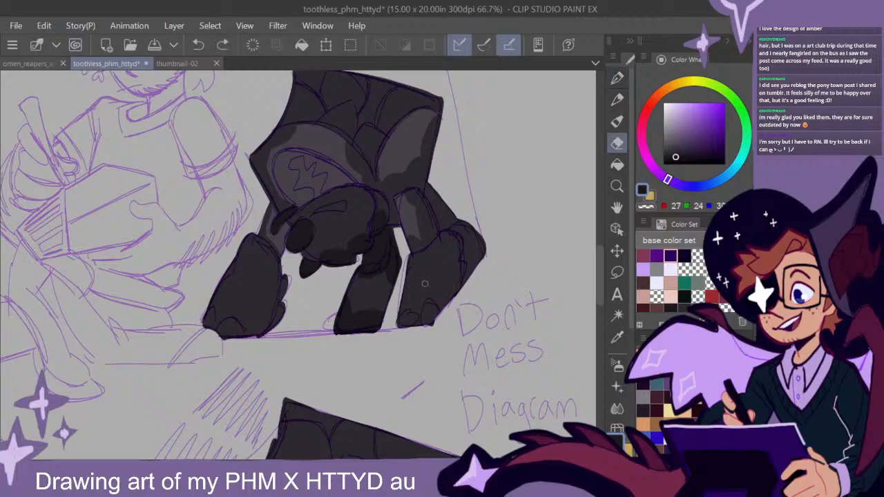
pyautogui.moveTo(424, 285); pyautogui.dragTo(465, 295)
pyautogui.press('p')
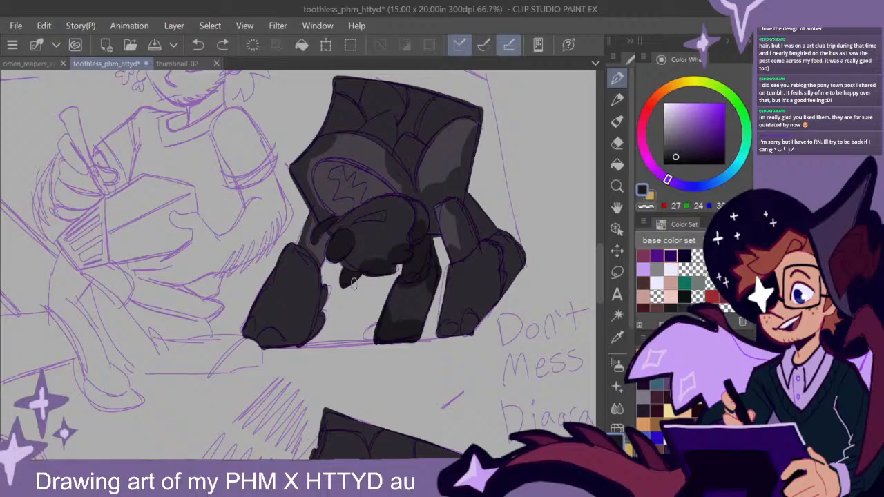
# - Add near-black mottled patches to the remaining outer legs of the creature beside the seated figure
pyautogui.moveTo(259, 303)
pyautogui.mouseDown()
pyautogui.moveTo(305, 354)
pyautogui.moveTo(280, 329)
pyautogui.moveTo(286, 353)
pyautogui.moveTo(244, 324)
pyautogui.moveTo(256, 309)
pyautogui.moveTo(265, 345)
pyautogui.moveTo(288, 332)
pyautogui.mouseUp()
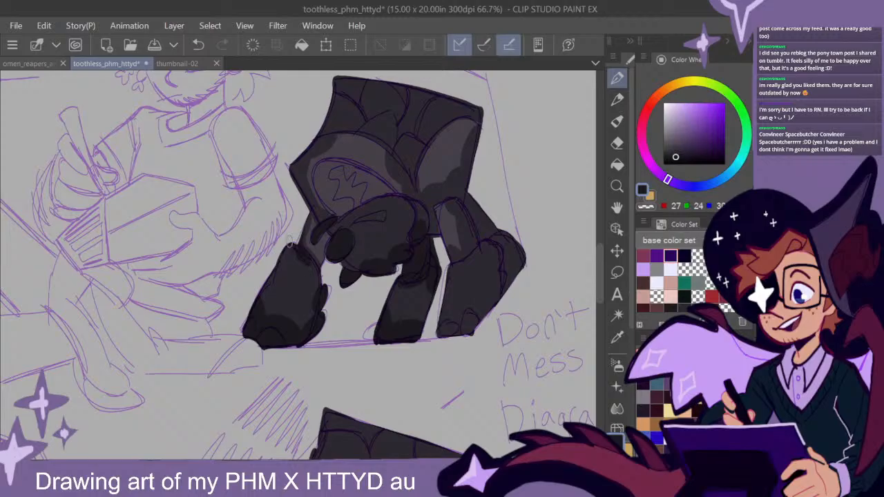
pyautogui.moveTo(476, 344); pyautogui.dragTo(369, 327)
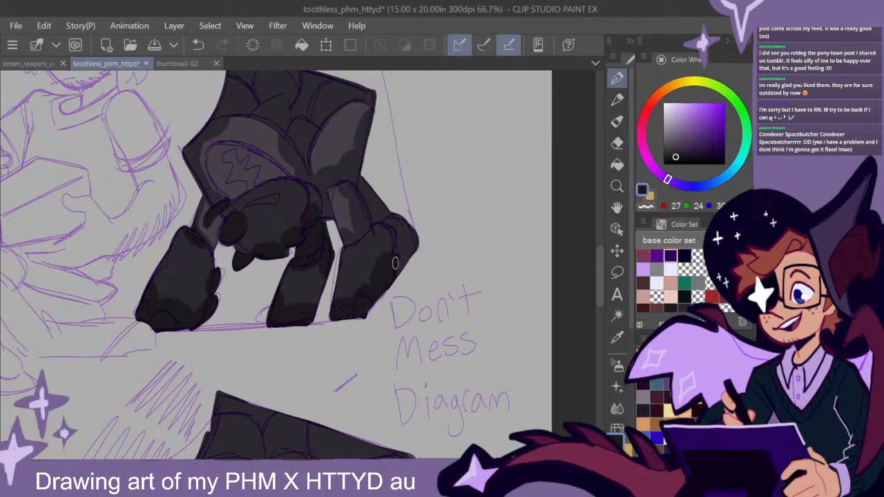
pyautogui.moveTo(358, 228); pyautogui.dragTo(366, 240)
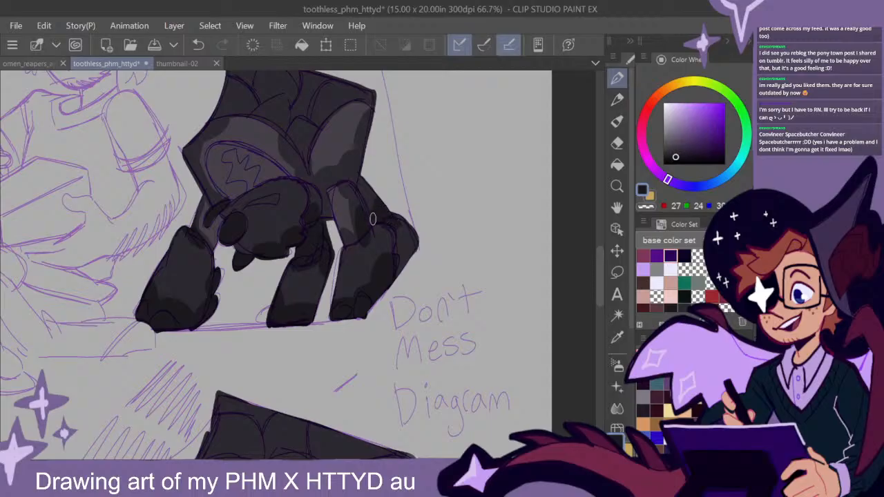
pyautogui.moveTo(398, 249)
pyautogui.mouseDown()
pyautogui.moveTo(411, 231)
pyautogui.moveTo(404, 275)
pyautogui.mouseUp()
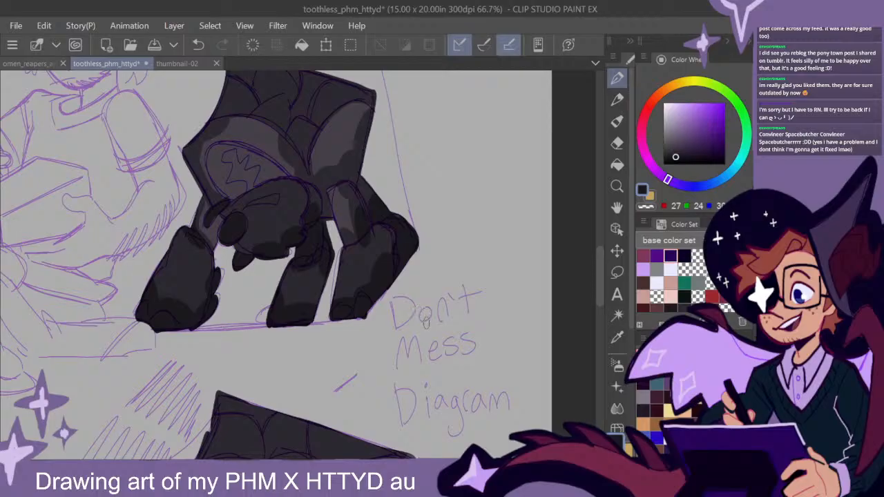
# - Fill one back scale near-black and mottle the edges of both body panels on the creature beside the seated figure
pyautogui.scroll(-1, 427, 322)
pyautogui.moveTo(418, 218); pyautogui.dragTo(419, 249)
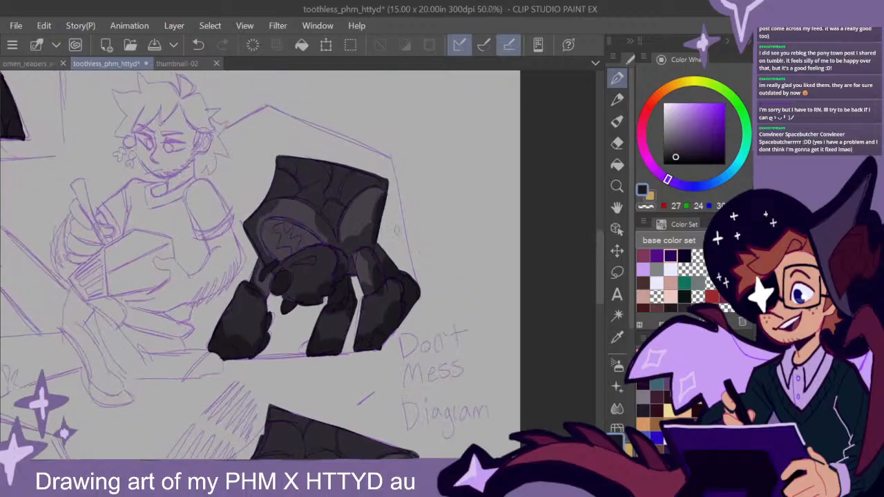
pyautogui.moveTo(368, 241)
pyautogui.mouseDown()
pyautogui.moveTo(349, 248)
pyautogui.moveTo(352, 272)
pyautogui.mouseUp()
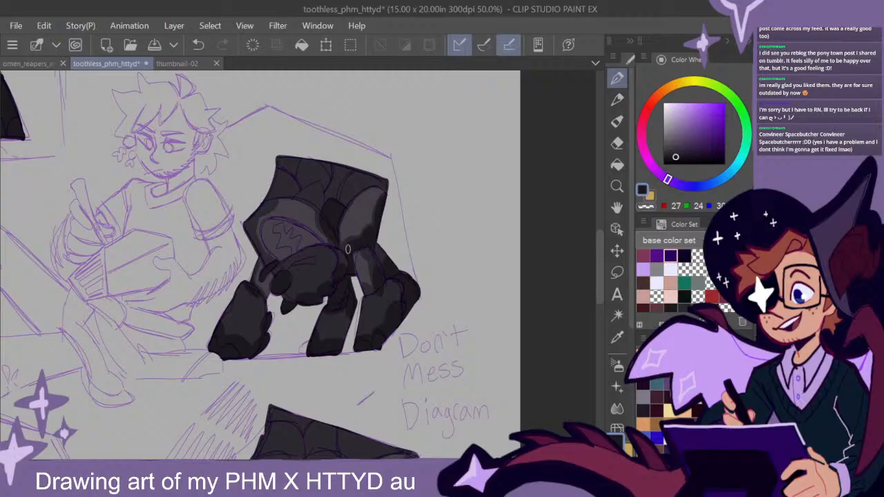
pyautogui.moveTo(598, 270); pyautogui.dragTo(598, 270)
pyautogui.moveTo(407, 298); pyautogui.dragTo(475, 331)
pyautogui.moveTo(444, 271); pyautogui.dragTo(462, 235)
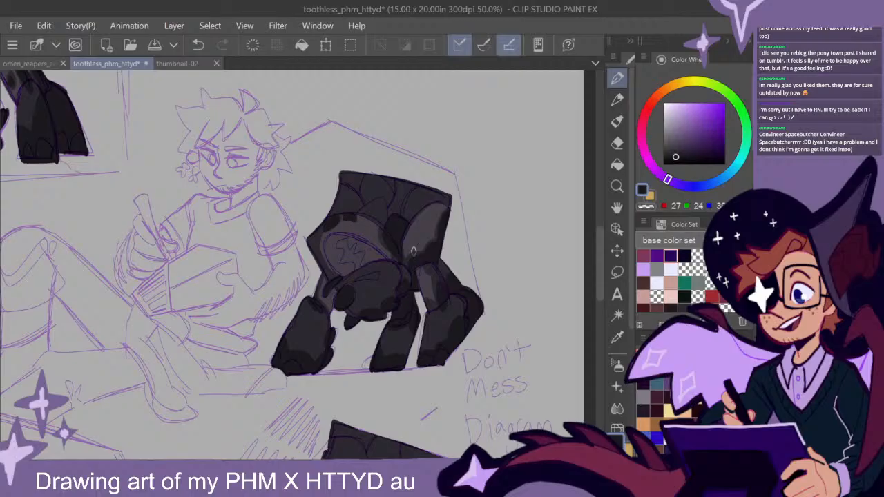
# - Darken the scaled top plate of the small creature beside the suited figure with near-black
pyautogui.scroll(-2, 448, 270)
pyautogui.moveTo(335, 170); pyautogui.dragTo(344, 212)
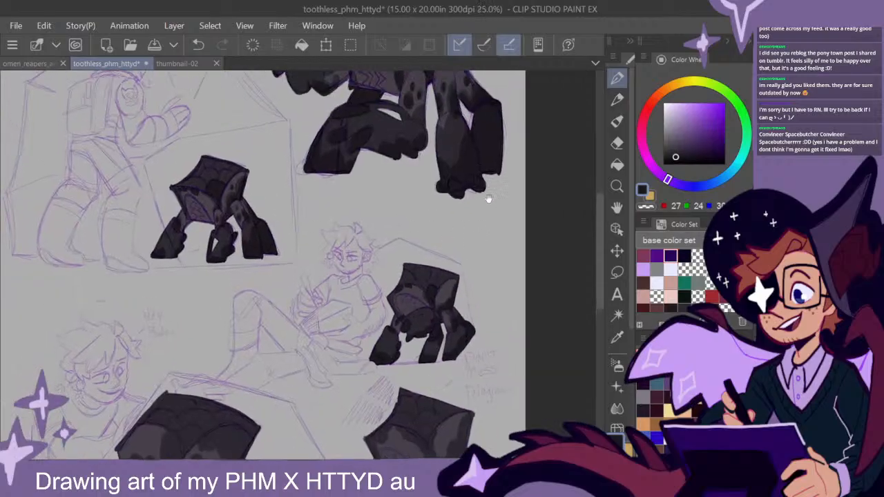
pyautogui.moveTo(486, 196); pyautogui.dragTo(425, 314)
pyautogui.moveTo(439, 377); pyautogui.dragTo(409, 308)
pyautogui.moveTo(435, 355); pyautogui.dragTo(488, 190)
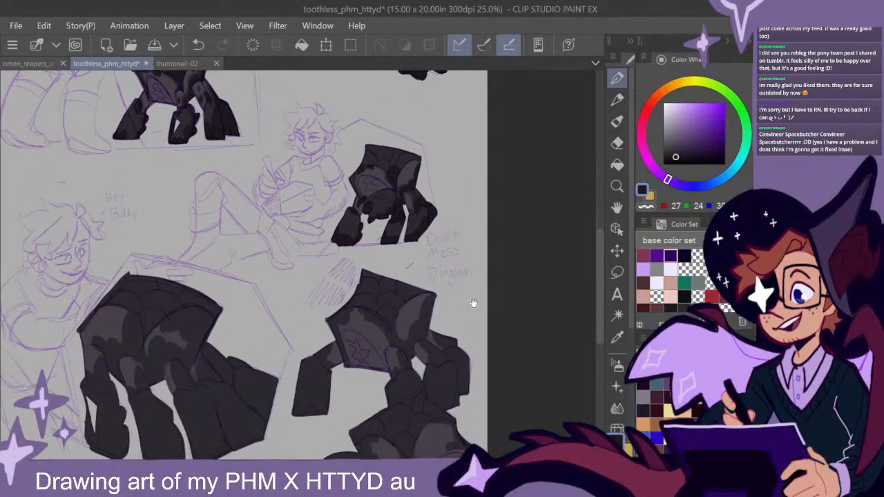
pyautogui.moveTo(475, 301); pyautogui.dragTo(502, 267)
pyautogui.moveTo(480, 318); pyautogui.dragTo(508, 288)
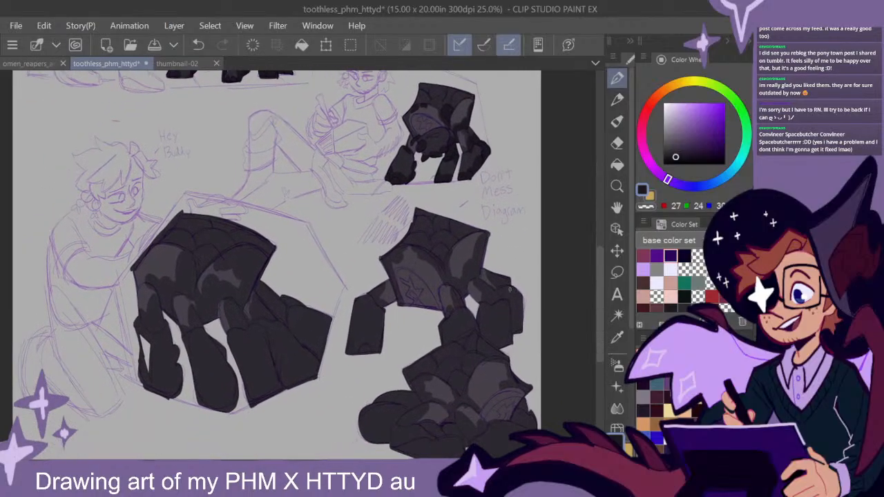
pyautogui.scroll(1, 454, 200)
pyautogui.moveTo(450, 134); pyautogui.dragTo(487, 371)
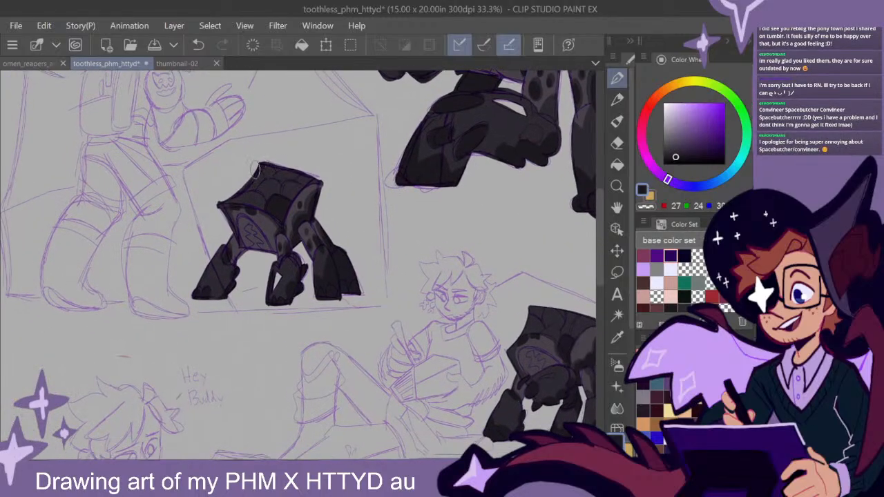
pyautogui.moveTo(237, 199)
pyautogui.mouseDown()
pyautogui.moveTo(272, 206)
pyautogui.moveTo(314, 162)
pyautogui.moveTo(266, 165)
pyautogui.moveTo(290, 197)
pyautogui.mouseUp()
# - Darken the scaled top plates of the seated figure's creature and the standing creature below the "Don't Mess Diagram" text with near-black
pyautogui.moveTo(489, 225); pyautogui.dragTo(351, 367)
pyautogui.moveTo(445, 371)
pyautogui.mouseDown()
pyautogui.moveTo(363, 180)
pyautogui.moveTo(407, 103)
pyautogui.mouseUp()
pyautogui.moveTo(354, 222)
pyautogui.mouseDown()
pyautogui.moveTo(307, 206)
pyautogui.moveTo(362, 209)
pyautogui.moveTo(382, 199)
pyautogui.mouseUp()
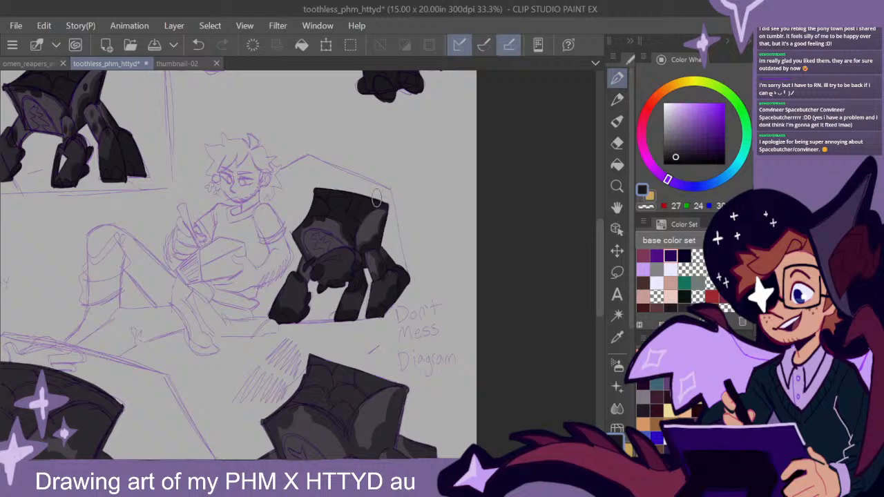
pyautogui.moveTo(423, 331)
pyautogui.mouseDown()
pyautogui.moveTo(442, 155)
pyautogui.moveTo(432, 120)
pyautogui.mouseUp()
pyautogui.moveTo(363, 168)
pyautogui.mouseDown()
pyautogui.moveTo(324, 132)
pyautogui.moveTo(306, 179)
pyautogui.moveTo(348, 207)
pyautogui.moveTo(370, 174)
pyautogui.moveTo(400, 161)
pyautogui.moveTo(359, 173)
pyautogui.moveTo(331, 131)
pyautogui.mouseUp()
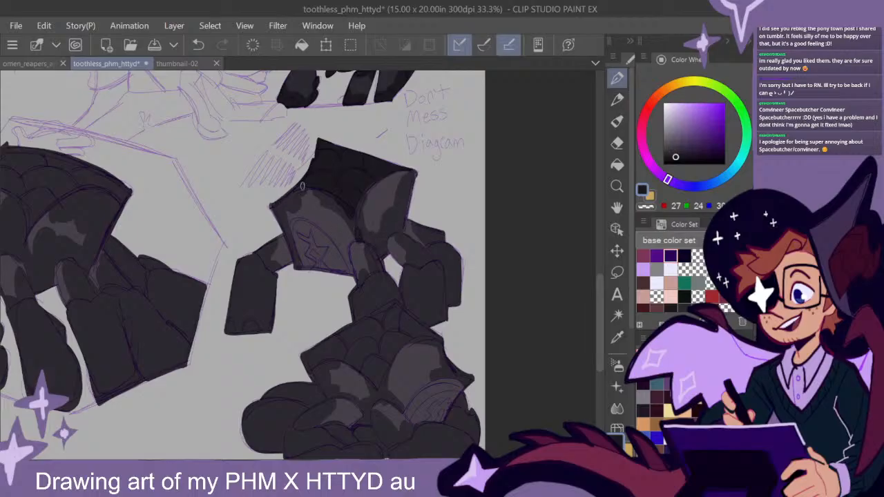
# - Paint near-black mottled markings on the body panels, outstretched leg and middle leg of the standing creature below the text
pyautogui.moveTo(304, 191); pyautogui.dragTo(334, 202)
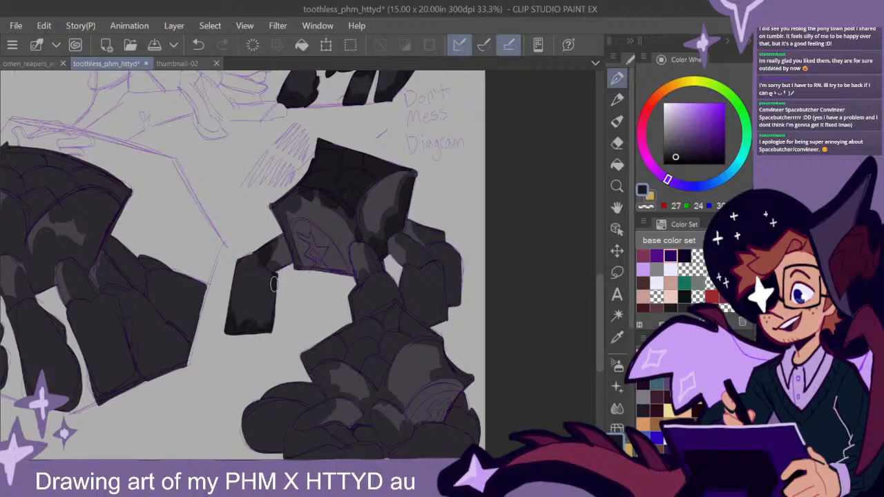
pyautogui.moveTo(275, 284); pyautogui.dragTo(270, 307)
pyautogui.moveTo(492, 334); pyautogui.dragTo(450, 309)
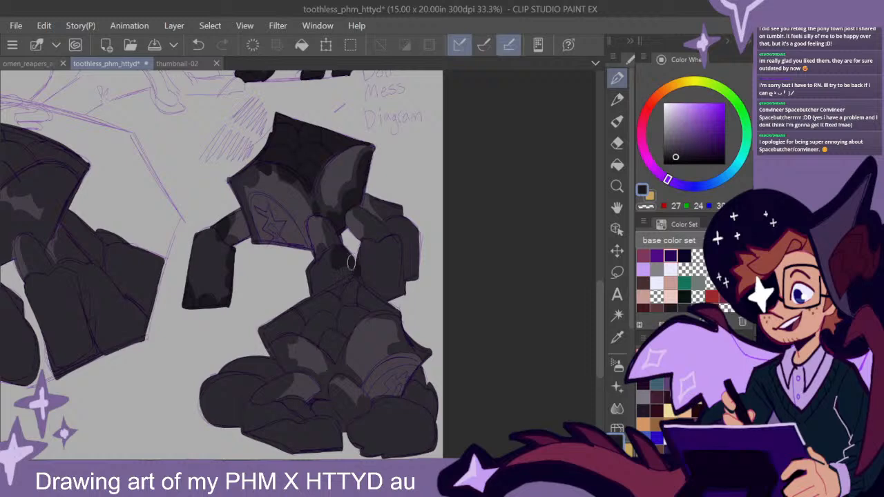
pyautogui.moveTo(345, 271)
pyautogui.mouseDown()
pyautogui.moveTo(310, 289)
pyautogui.moveTo(339, 263)
pyautogui.moveTo(326, 266)
pyautogui.moveTo(348, 274)
pyautogui.mouseUp()
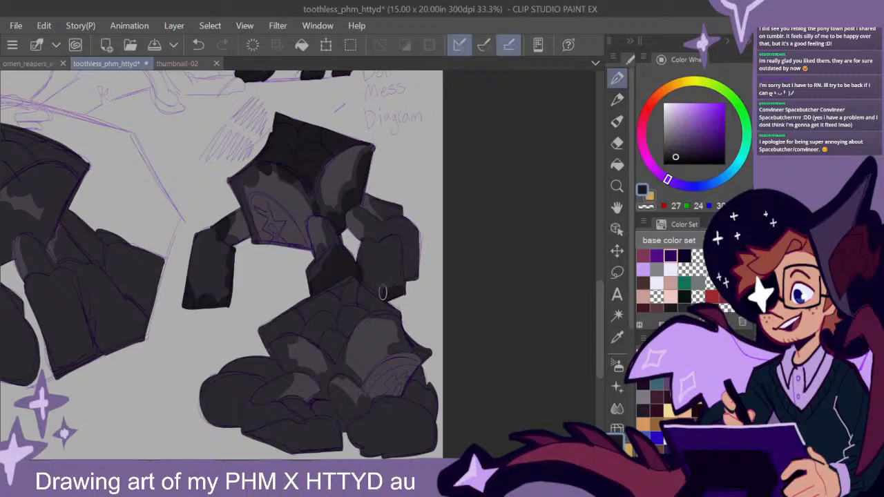
# - Shade the standing creature's two overlapping legs near the page edge with near-black patches on their joints and lower segments
pyautogui.moveTo(398, 286); pyautogui.dragTo(396, 281)
pyautogui.moveTo(419, 310)
pyautogui.mouseDown()
pyautogui.moveTo(479, 297)
pyautogui.moveTo(467, 300)
pyautogui.moveTo(482, 306)
pyautogui.moveTo(472, 315)
pyautogui.moveTo(480, 316)
pyautogui.mouseUp()
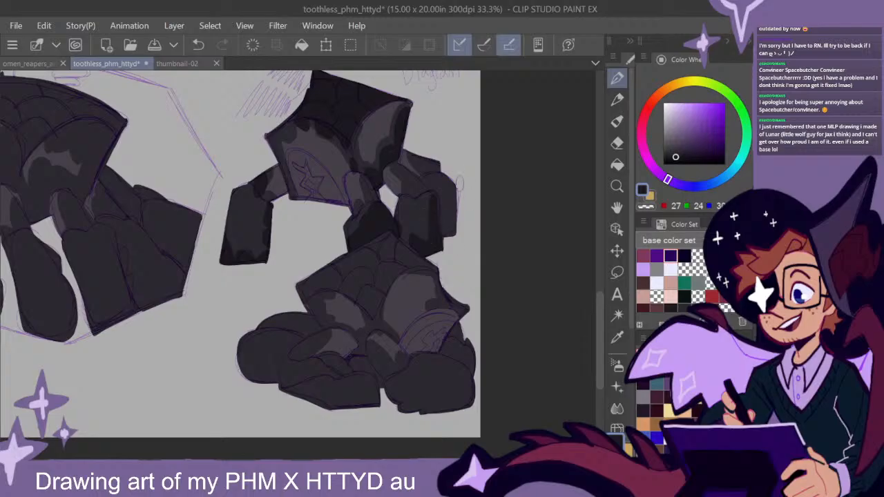
pyautogui.moveTo(434, 207); pyautogui.dragTo(430, 246)
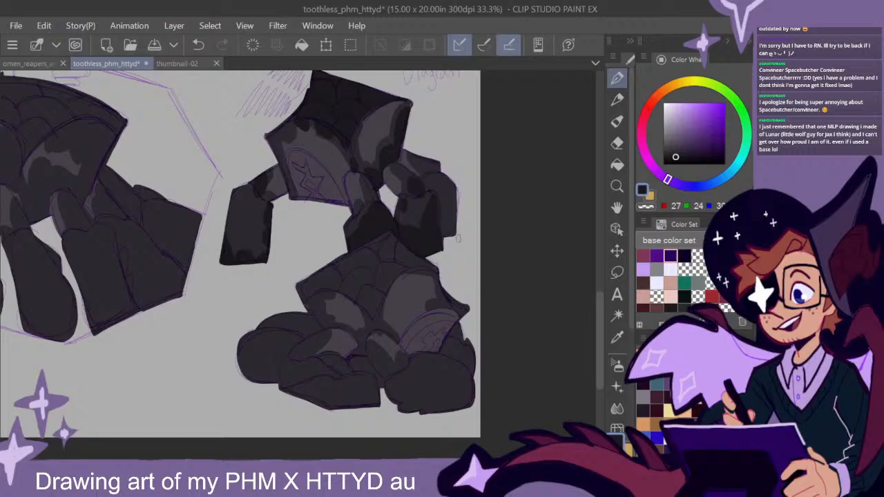
pyautogui.moveTo(426, 163)
pyautogui.mouseDown()
pyautogui.moveTo(442, 196)
pyautogui.moveTo(445, 242)
pyautogui.moveTo(449, 207)
pyautogui.moveTo(455, 223)
pyautogui.mouseUp()
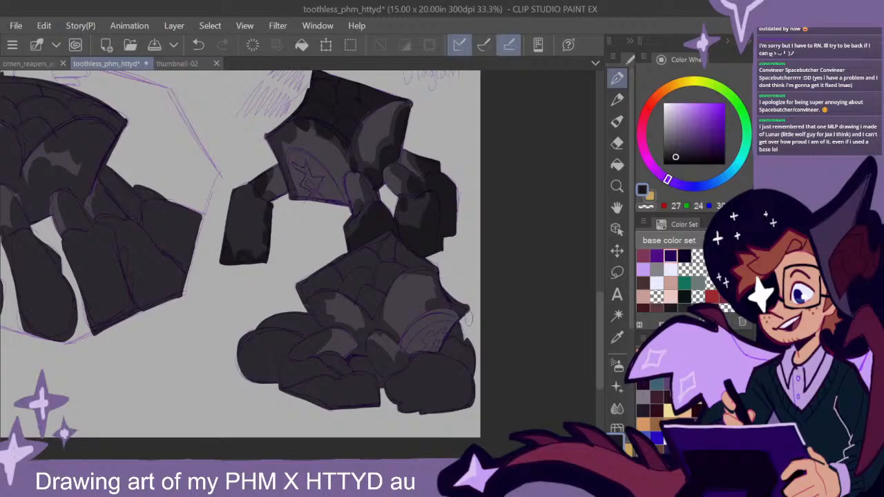
pyautogui.moveTo(457, 336); pyautogui.dragTo(478, 328)
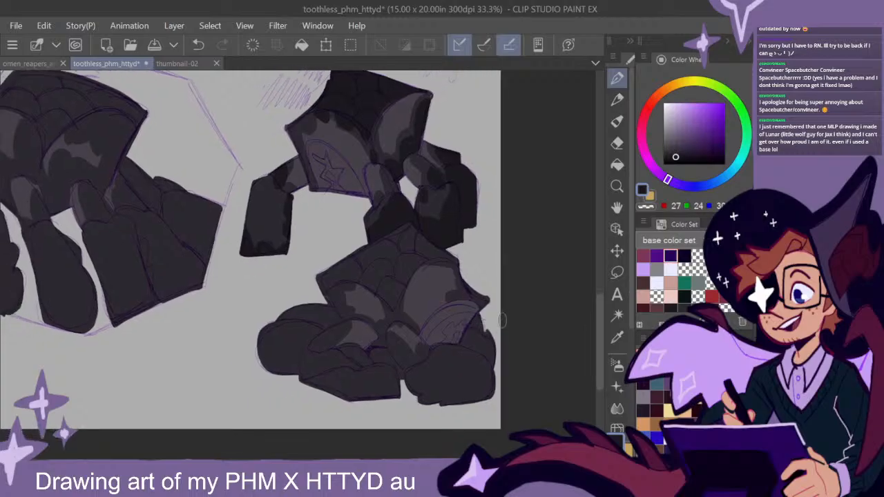
# - Paint near-black mottled markings on the crouching creature's body panels, scaled back plate and lower leg segments at the page corner
pyautogui.moveTo(514, 356)
pyautogui.mouseDown()
pyautogui.moveTo(507, 299)
pyautogui.moveTo(451, 313)
pyautogui.moveTo(477, 323)
pyautogui.moveTo(429, 330)
pyautogui.moveTo(438, 341)
pyautogui.moveTo(424, 347)
pyautogui.moveTo(502, 331)
pyautogui.moveTo(480, 300)
pyautogui.moveTo(486, 293)
pyautogui.moveTo(489, 307)
pyautogui.moveTo(459, 291)
pyautogui.mouseUp()
pyautogui.moveTo(468, 223)
pyautogui.mouseDown()
pyautogui.moveTo(466, 235)
pyautogui.moveTo(488, 242)
pyautogui.mouseUp()
pyautogui.moveTo(407, 229)
pyautogui.mouseDown()
pyautogui.moveTo(446, 211)
pyautogui.moveTo(455, 230)
pyautogui.mouseUp()
pyautogui.moveTo(477, 193)
pyautogui.mouseDown()
pyautogui.moveTo(466, 265)
pyautogui.moveTo(465, 247)
pyautogui.mouseUp()
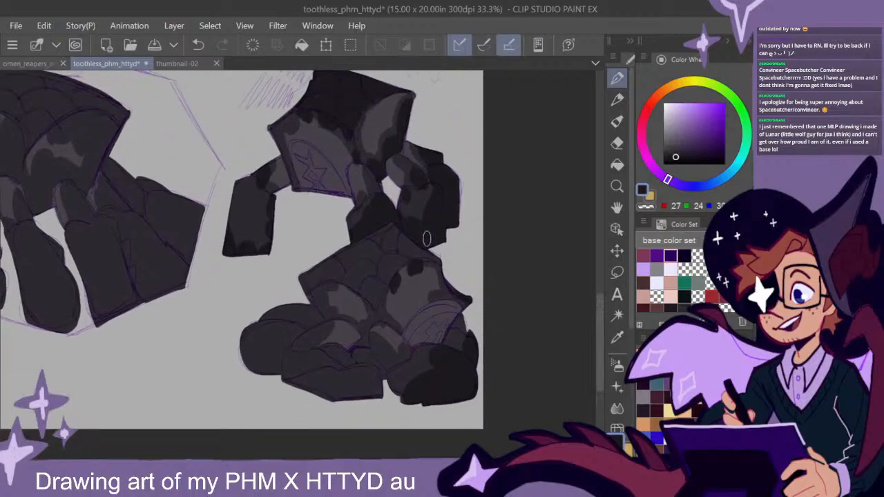
pyautogui.moveTo(394, 263)
pyautogui.mouseDown()
pyautogui.moveTo(371, 306)
pyautogui.moveTo(410, 261)
pyautogui.moveTo(433, 253)
pyautogui.moveTo(391, 227)
pyautogui.moveTo(301, 280)
pyautogui.moveTo(335, 274)
pyautogui.moveTo(371, 297)
pyautogui.moveTo(325, 270)
pyautogui.moveTo(395, 234)
pyautogui.moveTo(415, 250)
pyautogui.moveTo(429, 280)
pyautogui.mouseUp()
pyautogui.moveTo(444, 355); pyautogui.dragTo(477, 308)
pyautogui.moveTo(413, 333)
pyautogui.mouseDown()
pyautogui.moveTo(359, 307)
pyautogui.moveTo(322, 313)
pyautogui.moveTo(334, 335)
pyautogui.moveTo(392, 347)
pyautogui.moveTo(379, 329)
pyautogui.mouseUp()
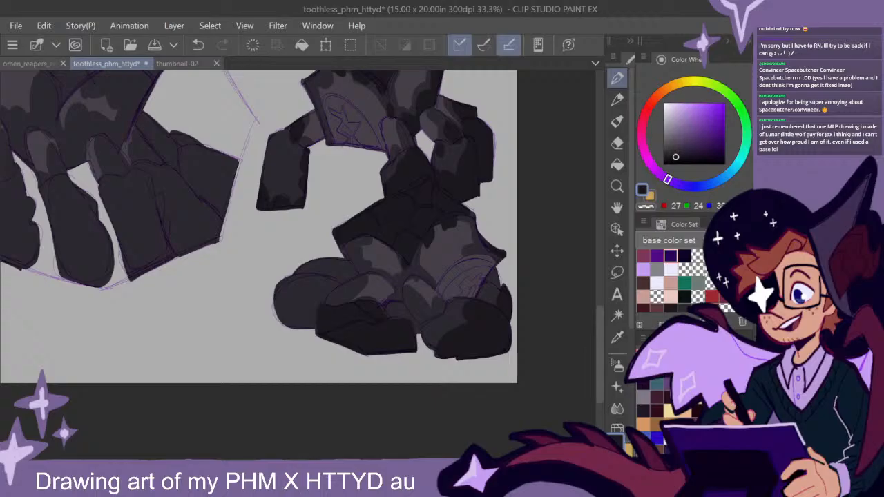
# - Outline a lumpy, branching shape in pure black extending from the crouching creature's legs across the empty page area
pyautogui.moveTo(683, 147); pyautogui.dragTo(663, 164)
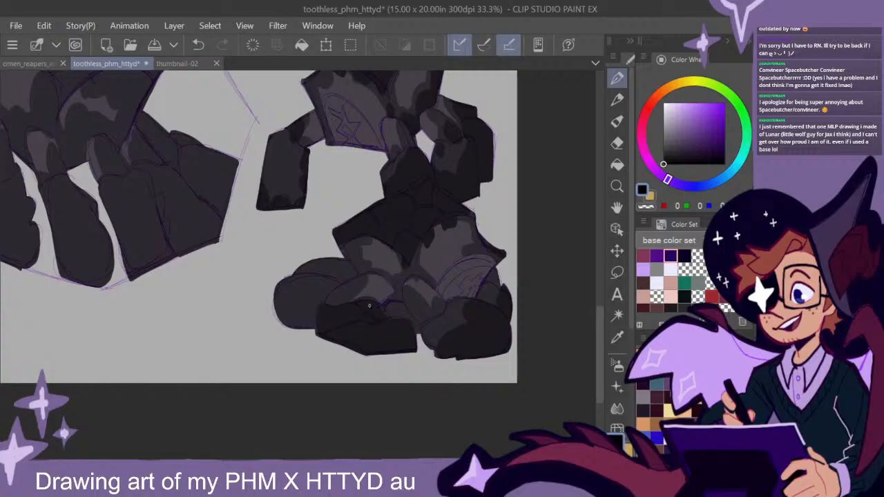
pyautogui.moveTo(329, 293)
pyautogui.mouseDown()
pyautogui.moveTo(292, 271)
pyautogui.moveTo(266, 271)
pyautogui.moveTo(233, 247)
pyautogui.mouseUp()
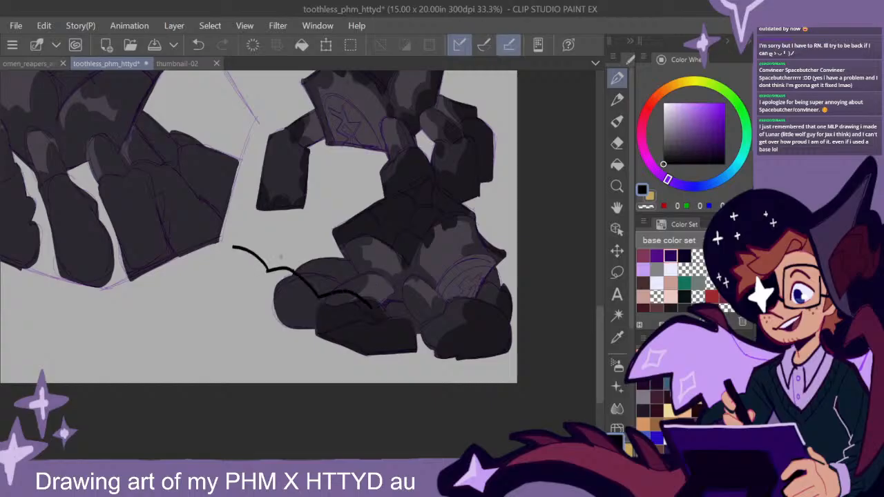
pyautogui.moveTo(353, 306)
pyautogui.mouseDown()
pyautogui.moveTo(300, 323)
pyautogui.moveTo(236, 287)
pyautogui.moveTo(187, 289)
pyautogui.mouseUp()
pyautogui.moveTo(231, 248); pyautogui.dragTo(185, 274)
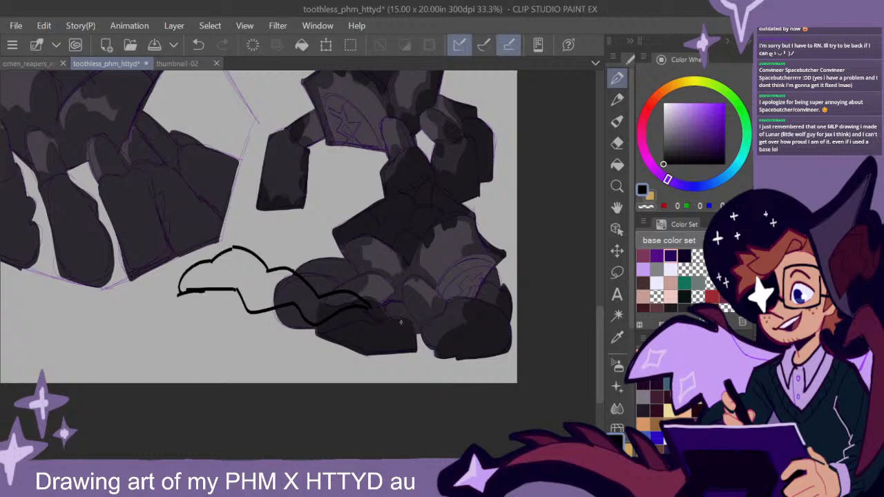
pyautogui.moveTo(371, 280)
pyautogui.mouseDown()
pyautogui.moveTo(328, 274)
pyautogui.moveTo(346, 273)
pyautogui.moveTo(284, 252)
pyautogui.moveTo(261, 261)
pyautogui.mouseUp()
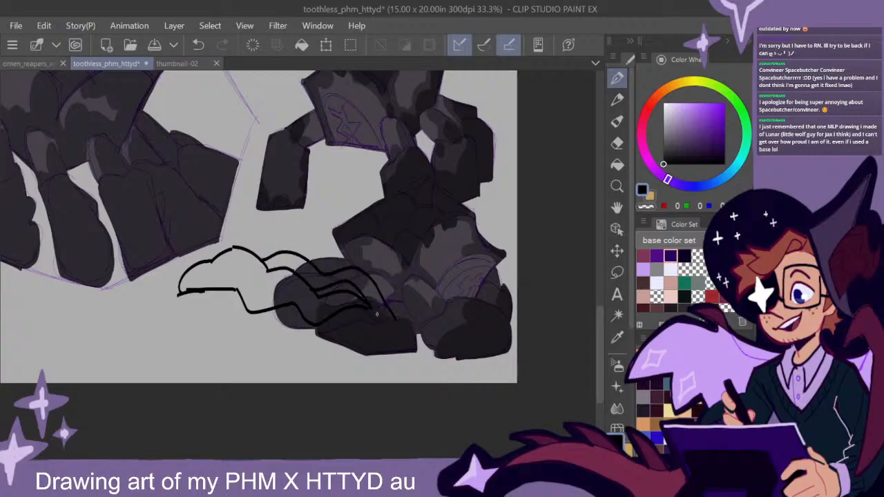
pyautogui.moveTo(372, 315); pyautogui.dragTo(387, 324)
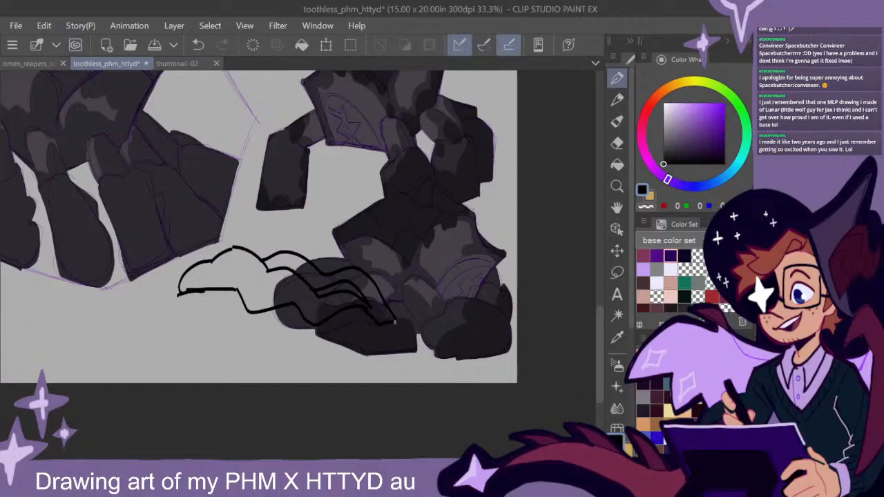
# - Fill the outlined lumpy shape beside the crouching creature with solid black
pyautogui.click(616, 164)
pyautogui.click(375, 306)
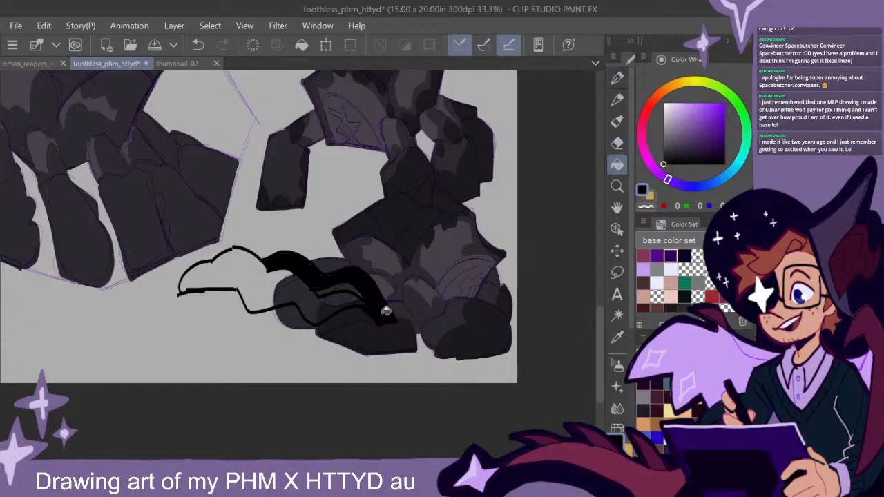
pyautogui.click(338, 301)
# - Add a curved black strand beneath the filled shape and thicken its lower contour with pure black strokes
pyautogui.click(617, 78)
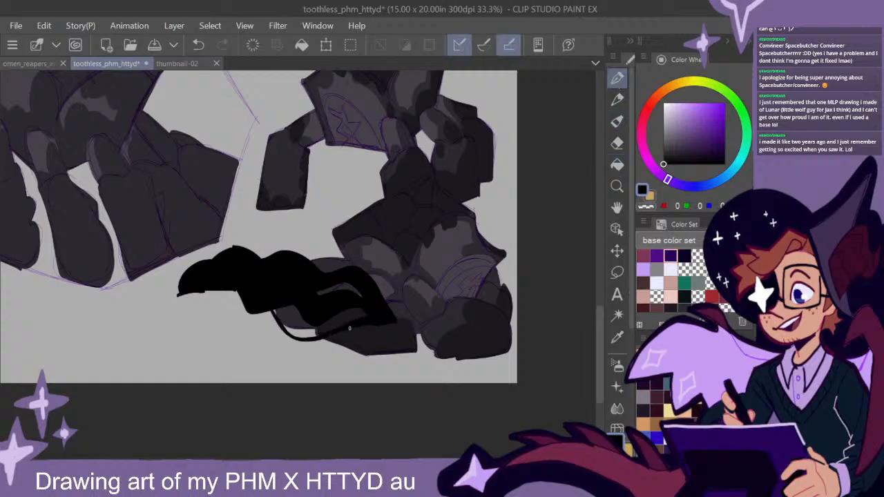
pyautogui.moveTo(253, 311); pyautogui.dragTo(289, 337)
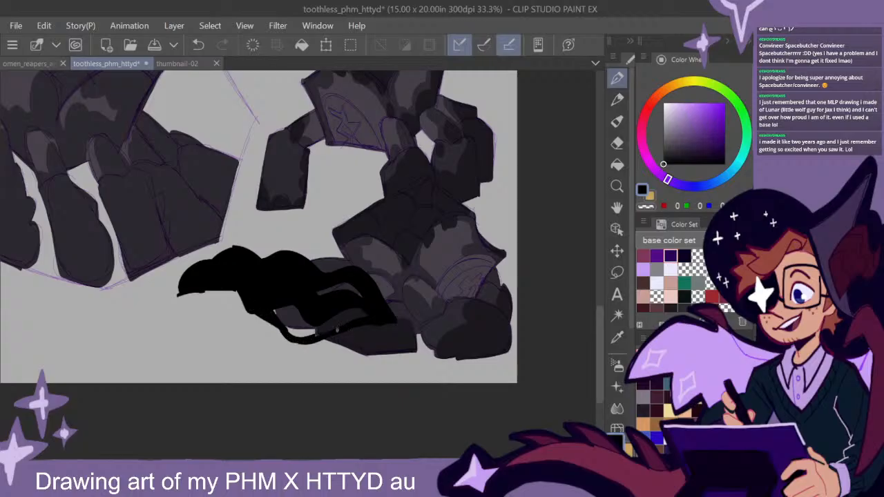
pyautogui.moveTo(348, 305); pyautogui.dragTo(328, 328)
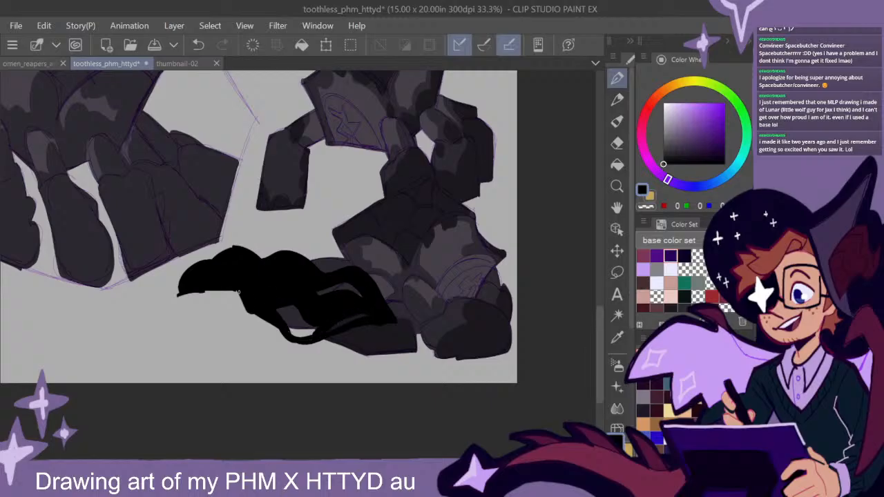
pyautogui.moveTo(242, 308); pyautogui.dragTo(217, 286)
# - Sample the near-black marking colour and darken the lower segment and joint of the kneeling figure's large creature's foremost leg
pyautogui.moveTo(529, 296); pyautogui.dragTo(457, 322)
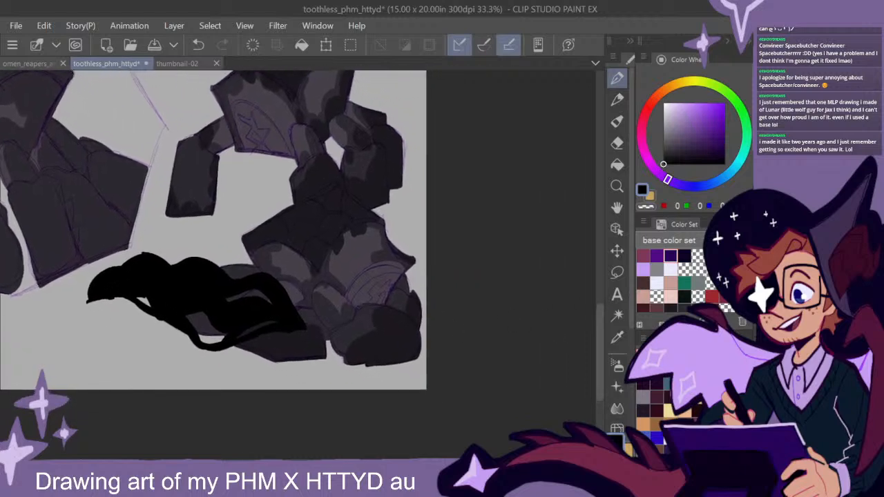
pyautogui.keyDown('alt'); pyautogui.click(318, 252); pyautogui.keyUp('alt')
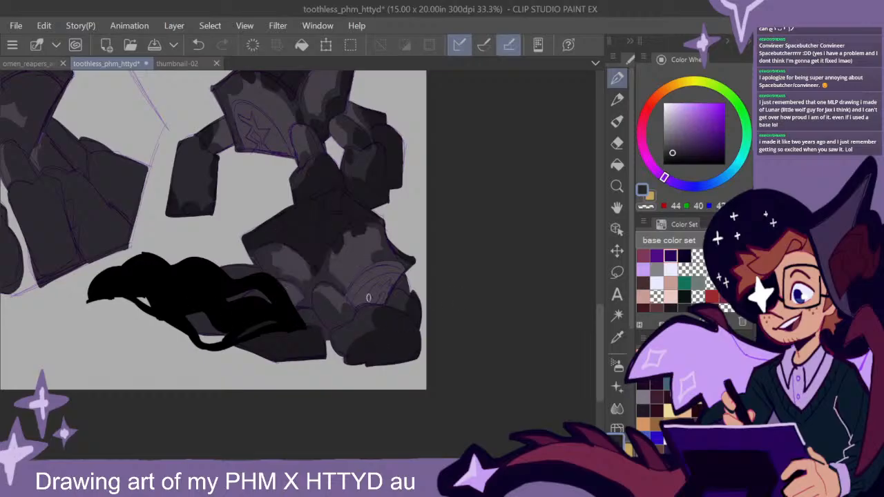
pyautogui.keyDown('alt'); pyautogui.click(398, 342); pyautogui.keyUp('alt')
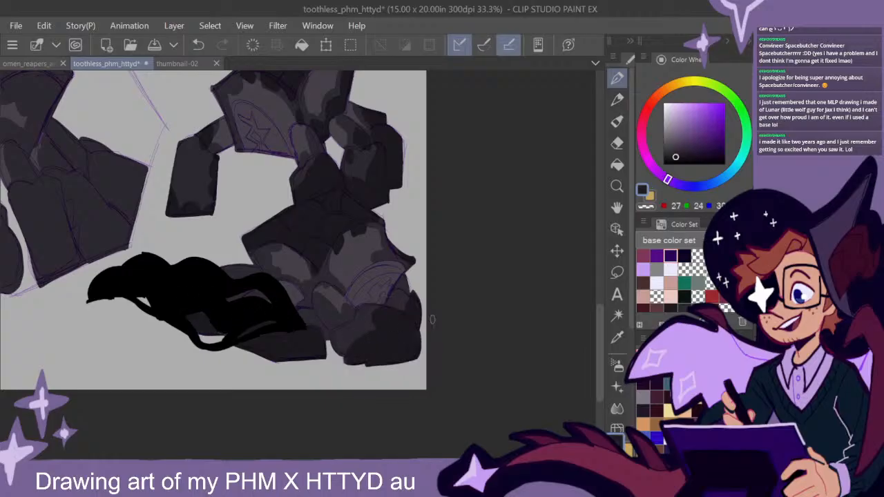
pyautogui.moveTo(361, 317); pyautogui.dragTo(478, 382)
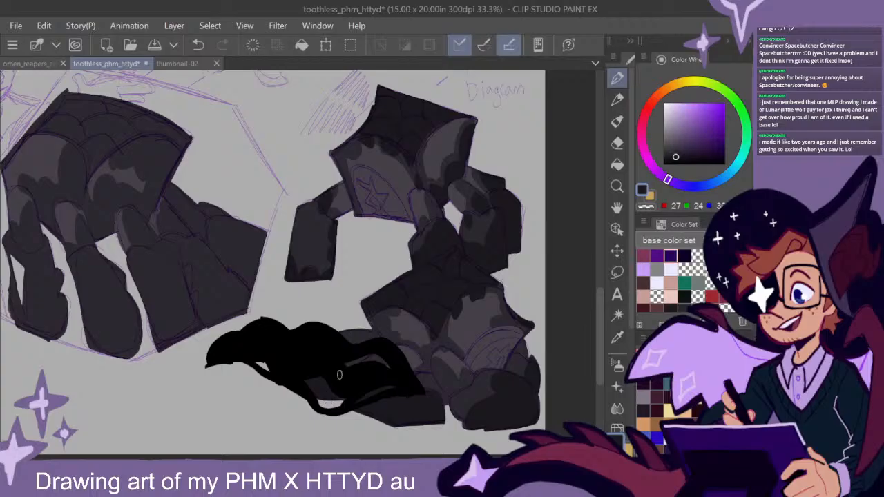
pyautogui.moveTo(342, 352); pyautogui.dragTo(481, 338)
pyautogui.moveTo(407, 311); pyautogui.dragTo(462, 349)
pyautogui.moveTo(513, 322); pyautogui.dragTo(491, 304)
pyautogui.moveTo(600, 307); pyautogui.dragTo(600, 306)
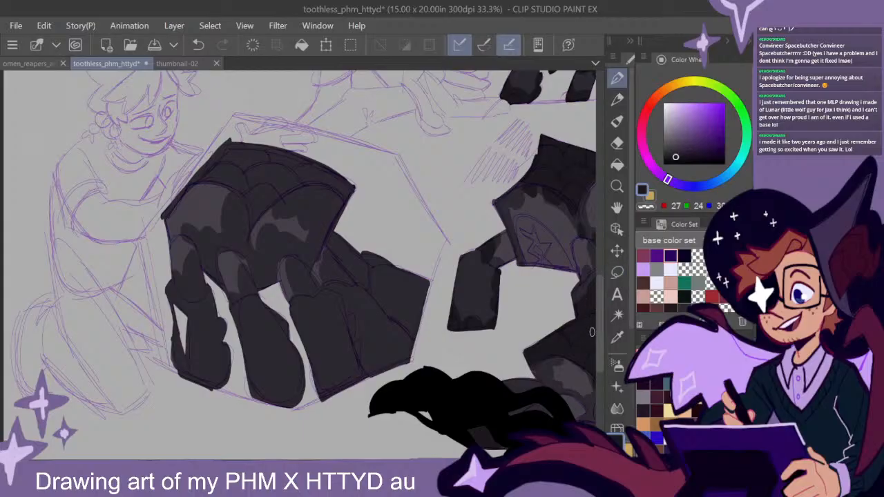
pyautogui.scroll(-2, 589, 332)
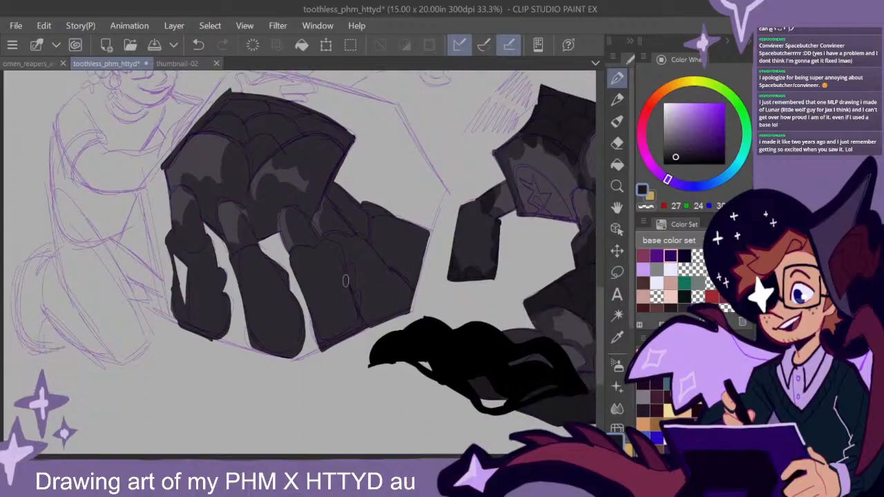
pyautogui.moveTo(345, 281)
pyautogui.mouseDown()
pyautogui.moveTo(339, 257)
pyautogui.moveTo(323, 247)
pyautogui.moveTo(291, 262)
pyautogui.moveTo(314, 319)
pyautogui.moveTo(297, 263)
pyautogui.moveTo(293, 273)
pyautogui.moveTo(317, 274)
pyautogui.moveTo(315, 290)
pyautogui.moveTo(326, 286)
pyautogui.moveTo(322, 352)
pyautogui.moveTo(359, 333)
pyautogui.moveTo(360, 322)
pyautogui.moveTo(346, 322)
pyautogui.moveTo(339, 284)
pyautogui.mouseUp()
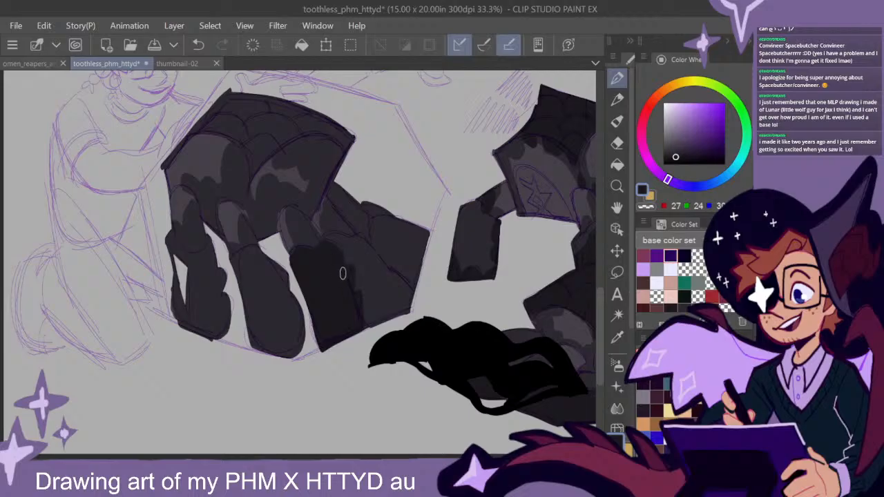
pyautogui.moveTo(318, 254)
pyautogui.mouseDown()
pyautogui.moveTo(307, 230)
pyautogui.moveTo(318, 246)
pyautogui.mouseUp()
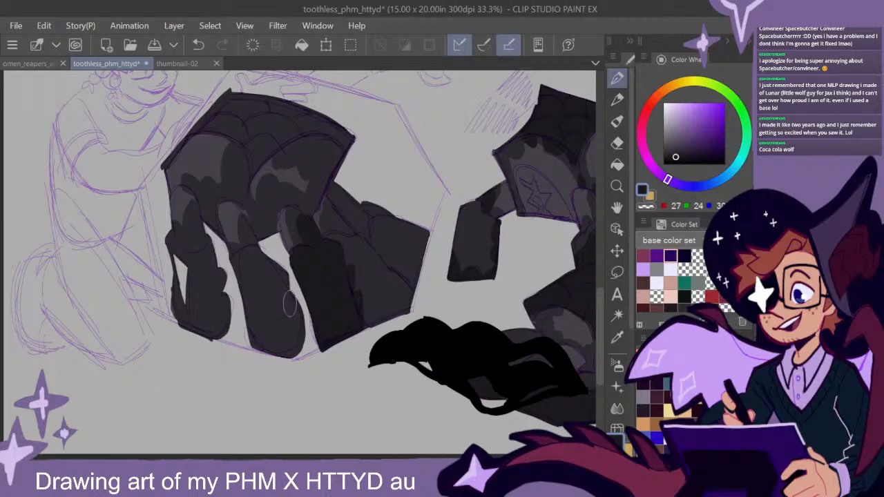
# - Shade the large creature's middle leg and the leg nearest the kneeling figure with near-black on their lower segments and joints
pyautogui.moveTo(286, 285)
pyautogui.mouseDown()
pyautogui.moveTo(256, 262)
pyautogui.moveTo(256, 253)
pyautogui.moveTo(264, 367)
pyautogui.moveTo(290, 319)
pyautogui.moveTo(292, 276)
pyautogui.moveTo(258, 271)
pyautogui.moveTo(249, 238)
pyautogui.moveTo(249, 277)
pyautogui.moveTo(244, 269)
pyautogui.moveTo(229, 302)
pyautogui.mouseUp()
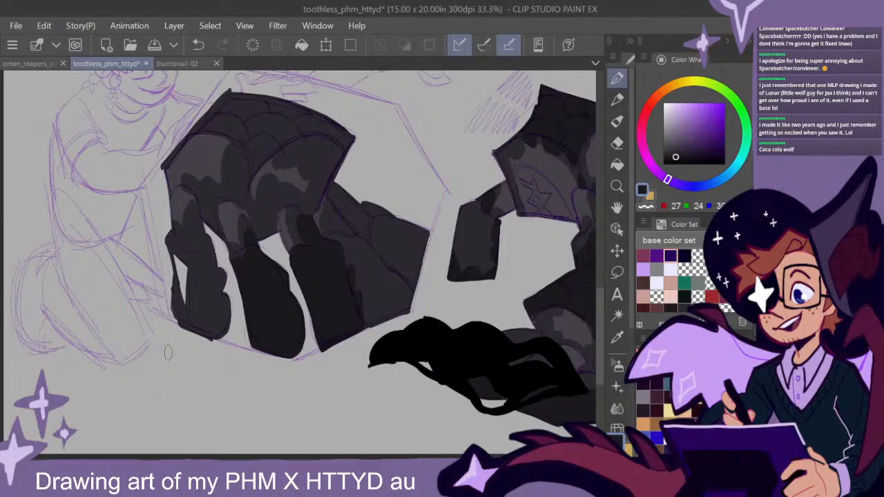
pyautogui.moveTo(222, 315)
pyautogui.mouseDown()
pyautogui.moveTo(214, 340)
pyautogui.moveTo(222, 297)
pyautogui.mouseUp()
pyautogui.moveTo(203, 338)
pyautogui.mouseDown()
pyautogui.moveTo(184, 310)
pyautogui.moveTo(233, 325)
pyautogui.moveTo(253, 344)
pyautogui.moveTo(208, 340)
pyautogui.mouseUp()
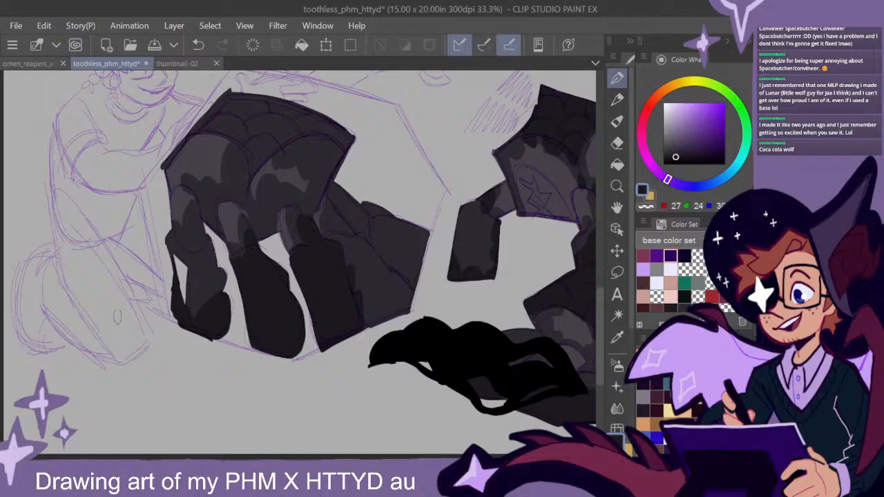
pyautogui.moveTo(213, 314)
pyautogui.mouseDown()
pyautogui.moveTo(223, 287)
pyautogui.moveTo(213, 276)
pyautogui.moveTo(195, 313)
pyautogui.mouseUp()
pyautogui.moveTo(202, 278)
pyautogui.mouseDown()
pyautogui.moveTo(207, 248)
pyautogui.moveTo(209, 266)
pyautogui.moveTo(192, 246)
pyautogui.moveTo(198, 237)
pyautogui.moveTo(178, 243)
pyautogui.mouseUp()
# - Darken the large creature's overlapping hind legs and its scaled back plate with near-black
pyautogui.moveTo(440, 287); pyautogui.dragTo(426, 303)
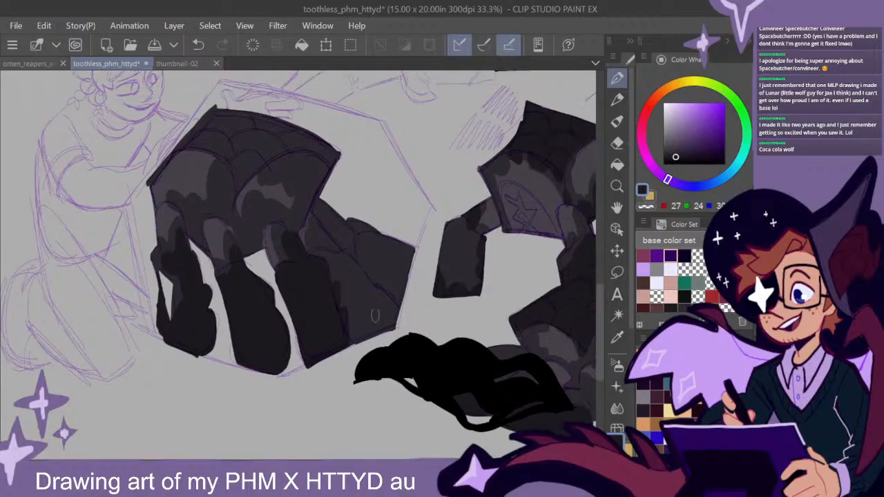
pyautogui.moveTo(325, 261)
pyautogui.mouseDown()
pyautogui.moveTo(319, 239)
pyautogui.moveTo(313, 251)
pyautogui.moveTo(327, 264)
pyautogui.moveTo(339, 255)
pyautogui.moveTo(335, 264)
pyautogui.moveTo(344, 258)
pyautogui.moveTo(359, 278)
pyautogui.mouseUp()
pyautogui.moveTo(344, 261)
pyautogui.mouseDown()
pyautogui.moveTo(385, 327)
pyautogui.moveTo(333, 308)
pyautogui.moveTo(379, 333)
pyautogui.mouseUp()
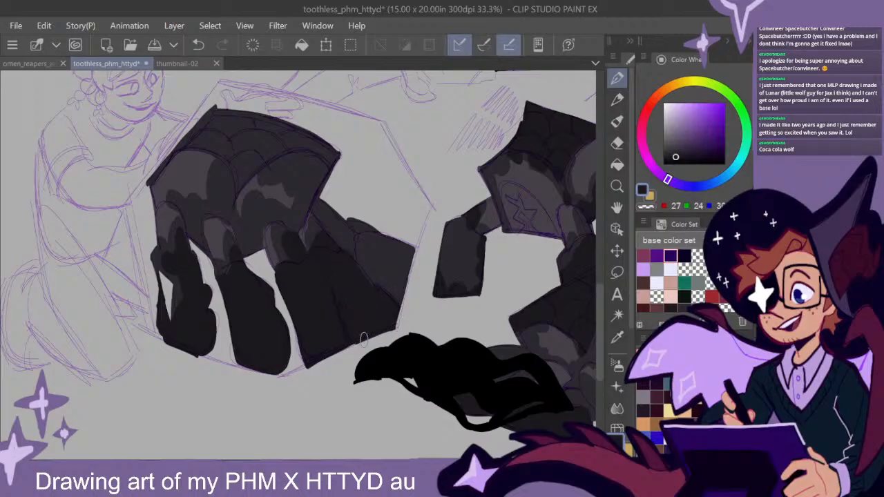
pyautogui.moveTo(370, 273)
pyautogui.mouseDown()
pyautogui.moveTo(361, 217)
pyautogui.moveTo(370, 234)
pyautogui.moveTo(380, 226)
pyautogui.moveTo(388, 240)
pyautogui.moveTo(404, 234)
pyautogui.moveTo(416, 249)
pyautogui.moveTo(409, 274)
pyautogui.moveTo(383, 244)
pyautogui.moveTo(417, 249)
pyautogui.moveTo(466, 281)
pyautogui.mouseUp()
pyautogui.moveTo(348, 206)
pyautogui.mouseDown()
pyautogui.moveTo(314, 203)
pyautogui.moveTo(326, 204)
pyautogui.moveTo(340, 174)
pyautogui.moveTo(283, 214)
pyautogui.moveTo(235, 163)
pyautogui.moveTo(270, 183)
pyautogui.moveTo(294, 180)
pyautogui.moveTo(285, 198)
pyautogui.moveTo(383, 187)
pyautogui.moveTo(334, 169)
pyautogui.moveTo(378, 192)
pyautogui.moveTo(305, 188)
pyautogui.moveTo(355, 175)
pyautogui.moveTo(319, 185)
pyautogui.moveTo(347, 171)
pyautogui.moveTo(291, 197)
pyautogui.moveTo(267, 167)
pyautogui.moveTo(370, 196)
pyautogui.moveTo(341, 210)
pyautogui.moveTo(368, 206)
pyautogui.moveTo(372, 186)
pyautogui.moveTo(337, 263)
pyautogui.moveTo(359, 196)
pyautogui.mouseUp()
pyautogui.moveTo(337, 250)
pyautogui.mouseDown()
pyautogui.moveTo(281, 254)
pyautogui.moveTo(284, 262)
pyautogui.moveTo(272, 241)
pyautogui.moveTo(273, 203)
pyautogui.moveTo(276, 249)
pyautogui.moveTo(270, 238)
pyautogui.moveTo(250, 239)
pyautogui.moveTo(246, 269)
pyautogui.moveTo(234, 243)
pyautogui.mouseUp()
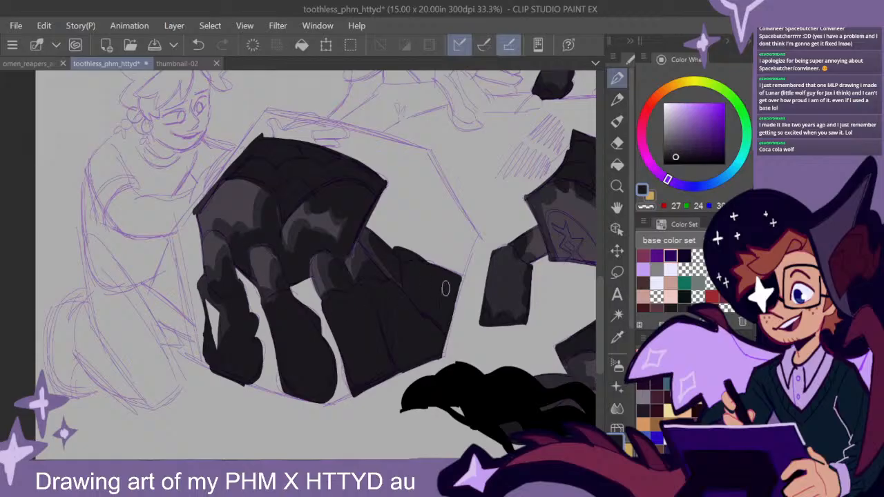
# - Sample the darkest black from the page's uppermost creature and deepen the back plates of the suited figure's and seated figure's creatures
pyautogui.scroll(-1, 498, 310)
pyautogui.moveTo(500, 320)
pyautogui.mouseDown()
pyautogui.moveTo(462, 345)
pyautogui.moveTo(491, 347)
pyautogui.moveTo(480, 335)
pyautogui.moveTo(492, 340)
pyautogui.moveTo(479, 355)
pyautogui.moveTo(495, 322)
pyautogui.moveTo(499, 350)
pyautogui.moveTo(517, 361)
pyautogui.moveTo(543, 359)
pyautogui.moveTo(505, 375)
pyautogui.moveTo(474, 318)
pyautogui.moveTo(450, 430)
pyautogui.mouseUp()
pyautogui.moveTo(481, 341); pyautogui.dragTo(520, 97)
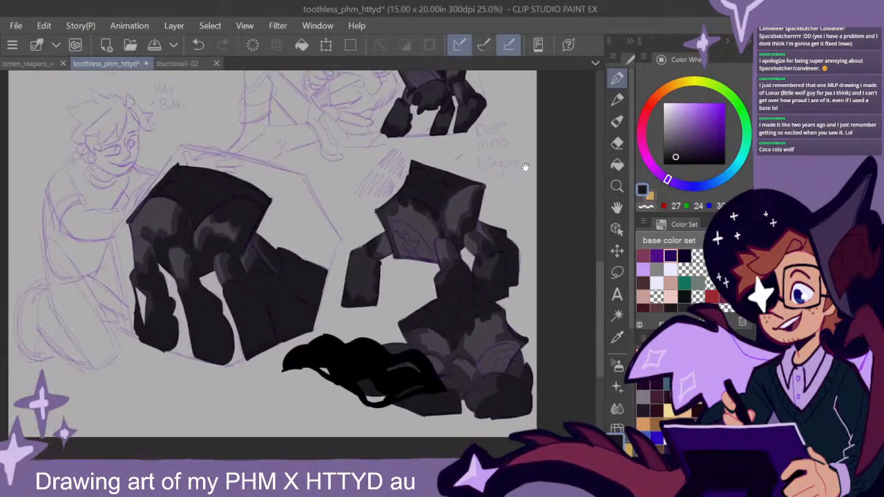
pyautogui.moveTo(520, 156)
pyautogui.mouseDown()
pyautogui.moveTo(534, 189)
pyautogui.moveTo(509, 406)
pyautogui.mouseUp()
pyautogui.moveTo(508, 242); pyautogui.dragTo(503, 347)
pyautogui.keyDown('alt'); pyautogui.click(394, 148); pyautogui.keyUp('alt')
pyautogui.moveTo(295, 301); pyautogui.dragTo(361, 226)
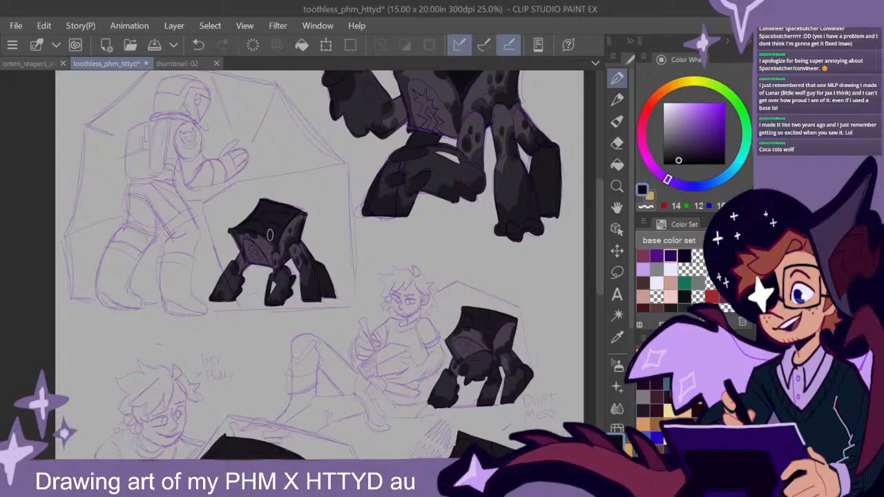
pyautogui.moveTo(431, 362); pyautogui.dragTo(356, 167)
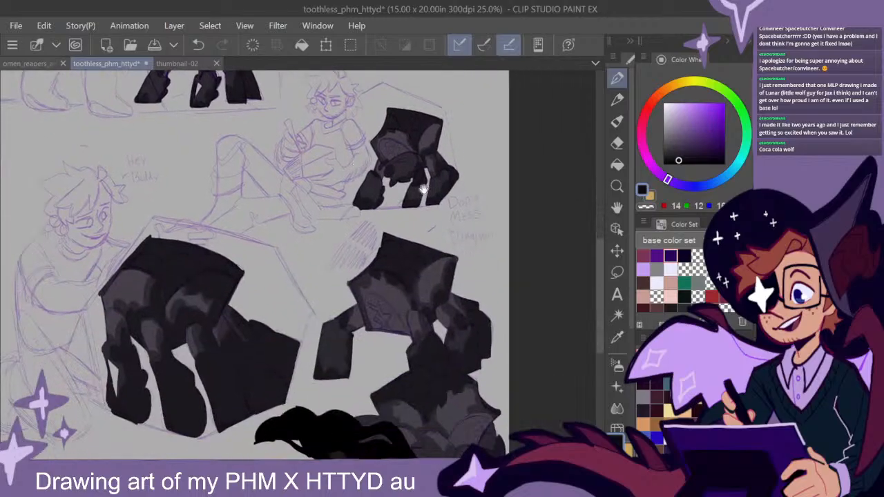
pyautogui.moveTo(454, 165); pyautogui.dragTo(373, 393)
pyautogui.moveTo(441, 377)
pyautogui.mouseDown()
pyautogui.moveTo(428, 396)
pyautogui.moveTo(440, 144)
pyautogui.mouseUp()
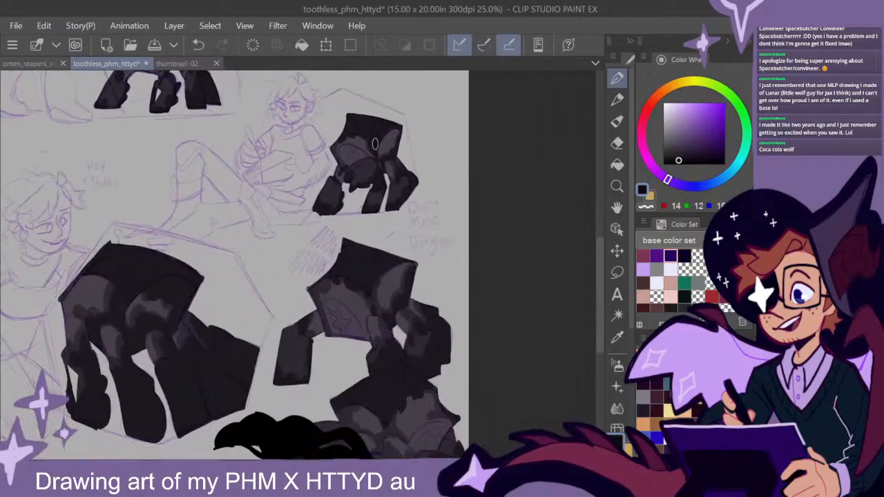
# - Add darkest-black shadow patches to the backs and legs of the standing, large and crouching creatures on the lower page
pyautogui.moveTo(394, 315); pyautogui.dragTo(450, 244)
pyautogui.moveTo(233, 213)
pyautogui.mouseDown()
pyautogui.moveTo(220, 216)
pyautogui.moveTo(226, 254)
pyautogui.moveTo(194, 268)
pyautogui.moveTo(183, 257)
pyautogui.mouseUp()
pyautogui.moveTo(448, 308); pyautogui.dragTo(415, 275)
pyautogui.moveTo(266, 295)
pyautogui.mouseDown()
pyautogui.moveTo(263, 304)
pyautogui.moveTo(245, 288)
pyautogui.moveTo(241, 295)
pyautogui.mouseUp()
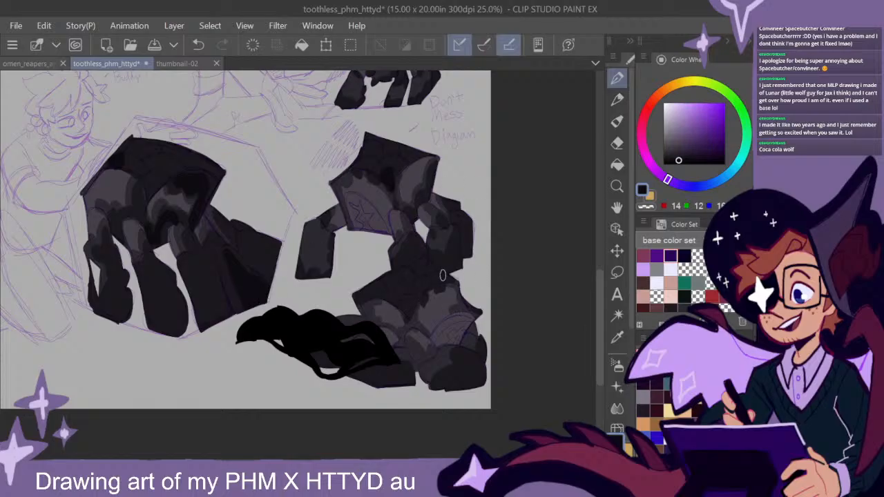
pyautogui.moveTo(397, 372)
pyautogui.mouseDown()
pyautogui.moveTo(368, 371)
pyautogui.moveTo(413, 380)
pyautogui.mouseUp()
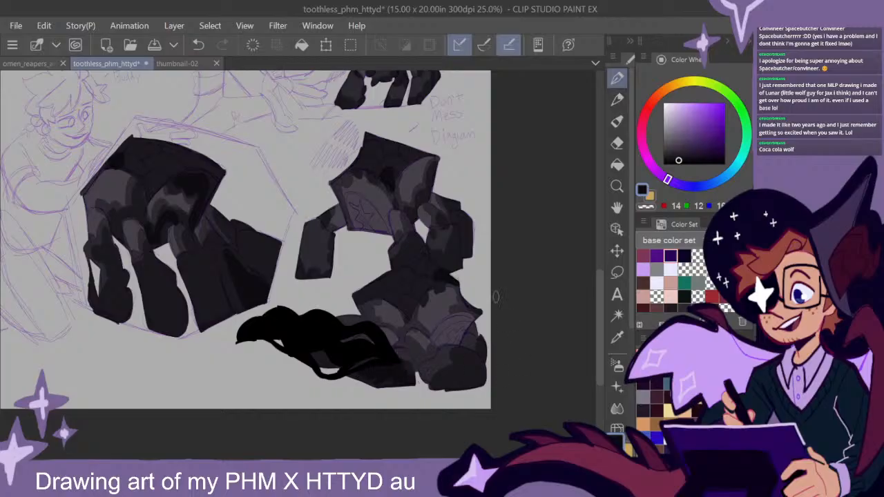
# - Outline the arched side panel around the jagged symbol on the page's uppermost creature with a thick mint green line
pyautogui.moveTo(464, 241); pyautogui.dragTo(499, 282)
pyautogui.scroll(-2, 514, 297)
pyautogui.moveTo(515, 204); pyautogui.dragTo(484, 254)
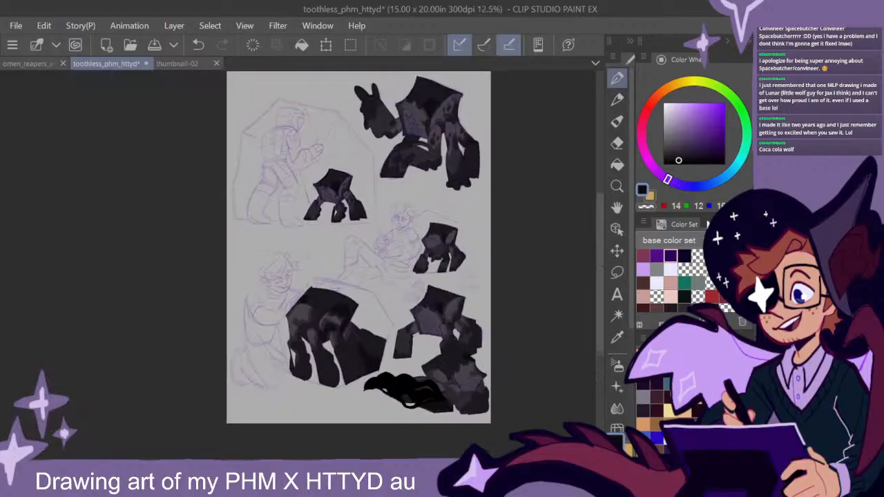
pyautogui.scroll(-3, 670, 276)
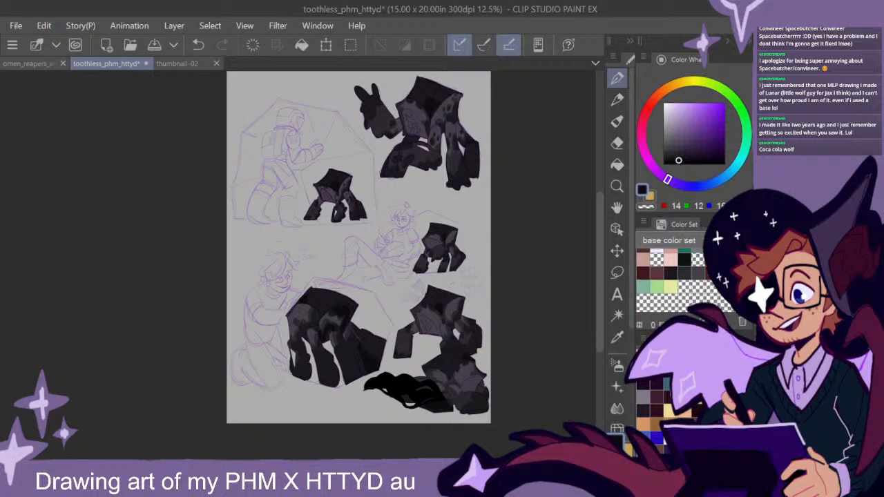
pyautogui.click(644, 287)
pyautogui.scroll(5, 414, 134)
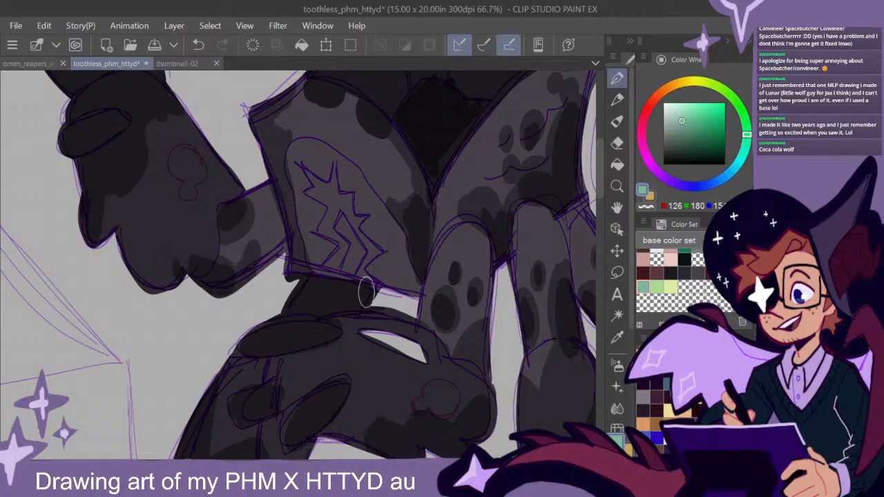
pyautogui.moveTo(343, 167)
pyautogui.mouseDown()
pyautogui.moveTo(305, 147)
pyautogui.moveTo(293, 162)
pyautogui.moveTo(313, 264)
pyautogui.moveTo(415, 292)
pyautogui.moveTo(398, 237)
pyautogui.moveTo(344, 161)
pyautogui.mouseUp()
pyautogui.scroll(-1, 450, 313)
pyautogui.moveTo(533, 291); pyautogui.dragTo(514, 293)
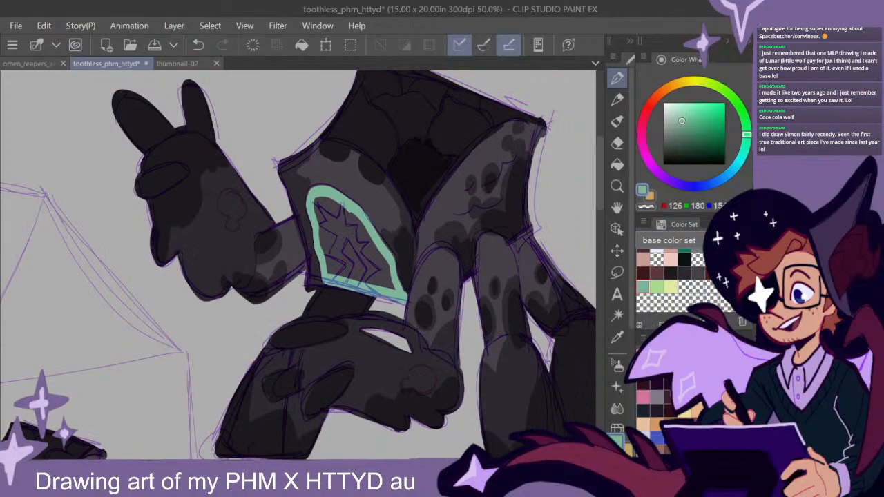
# - Fill the sketched round marks on the uppermost creature's raised and lowered front limbs with near-white from the base color set
pyautogui.scroll(1, 670, 269)
pyautogui.click(656, 265)
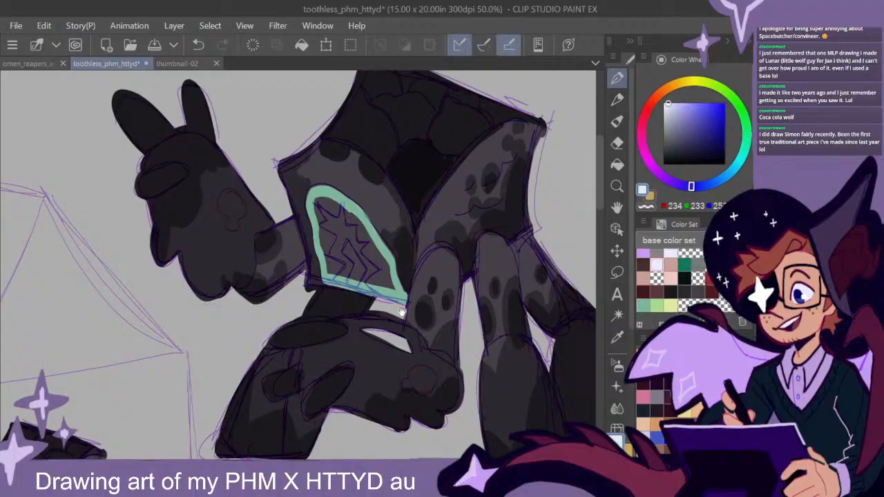
pyautogui.moveTo(348, 288); pyautogui.dragTo(368, 254)
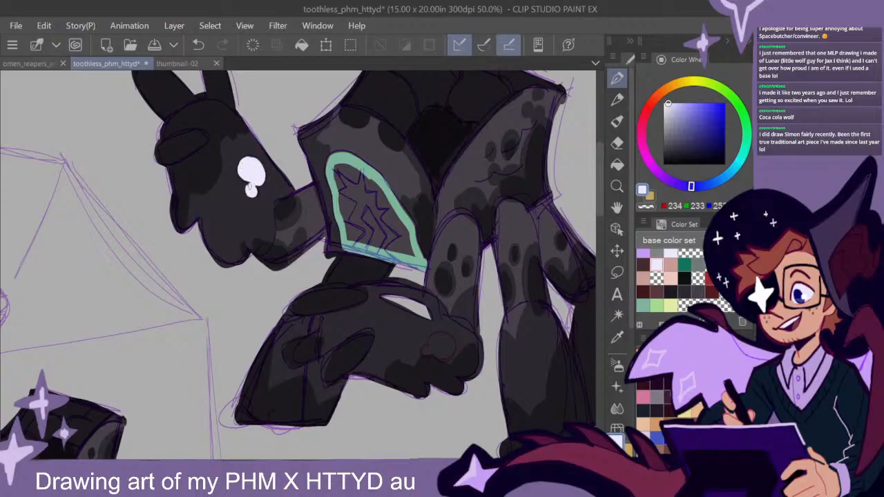
pyautogui.moveTo(483, 347)
pyautogui.mouseDown()
pyautogui.moveTo(435, 307)
pyautogui.moveTo(457, 342)
pyautogui.mouseUp()
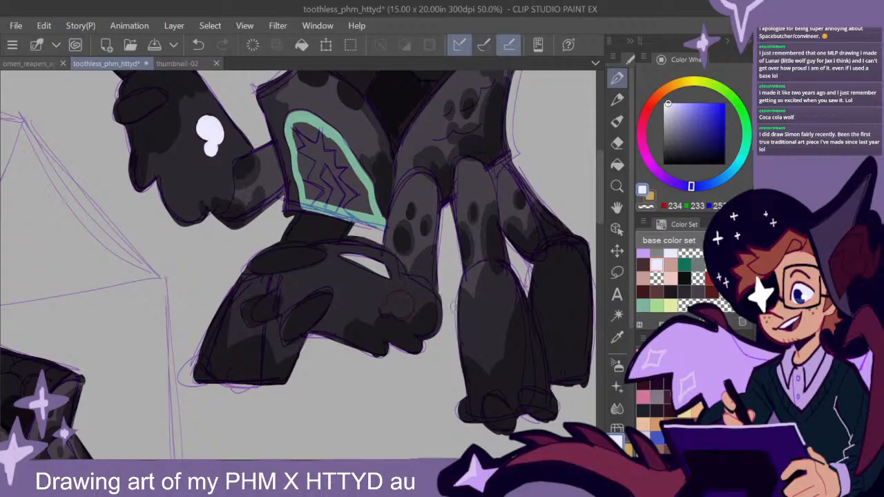
pyautogui.moveTo(402, 310)
pyautogui.mouseDown()
pyautogui.moveTo(398, 299)
pyautogui.moveTo(403, 313)
pyautogui.moveTo(384, 310)
pyautogui.mouseUp()
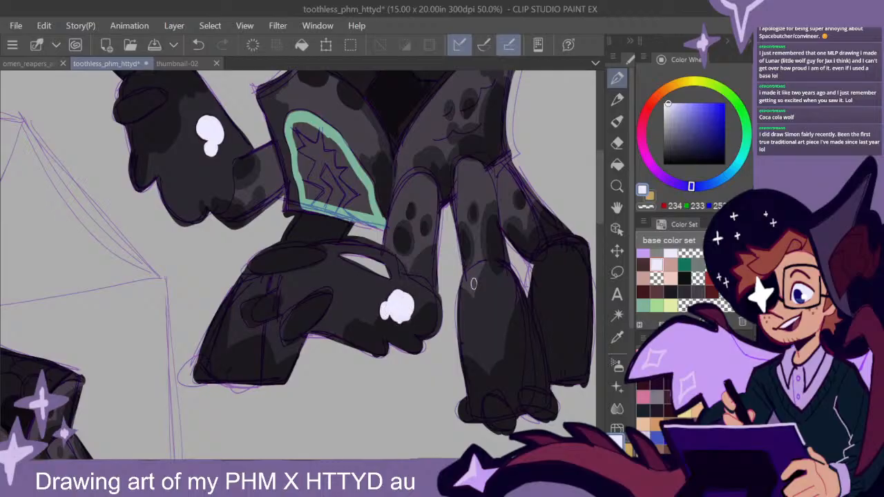
# - Sample the mint green outline and fill the uppermost creature's arched side panel with it
pyautogui.scroll(-1, 473, 287)
pyautogui.moveTo(507, 290); pyautogui.dragTo(493, 337)
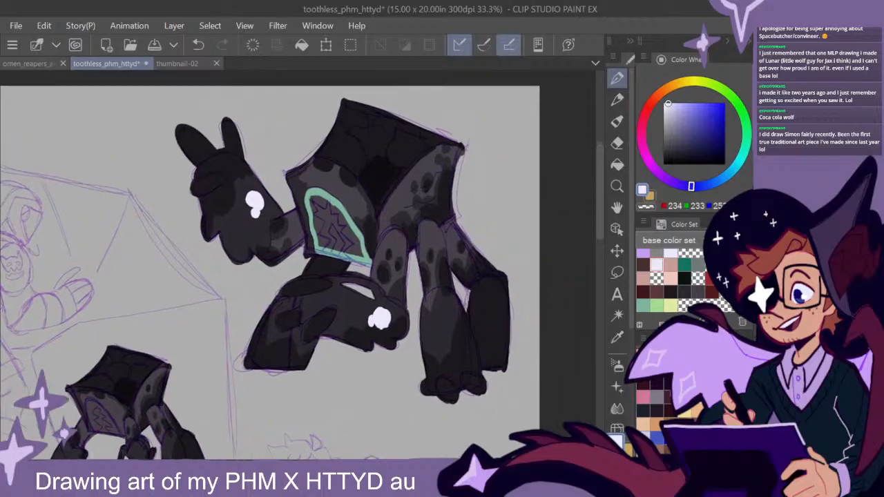
pyautogui.scroll(2, 389, 269)
pyautogui.keyDown('alt'); pyautogui.click(378, 265); pyautogui.keyUp('alt')
pyautogui.moveTo(405, 179)
pyautogui.mouseDown()
pyautogui.moveTo(431, 246)
pyautogui.moveTo(433, 229)
pyautogui.moveTo(478, 286)
pyautogui.mouseUp()
pyautogui.hotkey('ctrl', 'z')
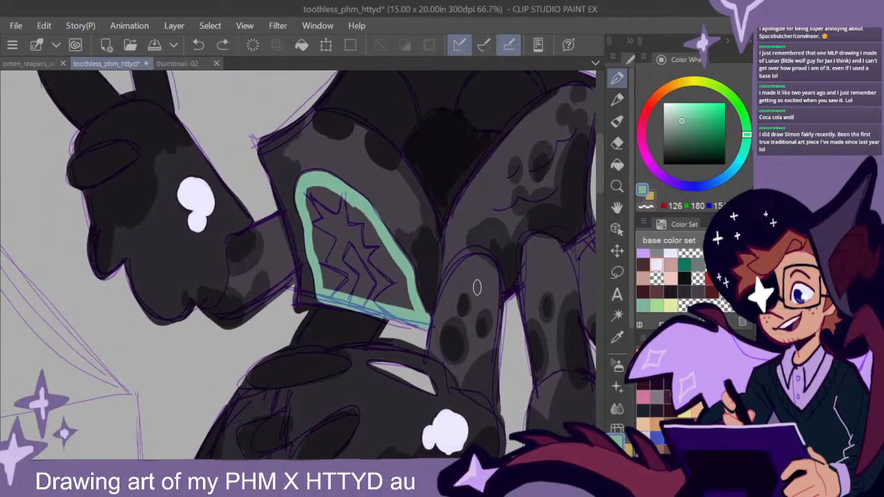
pyautogui.moveTo(409, 237)
pyautogui.mouseDown()
pyautogui.moveTo(399, 275)
pyautogui.moveTo(358, 213)
pyautogui.moveTo(326, 189)
pyautogui.moveTo(327, 306)
pyautogui.moveTo(314, 186)
pyautogui.moveTo(357, 253)
pyautogui.moveTo(337, 204)
pyautogui.moveTo(391, 272)
pyautogui.moveTo(371, 235)
pyautogui.moveTo(393, 287)
pyautogui.moveTo(406, 278)
pyautogui.moveTo(369, 283)
pyautogui.mouseUp()
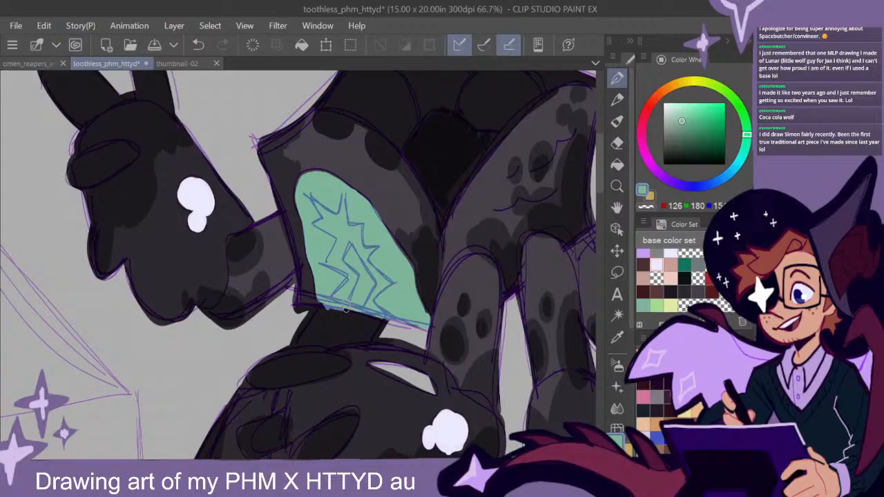
# - Fill the arched side panel of the small creature beside the suited figure with mint green
pyautogui.moveTo(504, 294); pyautogui.dragTo(489, 302)
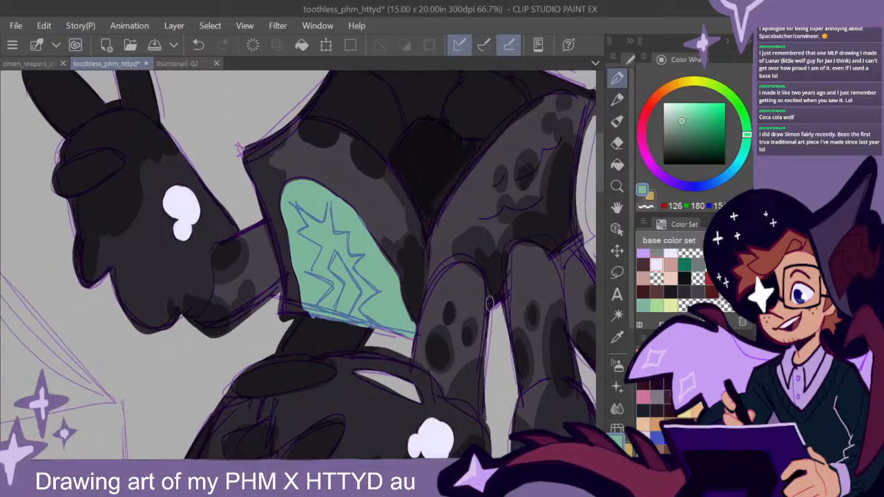
pyautogui.scroll(-1, 485, 314)
pyautogui.moveTo(467, 360); pyautogui.dragTo(450, 203)
pyautogui.moveTo(462, 352); pyautogui.dragTo(475, 211)
pyautogui.moveTo(400, 331)
pyautogui.mouseDown()
pyautogui.moveTo(483, 262)
pyautogui.moveTo(542, 276)
pyautogui.mouseUp()
pyautogui.moveTo(318, 309)
pyautogui.mouseDown()
pyautogui.moveTo(436, 330)
pyautogui.moveTo(489, 351)
pyautogui.mouseUp()
pyautogui.scroll(2, 321, 250)
pyautogui.moveTo(307, 228)
pyautogui.mouseDown()
pyautogui.moveTo(285, 207)
pyautogui.moveTo(297, 283)
pyautogui.moveTo(373, 317)
pyautogui.moveTo(297, 200)
pyautogui.moveTo(355, 290)
pyautogui.mouseUp()
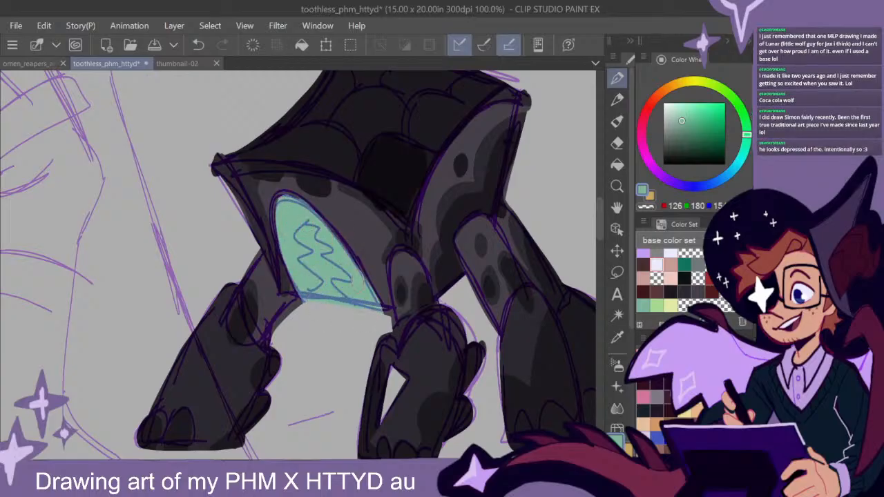
# - Fill the arched panel of the seated figure's creature and the narrow wedge-shaped opening below it with mint green
pyautogui.scroll(-2, 390, 328)
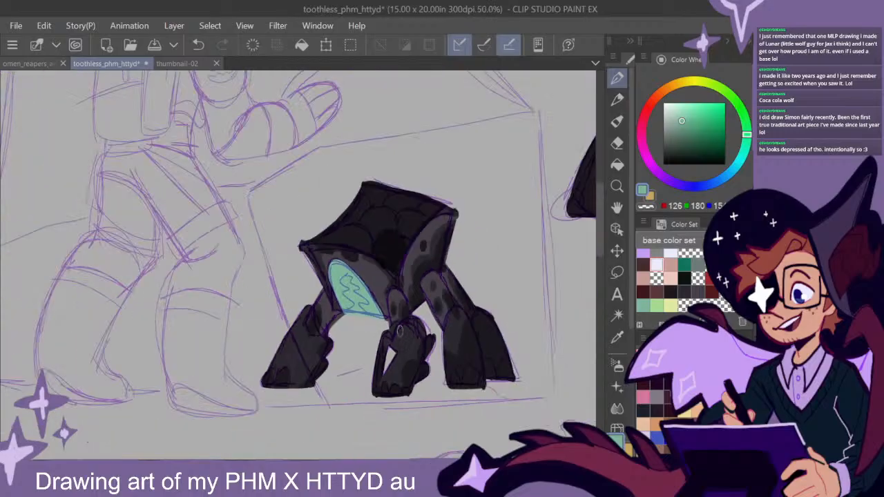
pyautogui.moveTo(483, 361)
pyautogui.mouseDown()
pyautogui.moveTo(470, 347)
pyautogui.moveTo(336, 335)
pyautogui.mouseUp()
pyautogui.moveTo(476, 366)
pyautogui.mouseDown()
pyautogui.moveTo(343, 219)
pyautogui.moveTo(444, 342)
pyautogui.moveTo(368, 322)
pyautogui.mouseUp()
pyautogui.scroll(1, 355, 254)
pyautogui.scroll(2, 355, 254)
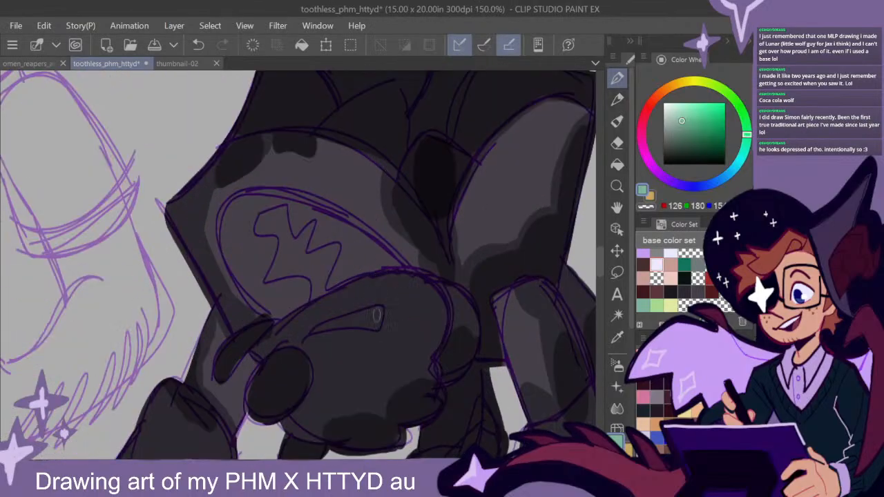
pyautogui.moveTo(378, 310)
pyautogui.mouseDown()
pyautogui.moveTo(318, 330)
pyautogui.moveTo(372, 326)
pyautogui.mouseUp()
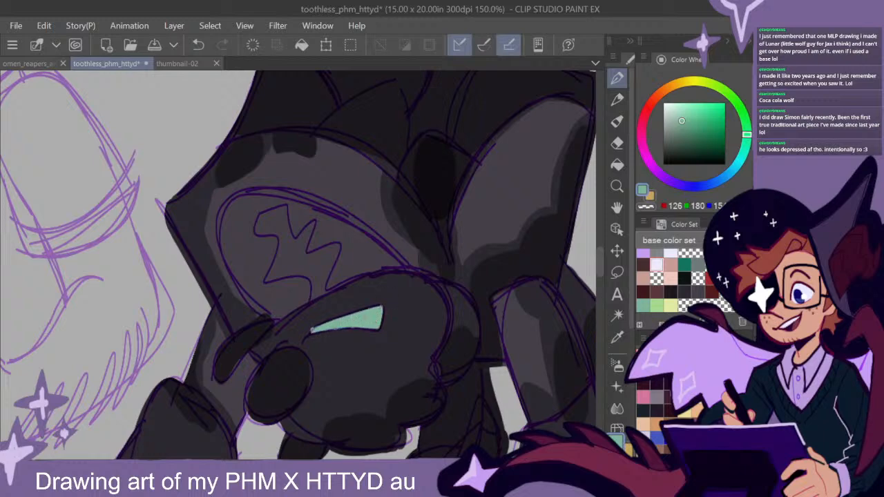
pyautogui.moveTo(376, 248)
pyautogui.mouseDown()
pyautogui.moveTo(304, 202)
pyautogui.moveTo(224, 218)
pyautogui.moveTo(237, 280)
pyautogui.moveTo(283, 313)
pyautogui.mouseUp()
pyautogui.moveTo(387, 260)
pyautogui.mouseDown()
pyautogui.moveTo(399, 269)
pyautogui.moveTo(280, 316)
pyautogui.moveTo(390, 268)
pyautogui.moveTo(315, 212)
pyautogui.moveTo(229, 231)
pyautogui.moveTo(271, 303)
pyautogui.moveTo(378, 257)
pyautogui.moveTo(277, 215)
pyautogui.moveTo(235, 266)
pyautogui.moveTo(252, 277)
pyautogui.moveTo(259, 225)
pyautogui.mouseUp()
pyautogui.moveTo(350, 249)
pyautogui.mouseDown()
pyautogui.moveTo(290, 219)
pyautogui.moveTo(238, 263)
pyautogui.moveTo(265, 245)
pyautogui.moveTo(333, 259)
pyautogui.mouseUp()
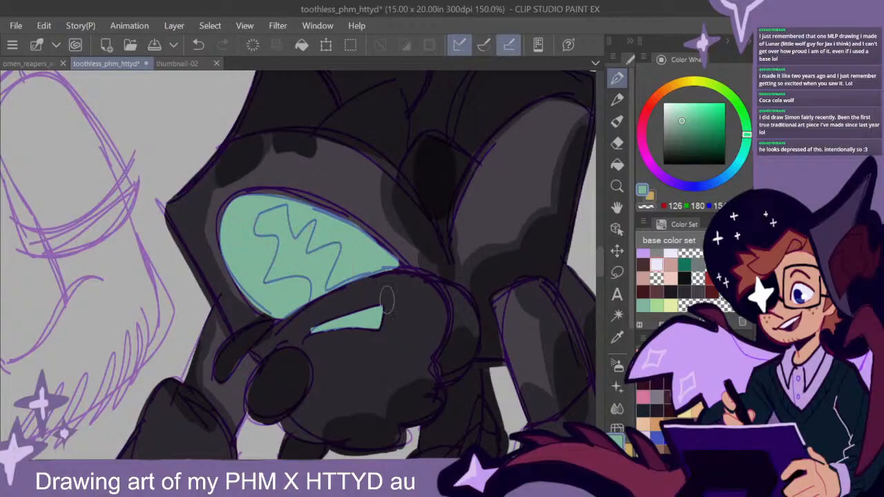
# - Outline and fill the arched side panel of the standing creature below the diagram note with mint green
pyautogui.scroll(-6, 377, 288)
pyautogui.moveTo(448, 368); pyautogui.dragTo(400, 310)
pyautogui.scroll(4, 373, 276)
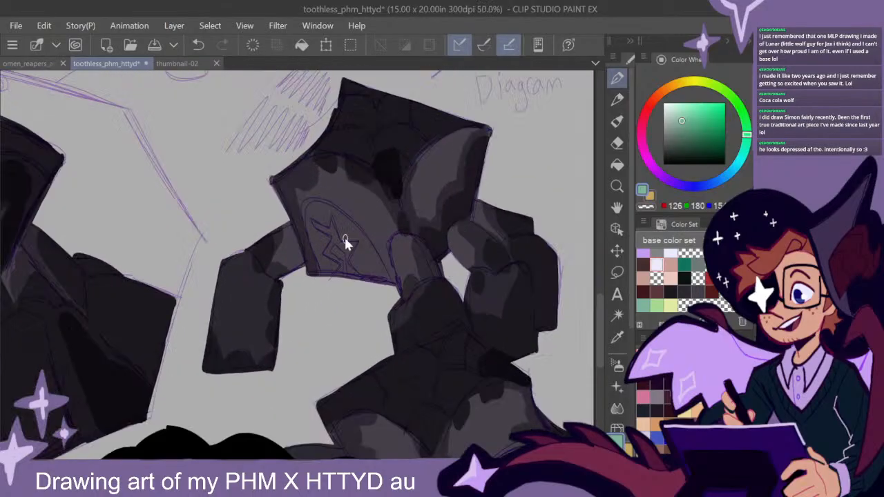
pyautogui.moveTo(354, 214)
pyautogui.mouseDown()
pyautogui.moveTo(293, 171)
pyautogui.moveTo(267, 199)
pyautogui.moveTo(304, 316)
pyautogui.mouseUp()
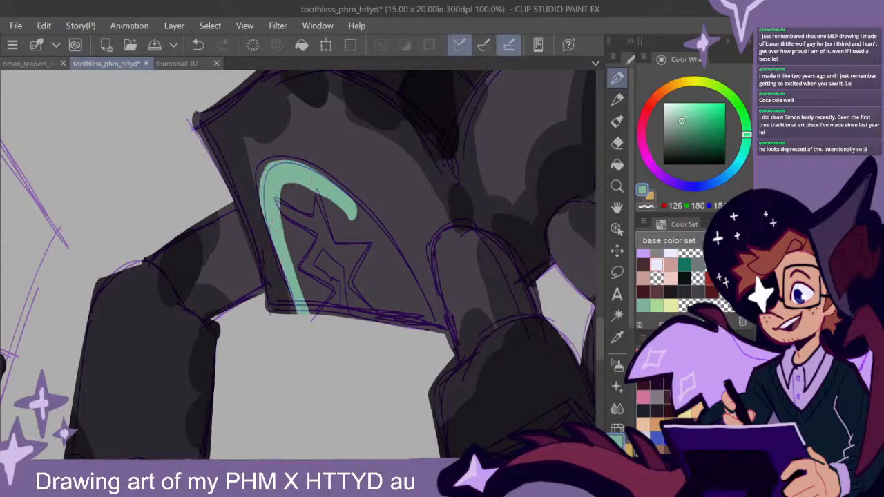
pyautogui.moveTo(332, 184)
pyautogui.mouseDown()
pyautogui.moveTo(431, 330)
pyautogui.moveTo(336, 202)
pyautogui.moveTo(285, 192)
pyautogui.mouseUp()
pyautogui.moveTo(314, 231)
pyautogui.mouseDown()
pyautogui.moveTo(342, 228)
pyautogui.moveTo(293, 227)
pyautogui.moveTo(311, 304)
pyautogui.moveTo(352, 270)
pyautogui.moveTo(415, 340)
pyautogui.mouseUp()
pyautogui.scroll(-3, 436, 308)
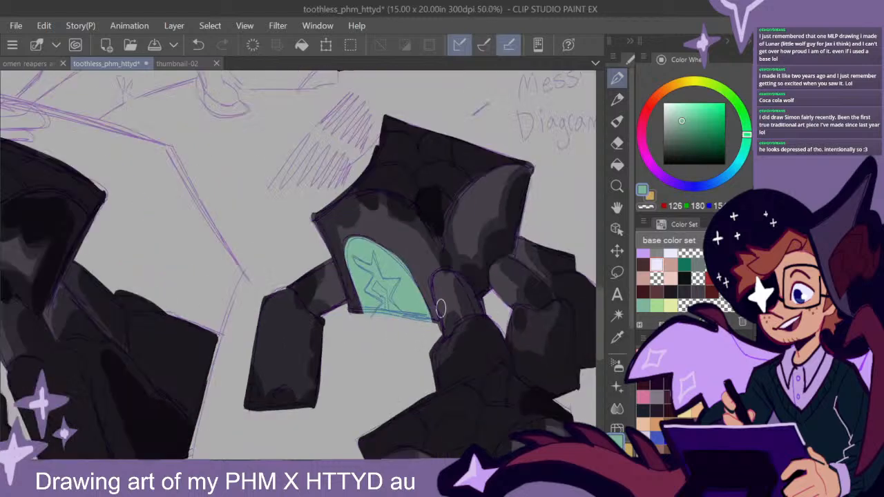
# - Outline and fill the curved side panel of the crouching creature in the page's lower corner with mint green
pyautogui.scroll(3, 477, 354)
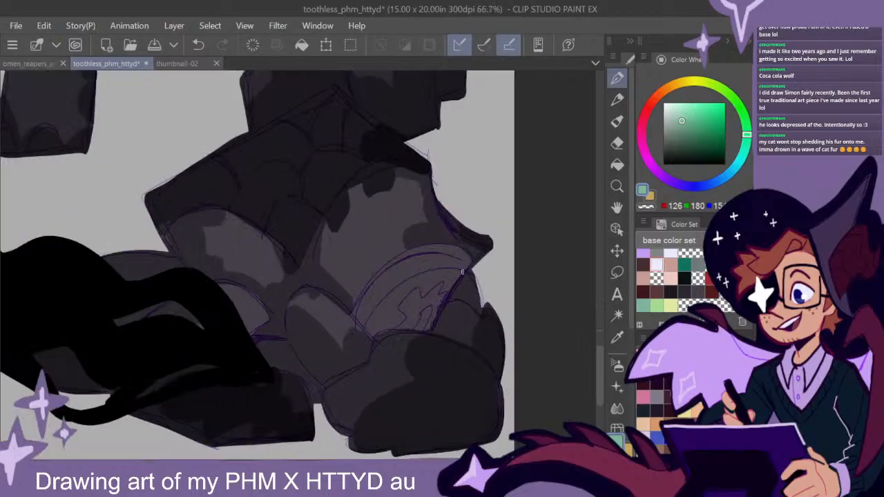
pyautogui.scroll(-3, 466, 259)
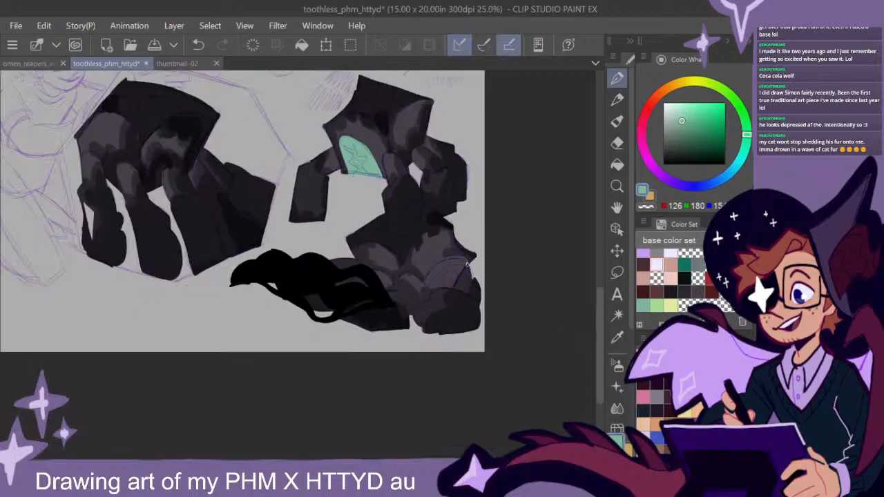
pyautogui.scroll(4, 465, 266)
pyautogui.moveTo(422, 300)
pyautogui.mouseDown()
pyautogui.moveTo(417, 317)
pyautogui.moveTo(456, 240)
pyautogui.moveTo(368, 275)
pyautogui.moveTo(329, 319)
pyautogui.mouseUp()
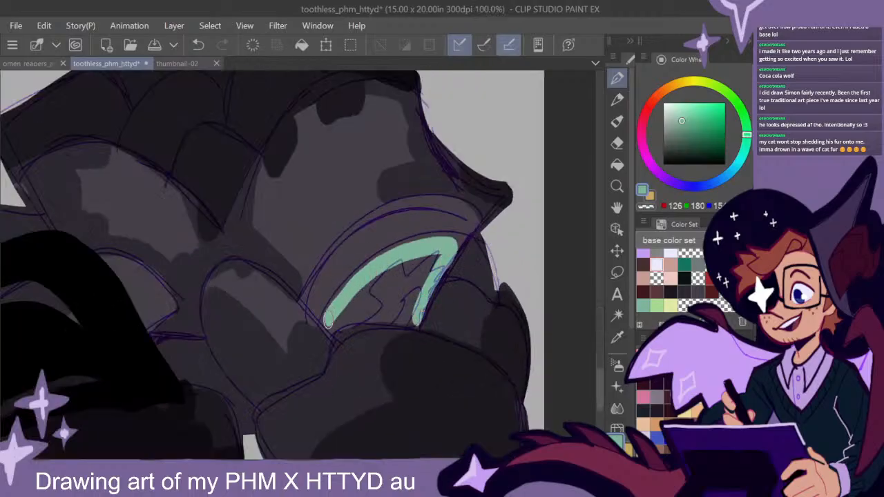
pyautogui.moveTo(337, 319)
pyautogui.mouseDown()
pyautogui.moveTo(346, 326)
pyautogui.moveTo(412, 317)
pyautogui.moveTo(431, 261)
pyautogui.moveTo(387, 297)
pyautogui.mouseUp()
pyautogui.moveTo(415, 264); pyautogui.dragTo(349, 311)
pyautogui.moveTo(461, 239)
pyautogui.mouseDown()
pyautogui.moveTo(442, 202)
pyautogui.moveTo(319, 280)
pyautogui.moveTo(326, 310)
pyautogui.moveTo(406, 224)
pyautogui.moveTo(449, 222)
pyautogui.moveTo(459, 231)
pyautogui.moveTo(417, 217)
pyautogui.mouseUp()
pyautogui.moveTo(328, 334); pyautogui.dragTo(315, 269)
pyautogui.moveTo(423, 309); pyautogui.dragTo(422, 323)
# - Choose the light yellow-green from the base color set and paint the upper spike of the uppermost creature's jagged panel symbol
pyautogui.scroll(-3, 438, 312)
pyautogui.scroll(-4, 445, 310)
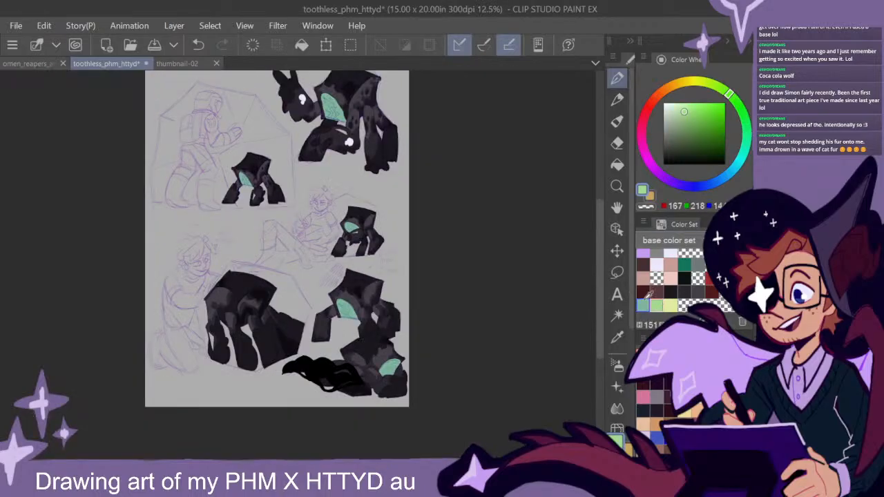
pyautogui.scroll(5, 345, 117)
pyautogui.moveTo(303, 133); pyautogui.dragTo(337, 315)
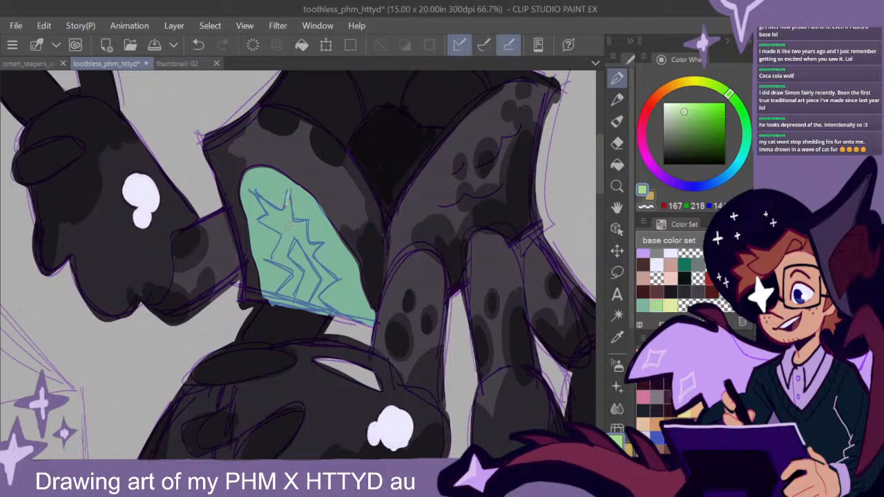
pyautogui.moveTo(289, 221); pyautogui.dragTo(290, 193)
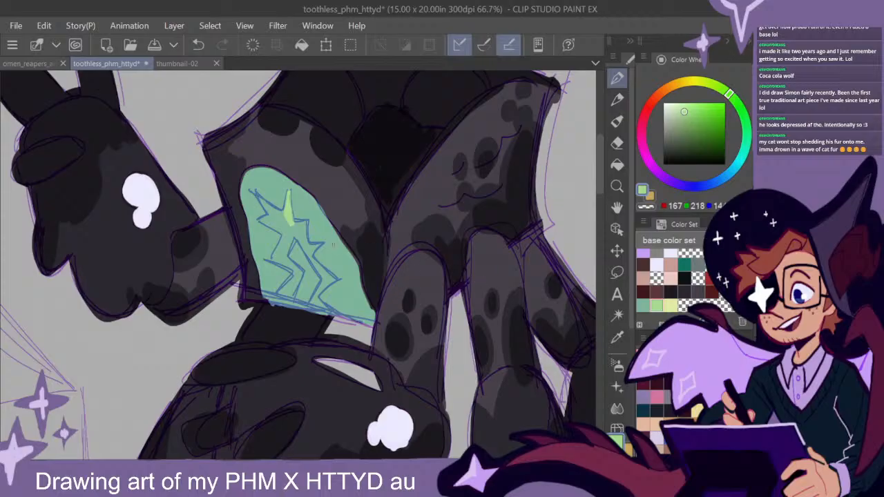
# - Paint the remaining spikes and zigzag body of the uppermost creature's jagged panel symbol light yellow-green
pyautogui.moveTo(291, 192)
pyautogui.mouseDown()
pyautogui.moveTo(292, 233)
pyautogui.moveTo(259, 198)
pyautogui.mouseUp()
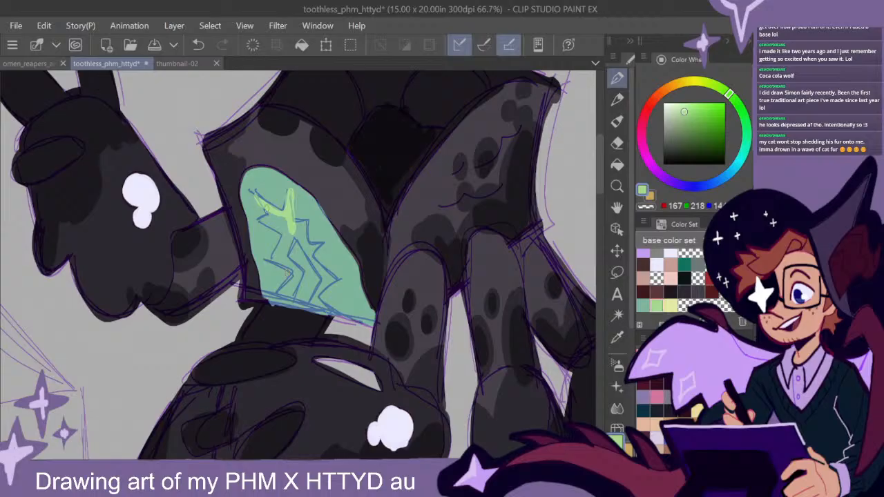
pyautogui.moveTo(266, 215)
pyautogui.mouseDown()
pyautogui.moveTo(264, 224)
pyautogui.moveTo(284, 232)
pyautogui.moveTo(305, 222)
pyautogui.moveTo(310, 252)
pyautogui.moveTo(306, 246)
pyautogui.moveTo(318, 246)
pyautogui.moveTo(336, 283)
pyautogui.moveTo(322, 295)
pyautogui.moveTo(331, 317)
pyautogui.moveTo(328, 280)
pyautogui.moveTo(314, 297)
pyautogui.moveTo(322, 312)
pyautogui.moveTo(286, 301)
pyautogui.moveTo(297, 276)
pyautogui.moveTo(276, 304)
pyautogui.moveTo(315, 294)
pyautogui.moveTo(297, 279)
pyautogui.moveTo(307, 274)
pyautogui.moveTo(297, 245)
pyautogui.moveTo(292, 269)
pyautogui.moveTo(275, 261)
pyautogui.moveTo(284, 232)
pyautogui.mouseUp()
pyautogui.moveTo(283, 262)
pyautogui.mouseDown()
pyautogui.moveTo(279, 243)
pyautogui.moveTo(293, 221)
pyautogui.moveTo(308, 273)
pyautogui.mouseUp()
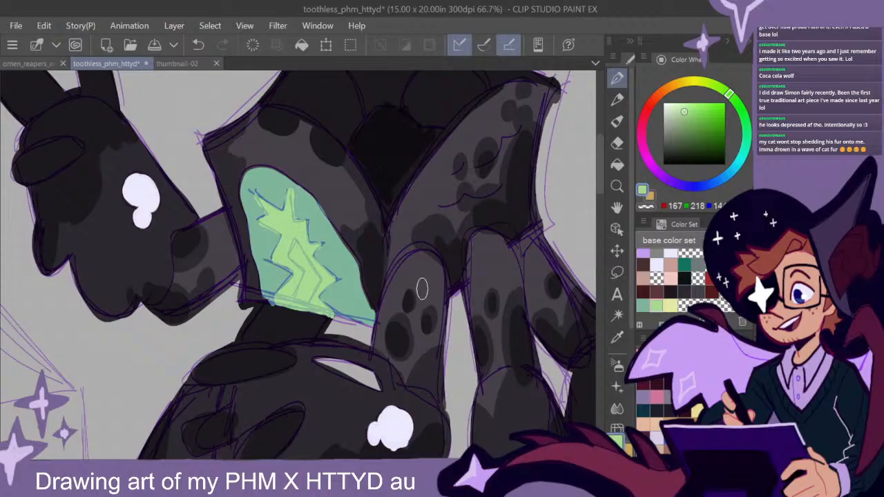
# - Fill the zigzag symbol on the side panel of the small creature beside the astronaut with light yellow-green
pyautogui.hotkey('ctrl', '-')
pyautogui.hotkey('ctrl', '-')
pyautogui.moveTo(413, 371); pyautogui.dragTo(618, 158)
pyautogui.scroll(3, 344, 262)
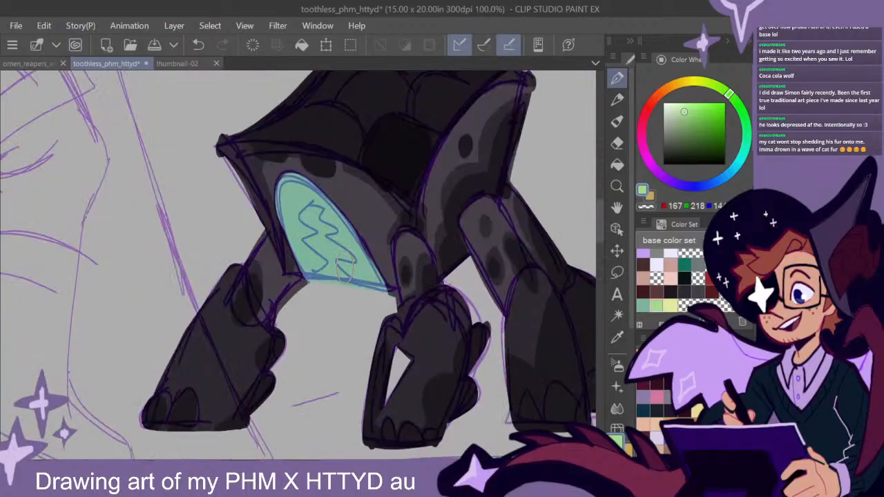
pyautogui.moveTo(311, 208)
pyautogui.mouseDown()
pyautogui.moveTo(333, 231)
pyautogui.moveTo(322, 224)
pyautogui.moveTo(333, 230)
pyautogui.moveTo(314, 236)
pyautogui.moveTo(328, 258)
pyautogui.moveTo(317, 239)
pyautogui.moveTo(348, 257)
pyautogui.moveTo(330, 256)
pyautogui.moveTo(352, 259)
pyautogui.moveTo(332, 243)
pyautogui.moveTo(335, 283)
pyautogui.moveTo(333, 261)
pyautogui.moveTo(318, 281)
pyautogui.moveTo(358, 292)
pyautogui.moveTo(329, 281)
pyautogui.mouseUp()
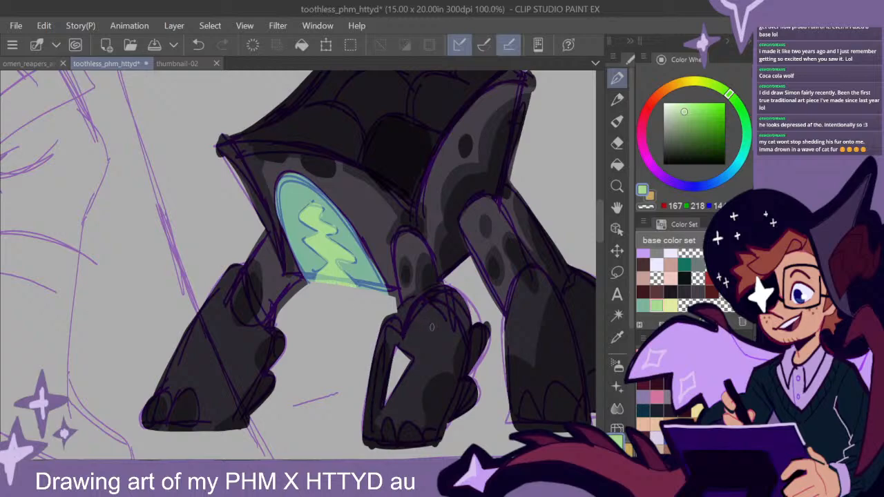
# - Fill the jagged symbol on the panel of the seated figure's creature with light yellow-green
pyautogui.scroll(-3, 421, 323)
pyautogui.scroll(-1, 496, 360)
pyautogui.moveTo(534, 367); pyautogui.dragTo(481, 113)
pyautogui.moveTo(415, 344); pyautogui.dragTo(359, 342)
pyautogui.scroll(1, 398, 250)
pyautogui.scroll(2, 400, 253)
pyautogui.moveTo(437, 279)
pyautogui.mouseDown()
pyautogui.moveTo(395, 306)
pyautogui.moveTo(428, 293)
pyautogui.moveTo(444, 314)
pyautogui.moveTo(444, 306)
pyautogui.mouseUp()
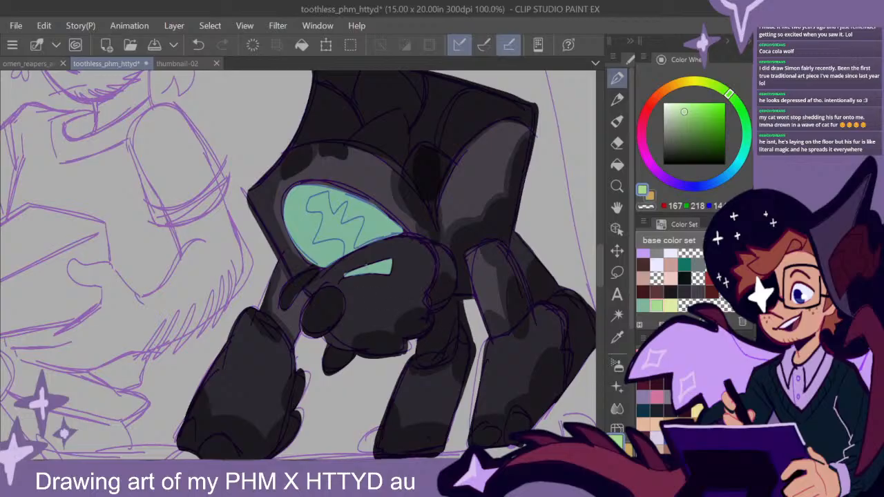
pyautogui.moveTo(344, 231)
pyautogui.mouseDown()
pyautogui.moveTo(364, 219)
pyautogui.moveTo(347, 253)
pyautogui.moveTo(352, 232)
pyautogui.mouseUp()
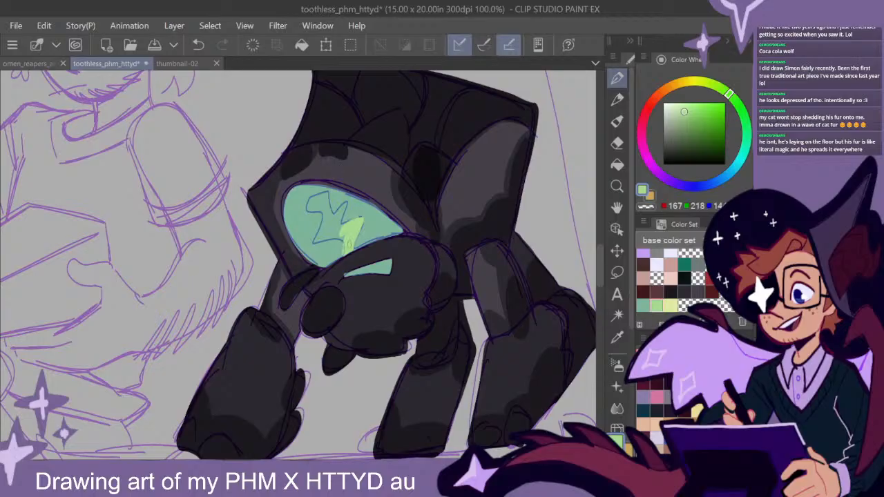
pyautogui.moveTo(343, 238)
pyautogui.mouseDown()
pyautogui.moveTo(322, 238)
pyautogui.moveTo(311, 208)
pyautogui.moveTo(320, 194)
pyautogui.moveTo(325, 210)
pyautogui.moveTo(317, 200)
pyautogui.moveTo(328, 211)
pyautogui.moveTo(341, 206)
pyautogui.moveTo(341, 228)
pyautogui.moveTo(330, 228)
pyautogui.moveTo(329, 213)
pyautogui.moveTo(339, 232)
pyautogui.mouseUp()
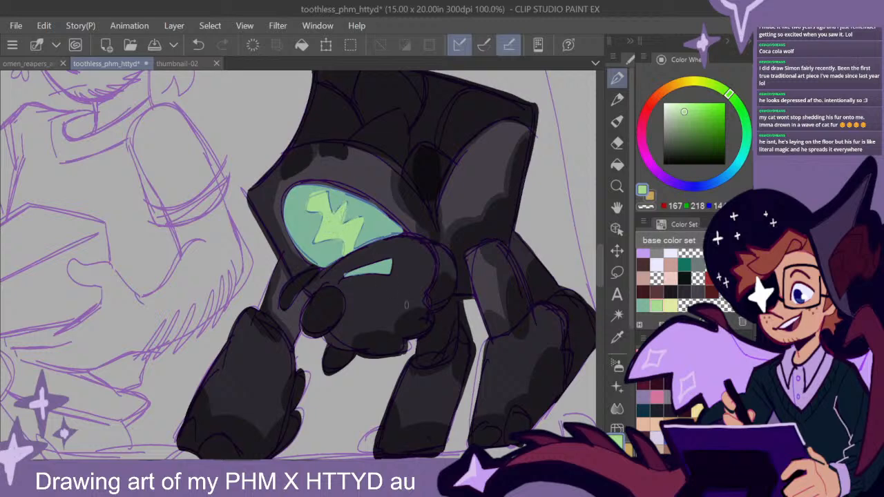
# - Fill the spiky symbol on the arched panel of the creature below the diagram note with light yellow-green
pyautogui.scroll(-2, 457, 324)
pyautogui.moveTo(490, 399); pyautogui.dragTo(438, 143)
pyautogui.moveTo(421, 326); pyautogui.dragTo(445, 230)
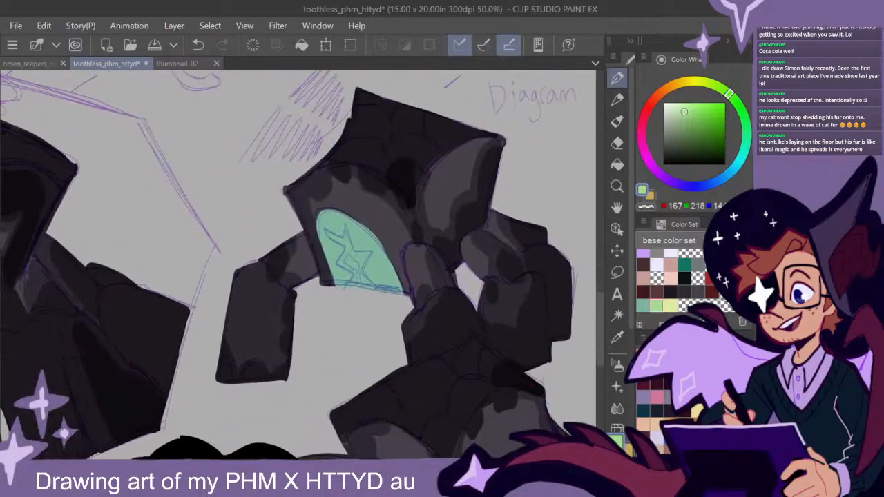
pyautogui.moveTo(344, 227)
pyautogui.mouseDown()
pyautogui.moveTo(346, 288)
pyautogui.moveTo(353, 281)
pyautogui.moveTo(373, 283)
pyautogui.mouseUp()
pyautogui.moveTo(359, 254)
pyautogui.mouseDown()
pyautogui.moveTo(366, 271)
pyautogui.moveTo(372, 252)
pyautogui.moveTo(355, 265)
pyautogui.moveTo(363, 269)
pyautogui.mouseUp()
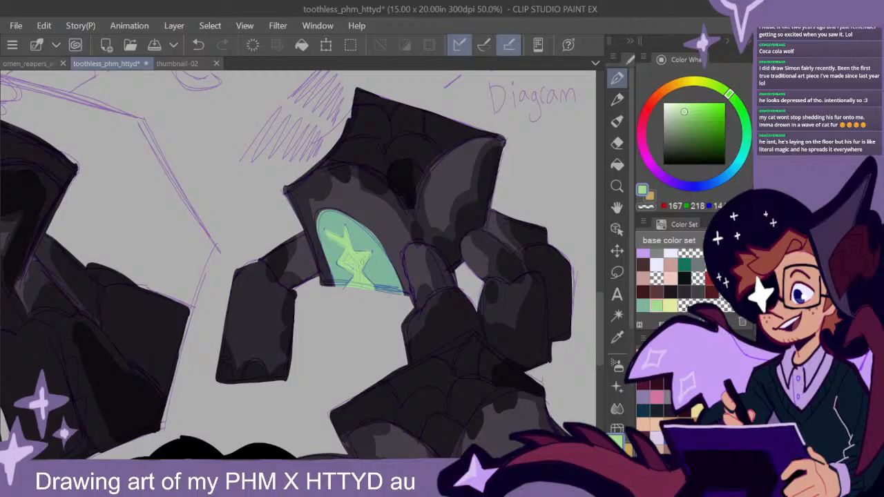
# - Paint a light yellow-green band inside the curved panel of the crouching creature in the page's lower corner
pyautogui.scroll(-4, 452, 331)
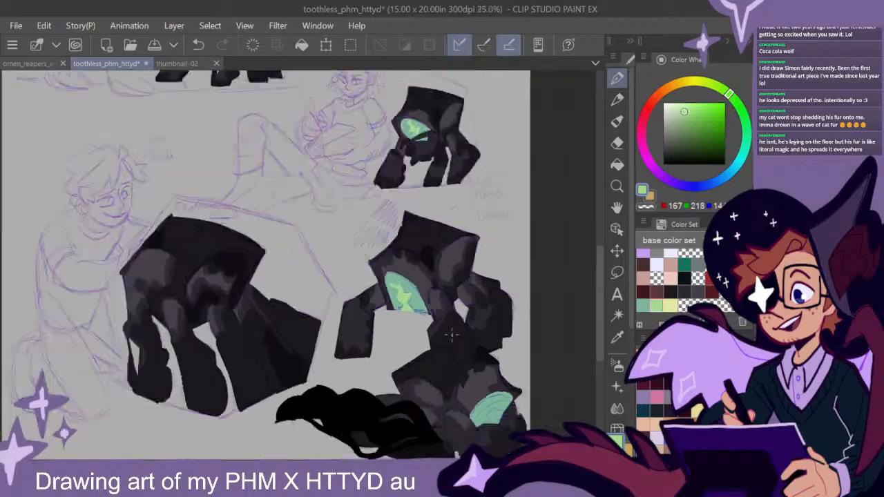
pyautogui.moveTo(480, 317); pyautogui.dragTo(490, 366)
pyautogui.scroll(5, 460, 411)
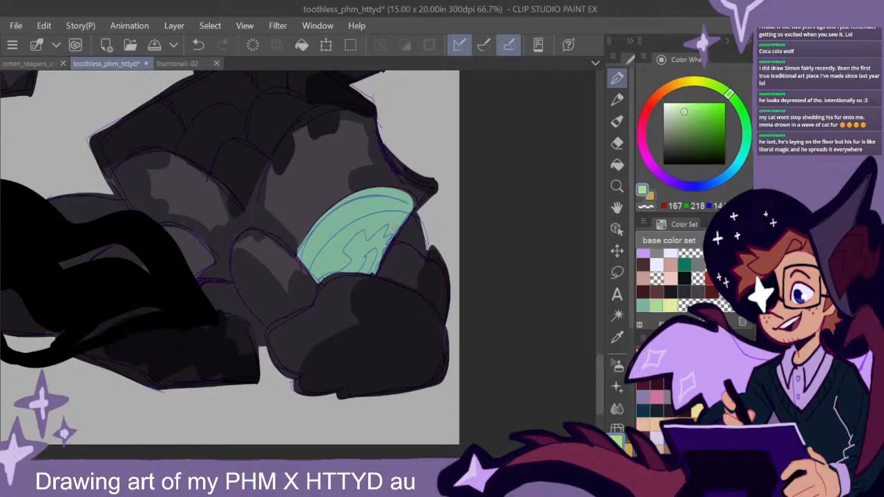
pyautogui.moveTo(398, 216)
pyautogui.mouseDown()
pyautogui.moveTo(371, 221)
pyautogui.moveTo(318, 262)
pyautogui.moveTo(316, 278)
pyautogui.moveTo(346, 262)
pyautogui.moveTo(317, 275)
pyautogui.moveTo(336, 242)
pyautogui.moveTo(348, 258)
pyautogui.moveTo(358, 231)
pyautogui.moveTo(337, 247)
pyautogui.moveTo(384, 229)
pyautogui.moveTo(365, 229)
pyautogui.moveTo(394, 231)
pyautogui.moveTo(402, 215)
pyautogui.moveTo(385, 253)
pyautogui.mouseUp()
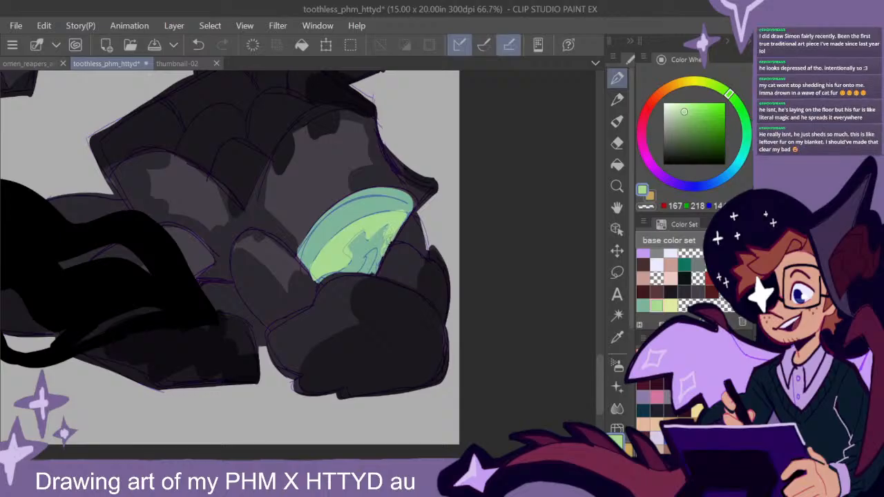
# - Trim the crouching creature's symbol into jagged edges with sampled mint green and fill its inner part with sampled light yellow-green
pyautogui.keyDown('alt'); pyautogui.click(384, 206); pyautogui.keyUp('alt')
pyautogui.moveTo(383, 211)
pyautogui.mouseDown()
pyautogui.moveTo(373, 215)
pyautogui.moveTo(404, 211)
pyautogui.mouseUp()
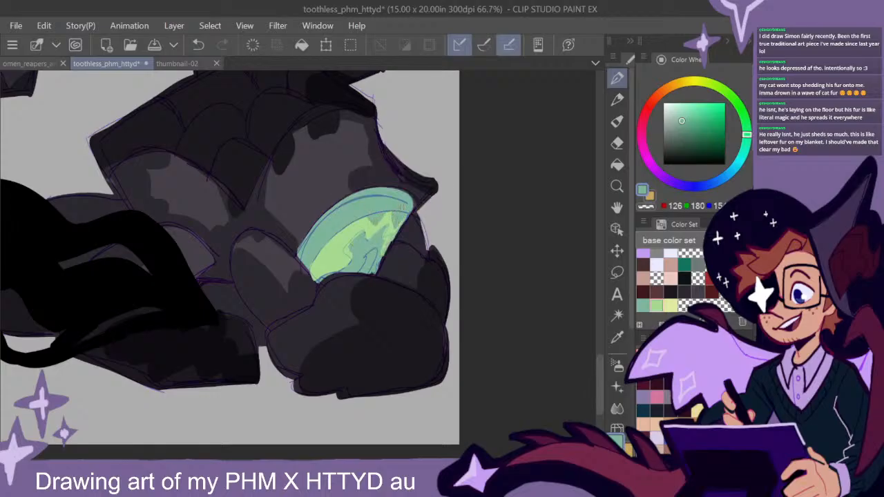
pyautogui.moveTo(350, 226)
pyautogui.mouseDown()
pyautogui.moveTo(335, 236)
pyautogui.moveTo(362, 217)
pyautogui.mouseUp()
pyautogui.moveTo(330, 242)
pyautogui.mouseDown()
pyautogui.moveTo(312, 264)
pyautogui.moveTo(324, 246)
pyautogui.mouseUp()
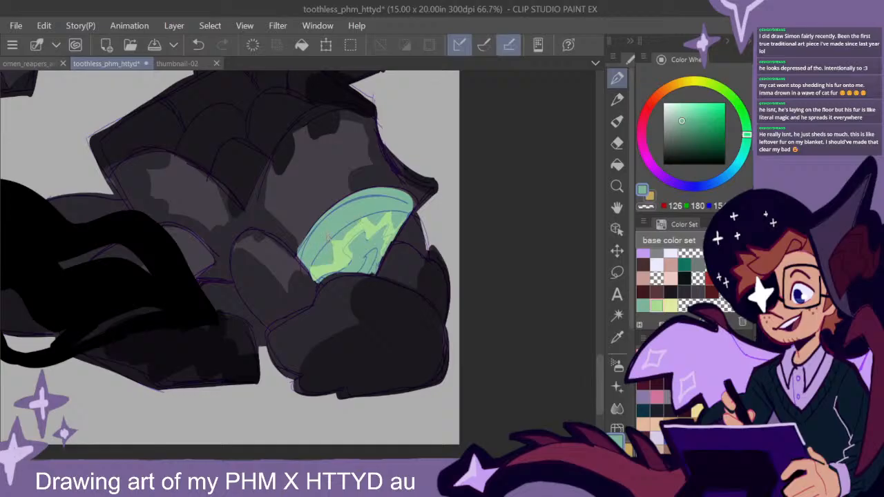
pyautogui.keyDown('alt'); pyautogui.click(373, 232); pyautogui.keyUp('alt')
pyautogui.moveTo(341, 269)
pyautogui.mouseDown()
pyautogui.moveTo(376, 235)
pyautogui.moveTo(366, 238)
pyautogui.mouseUp()
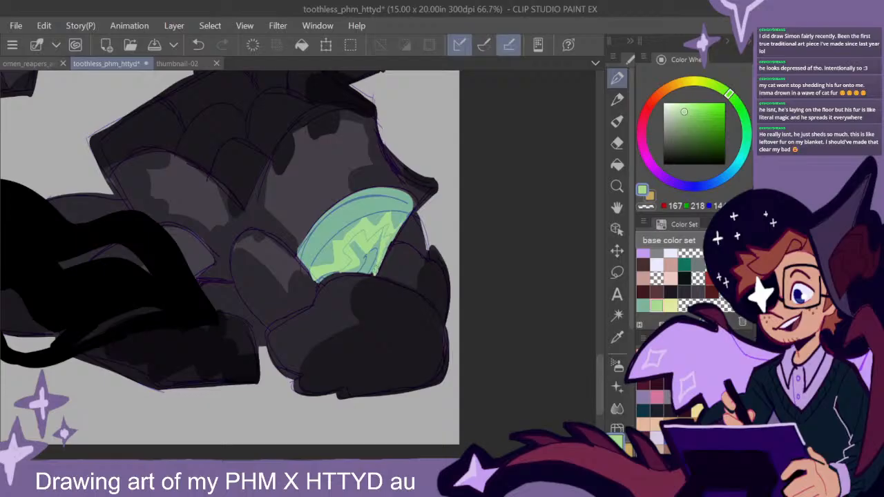
# - Choose the pale yellow from the base color set and add a highlight to the uppermost creature's jagged symbol
pyautogui.scroll(-3, 442, 312)
pyautogui.scroll(-2, 445, 309)
pyautogui.moveTo(439, 194); pyautogui.dragTo(462, 322)
pyautogui.click(670, 304)
pyautogui.scroll(7, 342, 172)
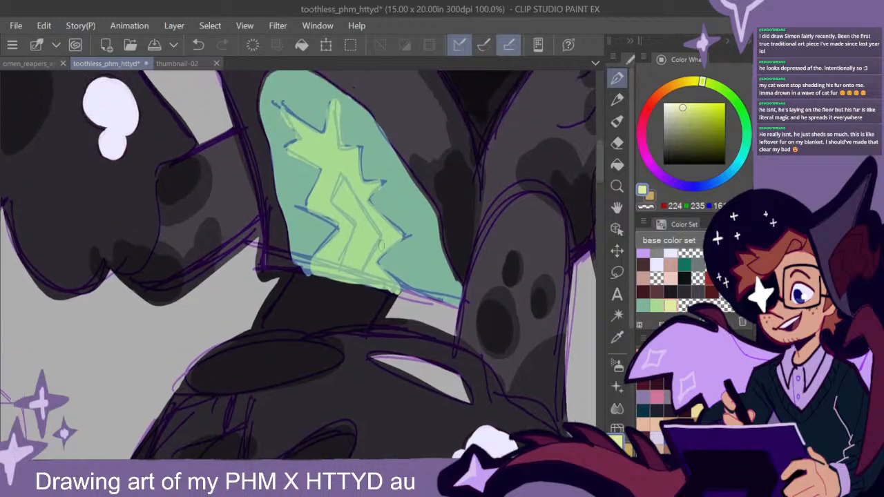
pyautogui.moveTo(358, 211)
pyautogui.mouseDown()
pyautogui.moveTo(340, 190)
pyautogui.moveTo(373, 235)
pyautogui.moveTo(354, 286)
pyautogui.moveTo(366, 229)
pyautogui.moveTo(345, 273)
pyautogui.mouseUp()
# - Add pale yellow highlights to the symbols of the small creature beside the astronaut and the seated figure's creature
pyautogui.scroll(-2, 388, 295)
pyautogui.moveTo(475, 387); pyautogui.dragTo(470, 262)
pyautogui.moveTo(460, 349); pyautogui.dragTo(467, 336)
pyautogui.moveTo(408, 355)
pyautogui.mouseDown()
pyautogui.moveTo(489, 300)
pyautogui.moveTo(421, 362)
pyautogui.moveTo(450, 355)
pyautogui.moveTo(402, 339)
pyautogui.moveTo(438, 347)
pyautogui.moveTo(461, 337)
pyautogui.moveTo(428, 341)
pyautogui.moveTo(480, 319)
pyautogui.mouseUp()
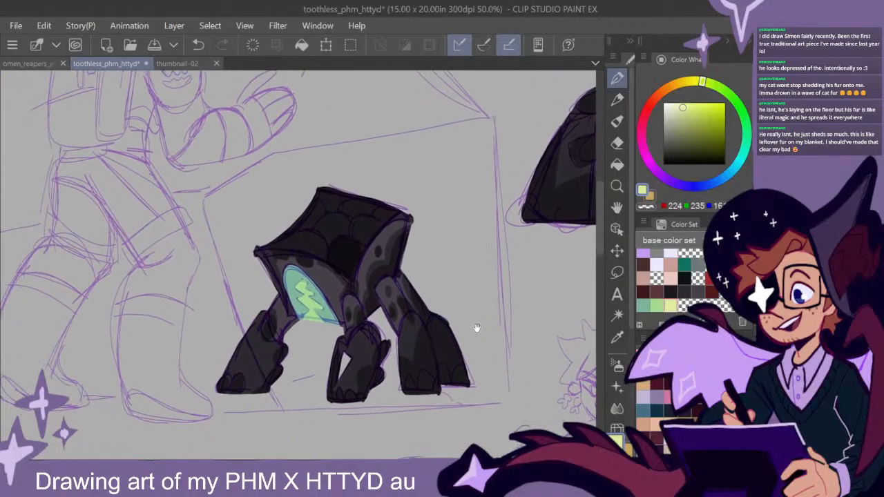
pyautogui.moveTo(507, 267); pyautogui.dragTo(340, 192)
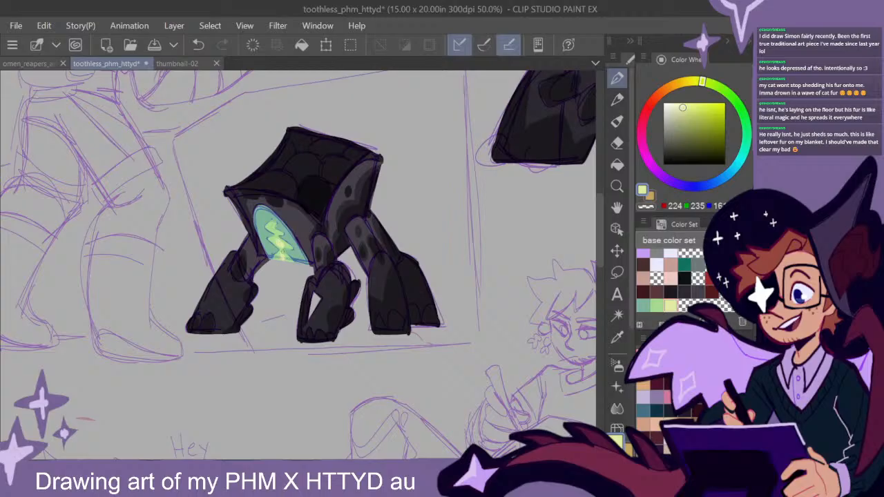
pyautogui.moveTo(509, 371)
pyautogui.mouseDown()
pyautogui.moveTo(472, 306)
pyautogui.moveTo(350, 147)
pyautogui.mouseUp()
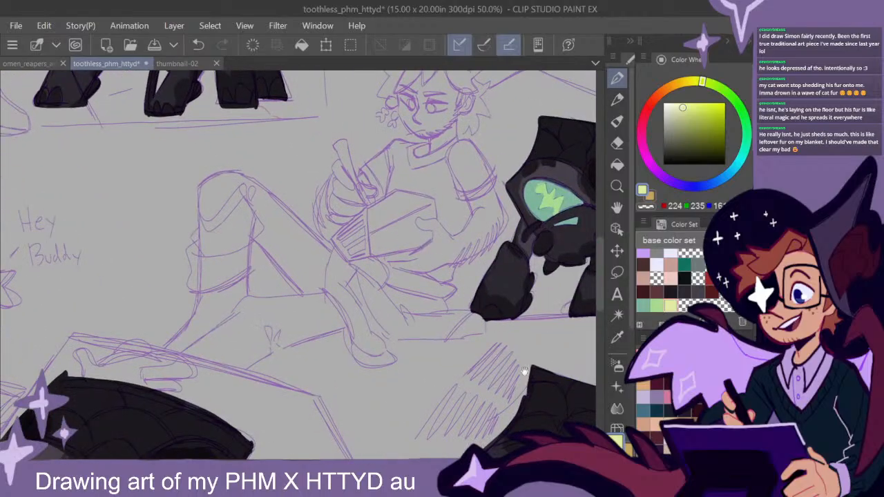
pyautogui.moveTo(514, 351); pyautogui.dragTo(358, 294)
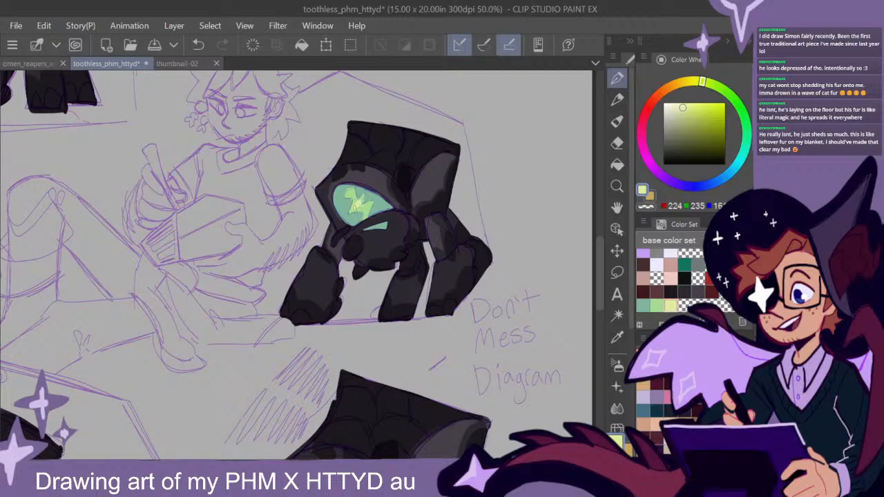
# - Add pale yellow highlights to the symbols of the creature below the diagram note and the crouching creature
pyautogui.moveTo(468, 379)
pyautogui.mouseDown()
pyautogui.moveTo(446, 313)
pyautogui.moveTo(422, 135)
pyautogui.mouseUp()
pyautogui.moveTo(417, 268)
pyautogui.mouseDown()
pyautogui.moveTo(444, 261)
pyautogui.moveTo(477, 213)
pyautogui.mouseUp()
pyautogui.moveTo(355, 248)
pyautogui.mouseDown()
pyautogui.moveTo(346, 244)
pyautogui.moveTo(357, 275)
pyautogui.mouseUp()
pyautogui.moveTo(453, 382); pyautogui.dragTo(422, 228)
pyautogui.moveTo(499, 260); pyautogui.dragTo(482, 268)
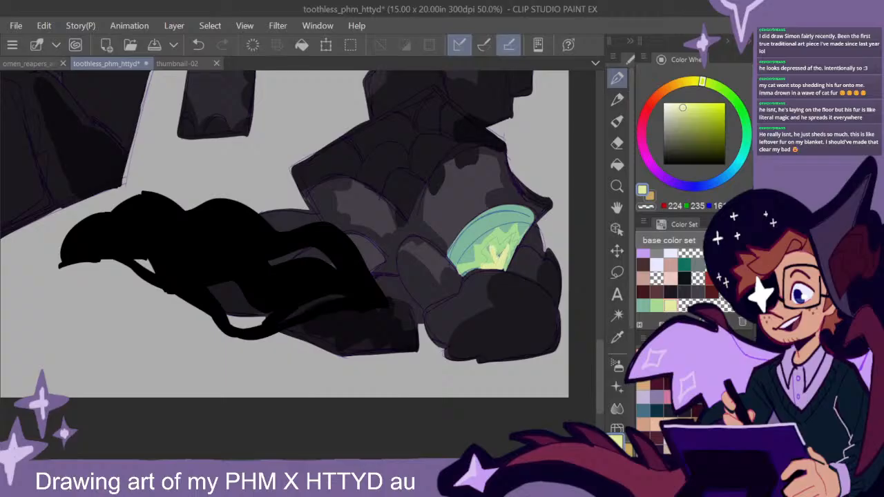
# - Review the coloured panels and highlighted symbols of all the creatures across the sketch page
pyautogui.scroll(-2, 514, 268)
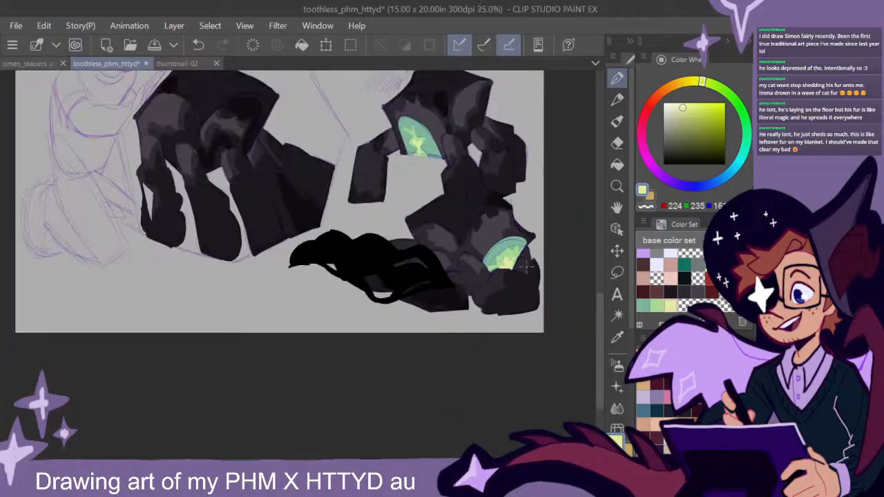
pyautogui.moveTo(345, 87)
pyautogui.mouseDown()
pyautogui.moveTo(456, 327)
pyautogui.moveTo(433, 340)
pyautogui.mouseUp()
pyautogui.moveTo(462, 302); pyautogui.dragTo(391, 375)
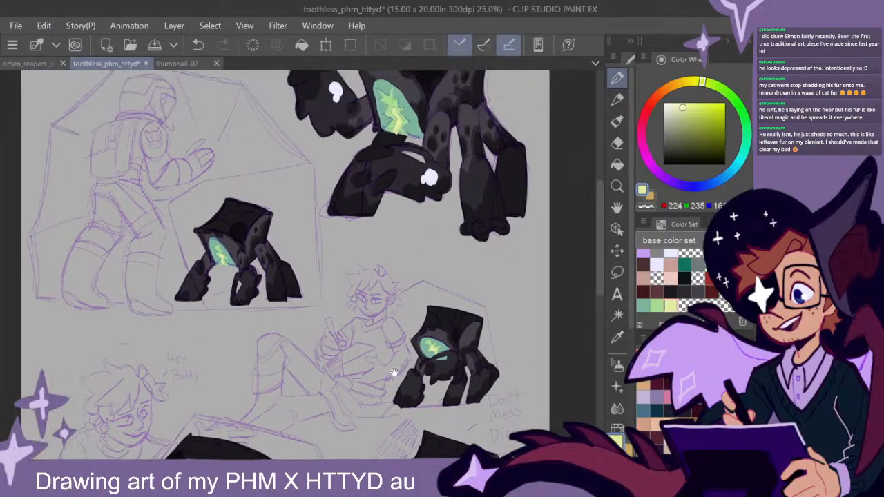
pyautogui.moveTo(496, 453); pyautogui.dragTo(455, 314)
pyautogui.moveTo(463, 373)
pyautogui.mouseDown()
pyautogui.moveTo(487, 244)
pyautogui.moveTo(517, 310)
pyautogui.moveTo(516, 352)
pyautogui.mouseUp()
pyautogui.moveTo(500, 230); pyautogui.dragTo(506, 344)
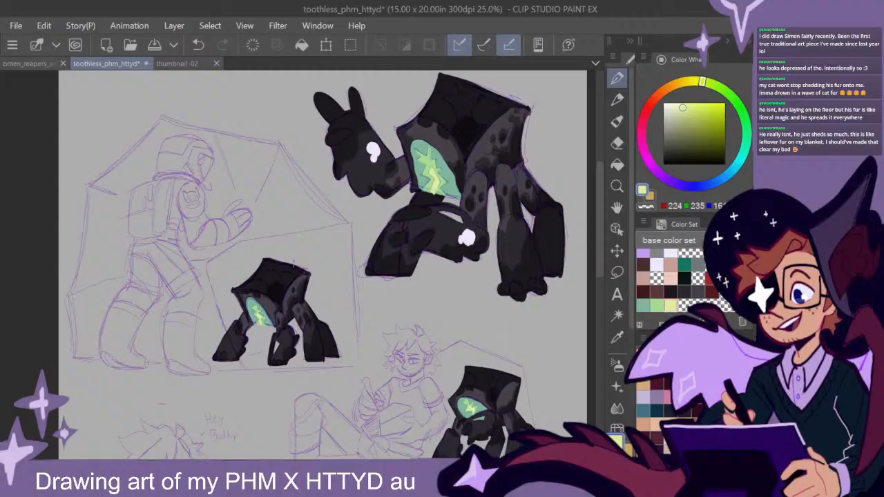
pyautogui.moveTo(508, 336); pyautogui.dragTo(468, 133)
pyautogui.moveTo(477, 314); pyautogui.dragTo(505, 259)
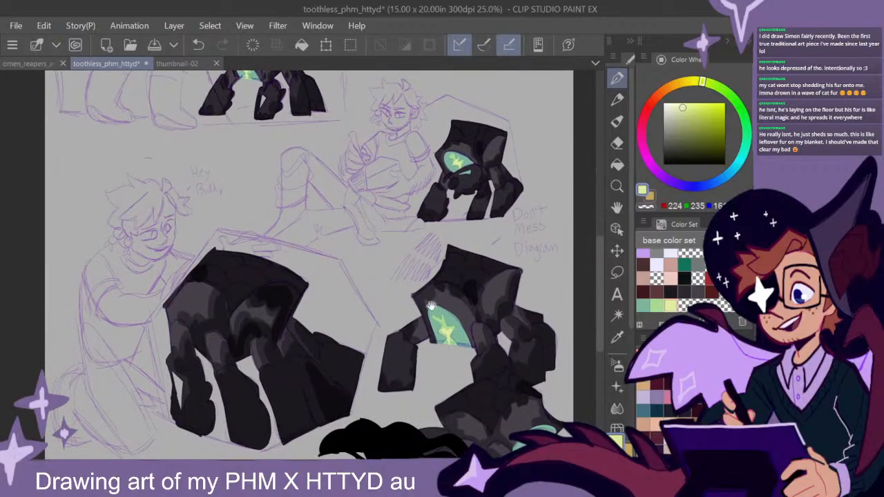
pyautogui.moveTo(437, 307); pyautogui.dragTo(482, 280)
pyautogui.moveTo(453, 255); pyautogui.dragTo(467, 287)
pyautogui.moveTo(350, 169); pyautogui.dragTo(406, 428)
pyautogui.moveTo(380, 247); pyautogui.dragTo(449, 232)
pyautogui.moveTo(532, 352); pyautogui.dragTo(305, 231)
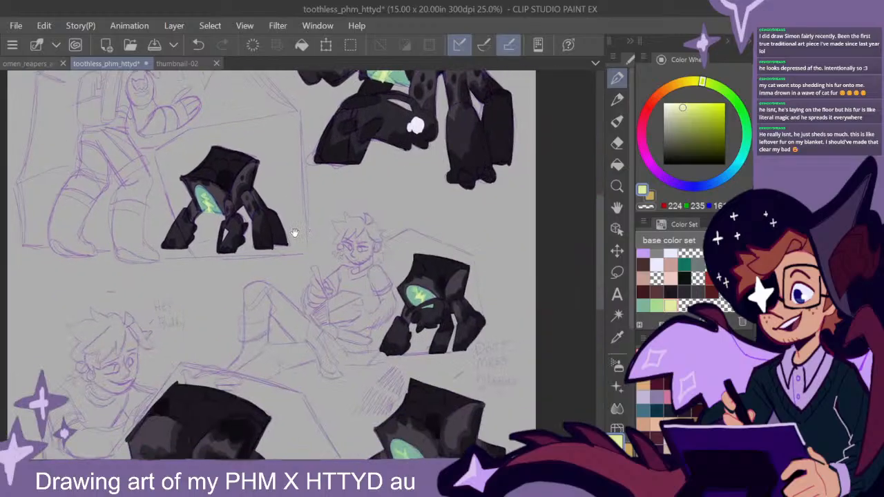
pyautogui.moveTo(491, 350); pyautogui.dragTo(473, 322)
pyautogui.moveTo(387, 239); pyautogui.dragTo(434, 253)
# - Choose the dark brown from the base color set and outline the upright hair tuft of the seated figure with the notebook
pyautogui.scroll(2, 421, 246)
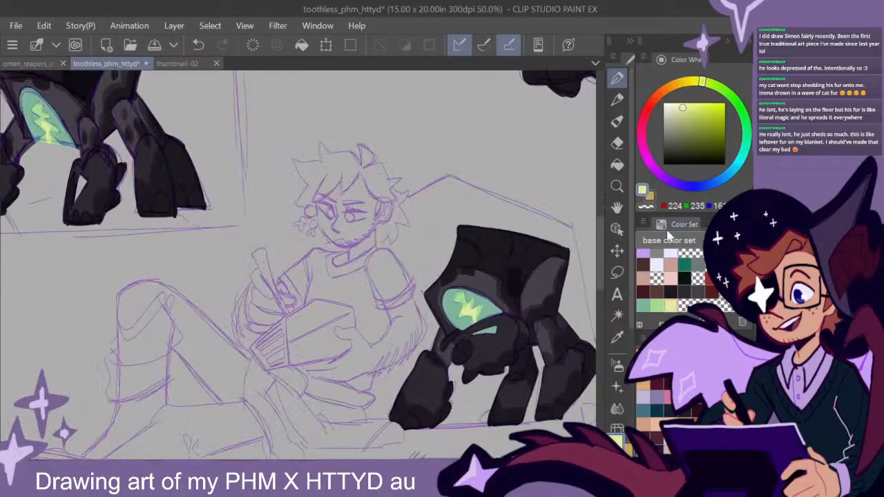
pyautogui.click(643, 265)
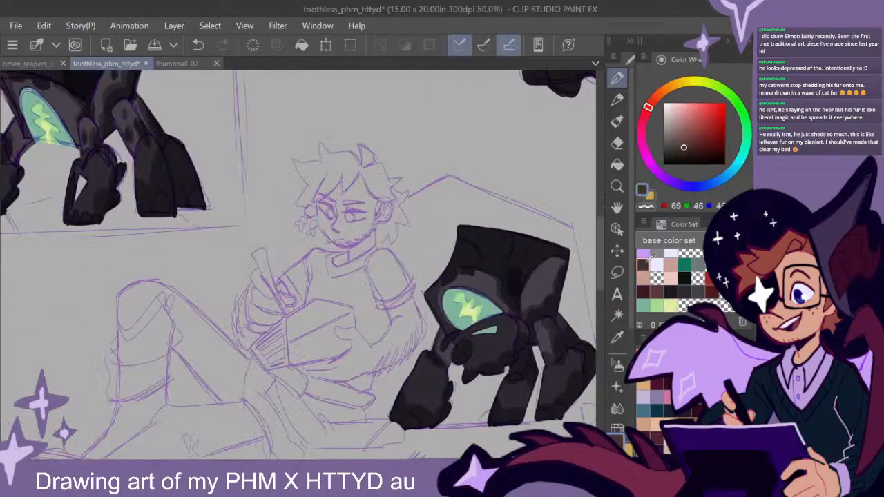
pyautogui.moveTo(402, 280); pyautogui.dragTo(419, 283)
pyautogui.scroll(4, 400, 196)
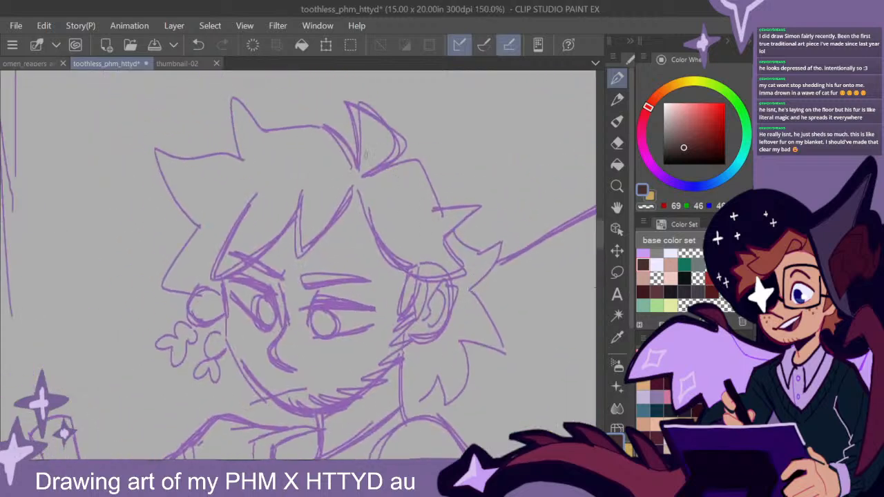
pyautogui.moveTo(358, 167); pyautogui.dragTo(353, 105)
pyautogui.moveTo(358, 141)
pyautogui.mouseDown()
pyautogui.moveTo(346, 102)
pyautogui.moveTo(399, 146)
pyautogui.moveTo(369, 178)
pyautogui.mouseUp()
pyautogui.moveTo(403, 146); pyautogui.dragTo(346, 101)
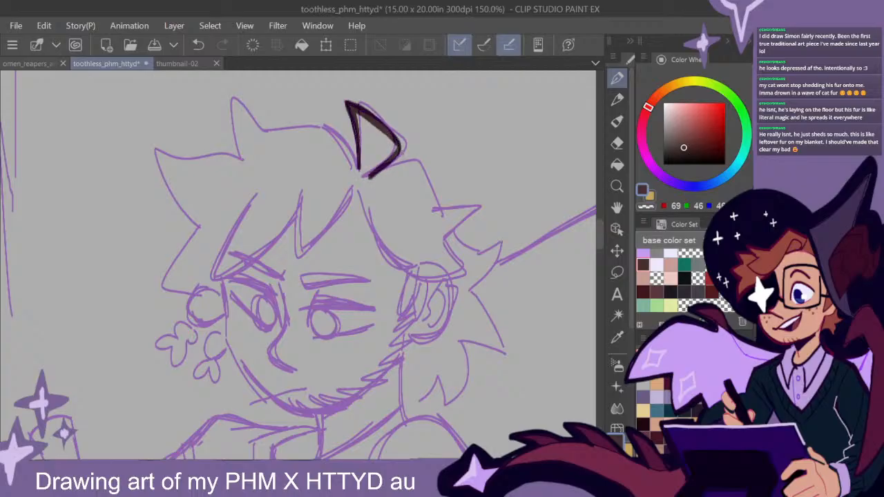
# - Outline the spiky back of the seated figure's hair from the tuft down to the nape in dark brown
pyautogui.moveTo(372, 175)
pyautogui.mouseDown()
pyautogui.moveTo(412, 165)
pyautogui.moveTo(439, 214)
pyautogui.moveTo(411, 162)
pyautogui.moveTo(376, 177)
pyautogui.mouseUp()
pyautogui.moveTo(436, 210); pyautogui.dragTo(478, 205)
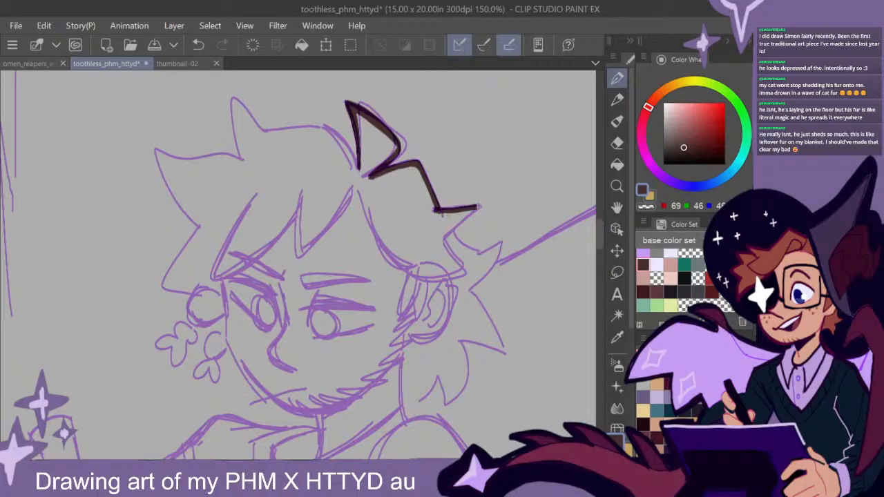
pyautogui.moveTo(519, 338); pyautogui.dragTo(500, 301)
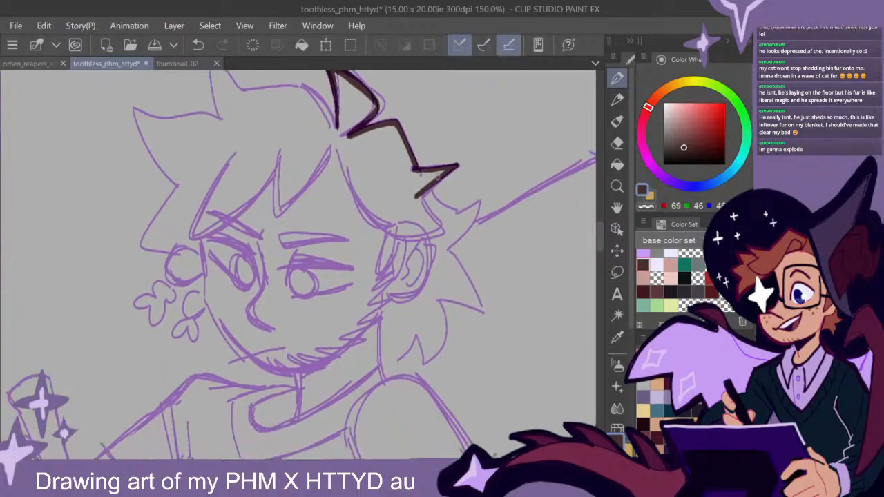
pyautogui.moveTo(457, 165)
pyautogui.mouseDown()
pyautogui.moveTo(447, 207)
pyautogui.moveTo(480, 203)
pyautogui.moveTo(448, 247)
pyautogui.moveTo(483, 312)
pyautogui.moveTo(439, 300)
pyautogui.moveTo(436, 353)
pyautogui.moveTo(425, 361)
pyautogui.moveTo(415, 335)
pyautogui.moveTo(385, 361)
pyautogui.mouseUp()
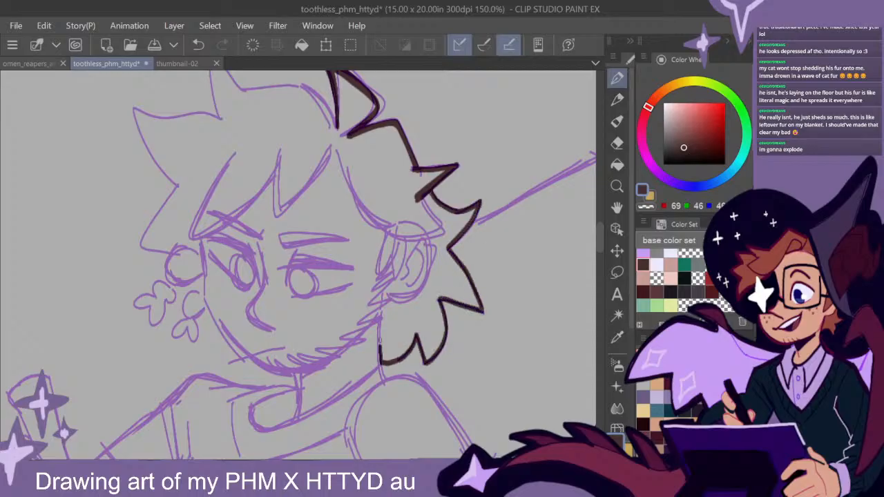
# - Outline the rest of the seated figure's hair in dark brown, covering the fringe and crown, and paint the small tied braid
pyautogui.moveTo(381, 351); pyautogui.dragTo(380, 311)
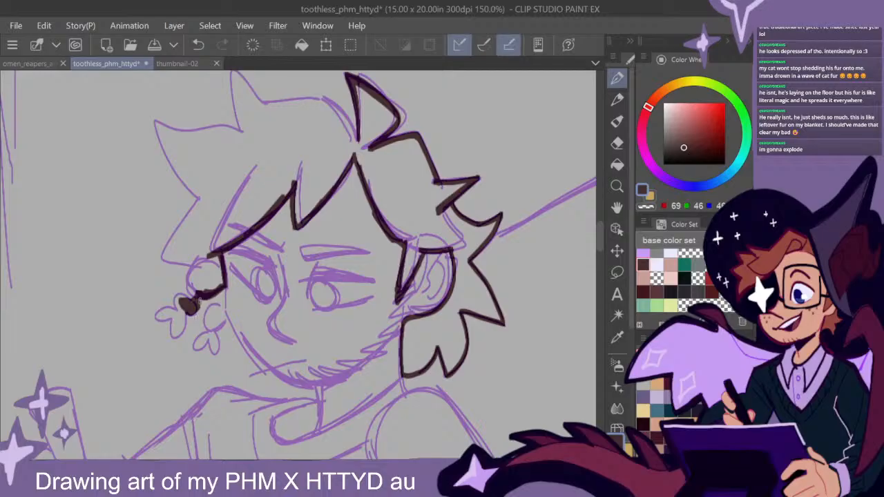
pyautogui.moveTo(199, 301)
pyautogui.mouseDown()
pyautogui.moveTo(178, 304)
pyautogui.moveTo(176, 334)
pyautogui.moveTo(179, 315)
pyautogui.mouseUp()
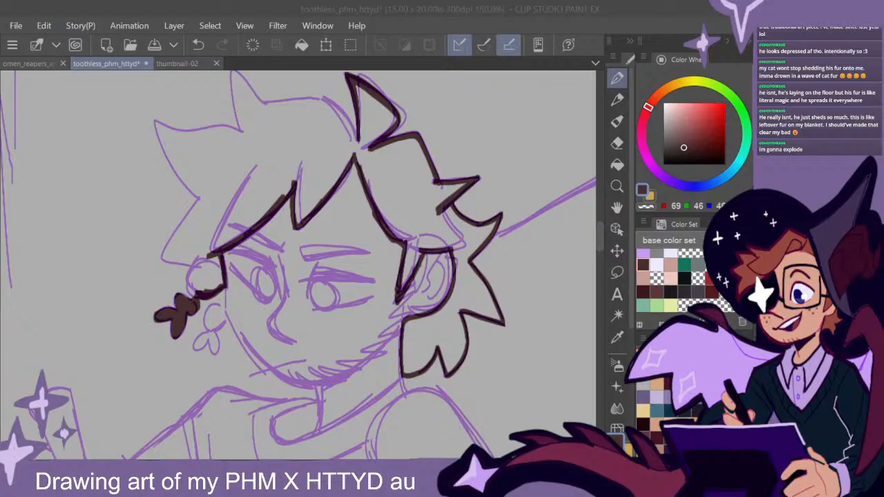
pyautogui.moveTo(600, 241)
pyautogui.mouseDown()
pyautogui.moveTo(598, 233)
pyautogui.moveTo(600, 240)
pyautogui.mouseUp()
pyautogui.moveTo(384, 172)
pyautogui.mouseDown()
pyautogui.moveTo(321, 107)
pyautogui.moveTo(270, 114)
pyautogui.moveTo(231, 76)
pyautogui.moveTo(241, 144)
pyautogui.moveTo(234, 94)
pyautogui.moveTo(240, 143)
pyautogui.moveTo(157, 132)
pyautogui.moveTo(199, 208)
pyautogui.moveTo(167, 265)
pyautogui.moveTo(199, 273)
pyautogui.moveTo(170, 266)
pyautogui.moveTo(203, 207)
pyautogui.mouseUp()
pyautogui.moveTo(205, 262)
pyautogui.mouseDown()
pyautogui.moveTo(188, 291)
pyautogui.moveTo(195, 275)
pyautogui.mouseUp()
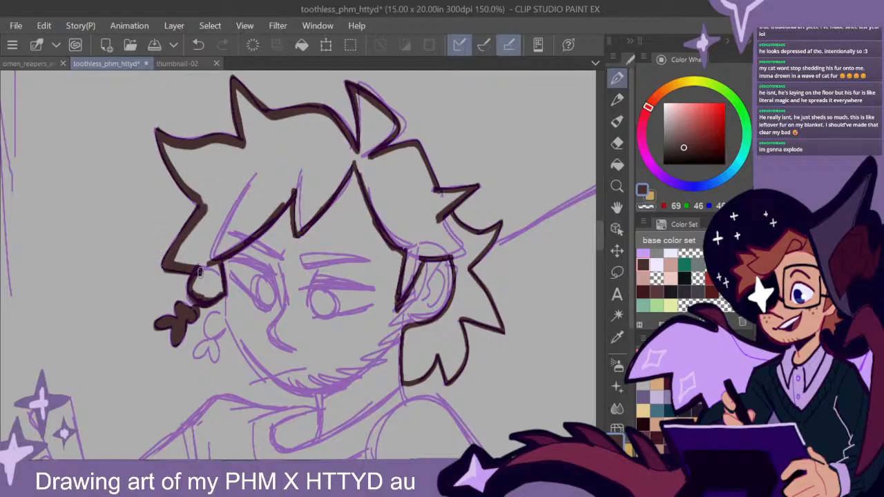
# - Fill the seated figure's outlined hair, tuft, bun and nape sections with the dark brown
pyautogui.click(617, 164)
pyautogui.click(427, 220)
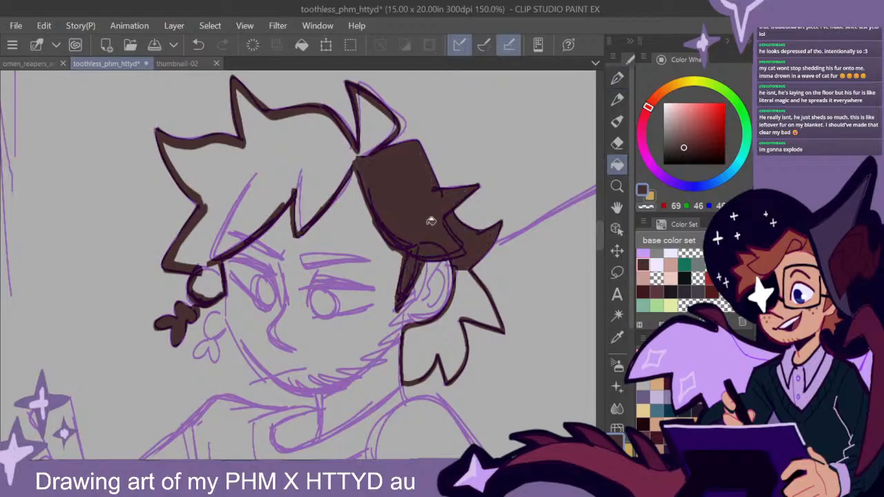
pyautogui.click(354, 151)
pyautogui.click(381, 124)
pyautogui.click(208, 282)
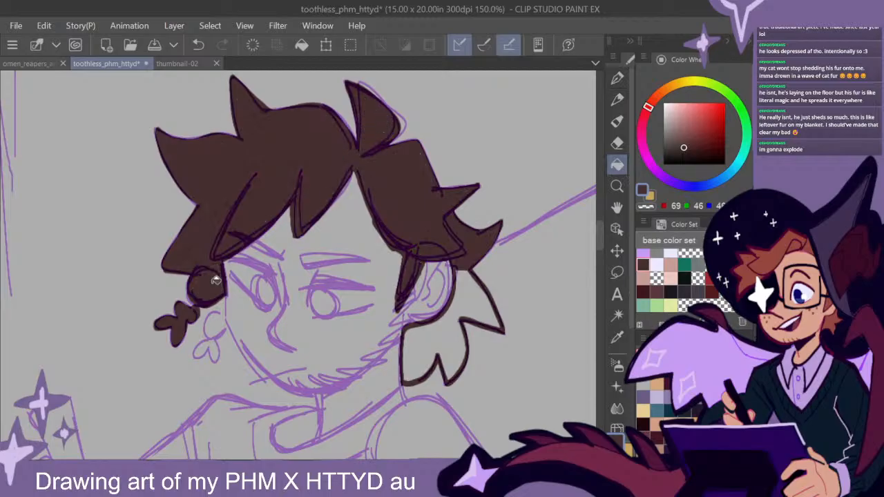
pyautogui.click(453, 335)
pyautogui.click(475, 298)
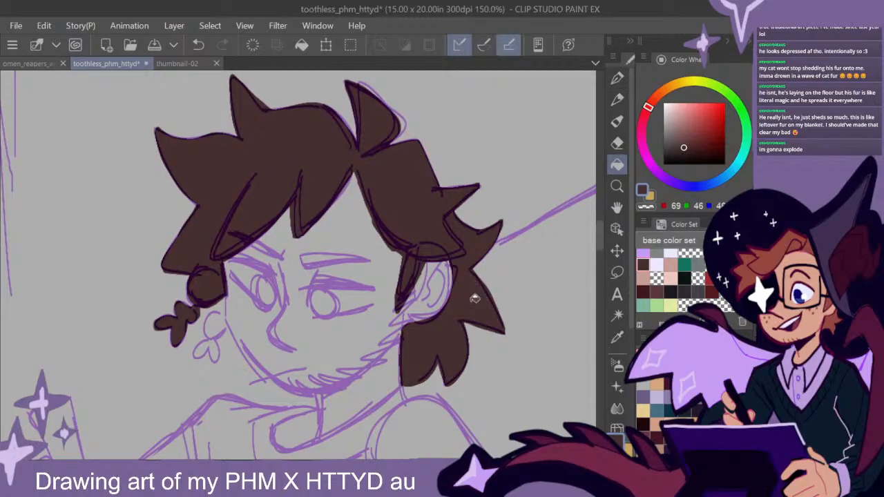
# - Paint the second small braid beside the seated figure's cheek in solid dark brown
pyautogui.click(617, 80)
pyautogui.moveTo(215, 333)
pyautogui.mouseDown()
pyautogui.moveTo(217, 320)
pyautogui.moveTo(197, 352)
pyautogui.moveTo(211, 344)
pyautogui.moveTo(213, 356)
pyautogui.moveTo(206, 348)
pyautogui.mouseUp()
pyautogui.scroll(-1, 442, 340)
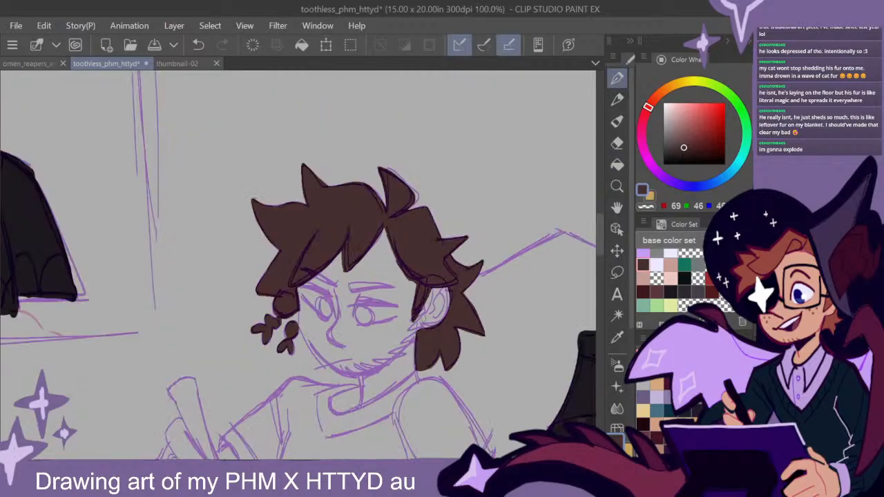
# - Paint both of the seated figure's eyebrows in dark brown with the Pen tool
pyautogui.scroll(1, 374, 303)
pyautogui.moveTo(312, 275)
pyautogui.mouseDown()
pyautogui.moveTo(287, 260)
pyautogui.moveTo(414, 274)
pyautogui.moveTo(340, 278)
pyautogui.mouseUp()
pyautogui.hotkey('ctrl', 'z')
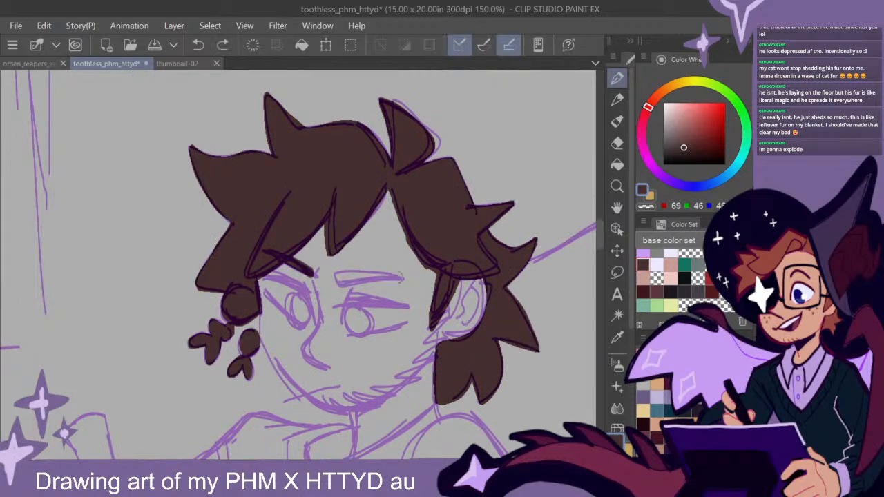
pyautogui.moveTo(402, 276)
pyautogui.mouseDown()
pyautogui.moveTo(336, 279)
pyautogui.moveTo(401, 278)
pyautogui.mouseUp()
pyautogui.press('e')
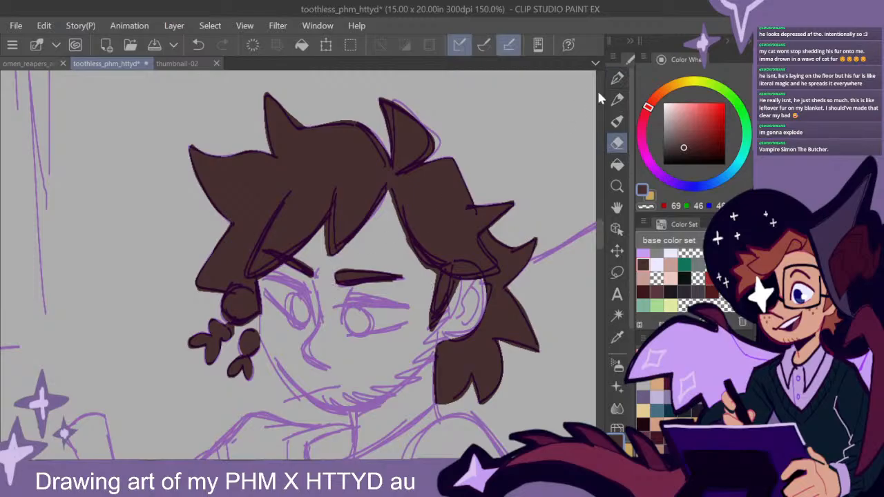
pyautogui.click(617, 77)
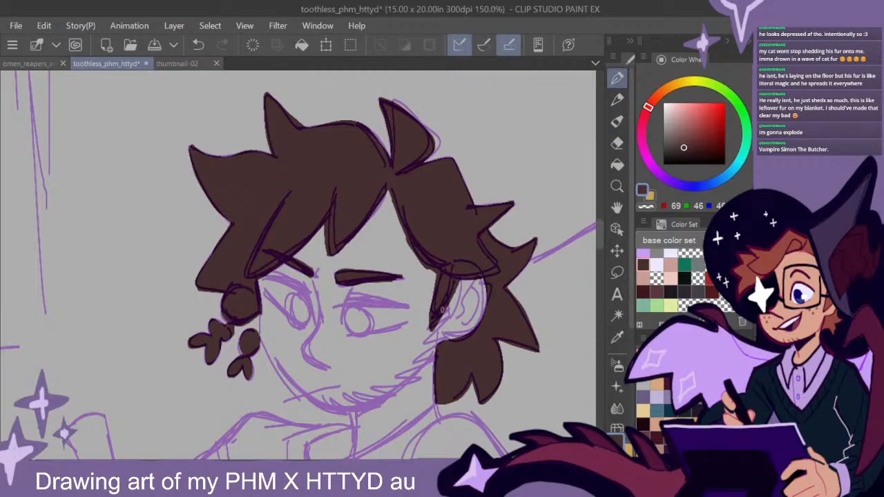
pyautogui.moveTo(409, 337); pyautogui.dragTo(451, 295)
# - Draw dark brown upper lash lines over both of the seated figure's eyes, including the short inner edges
pyautogui.scroll(-2, 450, 296)
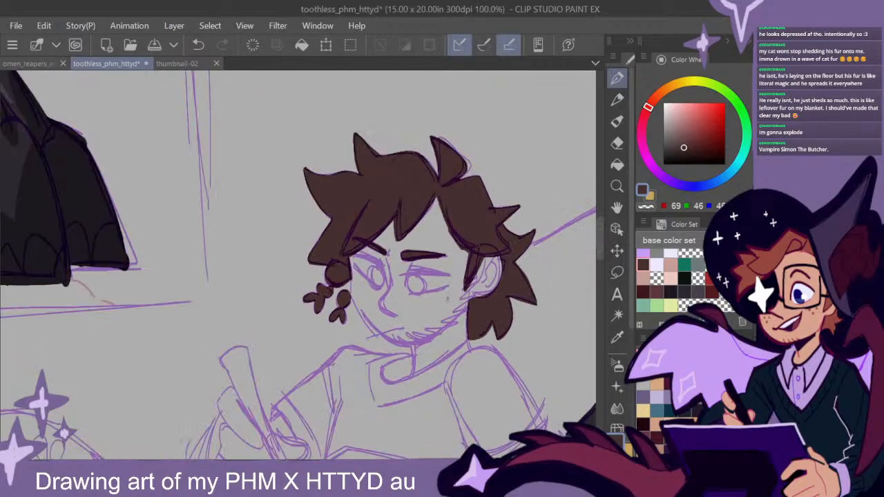
pyautogui.moveTo(459, 360); pyautogui.dragTo(438, 327)
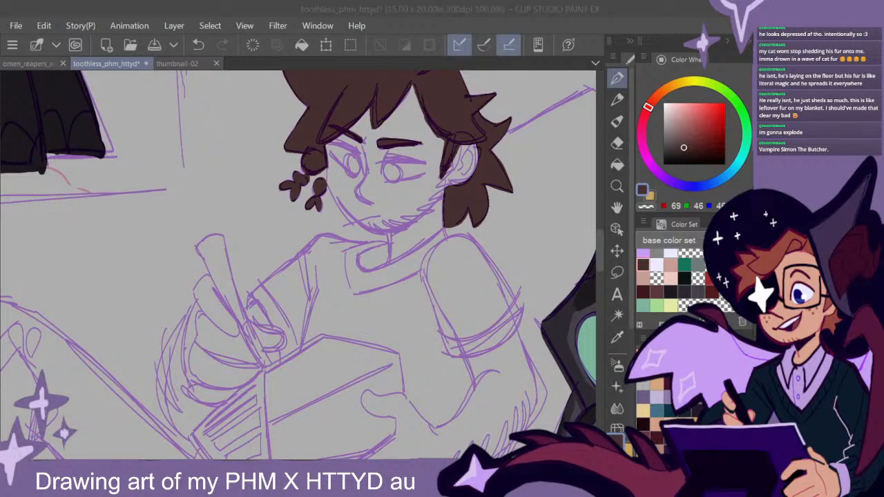
pyautogui.click(602, 256)
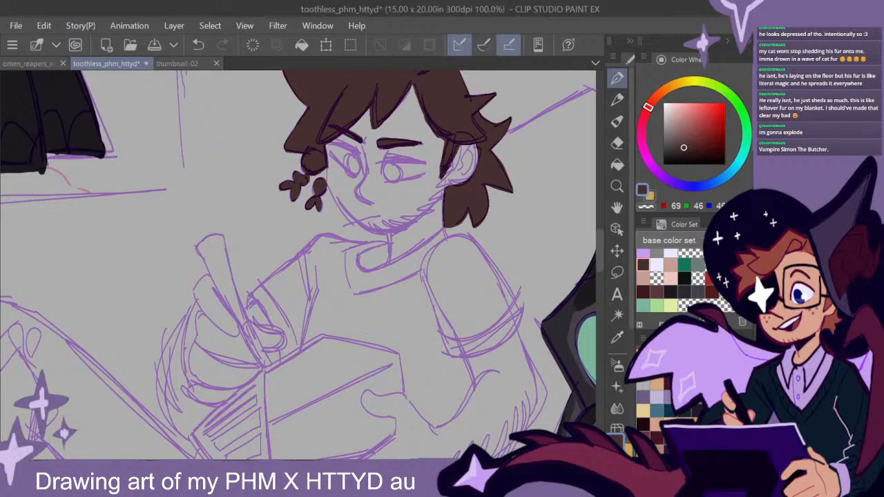
pyautogui.scroll(2, 408, 170)
pyautogui.moveTo(445, 201); pyautogui.dragTo(415, 249)
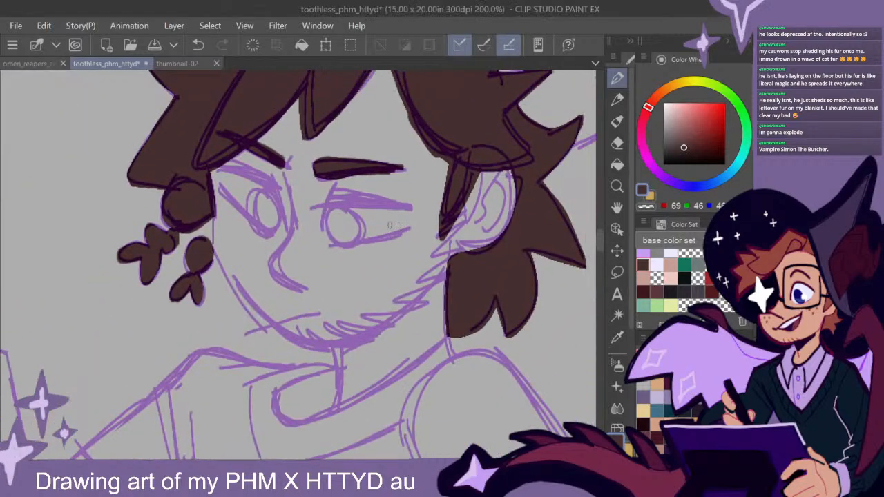
pyautogui.moveTo(271, 186); pyautogui.dragTo(222, 173)
pyautogui.moveTo(277, 196); pyautogui.dragTo(282, 223)
pyautogui.moveTo(275, 188)
pyautogui.mouseDown()
pyautogui.moveTo(224, 174)
pyautogui.moveTo(280, 196)
pyautogui.moveTo(229, 172)
pyautogui.moveTo(281, 191)
pyautogui.mouseUp()
pyautogui.moveTo(414, 207)
pyautogui.mouseDown()
pyautogui.moveTo(332, 201)
pyautogui.moveTo(413, 211)
pyautogui.moveTo(325, 205)
pyautogui.moveTo(318, 232)
pyautogui.mouseUp()
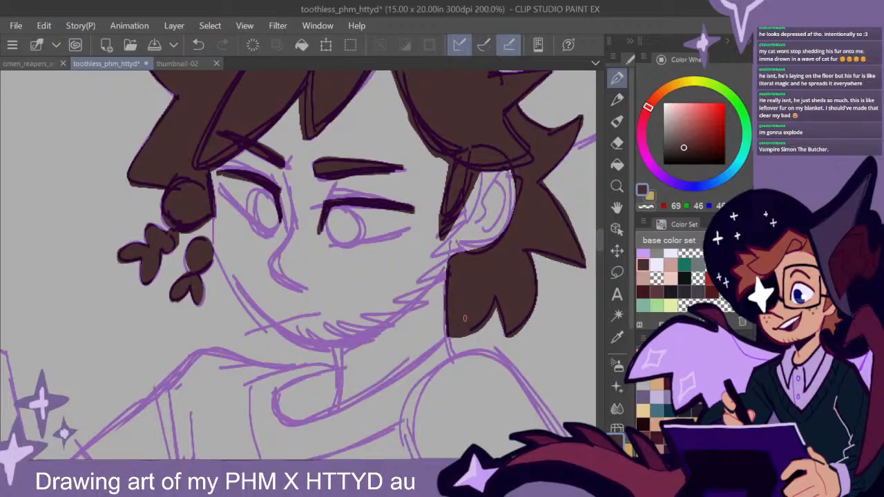
# - Examine the seated figure and the neighbouring sketches at a smaller scale
pyautogui.scroll(-2, 463, 321)
pyautogui.moveTo(495, 381); pyautogui.dragTo(429, 221)
pyautogui.moveTo(440, 376); pyautogui.dragTo(542, 359)
pyautogui.moveTo(390, 397); pyautogui.dragTo(535, 315)
pyautogui.scroll(-2, 497, 342)
pyautogui.moveTo(478, 350); pyautogui.dragTo(541, 486)
pyautogui.moveTo(476, 393); pyautogui.dragTo(283, 210)
pyautogui.moveTo(477, 358); pyautogui.dragTo(413, 374)
pyautogui.scroll(2, 382, 205)
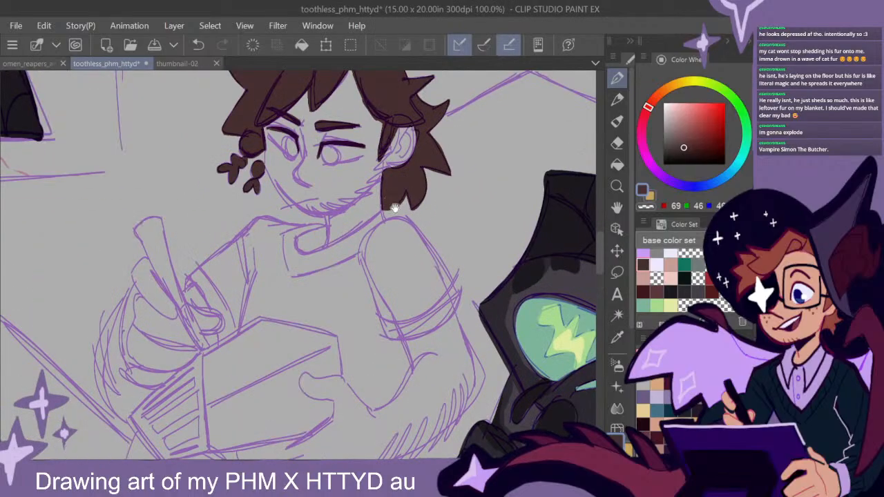
# - Draw dark brown beard stubble along the seated figure's jaw from chin to sideburn and save the file
pyautogui.moveTo(391, 205); pyautogui.dragTo(381, 243)
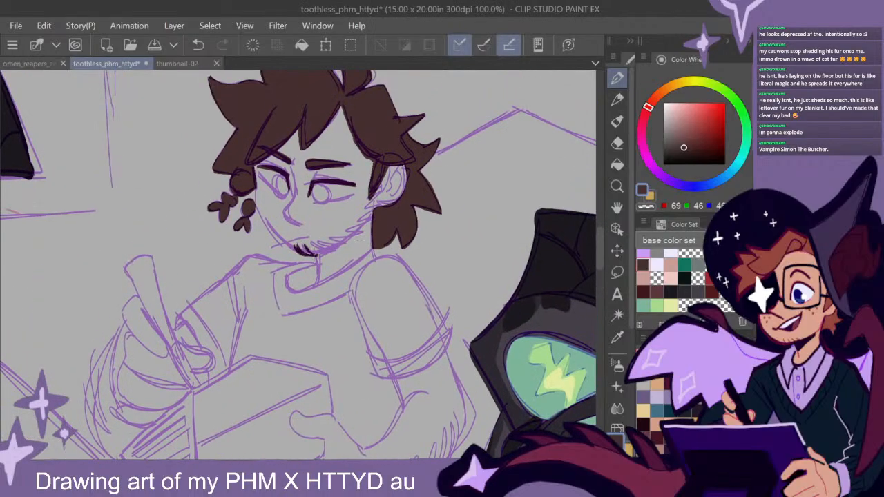
pyautogui.moveTo(318, 252)
pyautogui.mouseDown()
pyautogui.moveTo(365, 228)
pyautogui.moveTo(384, 182)
pyautogui.mouseUp()
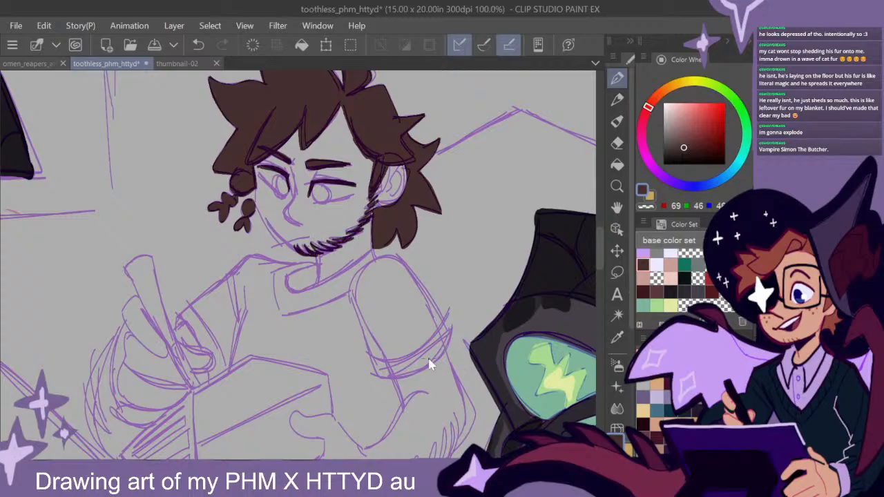
pyautogui.hotkey('ctrl', 's')
# - Draw short dark brown hair strokes along the outer edges of both of the seated figure's forearms
pyautogui.moveTo(453, 336); pyautogui.dragTo(512, 172)
pyautogui.moveTo(170, 174); pyautogui.dragTo(174, 265)
pyautogui.moveTo(154, 212); pyautogui.dragTo(171, 275)
pyautogui.moveTo(502, 297); pyautogui.dragTo(512, 252)
pyautogui.moveTo(492, 312); pyautogui.dragTo(505, 262)
pyautogui.moveTo(470, 337)
pyautogui.mouseDown()
pyautogui.moveTo(492, 276)
pyautogui.moveTo(477, 293)
pyautogui.mouseUp()
pyautogui.moveTo(434, 341); pyautogui.dragTo(462, 311)
pyautogui.moveTo(413, 349); pyautogui.dragTo(447, 316)
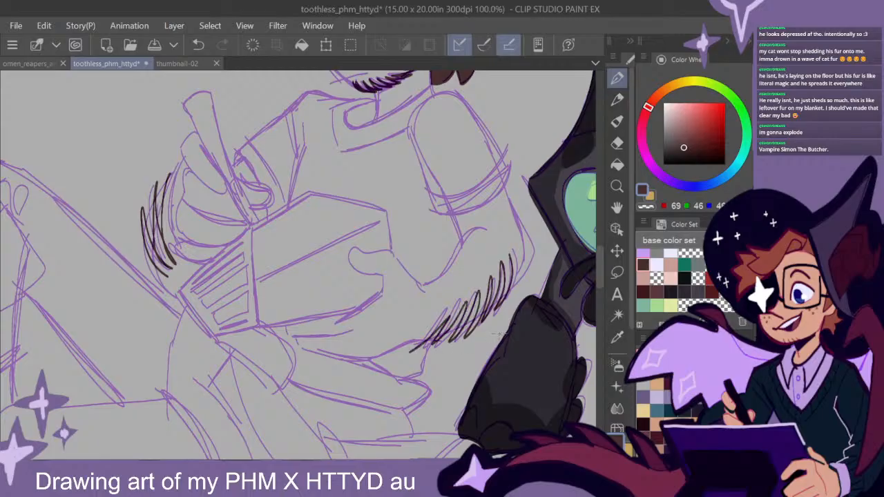
# - Lasso the mouth of the smiling figure beside the "Hey Buddy" note, adjust it with a transform and deselect it
pyautogui.scroll(-3, 498, 334)
pyautogui.moveTo(357, 428)
pyautogui.mouseDown()
pyautogui.moveTo(472, 253)
pyautogui.moveTo(482, 259)
pyautogui.mouseUp()
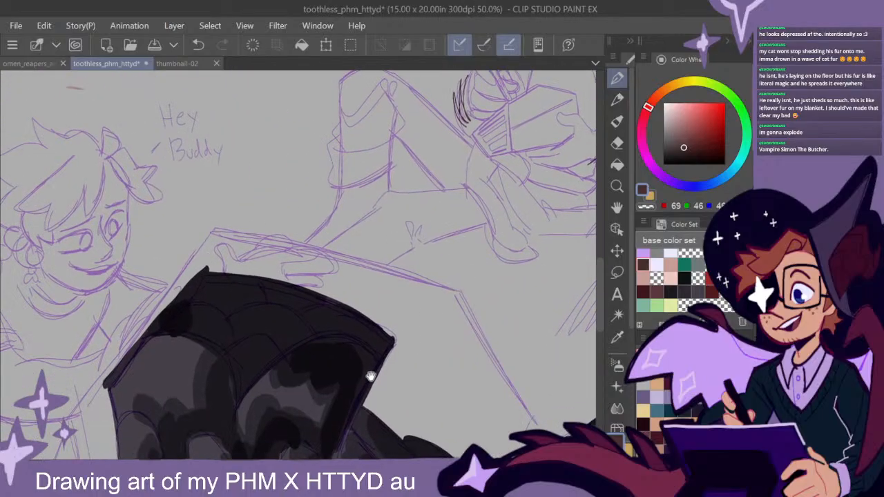
pyautogui.moveTo(370, 377); pyautogui.dragTo(518, 371)
pyautogui.moveTo(345, 283); pyautogui.dragTo(487, 331)
pyautogui.scroll(3, 397, 271)
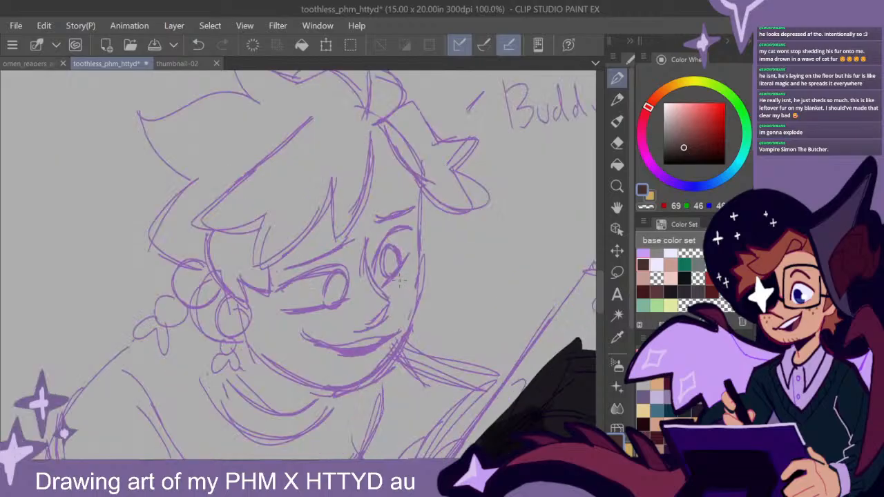
pyautogui.moveTo(443, 269); pyautogui.dragTo(443, 279)
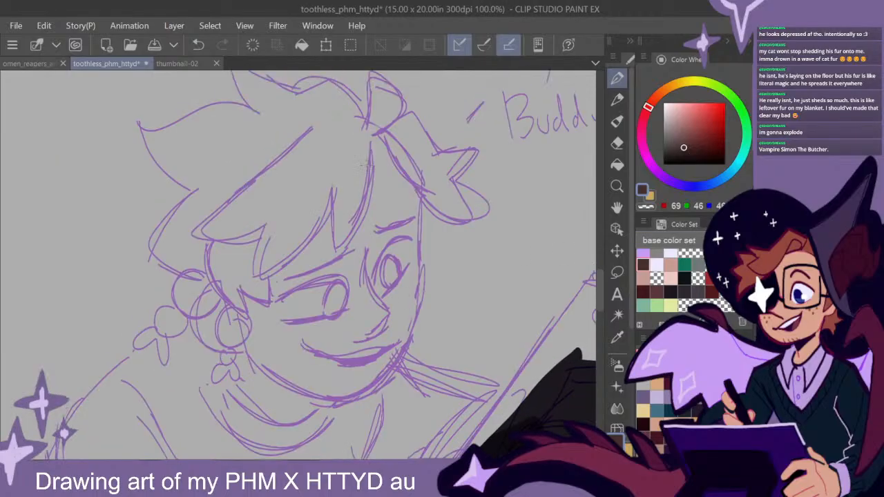
pyautogui.click(350, 44)
pyautogui.moveTo(382, 357)
pyautogui.mouseDown()
pyautogui.moveTo(411, 335)
pyautogui.moveTo(291, 337)
pyautogui.moveTo(381, 357)
pyautogui.mouseUp()
pyautogui.click(400, 398)
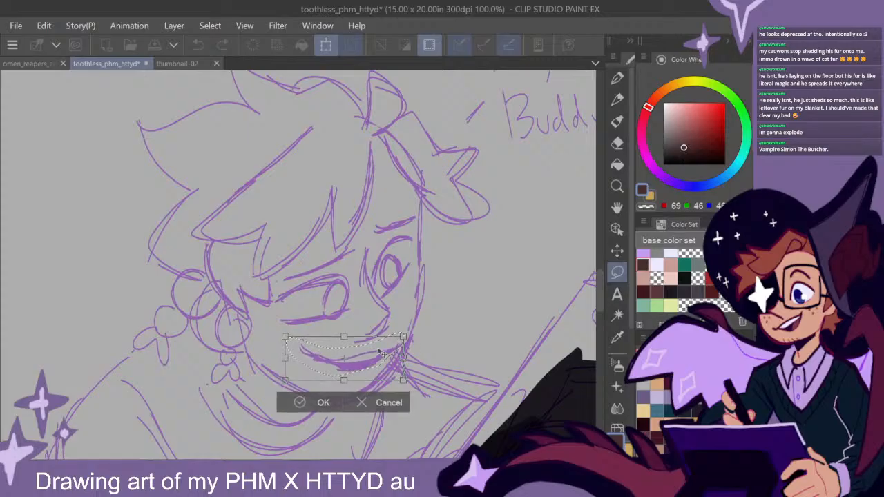
pyautogui.click(312, 404)
pyautogui.click(221, 401)
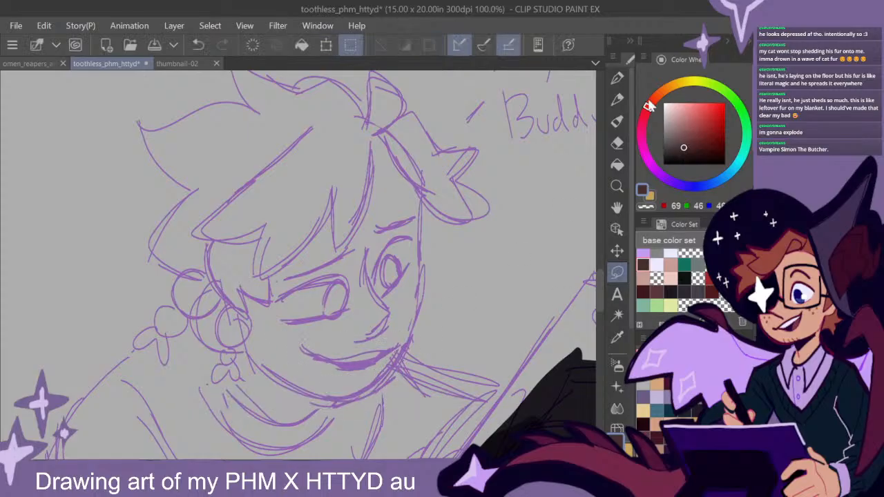
# - Draw dark brown beard stubble along the smiling figure's jaw from the chin up to the ear
pyautogui.click(617, 77)
pyautogui.moveTo(388, 368)
pyautogui.mouseDown()
pyautogui.moveTo(366, 397)
pyautogui.moveTo(346, 406)
pyautogui.moveTo(306, 402)
pyautogui.mouseUp()
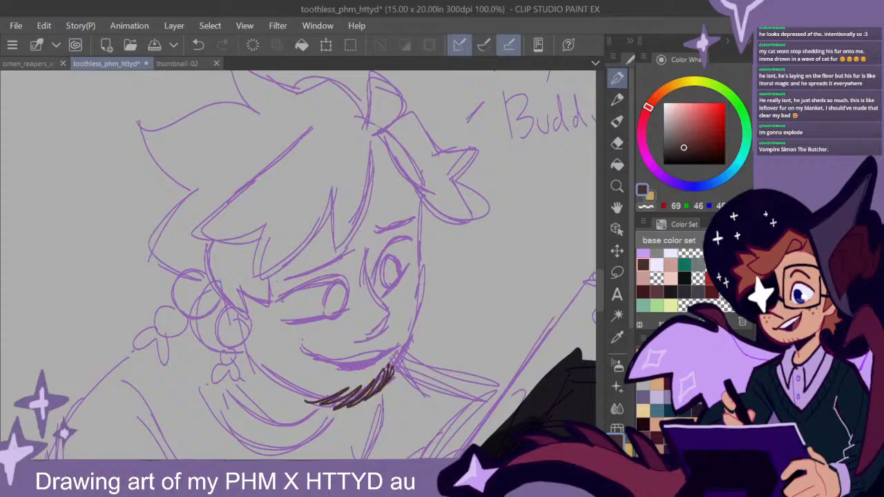
pyautogui.moveTo(251, 334)
pyautogui.mouseDown()
pyautogui.moveTo(249, 366)
pyautogui.moveTo(264, 373)
pyautogui.mouseUp()
pyautogui.moveTo(338, 394)
pyautogui.mouseDown()
pyautogui.moveTo(308, 400)
pyautogui.moveTo(260, 374)
pyautogui.moveTo(248, 331)
pyautogui.mouseUp()
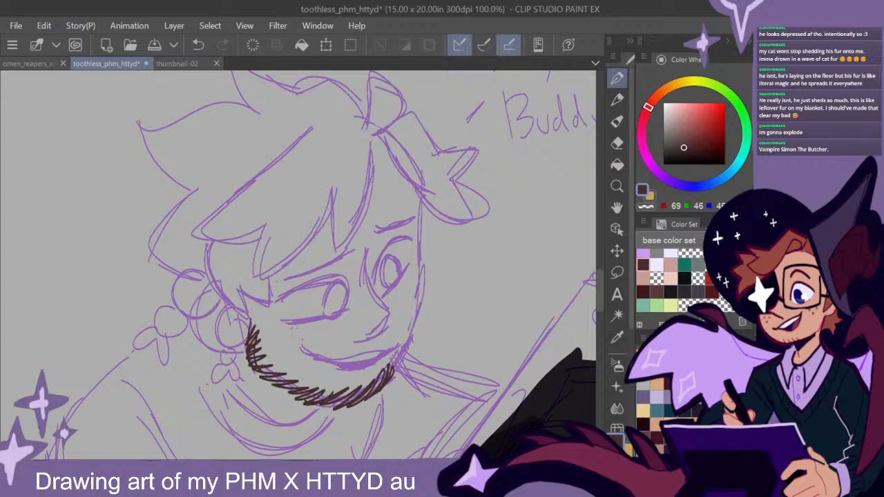
# - Paint both of the smiling figure's eyebrows in dark brown
pyautogui.moveTo(462, 287); pyautogui.dragTo(463, 308)
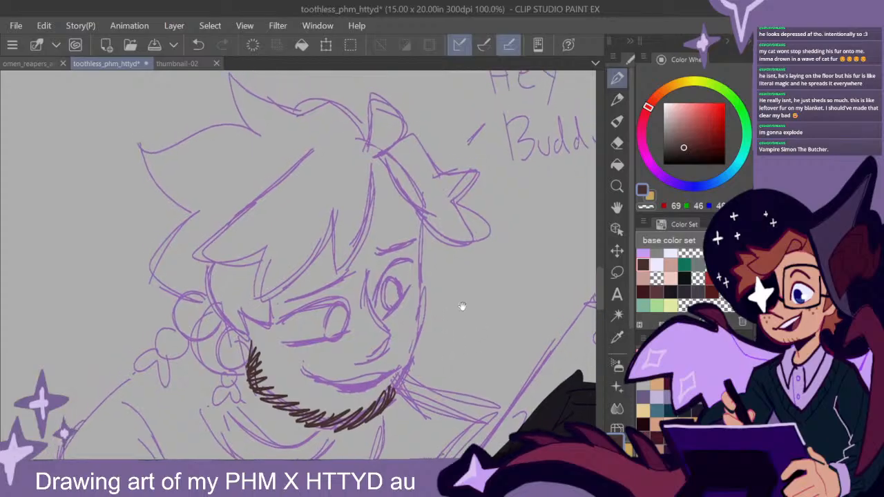
pyautogui.moveTo(354, 265); pyautogui.dragTo(290, 301)
pyautogui.moveTo(357, 261); pyautogui.dragTo(290, 300)
pyautogui.moveTo(376, 253); pyautogui.dragTo(414, 241)
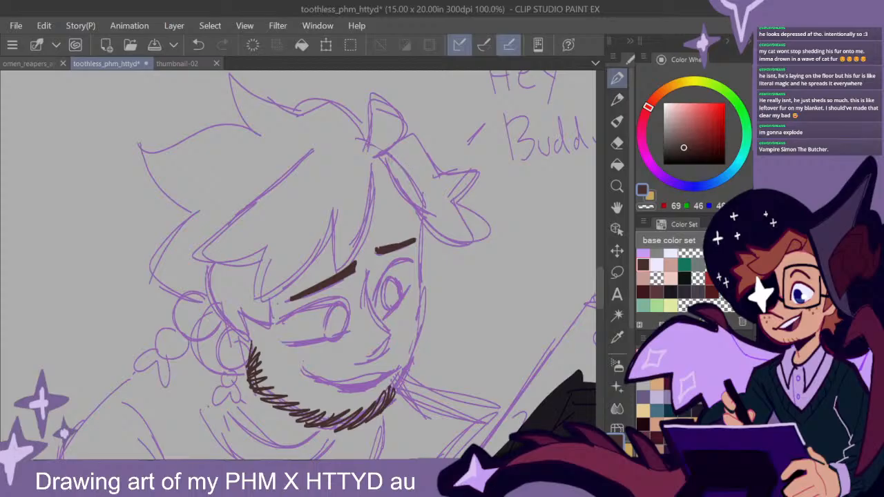
# - Outline the smiling figure's upright hair tuft and fill it in with solid dark brown strokes
pyautogui.moveTo(407, 129); pyautogui.dragTo(380, 155)
pyautogui.moveTo(373, 94)
pyautogui.mouseDown()
pyautogui.moveTo(403, 123)
pyautogui.moveTo(366, 163)
pyautogui.mouseUp()
pyautogui.moveTo(373, 135)
pyautogui.mouseDown()
pyautogui.moveTo(376, 111)
pyautogui.moveTo(390, 135)
pyautogui.moveTo(385, 107)
pyautogui.moveTo(371, 164)
pyautogui.moveTo(412, 141)
pyautogui.moveTo(369, 168)
pyautogui.mouseUp()
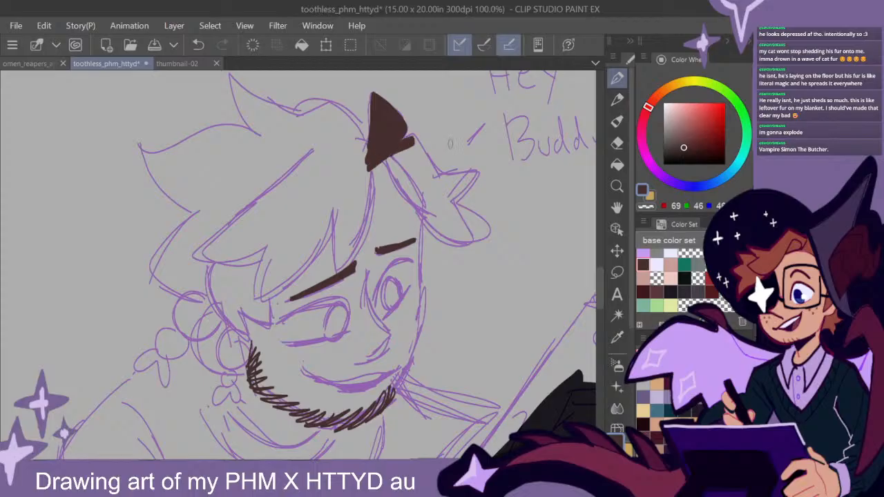
# - Outline the smiling figure's spiky side hair and the first fringe strand in dark brown
pyautogui.moveTo(413, 142)
pyautogui.mouseDown()
pyautogui.moveTo(441, 185)
pyautogui.moveTo(476, 174)
pyautogui.moveTo(449, 206)
pyautogui.mouseUp()
pyautogui.moveTo(475, 172)
pyautogui.mouseDown()
pyautogui.moveTo(450, 205)
pyautogui.moveTo(473, 243)
pyautogui.moveTo(450, 244)
pyautogui.moveTo(369, 167)
pyautogui.moveTo(354, 243)
pyautogui.moveTo(330, 271)
pyautogui.mouseUp()
pyautogui.moveTo(332, 211)
pyautogui.mouseDown()
pyautogui.moveTo(330, 265)
pyautogui.moveTo(355, 263)
pyautogui.mouseUp()
pyautogui.moveTo(372, 174); pyautogui.dragTo(359, 235)
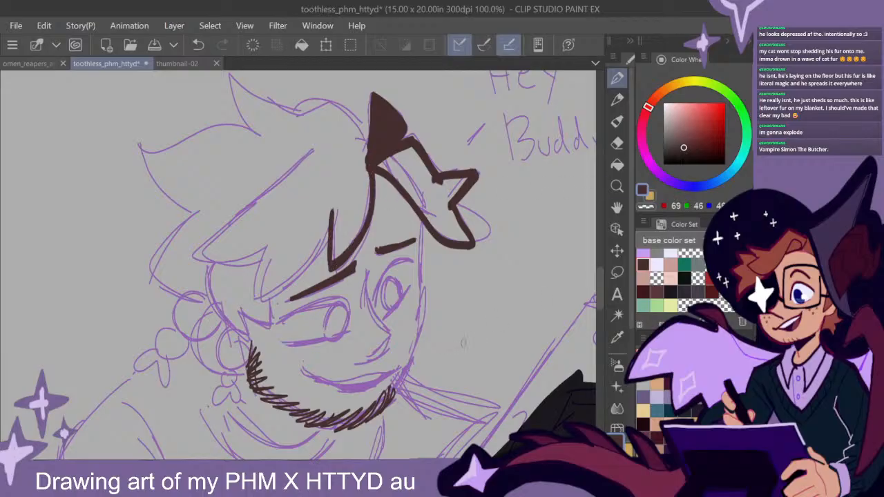
# - Undo the smiling figure's hair strokes back to the tuft's outline, and redo them all
pyautogui.hotkey('ctrl', 'z')
pyautogui.hotkey('ctrl', 'z')
pyautogui.hotkey('ctrl', 'z')
pyautogui.hotkey('ctrl', 'z')
pyautogui.hotkey('ctrl', 'z')
pyautogui.hotkey('ctrl', 'z')
pyautogui.hotkey('ctrl', 'z')
pyautogui.hotkey('ctrl', 'z')
pyautogui.hotkey('ctrl', 'z')
pyautogui.hotkey('ctrl', 'z')
pyautogui.click(770, 180)
pyautogui.hotkey('ctrl', 'z')
pyautogui.hotkey('ctrl', 'z')
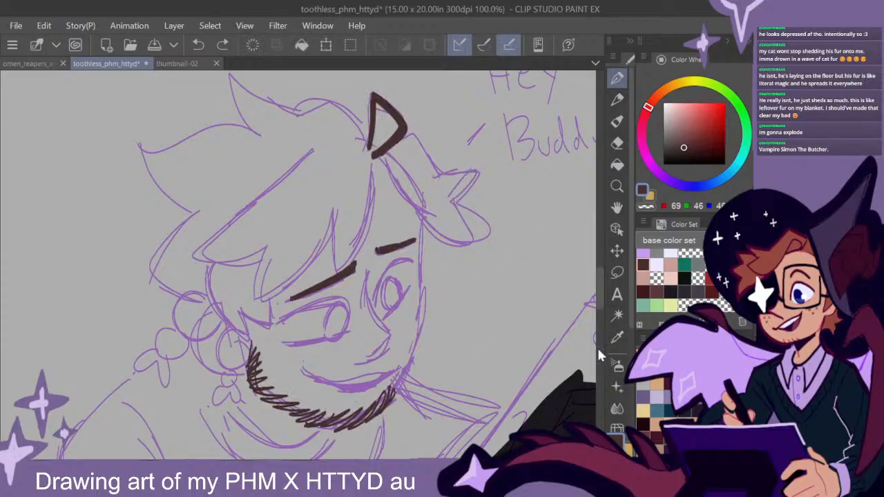
pyautogui.hotkey('ctrl', 'y')
pyautogui.hotkey('ctrl', 'y')
pyautogui.hotkey('ctrl', 'y')
pyautogui.hotkey('ctrl', 'y')
pyautogui.hotkey('ctrl', 'y')
pyautogui.hotkey('ctrl', 'y')
pyautogui.hotkey('ctrl', 'y')
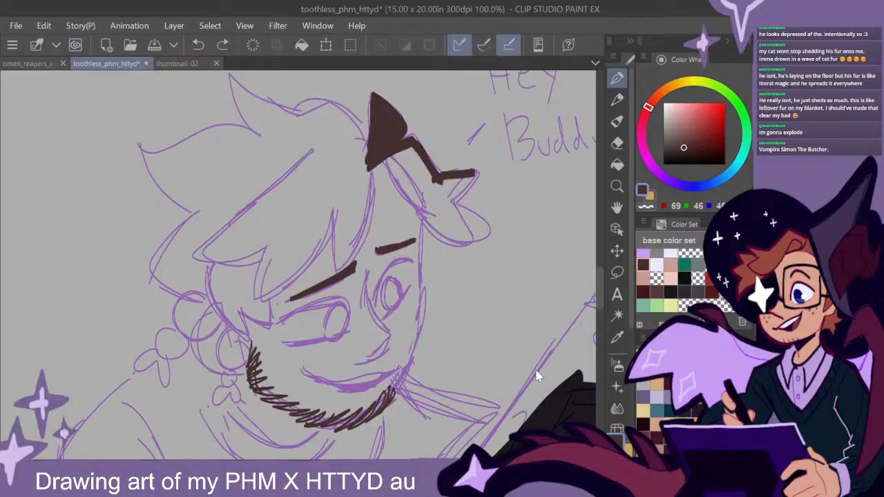
pyautogui.hotkey('ctrl', 'y')
pyautogui.hotkey('ctrl', 'y')
pyautogui.hotkey('ctrl', 'y')
pyautogui.hotkey('ctrl', 'y')
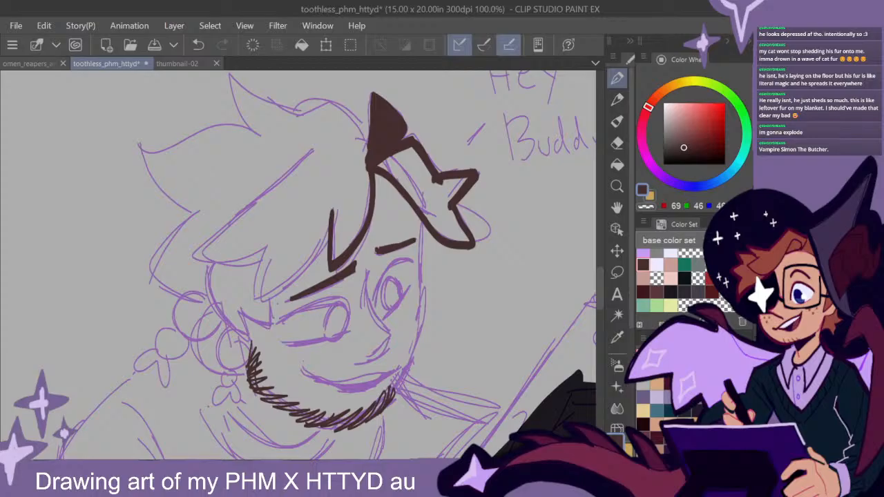
pyautogui.scroll(-4, 570, 290)
pyautogui.moveTo(536, 314); pyautogui.dragTo(387, 330)
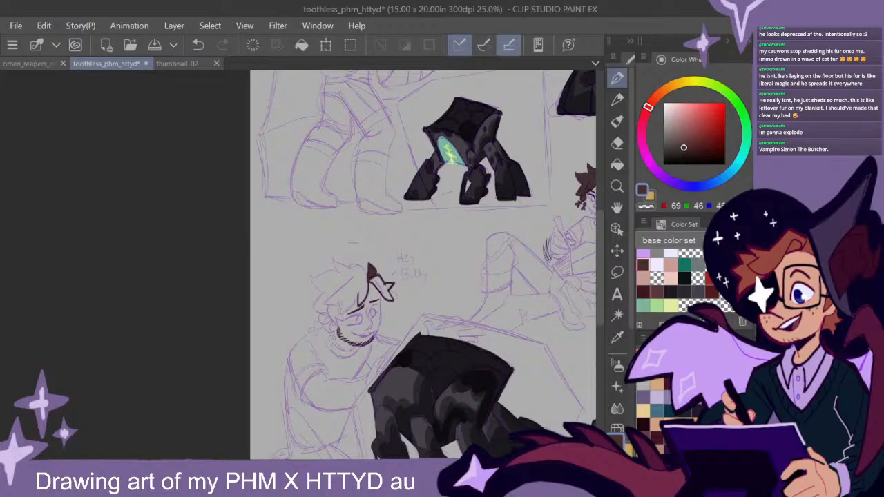
pyautogui.scroll(3, 363, 313)
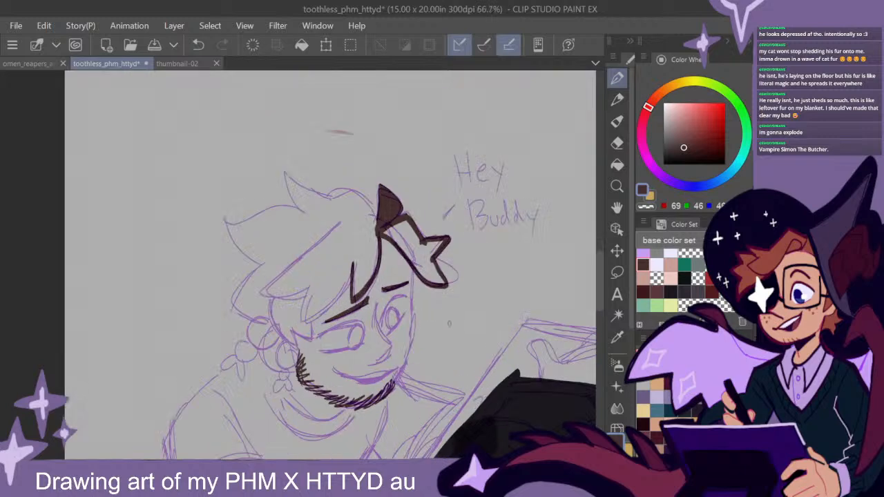
# - Outline the smiling figure's remaining fringe strands in dark brown, from the forehead down to the pointed lock at the temple
pyautogui.scroll(2, 449, 323)
pyautogui.scroll(-1, 449, 324)
pyautogui.moveTo(429, 332); pyautogui.dragTo(493, 341)
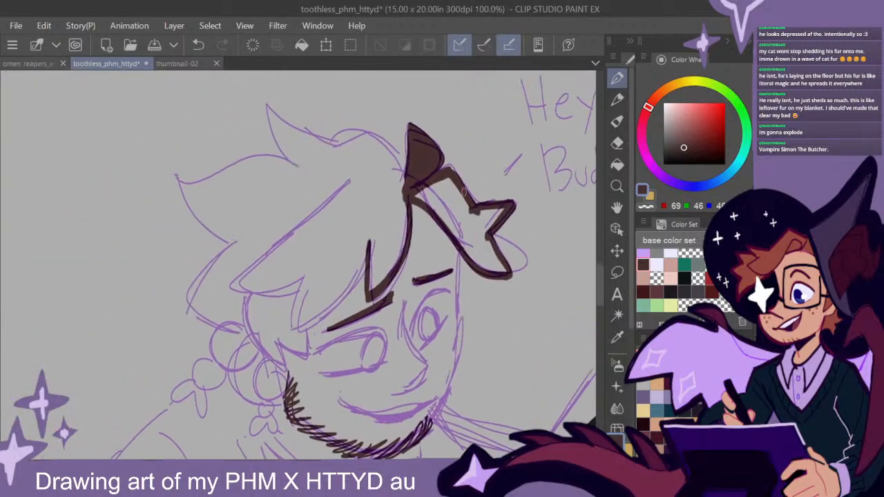
pyautogui.moveTo(406, 202)
pyautogui.mouseDown()
pyautogui.moveTo(393, 266)
pyautogui.moveTo(404, 211)
pyautogui.moveTo(388, 282)
pyautogui.mouseUp()
pyautogui.moveTo(369, 245)
pyautogui.mouseDown()
pyautogui.moveTo(314, 319)
pyautogui.moveTo(307, 353)
pyautogui.moveTo(275, 338)
pyautogui.moveTo(282, 370)
pyautogui.moveTo(252, 333)
pyautogui.moveTo(261, 393)
pyautogui.moveTo(278, 376)
pyautogui.moveTo(260, 370)
pyautogui.moveTo(272, 380)
pyautogui.moveTo(270, 373)
pyautogui.mouseUp()
pyautogui.moveTo(377, 339); pyautogui.dragTo(393, 310)
# - Paint the smiling figure's two small braids in solid dark brown, including their rounded segments and split ends
pyautogui.moveTo(293, 340)
pyautogui.mouseDown()
pyautogui.moveTo(300, 359)
pyautogui.moveTo(299, 349)
pyautogui.moveTo(275, 400)
pyautogui.moveTo(289, 399)
pyautogui.moveTo(295, 374)
pyautogui.mouseUp()
pyautogui.moveTo(259, 298)
pyautogui.mouseDown()
pyautogui.moveTo(239, 295)
pyautogui.moveTo(250, 340)
pyautogui.moveTo(274, 318)
pyautogui.mouseUp()
pyautogui.moveTo(227, 336)
pyautogui.mouseDown()
pyautogui.moveTo(248, 292)
pyautogui.moveTo(240, 337)
pyautogui.moveTo(248, 307)
pyautogui.moveTo(261, 339)
pyautogui.moveTo(266, 297)
pyautogui.moveTo(258, 326)
pyautogui.moveTo(249, 302)
pyautogui.moveTo(265, 322)
pyautogui.moveTo(218, 334)
pyautogui.moveTo(223, 355)
pyautogui.moveTo(268, 324)
pyautogui.moveTo(255, 342)
pyautogui.mouseUp()
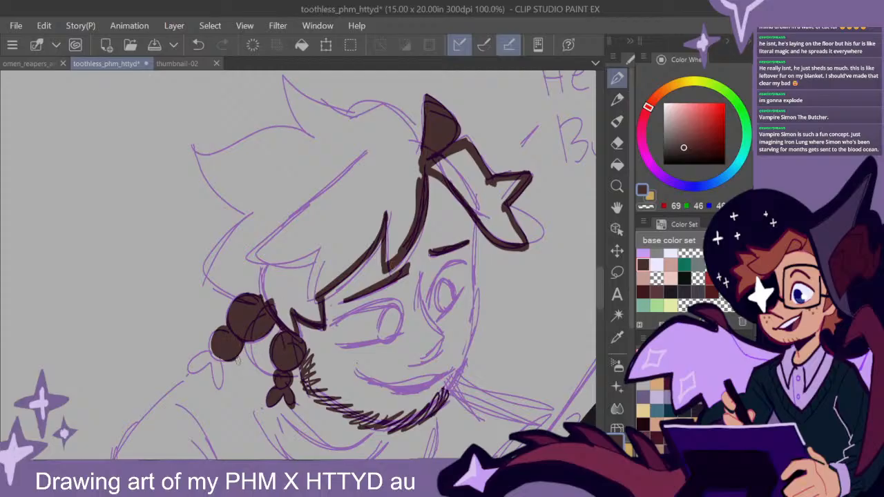
pyautogui.moveTo(216, 351)
pyautogui.mouseDown()
pyautogui.moveTo(191, 365)
pyautogui.moveTo(217, 354)
pyautogui.moveTo(220, 391)
pyautogui.moveTo(219, 359)
pyautogui.moveTo(213, 377)
pyautogui.mouseUp()
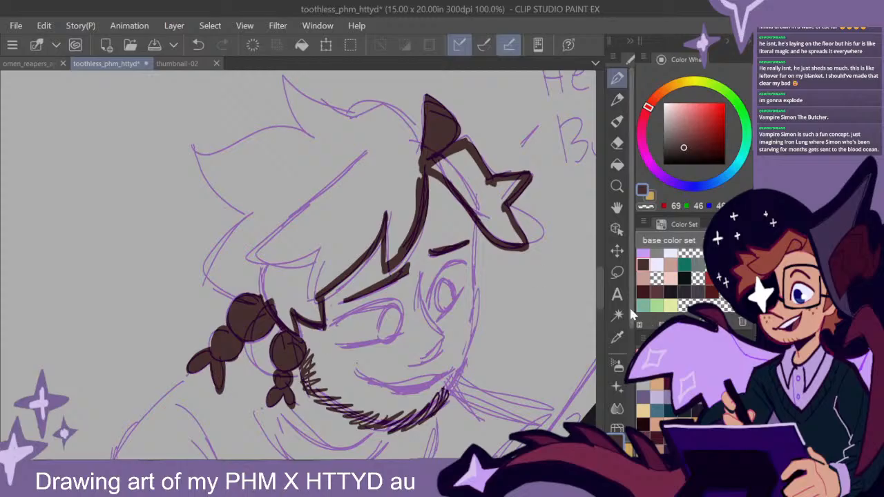
# - Outline the spiky crown and back of the smiling figure's hair in dark brown and flood-fill the enclosed hair areas
pyautogui.scroll(2, 567, 281)
pyautogui.moveTo(423, 195)
pyautogui.mouseDown()
pyautogui.moveTo(409, 173)
pyautogui.moveTo(350, 168)
pyautogui.moveTo(305, 146)
pyautogui.moveTo(298, 168)
pyautogui.moveTo(319, 195)
pyautogui.mouseUp()
pyautogui.moveTo(282, 131)
pyautogui.mouseDown()
pyautogui.moveTo(305, 187)
pyautogui.moveTo(280, 179)
pyautogui.moveTo(217, 205)
pyautogui.moveTo(194, 202)
pyautogui.moveTo(218, 245)
pyautogui.moveTo(250, 266)
pyautogui.moveTo(223, 275)
pyautogui.moveTo(204, 325)
pyautogui.moveTo(239, 349)
pyautogui.mouseUp()
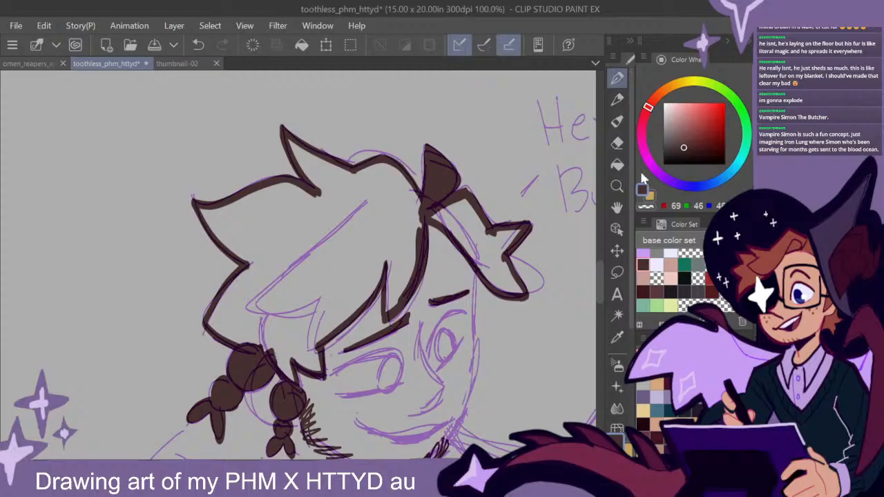
pyautogui.click(617, 164)
pyautogui.click(411, 225)
pyautogui.click(487, 232)
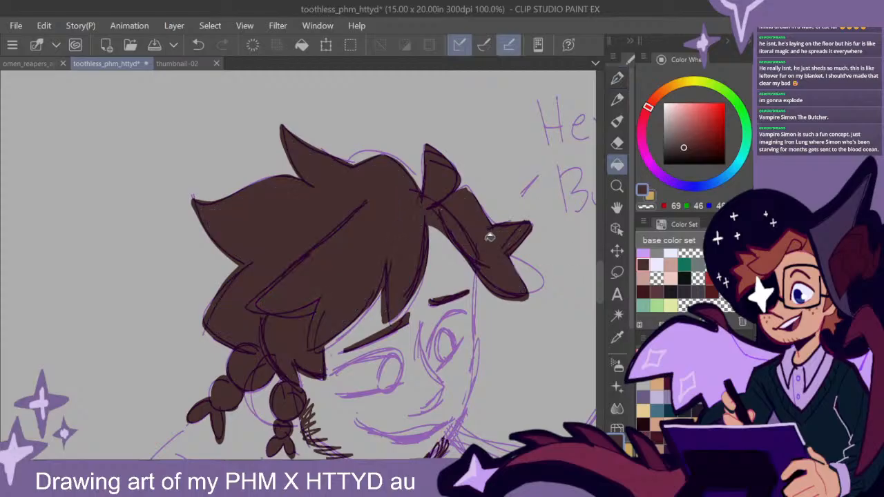
pyautogui.press('p')
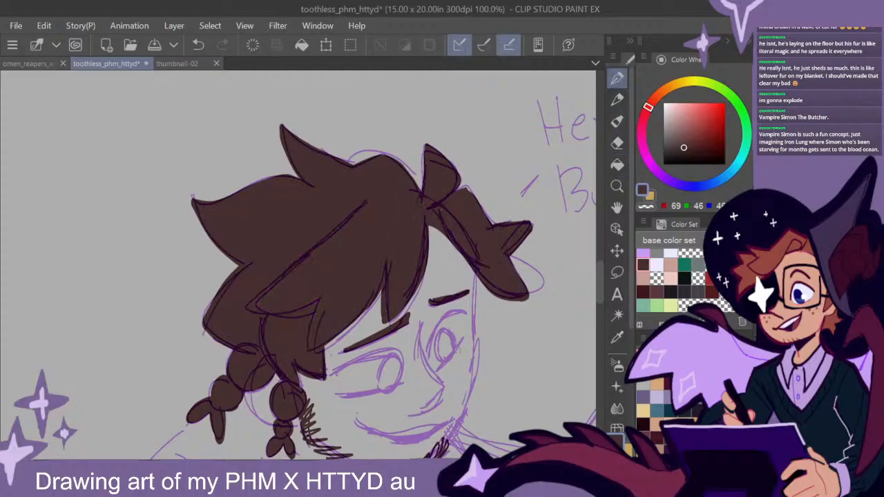
# - Examine the smiling figure's filled hair at different zoom levels alongside the neighbouring sketches
pyautogui.scroll(-1, 455, 354)
pyautogui.moveTo(517, 394); pyautogui.dragTo(406, 190)
pyautogui.moveTo(470, 269); pyautogui.dragTo(518, 308)
pyautogui.scroll(-1, 493, 341)
pyautogui.scroll(-1, 496, 342)
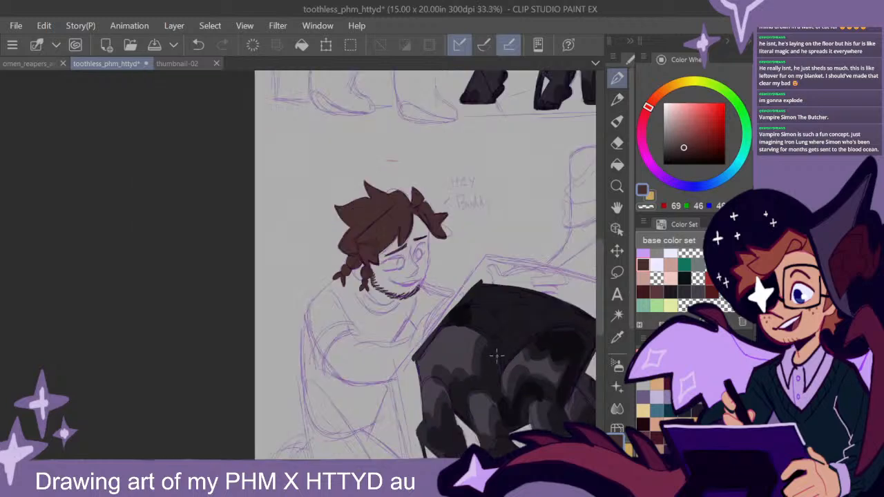
pyautogui.scroll(1, 497, 363)
pyautogui.moveTo(506, 369); pyautogui.dragTo(392, 382)
pyautogui.scroll(-1, 486, 375)
pyautogui.moveTo(486, 375); pyautogui.dragTo(415, 310)
pyautogui.moveTo(475, 293); pyautogui.dragTo(479, 330)
pyautogui.moveTo(441, 254); pyautogui.dragTo(460, 345)
pyautogui.moveTo(492, 300); pyautogui.dragTo(468, 323)
pyautogui.moveTo(373, 355); pyautogui.dragTo(512, 331)
# - Try a dark brown tuft of loose hair behind the smiling figure's braids, and undo its strokes
pyautogui.scroll(3, 299, 279)
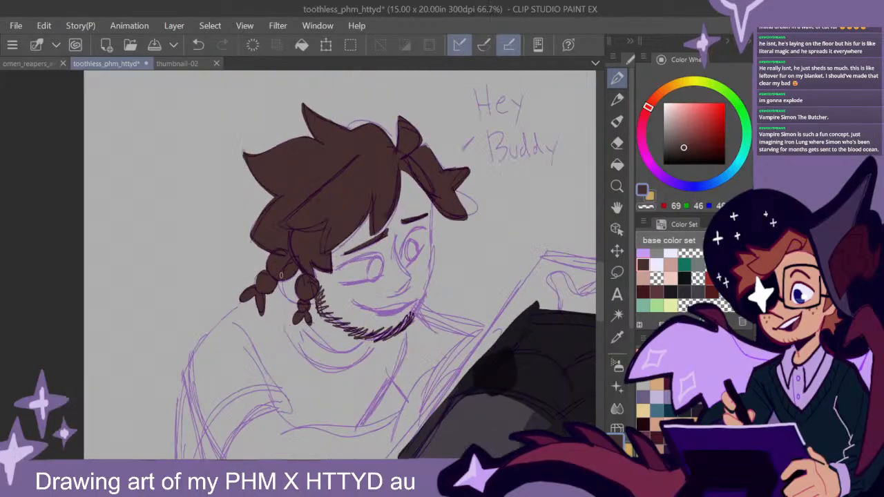
pyautogui.moveTo(314, 229)
pyautogui.mouseDown()
pyautogui.moveTo(272, 236)
pyautogui.moveTo(280, 245)
pyautogui.moveTo(258, 277)
pyautogui.moveTo(272, 292)
pyautogui.moveTo(279, 247)
pyautogui.mouseUp()
pyautogui.moveTo(274, 212)
pyautogui.mouseDown()
pyautogui.moveTo(304, 230)
pyautogui.moveTo(306, 254)
pyautogui.moveTo(276, 290)
pyautogui.moveTo(260, 283)
pyautogui.moveTo(282, 247)
pyautogui.moveTo(262, 279)
pyautogui.moveTo(269, 272)
pyautogui.moveTo(276, 283)
pyautogui.moveTo(307, 234)
pyautogui.moveTo(275, 218)
pyautogui.moveTo(286, 243)
pyautogui.moveTo(275, 229)
pyautogui.mouseUp()
pyautogui.scroll(-2, 468, 335)
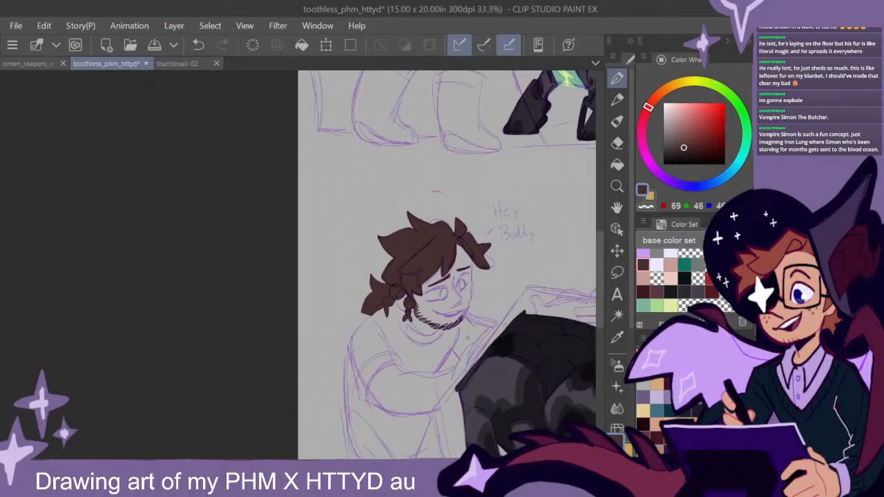
pyautogui.scroll(2, 489, 357)
pyautogui.hotkey('ctrl', 'z')
pyautogui.hotkey('ctrl', 'z')
pyautogui.hotkey('ctrl', 'z')
pyautogui.hotkey('ctrl', 'z')
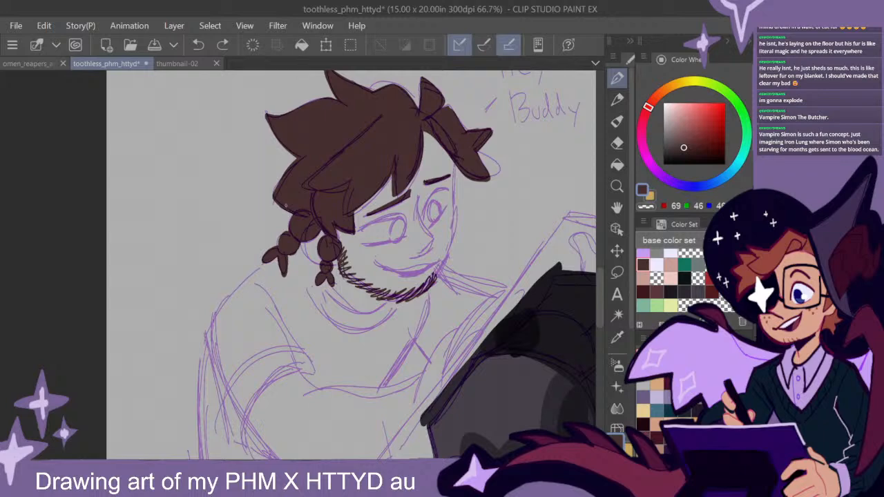
# - Paint a spiky dark brown tuft of hair behind the smiling figure's outer braid
pyautogui.moveTo(285, 208)
pyautogui.mouseDown()
pyautogui.moveTo(248, 240)
pyautogui.moveTo(277, 246)
pyautogui.moveTo(269, 224)
pyautogui.moveTo(278, 222)
pyautogui.moveTo(253, 240)
pyautogui.moveTo(283, 244)
pyautogui.moveTo(286, 254)
pyautogui.moveTo(298, 190)
pyautogui.moveTo(291, 218)
pyautogui.moveTo(268, 208)
pyautogui.moveTo(285, 219)
pyautogui.moveTo(281, 237)
pyautogui.moveTo(250, 241)
pyautogui.mouseUp()
pyautogui.scroll(-2, 443, 305)
pyautogui.moveTo(510, 357); pyautogui.dragTo(347, 257)
pyautogui.moveTo(542, 347); pyautogui.dragTo(360, 326)
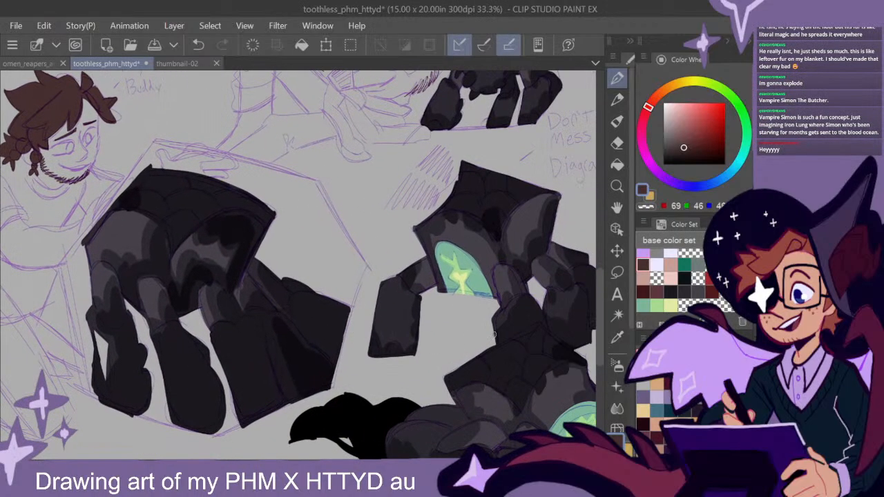
pyautogui.scroll(-1, 510, 329)
pyautogui.scroll(-2, 510, 329)
pyautogui.moveTo(467, 277); pyautogui.dragTo(443, 294)
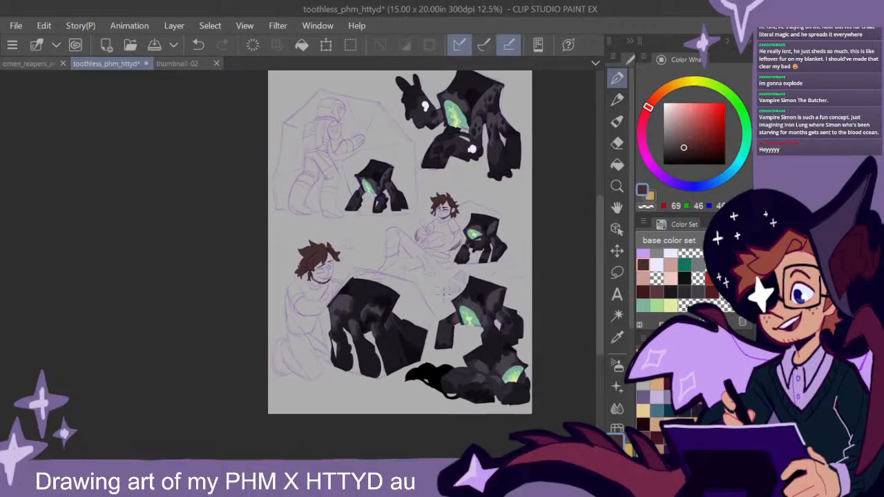
# - Paint both irises of the seated, writing figure in dark teal green from the base color set
pyautogui.scroll(2, 461, 297)
pyautogui.moveTo(459, 158); pyautogui.dragTo(429, 238)
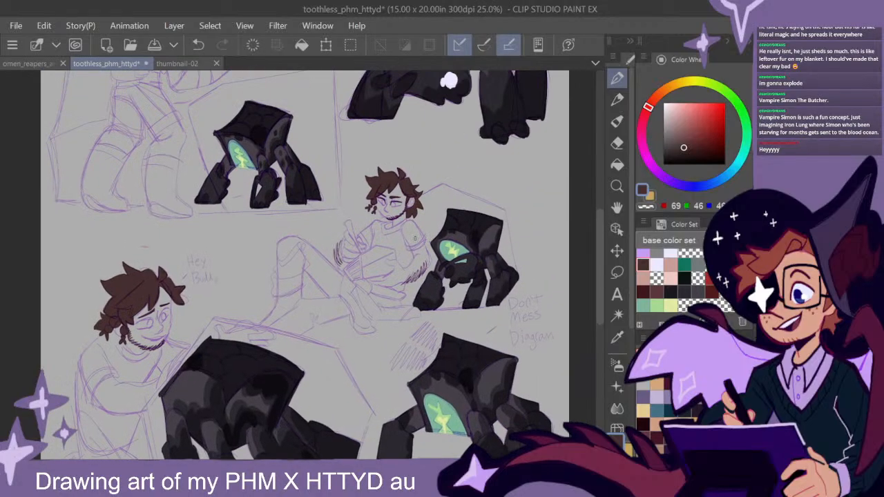
pyautogui.scroll(4, 408, 234)
pyautogui.moveTo(400, 175); pyautogui.dragTo(403, 218)
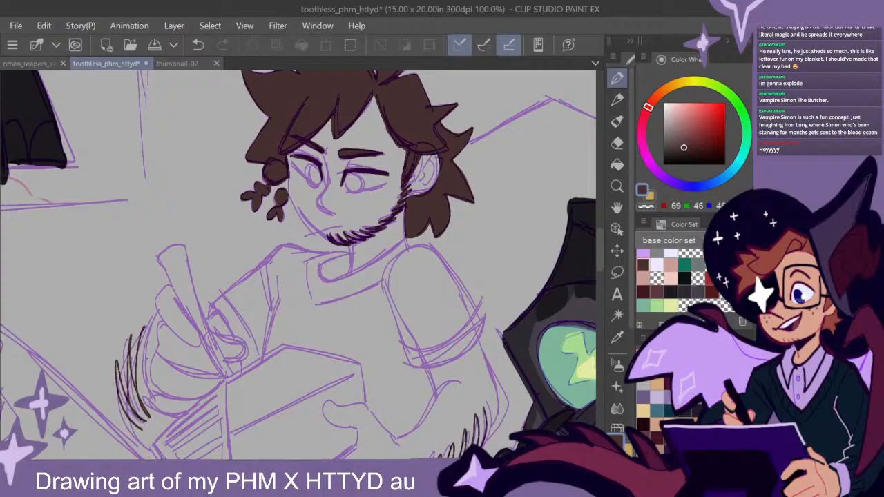
pyautogui.click(684, 265)
pyautogui.moveTo(357, 188); pyautogui.dragTo(353, 189)
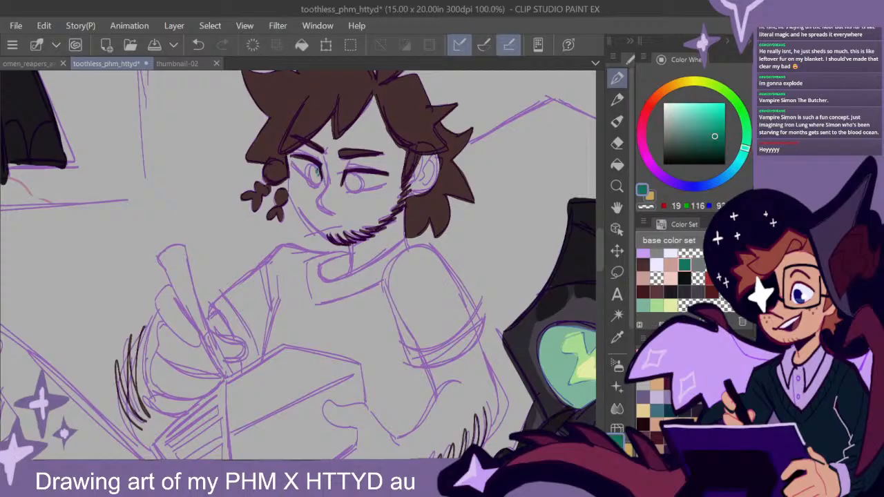
pyautogui.moveTo(313, 168); pyautogui.dragTo(314, 179)
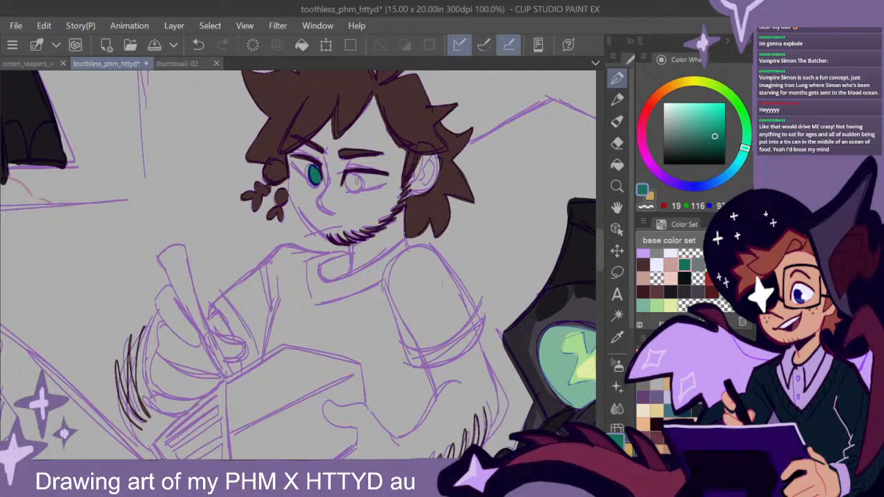
pyautogui.moveTo(355, 178)
pyautogui.mouseDown()
pyautogui.moveTo(348, 182)
pyautogui.moveTo(358, 181)
pyautogui.mouseUp()
pyautogui.moveTo(599, 248); pyautogui.dragTo(600, 244)
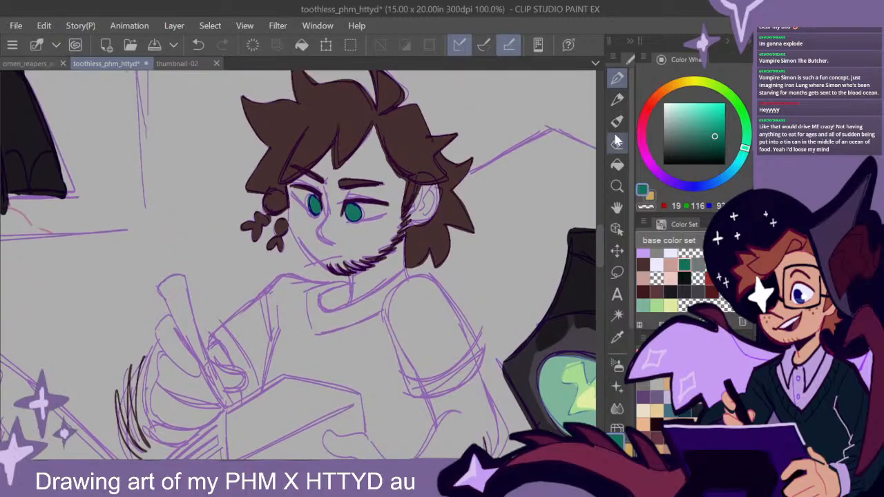
# - Examine the seated figure's coloured eyes both close up and within the surrounding page
pyautogui.scroll(-4, 452, 249)
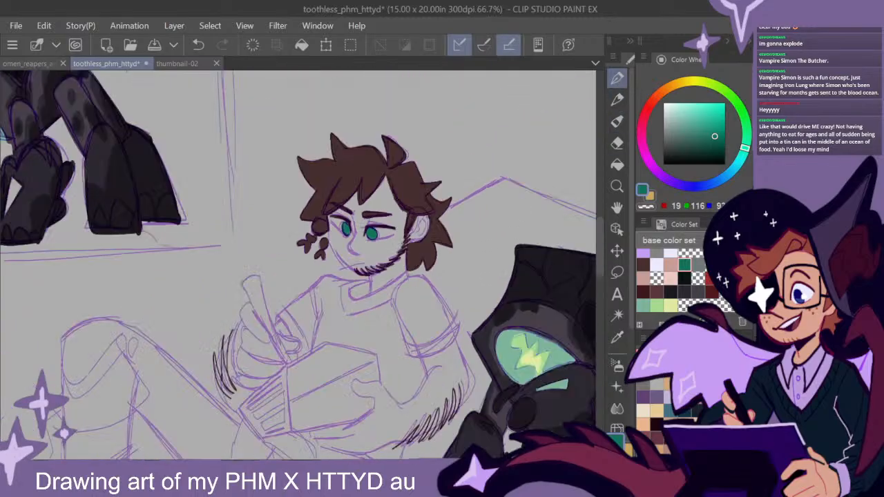
pyautogui.moveTo(478, 351); pyautogui.dragTo(434, 274)
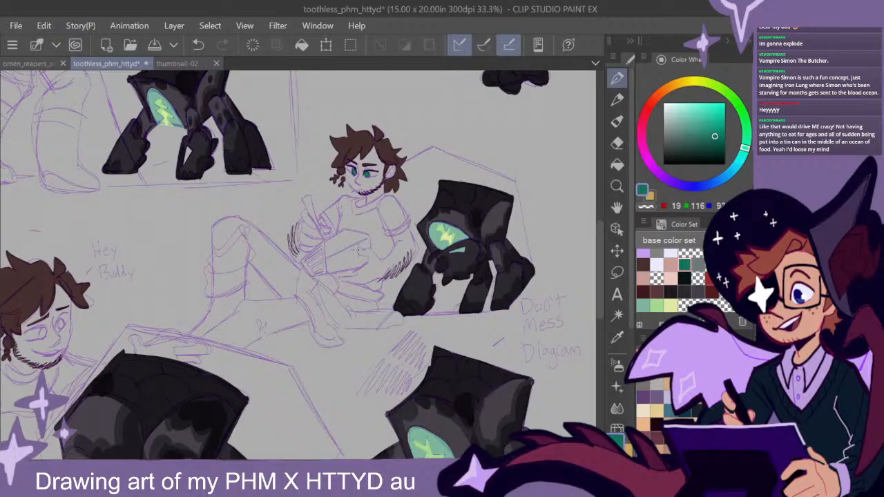
pyautogui.moveTo(599, 249); pyautogui.dragTo(599, 250)
pyautogui.moveTo(350, 340); pyautogui.dragTo(452, 303)
pyautogui.moveTo(393, 328); pyautogui.dragTo(369, 336)
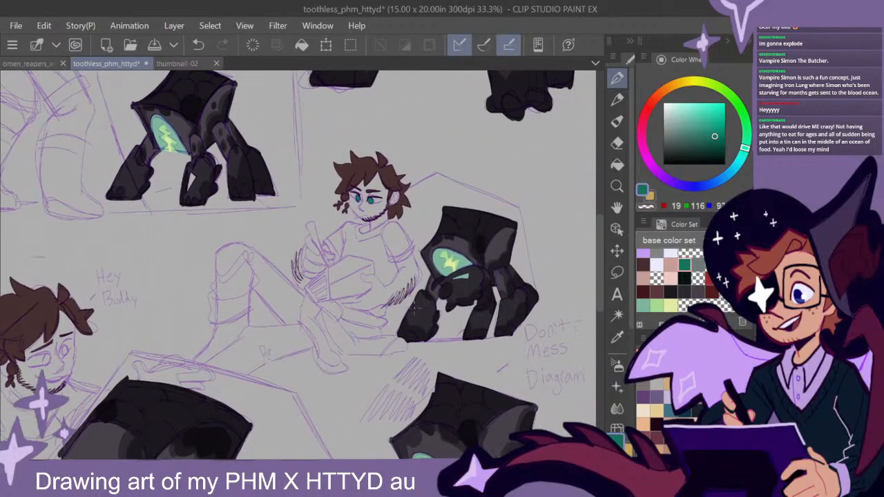
pyautogui.scroll(2, 372, 205)
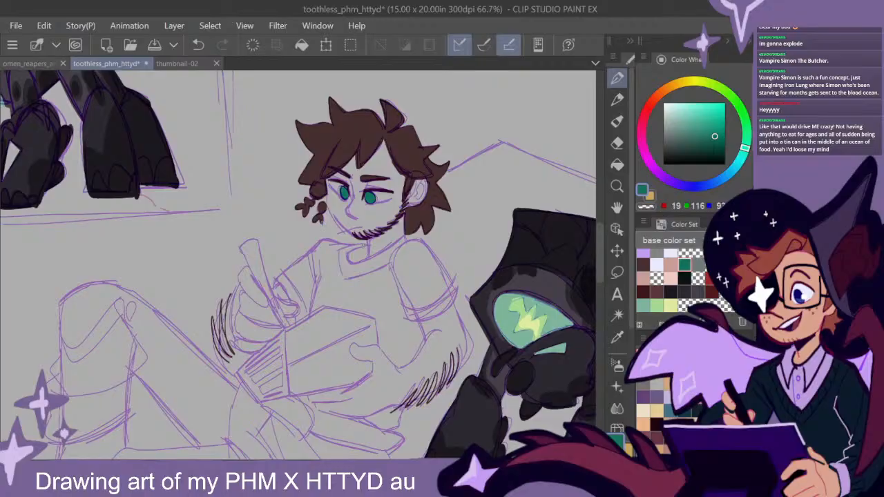
pyautogui.moveTo(598, 255); pyautogui.dragTo(598, 259)
# - Paint both of the smiling figure's irises in the same dark teal green
pyautogui.moveTo(380, 286); pyautogui.dragTo(553, 226)
pyautogui.moveTo(283, 298); pyautogui.dragTo(528, 188)
pyautogui.moveTo(303, 254); pyautogui.dragTo(463, 179)
pyautogui.scroll(2, 333, 253)
pyautogui.moveTo(336, 263); pyautogui.dragTo(376, 239)
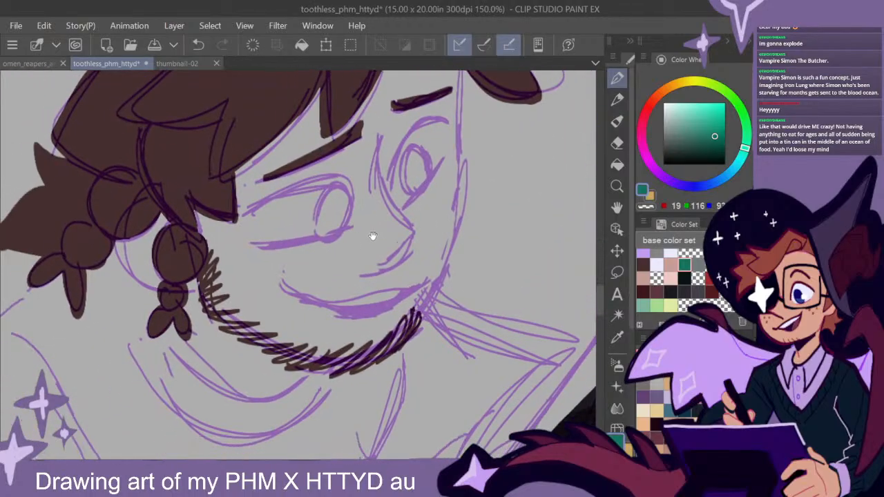
pyautogui.moveTo(346, 212)
pyautogui.mouseDown()
pyautogui.moveTo(345, 191)
pyautogui.moveTo(324, 189)
pyautogui.moveTo(316, 235)
pyautogui.moveTo(341, 232)
pyautogui.moveTo(341, 209)
pyautogui.moveTo(330, 228)
pyautogui.moveTo(327, 199)
pyautogui.mouseUp()
pyautogui.moveTo(427, 178)
pyautogui.mouseDown()
pyautogui.moveTo(424, 151)
pyautogui.moveTo(416, 189)
pyautogui.moveTo(413, 157)
pyautogui.moveTo(412, 186)
pyautogui.moveTo(414, 163)
pyautogui.moveTo(418, 171)
pyautogui.moveTo(420, 163)
pyautogui.moveTo(404, 183)
pyautogui.moveTo(418, 162)
pyautogui.mouseUp()
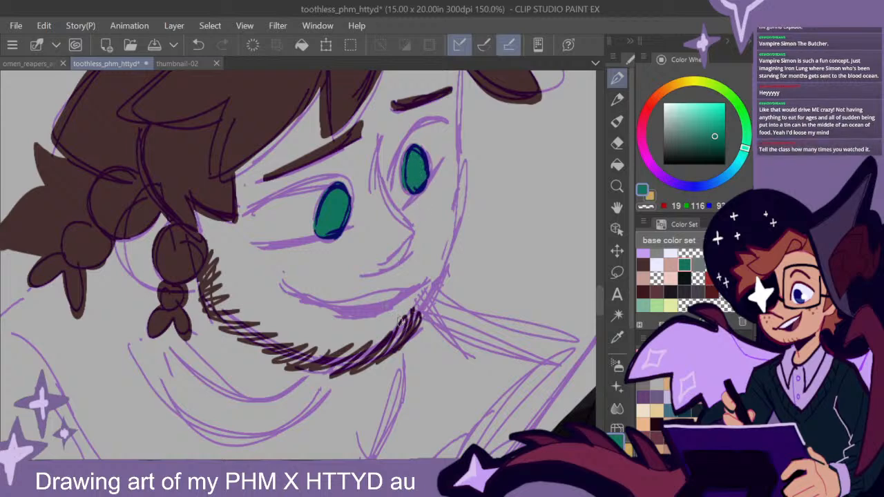
pyautogui.moveTo(480, 275); pyautogui.dragTo(446, 291)
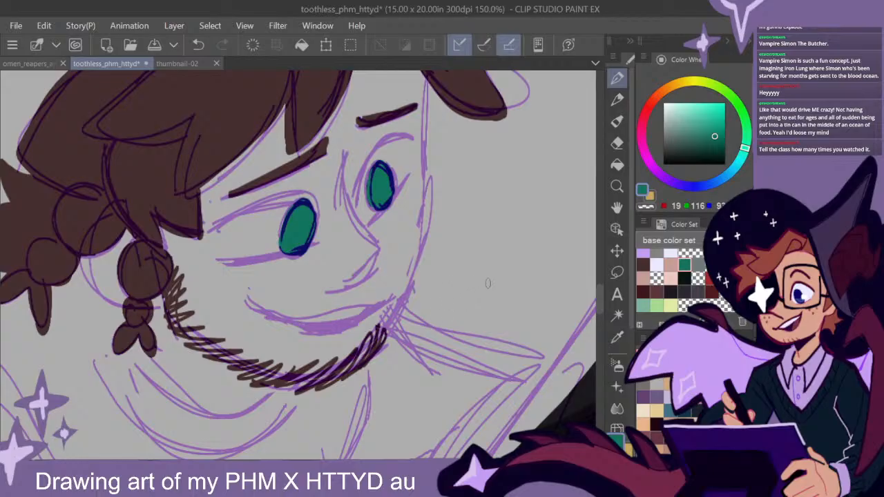
pyautogui.moveTo(465, 296); pyautogui.dragTo(433, 301)
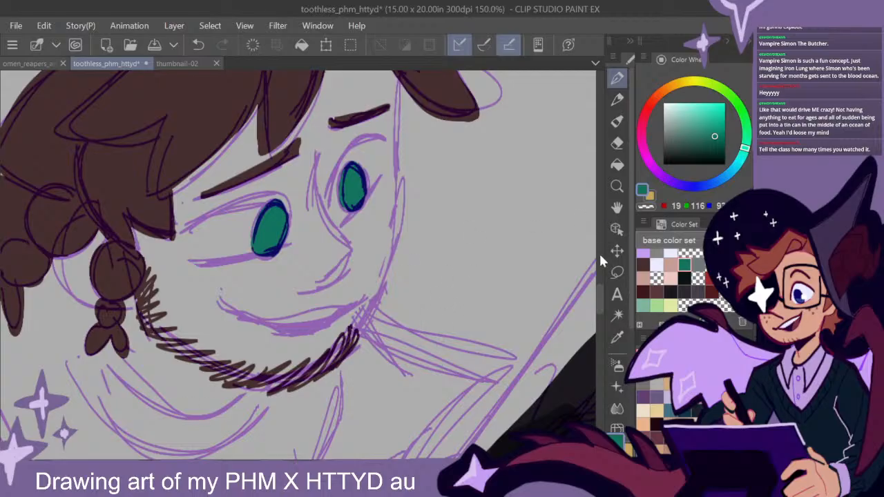
pyautogui.moveTo(420, 298)
pyautogui.mouseDown()
pyautogui.moveTo(406, 319)
pyautogui.moveTo(414, 294)
pyautogui.moveTo(404, 291)
pyautogui.mouseUp()
# - Paint the whites of both of the seated, writing figure's eyes in the pale off-white from the base color set
pyautogui.scroll(-2, 413, 317)
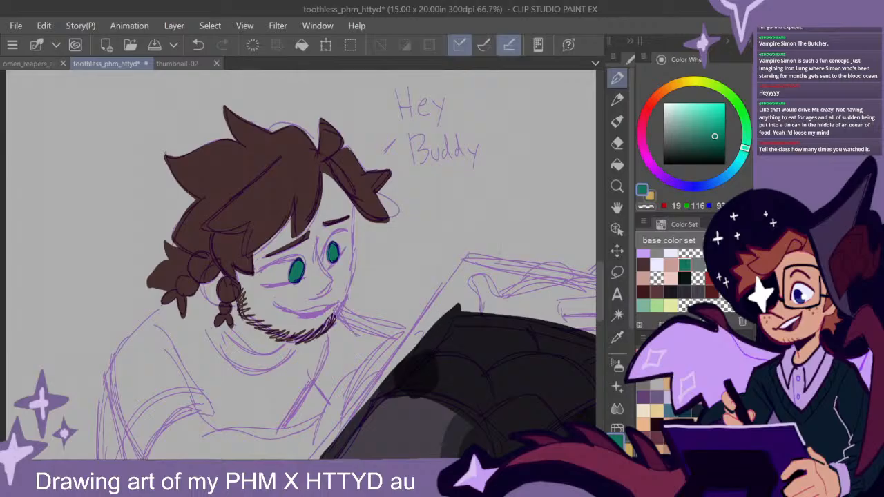
pyautogui.scroll(-3, 465, 282)
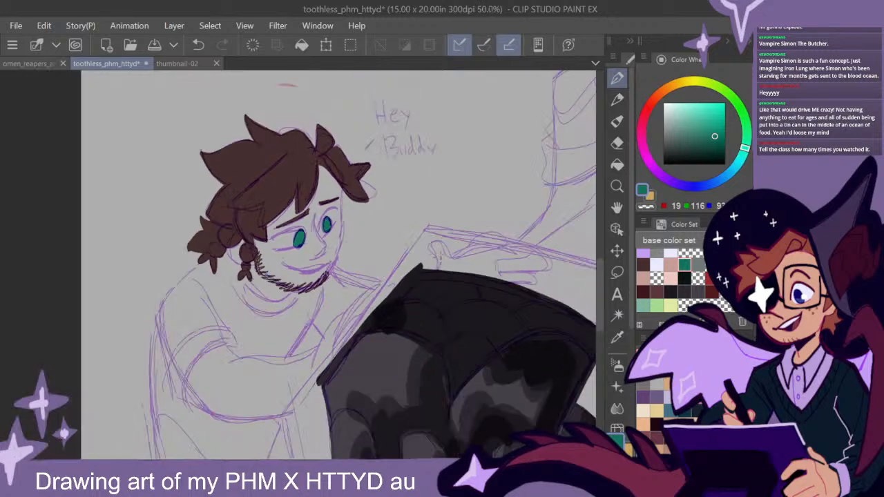
pyautogui.moveTo(466, 283); pyautogui.dragTo(293, 414)
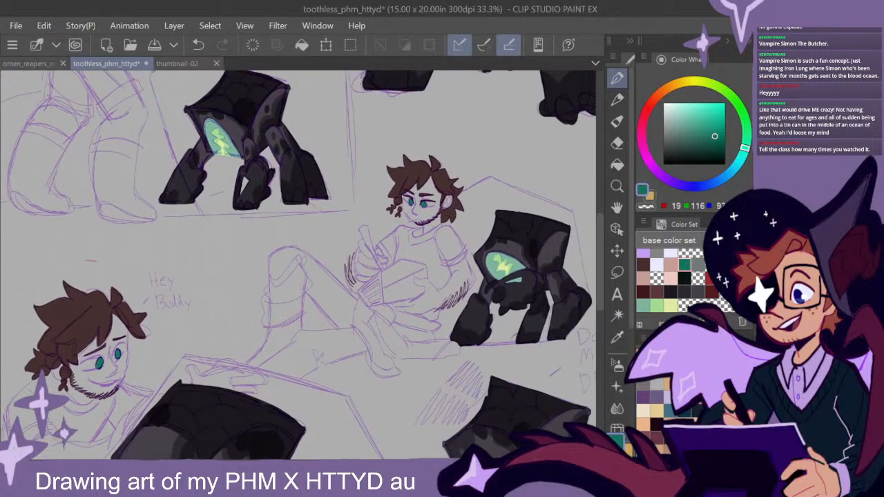
pyautogui.click(656, 263)
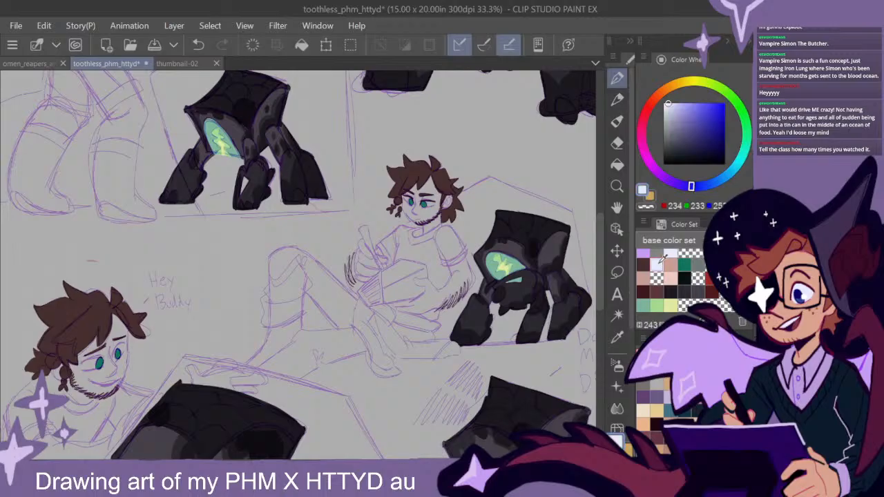
pyautogui.scroll(4, 435, 206)
pyautogui.scroll(1, 437, 207)
pyautogui.scroll(1, 387, 222)
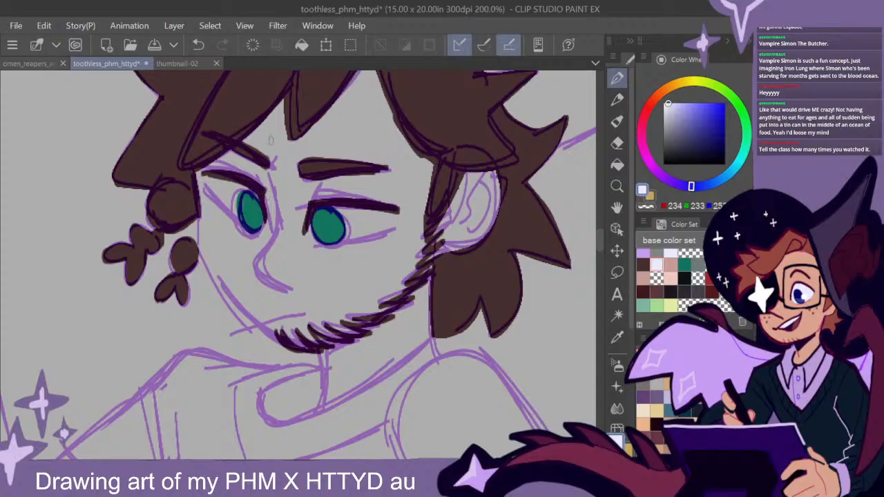
pyautogui.moveTo(206, 178)
pyautogui.mouseDown()
pyautogui.moveTo(242, 220)
pyautogui.moveTo(229, 195)
pyautogui.mouseUp()
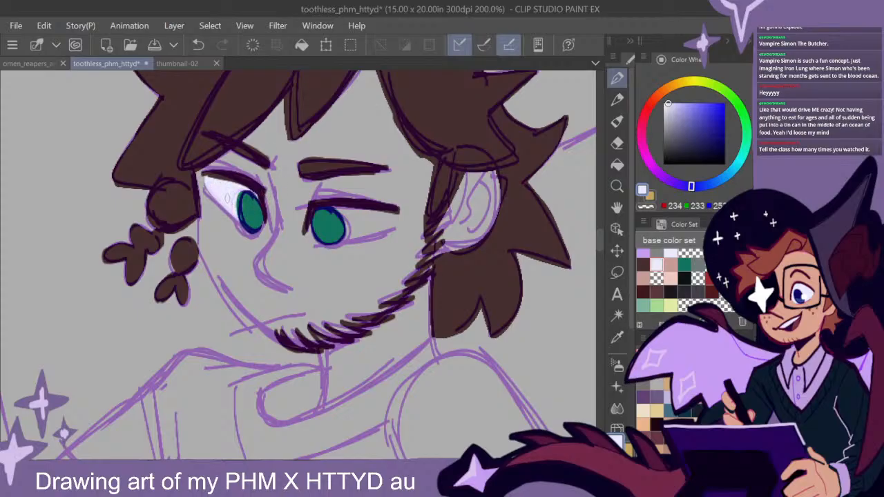
pyautogui.moveTo(325, 207)
pyautogui.mouseDown()
pyautogui.moveTo(397, 216)
pyautogui.moveTo(339, 236)
pyautogui.moveTo(389, 221)
pyautogui.moveTo(355, 233)
pyautogui.moveTo(339, 220)
pyautogui.mouseUp()
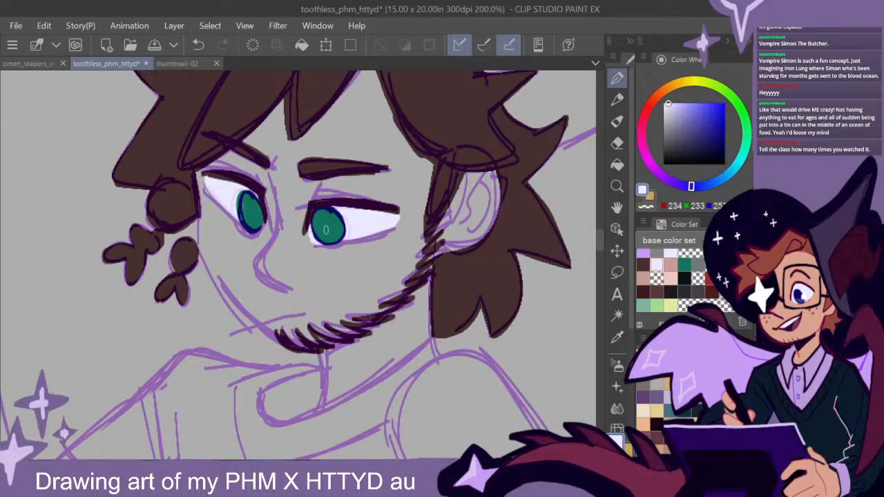
# - Paint the whites of both of the smiling figure's eyes in the pale off-white already used for the seated figure
pyautogui.scroll(-5, 464, 291)
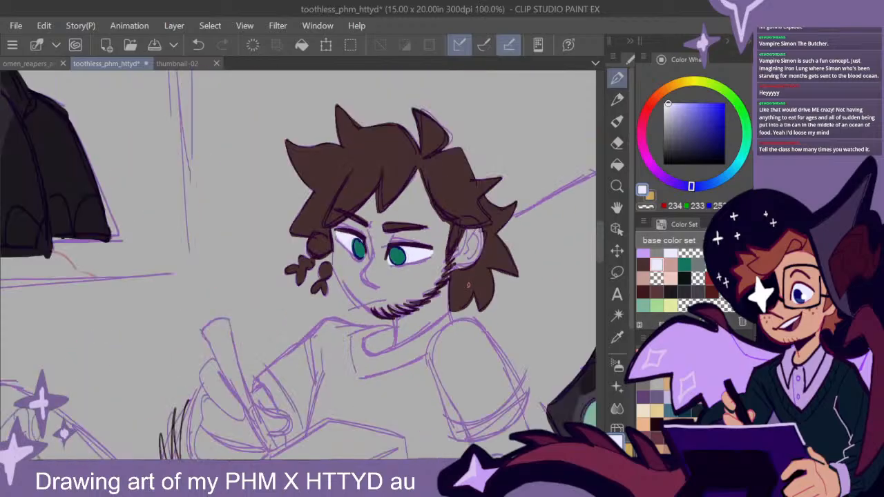
pyautogui.moveTo(398, 377); pyautogui.dragTo(486, 171)
pyautogui.moveTo(306, 299); pyautogui.dragTo(500, 241)
pyautogui.scroll(5, 166, 348)
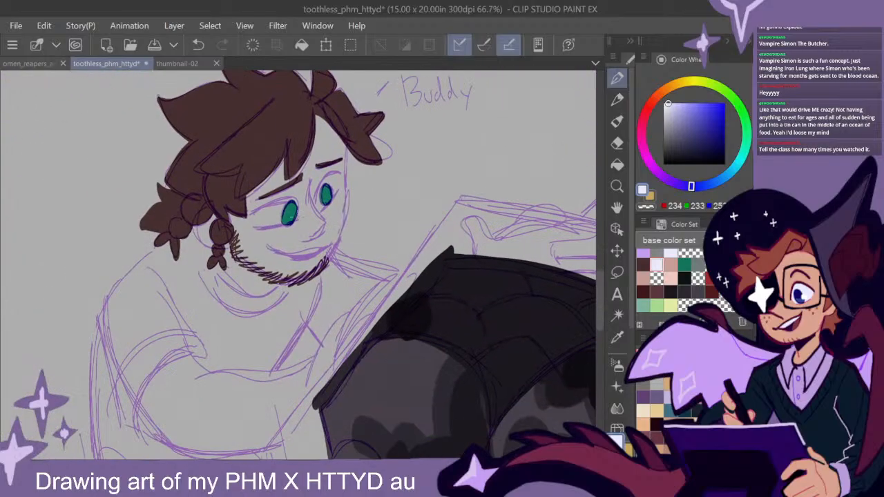
pyautogui.moveTo(269, 186); pyautogui.dragTo(171, 232)
pyautogui.moveTo(326, 262); pyautogui.dragTo(378, 273)
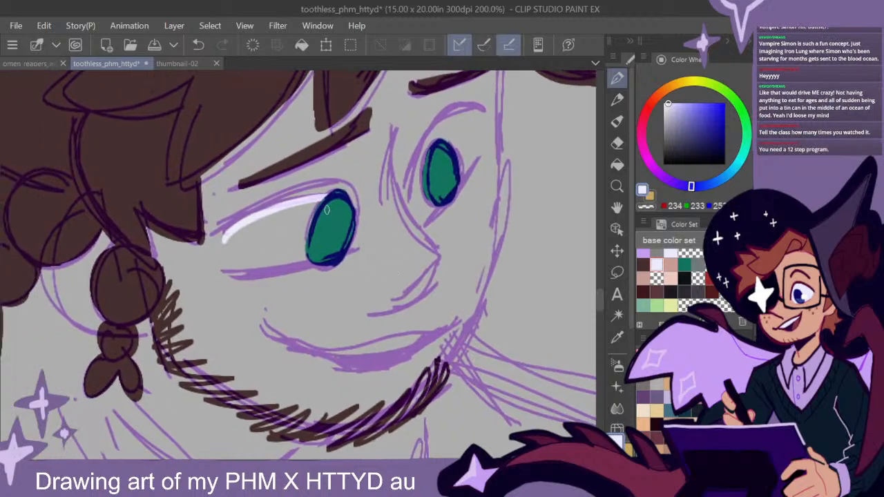
pyautogui.moveTo(324, 214)
pyautogui.mouseDown()
pyautogui.moveTo(234, 240)
pyautogui.moveTo(231, 260)
pyautogui.moveTo(311, 246)
pyautogui.moveTo(323, 234)
pyautogui.moveTo(284, 254)
pyautogui.moveTo(316, 247)
pyautogui.moveTo(252, 264)
pyautogui.moveTo(258, 253)
pyautogui.moveTo(271, 256)
pyautogui.moveTo(249, 239)
pyautogui.moveTo(315, 219)
pyautogui.moveTo(289, 251)
pyautogui.mouseUp()
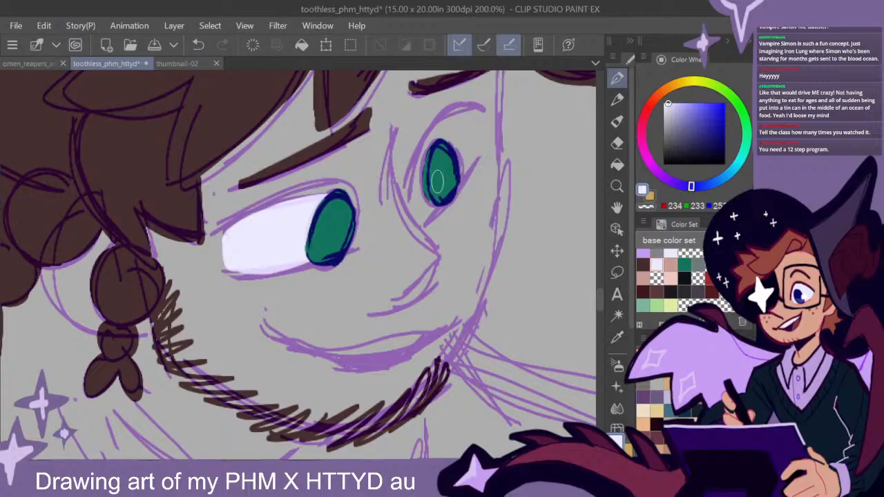
pyautogui.moveTo(439, 197)
pyautogui.mouseDown()
pyautogui.moveTo(429, 154)
pyautogui.moveTo(427, 204)
pyautogui.moveTo(435, 199)
pyautogui.moveTo(425, 162)
pyautogui.moveTo(423, 175)
pyautogui.moveTo(439, 137)
pyautogui.moveTo(472, 117)
pyautogui.moveTo(474, 148)
pyautogui.moveTo(449, 186)
pyautogui.moveTo(460, 130)
pyautogui.moveTo(469, 128)
pyautogui.moveTo(439, 130)
pyautogui.moveTo(429, 186)
pyautogui.mouseUp()
# - Paint the smiling figure's teeth as a thin band along the upper part of the mouth in the same off-white
pyautogui.scroll(-3, 462, 298)
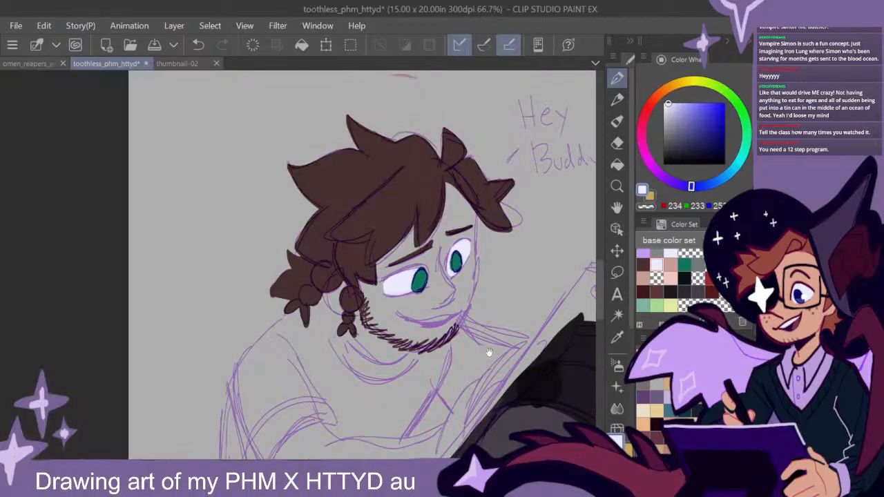
pyautogui.scroll(3, 484, 349)
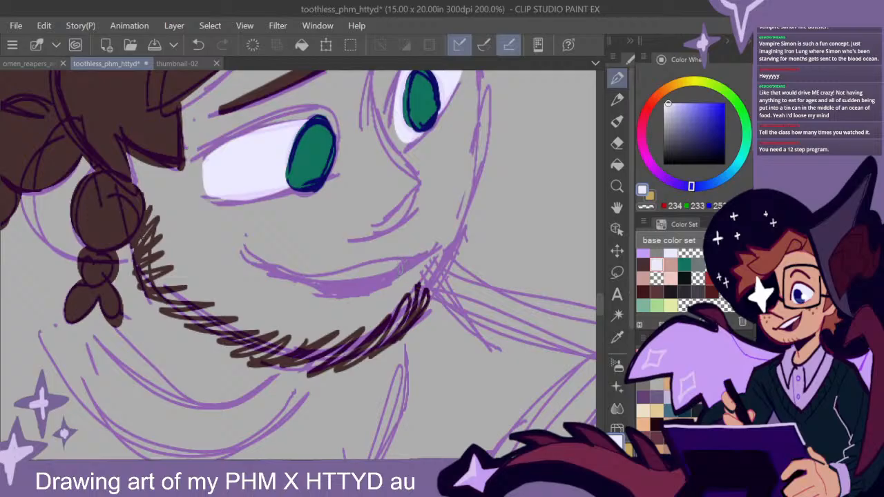
pyautogui.moveTo(402, 261); pyautogui.dragTo(308, 279)
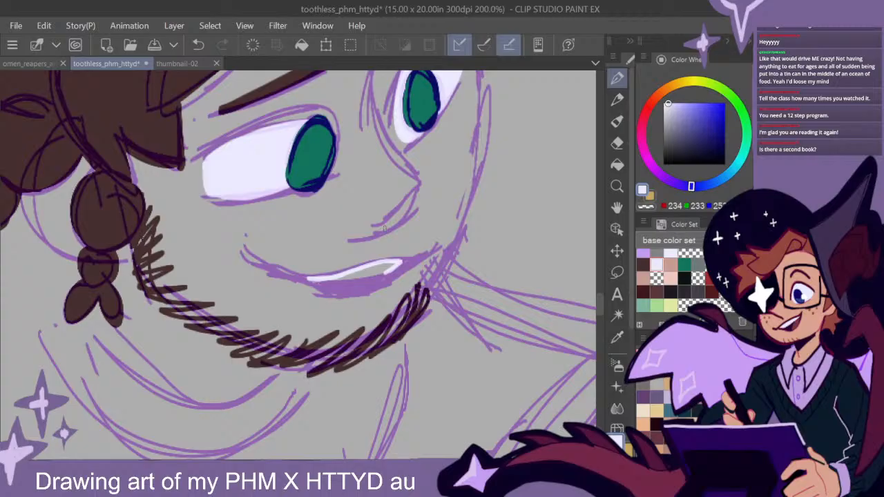
pyautogui.moveTo(387, 269)
pyautogui.mouseDown()
pyautogui.moveTo(328, 281)
pyautogui.moveTo(397, 262)
pyautogui.moveTo(375, 271)
pyautogui.mouseUp()
pyautogui.scroll(-3, 458, 291)
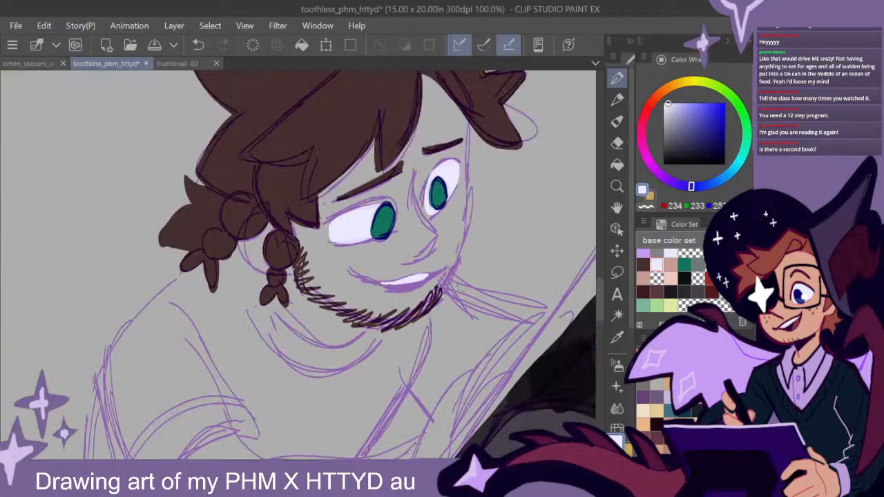
pyautogui.moveTo(517, 319); pyautogui.dragTo(381, 310)
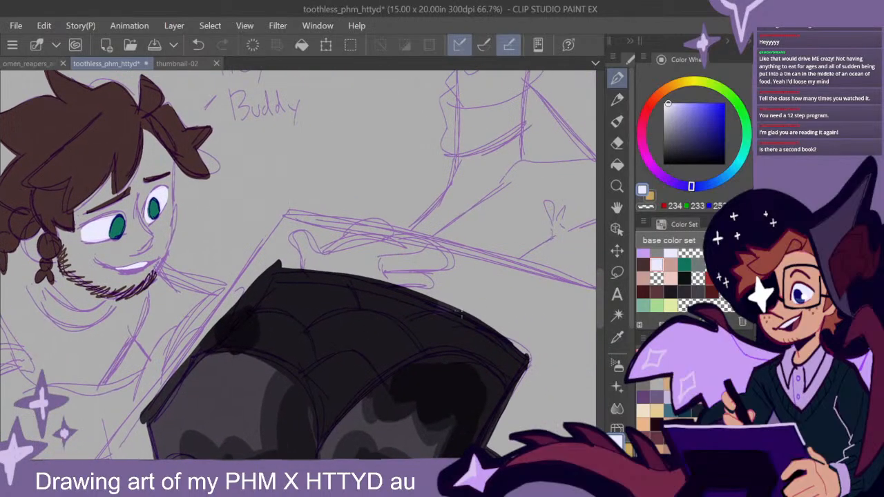
pyautogui.scroll(-2, 444, 314)
pyautogui.moveTo(521, 379); pyautogui.dragTo(304, 363)
pyautogui.moveTo(431, 311); pyautogui.dragTo(395, 332)
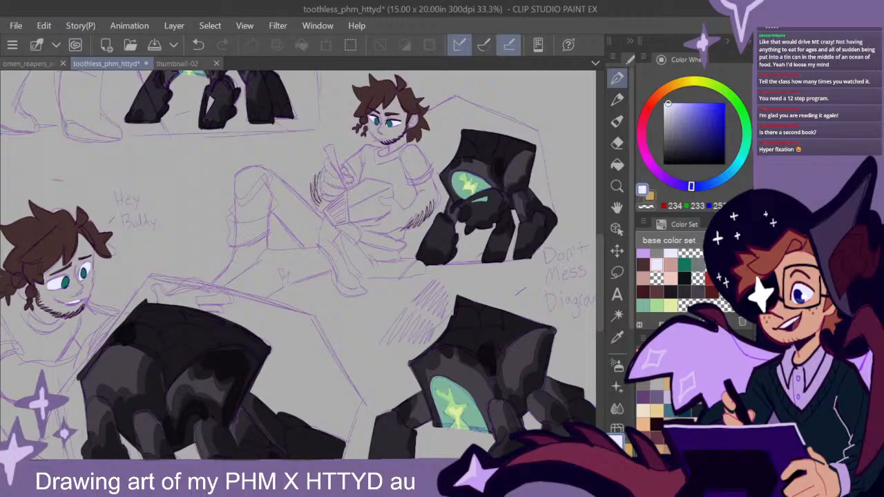
pyautogui.click(645, 277)
pyautogui.moveTo(424, 182); pyautogui.dragTo(471, 197)
pyautogui.moveTo(428, 258); pyautogui.dragTo(498, 216)
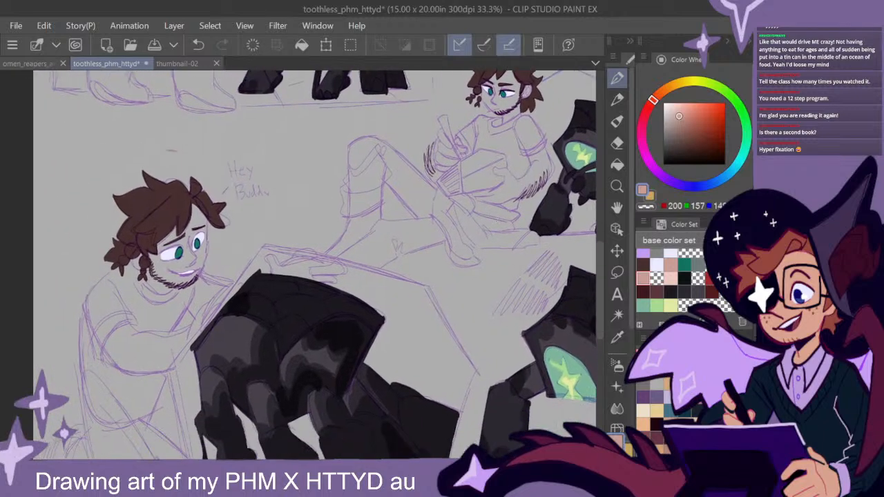
# - Fill the inside of the smiling figure's mouth below the teeth, out to both corners, with the dark maroon from the base color set
pyautogui.click(643, 290)
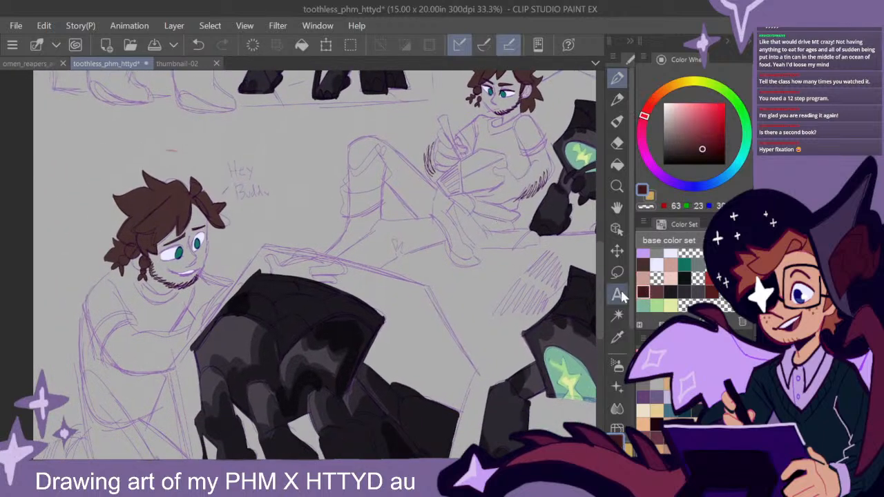
pyautogui.scroll(4, 193, 277)
pyautogui.moveTo(201, 254)
pyautogui.mouseDown()
pyautogui.moveTo(347, 229)
pyautogui.moveTo(307, 253)
pyautogui.moveTo(255, 253)
pyautogui.moveTo(216, 236)
pyautogui.mouseUp()
pyautogui.hotkey('ctrl', 'z')
pyautogui.moveTo(312, 250)
pyautogui.mouseDown()
pyautogui.moveTo(285, 261)
pyautogui.moveTo(245, 251)
pyautogui.mouseUp()
pyautogui.moveTo(308, 249)
pyautogui.mouseDown()
pyautogui.moveTo(261, 255)
pyautogui.moveTo(308, 253)
pyautogui.moveTo(286, 255)
pyautogui.mouseUp()
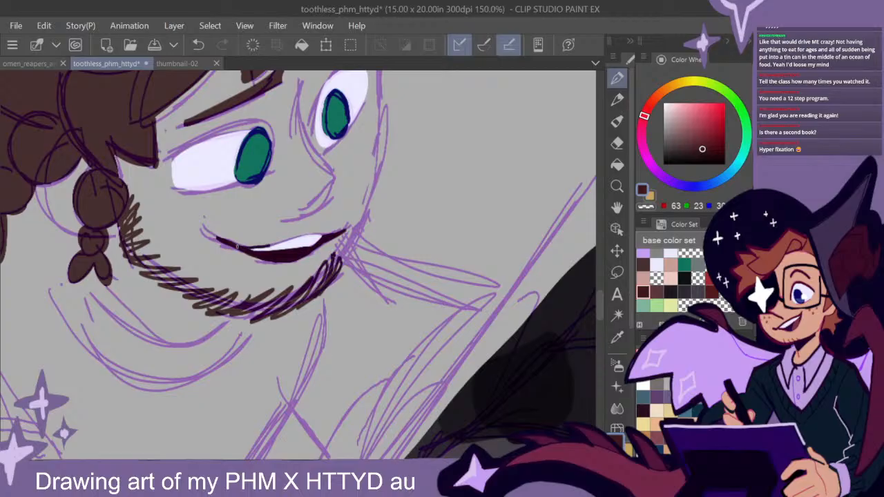
# - Paint the seated, writing figure's face and ear in the pinkish skin tone from the base color set
pyautogui.scroll(-3, 447, 266)
pyautogui.moveTo(503, 291); pyautogui.dragTo(323, 305)
pyautogui.scroll(-1, 323, 305)
pyautogui.moveTo(528, 298); pyautogui.dragTo(409, 347)
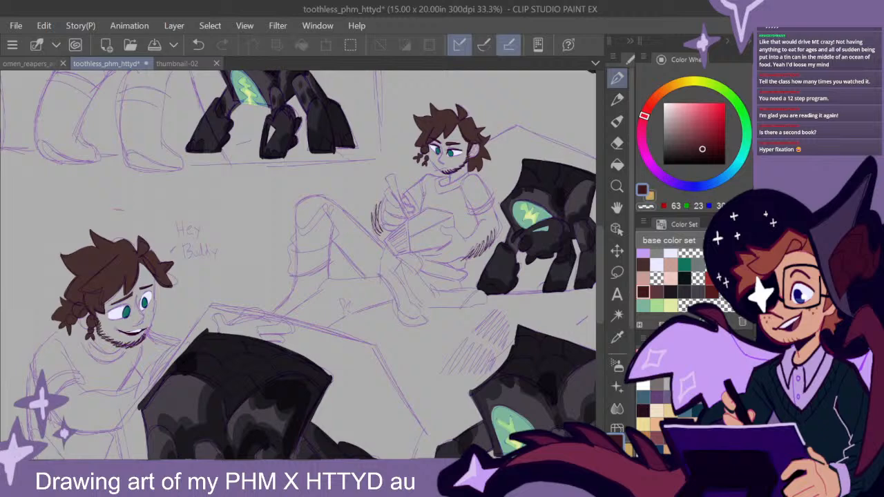
pyautogui.click(671, 263)
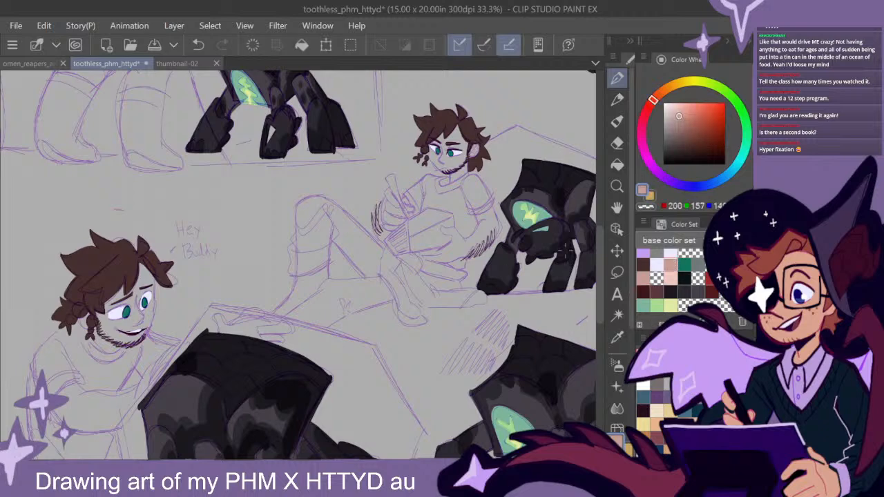
pyautogui.scroll(3, 464, 144)
pyautogui.moveTo(478, 180)
pyautogui.mouseDown()
pyautogui.moveTo(413, 210)
pyautogui.moveTo(377, 136)
pyautogui.moveTo(402, 197)
pyautogui.moveTo(398, 225)
pyautogui.mouseUp()
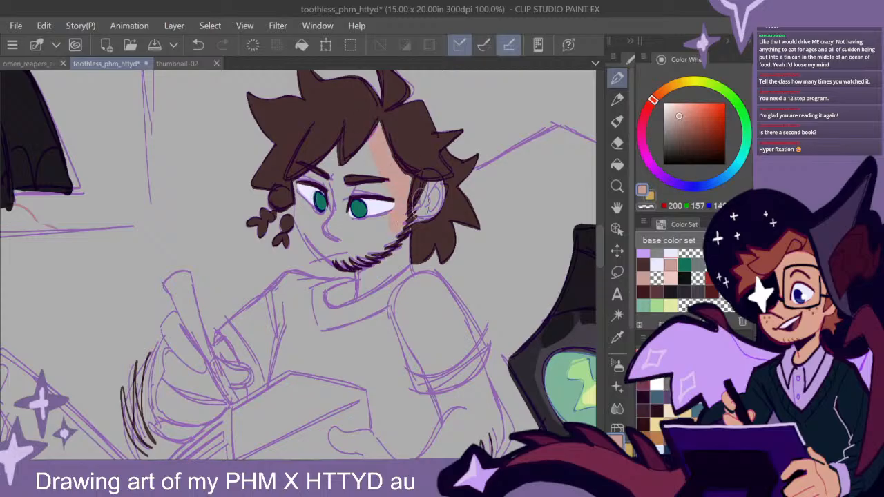
pyautogui.moveTo(429, 179)
pyautogui.mouseDown()
pyautogui.moveTo(435, 220)
pyautogui.moveTo(368, 143)
pyautogui.moveTo(370, 188)
pyautogui.moveTo(341, 187)
pyautogui.moveTo(368, 180)
pyautogui.moveTo(369, 147)
pyautogui.moveTo(358, 130)
pyautogui.moveTo(298, 181)
pyautogui.moveTo(298, 215)
pyautogui.moveTo(344, 264)
pyautogui.moveTo(391, 218)
pyautogui.moveTo(373, 222)
pyautogui.moveTo(374, 205)
pyautogui.moveTo(364, 202)
pyautogui.moveTo(307, 212)
pyautogui.moveTo(336, 185)
pyautogui.mouseUp()
# - Paint the seated figure's neck from the beard down to the shirt collar in the same skin tone
pyautogui.moveTo(448, 330); pyautogui.dragTo(425, 272)
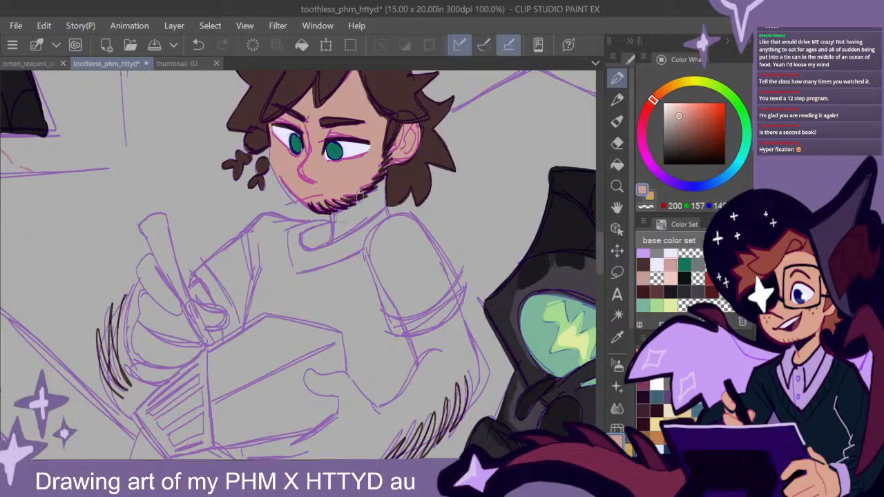
pyautogui.moveTo(599, 248); pyautogui.dragTo(600, 245)
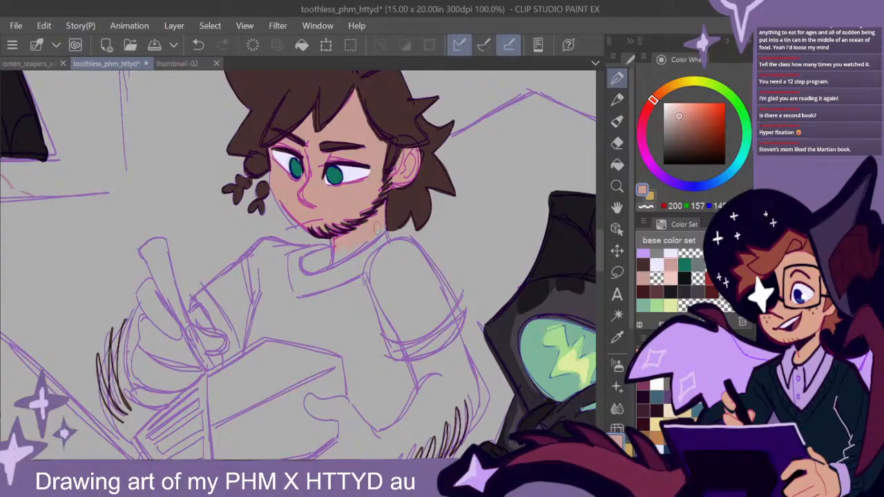
pyautogui.moveTo(335, 241); pyautogui.dragTo(331, 264)
pyautogui.moveTo(601, 258)
pyautogui.mouseDown()
pyautogui.moveTo(601, 250)
pyautogui.moveTo(599, 258)
pyautogui.mouseUp()
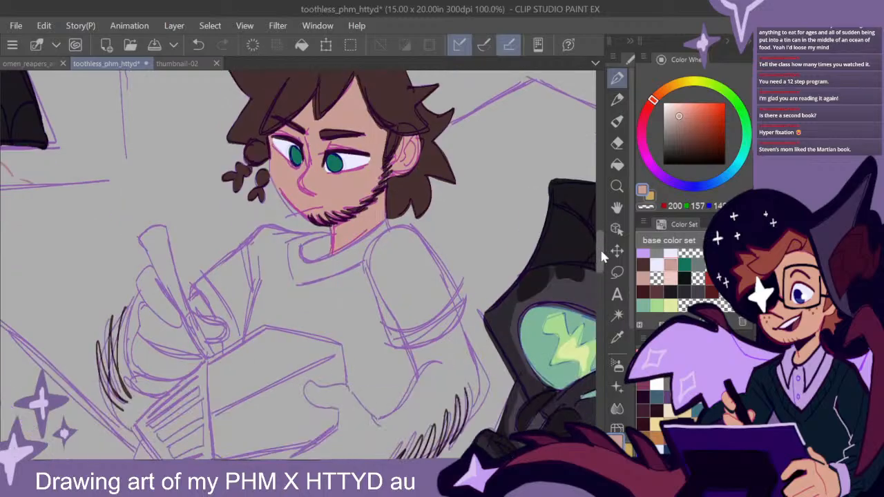
# - Paint the seated figure's forearm and the hand holding the book in the skin tone, from the sleeve edge to the fingertips
pyautogui.scroll(-5, 600, 251)
pyautogui.moveTo(424, 235)
pyautogui.mouseDown()
pyautogui.moveTo(413, 211)
pyautogui.moveTo(460, 178)
pyautogui.moveTo(483, 237)
pyautogui.moveTo(467, 270)
pyautogui.mouseUp()
pyautogui.moveTo(458, 190)
pyautogui.mouseDown()
pyautogui.moveTo(421, 216)
pyautogui.moveTo(427, 210)
pyautogui.moveTo(424, 234)
pyautogui.moveTo(374, 281)
pyautogui.mouseUp()
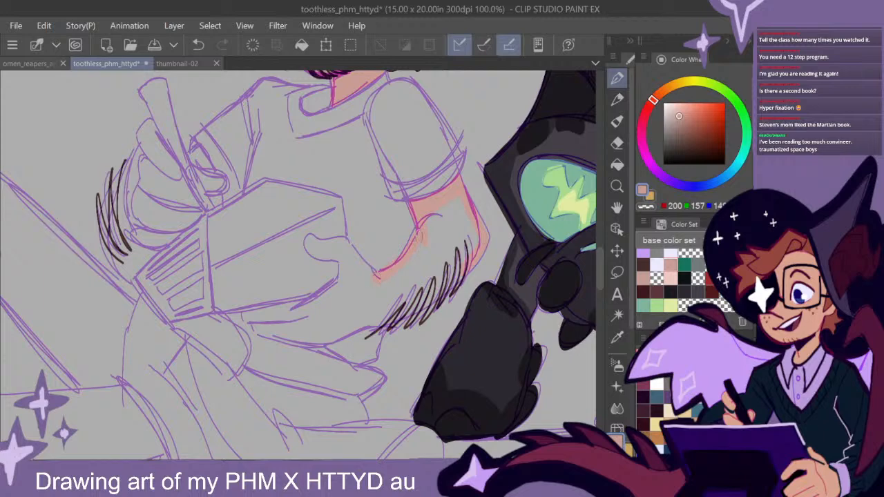
pyautogui.moveTo(413, 242)
pyautogui.mouseDown()
pyautogui.moveTo(426, 220)
pyautogui.moveTo(421, 237)
pyautogui.moveTo(457, 229)
pyautogui.moveTo(470, 214)
pyautogui.moveTo(477, 235)
pyautogui.moveTo(463, 275)
pyautogui.moveTo(384, 321)
pyautogui.moveTo(403, 301)
pyautogui.mouseUp()
pyautogui.moveTo(417, 260)
pyautogui.mouseDown()
pyautogui.moveTo(375, 292)
pyautogui.moveTo(370, 317)
pyautogui.moveTo(410, 282)
pyautogui.moveTo(380, 282)
pyautogui.moveTo(343, 245)
pyautogui.moveTo(309, 242)
pyautogui.moveTo(387, 300)
pyautogui.moveTo(337, 291)
pyautogui.moveTo(356, 273)
pyautogui.moveTo(301, 313)
pyautogui.mouseUp()
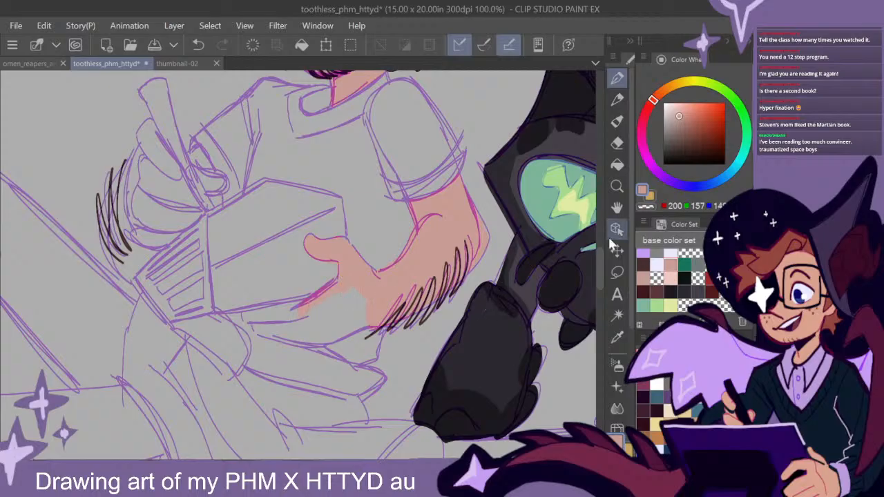
pyautogui.scroll(-2, 311, 269)
pyautogui.moveTo(308, 263)
pyautogui.mouseDown()
pyautogui.moveTo(248, 275)
pyautogui.moveTo(321, 266)
pyautogui.moveTo(252, 281)
pyautogui.moveTo(336, 302)
pyautogui.moveTo(317, 299)
pyautogui.moveTo(382, 268)
pyautogui.moveTo(379, 259)
pyautogui.moveTo(330, 257)
pyautogui.mouseUp()
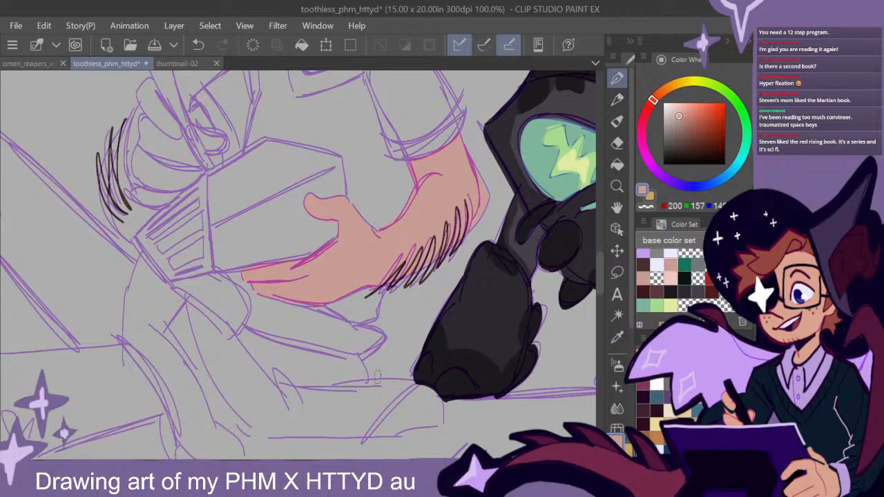
# - Paint the seated figure's writing hand, its fingers around the pen and the wrist in the skin tone
pyautogui.moveTo(439, 211)
pyautogui.mouseDown()
pyautogui.moveTo(502, 300)
pyautogui.moveTo(481, 310)
pyautogui.mouseUp()
pyautogui.click(617, 143)
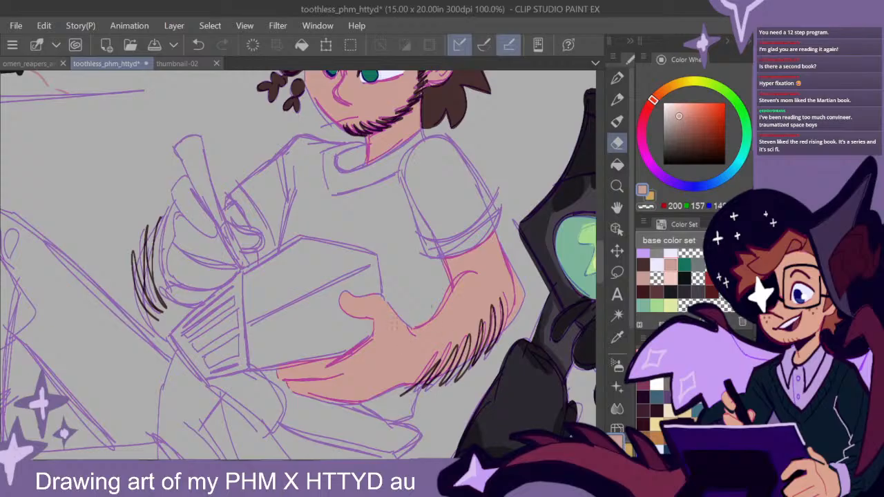
pyautogui.moveTo(600, 273)
pyautogui.mouseDown()
pyautogui.moveTo(600, 266)
pyautogui.moveTo(599, 275)
pyautogui.mouseUp()
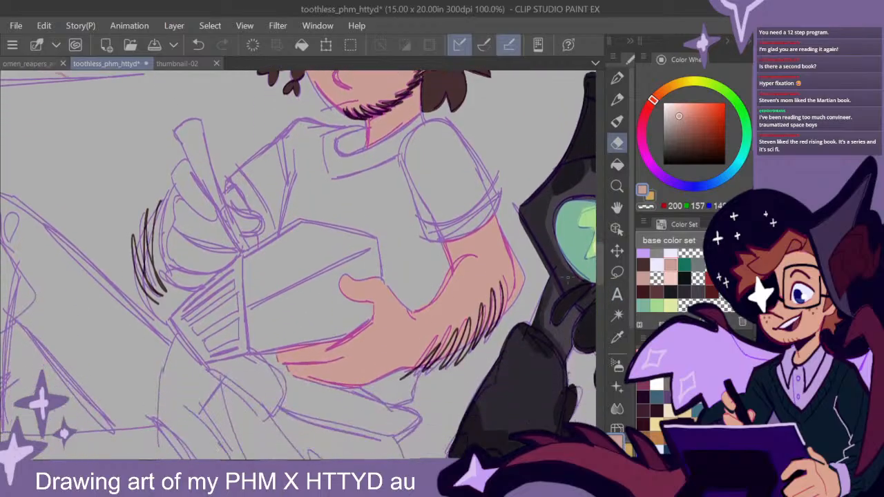
pyautogui.moveTo(389, 266)
pyautogui.mouseDown()
pyautogui.moveTo(442, 290)
pyautogui.moveTo(407, 293)
pyautogui.mouseUp()
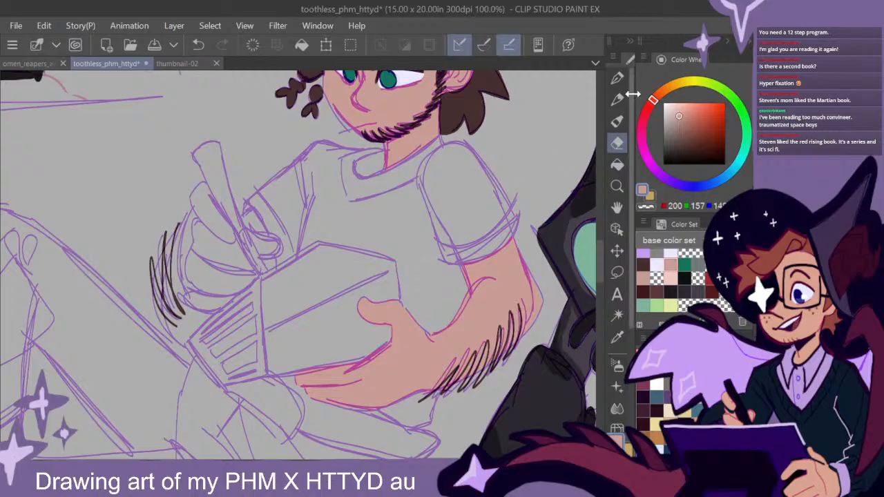
pyautogui.press('p')
pyautogui.moveTo(216, 217)
pyautogui.mouseDown()
pyautogui.moveTo(207, 193)
pyautogui.moveTo(193, 200)
pyautogui.moveTo(229, 235)
pyautogui.moveTo(224, 215)
pyautogui.mouseUp()
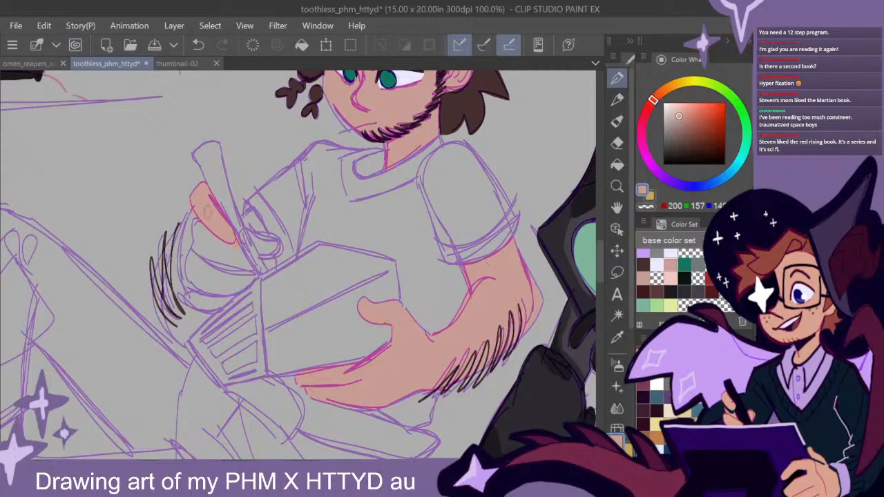
pyautogui.moveTo(187, 221)
pyautogui.mouseDown()
pyautogui.moveTo(169, 273)
pyautogui.moveTo(182, 340)
pyautogui.moveTo(175, 284)
pyautogui.mouseUp()
pyautogui.moveTo(181, 247)
pyautogui.mouseDown()
pyautogui.moveTo(188, 304)
pyautogui.moveTo(214, 312)
pyautogui.moveTo(252, 273)
pyautogui.moveTo(243, 248)
pyautogui.moveTo(226, 261)
pyautogui.mouseUp()
pyautogui.moveTo(207, 216)
pyautogui.mouseDown()
pyautogui.moveTo(224, 235)
pyautogui.moveTo(222, 282)
pyautogui.moveTo(231, 250)
pyautogui.moveTo(235, 264)
pyautogui.moveTo(220, 259)
pyautogui.moveTo(250, 278)
pyautogui.mouseUp()
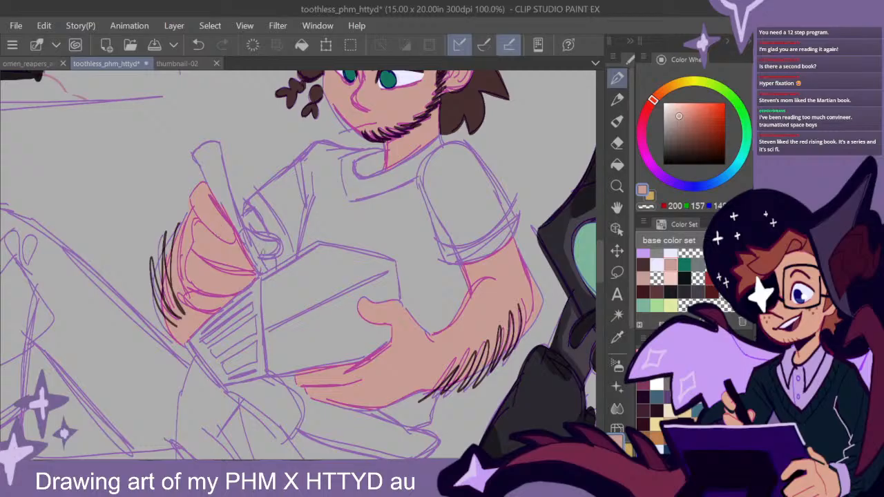
pyautogui.moveTo(254, 236); pyautogui.dragTo(271, 248)
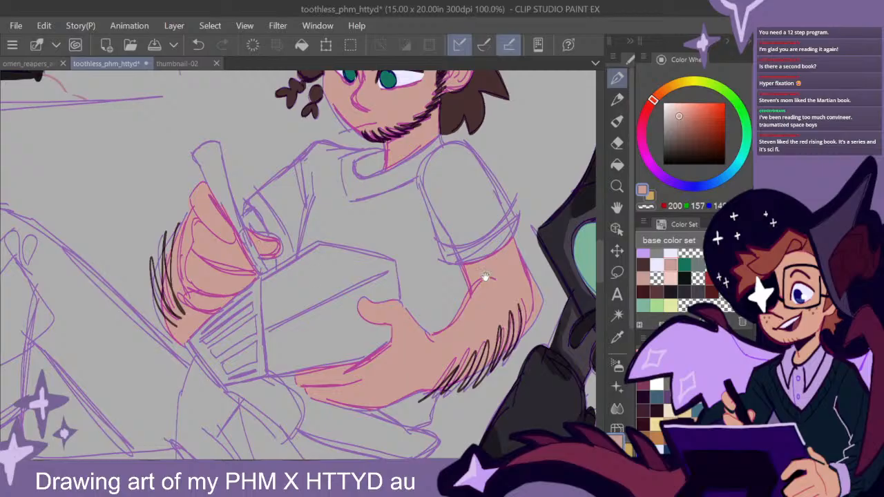
# - Paint the smiling figure's forehead, outer face edge, eye surroundings and ear in the same pinkish skin tone
pyautogui.moveTo(489, 281); pyautogui.dragTo(474, 295)
pyautogui.scroll(-1, 492, 305)
pyautogui.moveTo(552, 349); pyautogui.dragTo(487, 315)
pyautogui.moveTo(329, 357); pyautogui.dragTo(509, 286)
pyautogui.moveTo(437, 333); pyautogui.dragTo(446, 300)
pyautogui.scroll(-1, 470, 293)
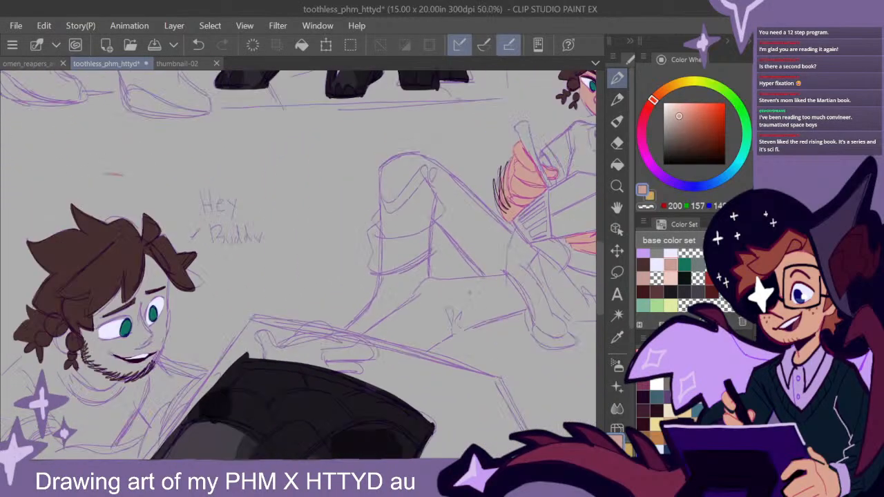
pyautogui.moveTo(359, 307); pyautogui.dragTo(481, 199)
pyautogui.moveTo(363, 270); pyautogui.dragTo(408, 238)
pyautogui.scroll(1, 345, 191)
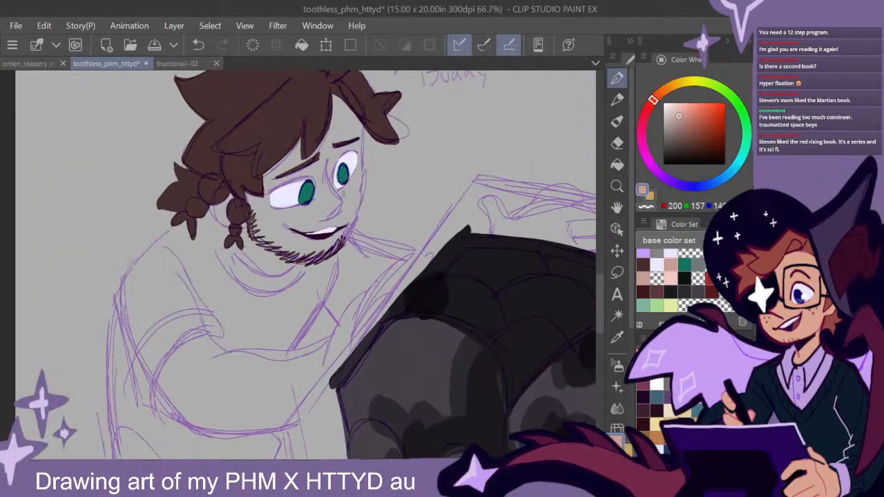
pyautogui.moveTo(359, 189); pyautogui.dragTo(346, 217)
pyautogui.moveTo(323, 125)
pyautogui.mouseDown()
pyautogui.moveTo(346, 144)
pyautogui.moveTo(335, 263)
pyautogui.mouseUp()
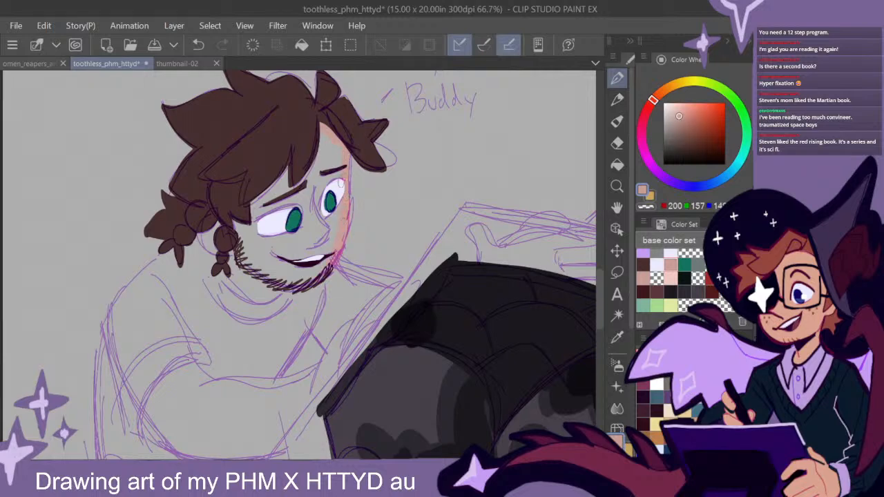
pyautogui.moveTo(336, 161)
pyautogui.mouseDown()
pyautogui.moveTo(314, 207)
pyautogui.moveTo(256, 223)
pyautogui.moveTo(260, 196)
pyautogui.moveTo(282, 213)
pyautogui.moveTo(250, 205)
pyautogui.mouseUp()
pyautogui.moveTo(208, 225)
pyautogui.mouseDown()
pyautogui.moveTo(237, 241)
pyautogui.moveTo(213, 216)
pyautogui.moveTo(221, 246)
pyautogui.moveTo(244, 239)
pyautogui.moveTo(219, 231)
pyautogui.moveTo(257, 224)
pyautogui.mouseUp()
# - Fill the rest of the smiling figure's face and the neck below the beard with the skin tone
pyautogui.moveTo(399, 284); pyautogui.dragTo(384, 271)
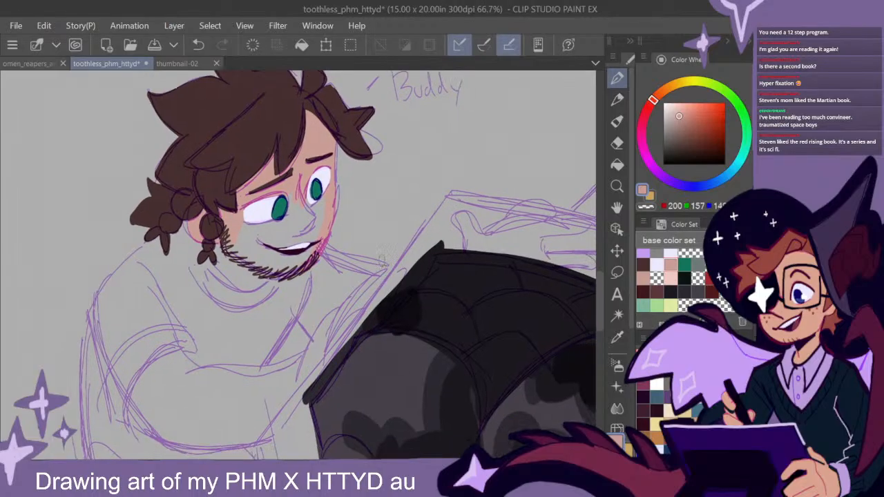
pyautogui.moveTo(252, 249)
pyautogui.mouseDown()
pyautogui.moveTo(229, 232)
pyautogui.moveTo(248, 257)
pyautogui.mouseUp()
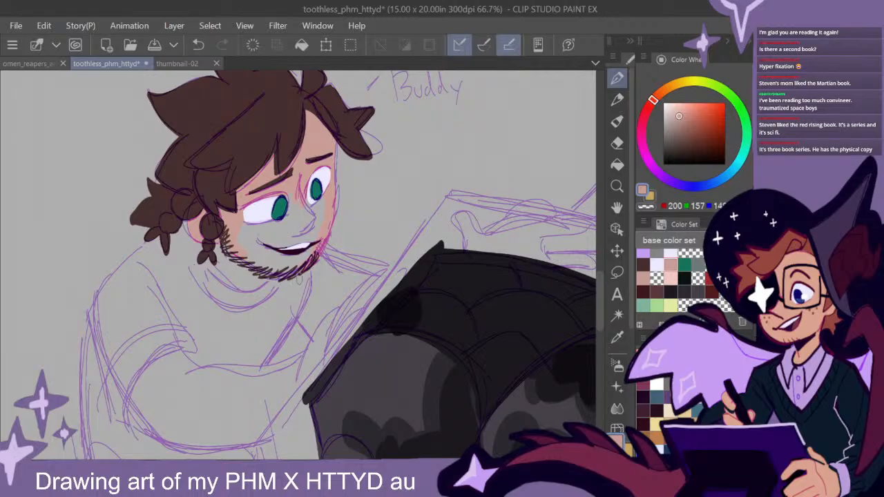
pyautogui.moveTo(322, 207)
pyautogui.mouseDown()
pyautogui.moveTo(310, 217)
pyautogui.moveTo(293, 190)
pyautogui.moveTo(238, 228)
pyautogui.moveTo(262, 257)
pyautogui.moveTo(312, 254)
pyautogui.moveTo(304, 255)
pyautogui.moveTo(288, 228)
pyautogui.moveTo(269, 242)
pyautogui.moveTo(221, 233)
pyautogui.moveTo(227, 269)
pyautogui.moveTo(260, 271)
pyautogui.moveTo(238, 283)
pyautogui.moveTo(260, 273)
pyautogui.moveTo(255, 279)
pyautogui.moveTo(221, 259)
pyautogui.moveTo(268, 265)
pyautogui.moveTo(248, 282)
pyautogui.mouseUp()
# - Paint the smiling figure's hand resting against the creature's near edge, from the fingertips to the wrist, in the skin tone
pyautogui.moveTo(420, 355); pyautogui.dragTo(440, 268)
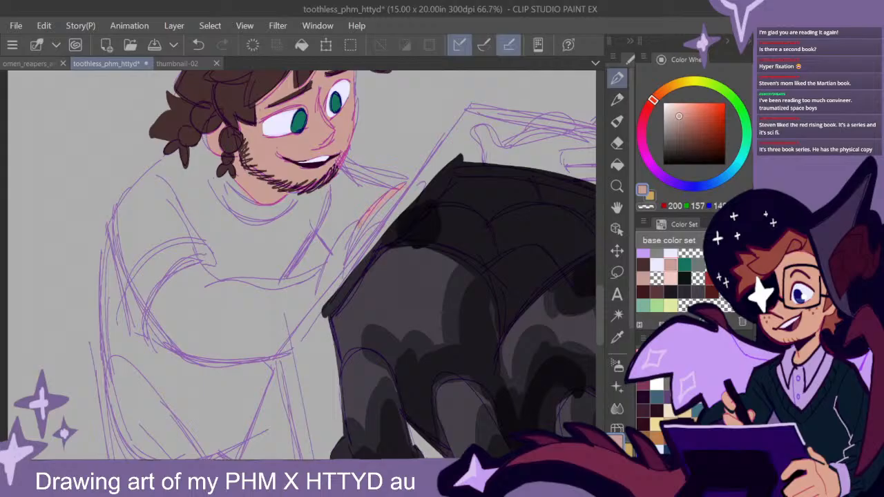
pyautogui.moveTo(393, 197); pyautogui.dragTo(395, 201)
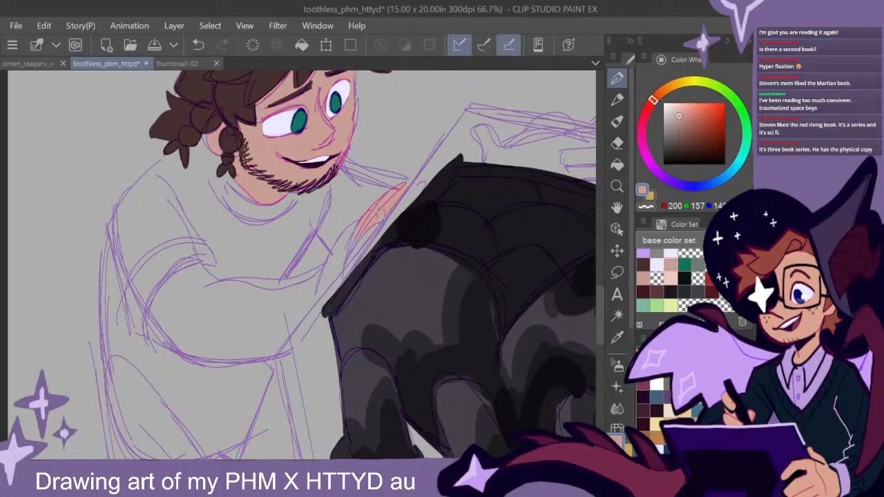
pyautogui.moveTo(381, 221); pyautogui.dragTo(341, 270)
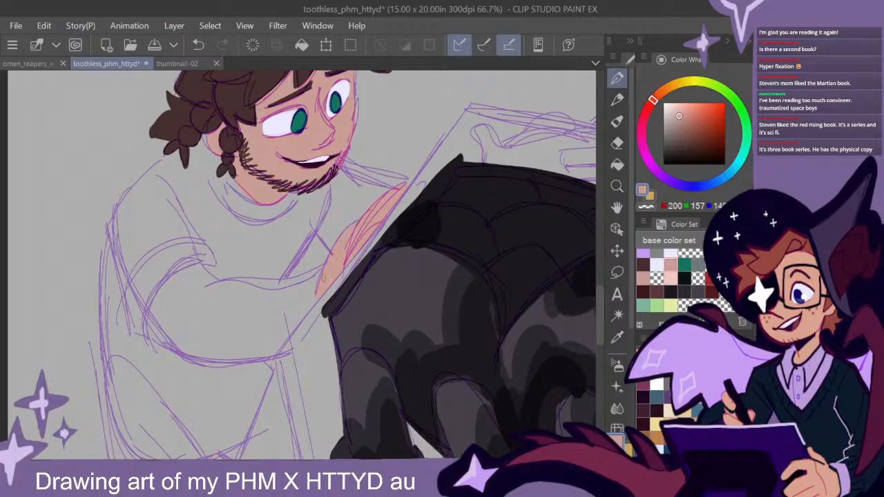
pyautogui.moveTo(378, 285); pyautogui.dragTo(433, 282)
pyautogui.moveTo(406, 246)
pyautogui.mouseDown()
pyautogui.moveTo(395, 241)
pyautogui.moveTo(378, 250)
pyautogui.mouseUp()
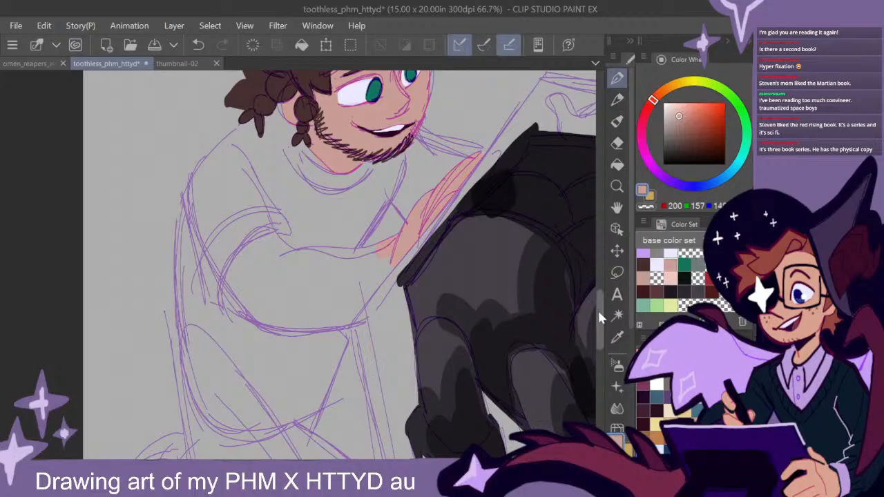
# - Paint the smiling figure's near forearm, elbow and upper arm up to the sleeve edge in the skin tone
pyautogui.moveTo(601, 318); pyautogui.dragTo(600, 324)
pyautogui.moveTo(384, 214); pyautogui.dragTo(362, 232)
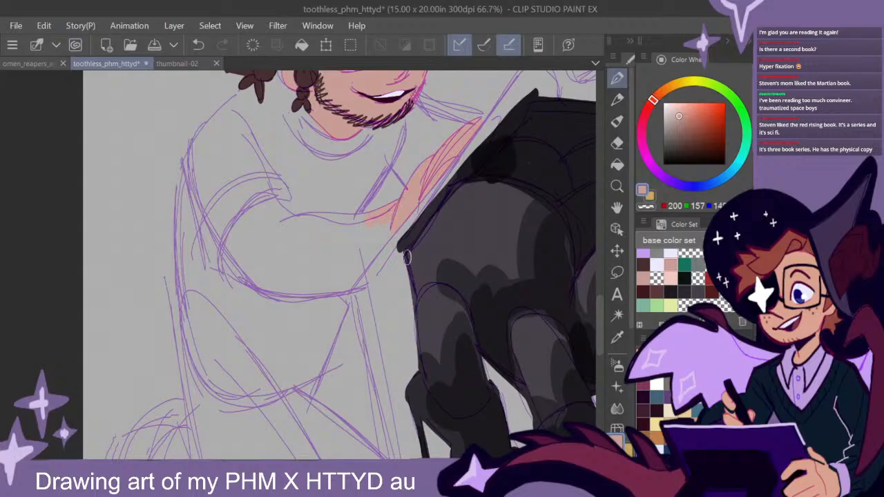
pyautogui.moveTo(407, 257)
pyautogui.mouseDown()
pyautogui.moveTo(368, 227)
pyautogui.moveTo(387, 218)
pyautogui.moveTo(316, 221)
pyautogui.moveTo(277, 238)
pyautogui.mouseUp()
pyautogui.moveTo(372, 226)
pyautogui.mouseDown()
pyautogui.moveTo(360, 266)
pyautogui.moveTo(394, 227)
pyautogui.moveTo(349, 280)
pyautogui.moveTo(358, 268)
pyautogui.moveTo(257, 284)
pyautogui.moveTo(224, 238)
pyautogui.mouseUp()
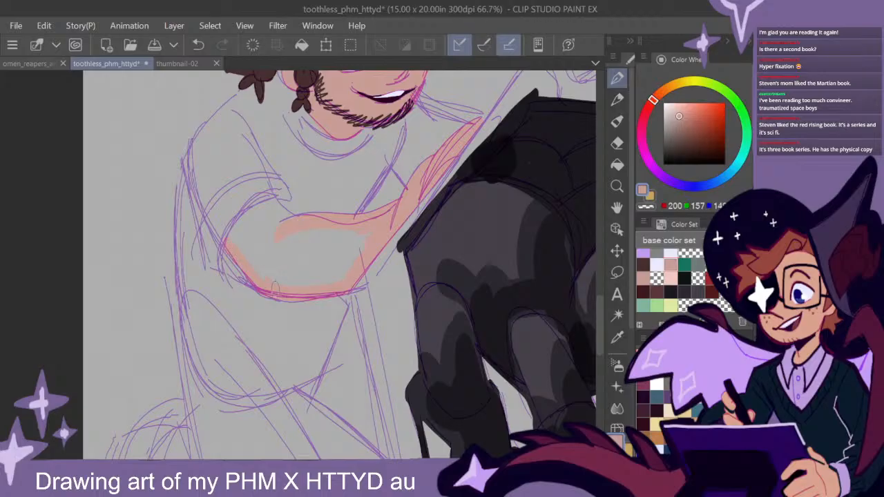
pyautogui.moveTo(296, 225); pyautogui.dragTo(284, 214)
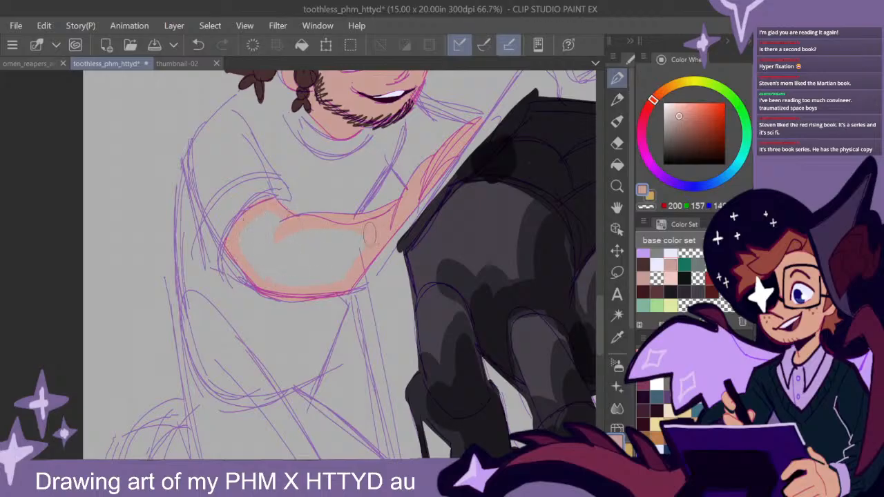
pyautogui.moveTo(249, 231)
pyautogui.mouseDown()
pyautogui.moveTo(250, 263)
pyautogui.moveTo(317, 275)
pyautogui.moveTo(362, 248)
pyautogui.moveTo(346, 268)
pyautogui.moveTo(257, 243)
pyautogui.moveTo(305, 256)
pyautogui.mouseUp()
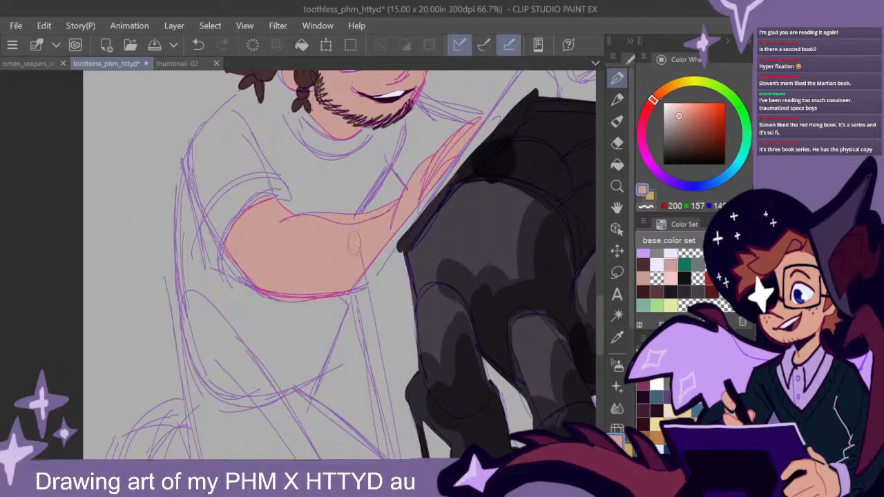
pyautogui.moveTo(439, 246); pyautogui.dragTo(370, 290)
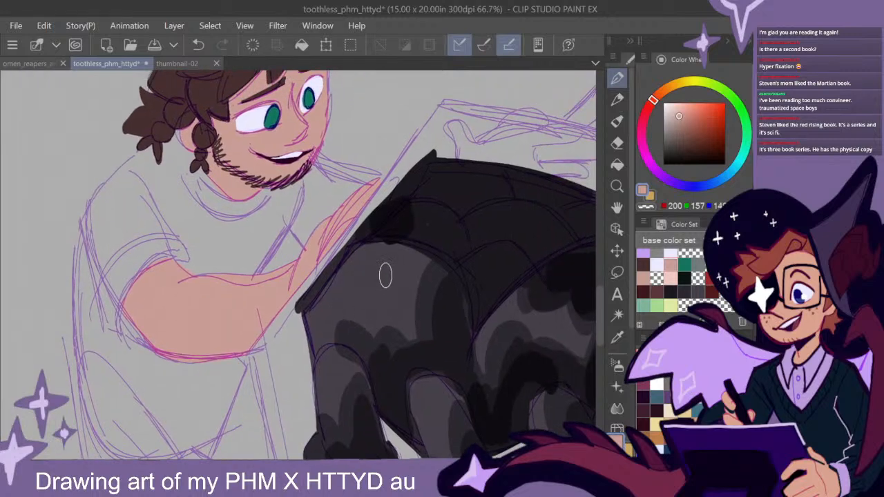
# - Paint the smiling figure's far hand behind the creature's back, including thumb, palm and fingers, in the skin tone
pyautogui.scroll(-1, 440, 262)
pyautogui.moveTo(508, 251); pyautogui.dragTo(382, 285)
pyautogui.scroll(1, 350, 221)
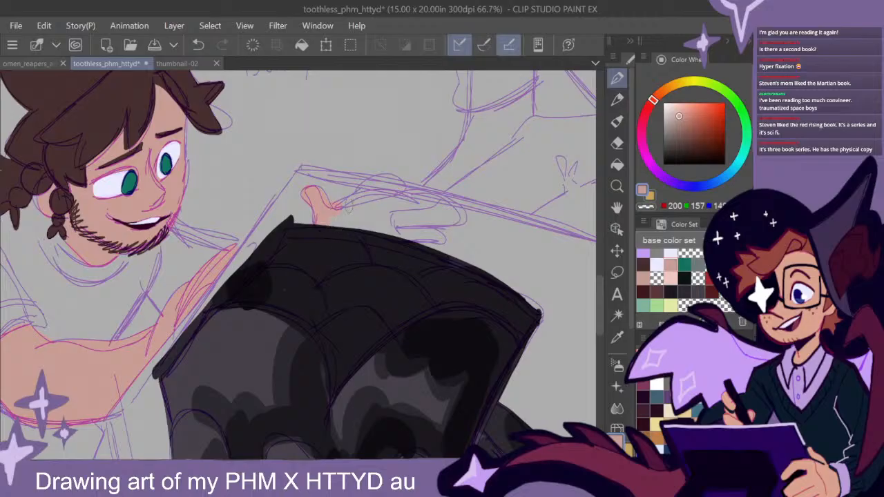
pyautogui.moveTo(340, 206); pyautogui.dragTo(367, 196)
pyautogui.moveTo(444, 201)
pyautogui.mouseDown()
pyautogui.moveTo(424, 193)
pyautogui.moveTo(387, 198)
pyautogui.moveTo(390, 187)
pyautogui.mouseUp()
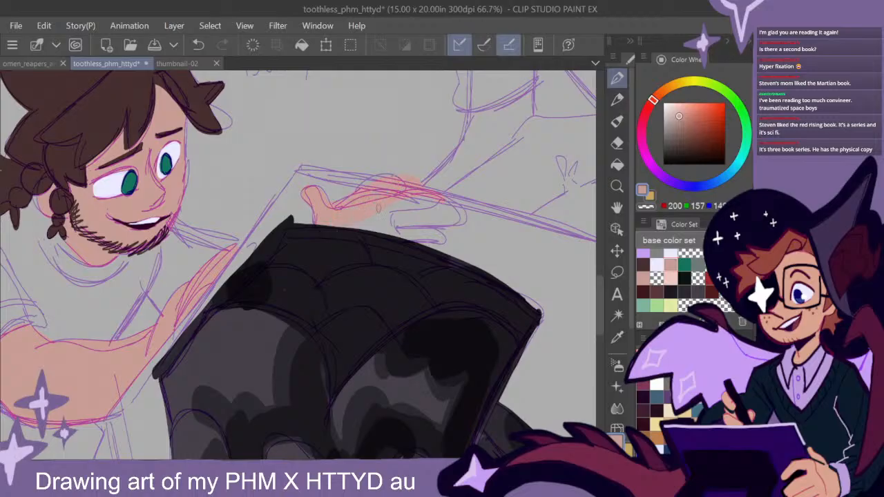
pyautogui.moveTo(396, 242)
pyautogui.mouseDown()
pyautogui.moveTo(440, 238)
pyautogui.moveTo(392, 222)
pyautogui.mouseUp()
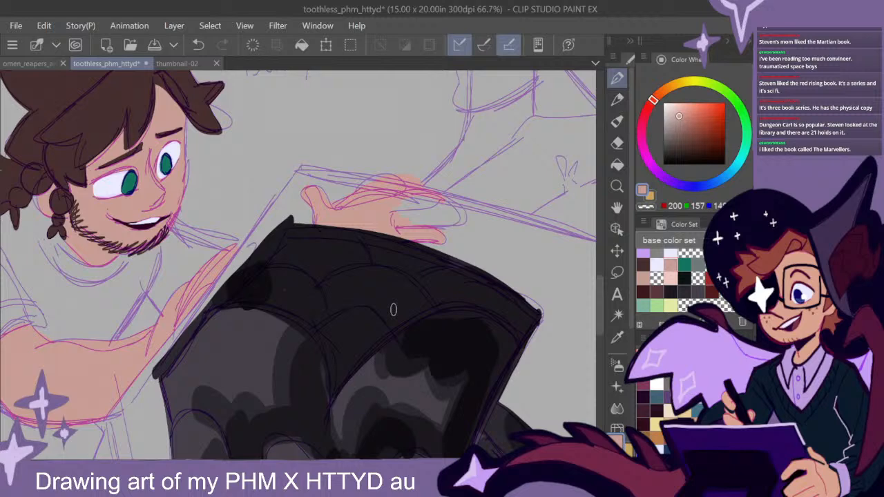
pyautogui.moveTo(450, 203)
pyautogui.mouseDown()
pyautogui.moveTo(396, 216)
pyautogui.moveTo(433, 224)
pyautogui.mouseUp()
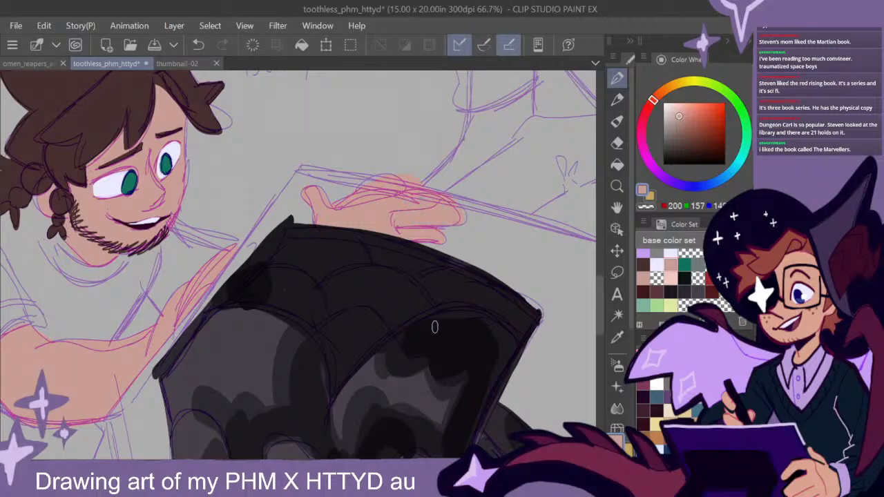
# - Choose the dark green swatch and paint the seated figure's shirt along the neckline and the near shoulder and sleeve
pyautogui.scroll(-1, 450, 315)
pyautogui.moveTo(523, 334)
pyautogui.mouseDown()
pyautogui.moveTo(475, 267)
pyautogui.moveTo(505, 276)
pyautogui.moveTo(477, 283)
pyautogui.moveTo(476, 293)
pyautogui.mouseUp()
pyautogui.scroll(-1, 480, 303)
pyautogui.moveTo(480, 358)
pyautogui.mouseDown()
pyautogui.moveTo(398, 293)
pyautogui.moveTo(433, 311)
pyautogui.moveTo(487, 320)
pyautogui.moveTo(517, 154)
pyautogui.moveTo(509, 187)
pyautogui.moveTo(592, 150)
pyautogui.mouseUp()
pyautogui.moveTo(423, 153); pyautogui.dragTo(430, 325)
pyautogui.moveTo(378, 114)
pyautogui.mouseDown()
pyautogui.moveTo(432, 425)
pyautogui.moveTo(458, 405)
pyautogui.moveTo(397, 239)
pyautogui.mouseUp()
pyautogui.moveTo(437, 338); pyautogui.dragTo(494, 223)
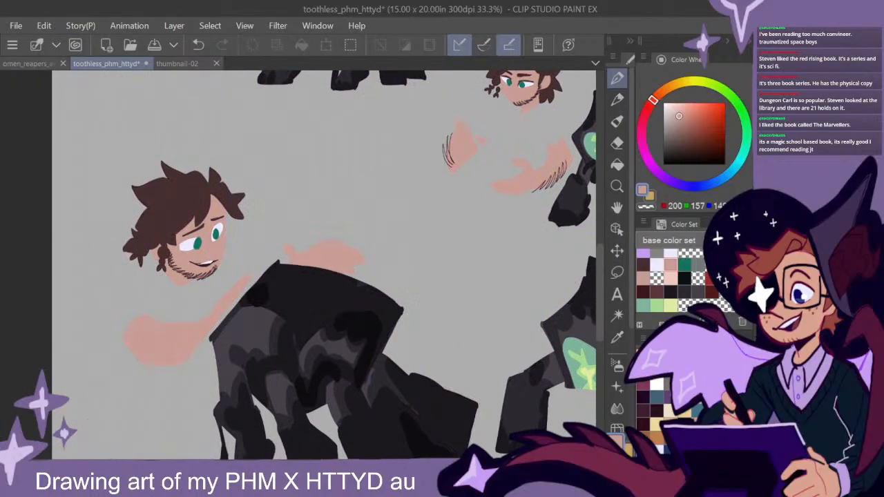
pyautogui.moveTo(500, 322); pyautogui.dragTo(377, 387)
pyautogui.click(684, 265)
pyautogui.scroll(1, 398, 226)
pyautogui.scroll(1, 397, 234)
pyautogui.moveTo(399, 234); pyautogui.dragTo(374, 213)
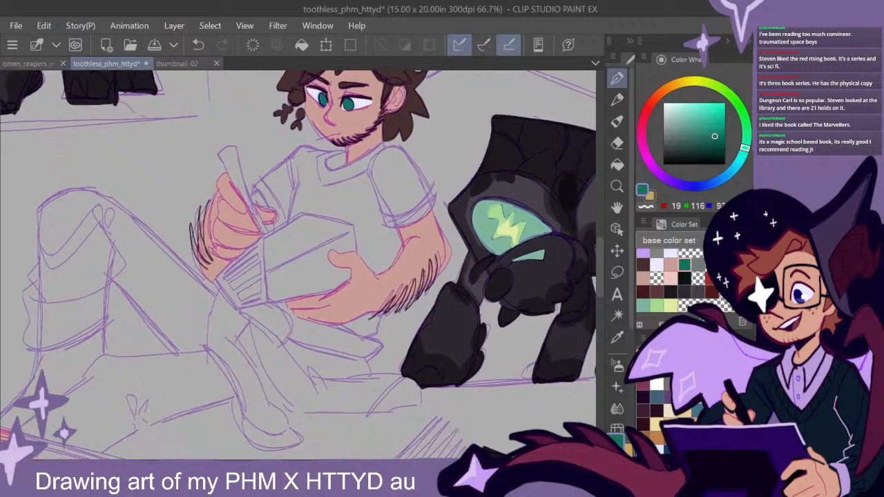
pyautogui.moveTo(339, 188)
pyautogui.mouseDown()
pyautogui.moveTo(382, 165)
pyautogui.moveTo(333, 186)
pyautogui.moveTo(381, 166)
pyautogui.moveTo(372, 163)
pyautogui.moveTo(387, 167)
pyautogui.moveTo(391, 149)
pyautogui.moveTo(435, 204)
pyautogui.mouseUp()
pyautogui.moveTo(413, 163); pyautogui.dragTo(434, 203)
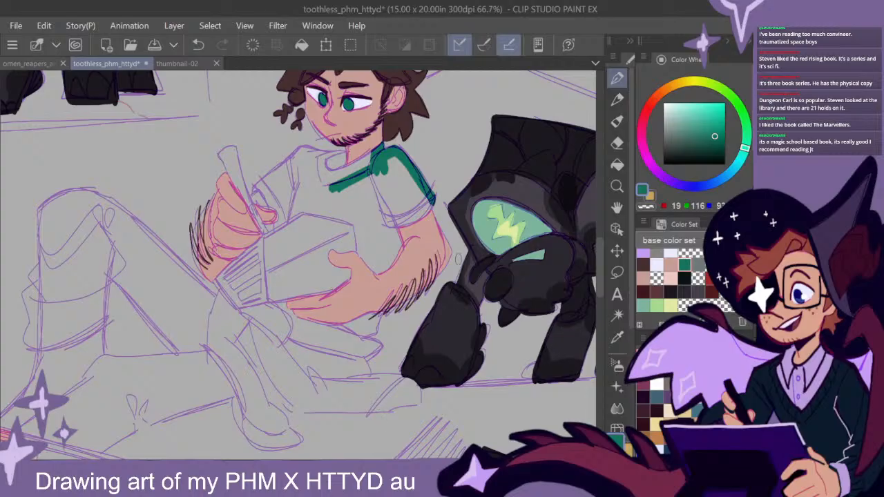
# - Fill the rest of the seated figure's shirt in dark green, including both sleeves, the torso and the parts below the forearm
pyautogui.moveTo(432, 193)
pyautogui.mouseDown()
pyautogui.moveTo(402, 222)
pyautogui.moveTo(427, 196)
pyautogui.moveTo(396, 205)
pyautogui.moveTo(380, 222)
pyautogui.moveTo(414, 191)
pyautogui.moveTo(396, 160)
pyautogui.moveTo(385, 163)
pyautogui.moveTo(411, 187)
pyautogui.moveTo(369, 196)
pyautogui.moveTo(361, 175)
pyautogui.moveTo(375, 149)
pyautogui.moveTo(319, 167)
pyautogui.moveTo(338, 157)
pyautogui.moveTo(308, 165)
pyautogui.moveTo(353, 149)
pyautogui.moveTo(330, 163)
pyautogui.moveTo(306, 149)
pyautogui.moveTo(277, 188)
pyautogui.mouseUp()
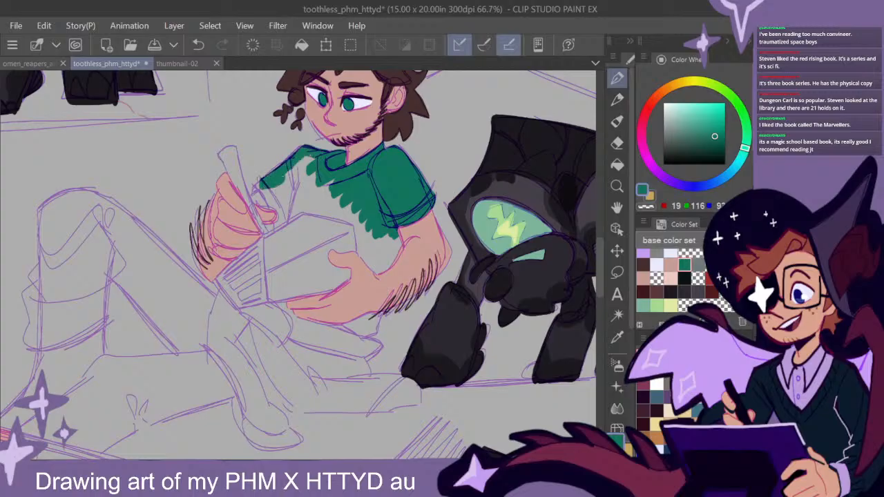
pyautogui.moveTo(263, 187); pyautogui.dragTo(276, 211)
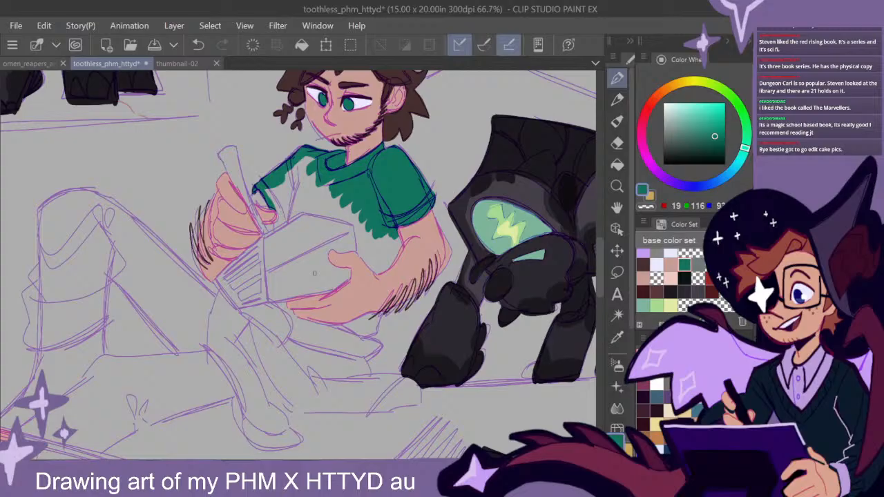
pyautogui.moveTo(295, 155)
pyautogui.mouseDown()
pyautogui.moveTo(293, 184)
pyautogui.moveTo(336, 182)
pyautogui.mouseUp()
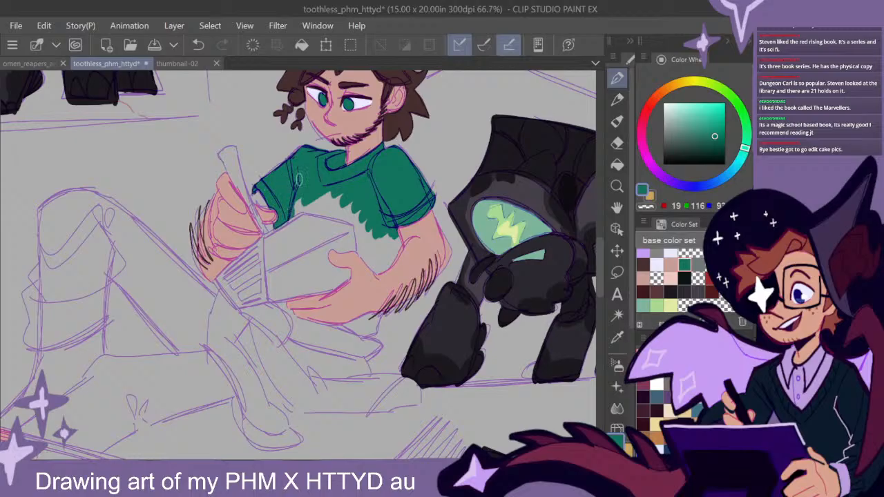
pyautogui.moveTo(287, 217)
pyautogui.mouseDown()
pyautogui.moveTo(318, 193)
pyautogui.moveTo(354, 196)
pyautogui.moveTo(299, 207)
pyautogui.moveTo(377, 220)
pyautogui.moveTo(323, 202)
pyautogui.moveTo(369, 210)
pyautogui.moveTo(340, 215)
pyautogui.moveTo(361, 221)
pyautogui.moveTo(357, 229)
pyautogui.moveTo(357, 216)
pyautogui.moveTo(388, 222)
pyautogui.moveTo(406, 242)
pyautogui.mouseUp()
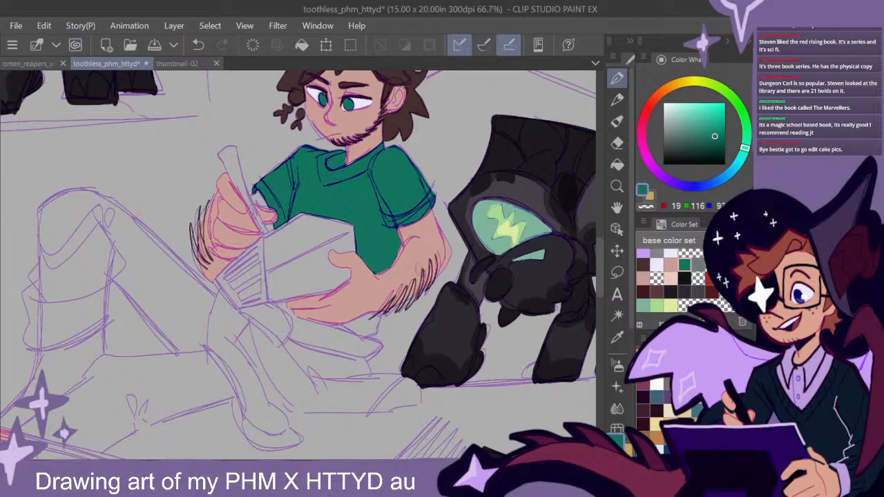
pyautogui.moveTo(416, 314)
pyautogui.mouseDown()
pyautogui.moveTo(405, 255)
pyautogui.moveTo(370, 260)
pyautogui.moveTo(354, 275)
pyautogui.moveTo(342, 263)
pyautogui.moveTo(366, 252)
pyautogui.moveTo(334, 258)
pyautogui.mouseUp()
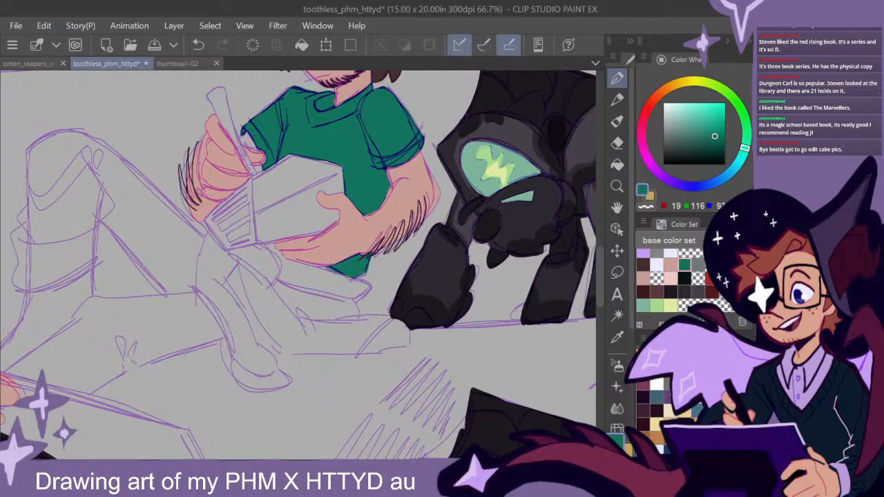
pyautogui.moveTo(273, 245); pyautogui.dragTo(297, 258)
# - Paint the smiling figure's far shoulder and a strip down the chest to the forearm in the same dark green
pyautogui.scroll(-3, 422, 300)
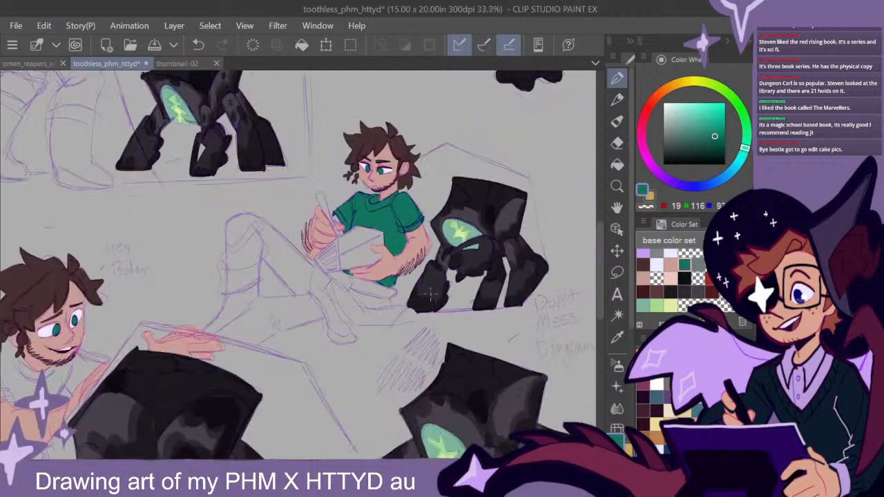
pyautogui.moveTo(297, 360); pyautogui.dragTo(416, 281)
pyautogui.moveTo(311, 306); pyautogui.dragTo(379, 273)
pyautogui.scroll(1, 358, 272)
pyautogui.moveTo(350, 299); pyautogui.dragTo(369, 289)
pyautogui.scroll(1, 338, 288)
pyautogui.moveTo(399, 205)
pyautogui.mouseDown()
pyautogui.moveTo(414, 192)
pyautogui.moveTo(387, 181)
pyautogui.moveTo(412, 191)
pyautogui.moveTo(393, 202)
pyautogui.moveTo(378, 200)
pyautogui.moveTo(402, 200)
pyautogui.moveTo(362, 196)
pyautogui.moveTo(388, 216)
pyautogui.moveTo(373, 228)
pyautogui.moveTo(358, 211)
pyautogui.moveTo(371, 233)
pyautogui.mouseUp()
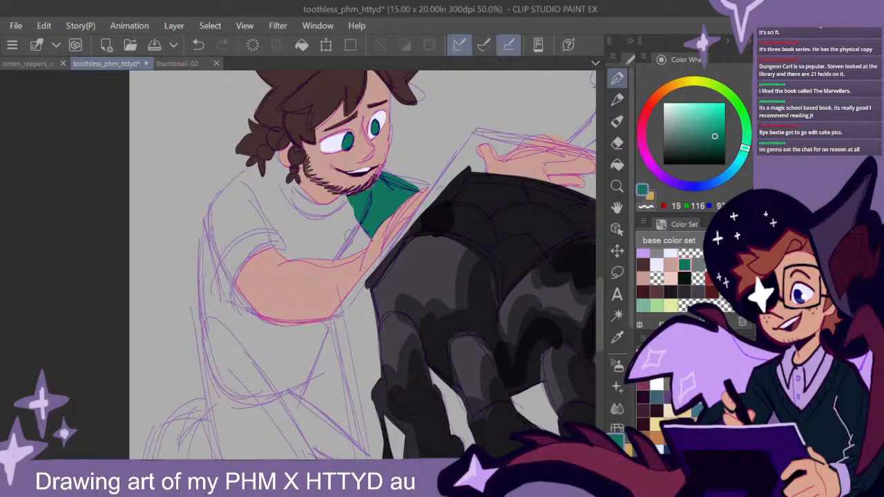
pyautogui.moveTo(351, 220)
pyautogui.mouseDown()
pyautogui.moveTo(326, 257)
pyautogui.moveTo(338, 256)
pyautogui.mouseUp()
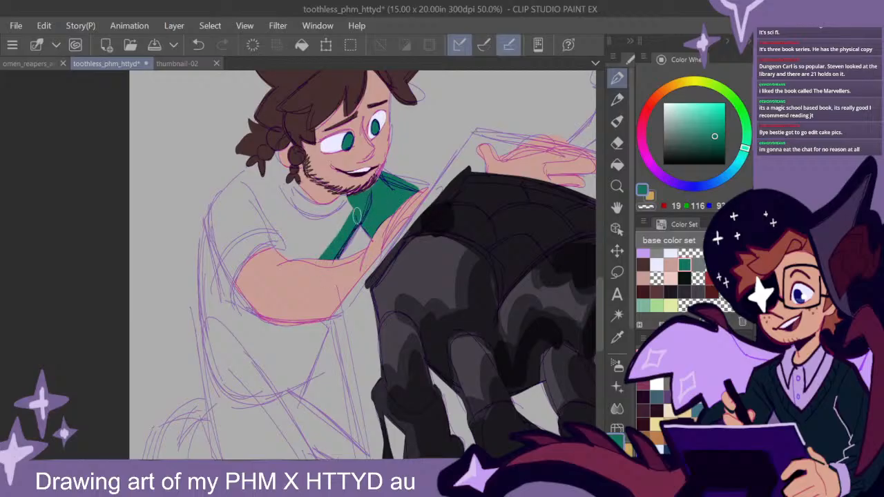
pyautogui.moveTo(484, 356); pyautogui.dragTo(487, 243)
pyautogui.moveTo(542, 302)
pyautogui.mouseDown()
pyautogui.moveTo(439, 273)
pyautogui.moveTo(480, 332)
pyautogui.moveTo(456, 351)
pyautogui.moveTo(487, 310)
pyautogui.moveTo(531, 301)
pyautogui.moveTo(534, 320)
pyautogui.mouseUp()
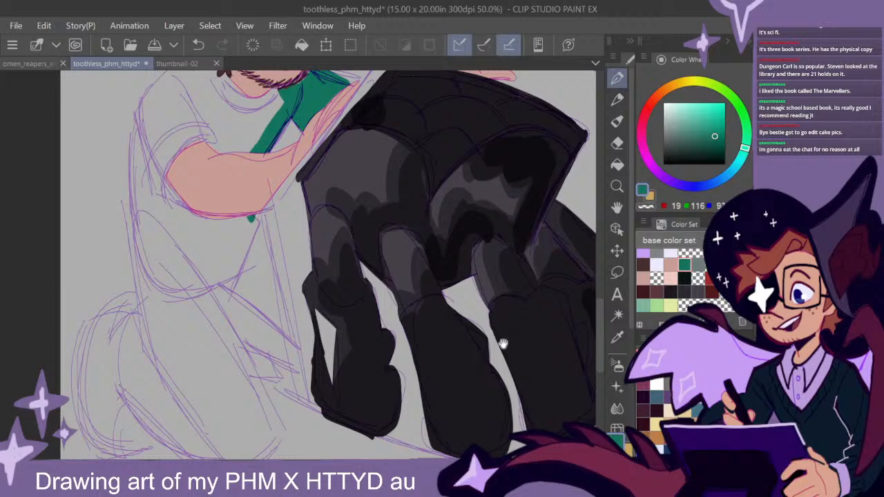
pyautogui.scroll(-1, 503, 343)
pyautogui.scroll(-1, 502, 345)
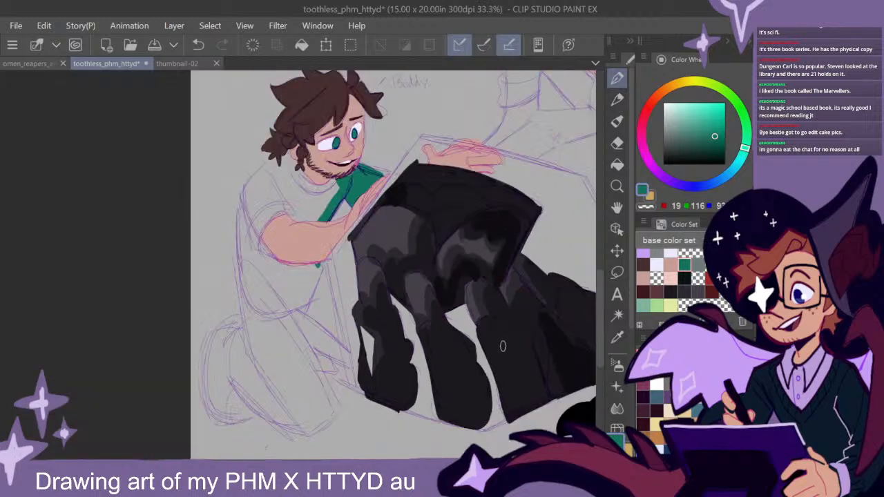
pyautogui.scroll(1, 503, 347)
pyautogui.moveTo(348, 335); pyautogui.dragTo(438, 297)
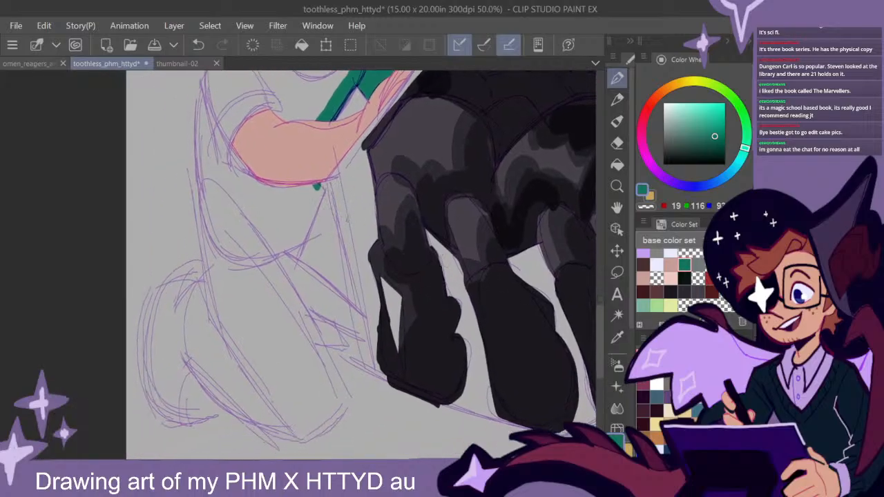
pyautogui.moveTo(328, 184); pyautogui.dragTo(361, 344)
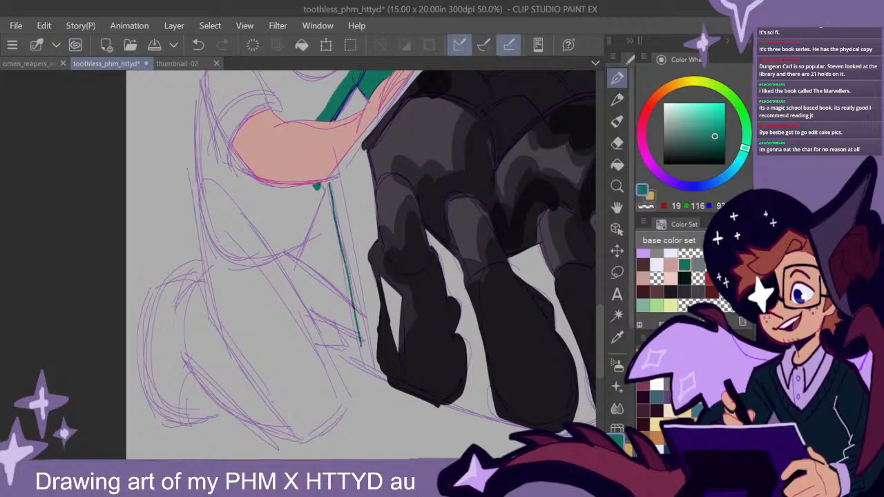
pyautogui.hotkey('ctrl', 'z')
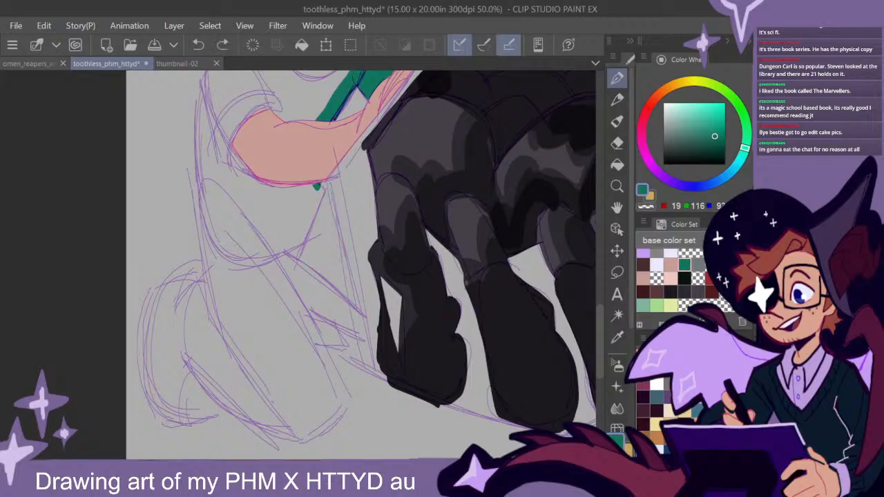
pyautogui.moveTo(507, 253); pyautogui.dragTo(438, 286)
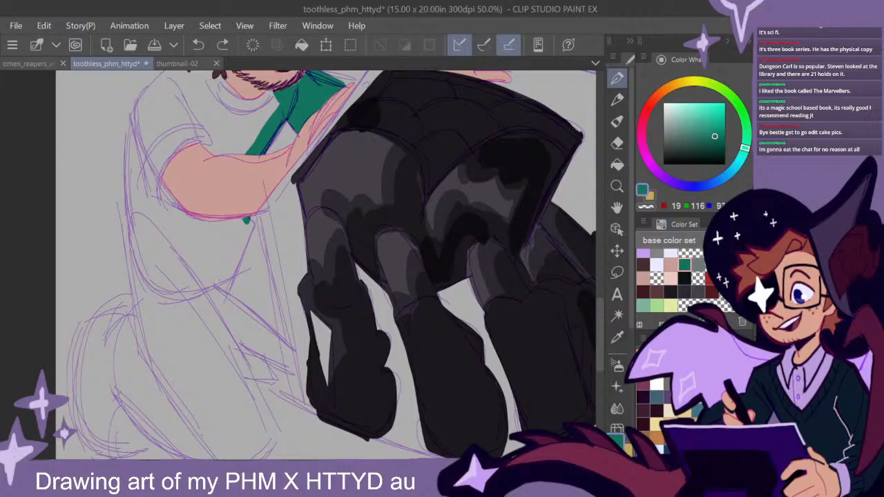
pyautogui.moveTo(247, 242); pyautogui.dragTo(230, 285)
pyautogui.moveTo(260, 223)
pyautogui.mouseDown()
pyautogui.moveTo(237, 268)
pyautogui.moveTo(302, 355)
pyautogui.moveTo(258, 220)
pyautogui.moveTo(299, 353)
pyautogui.mouseUp()
pyautogui.hotkey('ctrl', 'z')
pyautogui.hotkey('ctrl', 'z')
pyautogui.hotkey('ctrl', 'z')
pyautogui.scroll(-2, 373, 328)
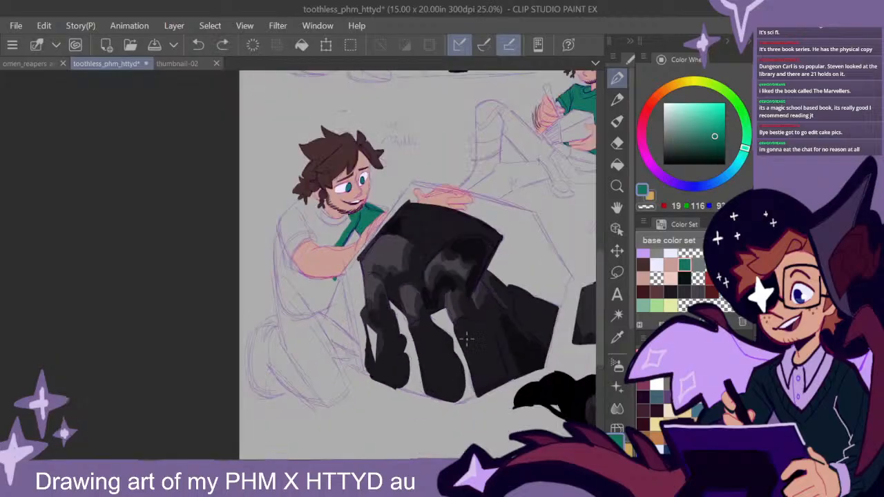
pyautogui.moveTo(480, 351); pyautogui.dragTo(408, 318)
pyautogui.moveTo(453, 334); pyautogui.dragTo(423, 330)
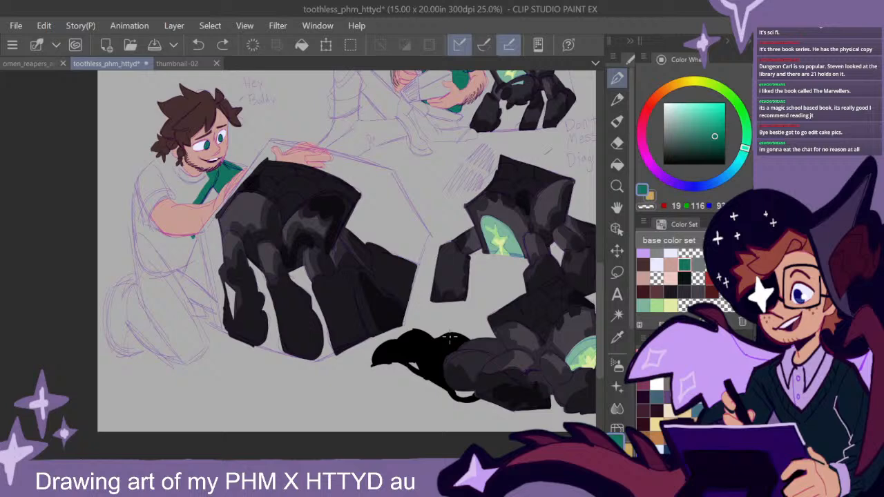
pyautogui.moveTo(186, 266); pyautogui.dragTo(183, 277)
pyautogui.moveTo(183, 276); pyautogui.dragTo(220, 329)
pyautogui.moveTo(184, 276); pyautogui.dragTo(220, 322)
pyautogui.hotkey('ctrl', 'z')
pyautogui.hotkey('ctrl', 'z')
pyautogui.hotkey('ctrl', 'z')
# - Paint the smiling figure's shirt in dark green from the collar and shoulders over the near sleeve and back to the hem
pyautogui.moveTo(271, 251); pyautogui.dragTo(393, 271)
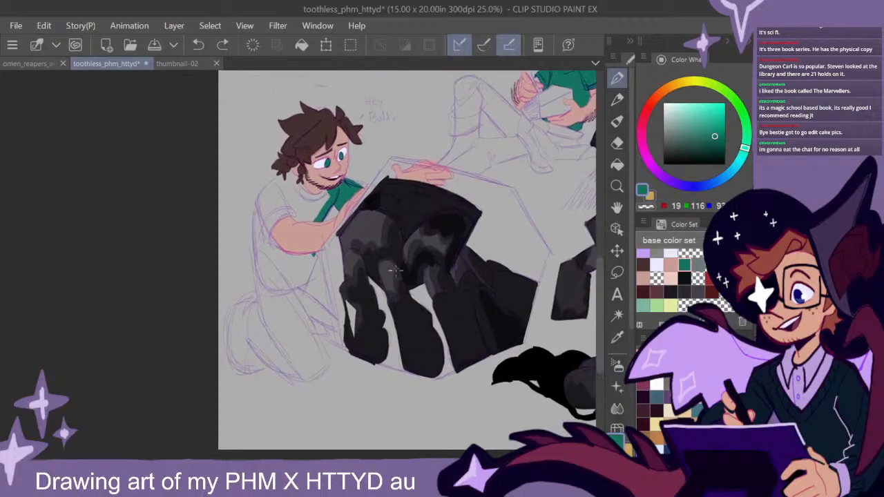
pyautogui.scroll(1, 330, 274)
pyautogui.scroll(1, 348, 238)
pyautogui.moveTo(350, 238); pyautogui.dragTo(379, 278)
pyautogui.moveTo(337, 206)
pyautogui.mouseDown()
pyautogui.moveTo(292, 151)
pyautogui.moveTo(260, 158)
pyautogui.moveTo(253, 143)
pyautogui.moveTo(230, 163)
pyautogui.moveTo(249, 142)
pyautogui.moveTo(204, 197)
pyautogui.moveTo(213, 319)
pyautogui.mouseUp()
pyautogui.moveTo(406, 310); pyautogui.dragTo(385, 239)
pyautogui.moveTo(298, 221)
pyautogui.mouseDown()
pyautogui.moveTo(262, 277)
pyautogui.moveTo(203, 253)
pyautogui.moveTo(188, 270)
pyautogui.moveTo(182, 194)
pyautogui.moveTo(191, 256)
pyautogui.moveTo(268, 265)
pyautogui.mouseUp()
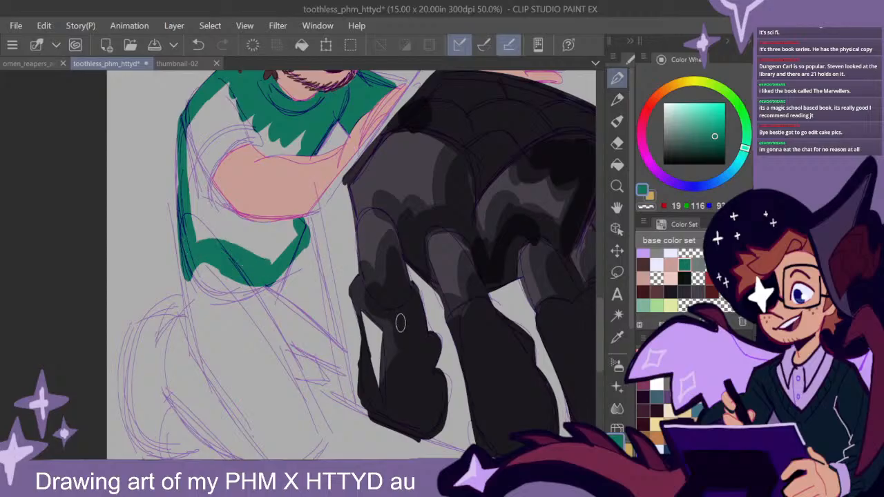
pyautogui.moveTo(283, 248)
pyautogui.mouseDown()
pyautogui.moveTo(298, 226)
pyautogui.moveTo(291, 232)
pyautogui.moveTo(286, 215)
pyautogui.moveTo(252, 232)
pyautogui.moveTo(195, 235)
pyautogui.moveTo(191, 205)
pyautogui.moveTo(220, 114)
pyautogui.moveTo(212, 101)
pyautogui.moveTo(237, 84)
pyautogui.moveTo(213, 123)
pyautogui.moveTo(201, 124)
pyautogui.moveTo(247, 159)
pyautogui.mouseUp()
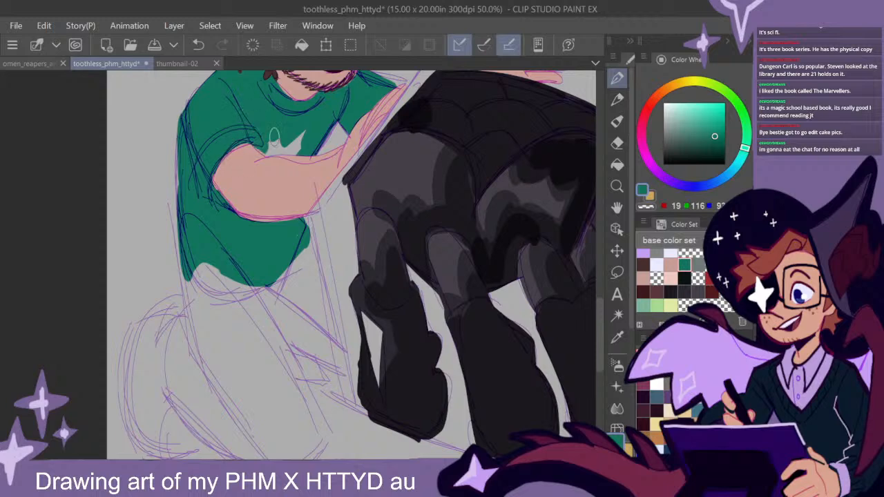
# - Choose the grey swatch and paint the seated figure's shirt collar and the sleeve cuff beside the writing hand
pyautogui.scroll(-2, 414, 276)
pyautogui.moveTo(487, 306)
pyautogui.mouseDown()
pyautogui.moveTo(432, 311)
pyautogui.moveTo(430, 303)
pyautogui.moveTo(433, 313)
pyautogui.moveTo(451, 308)
pyautogui.moveTo(354, 392)
pyautogui.mouseUp()
pyautogui.click(697, 264)
pyautogui.moveTo(411, 141); pyautogui.dragTo(404, 190)
pyautogui.scroll(2, 404, 190)
pyautogui.scroll(2, 404, 190)
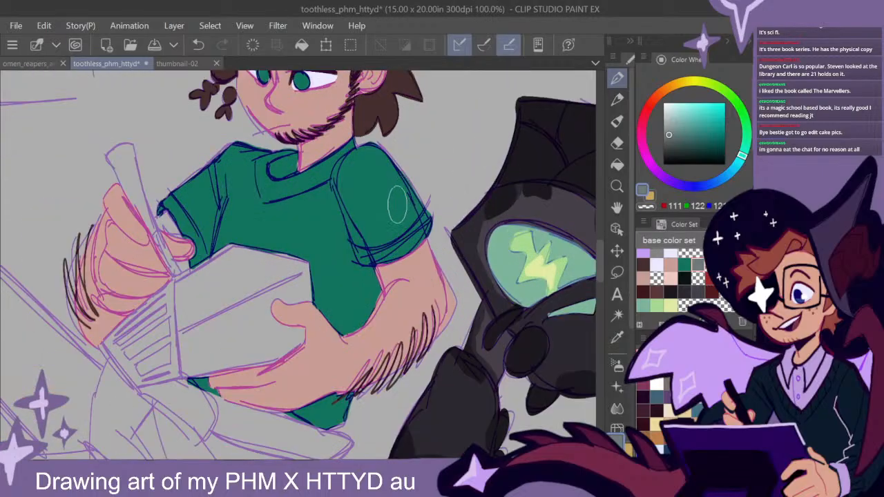
pyautogui.moveTo(342, 153)
pyautogui.mouseDown()
pyautogui.moveTo(313, 175)
pyautogui.moveTo(326, 179)
pyautogui.moveTo(349, 148)
pyautogui.moveTo(321, 177)
pyautogui.moveTo(344, 171)
pyautogui.moveTo(272, 194)
pyautogui.moveTo(259, 167)
pyautogui.moveTo(271, 163)
pyautogui.moveTo(264, 194)
pyautogui.moveTo(277, 162)
pyautogui.moveTo(272, 188)
pyautogui.mouseUp()
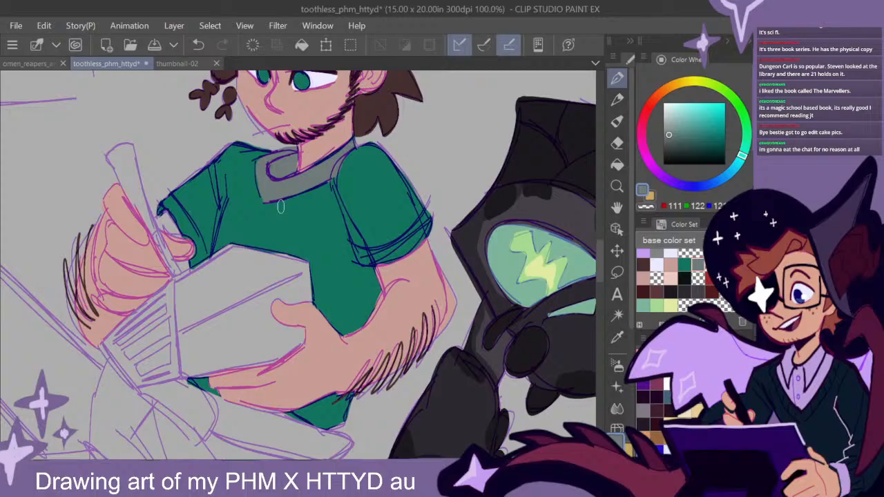
pyautogui.moveTo(170, 202)
pyautogui.mouseDown()
pyautogui.moveTo(163, 210)
pyautogui.moveTo(191, 238)
pyautogui.mouseUp()
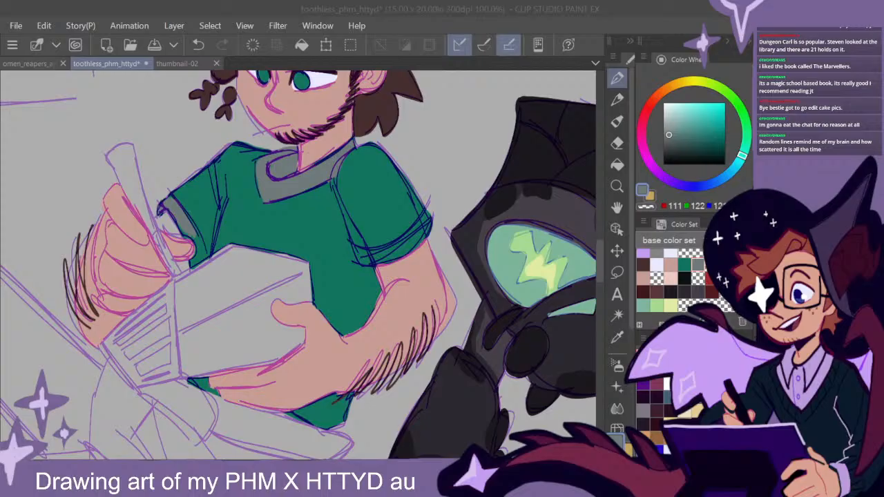
# - Paint the cuff of the seated figure's other sleeve, above the book-holding arm, in grey
pyautogui.moveTo(599, 266); pyautogui.dragTo(599, 274)
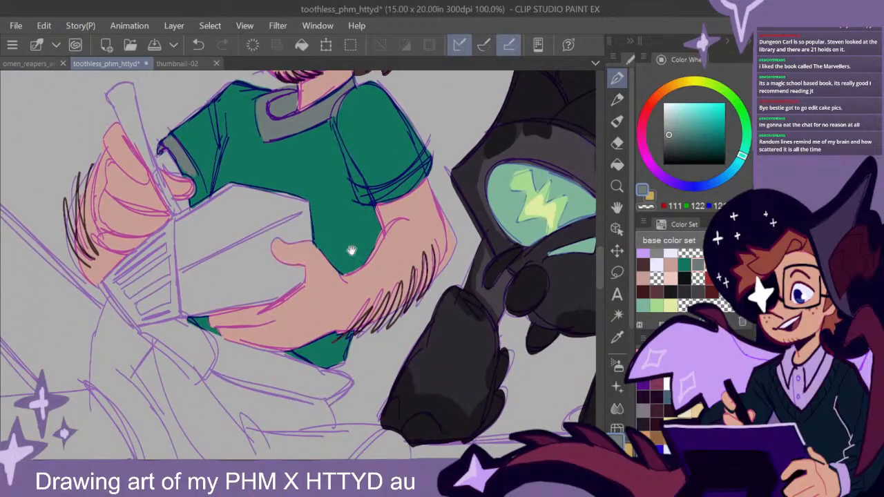
pyautogui.moveTo(312, 237); pyautogui.dragTo(362, 264)
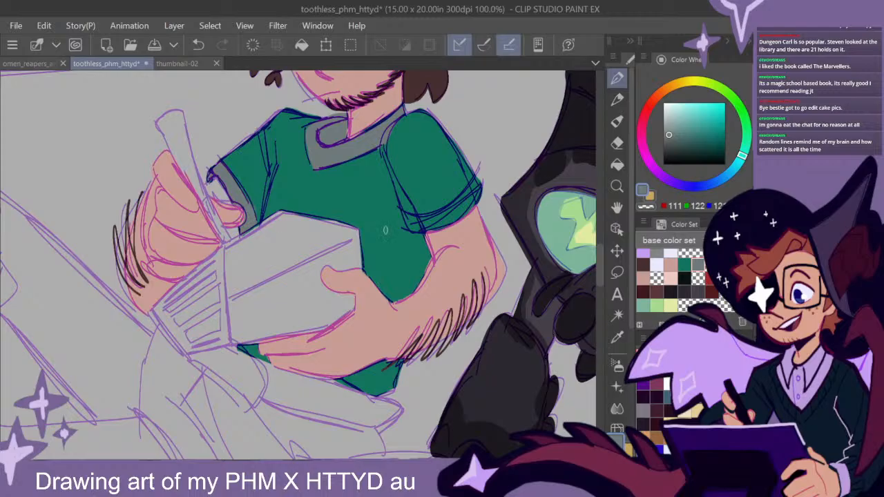
pyautogui.moveTo(502, 231); pyautogui.dragTo(461, 249)
pyautogui.moveTo(426, 223)
pyautogui.mouseDown()
pyautogui.moveTo(433, 200)
pyautogui.moveTo(430, 216)
pyautogui.moveTo(391, 243)
pyautogui.moveTo(412, 232)
pyautogui.moveTo(369, 239)
pyautogui.moveTo(429, 213)
pyautogui.moveTo(408, 230)
pyautogui.mouseUp()
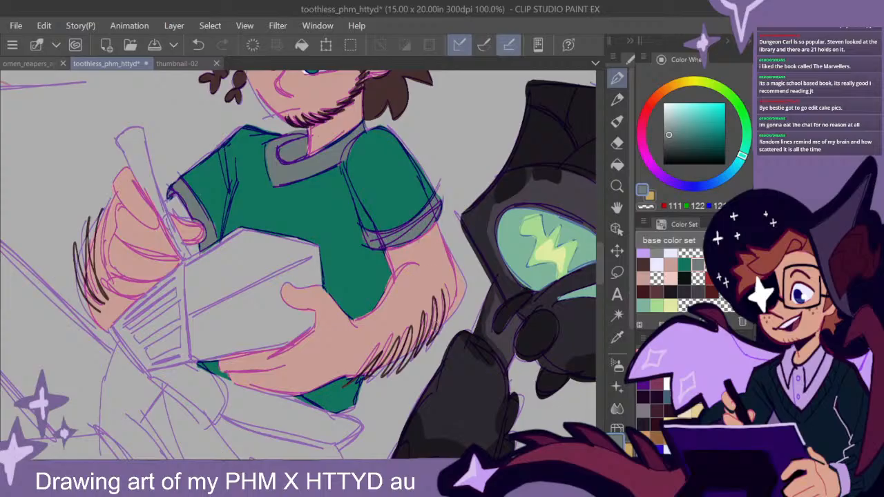
# - Paint the smiling figure's shirt collar in grey around the neck, below the beard
pyautogui.scroll(-2, 435, 335)
pyautogui.moveTo(493, 323)
pyautogui.mouseDown()
pyautogui.moveTo(464, 326)
pyautogui.moveTo(473, 371)
pyautogui.moveTo(460, 379)
pyautogui.moveTo(447, 416)
pyautogui.moveTo(456, 247)
pyautogui.mouseUp()
pyautogui.scroll(-2, 481, 335)
pyautogui.moveTo(421, 347); pyautogui.dragTo(495, 270)
pyautogui.moveTo(299, 312); pyautogui.dragTo(451, 308)
pyautogui.scroll(2, 358, 256)
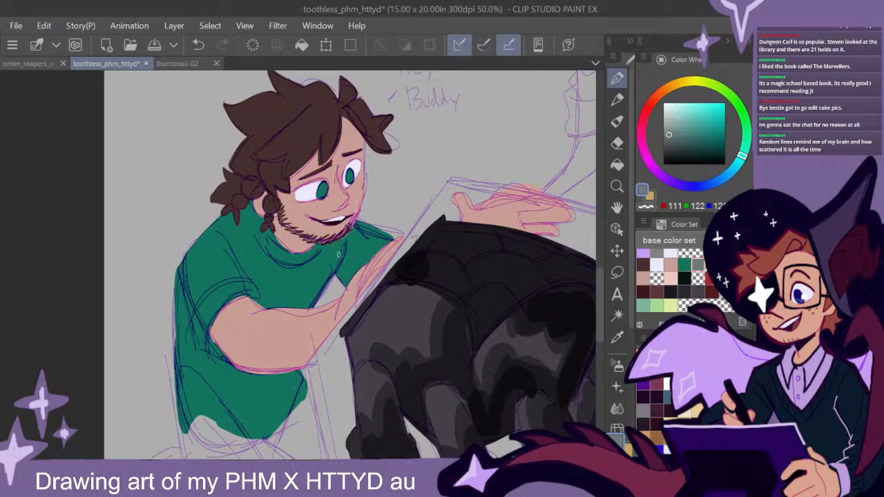
pyautogui.scroll(1, 358, 255)
pyautogui.moveTo(282, 177); pyautogui.dragTo(299, 227)
pyautogui.moveTo(298, 185)
pyautogui.mouseDown()
pyautogui.moveTo(302, 221)
pyautogui.moveTo(314, 226)
pyautogui.moveTo(305, 205)
pyautogui.moveTo(342, 230)
pyautogui.moveTo(369, 202)
pyautogui.moveTo(365, 221)
pyautogui.moveTo(309, 228)
pyautogui.mouseUp()
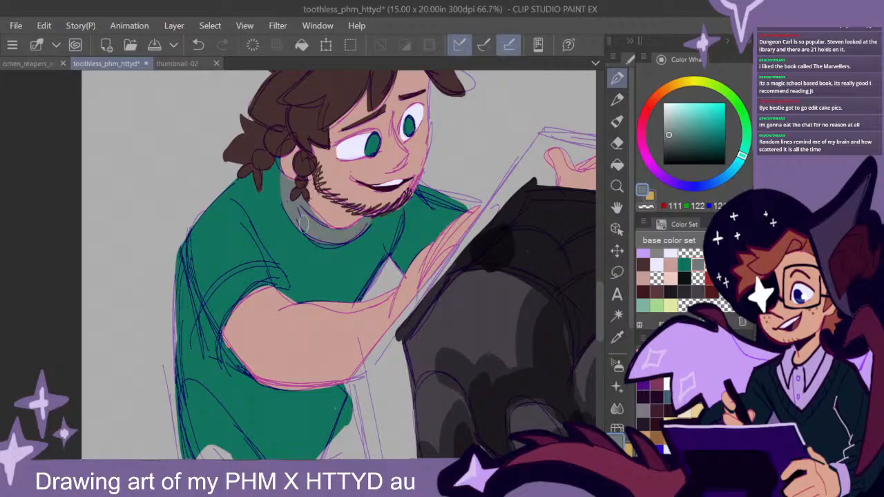
# - Paint the cuff of the smiling figure's near sleeve in grey, around the upper arm
pyautogui.moveTo(473, 205); pyautogui.dragTo(456, 217)
pyautogui.hotkey('ctrl', 'z')
pyautogui.moveTo(288, 291)
pyautogui.mouseDown()
pyautogui.moveTo(266, 268)
pyautogui.moveTo(220, 285)
pyautogui.moveTo(202, 313)
pyautogui.moveTo(211, 352)
pyautogui.moveTo(239, 366)
pyautogui.mouseUp()
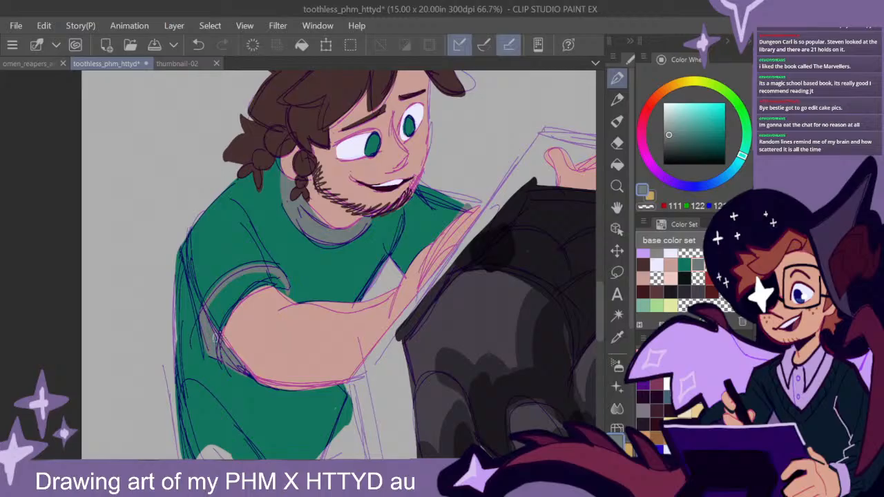
pyautogui.moveTo(216, 332)
pyautogui.mouseDown()
pyautogui.moveTo(239, 287)
pyautogui.moveTo(215, 320)
pyautogui.moveTo(212, 301)
pyautogui.moveTo(280, 282)
pyautogui.mouseUp()
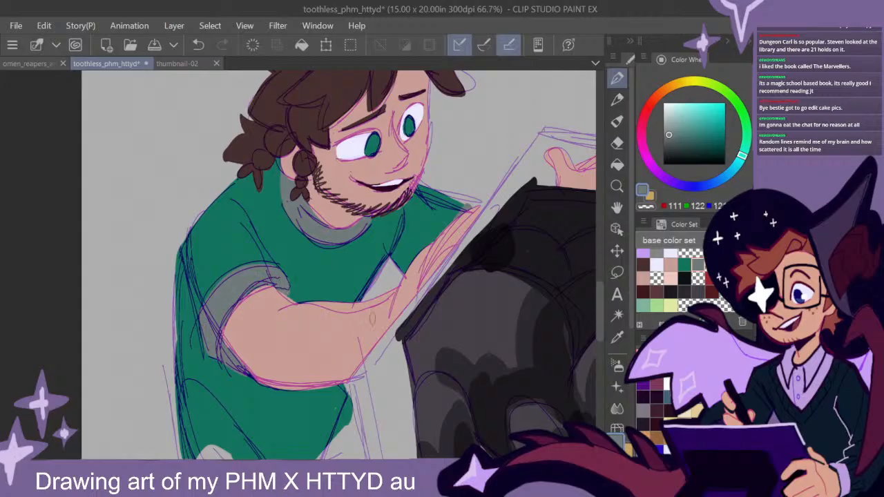
pyautogui.scroll(-1, 435, 309)
pyautogui.scroll(-2, 436, 313)
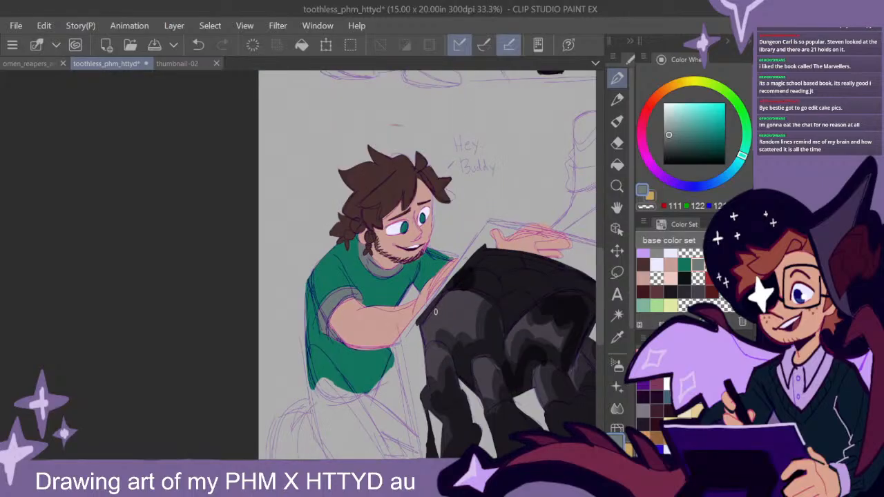
pyautogui.moveTo(536, 314); pyautogui.dragTo(355, 294)
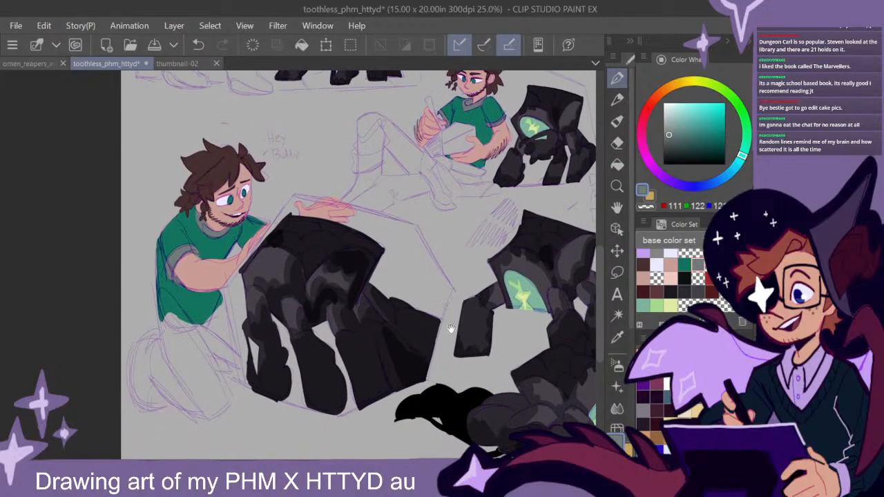
pyautogui.moveTo(424, 367); pyautogui.dragTo(392, 330)
pyautogui.moveTo(411, 275); pyautogui.dragTo(438, 365)
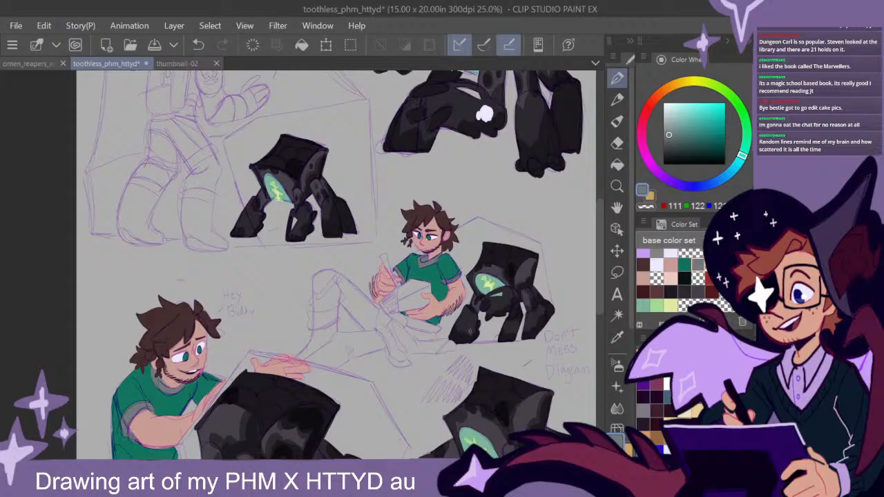
pyautogui.moveTo(599, 269)
pyautogui.mouseDown()
pyautogui.moveTo(599, 283)
pyautogui.moveTo(604, 228)
pyautogui.moveTo(599, 272)
pyautogui.moveTo(598, 263)
pyautogui.mouseUp()
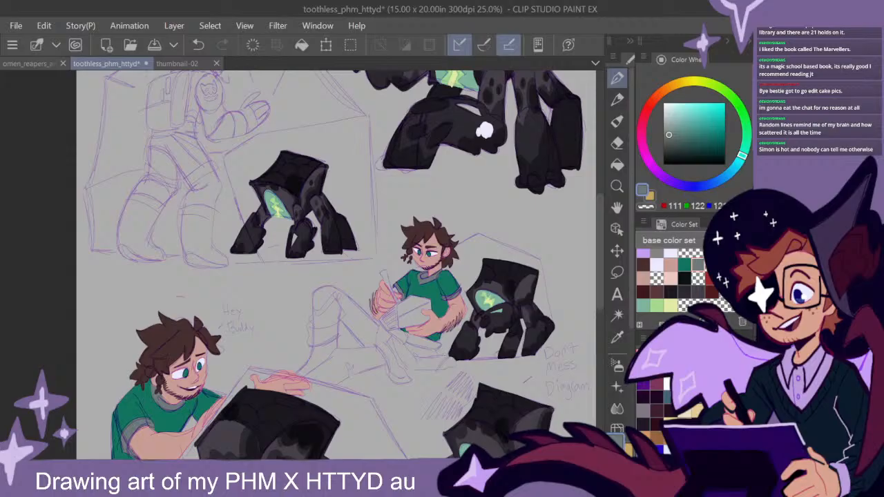
pyautogui.moveTo(517, 354); pyautogui.dragTo(509, 328)
# - Choose the near-black swatch and outline the seated figure's trousers along the waist and underside, painting in the crossed lower leg
pyautogui.click(671, 292)
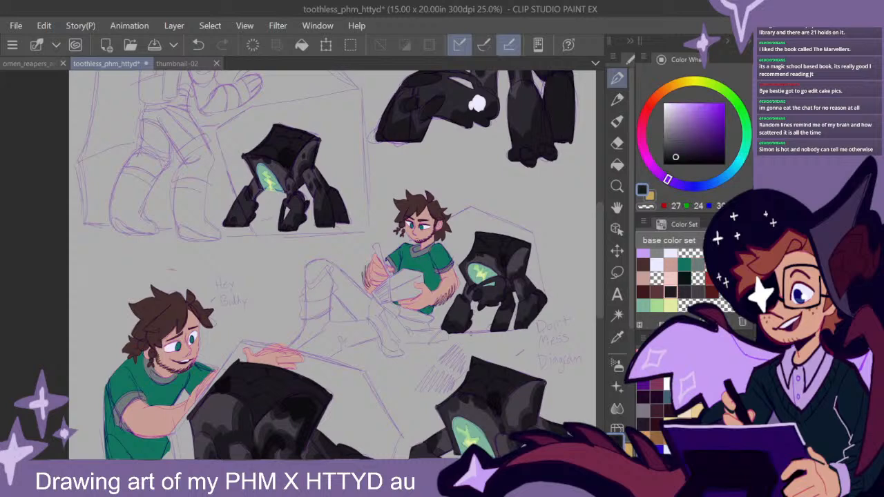
pyautogui.moveTo(455, 333); pyautogui.dragTo(427, 362)
pyautogui.moveTo(480, 251)
pyautogui.mouseDown()
pyautogui.moveTo(452, 377)
pyautogui.moveTo(475, 237)
pyautogui.mouseUp()
pyautogui.moveTo(456, 330)
pyautogui.mouseDown()
pyautogui.moveTo(473, 315)
pyautogui.moveTo(469, 336)
pyautogui.mouseUp()
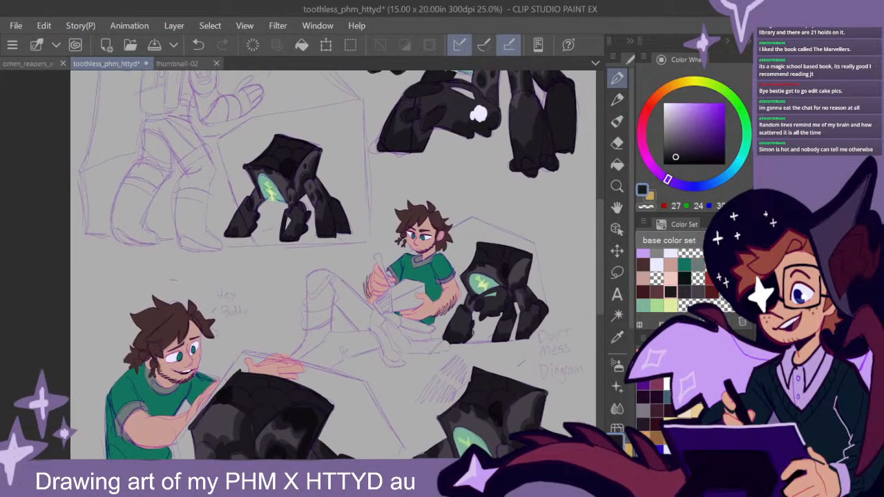
pyautogui.moveTo(437, 336); pyautogui.dragTo(492, 314)
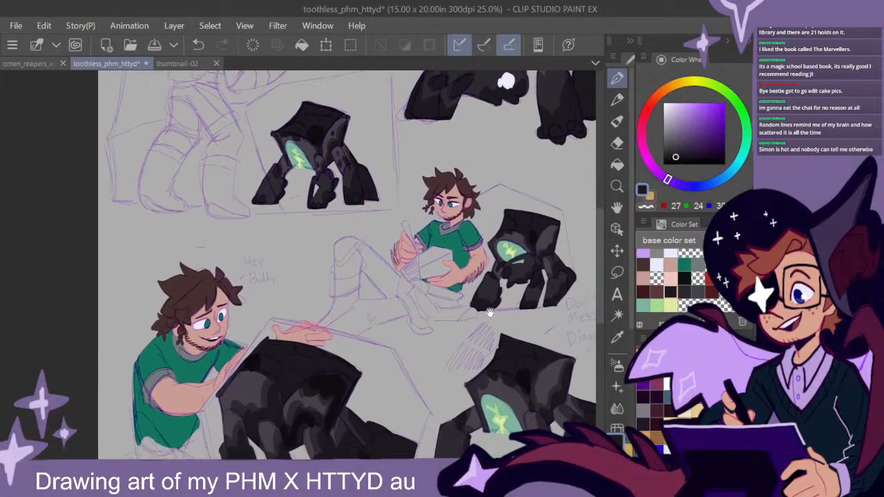
pyautogui.scroll(2, 504, 311)
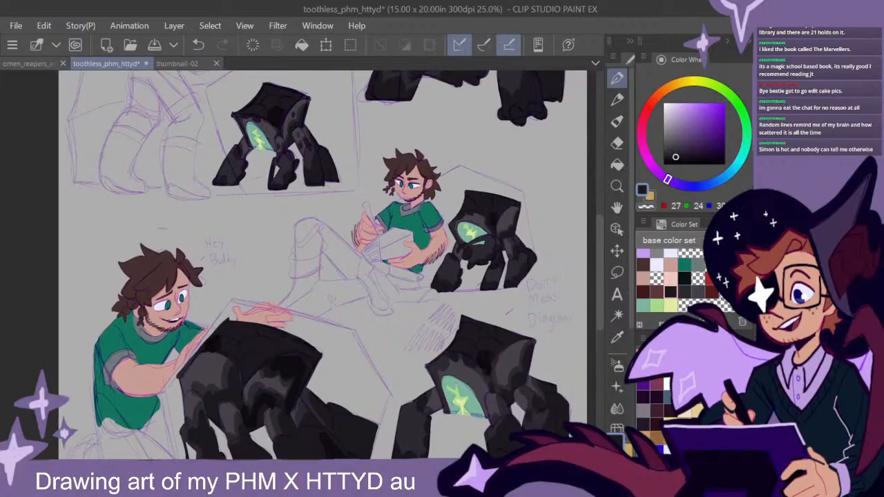
pyautogui.moveTo(430, 313); pyautogui.dragTo(464, 296)
pyautogui.scroll(1, 445, 272)
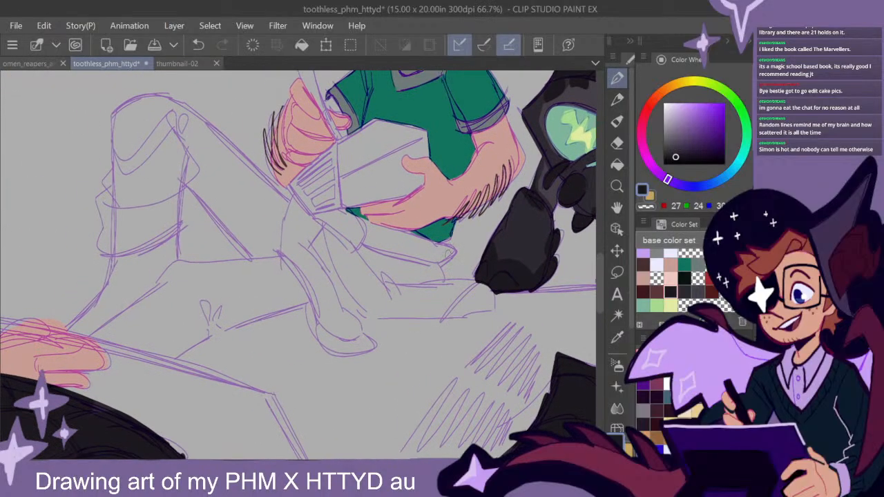
pyautogui.moveTo(438, 258)
pyautogui.mouseDown()
pyautogui.moveTo(450, 251)
pyautogui.moveTo(349, 214)
pyautogui.moveTo(311, 220)
pyautogui.moveTo(351, 216)
pyautogui.moveTo(446, 254)
pyautogui.moveTo(423, 257)
pyautogui.moveTo(442, 255)
pyautogui.moveTo(440, 286)
pyautogui.moveTo(432, 261)
pyautogui.moveTo(489, 289)
pyautogui.moveTo(492, 312)
pyautogui.moveTo(465, 313)
pyautogui.mouseUp()
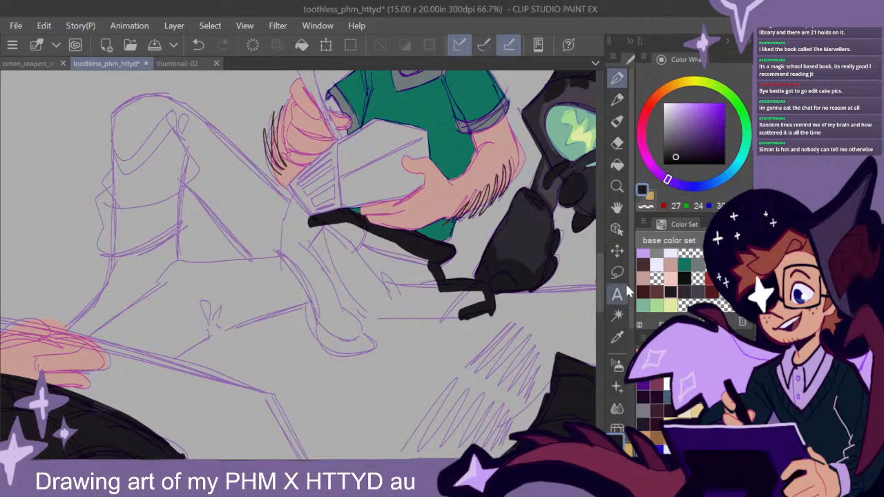
pyautogui.scroll(2, 602, 289)
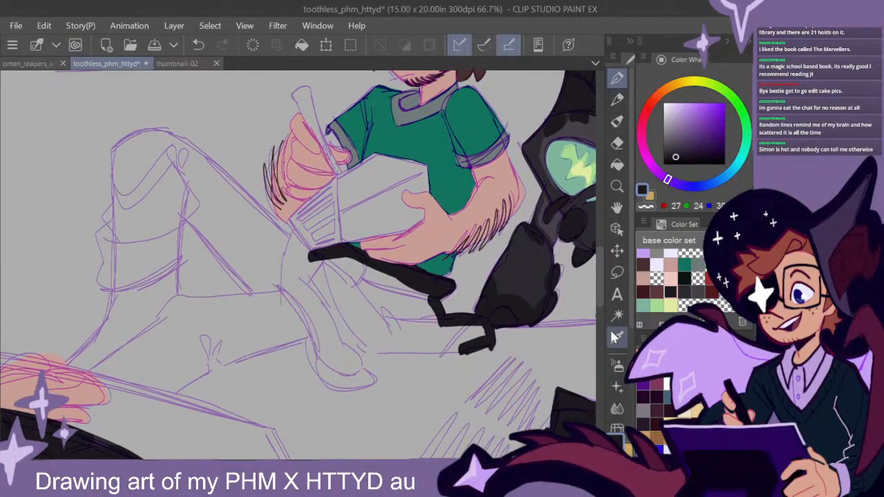
pyautogui.moveTo(475, 344)
pyautogui.mouseDown()
pyautogui.moveTo(368, 346)
pyautogui.moveTo(321, 287)
pyautogui.moveTo(342, 320)
pyautogui.moveTo(336, 333)
pyautogui.moveTo(374, 383)
pyautogui.moveTo(326, 383)
pyautogui.moveTo(310, 339)
pyautogui.moveTo(327, 381)
pyautogui.moveTo(330, 366)
pyautogui.moveTo(338, 381)
pyautogui.moveTo(363, 374)
pyautogui.moveTo(325, 333)
pyautogui.moveTo(330, 313)
pyautogui.moveTo(320, 309)
pyautogui.moveTo(315, 330)
pyautogui.moveTo(307, 321)
pyautogui.moveTo(324, 330)
pyautogui.moveTo(305, 311)
pyautogui.mouseUp()
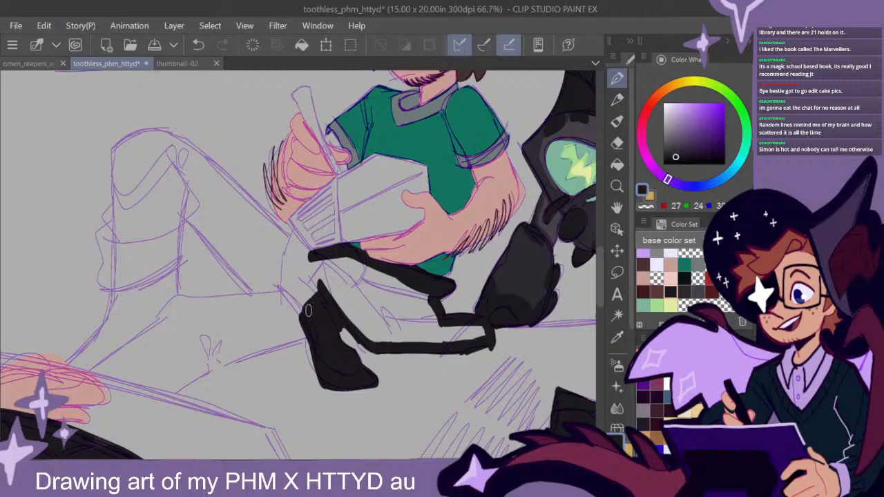
# - Outline the seated figure's leg lying along the ground and the hip edge beneath the book in near-black
pyautogui.moveTo(348, 330); pyautogui.dragTo(477, 287)
pyautogui.moveTo(385, 254)
pyautogui.mouseDown()
pyautogui.moveTo(304, 258)
pyautogui.moveTo(286, 277)
pyautogui.moveTo(409, 254)
pyautogui.mouseUp()
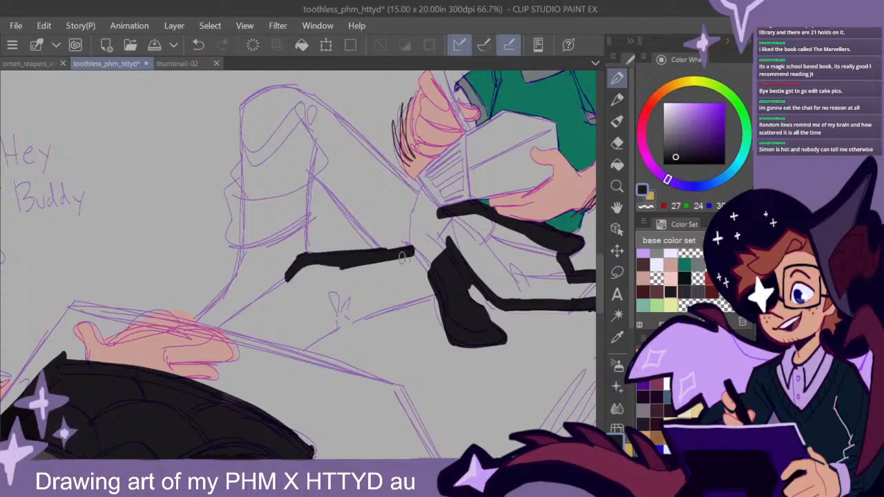
pyautogui.moveTo(434, 288)
pyautogui.mouseDown()
pyautogui.moveTo(351, 318)
pyautogui.moveTo(389, 302)
pyautogui.moveTo(304, 349)
pyautogui.moveTo(220, 326)
pyautogui.moveTo(307, 271)
pyautogui.moveTo(279, 289)
pyautogui.mouseUp()
pyautogui.moveTo(458, 229)
pyautogui.mouseDown()
pyautogui.moveTo(439, 283)
pyautogui.moveTo(408, 254)
pyautogui.moveTo(393, 271)
pyautogui.mouseUp()
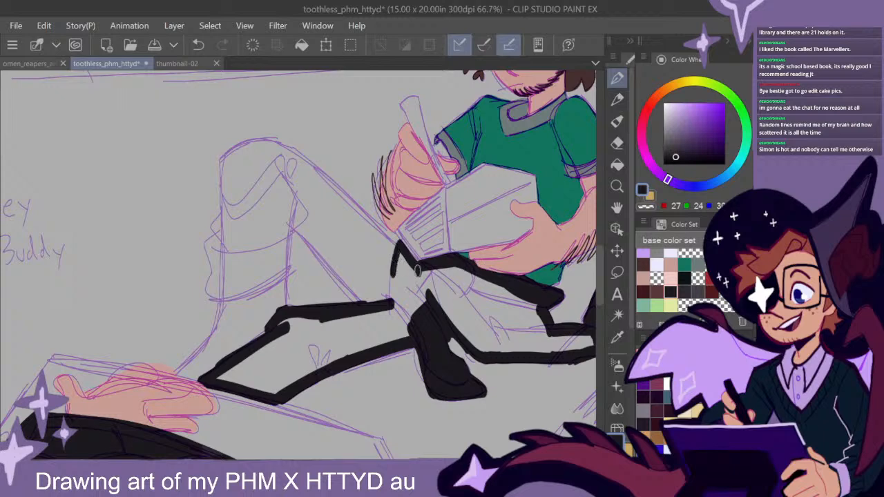
pyautogui.moveTo(408, 255); pyautogui.dragTo(426, 277)
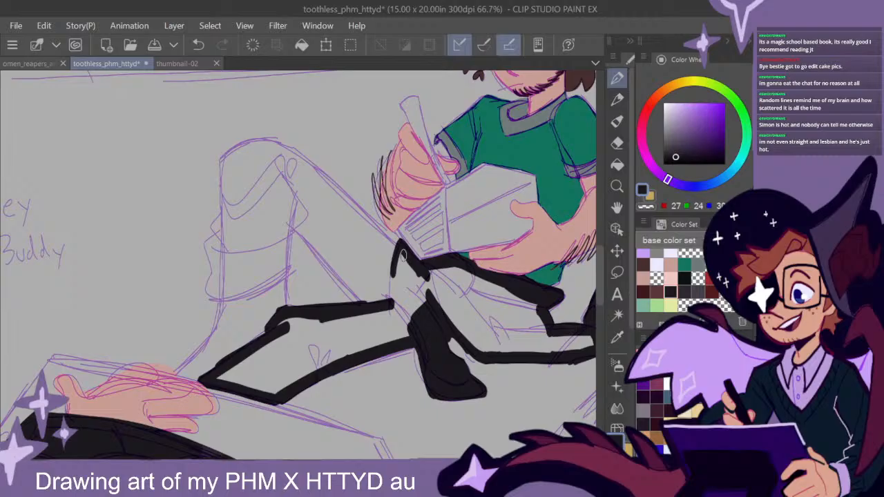
# - Outline the seated figure's raised leg in near-black, over the knee, down to the trouser hem and back along the thigh
pyautogui.moveTo(399, 261)
pyautogui.mouseDown()
pyautogui.moveTo(343, 193)
pyautogui.moveTo(275, 145)
pyautogui.moveTo(240, 146)
pyautogui.moveTo(225, 175)
pyautogui.mouseUp()
pyautogui.moveTo(239, 150)
pyautogui.mouseDown()
pyautogui.moveTo(220, 166)
pyautogui.moveTo(215, 226)
pyautogui.moveTo(233, 246)
pyautogui.moveTo(206, 247)
pyautogui.moveTo(209, 296)
pyautogui.moveTo(291, 264)
pyautogui.moveTo(234, 292)
pyautogui.mouseUp()
pyautogui.moveTo(290, 269)
pyautogui.mouseDown()
pyautogui.moveTo(288, 226)
pyautogui.moveTo(286, 271)
pyautogui.mouseUp()
pyautogui.moveTo(286, 238)
pyautogui.mouseDown()
pyautogui.moveTo(311, 207)
pyautogui.moveTo(337, 265)
pyautogui.moveTo(370, 304)
pyautogui.mouseUp()
pyautogui.moveTo(303, 225)
pyautogui.mouseDown()
pyautogui.moveTo(328, 271)
pyautogui.moveTo(368, 298)
pyautogui.mouseUp()
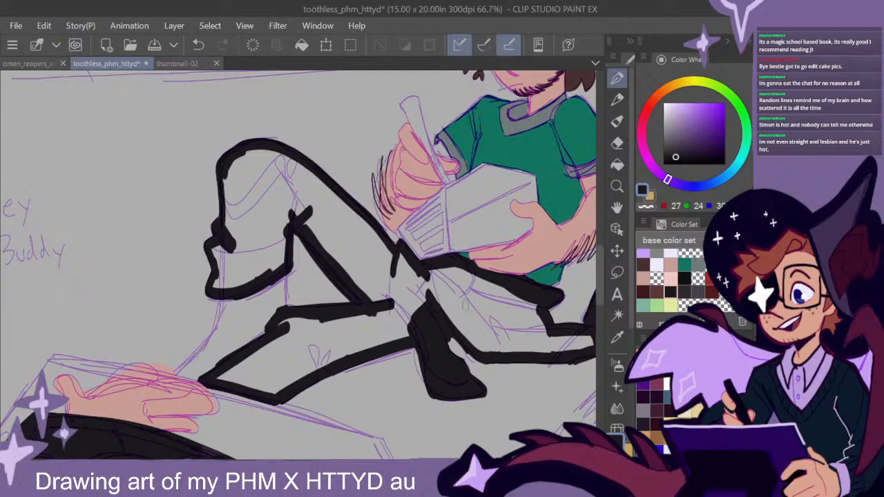
# - Fill the outlined areas of the seated figure's trousers with near-black
pyautogui.click(616, 163)
pyautogui.click(498, 308)
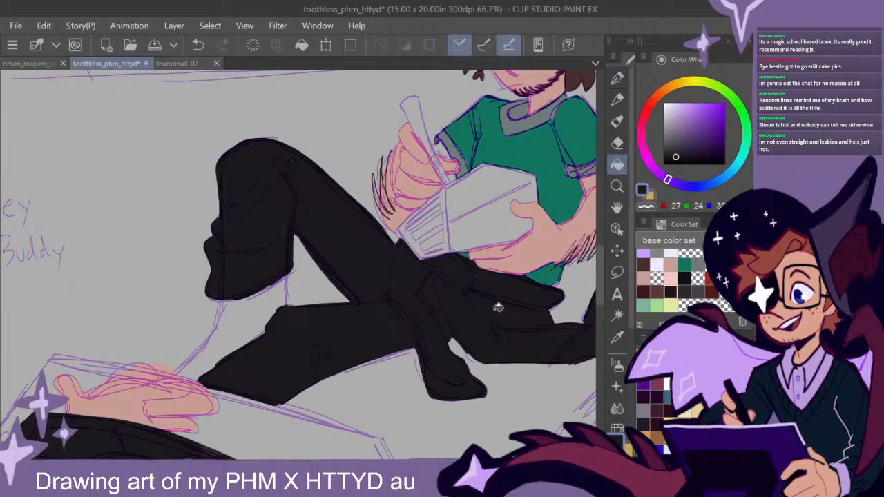
pyautogui.click(617, 77)
# - Choose the near-black swatch and outline the back edge of the smiling figure's trousers, down from the shirt hem
pyautogui.scroll(-3, 498, 317)
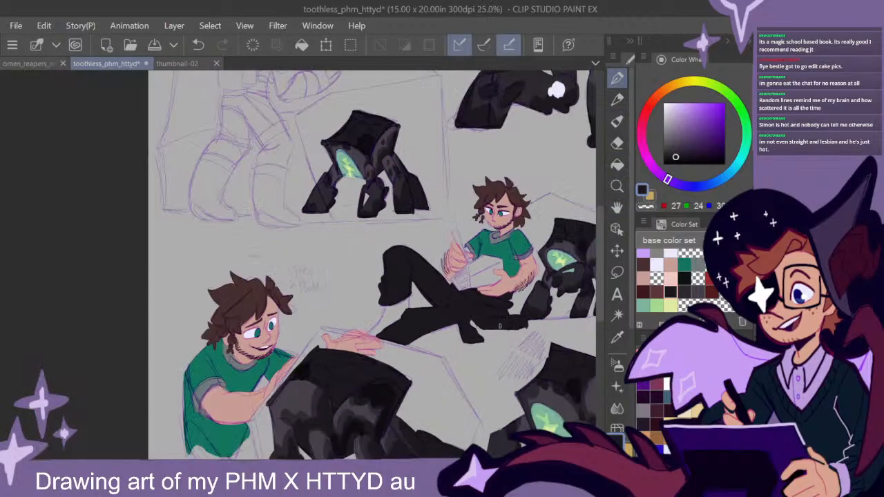
pyautogui.moveTo(514, 335); pyautogui.dragTo(434, 360)
pyautogui.moveTo(481, 329); pyautogui.dragTo(552, 210)
pyautogui.moveTo(337, 350); pyautogui.dragTo(431, 278)
pyautogui.scroll(3, 431, 278)
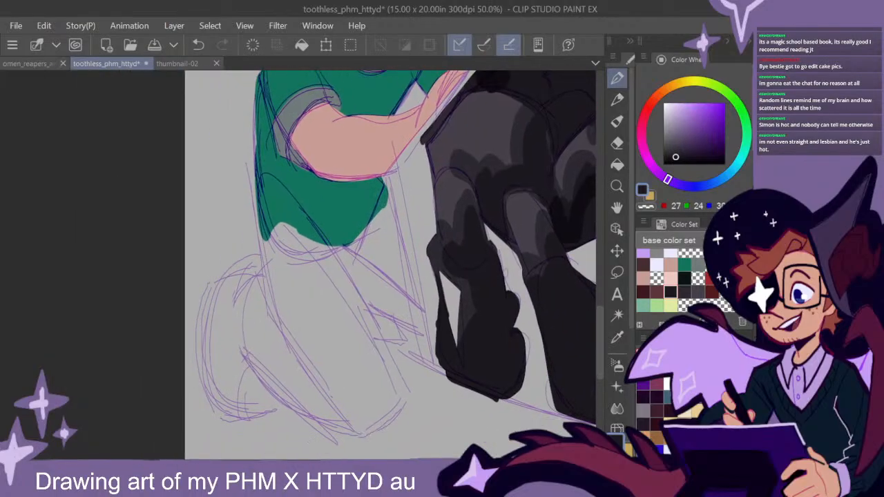
pyautogui.hotkey('ctrl', 'z')
pyautogui.hotkey('ctrl', 'y')
pyautogui.keyDown('alt'); pyautogui.click(351, 197); pyautogui.keyUp('alt')
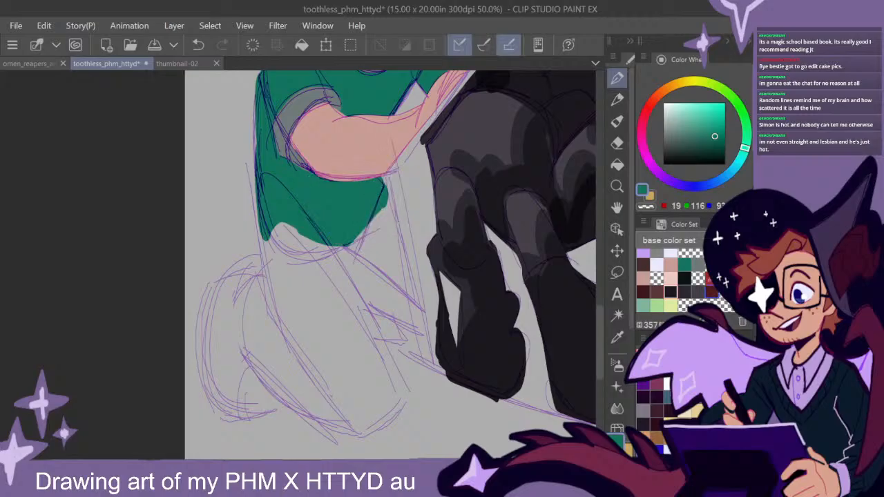
pyautogui.click(671, 292)
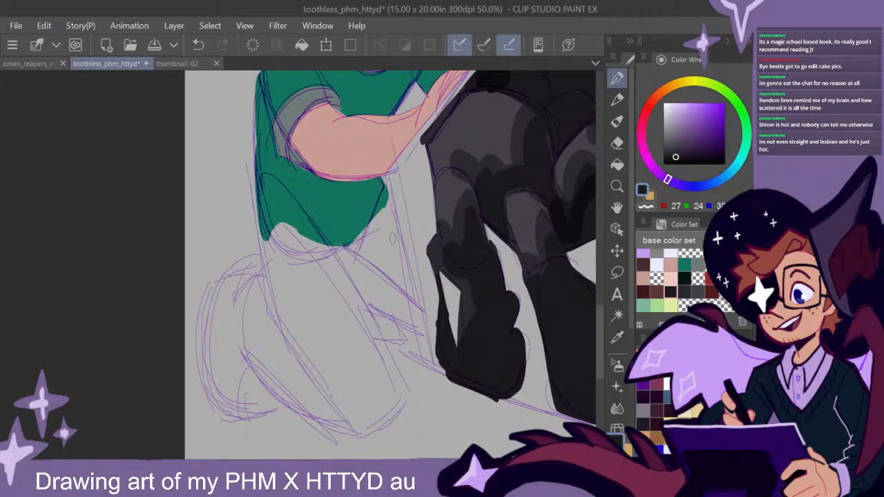
pyautogui.moveTo(262, 219); pyautogui.dragTo(285, 333)
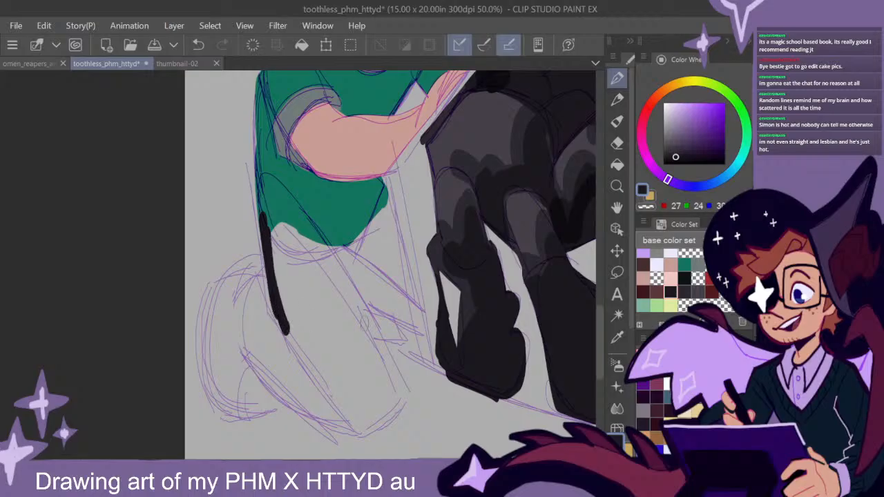
# - Outline the smiling figure's waistband, far thigh, near leg and rounded back edge in near-black to enclose the trousers
pyautogui.moveTo(456, 319); pyautogui.dragTo(411, 275)
pyautogui.moveTo(217, 162)
pyautogui.mouseDown()
pyautogui.moveTo(279, 172)
pyautogui.moveTo(326, 156)
pyautogui.moveTo(335, 140)
pyautogui.moveTo(349, 185)
pyautogui.mouseUp()
pyautogui.moveTo(343, 138); pyautogui.dragTo(366, 273)
pyautogui.moveTo(340, 156); pyautogui.dragTo(367, 275)
pyautogui.moveTo(307, 231)
pyautogui.mouseDown()
pyautogui.moveTo(362, 270)
pyautogui.moveTo(319, 257)
pyautogui.moveTo(355, 344)
pyautogui.moveTo(319, 377)
pyautogui.moveTo(242, 325)
pyautogui.moveTo(297, 374)
pyautogui.moveTo(325, 372)
pyautogui.mouseUp()
pyautogui.moveTo(234, 336)
pyautogui.mouseDown()
pyautogui.moveTo(231, 257)
pyautogui.moveTo(249, 341)
pyautogui.mouseUp()
pyautogui.moveTo(220, 233)
pyautogui.mouseDown()
pyautogui.moveTo(228, 306)
pyautogui.moveTo(222, 241)
pyautogui.moveTo(252, 339)
pyautogui.mouseUp()
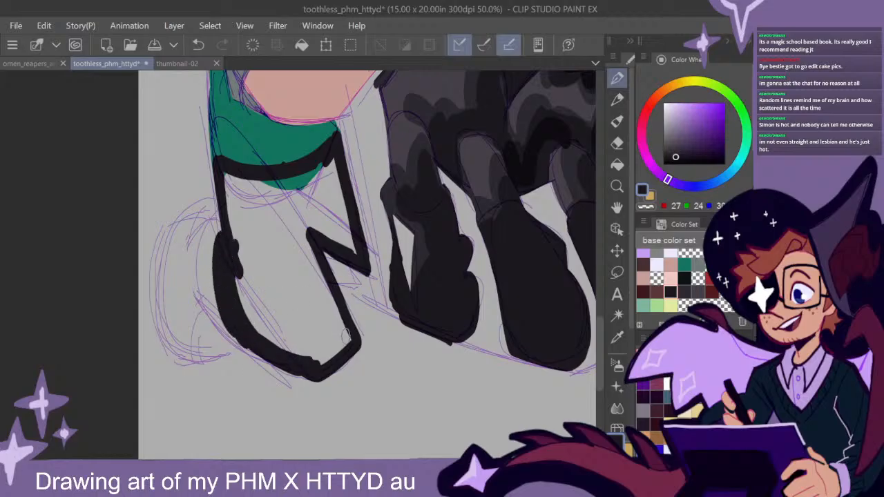
pyautogui.moveTo(214, 223)
pyautogui.mouseDown()
pyautogui.moveTo(210, 306)
pyautogui.moveTo(201, 263)
pyautogui.moveTo(230, 328)
pyautogui.moveTo(217, 309)
pyautogui.moveTo(219, 217)
pyautogui.moveTo(213, 279)
pyautogui.moveTo(223, 309)
pyautogui.moveTo(221, 225)
pyautogui.moveTo(231, 209)
pyautogui.moveTo(221, 248)
pyautogui.moveTo(224, 226)
pyautogui.mouseUp()
pyautogui.moveTo(240, 336)
pyautogui.mouseDown()
pyautogui.moveTo(231, 329)
pyautogui.moveTo(256, 352)
pyautogui.mouseUp()
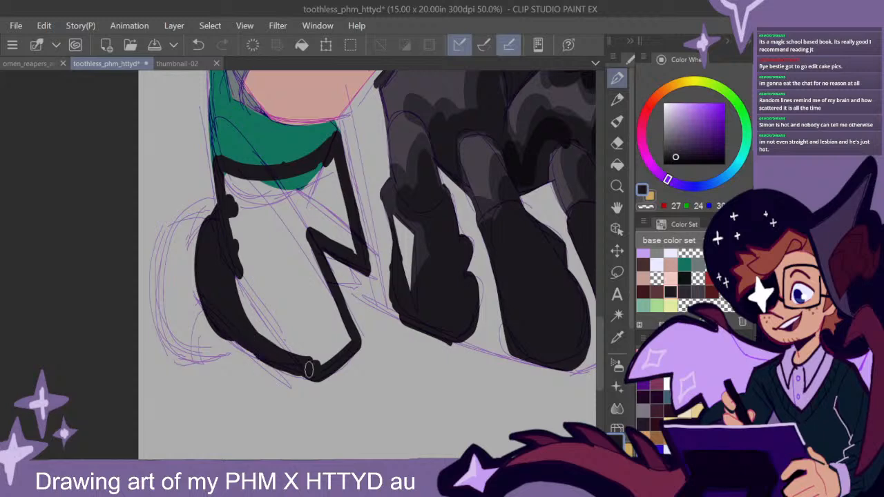
# - Fill the smiling figure's outlined trousers with near-black
pyautogui.click(617, 164)
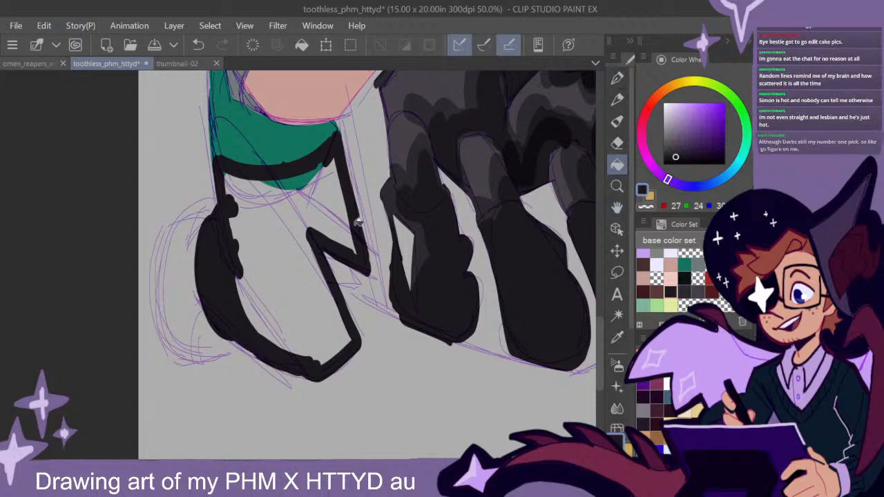
pyautogui.click(294, 217)
pyautogui.click(616, 80)
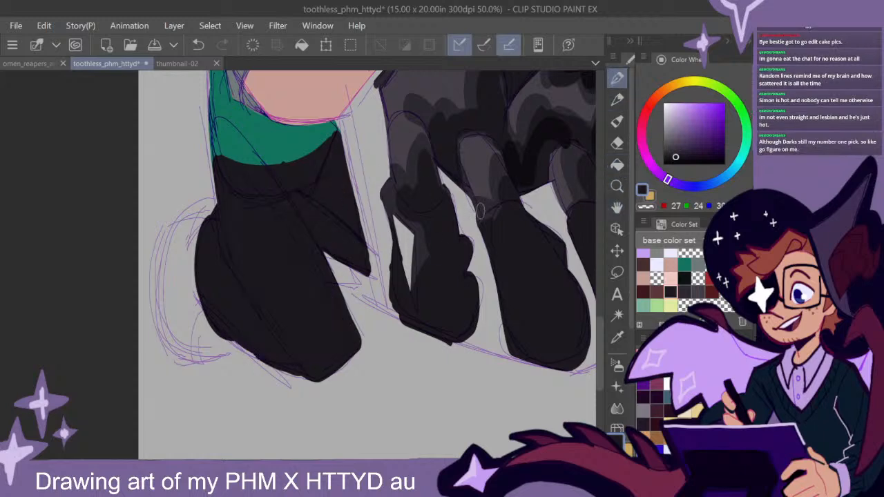
# - Extend the near-black trousers outward at the smiling figure's back hip, just below the shirt hem
pyautogui.scroll(-2, 409, 291)
pyautogui.moveTo(485, 266); pyautogui.dragTo(464, 276)
pyautogui.scroll(2, 366, 249)
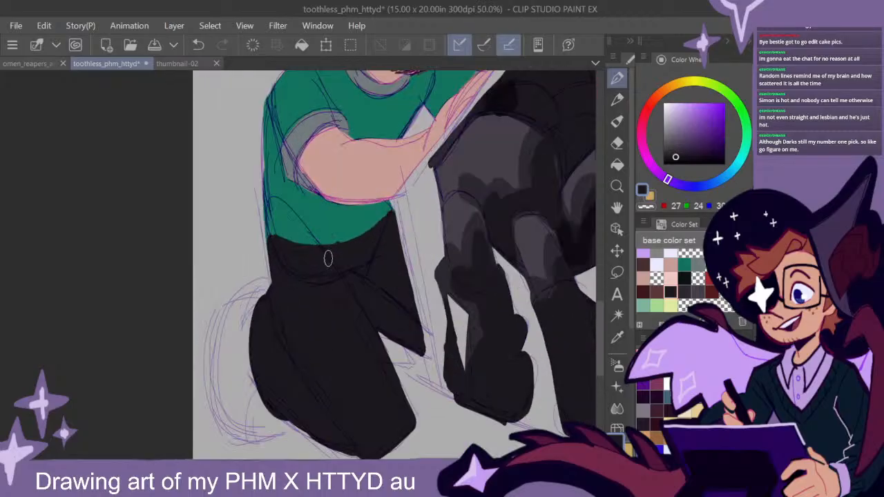
pyautogui.moveTo(285, 240); pyautogui.dragTo(293, 291)
pyautogui.moveTo(488, 304); pyautogui.dragTo(420, 247)
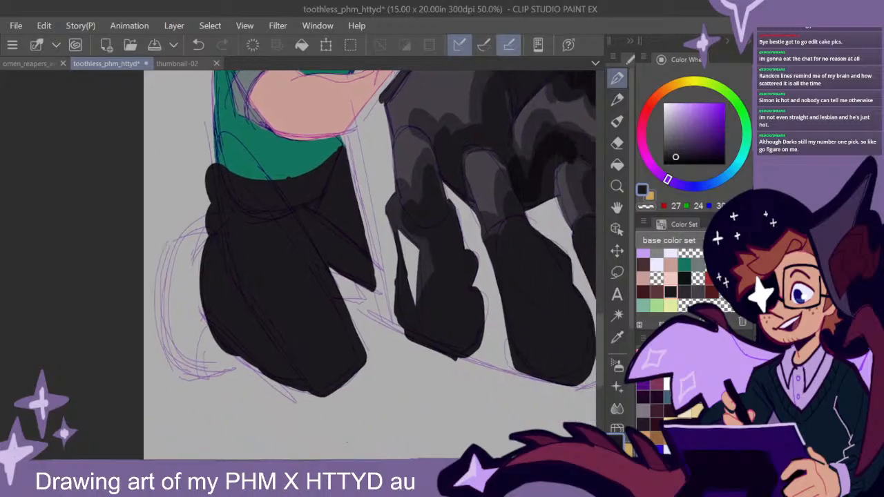
# - Pick a slightly lighter near-black and paint a lighter strip down the smiling figure's near leg, ending in a rounded knee below the trousers
pyautogui.click(676, 154)
pyautogui.moveTo(324, 176)
pyautogui.mouseDown()
pyautogui.moveTo(286, 201)
pyautogui.moveTo(338, 191)
pyautogui.moveTo(316, 185)
pyautogui.moveTo(324, 199)
pyautogui.moveTo(299, 216)
pyautogui.moveTo(293, 197)
pyautogui.moveTo(280, 283)
pyautogui.mouseUp()
pyautogui.moveTo(298, 205); pyautogui.dragTo(268, 341)
pyautogui.moveTo(286, 246)
pyautogui.mouseDown()
pyautogui.moveTo(267, 358)
pyautogui.moveTo(247, 407)
pyautogui.moveTo(272, 353)
pyautogui.moveTo(280, 368)
pyautogui.moveTo(253, 397)
pyautogui.mouseUp()
pyautogui.moveTo(311, 206); pyautogui.dragTo(291, 364)
pyautogui.moveTo(294, 258); pyautogui.dragTo(290, 309)
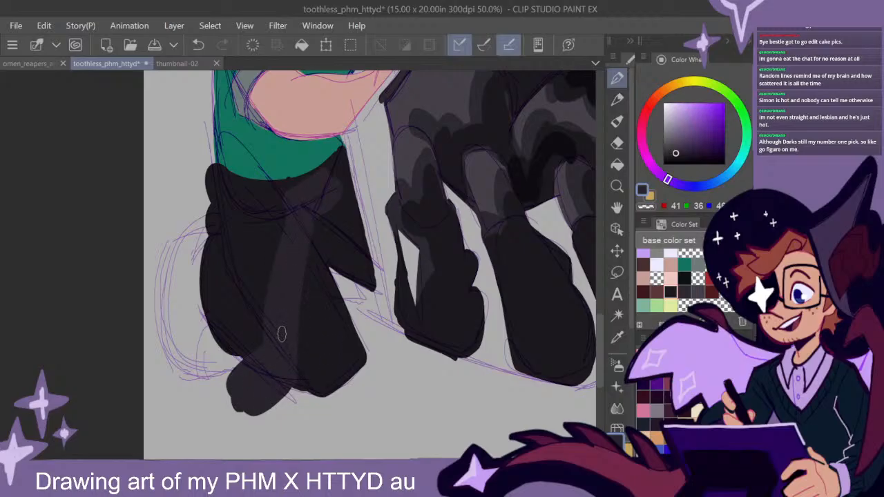
pyautogui.moveTo(261, 367)
pyautogui.mouseDown()
pyautogui.moveTo(228, 398)
pyautogui.moveTo(249, 408)
pyautogui.moveTo(222, 388)
pyautogui.moveTo(268, 409)
pyautogui.moveTo(291, 397)
pyautogui.mouseUp()
pyautogui.moveTo(319, 215); pyautogui.dragTo(292, 332)
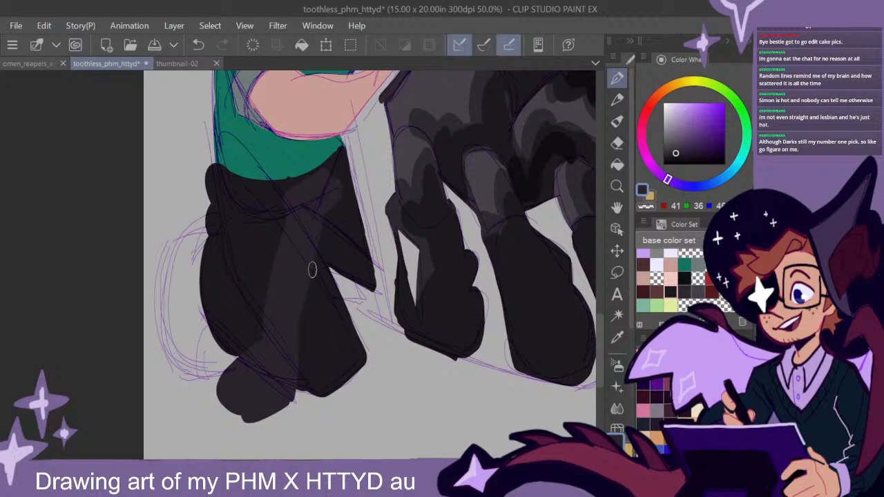
# - Paint the smiling figure's far leg in the lighter near-black, extending it down to the knee and widening its front edge
pyautogui.moveTo(349, 244); pyautogui.dragTo(360, 325)
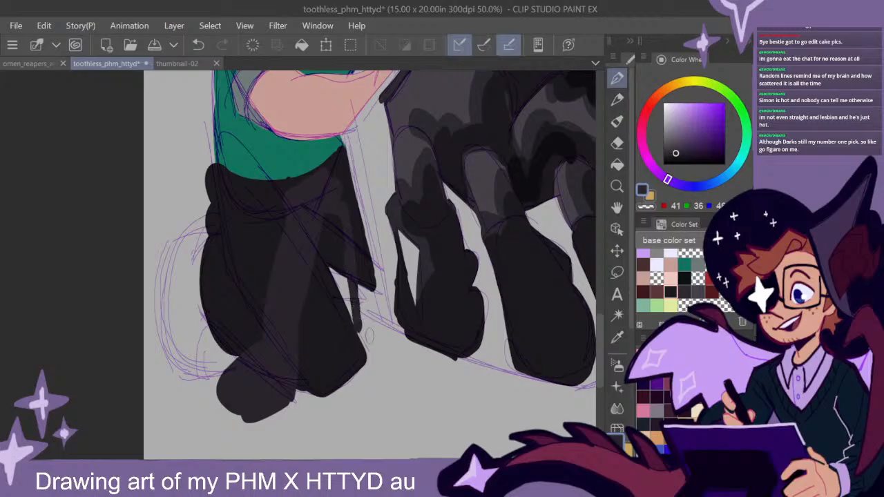
pyautogui.moveTo(372, 366)
pyautogui.mouseDown()
pyautogui.moveTo(409, 368)
pyautogui.moveTo(416, 346)
pyautogui.moveTo(380, 330)
pyautogui.moveTo(401, 369)
pyautogui.moveTo(379, 366)
pyautogui.moveTo(360, 330)
pyautogui.moveTo(376, 348)
pyautogui.moveTo(405, 355)
pyautogui.moveTo(365, 323)
pyautogui.mouseUp()
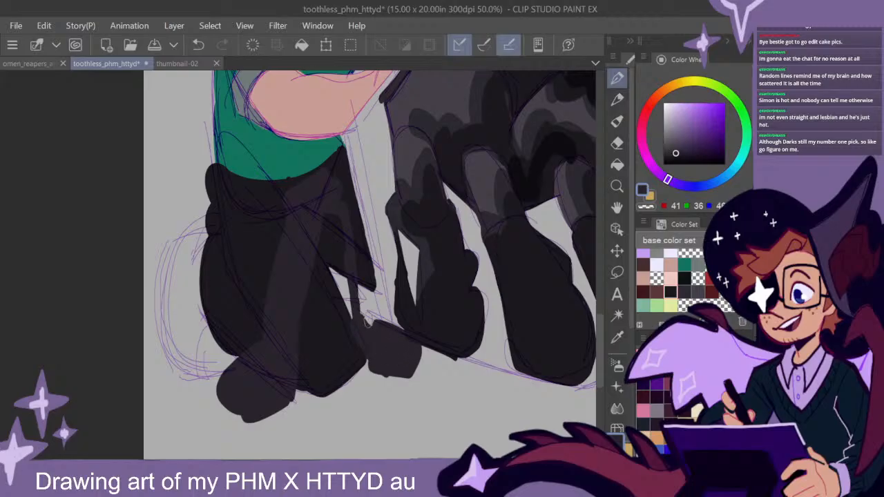
pyautogui.moveTo(342, 202)
pyautogui.mouseDown()
pyautogui.moveTo(359, 221)
pyautogui.moveTo(380, 324)
pyautogui.moveTo(355, 238)
pyautogui.moveTo(352, 256)
pyautogui.mouseUp()
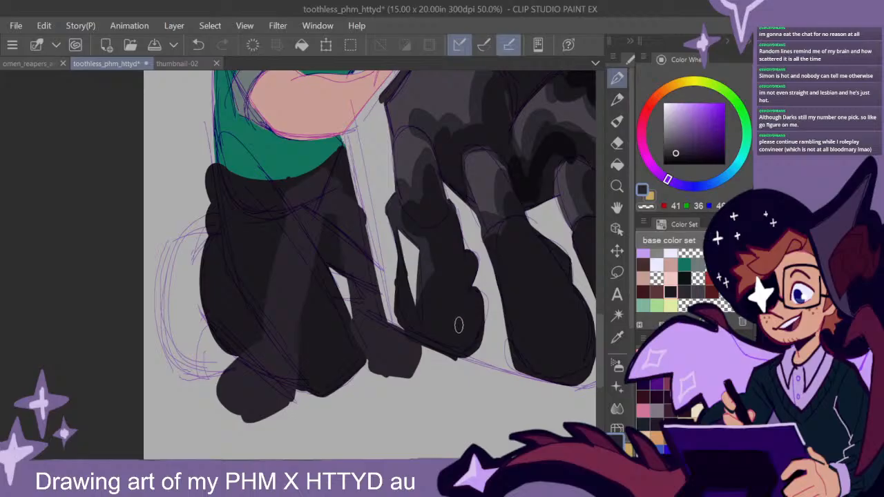
# - Choose the reddish-brown swatch and block in the reclining figure's boot below the bent leg's trouser cuff
pyautogui.scroll(-4, 458, 324)
pyautogui.scroll(1, 458, 325)
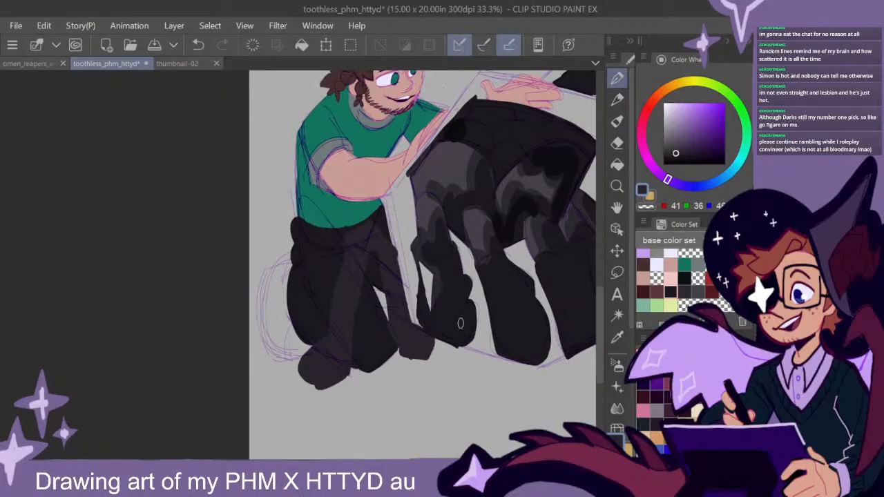
pyautogui.moveTo(504, 290); pyautogui.dragTo(453, 325)
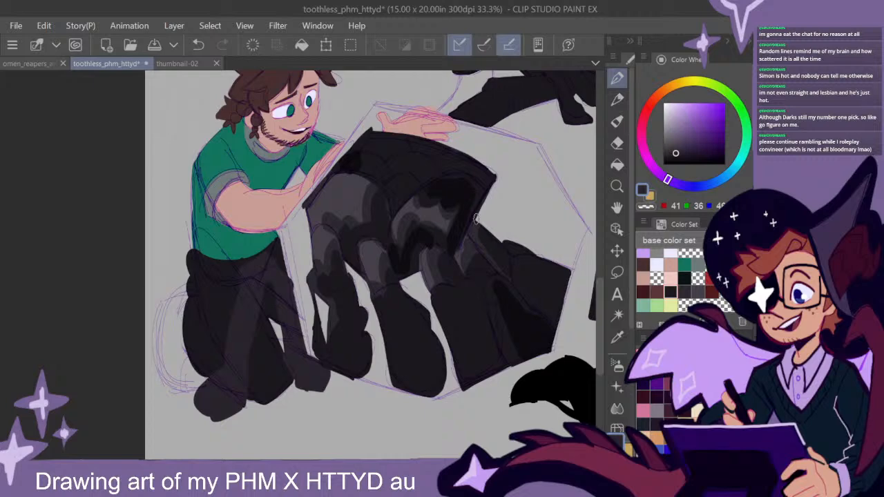
pyautogui.moveTo(600, 340); pyautogui.dragTo(599, 340)
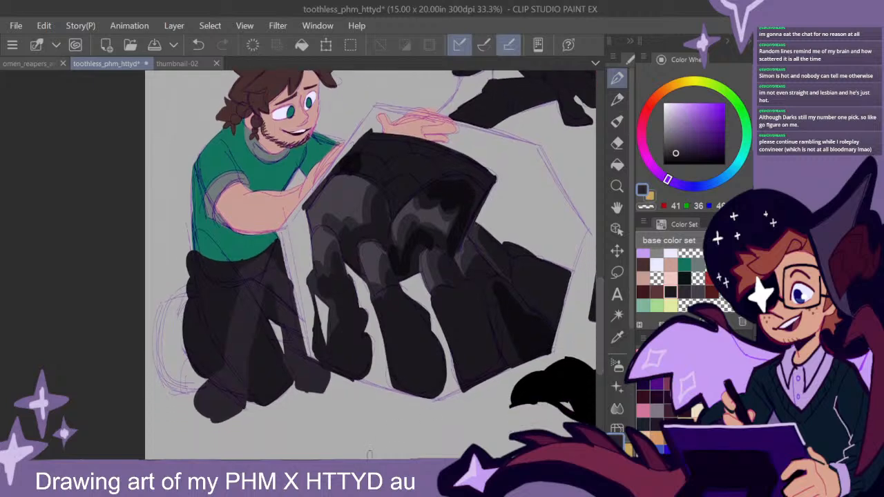
pyautogui.hscroll(3, 370, 264)
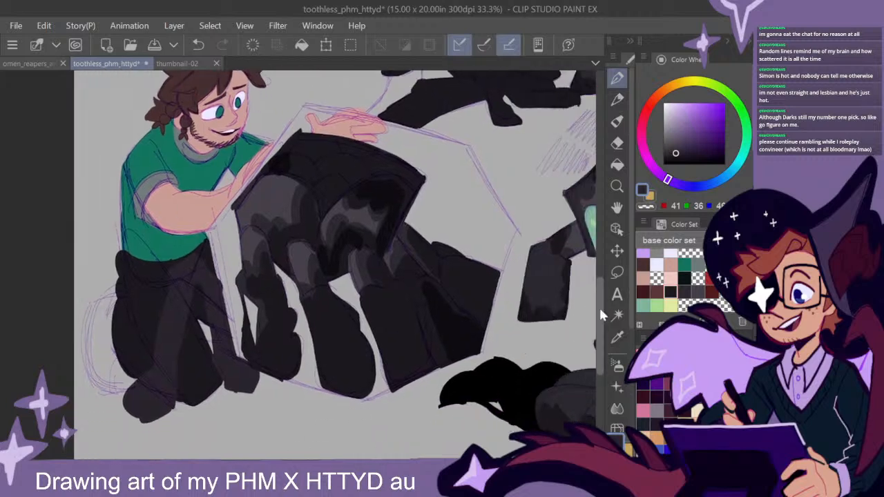
pyautogui.moveTo(599, 319)
pyautogui.mouseDown()
pyautogui.moveTo(592, 258)
pyautogui.moveTo(595, 355)
pyautogui.moveTo(592, 276)
pyautogui.moveTo(591, 312)
pyautogui.mouseUp()
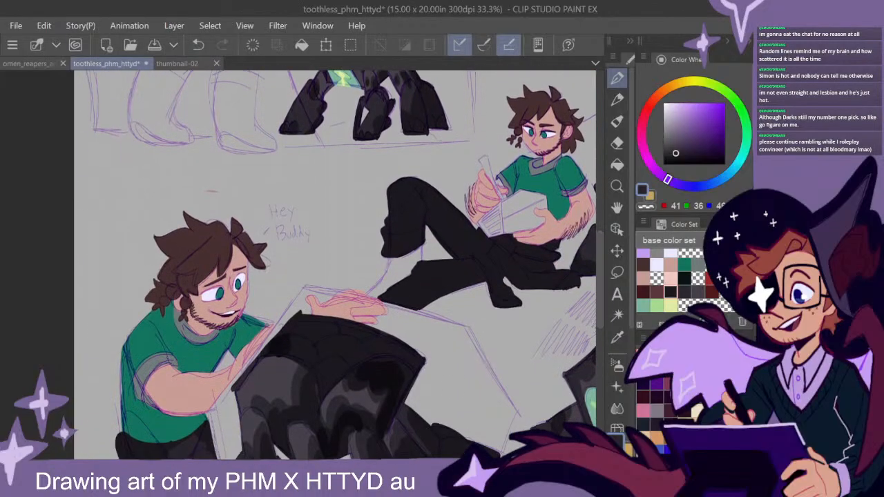
pyautogui.moveTo(401, 464); pyautogui.dragTo(442, 464)
pyautogui.moveTo(599, 287)
pyautogui.mouseDown()
pyautogui.moveTo(600, 324)
pyautogui.moveTo(596, 285)
pyautogui.mouseUp()
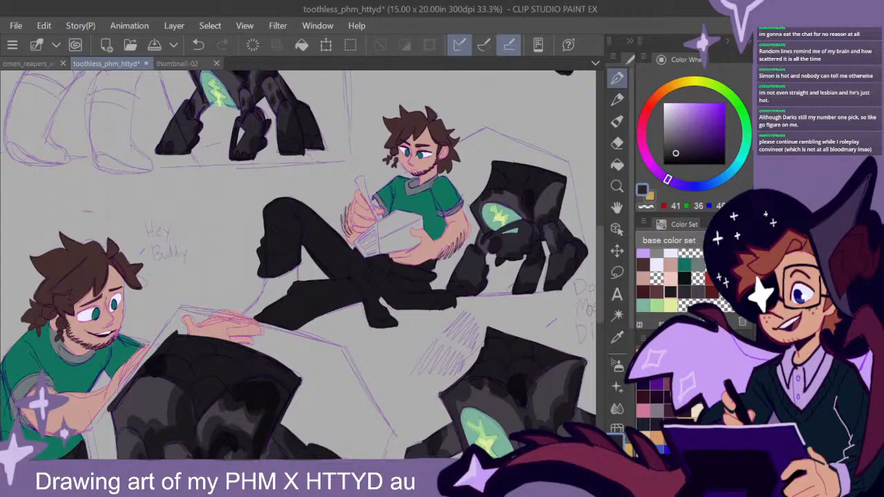
pyautogui.moveTo(599, 310); pyautogui.dragTo(599, 306)
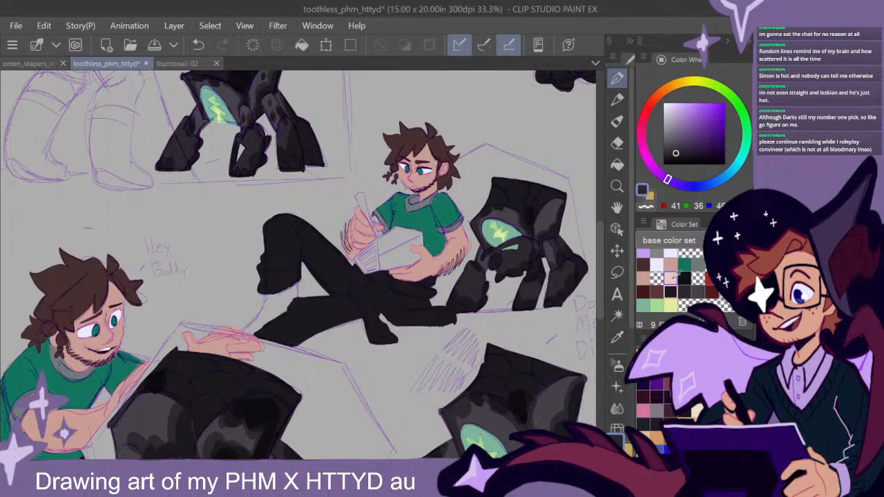
pyautogui.click(660, 289)
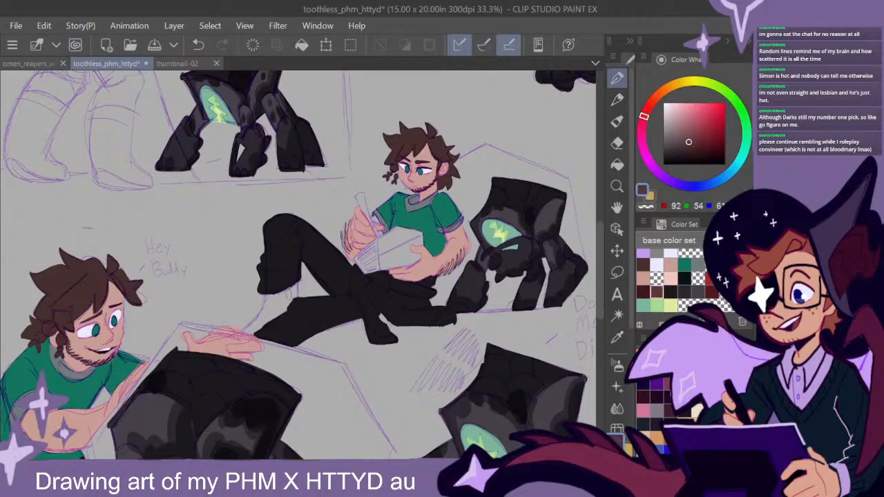
pyautogui.moveTo(265, 304)
pyautogui.mouseDown()
pyautogui.moveTo(250, 333)
pyautogui.moveTo(295, 310)
pyautogui.moveTo(290, 287)
pyautogui.moveTo(276, 307)
pyautogui.moveTo(284, 275)
pyautogui.mouseUp()
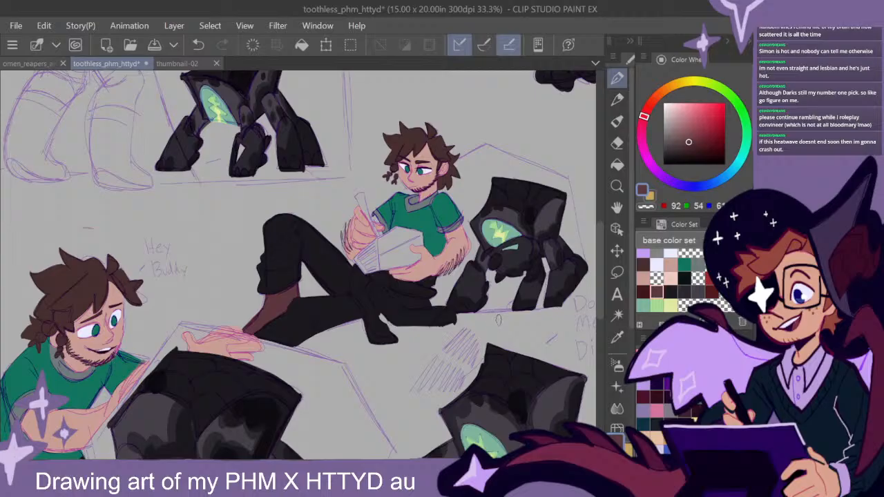
# - Shade the reclining figure's boot with the darker reddish-brown swatch and add accents in the lighter brown
pyautogui.moveTo(600, 276)
pyautogui.mouseDown()
pyautogui.moveTo(599, 249)
pyautogui.moveTo(601, 280)
pyautogui.mouseUp()
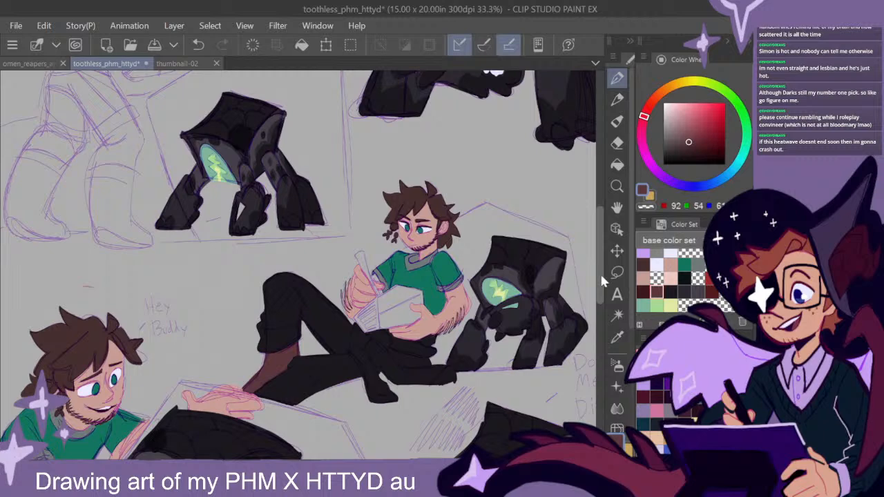
pyautogui.moveTo(304, 462); pyautogui.dragTo(317, 463)
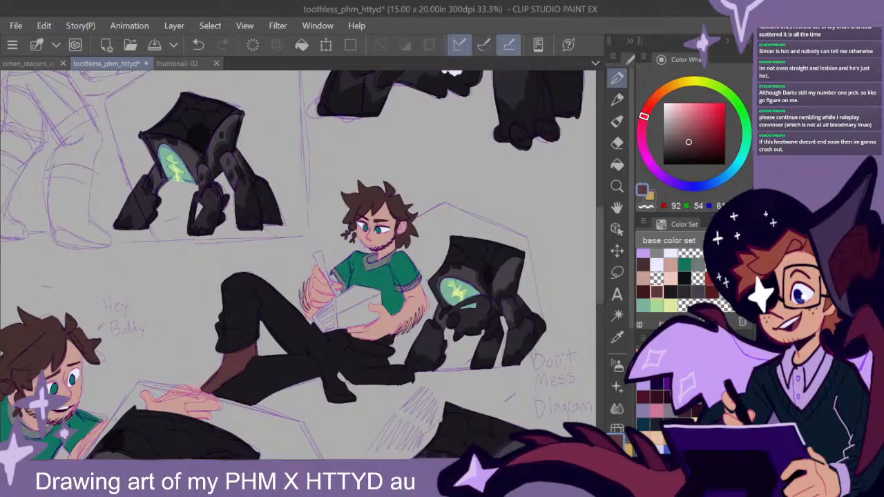
pyautogui.click(642, 293)
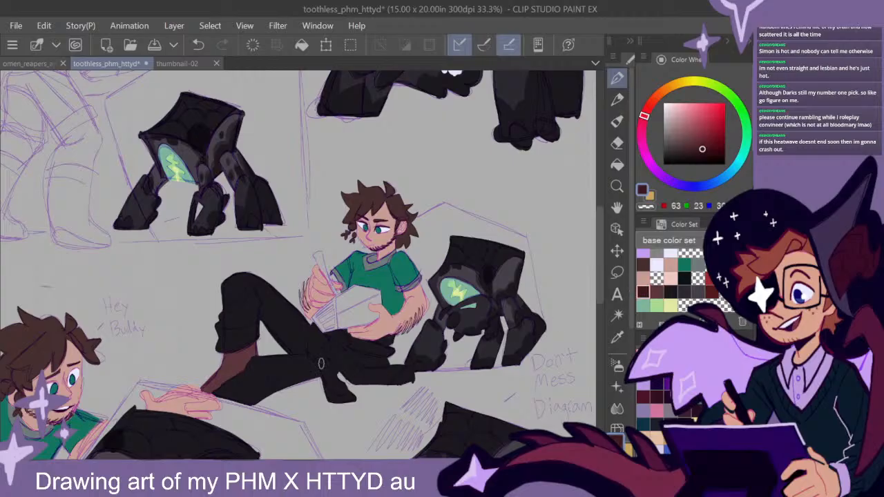
pyautogui.moveTo(232, 358)
pyautogui.mouseDown()
pyautogui.moveTo(228, 366)
pyautogui.moveTo(248, 347)
pyautogui.mouseUp()
pyautogui.moveTo(221, 377); pyautogui.dragTo(205, 390)
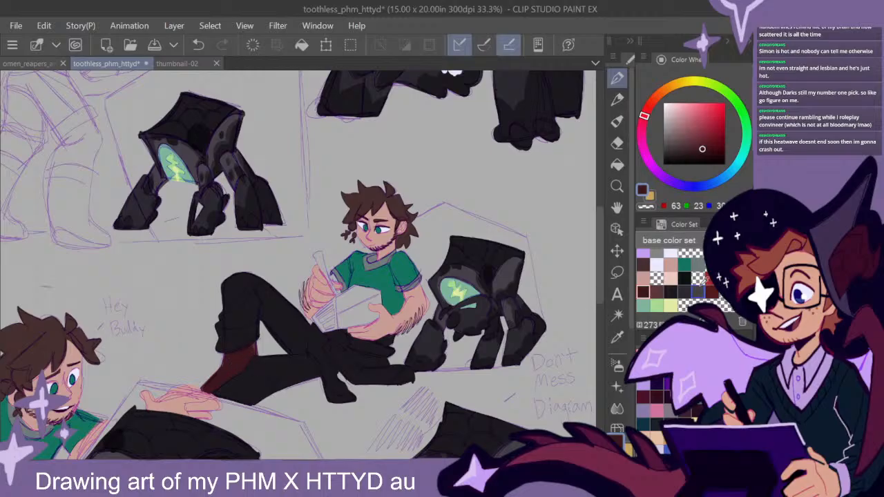
pyautogui.click(656, 293)
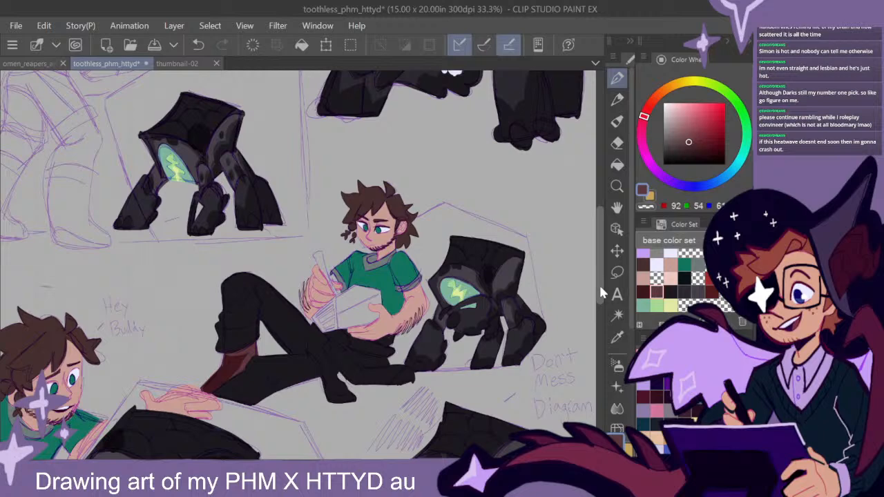
pyautogui.scroll(-2, 599, 284)
pyautogui.scroll(1, 599, 292)
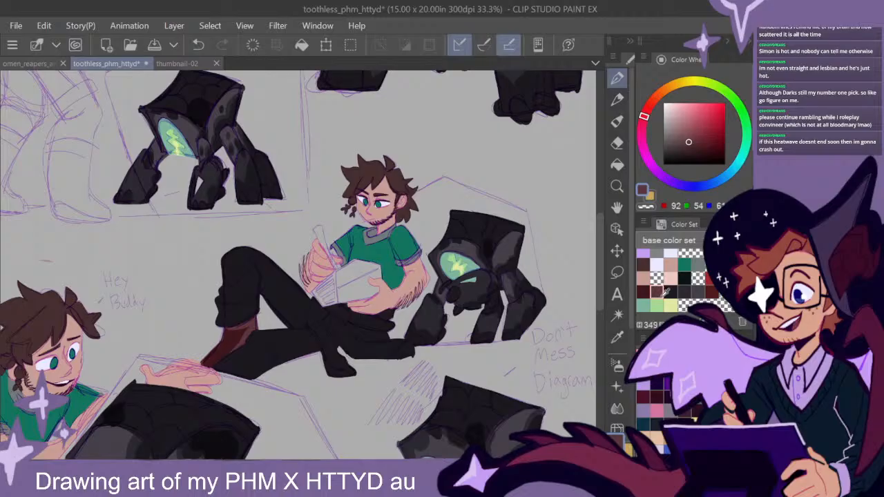
# - Choose the blackest teal-tinted swatch and draw looping laces down the front of the reclining figure's boot
pyautogui.click(684, 279)
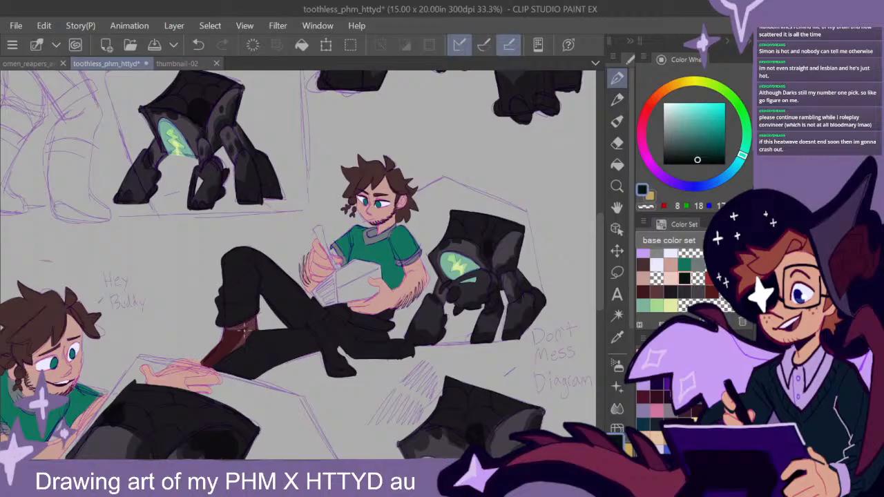
pyautogui.moveTo(235, 331)
pyautogui.mouseDown()
pyautogui.moveTo(207, 346)
pyautogui.moveTo(221, 348)
pyautogui.moveTo(203, 363)
pyautogui.mouseUp()
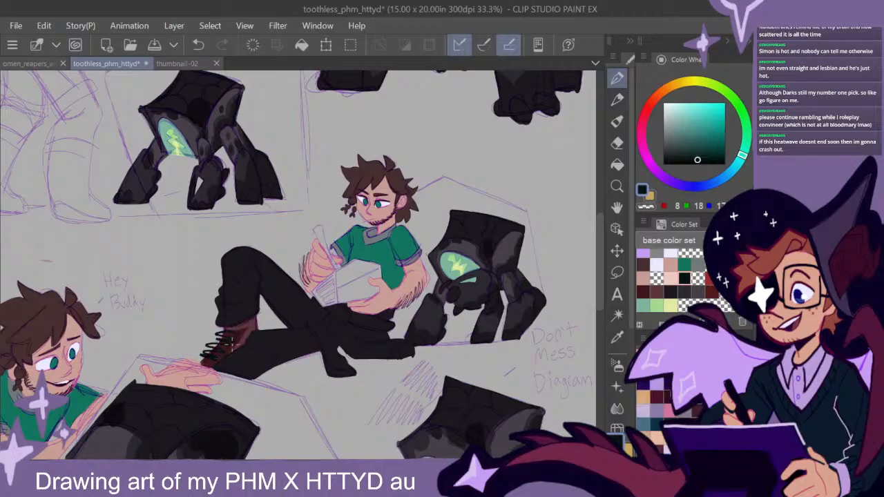
pyautogui.moveTo(236, 330)
pyautogui.mouseDown()
pyautogui.moveTo(247, 324)
pyautogui.moveTo(234, 328)
pyautogui.mouseUp()
# - Choose the lighter reddish-brown swatch and block in the rounded boot behind the smiling figure's trousers
pyautogui.moveTo(466, 355); pyautogui.dragTo(450, 345)
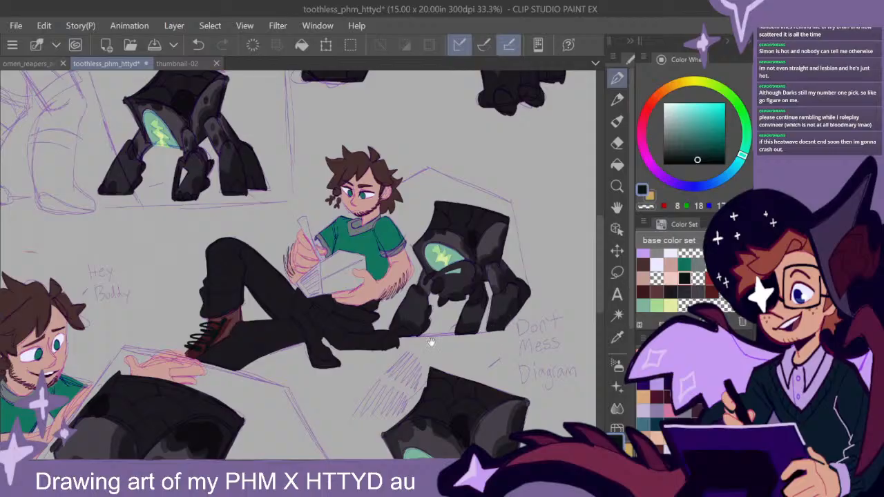
pyautogui.moveTo(314, 365); pyautogui.dragTo(504, 238)
pyautogui.moveTo(471, 334)
pyautogui.mouseDown()
pyautogui.moveTo(460, 256)
pyautogui.moveTo(465, 330)
pyautogui.mouseUp()
pyautogui.moveTo(407, 362); pyautogui.dragTo(578, 333)
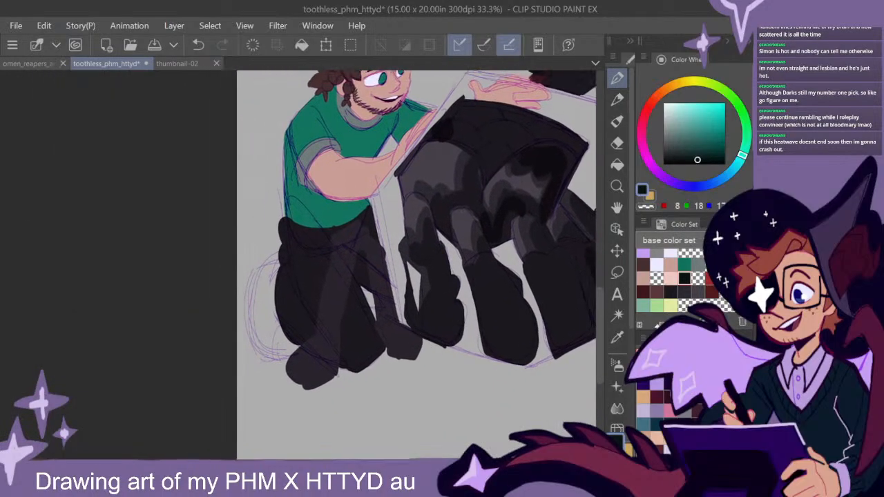
pyautogui.moveTo(533, 180); pyautogui.dragTo(188, 416)
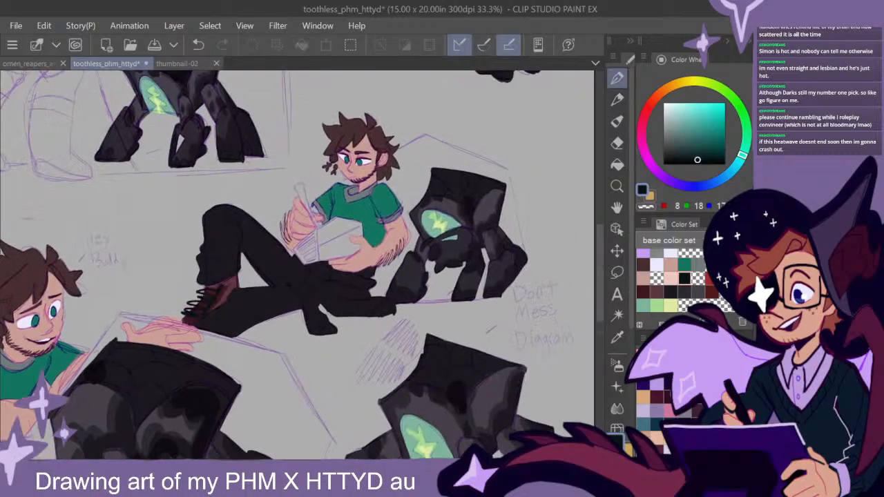
pyautogui.moveTo(215, 393)
pyautogui.mouseDown()
pyautogui.moveTo(451, 231)
pyautogui.moveTo(585, 156)
pyautogui.mouseUp()
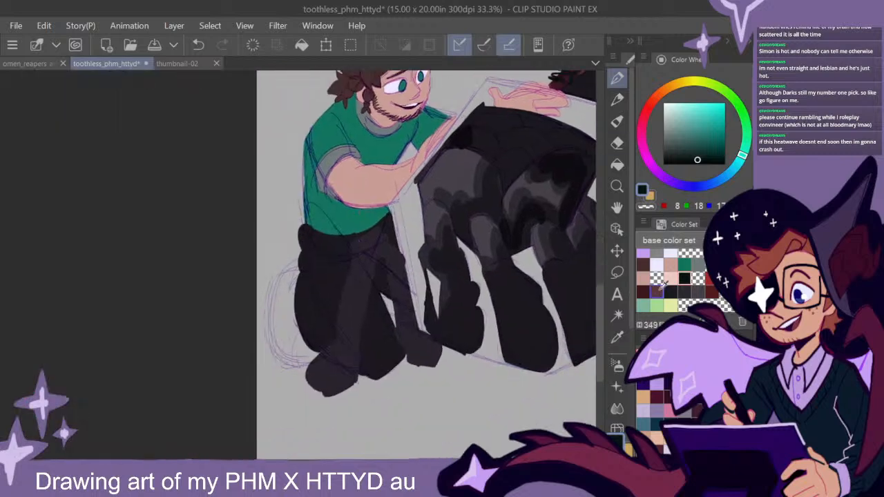
pyautogui.click(656, 292)
pyautogui.moveTo(339, 342); pyautogui.dragTo(363, 309)
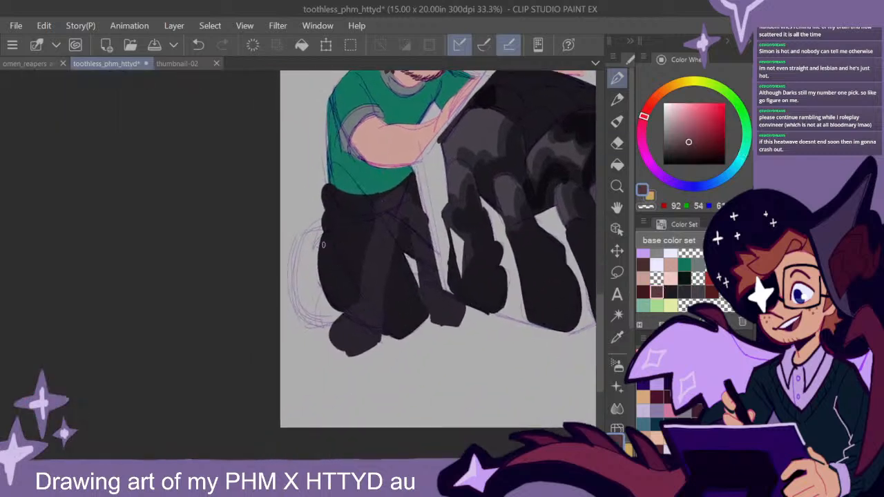
pyautogui.moveTo(322, 232)
pyautogui.mouseDown()
pyautogui.moveTo(299, 245)
pyautogui.moveTo(295, 282)
pyautogui.moveTo(305, 315)
pyautogui.moveTo(330, 316)
pyautogui.moveTo(341, 305)
pyautogui.moveTo(296, 282)
pyautogui.moveTo(326, 310)
pyautogui.moveTo(302, 269)
pyautogui.moveTo(308, 277)
pyautogui.moveTo(310, 247)
pyautogui.moveTo(336, 303)
pyautogui.moveTo(357, 290)
pyautogui.moveTo(332, 309)
pyautogui.moveTo(340, 313)
pyautogui.moveTo(320, 313)
pyautogui.moveTo(346, 314)
pyautogui.moveTo(311, 312)
pyautogui.mouseUp()
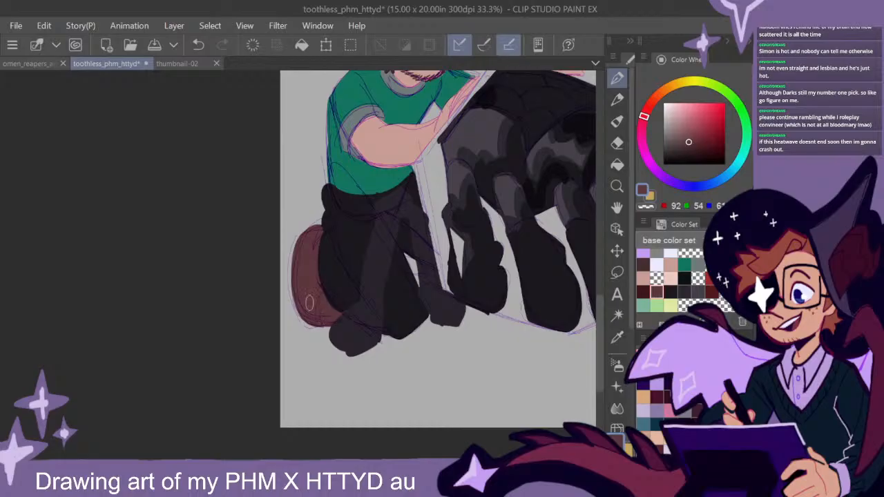
# - Cover the smiling figure's boot with the darker reddish-brown swatch, then paint lighter brown accents inside its rounded shape
pyautogui.click(643, 292)
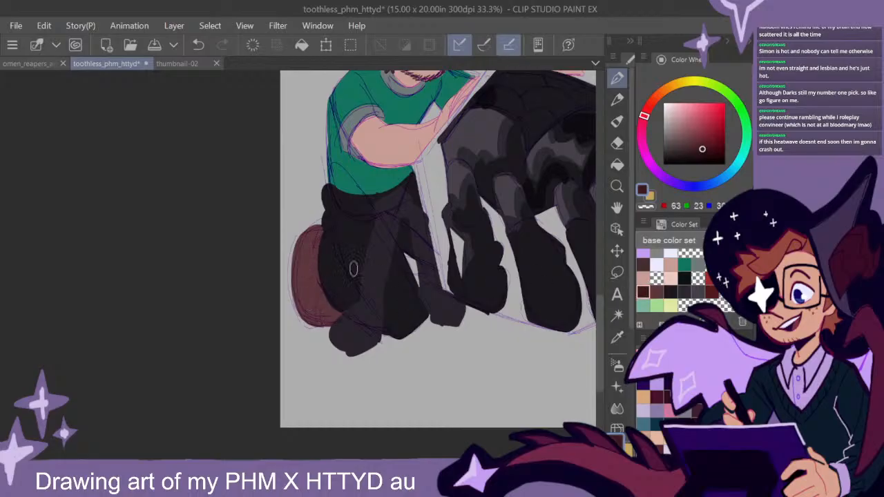
pyautogui.moveTo(323, 256)
pyautogui.mouseDown()
pyautogui.moveTo(315, 303)
pyautogui.moveTo(320, 315)
pyautogui.moveTo(341, 309)
pyautogui.moveTo(307, 308)
pyautogui.moveTo(311, 315)
pyautogui.moveTo(307, 292)
pyautogui.moveTo(324, 243)
pyautogui.moveTo(321, 252)
pyautogui.moveTo(311, 234)
pyautogui.moveTo(307, 299)
pyautogui.moveTo(297, 275)
pyautogui.moveTo(330, 301)
pyautogui.mouseUp()
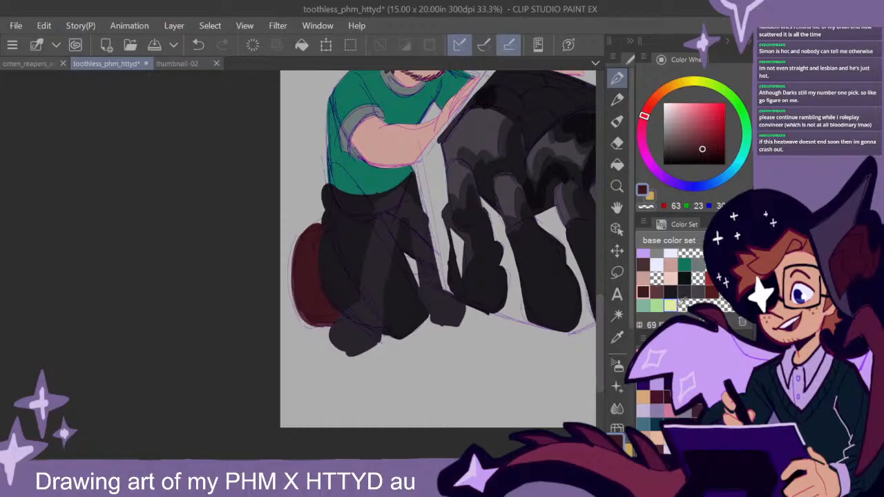
pyautogui.click(657, 292)
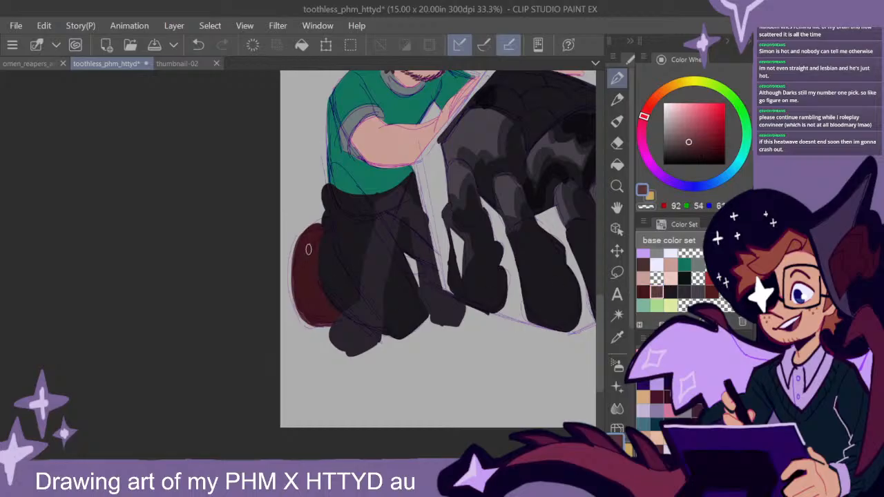
pyautogui.moveTo(307, 236)
pyautogui.mouseDown()
pyautogui.moveTo(298, 299)
pyautogui.moveTo(325, 321)
pyautogui.moveTo(299, 291)
pyautogui.moveTo(310, 235)
pyautogui.moveTo(307, 311)
pyautogui.mouseUp()
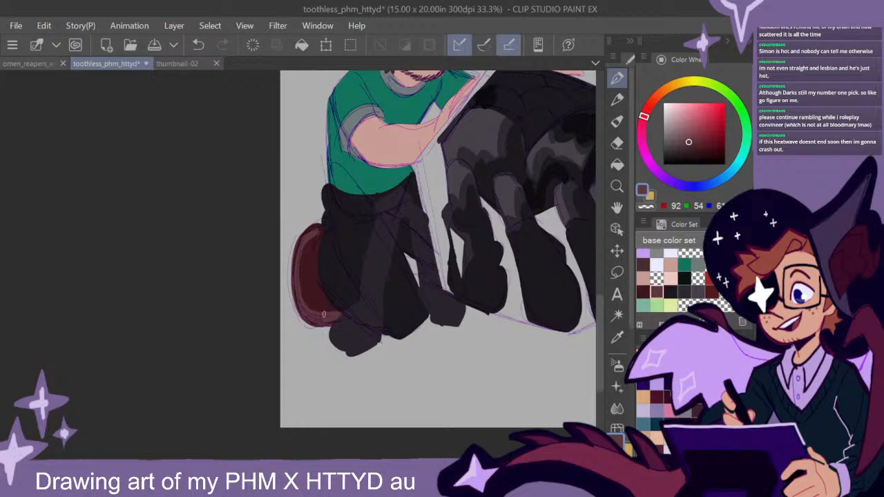
pyautogui.moveTo(310, 240); pyautogui.dragTo(308, 303)
pyautogui.moveTo(313, 239)
pyautogui.mouseDown()
pyautogui.moveTo(330, 268)
pyautogui.moveTo(325, 320)
pyautogui.moveTo(354, 311)
pyautogui.mouseUp()
# - Choose the blackest teal-tinted swatch and add dark detail marks to the inner part of the smiling figure's boot
pyautogui.moveTo(533, 240); pyautogui.dragTo(261, 403)
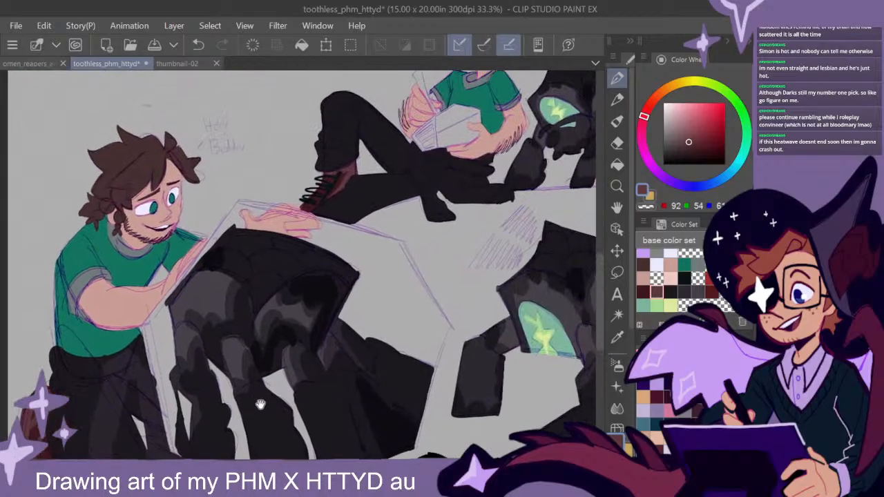
pyautogui.click(684, 279)
pyautogui.moveTo(220, 339); pyautogui.dragTo(382, 223)
pyautogui.moveTo(209, 308)
pyautogui.mouseDown()
pyautogui.moveTo(207, 340)
pyautogui.moveTo(221, 350)
pyautogui.mouseUp()
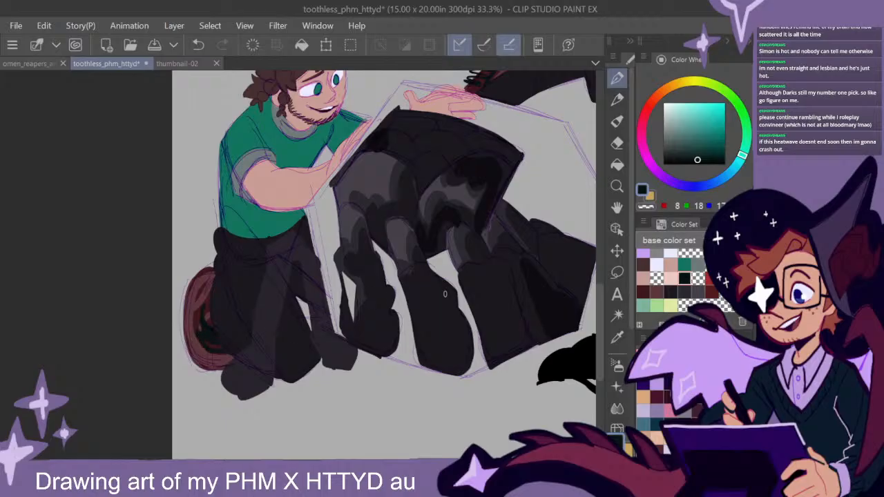
pyautogui.scroll(-3, 445, 293)
pyautogui.moveTo(511, 294); pyautogui.dragTo(365, 340)
pyautogui.moveTo(440, 318); pyautogui.dragTo(440, 334)
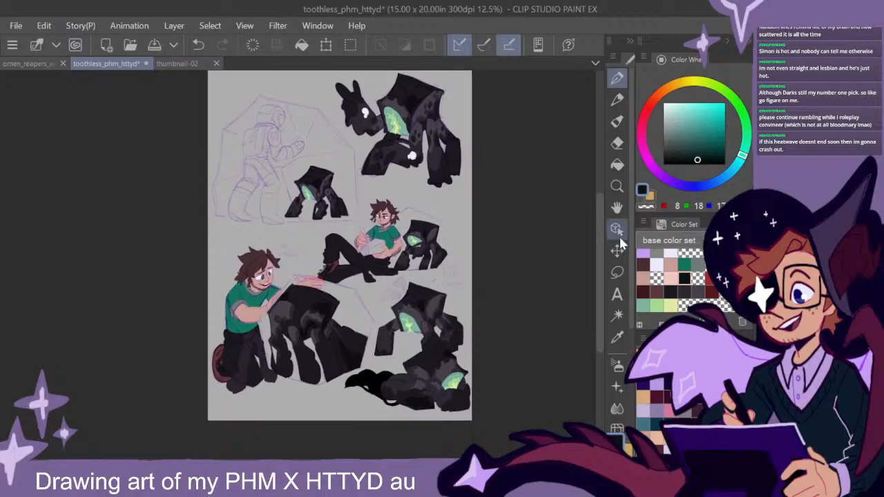
# - Review the whole sketch page, including the painted figures and creatures, and examine the uncoloured astronaut sketch up close from helmet to legs
pyautogui.scroll(-1, 599, 250)
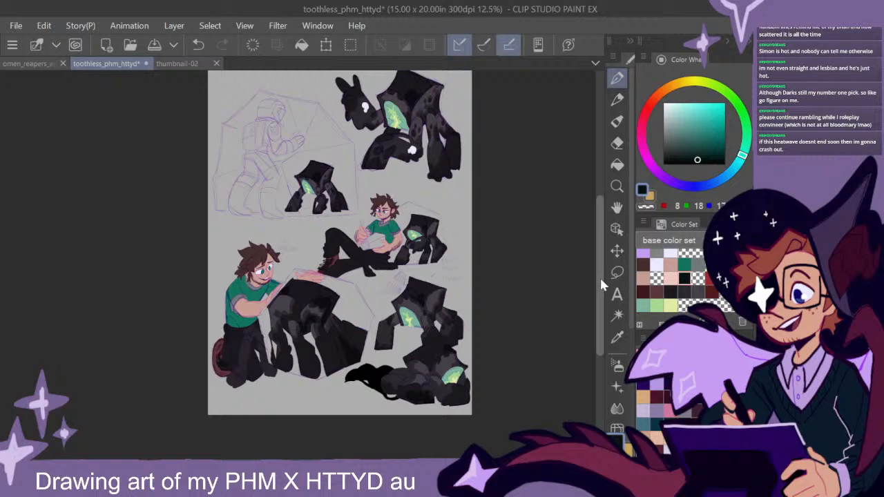
pyautogui.scroll(2, 600, 275)
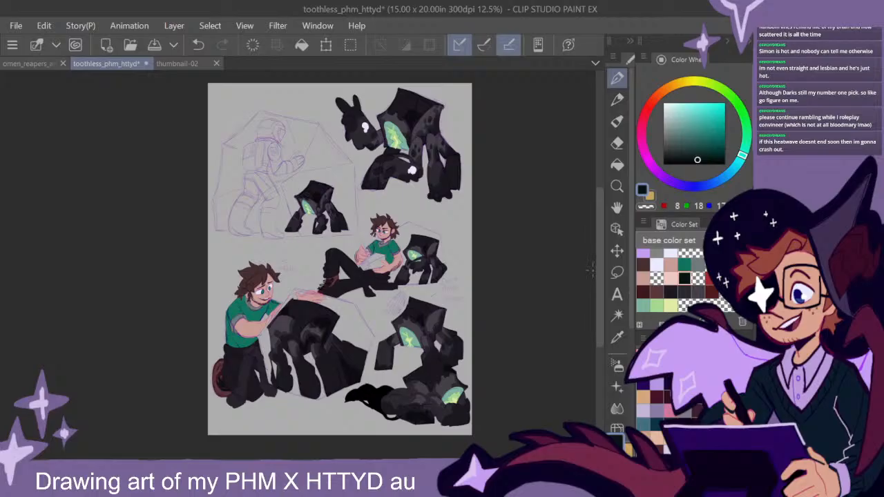
pyautogui.moveTo(601, 286); pyautogui.dragTo(604, 290)
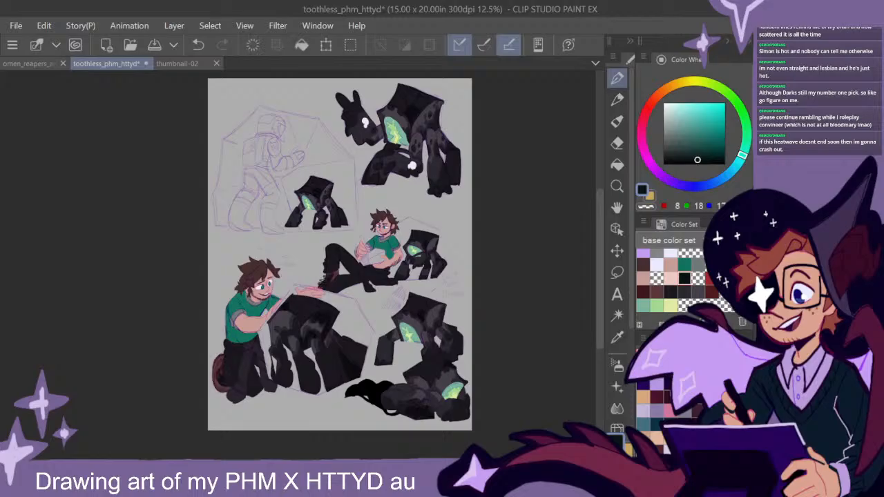
pyautogui.hotkey('ctrl', 'd')
pyautogui.scroll(4, 323, 188)
pyautogui.moveTo(235, 153)
pyautogui.mouseDown()
pyautogui.moveTo(335, 228)
pyautogui.moveTo(466, 357)
pyautogui.moveTo(485, 355)
pyautogui.mouseUp()
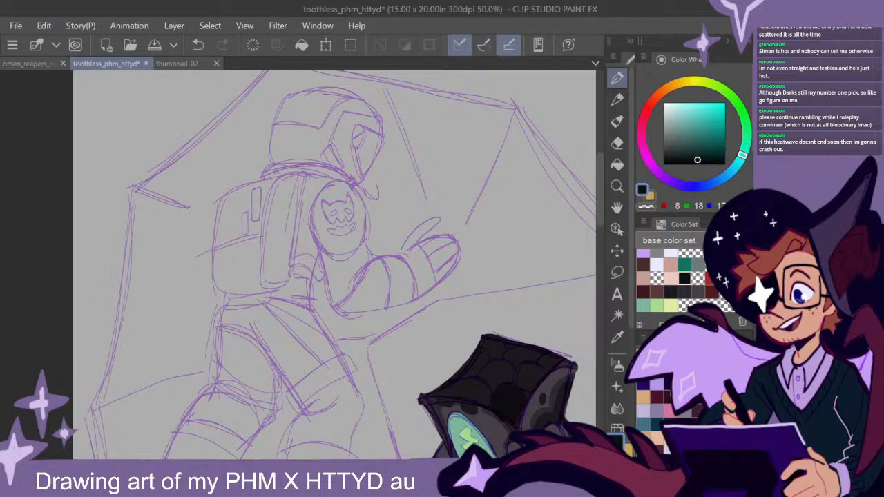
pyautogui.moveTo(599, 212)
pyautogui.mouseDown()
pyautogui.moveTo(600, 234)
pyautogui.moveTo(600, 215)
pyautogui.mouseUp()
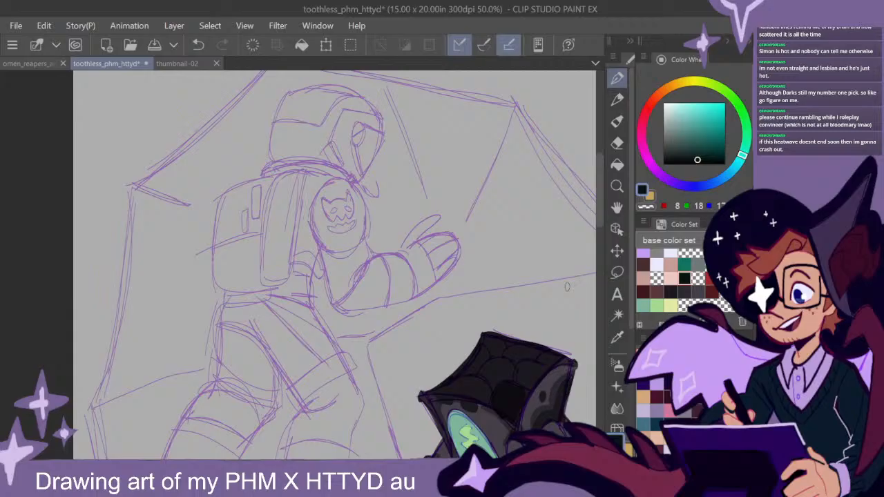
pyautogui.moveTo(599, 214); pyautogui.dragTo(599, 213)
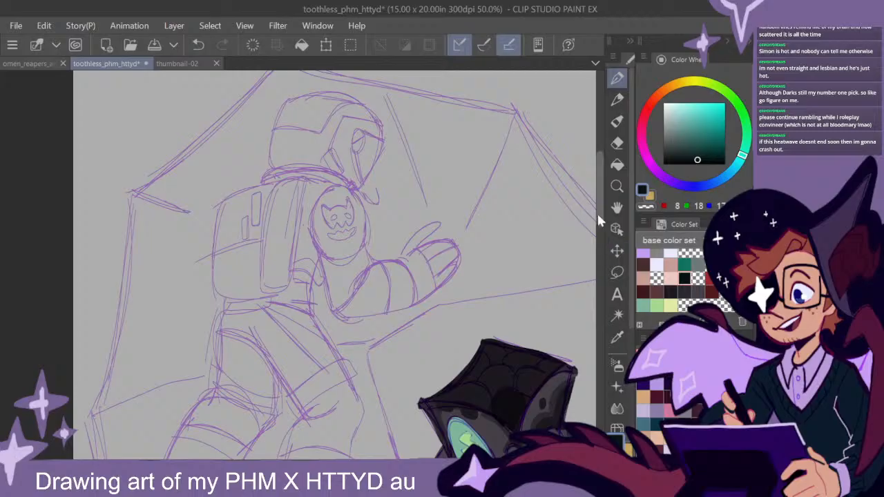
pyautogui.scroll(-2, 599, 212)
pyautogui.scroll(3, 599, 210)
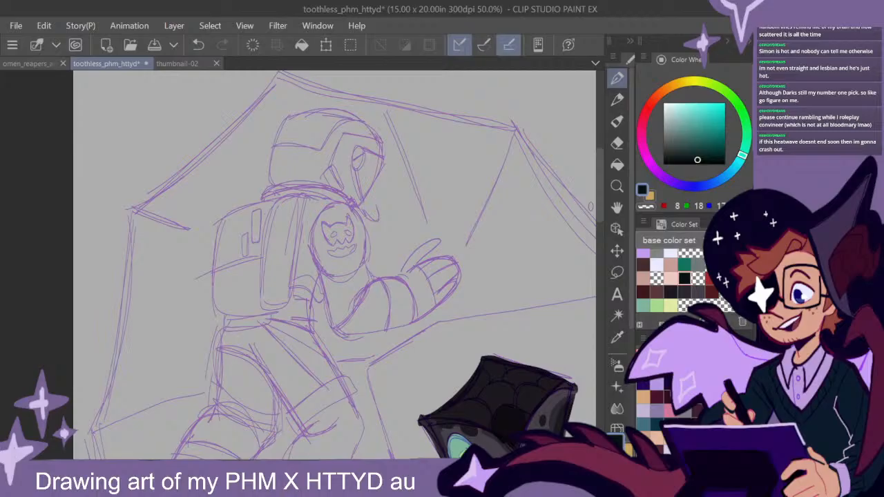
# - Choose the dark red swatch and fill the astronaut's helmet and collar, extending down the front edge of the shoulder
pyautogui.moveTo(599, 208)
pyautogui.mouseDown()
pyautogui.moveTo(599, 237)
pyautogui.moveTo(602, 211)
pyautogui.mouseUp()
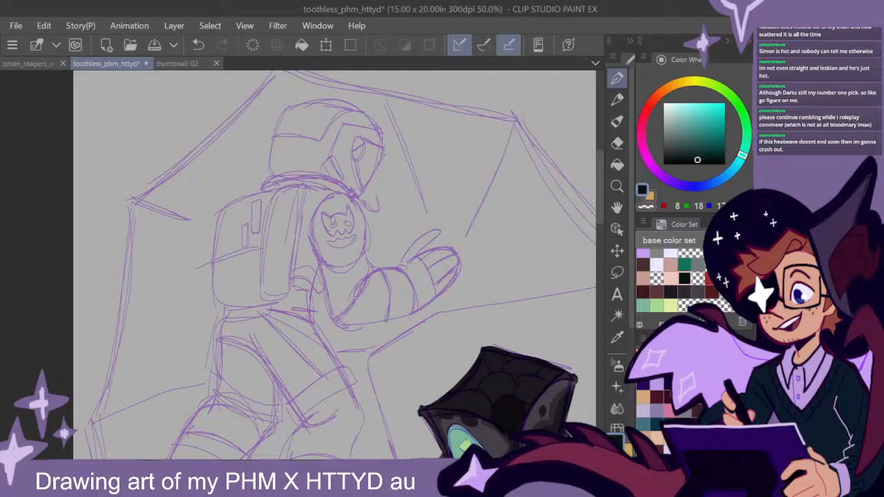
pyautogui.click(712, 292)
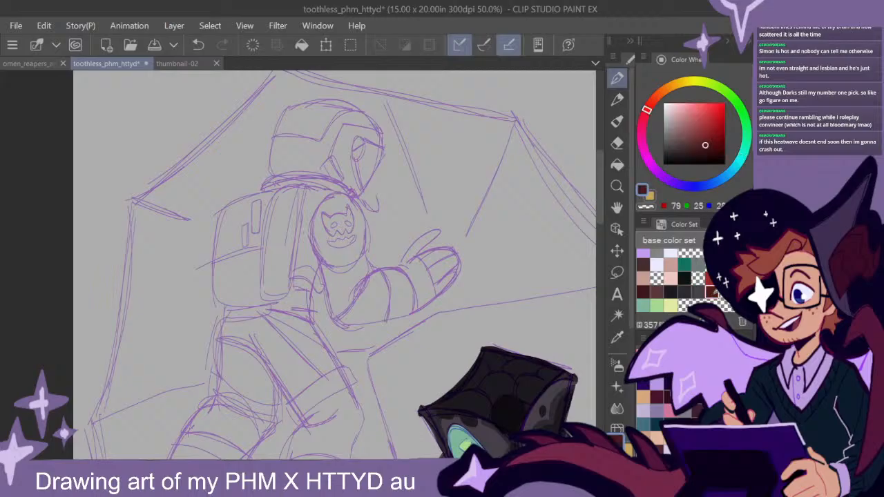
pyautogui.moveTo(351, 205)
pyautogui.mouseDown()
pyautogui.moveTo(351, 261)
pyautogui.moveTo(347, 198)
pyautogui.moveTo(360, 259)
pyautogui.moveTo(356, 207)
pyautogui.moveTo(318, 187)
pyautogui.moveTo(351, 260)
pyautogui.moveTo(358, 183)
pyautogui.moveTo(377, 142)
pyautogui.moveTo(349, 105)
pyautogui.moveTo(285, 114)
pyautogui.moveTo(273, 170)
pyautogui.moveTo(288, 181)
pyautogui.moveTo(274, 180)
pyautogui.moveTo(262, 197)
pyautogui.moveTo(300, 181)
pyautogui.moveTo(282, 189)
pyautogui.moveTo(346, 191)
pyautogui.moveTo(373, 154)
pyautogui.moveTo(340, 135)
pyautogui.moveTo(279, 149)
pyautogui.moveTo(288, 121)
pyautogui.moveTo(331, 109)
pyautogui.moveTo(365, 139)
pyautogui.mouseUp()
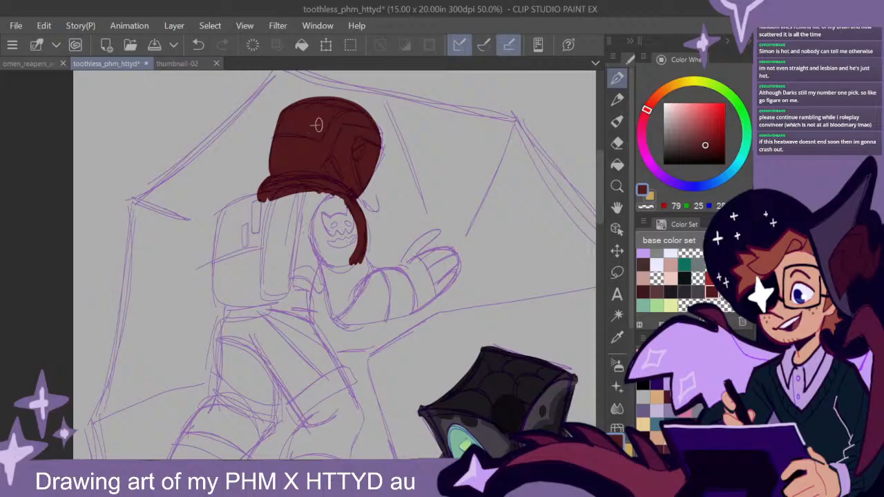
# - Fill the astronaut's raised glove, arm, torso and backpack with the same dark red base colour
pyautogui.scroll(-2, 567, 222)
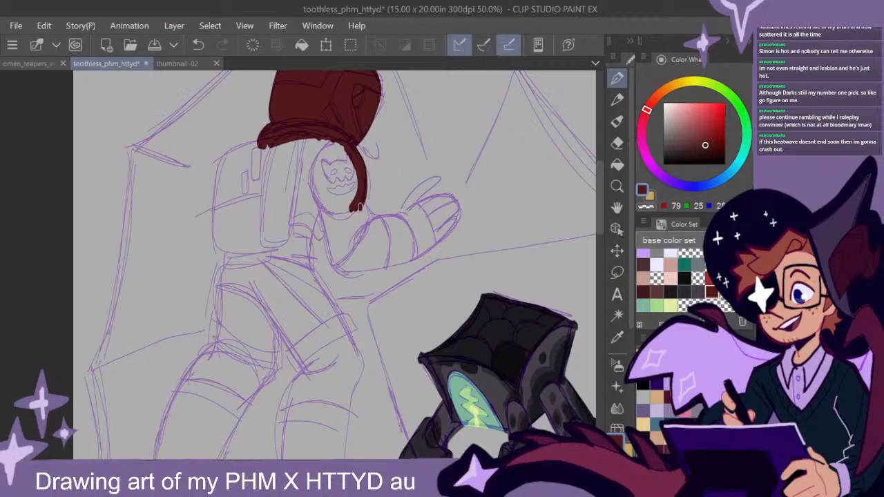
pyautogui.moveTo(439, 178)
pyautogui.mouseDown()
pyautogui.moveTo(404, 209)
pyautogui.moveTo(455, 200)
pyautogui.moveTo(451, 230)
pyautogui.moveTo(423, 248)
pyautogui.moveTo(423, 211)
pyautogui.moveTo(411, 235)
pyautogui.moveTo(428, 234)
pyautogui.moveTo(409, 251)
pyautogui.moveTo(420, 235)
pyautogui.moveTo(385, 232)
pyautogui.moveTo(402, 223)
pyautogui.moveTo(369, 219)
pyautogui.mouseUp()
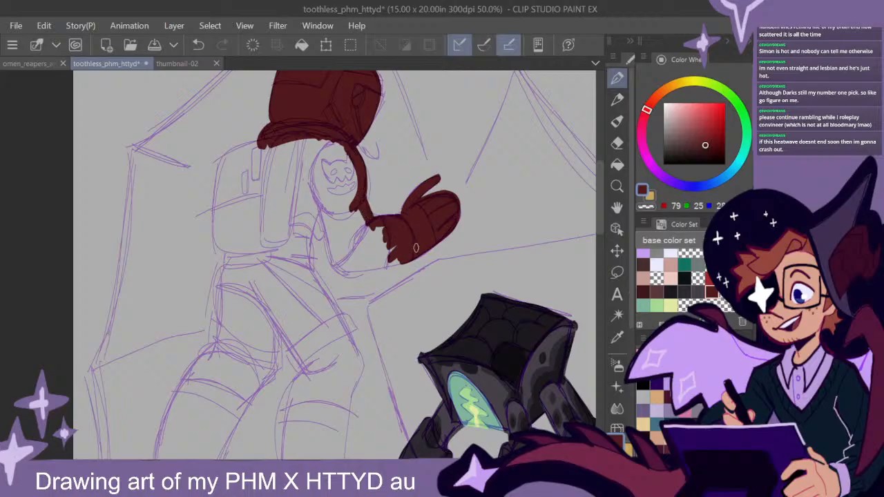
pyautogui.moveTo(399, 259)
pyautogui.mouseDown()
pyautogui.moveTo(334, 264)
pyautogui.moveTo(317, 204)
pyautogui.moveTo(392, 243)
pyautogui.moveTo(402, 233)
pyautogui.moveTo(388, 247)
pyautogui.moveTo(400, 247)
pyautogui.moveTo(348, 256)
pyautogui.moveTo(337, 247)
pyautogui.moveTo(321, 196)
pyautogui.moveTo(344, 240)
pyautogui.moveTo(354, 245)
pyautogui.moveTo(363, 229)
pyautogui.moveTo(344, 198)
pyautogui.moveTo(351, 165)
pyautogui.moveTo(349, 204)
pyautogui.moveTo(343, 160)
pyautogui.moveTo(320, 133)
pyautogui.moveTo(224, 164)
pyautogui.moveTo(216, 237)
pyautogui.moveTo(239, 243)
pyautogui.moveTo(274, 232)
pyautogui.moveTo(227, 206)
pyautogui.moveTo(225, 194)
pyautogui.moveTo(236, 169)
pyautogui.moveTo(272, 167)
pyautogui.moveTo(276, 185)
pyautogui.moveTo(295, 185)
pyautogui.moveTo(299, 201)
pyautogui.moveTo(311, 201)
pyautogui.moveTo(301, 269)
pyautogui.moveTo(317, 192)
pyautogui.mouseUp()
pyautogui.moveTo(243, 177); pyautogui.dragTo(234, 194)
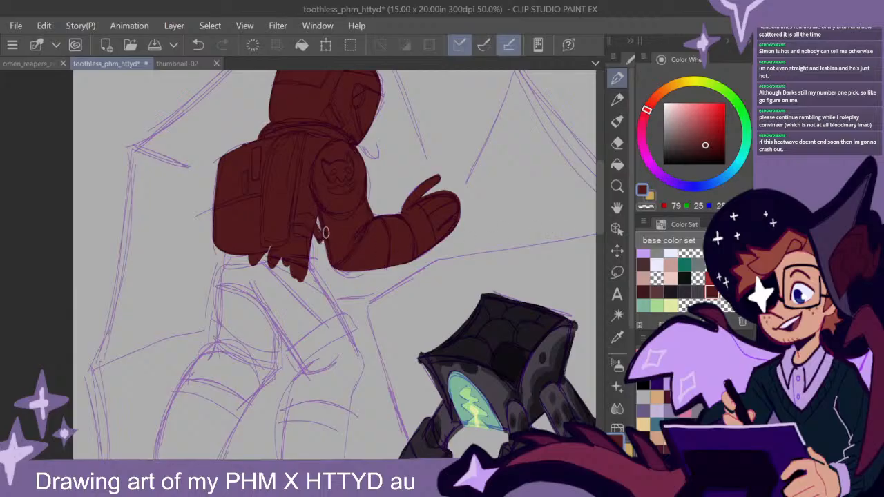
# - Block in the astronaut's hips and front thigh down to the knee in dark red
pyautogui.scroll(-3, 571, 244)
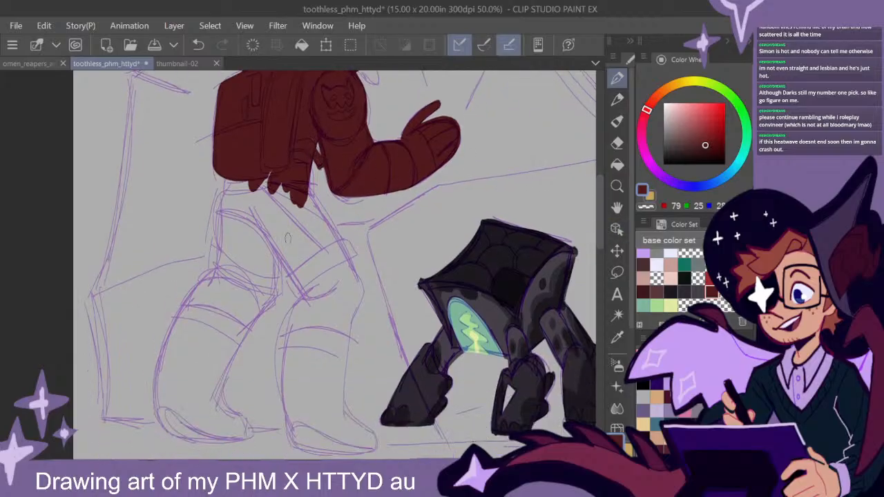
pyautogui.moveTo(275, 178)
pyautogui.mouseDown()
pyautogui.moveTo(232, 180)
pyautogui.moveTo(220, 209)
pyautogui.moveTo(230, 173)
pyautogui.mouseUp()
pyautogui.moveTo(220, 206)
pyautogui.mouseDown()
pyautogui.moveTo(277, 237)
pyautogui.moveTo(312, 303)
pyautogui.mouseUp()
pyautogui.moveTo(257, 216); pyautogui.dragTo(310, 304)
pyautogui.moveTo(267, 241); pyautogui.dragTo(314, 305)
pyautogui.moveTo(261, 218)
pyautogui.mouseDown()
pyautogui.moveTo(225, 202)
pyautogui.moveTo(238, 193)
pyautogui.moveTo(270, 228)
pyautogui.moveTo(284, 226)
pyautogui.moveTo(301, 211)
pyautogui.moveTo(299, 180)
pyautogui.moveTo(360, 284)
pyautogui.moveTo(340, 409)
pyautogui.moveTo(347, 329)
pyautogui.mouseUp()
pyautogui.scroll(-2, 600, 243)
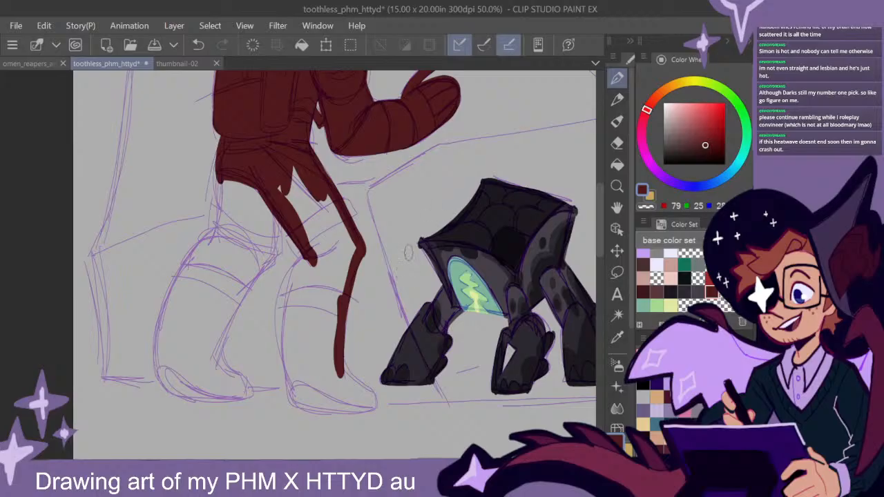
pyautogui.moveTo(366, 235)
pyautogui.mouseDown()
pyautogui.moveTo(298, 161)
pyautogui.moveTo(352, 259)
pyautogui.moveTo(326, 209)
pyautogui.moveTo(278, 166)
pyautogui.moveTo(274, 178)
pyautogui.moveTo(307, 235)
pyautogui.moveTo(338, 271)
pyautogui.moveTo(327, 260)
pyautogui.moveTo(333, 269)
pyautogui.moveTo(331, 231)
pyautogui.moveTo(349, 257)
pyautogui.moveTo(343, 292)
pyautogui.mouseUp()
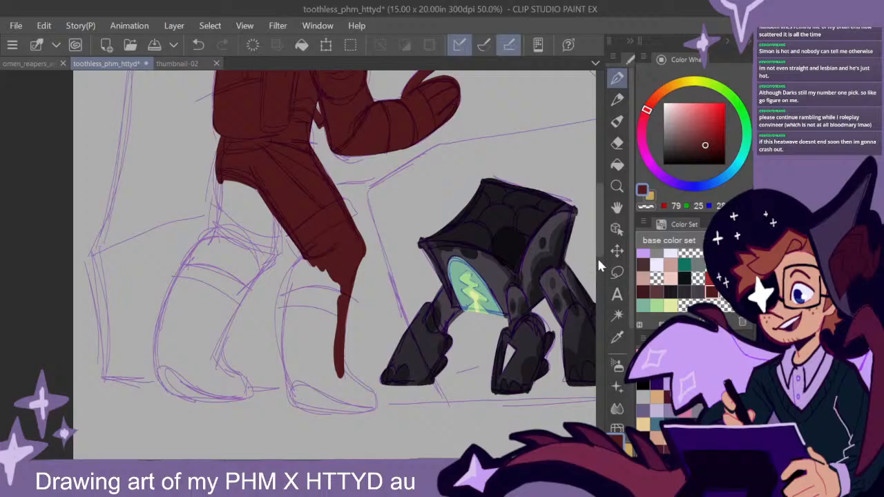
# - Fill the astronaut's front lower leg and boot in dark red and trim the boot's edges with the Eraser
pyautogui.scroll(-2, 599, 275)
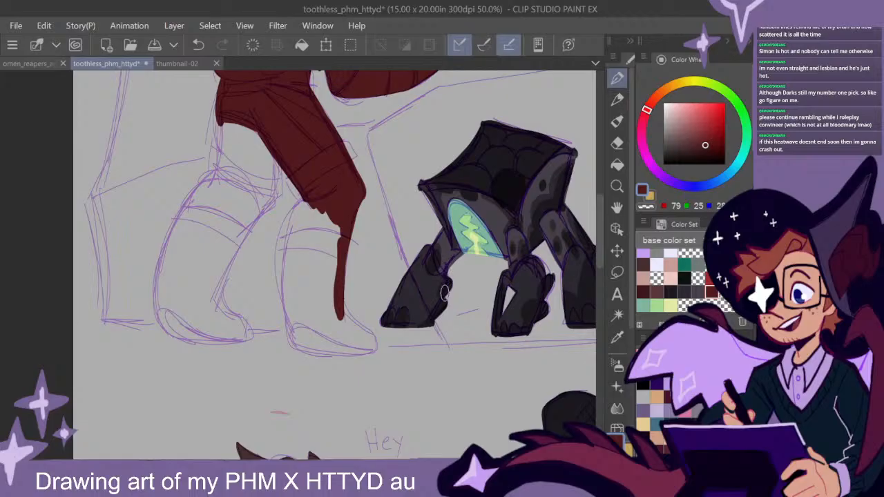
pyautogui.moveTo(309, 201)
pyautogui.mouseDown()
pyautogui.moveTo(288, 232)
pyautogui.moveTo(293, 341)
pyautogui.moveTo(282, 266)
pyautogui.moveTo(317, 204)
pyautogui.moveTo(290, 267)
pyautogui.moveTo(335, 290)
pyautogui.moveTo(335, 314)
pyautogui.moveTo(331, 302)
pyautogui.moveTo(331, 314)
pyautogui.moveTo(293, 297)
pyautogui.moveTo(294, 343)
pyautogui.moveTo(375, 350)
pyautogui.moveTo(338, 314)
pyautogui.moveTo(365, 343)
pyautogui.moveTo(338, 333)
pyautogui.moveTo(309, 337)
pyautogui.mouseUp()
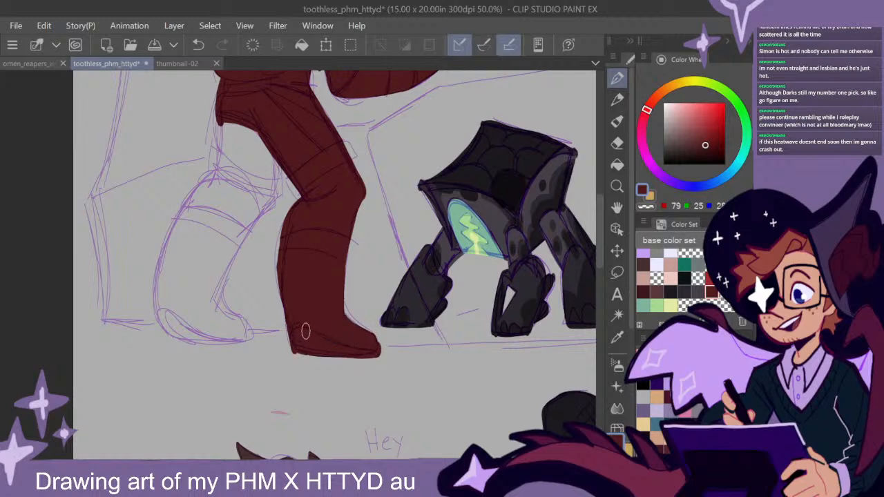
pyautogui.moveTo(338, 306)
pyautogui.mouseDown()
pyautogui.moveTo(369, 340)
pyautogui.moveTo(334, 282)
pyautogui.mouseUp()
pyautogui.click(617, 143)
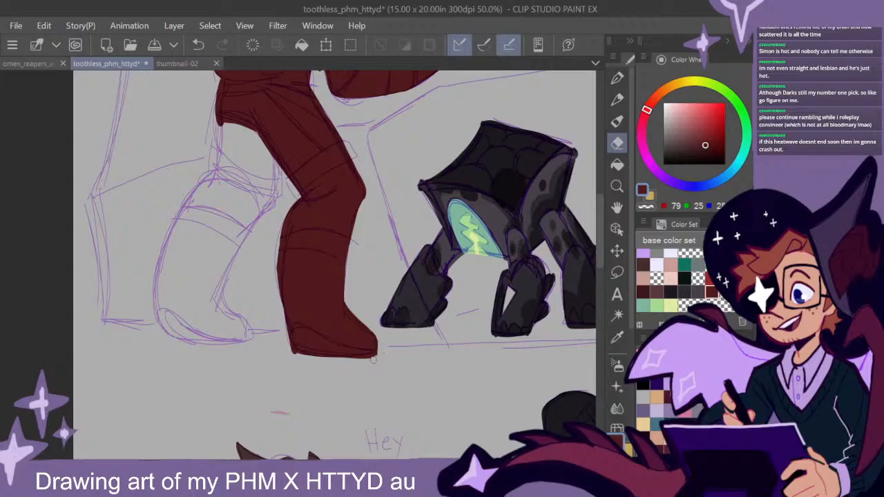
# - Return to the pen and fill the astronaut's rear leg and boot with the dark red base colour
pyautogui.click(617, 77)
pyautogui.moveTo(330, 464); pyautogui.dragTo(320, 464)
pyautogui.moveTo(600, 256); pyautogui.dragTo(600, 252)
pyautogui.moveTo(280, 147)
pyautogui.mouseDown()
pyautogui.moveTo(270, 205)
pyautogui.moveTo(292, 142)
pyautogui.moveTo(297, 211)
pyautogui.moveTo(319, 202)
pyautogui.moveTo(324, 189)
pyautogui.moveTo(324, 227)
pyautogui.moveTo(272, 289)
pyautogui.moveTo(320, 223)
pyautogui.moveTo(260, 271)
pyautogui.moveTo(292, 203)
pyautogui.moveTo(239, 237)
pyautogui.moveTo(262, 206)
pyautogui.moveTo(232, 249)
pyautogui.moveTo(243, 233)
pyautogui.moveTo(219, 286)
pyautogui.moveTo(252, 230)
pyautogui.moveTo(213, 306)
pyautogui.moveTo(215, 347)
pyautogui.moveTo(300, 359)
pyautogui.moveTo(264, 318)
pyautogui.moveTo(277, 341)
pyautogui.moveTo(275, 282)
pyautogui.moveTo(273, 330)
pyautogui.moveTo(292, 261)
pyautogui.moveTo(271, 321)
pyautogui.moveTo(278, 343)
pyautogui.moveTo(231, 347)
pyautogui.moveTo(220, 338)
pyautogui.moveTo(255, 230)
pyautogui.moveTo(230, 328)
pyautogui.moveTo(252, 344)
pyautogui.mouseUp()
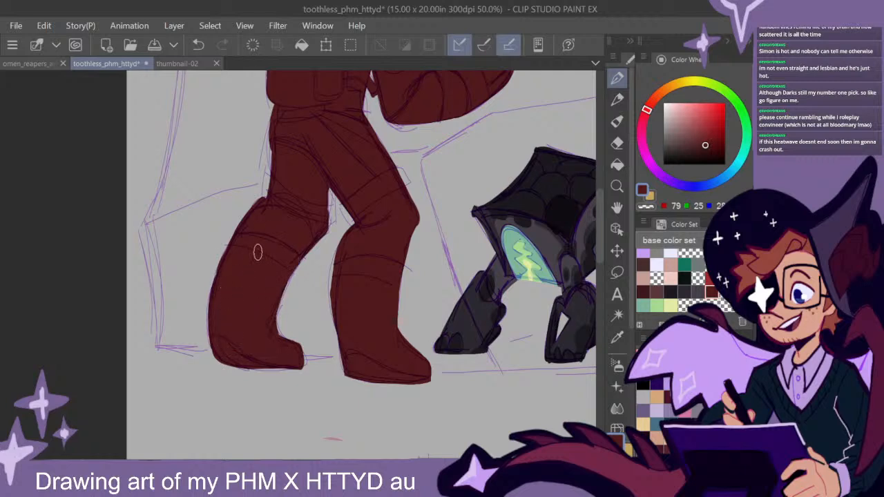
# - Pick a darker maroon shade of the base red and paint the thumb and fingers of the astronaut's raised glove
pyautogui.scroll(-1, 419, 298)
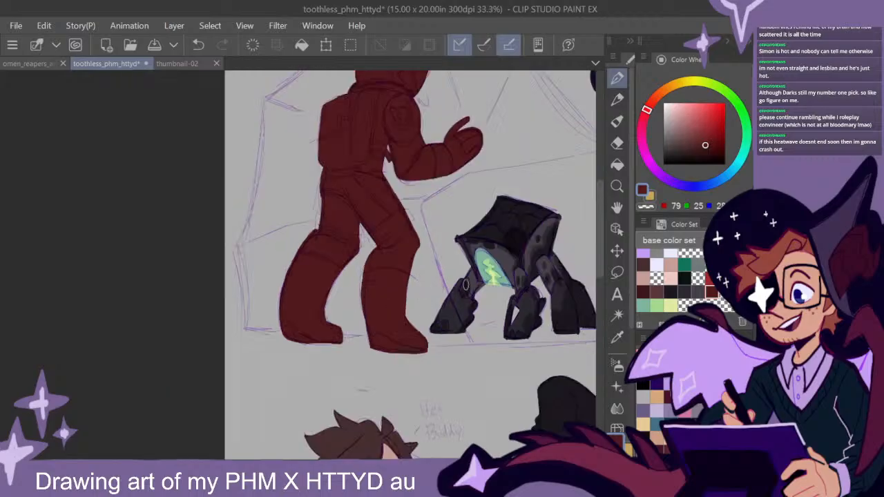
pyautogui.moveTo(481, 261); pyautogui.dragTo(395, 325)
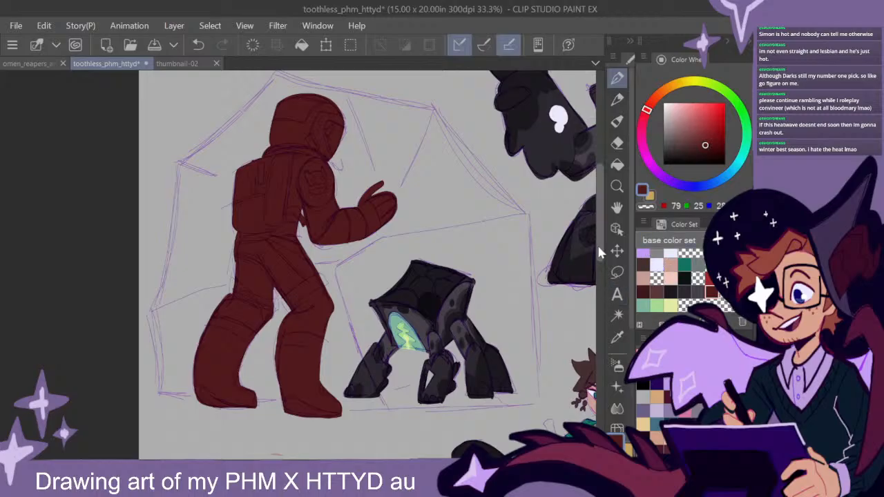
pyautogui.moveTo(598, 243); pyautogui.dragTo(598, 241)
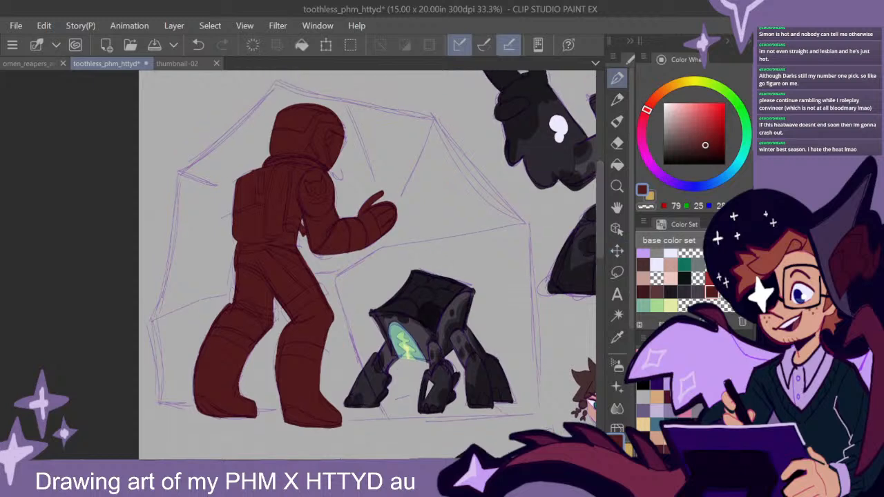
pyautogui.click(707, 153)
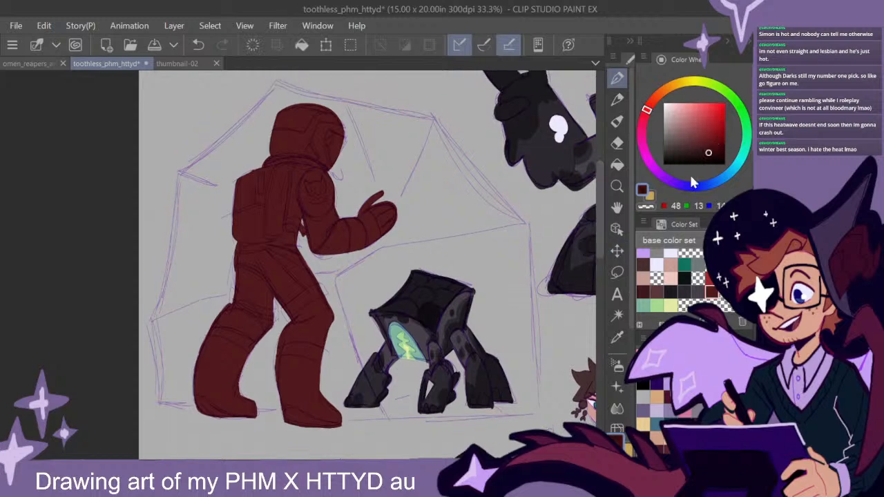
pyautogui.scroll(2, 371, 261)
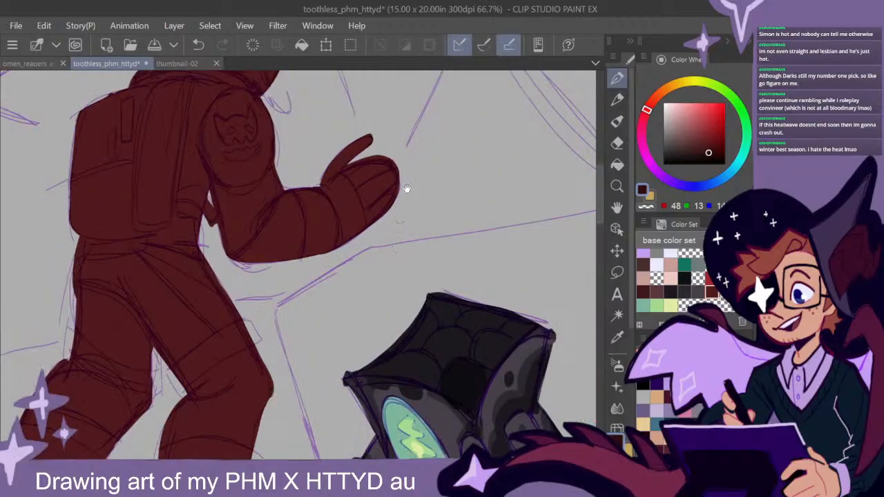
pyautogui.moveTo(404, 195); pyautogui.dragTo(486, 302)
pyautogui.moveTo(447, 252)
pyautogui.mouseDown()
pyautogui.moveTo(461, 340)
pyautogui.moveTo(450, 298)
pyautogui.moveTo(454, 269)
pyautogui.moveTo(465, 285)
pyautogui.moveTo(478, 272)
pyautogui.moveTo(479, 298)
pyautogui.moveTo(487, 258)
pyautogui.moveTo(461, 301)
pyautogui.moveTo(405, 267)
pyautogui.mouseUp()
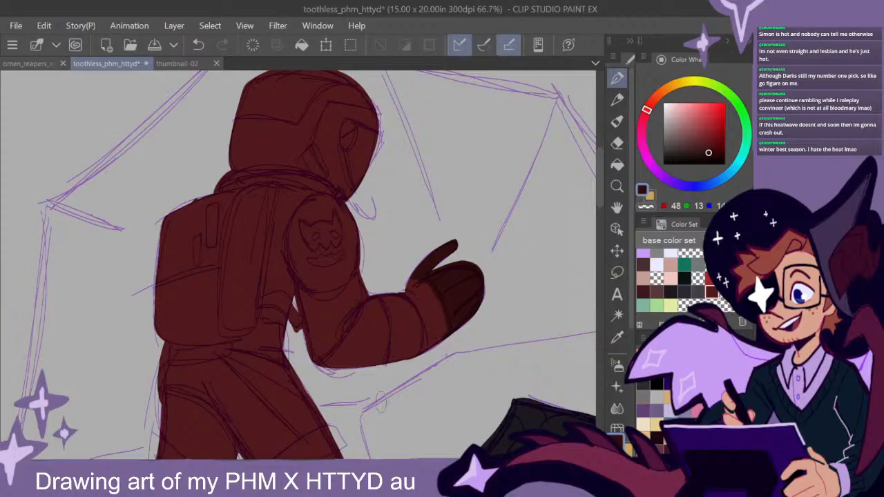
pyautogui.moveTo(459, 289)
pyautogui.mouseDown()
pyautogui.moveTo(488, 324)
pyautogui.moveTo(478, 323)
pyautogui.mouseUp()
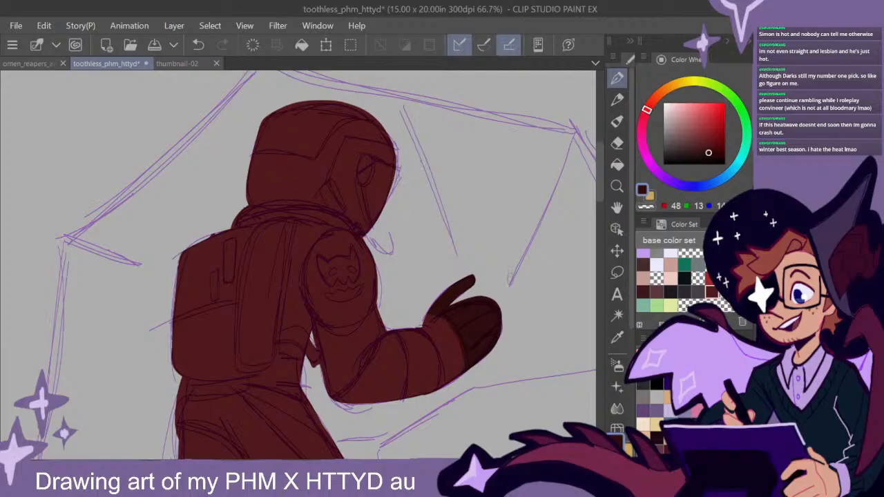
# - Paint a darker maroon band around the astronaut's forearm and shade the sleeve between the shoulder and elbow
pyautogui.moveTo(600, 185); pyautogui.dragTo(599, 187)
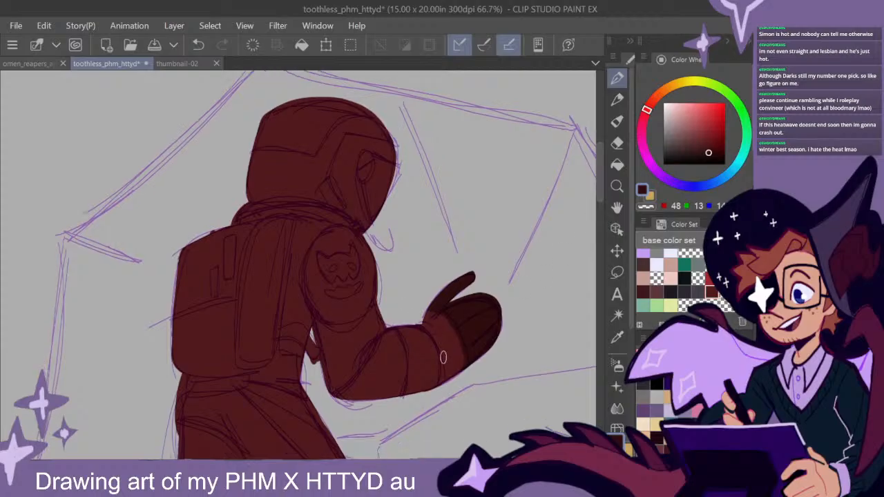
pyautogui.moveTo(399, 330)
pyautogui.mouseDown()
pyautogui.moveTo(402, 393)
pyautogui.moveTo(401, 331)
pyautogui.moveTo(414, 358)
pyautogui.moveTo(400, 410)
pyautogui.moveTo(415, 348)
pyautogui.moveTo(404, 330)
pyautogui.moveTo(403, 410)
pyautogui.mouseUp()
pyautogui.moveTo(406, 331); pyautogui.dragTo(424, 389)
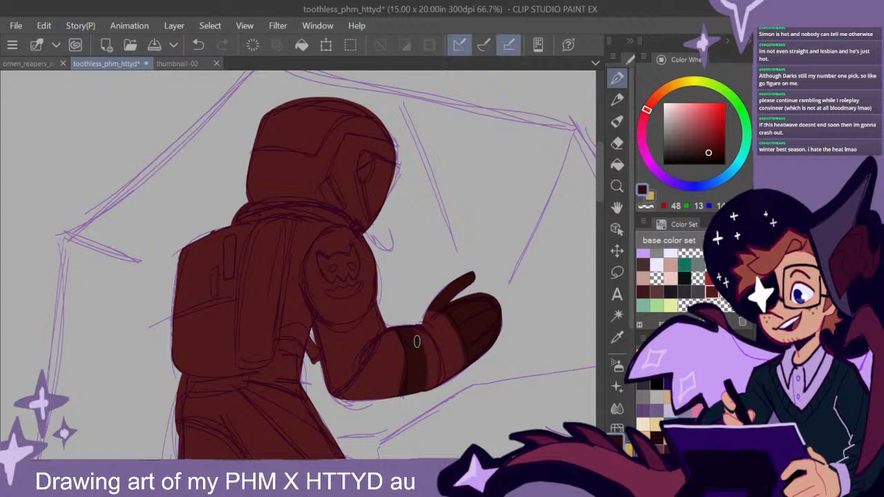
pyautogui.moveTo(416, 331); pyautogui.dragTo(435, 384)
pyautogui.moveTo(436, 384); pyautogui.dragTo(423, 333)
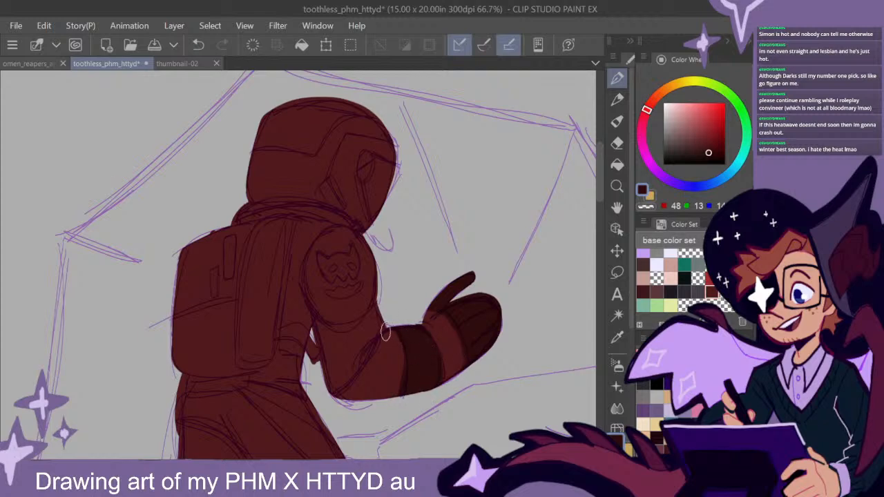
pyautogui.moveTo(379, 306)
pyautogui.mouseDown()
pyautogui.moveTo(339, 340)
pyautogui.moveTo(317, 325)
pyautogui.moveTo(330, 386)
pyautogui.moveTo(379, 324)
pyautogui.moveTo(355, 366)
pyautogui.moveTo(366, 341)
pyautogui.moveTo(331, 347)
pyautogui.mouseUp()
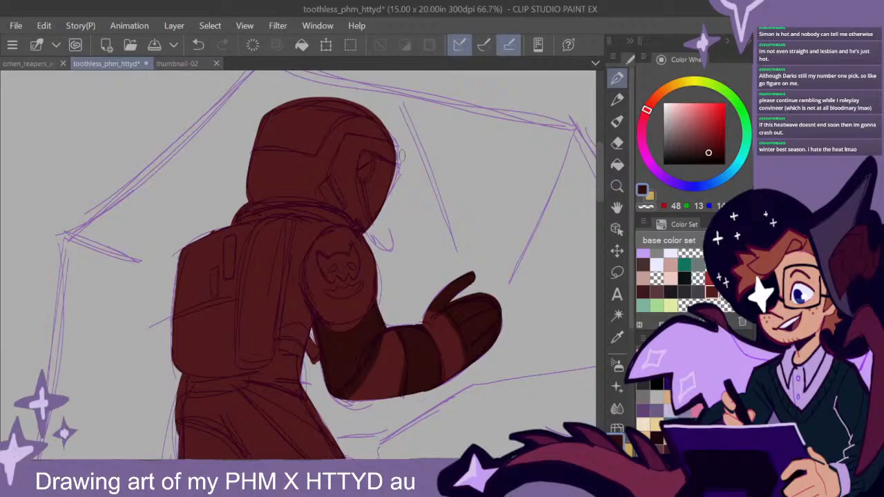
# - Paint the angular frame around the helmet's visor in the darker maroon
pyautogui.moveTo(383, 139)
pyautogui.mouseDown()
pyautogui.moveTo(346, 141)
pyautogui.moveTo(334, 170)
pyautogui.moveTo(348, 211)
pyautogui.moveTo(362, 222)
pyautogui.moveTo(358, 193)
pyautogui.mouseUp()
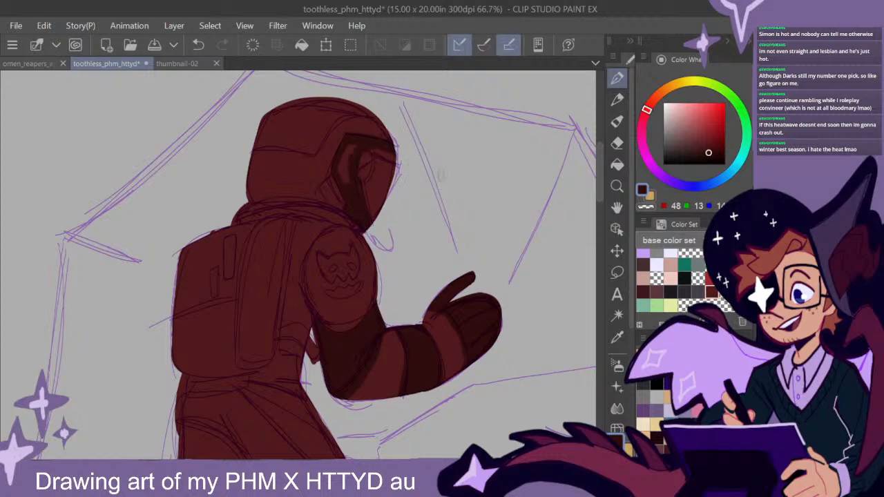
pyautogui.moveTo(394, 158)
pyautogui.mouseDown()
pyautogui.moveTo(358, 142)
pyautogui.moveTo(355, 196)
pyautogui.mouseUp()
pyautogui.moveTo(353, 141); pyautogui.dragTo(337, 176)
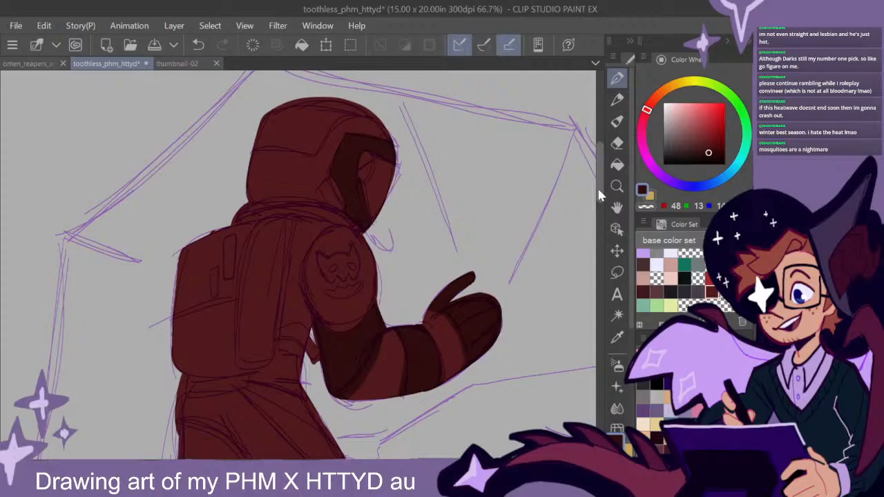
# - Fill the helmet's crown panel above the angled seam line with the darker maroon
pyautogui.moveTo(600, 189); pyautogui.dragTo(600, 184)
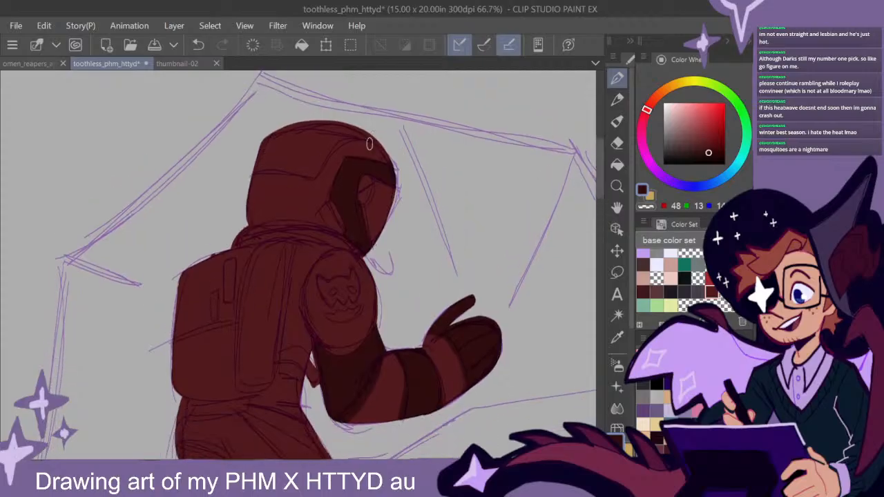
pyautogui.moveTo(359, 129)
pyautogui.mouseDown()
pyautogui.moveTo(392, 144)
pyautogui.moveTo(378, 136)
pyautogui.moveTo(331, 146)
pyautogui.moveTo(314, 173)
pyautogui.moveTo(251, 167)
pyautogui.mouseUp()
pyautogui.moveTo(257, 163)
pyautogui.mouseDown()
pyautogui.moveTo(273, 134)
pyautogui.moveTo(263, 159)
pyautogui.mouseUp()
pyautogui.moveTo(290, 133)
pyautogui.mouseDown()
pyautogui.moveTo(295, 157)
pyautogui.moveTo(344, 131)
pyautogui.moveTo(308, 162)
pyautogui.mouseUp()
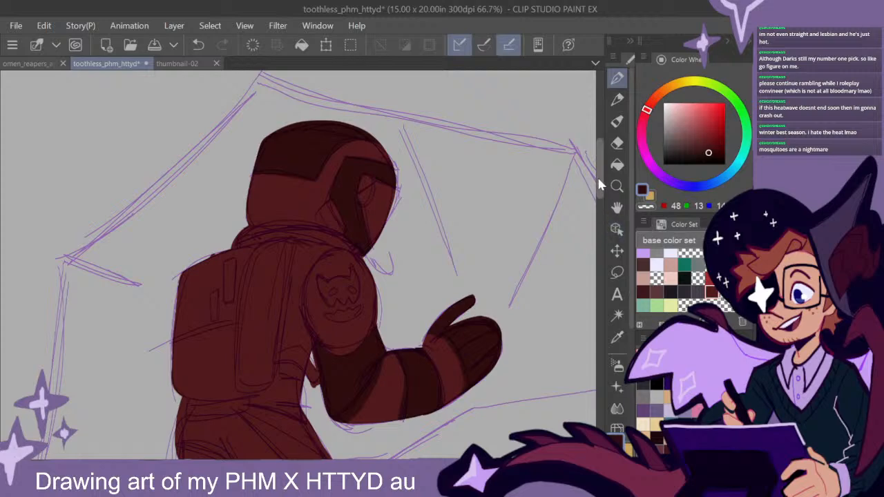
# - Set a near-black crimson colour and fill the astronaut's rounded shoulder and the torso area between it and the backpack
pyautogui.scroll(-1, 598, 181)
pyautogui.scroll(1, 599, 190)
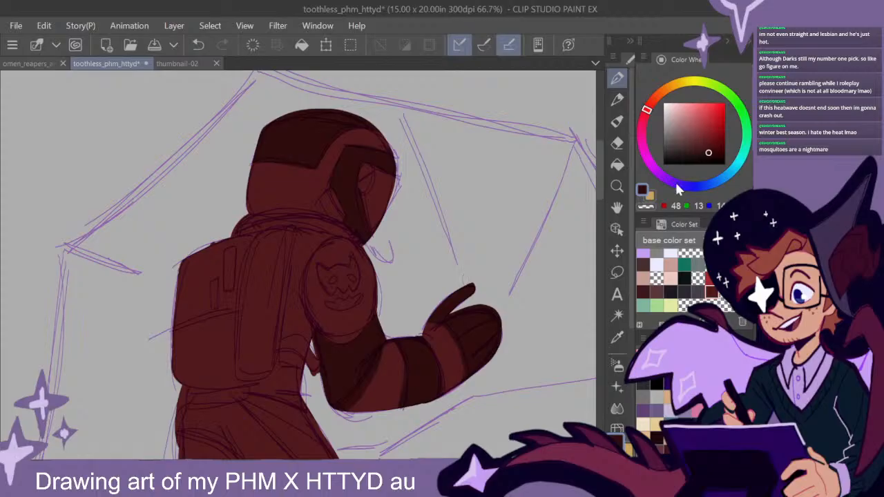
pyautogui.moveTo(601, 191); pyautogui.dragTo(601, 221)
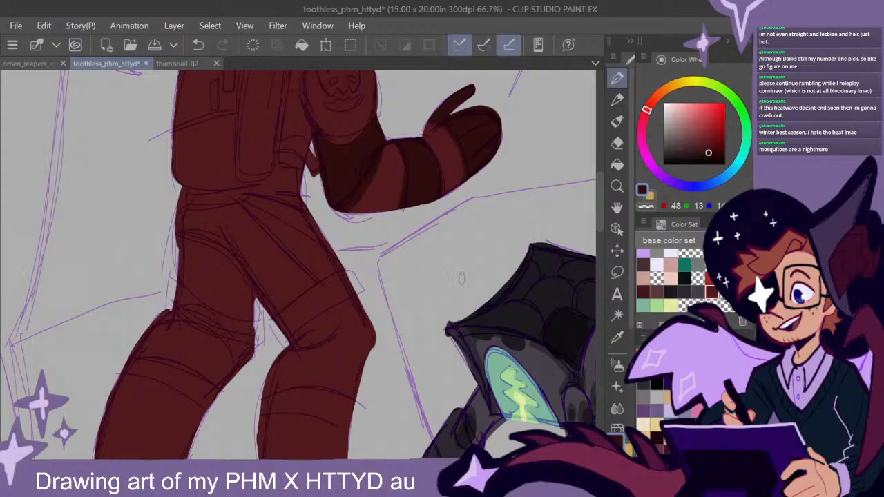
pyautogui.scroll(-1, 495, 276)
pyautogui.moveTo(501, 270); pyautogui.dragTo(478, 282)
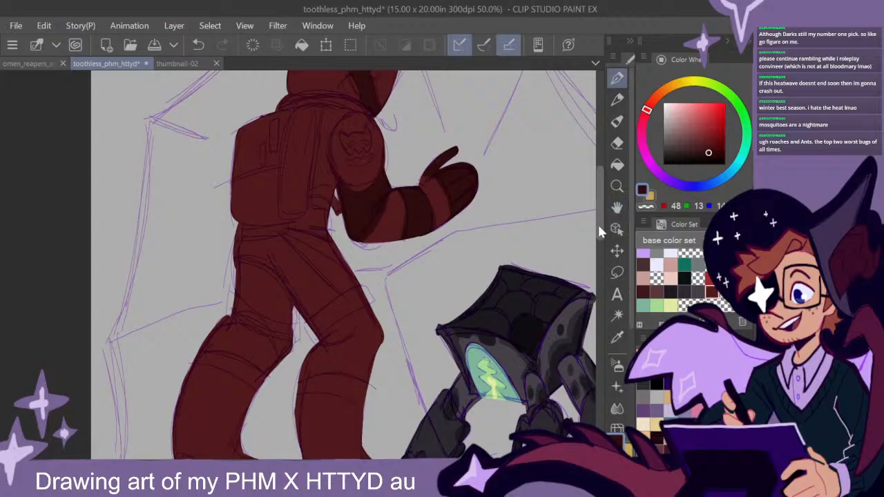
pyautogui.scroll(3, 598, 220)
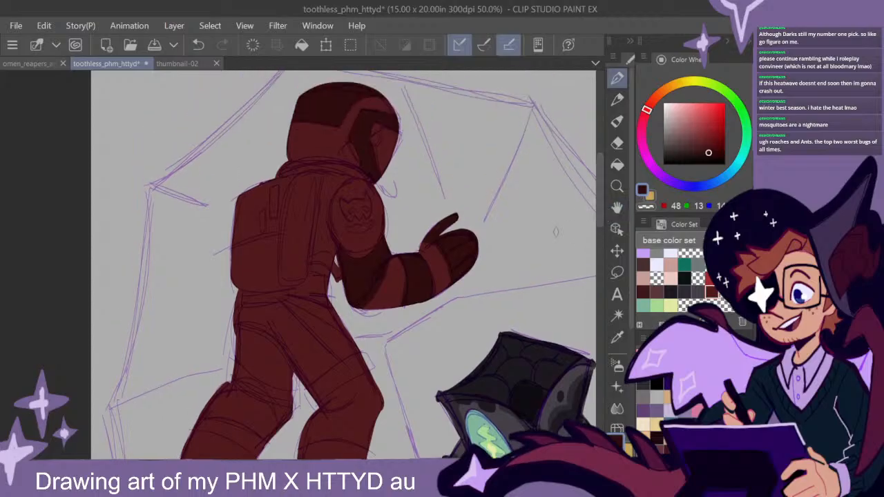
pyautogui.click(709, 159)
pyautogui.click(642, 121)
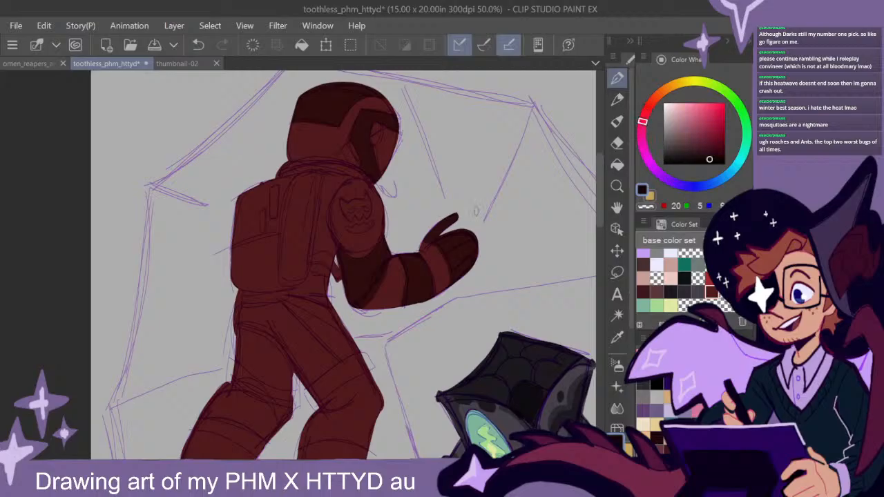
pyautogui.moveTo(337, 201)
pyautogui.mouseDown()
pyautogui.moveTo(347, 236)
pyautogui.moveTo(334, 200)
pyautogui.moveTo(360, 181)
pyautogui.moveTo(382, 222)
pyautogui.moveTo(355, 254)
pyautogui.moveTo(365, 251)
pyautogui.moveTo(384, 210)
pyautogui.moveTo(356, 214)
pyautogui.moveTo(346, 187)
pyautogui.moveTo(333, 198)
pyautogui.mouseUp()
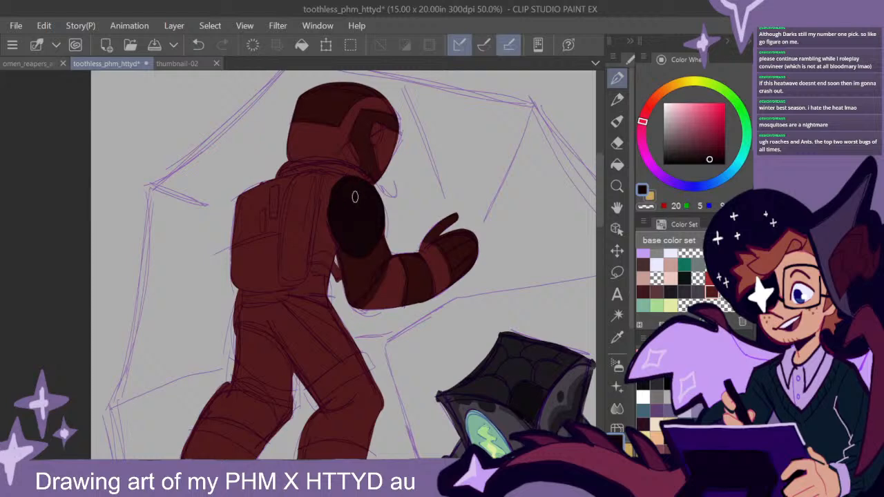
pyautogui.moveTo(350, 189)
pyautogui.mouseDown()
pyautogui.moveTo(328, 178)
pyautogui.moveTo(321, 194)
pyautogui.moveTo(313, 250)
pyautogui.moveTo(336, 254)
pyautogui.moveTo(324, 226)
pyautogui.moveTo(332, 187)
pyautogui.moveTo(313, 244)
pyautogui.moveTo(319, 185)
pyautogui.moveTo(331, 180)
pyautogui.moveTo(334, 247)
pyautogui.mouseUp()
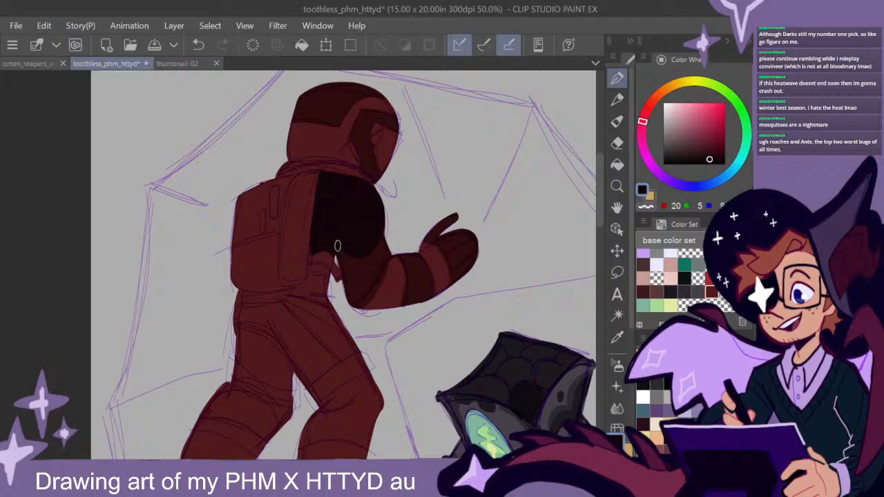
# - Fill the astronaut's lower torso beside and behind the backpack's base with the near-black crimson, using a smaller brush for the waist edge
pyautogui.moveTo(603, 197); pyautogui.dragTo(603, 211)
pyautogui.moveTo(330, 225)
pyautogui.mouseDown()
pyautogui.moveTo(323, 205)
pyautogui.moveTo(308, 210)
pyautogui.moveTo(305, 226)
pyautogui.moveTo(315, 211)
pyautogui.moveTo(326, 224)
pyautogui.moveTo(307, 225)
pyautogui.moveTo(324, 234)
pyautogui.moveTo(312, 258)
pyautogui.moveTo(318, 233)
pyautogui.moveTo(287, 228)
pyautogui.mouseUp()
pyautogui.press('[')
pyautogui.press('[')
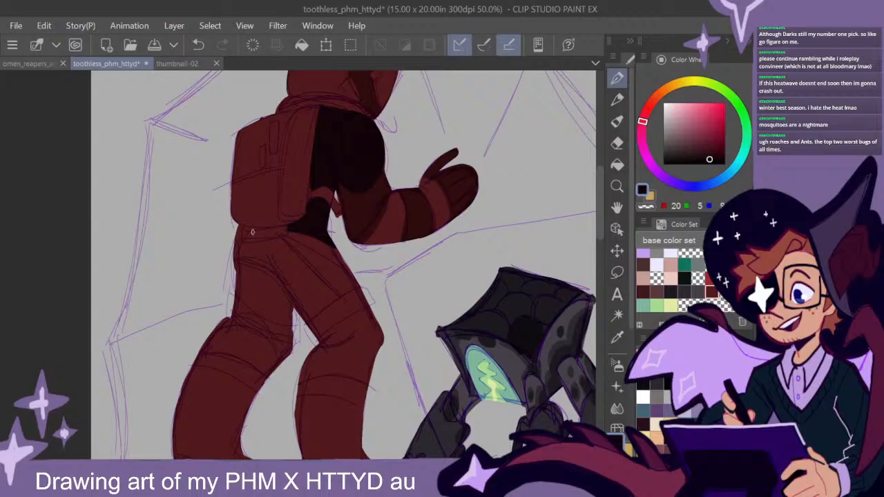
pyautogui.moveTo(239, 228); pyautogui.dragTo(238, 236)
pyautogui.scroll(2, 346, 263)
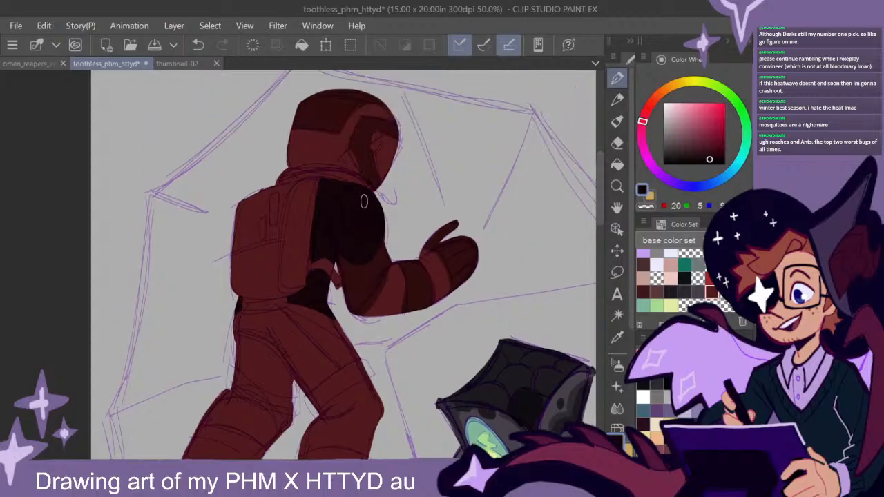
# - Paint the suit's collar and the upper back above the backpack in the near-black crimson
pyautogui.moveTo(358, 183)
pyautogui.mouseDown()
pyautogui.moveTo(321, 170)
pyautogui.moveTo(270, 184)
pyautogui.mouseUp()
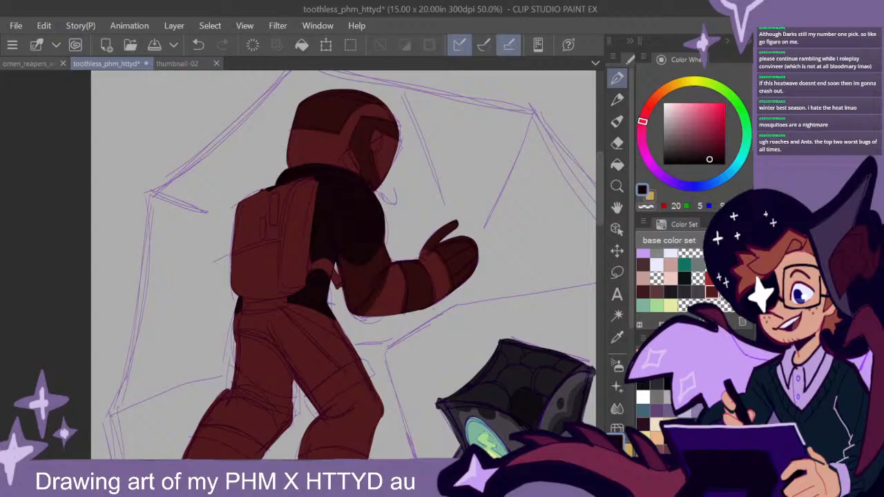
pyautogui.hscroll(3, 345, 266)
pyautogui.hscroll(-1, 345, 266)
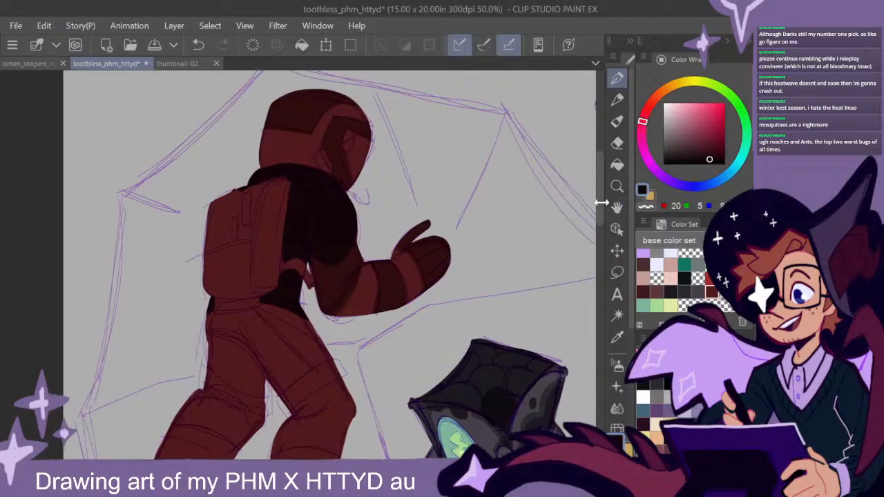
pyautogui.moveTo(601, 206); pyautogui.dragTo(601, 200)
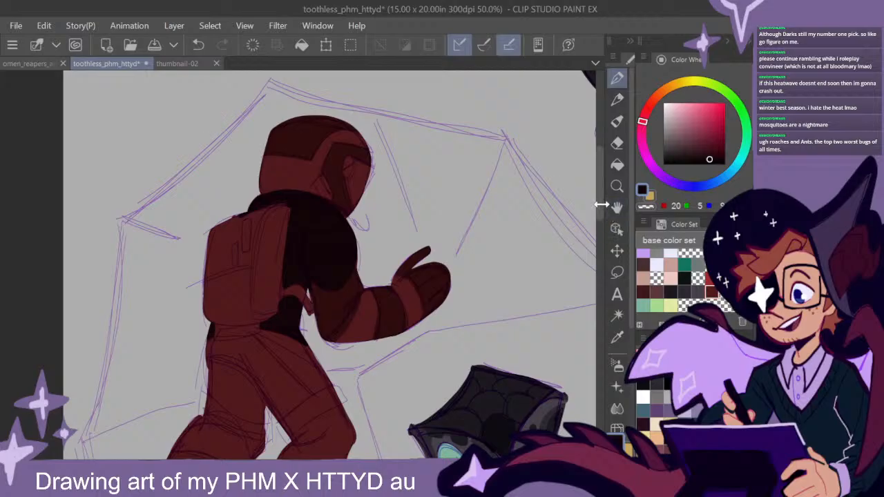
pyautogui.scroll(-1, 598, 205)
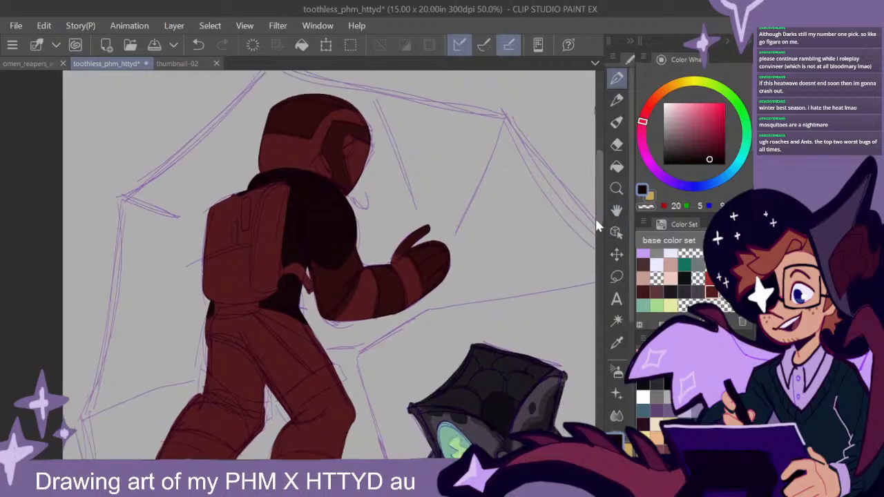
# - Sample the forearm band's maroon, shade the forearm beside the wrist, and paint the remaining forearm section in a muted maroon (red 61, green 23)
pyautogui.keyDown('alt'); pyautogui.click(394, 295); pyautogui.keyUp('alt')
pyautogui.moveTo(392, 272)
pyautogui.mouseDown()
pyautogui.moveTo(411, 289)
pyautogui.moveTo(408, 304)
pyautogui.mouseUp()
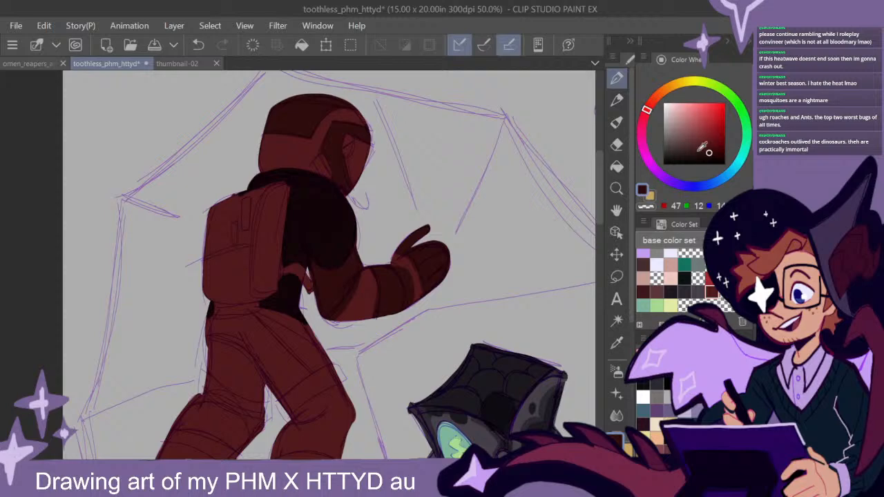
pyautogui.click(701, 149)
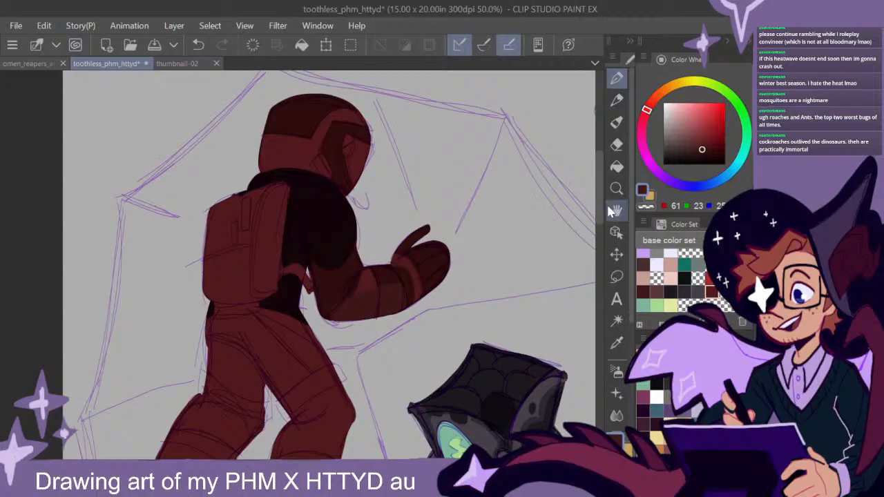
# - Paint the thigh panels and the shading on both knees in the muted maroon
pyautogui.moveTo(598, 200); pyautogui.dragTo(598, 229)
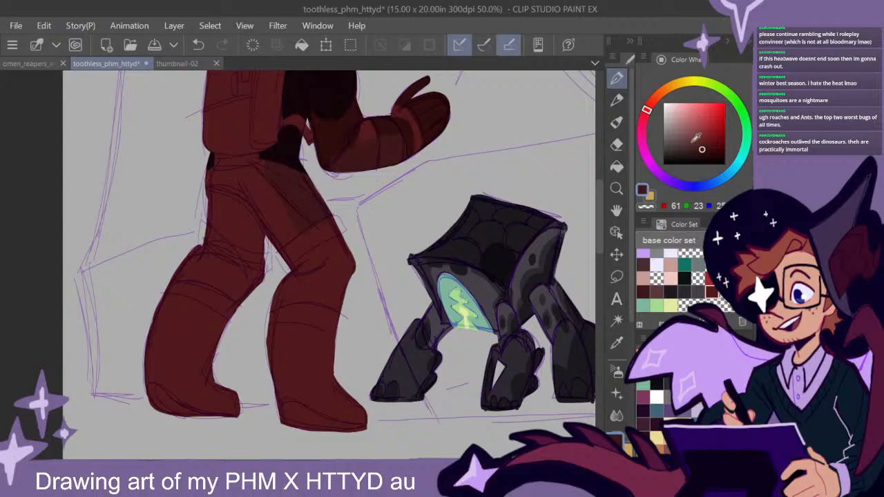
pyautogui.moveTo(319, 254)
pyautogui.mouseDown()
pyautogui.moveTo(319, 286)
pyautogui.moveTo(331, 307)
pyautogui.moveTo(343, 243)
pyautogui.moveTo(320, 249)
pyautogui.moveTo(337, 263)
pyautogui.moveTo(323, 292)
pyautogui.moveTo(339, 300)
pyautogui.moveTo(328, 252)
pyautogui.mouseUp()
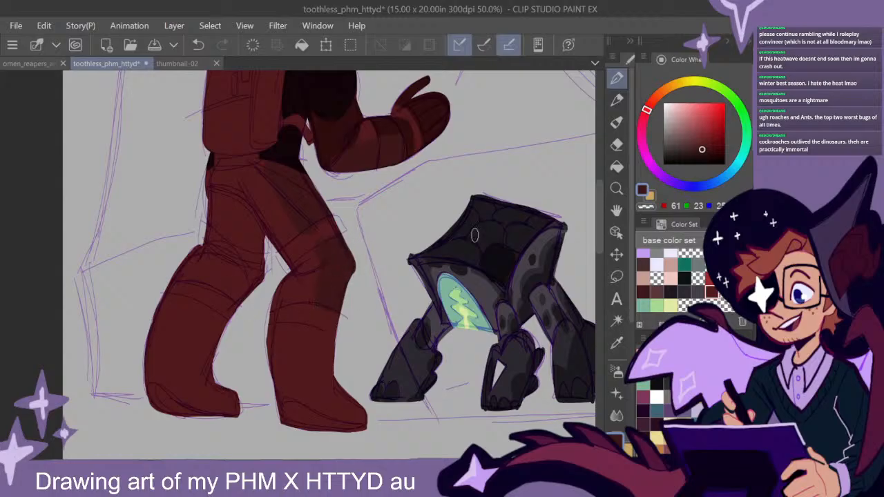
pyautogui.moveTo(238, 209)
pyautogui.mouseDown()
pyautogui.moveTo(245, 243)
pyautogui.moveTo(259, 248)
pyautogui.moveTo(243, 230)
pyautogui.moveTo(263, 248)
pyautogui.moveTo(262, 239)
pyautogui.moveTo(239, 243)
pyautogui.moveTo(265, 243)
pyautogui.mouseUp()
pyautogui.moveTo(263, 276)
pyautogui.mouseDown()
pyautogui.moveTo(225, 279)
pyautogui.moveTo(245, 301)
pyautogui.mouseUp()
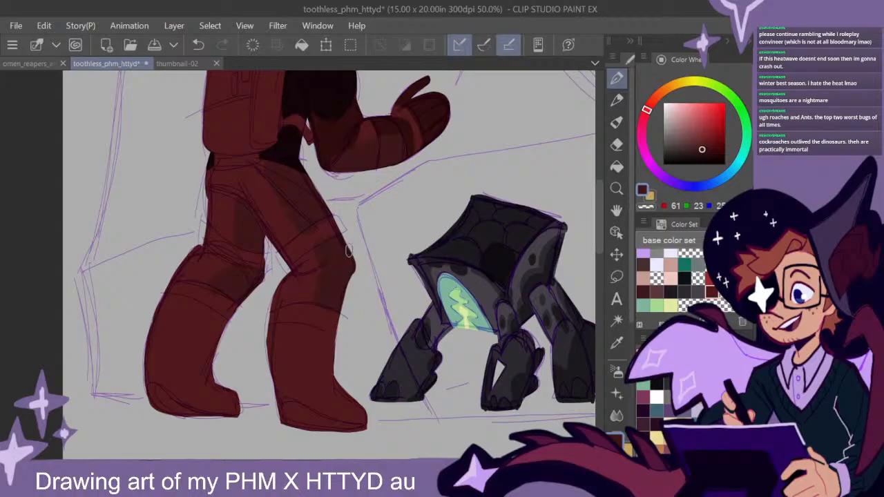
pyautogui.moveTo(420, 243); pyautogui.dragTo(449, 273)
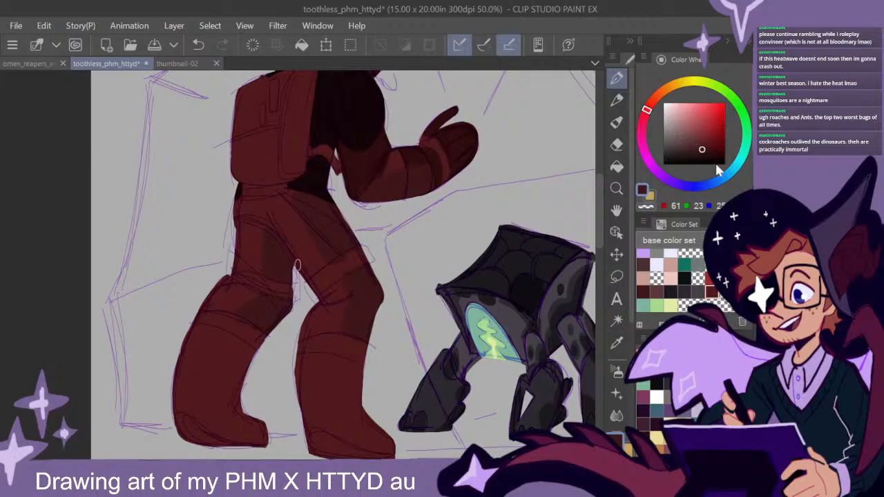
# - Set a lighter dusty maroon (red 77, green 34) and paint the lit areas of the astronaut's hips and thighs
pyautogui.click(644, 120)
pyautogui.click(697, 145)
pyautogui.moveTo(295, 214)
pyautogui.mouseDown()
pyautogui.moveTo(321, 260)
pyautogui.moveTo(302, 229)
pyautogui.mouseUp()
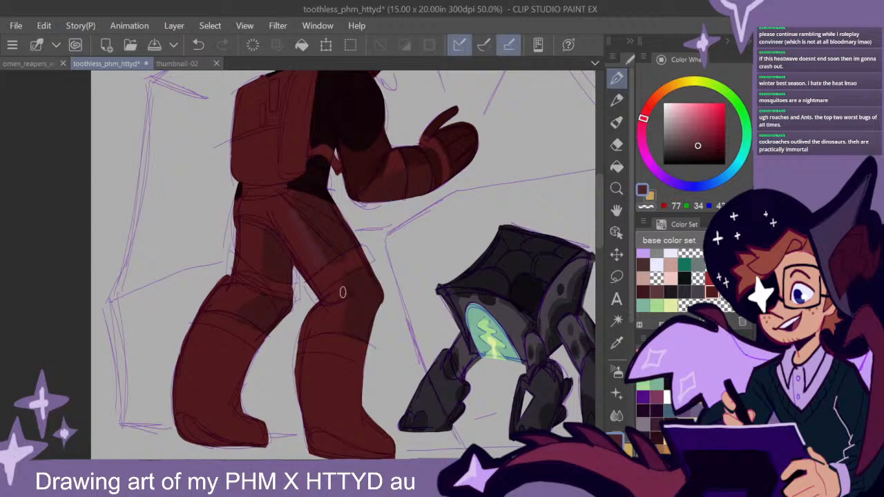
pyautogui.moveTo(261, 206)
pyautogui.mouseDown()
pyautogui.moveTo(298, 243)
pyautogui.moveTo(280, 232)
pyautogui.moveTo(283, 200)
pyautogui.mouseUp()
pyautogui.click(646, 113)
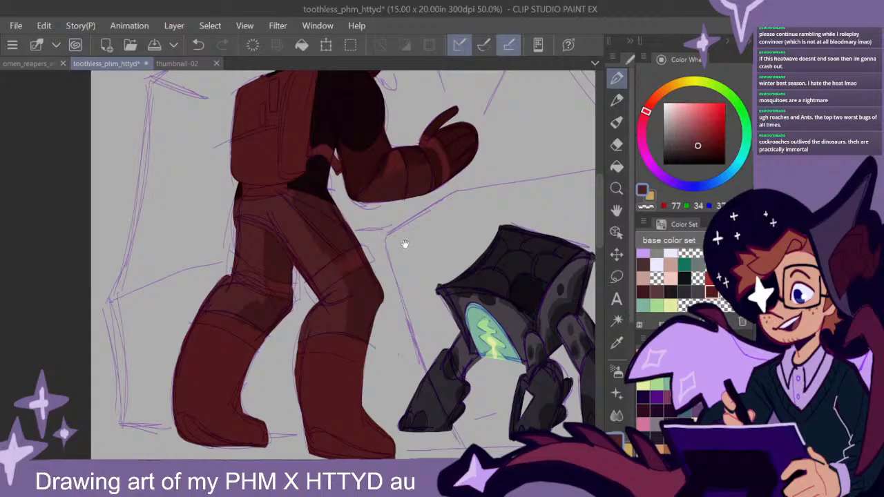
# - Add the lighter dusty maroon to both knees and to the forearm near the elbow
pyautogui.moveTo(404, 243); pyautogui.dragTo(428, 279)
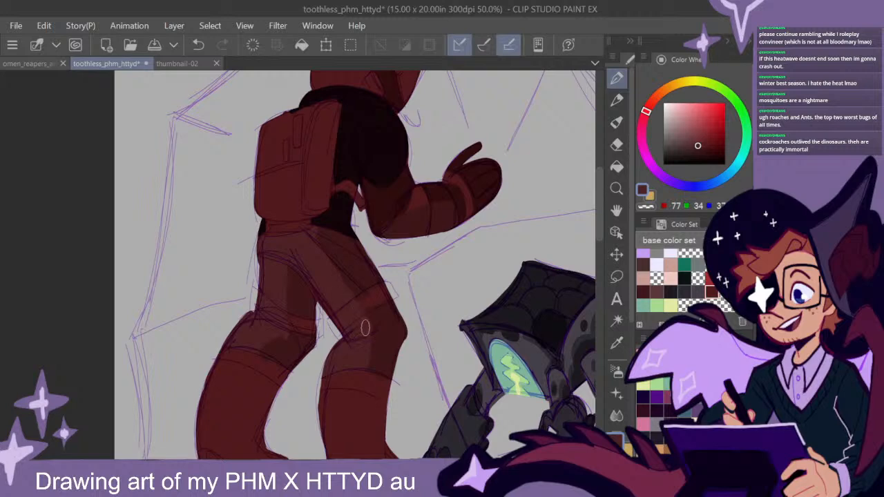
pyautogui.moveTo(302, 294); pyautogui.dragTo(263, 253)
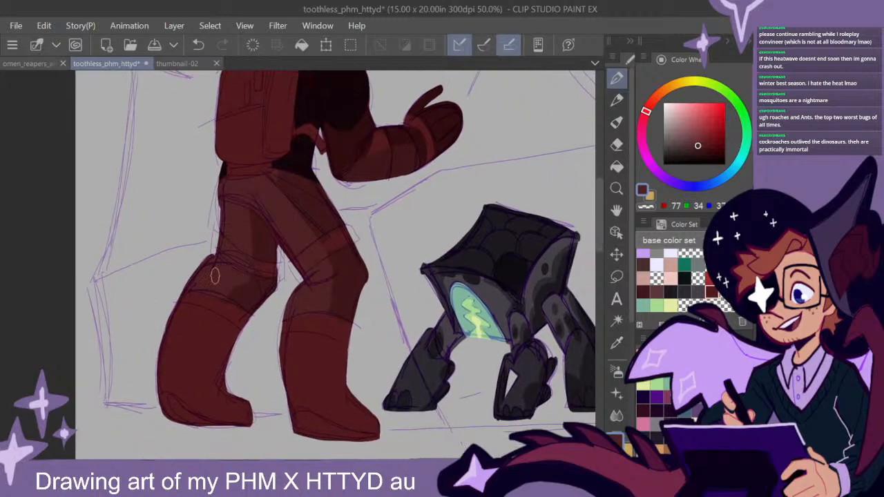
pyautogui.moveTo(405, 223)
pyautogui.mouseDown()
pyautogui.moveTo(399, 245)
pyautogui.moveTo(411, 290)
pyautogui.moveTo(390, 291)
pyautogui.moveTo(404, 266)
pyautogui.moveTo(418, 282)
pyautogui.mouseUp()
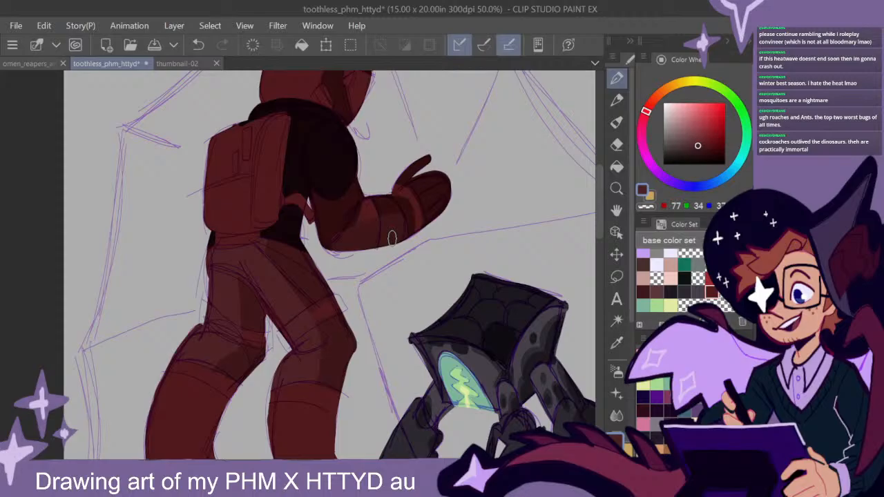
pyautogui.moveTo(371, 270)
pyautogui.mouseDown()
pyautogui.moveTo(375, 296)
pyautogui.moveTo(390, 290)
pyautogui.mouseUp()
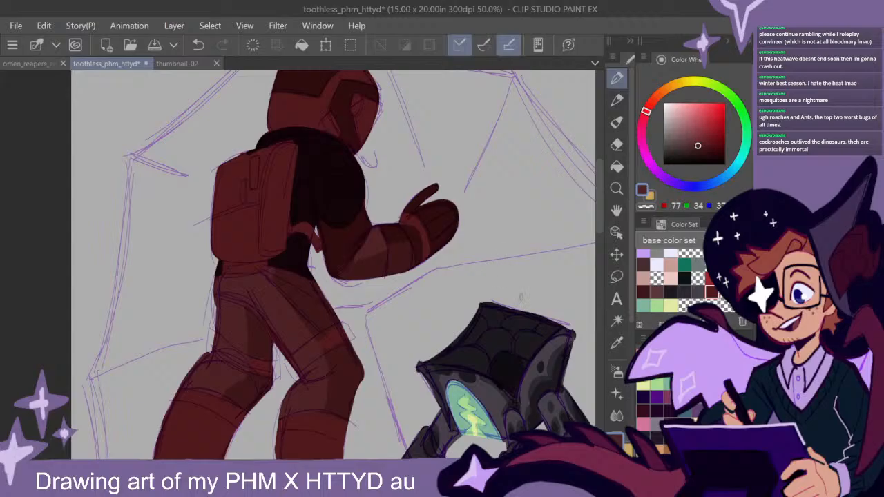
pyautogui.moveTo(507, 326); pyautogui.dragTo(510, 266)
# - Sample the near-black crimson from the shoulder and paint a band around each thigh just above the knee
pyautogui.keyDown('alt'); pyautogui.click(343, 157); pyautogui.keyUp('alt')
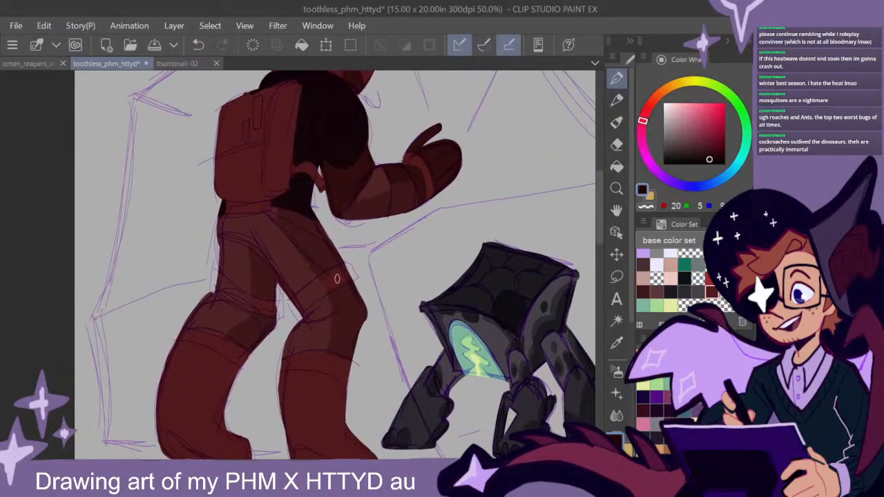
pyautogui.moveTo(294, 306); pyautogui.dragTo(353, 270)
pyautogui.moveTo(308, 292); pyautogui.dragTo(344, 266)
pyautogui.moveTo(295, 308)
pyautogui.mouseDown()
pyautogui.moveTo(346, 276)
pyautogui.moveTo(312, 302)
pyautogui.moveTo(335, 281)
pyautogui.mouseUp()
pyautogui.moveTo(219, 276)
pyautogui.mouseDown()
pyautogui.moveTo(277, 309)
pyautogui.moveTo(217, 280)
pyautogui.moveTo(273, 315)
pyautogui.moveTo(249, 303)
pyautogui.mouseUp()
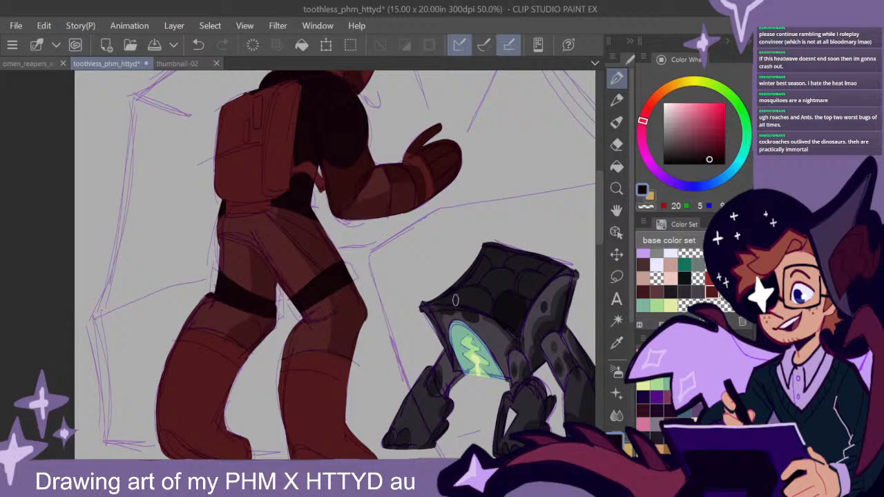
pyautogui.moveTo(446, 342)
pyautogui.mouseDown()
pyautogui.moveTo(462, 295)
pyautogui.moveTo(500, 303)
pyautogui.mouseUp()
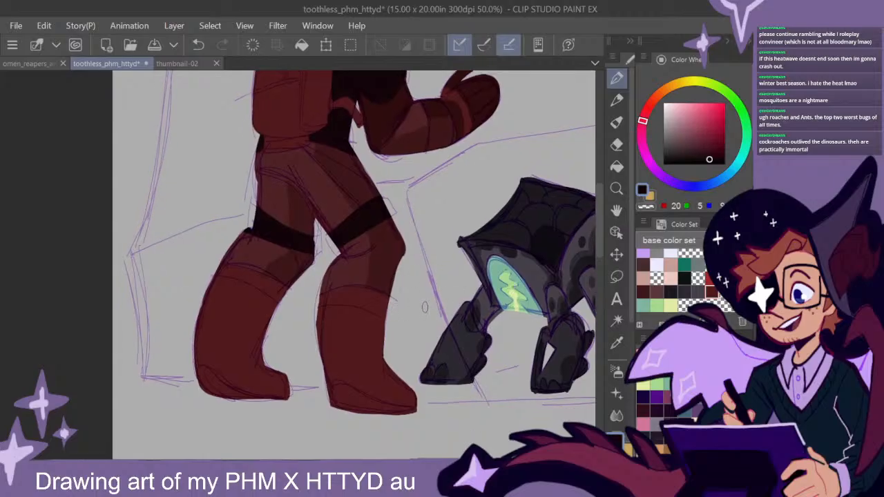
# - Paint a near-black belt under the backpack, straps running down the thighs to the leg bands, and a stripe along the forearm
pyautogui.scroll(1, 456, 275)
pyautogui.scroll(-2, 459, 279)
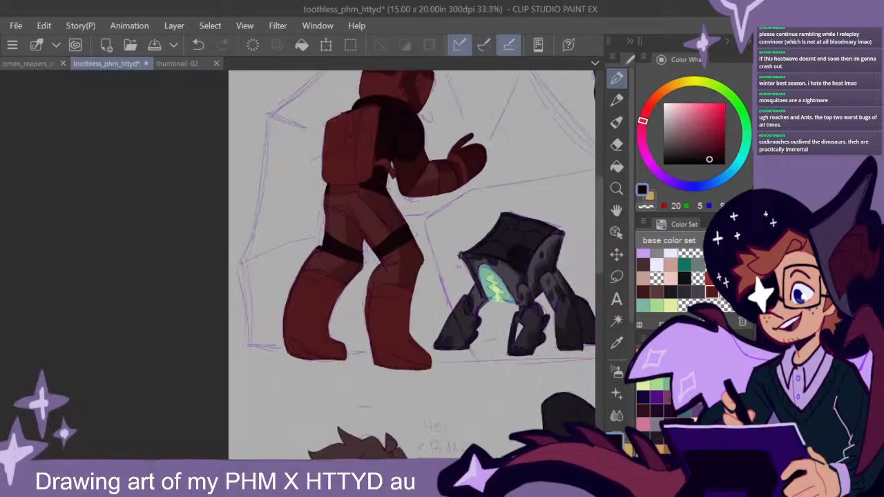
pyautogui.moveTo(465, 220); pyautogui.dragTo(429, 258)
pyautogui.moveTo(318, 221)
pyautogui.mouseDown()
pyautogui.moveTo(297, 225)
pyautogui.moveTo(322, 221)
pyautogui.moveTo(361, 279)
pyautogui.mouseUp()
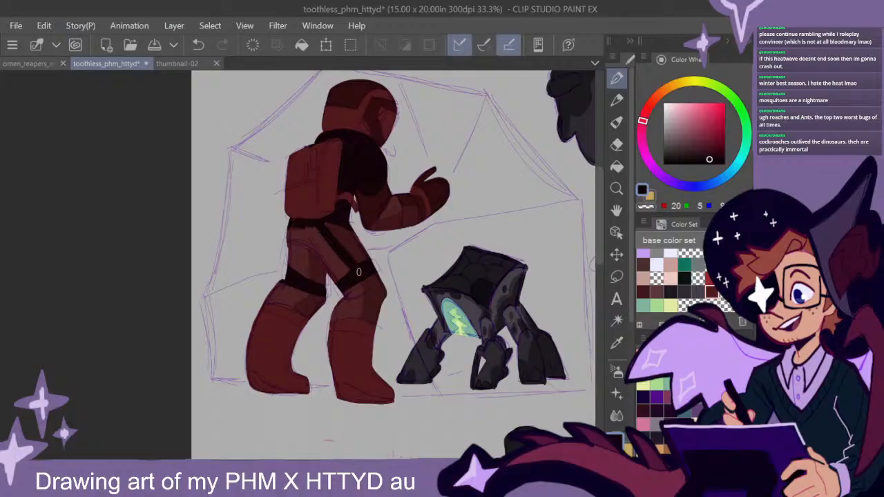
pyautogui.moveTo(322, 224); pyautogui.dragTo(344, 237)
pyautogui.moveTo(291, 230); pyautogui.dragTo(292, 269)
pyautogui.moveTo(501, 291); pyautogui.dragTo(464, 301)
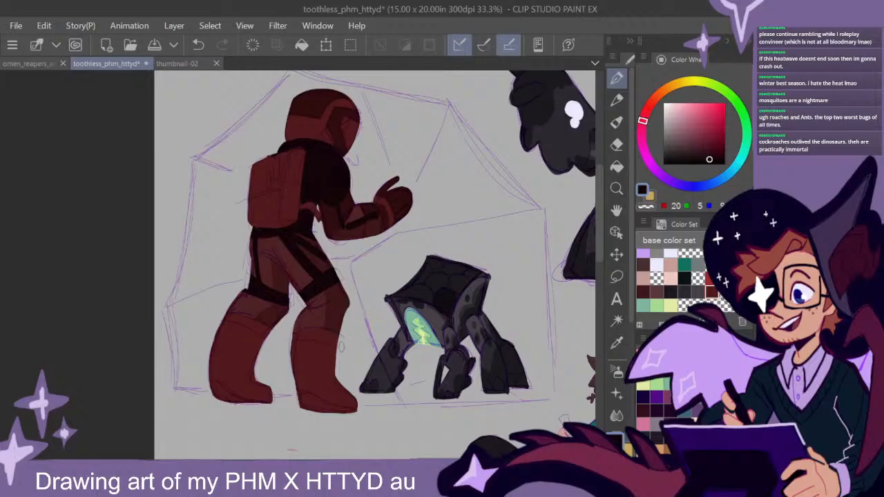
# - Fill both boots with the near-black crimson and paint the cuffs above them in a greyish maroon (red 48, green 23)
pyautogui.keyDown('alt'); pyautogui.click(335, 195); pyautogui.keyUp('alt')
pyautogui.moveTo(338, 353)
pyautogui.mouseDown()
pyautogui.moveTo(292, 353)
pyautogui.moveTo(284, 368)
pyautogui.moveTo(339, 358)
pyautogui.moveTo(327, 414)
pyautogui.moveTo(358, 412)
pyautogui.mouseUp()
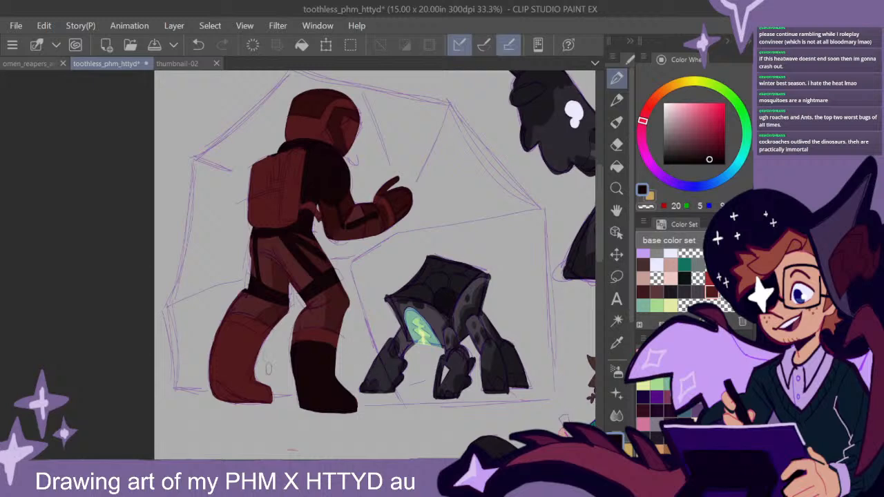
pyautogui.moveTo(261, 336)
pyautogui.mouseDown()
pyautogui.moveTo(218, 327)
pyautogui.moveTo(210, 387)
pyautogui.moveTo(222, 407)
pyautogui.moveTo(238, 412)
pyautogui.moveTo(272, 399)
pyautogui.mouseUp()
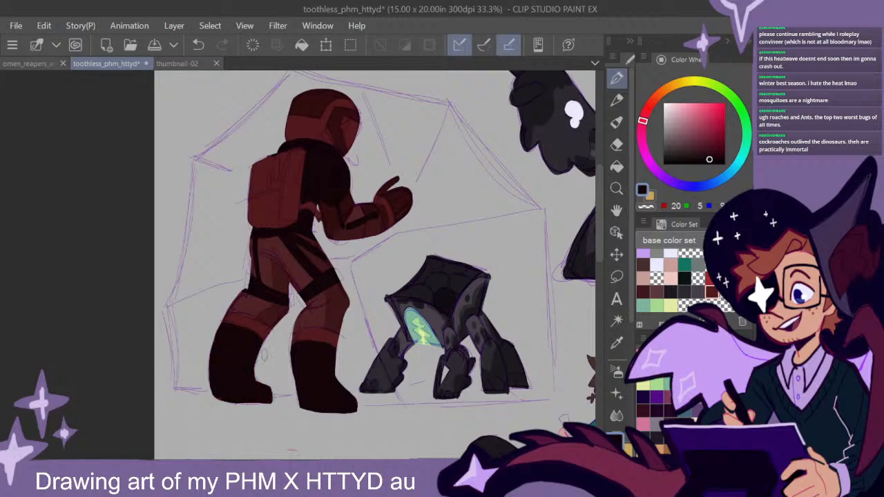
pyautogui.click(695, 153)
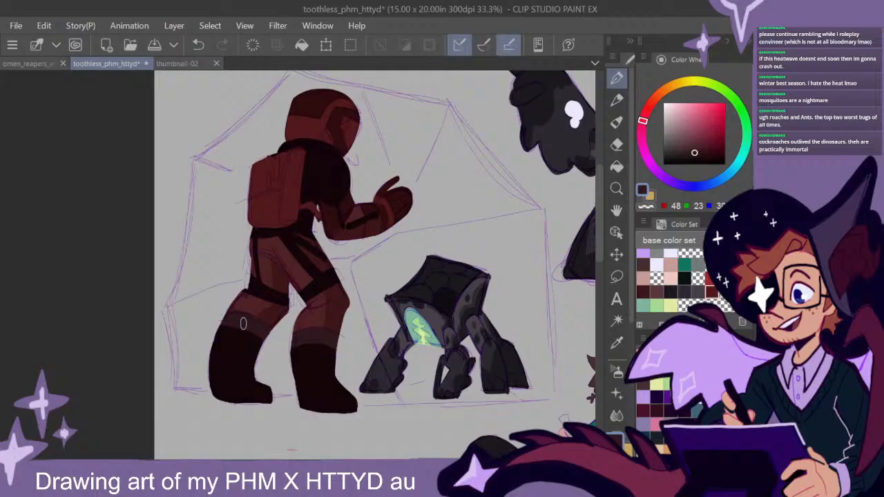
pyautogui.moveTo(448, 257); pyautogui.dragTo(456, 284)
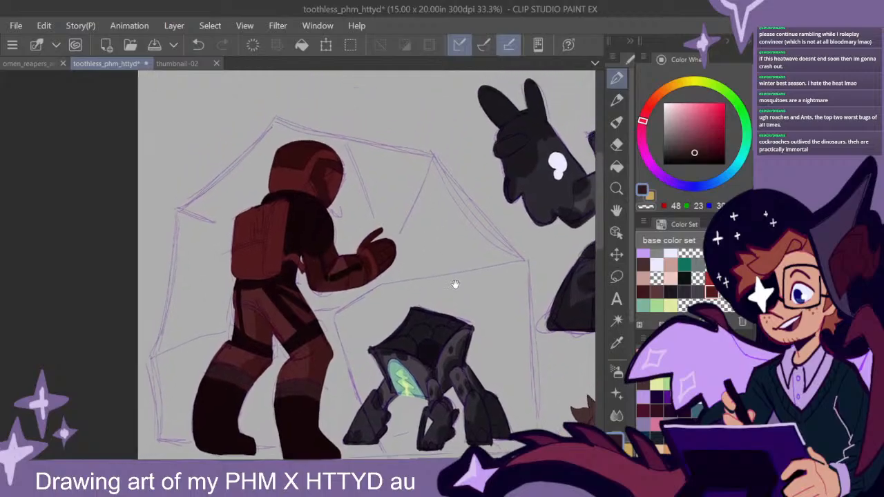
# - Set a pale grey-teal colour (red 172, green 202), outline the helmet's visor opening and fill it in
pyautogui.scroll(1, 332, 242)
pyautogui.scroll(1, 332, 242)
pyautogui.moveTo(380, 154)
pyautogui.mouseDown()
pyautogui.moveTo(418, 245)
pyautogui.moveTo(442, 233)
pyautogui.moveTo(444, 256)
pyautogui.moveTo(433, 261)
pyautogui.mouseUp()
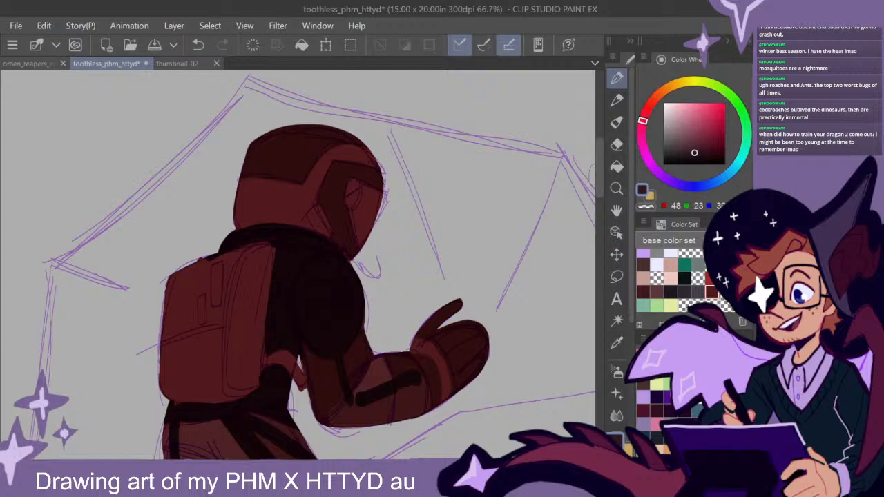
pyautogui.moveTo(597, 174); pyautogui.dragTo(598, 197)
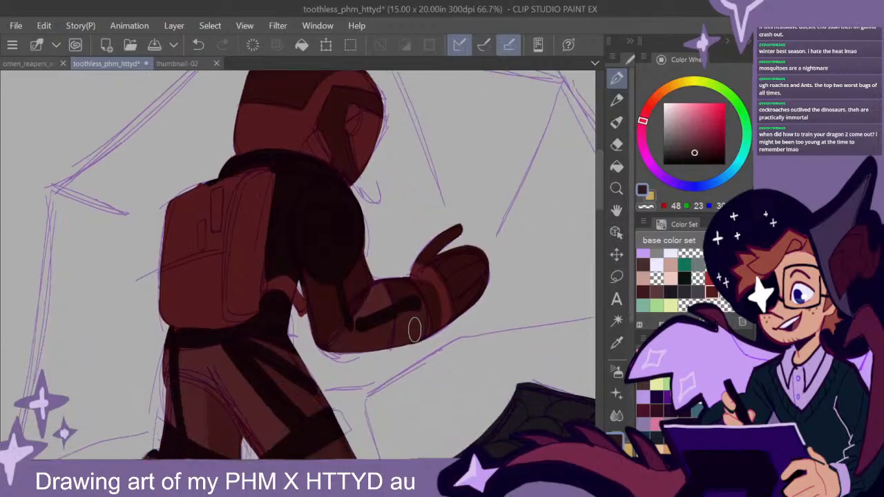
pyautogui.moveTo(451, 277); pyautogui.dragTo(476, 315)
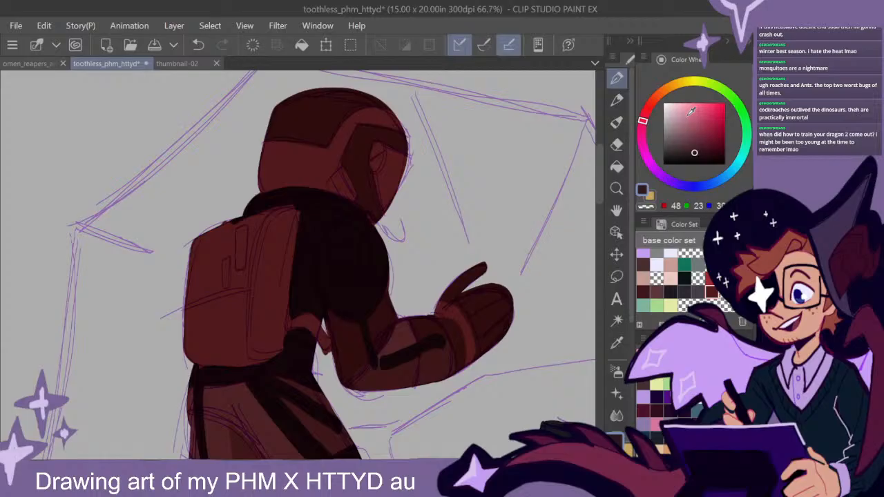
pyautogui.click(698, 266)
pyautogui.click(673, 115)
pyautogui.moveTo(405, 156)
pyautogui.mouseDown()
pyautogui.moveTo(410, 182)
pyautogui.moveTo(382, 145)
pyautogui.moveTo(373, 167)
pyautogui.mouseUp()
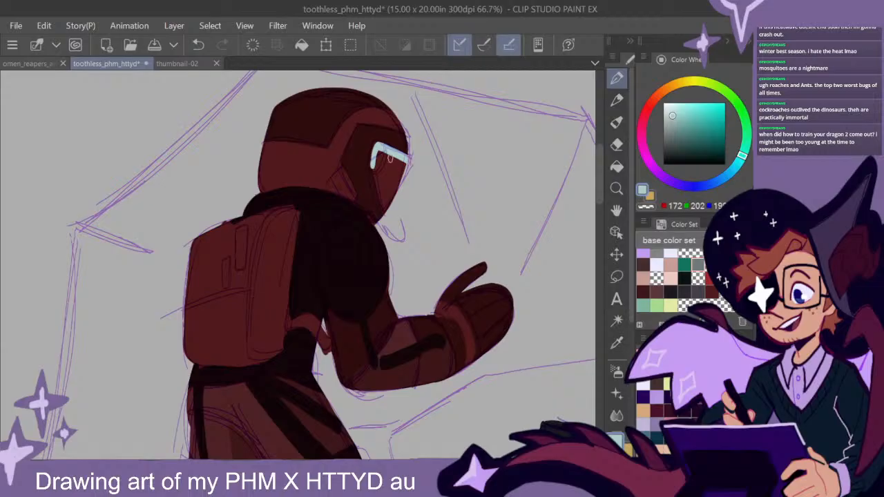
pyautogui.moveTo(374, 163); pyautogui.dragTo(385, 214)
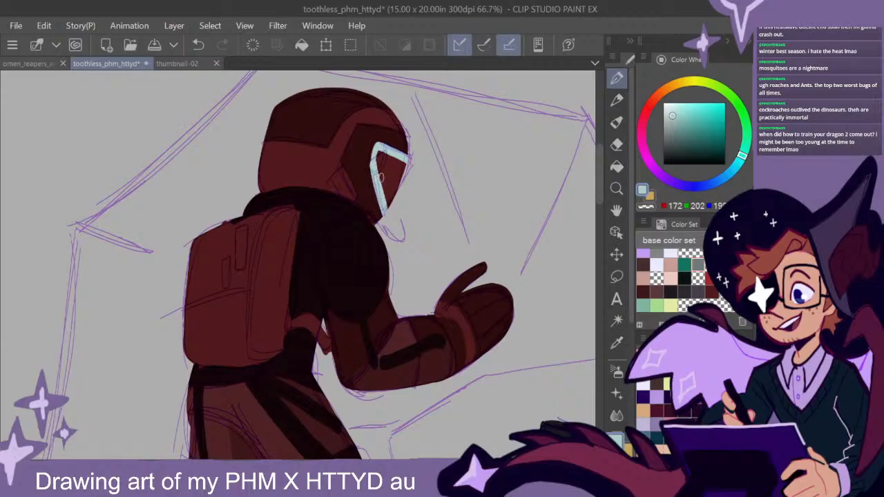
pyautogui.moveTo(379, 155)
pyautogui.mouseDown()
pyautogui.moveTo(394, 190)
pyautogui.moveTo(387, 198)
pyautogui.moveTo(384, 185)
pyautogui.mouseUp()
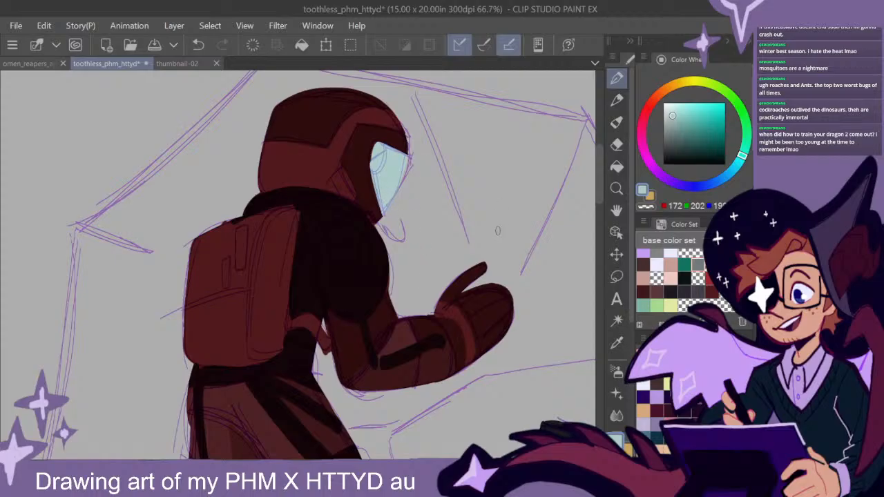
pyautogui.moveTo(446, 273); pyautogui.dragTo(462, 267)
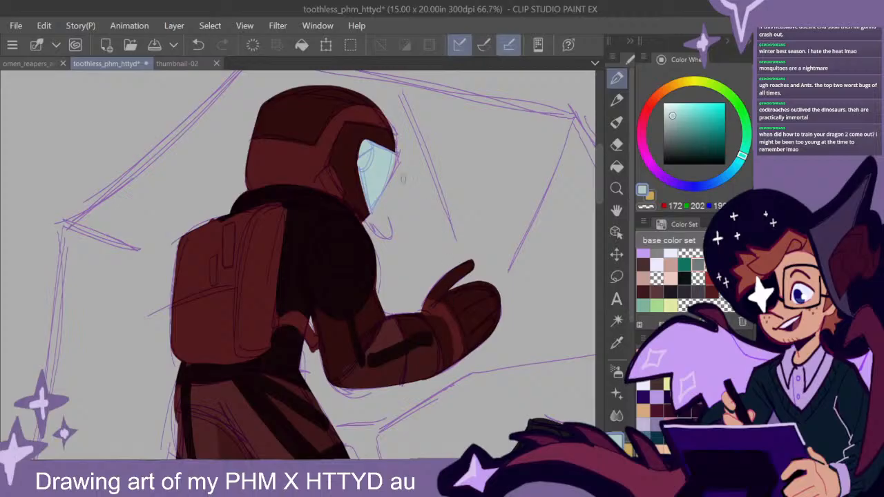
# - Sample the near-black crimson from the shoulder and paint a rounded patch over the rear edge of the helmet's visor
pyautogui.moveTo(464, 243); pyautogui.dragTo(446, 266)
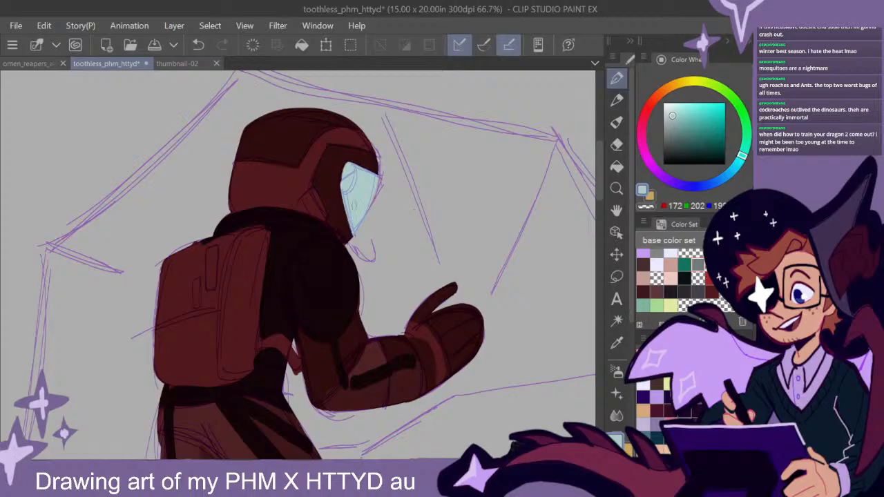
pyautogui.keyDown('alt'); pyautogui.click(322, 274); pyautogui.keyUp('alt')
pyautogui.moveTo(345, 177); pyautogui.dragTo(348, 173)
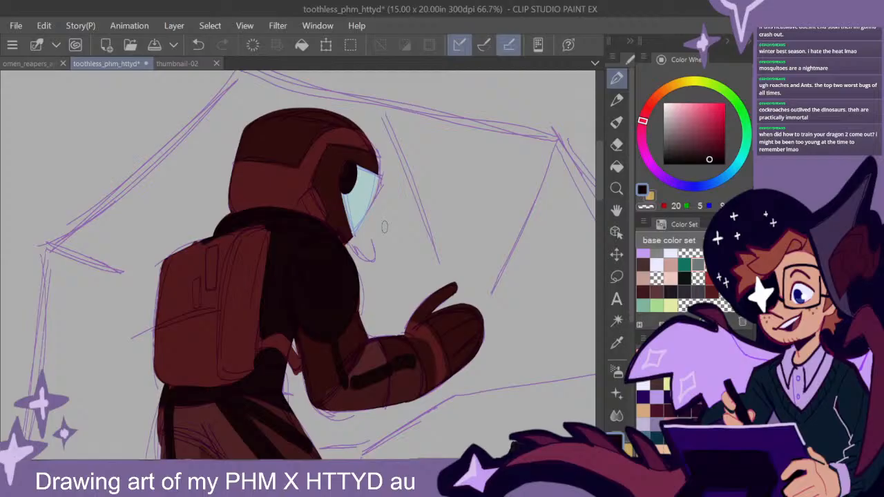
pyautogui.moveTo(598, 184); pyautogui.dragTo(598, 185)
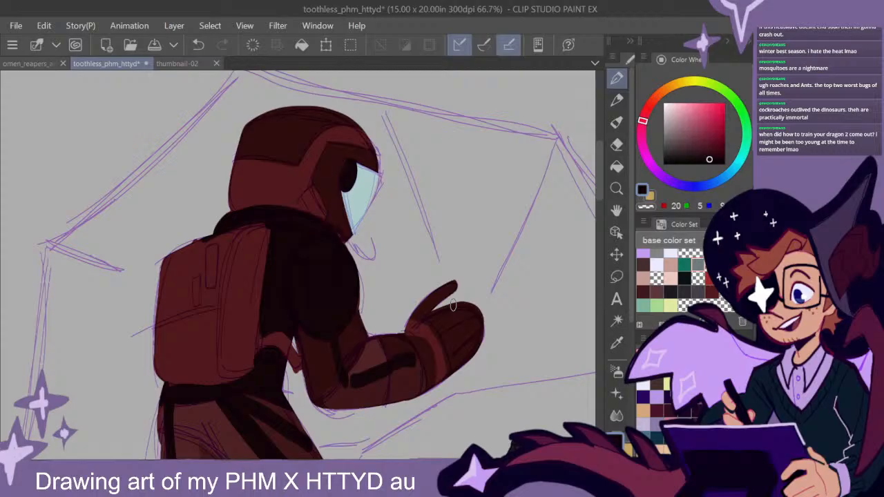
pyautogui.moveTo(599, 187); pyautogui.dragTo(598, 186)
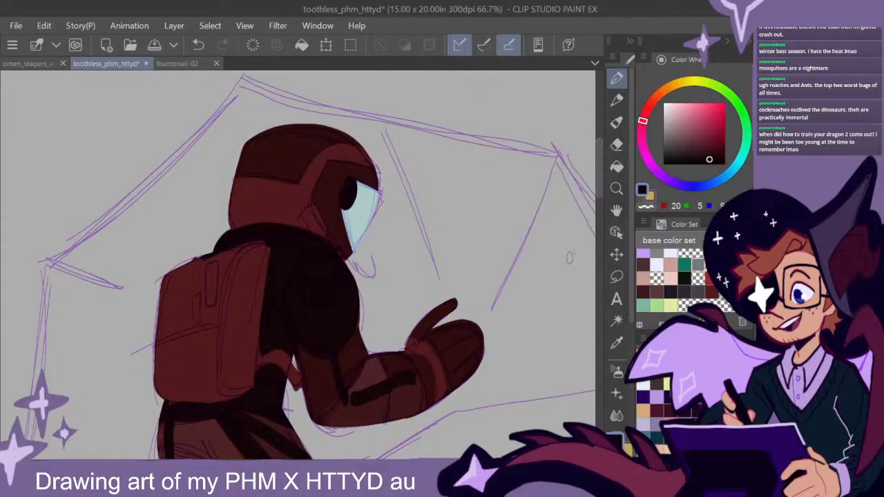
pyautogui.moveTo(602, 173); pyautogui.dragTo(602, 188)
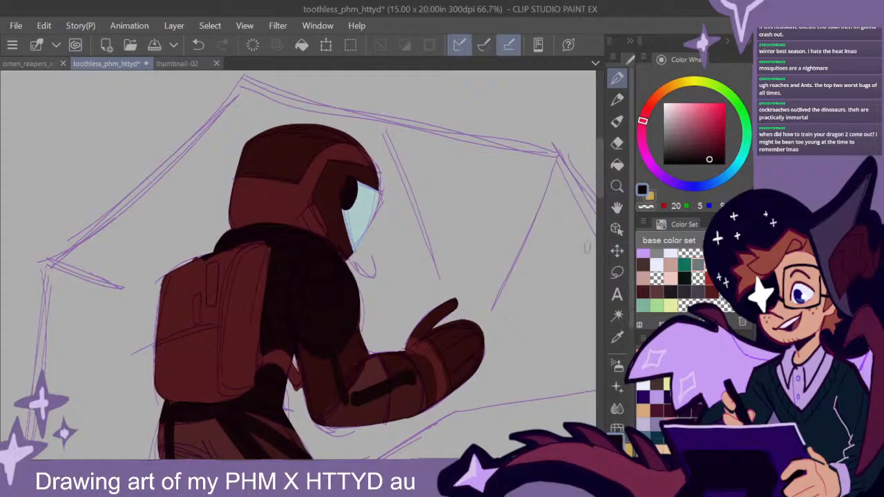
# - Paint a near-black rounded shape on the lower side of the helmet, between the visor frame and the collar
pyautogui.scroll(-2, 506, 292)
pyautogui.moveTo(520, 323); pyautogui.dragTo(488, 276)
pyautogui.scroll(2, 396, 204)
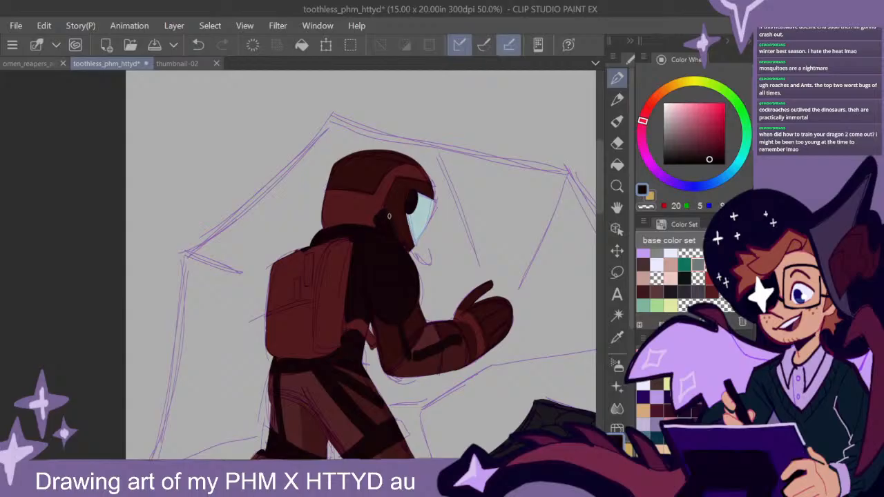
pyautogui.moveTo(530, 335)
pyautogui.mouseDown()
pyautogui.moveTo(494, 297)
pyautogui.moveTo(517, 228)
pyautogui.moveTo(529, 357)
pyautogui.moveTo(519, 343)
pyautogui.moveTo(534, 338)
pyautogui.mouseUp()
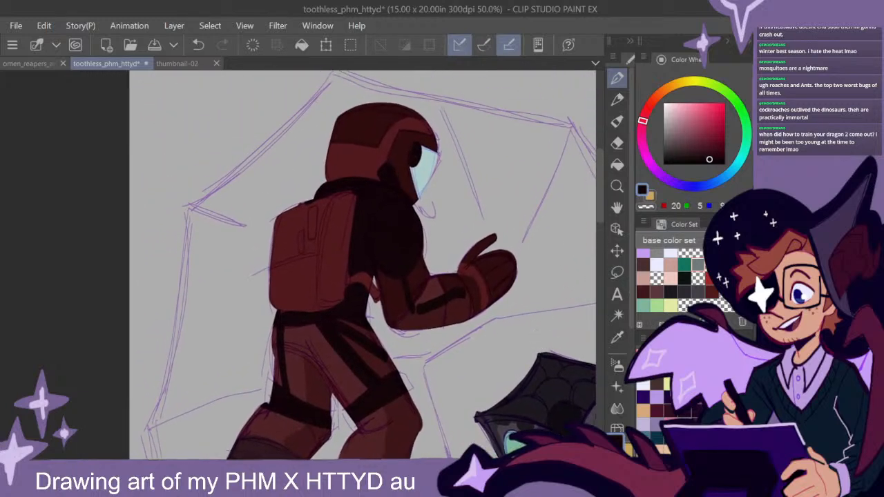
# - Set a bright red (red 157, green 40), paint a jagged lower jaw on the shoulder and outline a horned, fanged mask above it
pyautogui.scroll(5, 409, 227)
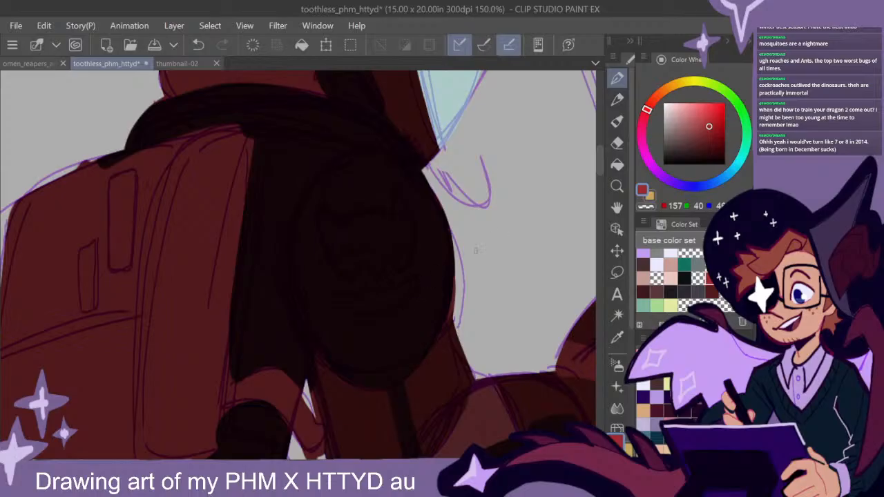
pyautogui.moveTo(400, 292)
pyautogui.mouseDown()
pyautogui.moveTo(417, 278)
pyautogui.moveTo(411, 298)
pyautogui.moveTo(397, 302)
pyautogui.moveTo(400, 290)
pyautogui.moveTo(388, 286)
pyautogui.moveTo(387, 304)
pyautogui.moveTo(402, 302)
pyautogui.moveTo(368, 312)
pyautogui.moveTo(337, 298)
pyautogui.moveTo(385, 306)
pyautogui.moveTo(366, 289)
pyautogui.moveTo(376, 296)
pyautogui.mouseUp()
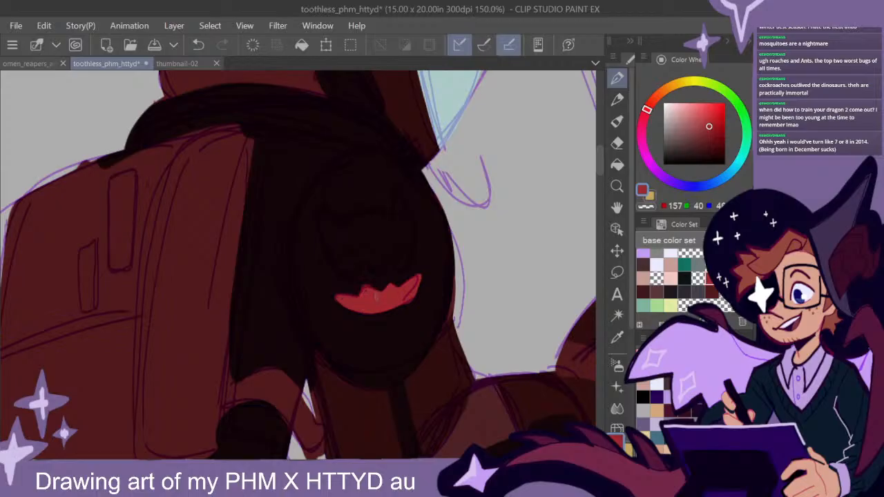
pyautogui.moveTo(392, 221)
pyautogui.mouseDown()
pyautogui.moveTo(393, 192)
pyautogui.moveTo(392, 216)
pyautogui.moveTo(407, 209)
pyautogui.moveTo(406, 264)
pyautogui.moveTo(370, 213)
pyautogui.moveTo(346, 225)
pyautogui.moveTo(322, 215)
pyautogui.moveTo(333, 254)
pyautogui.moveTo(349, 275)
pyautogui.moveTo(364, 261)
pyautogui.moveTo(377, 273)
pyautogui.moveTo(401, 266)
pyautogui.moveTo(381, 274)
pyautogui.moveTo(404, 256)
pyautogui.moveTo(405, 235)
pyautogui.moveTo(386, 238)
pyautogui.moveTo(407, 243)
pyautogui.mouseUp()
pyautogui.moveTo(414, 283); pyautogui.dragTo(412, 291)
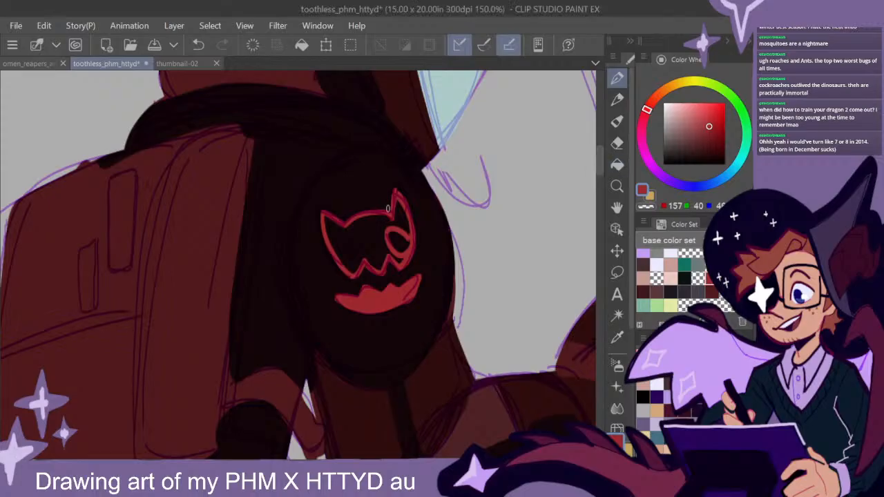
# - Fill the shoulder emblem's mask with bright red, leaving two dark eye holes, and tidy its details with a smaller eraser
pyautogui.moveTo(392, 218)
pyautogui.mouseDown()
pyautogui.moveTo(406, 228)
pyautogui.moveTo(409, 250)
pyautogui.mouseUp()
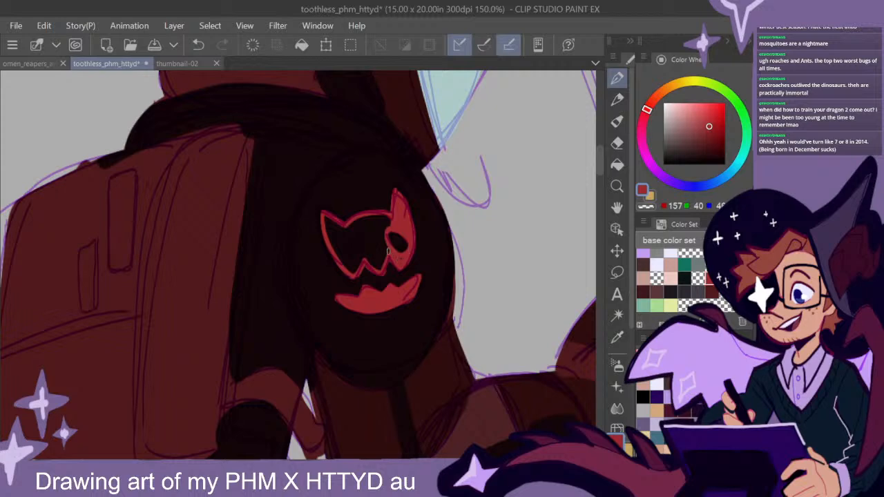
pyautogui.moveTo(381, 232)
pyautogui.mouseDown()
pyautogui.moveTo(383, 222)
pyautogui.moveTo(344, 229)
pyautogui.moveTo(389, 223)
pyautogui.moveTo(354, 224)
pyautogui.mouseUp()
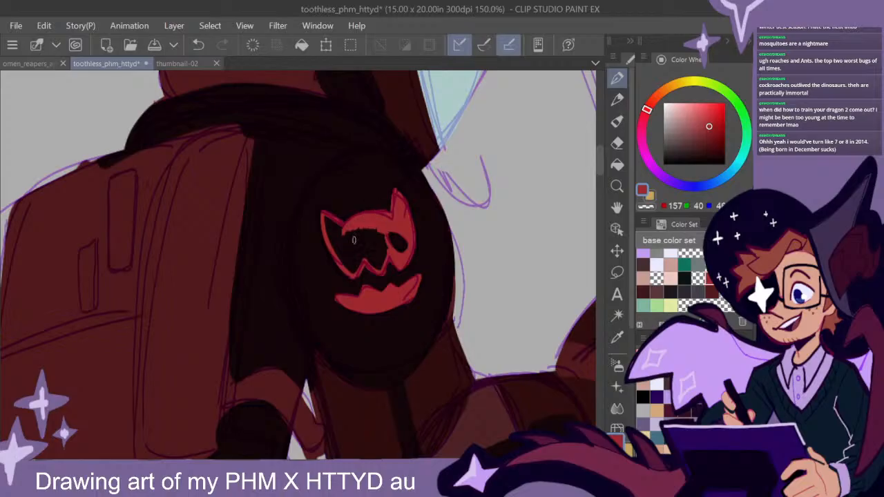
pyautogui.moveTo(343, 249)
pyautogui.mouseDown()
pyautogui.moveTo(367, 238)
pyautogui.moveTo(323, 217)
pyautogui.moveTo(340, 255)
pyautogui.moveTo(338, 231)
pyautogui.moveTo(332, 222)
pyautogui.moveTo(341, 254)
pyautogui.mouseUp()
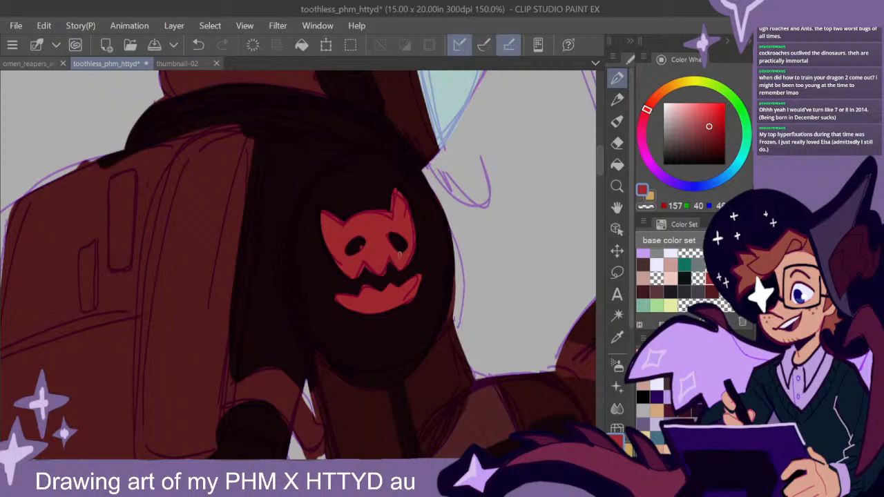
pyautogui.click(617, 143)
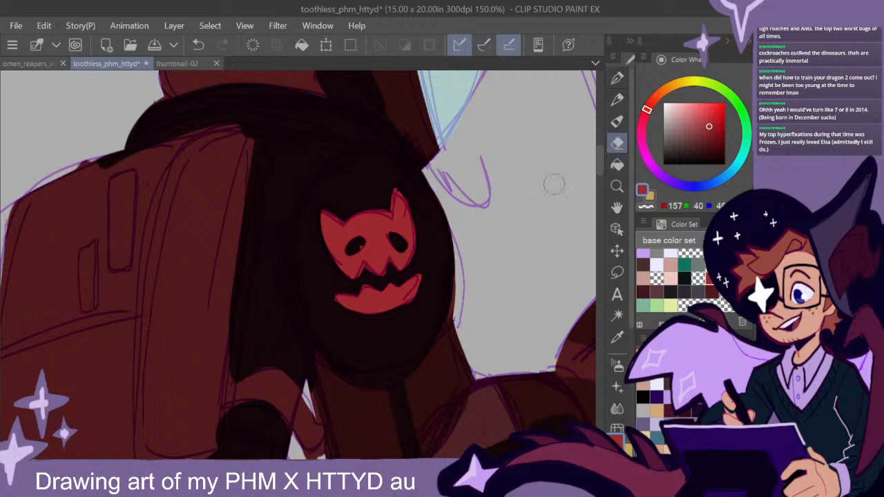
pyautogui.press('[')
pyautogui.press('[')
pyautogui.press('[')
pyautogui.press('[')
pyautogui.press('[')
pyautogui.press('[')
pyautogui.press('p')
pyautogui.scroll(-3, 426, 286)
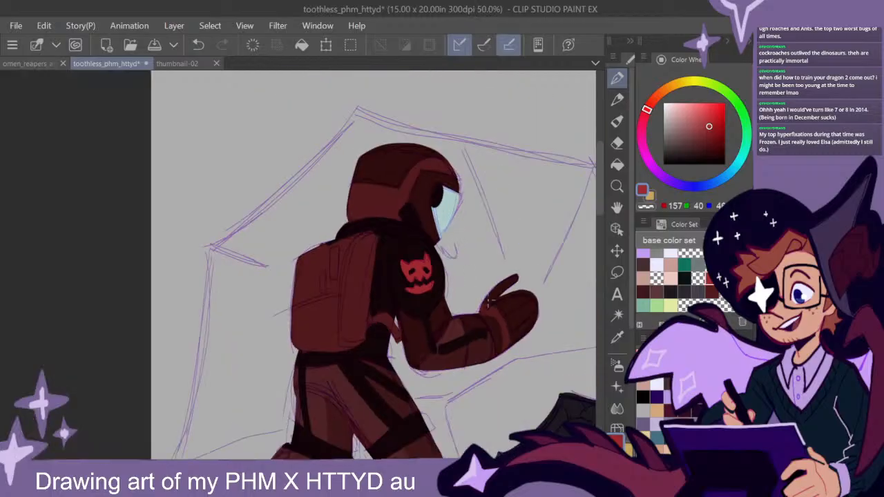
pyautogui.moveTo(490, 322); pyautogui.dragTo(468, 324)
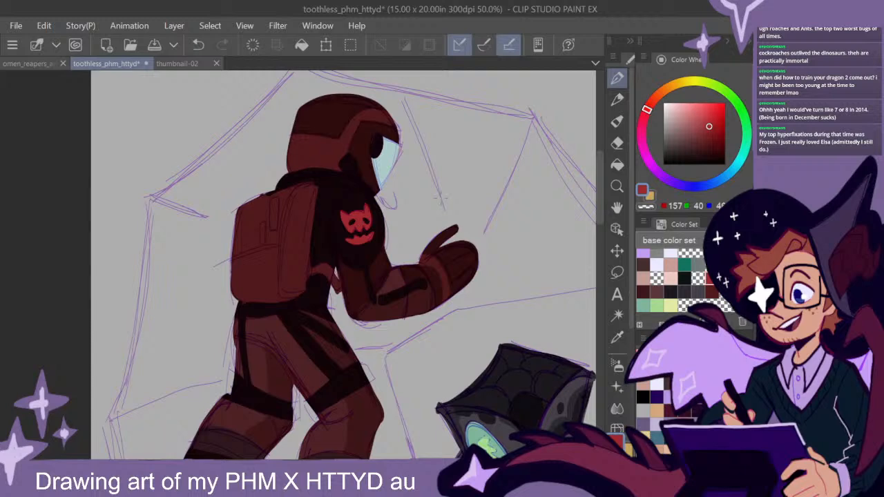
pyautogui.moveTo(473, 299)
pyautogui.mouseDown()
pyautogui.moveTo(454, 315)
pyautogui.moveTo(521, 290)
pyautogui.mouseUp()
pyautogui.scroll(2, 414, 269)
pyautogui.moveTo(399, 252); pyautogui.dragTo(446, 301)
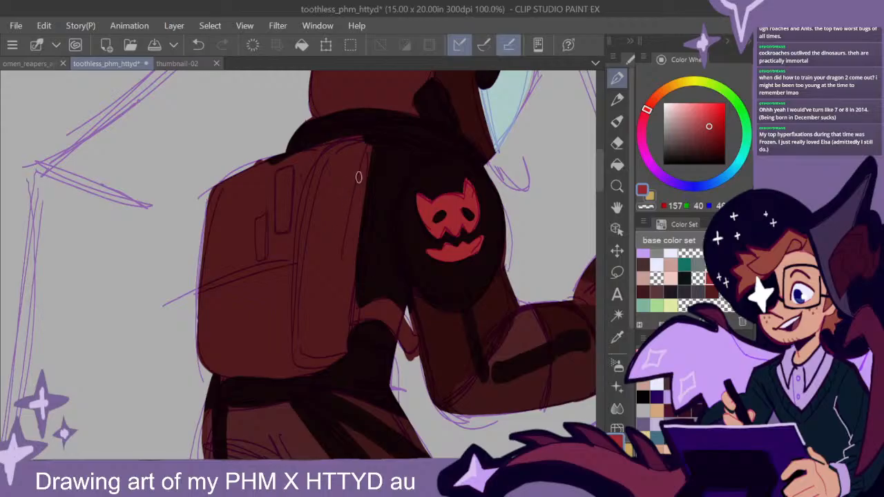
pyautogui.moveTo(364, 172)
pyautogui.mouseDown()
pyautogui.moveTo(349, 145)
pyautogui.moveTo(261, 172)
pyautogui.moveTo(281, 178)
pyautogui.moveTo(347, 154)
pyautogui.moveTo(213, 191)
pyautogui.moveTo(230, 182)
pyautogui.moveTo(206, 200)
pyautogui.moveTo(201, 310)
pyautogui.mouseUp()
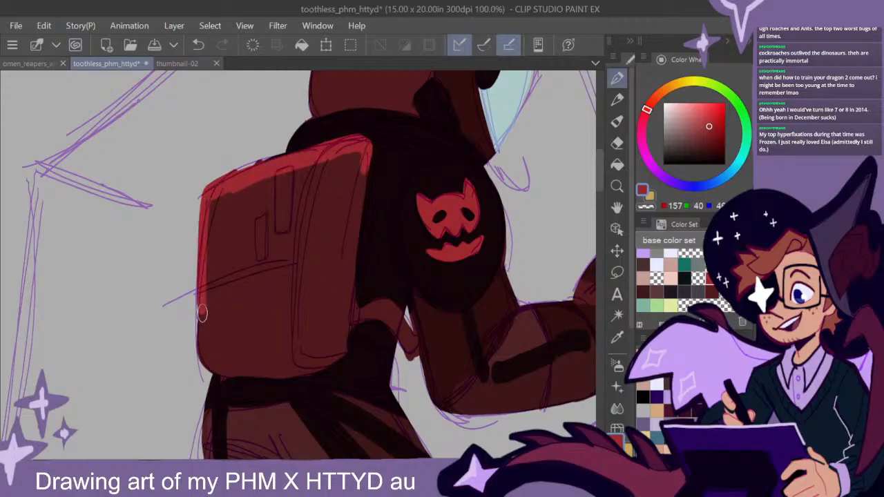
pyautogui.hotkey('ctrl', 'z')
# - Fill the whole backpack with the bright red (red 157, green 40), using a larger brush
pyautogui.hotkey('ctrl', 'z')
pyautogui.moveTo(254, 186)
pyautogui.mouseDown()
pyautogui.moveTo(216, 193)
pyautogui.moveTo(212, 203)
pyautogui.moveTo(206, 355)
pyautogui.moveTo(232, 368)
pyautogui.moveTo(323, 362)
pyautogui.mouseUp()
pyautogui.moveTo(366, 143)
pyautogui.mouseDown()
pyautogui.moveTo(342, 348)
pyautogui.moveTo(299, 370)
pyautogui.moveTo(308, 368)
pyautogui.moveTo(223, 376)
pyautogui.moveTo(203, 322)
pyautogui.mouseUp()
pyautogui.moveTo(351, 315)
pyautogui.mouseDown()
pyautogui.moveTo(341, 334)
pyautogui.moveTo(304, 358)
pyautogui.mouseUp()
pyautogui.moveTo(354, 277)
pyautogui.mouseDown()
pyautogui.moveTo(356, 164)
pyautogui.moveTo(229, 202)
pyautogui.moveTo(217, 230)
pyautogui.moveTo(210, 321)
pyautogui.moveTo(262, 354)
pyautogui.moveTo(324, 313)
pyautogui.moveTo(317, 324)
pyautogui.moveTo(343, 183)
pyautogui.moveTo(329, 201)
pyautogui.moveTo(232, 234)
pyautogui.moveTo(240, 225)
pyautogui.moveTo(273, 243)
pyautogui.mouseUp()
pyautogui.hotkey('ctrl', 'z')
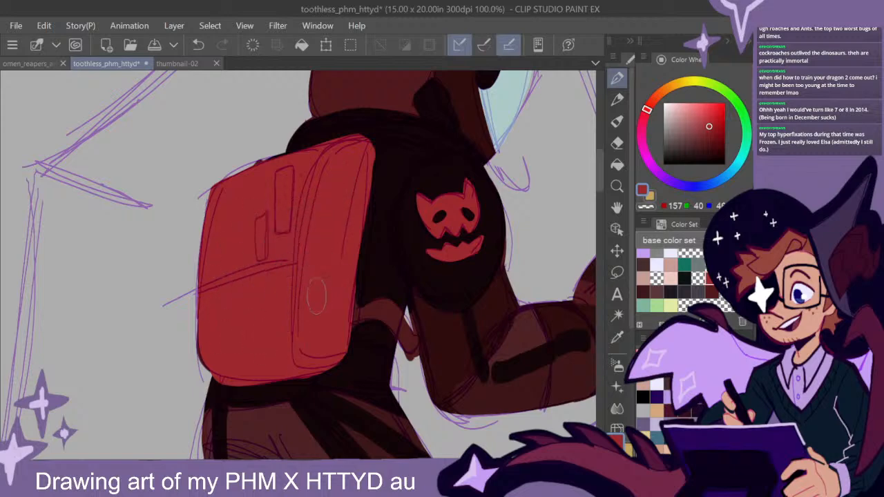
# - Paint the backpack's side panel in darker red (red 122, green 29) and its lower pocket in deep red (red 98, green 21)
pyautogui.click(710, 134)
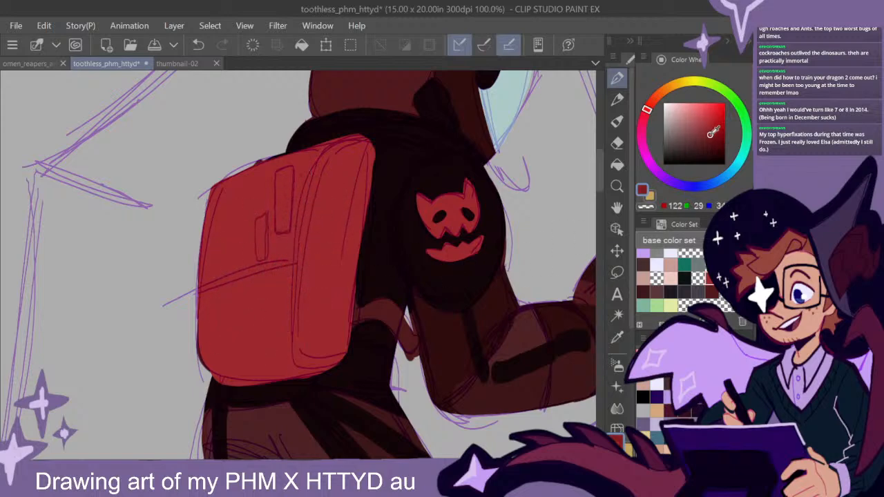
pyautogui.moveTo(349, 197)
pyautogui.mouseDown()
pyautogui.moveTo(337, 226)
pyautogui.moveTo(358, 164)
pyautogui.moveTo(345, 161)
pyautogui.moveTo(304, 236)
pyautogui.moveTo(307, 226)
pyautogui.moveTo(298, 330)
pyautogui.moveTo(305, 351)
pyautogui.moveTo(330, 351)
pyautogui.moveTo(342, 333)
pyautogui.moveTo(362, 158)
pyautogui.moveTo(325, 186)
pyautogui.moveTo(313, 301)
pyautogui.moveTo(326, 236)
pyautogui.moveTo(337, 328)
pyautogui.moveTo(346, 239)
pyautogui.mouseUp()
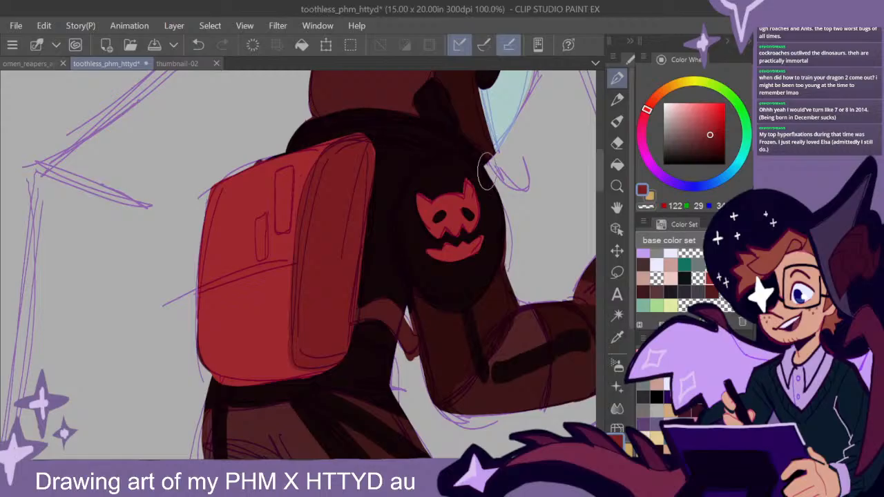
pyautogui.click(712, 140)
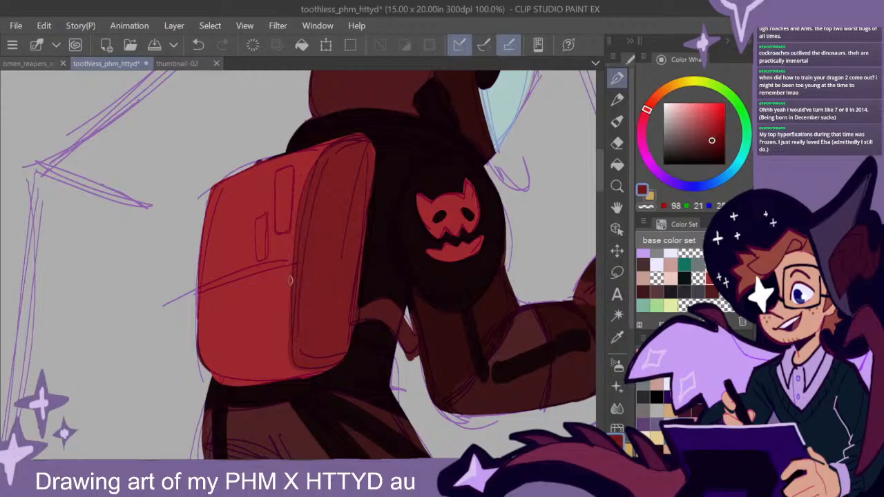
pyautogui.moveTo(291, 266); pyautogui.dragTo(234, 282)
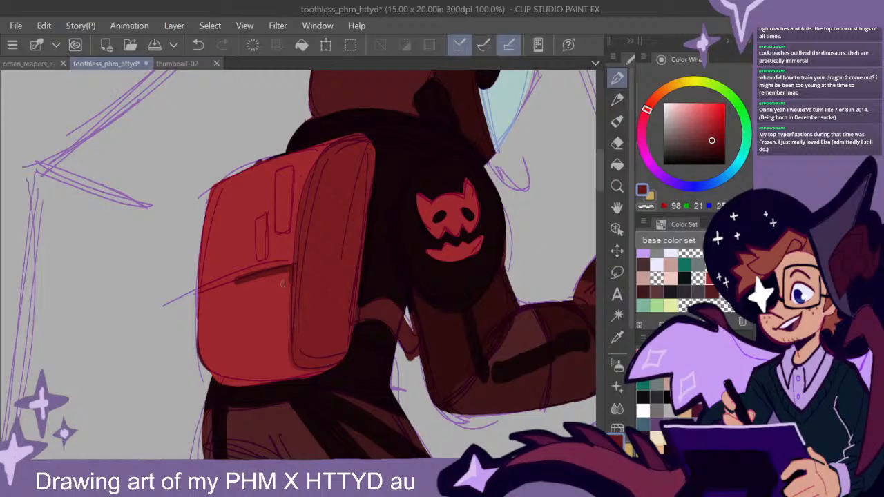
pyautogui.moveTo(289, 277)
pyautogui.mouseDown()
pyautogui.moveTo(204, 296)
pyautogui.moveTo(201, 324)
pyautogui.moveTo(204, 352)
pyautogui.moveTo(224, 374)
pyautogui.moveTo(294, 368)
pyautogui.moveTo(286, 279)
pyautogui.moveTo(282, 352)
pyautogui.moveTo(275, 294)
pyautogui.moveTo(210, 315)
pyautogui.mouseUp()
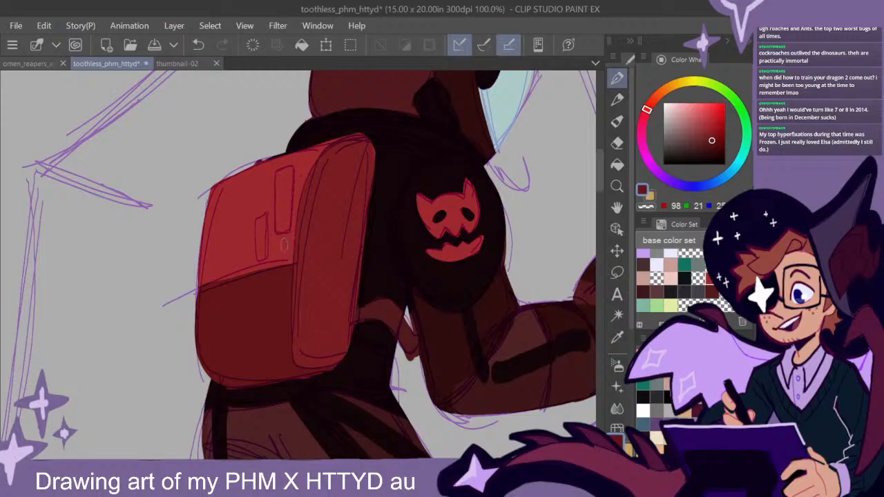
# - Set a light coral red (red 225, green 85) and fill the two narrow vertical strips on the backpack's upper part
pyautogui.keyDown('alt'); pyautogui.click(236, 239); pyautogui.keyUp('alt')
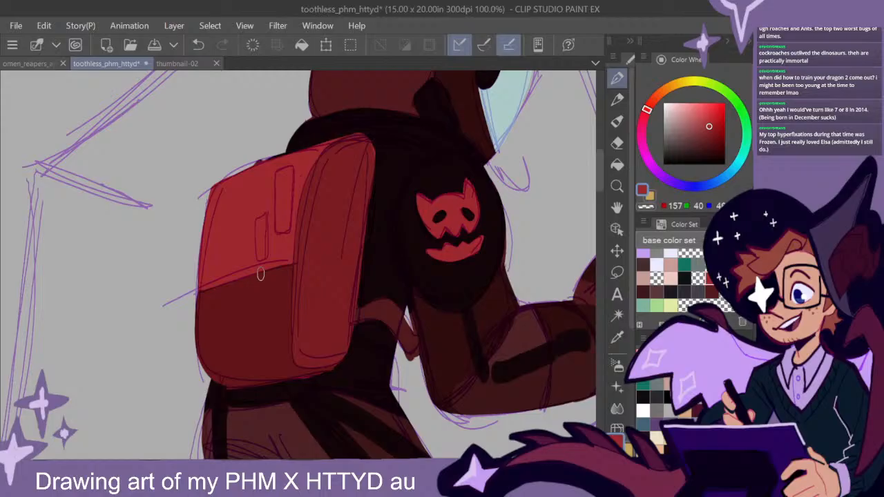
pyautogui.scroll(2, 599, 177)
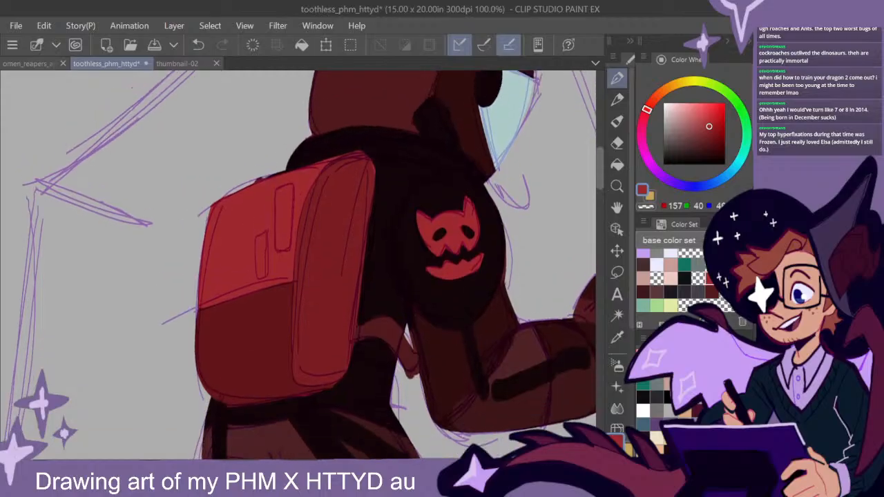
pyautogui.click(701, 110)
pyautogui.moveTo(279, 252)
pyautogui.mouseDown()
pyautogui.moveTo(278, 201)
pyautogui.moveTo(289, 190)
pyautogui.moveTo(282, 247)
pyautogui.mouseUp()
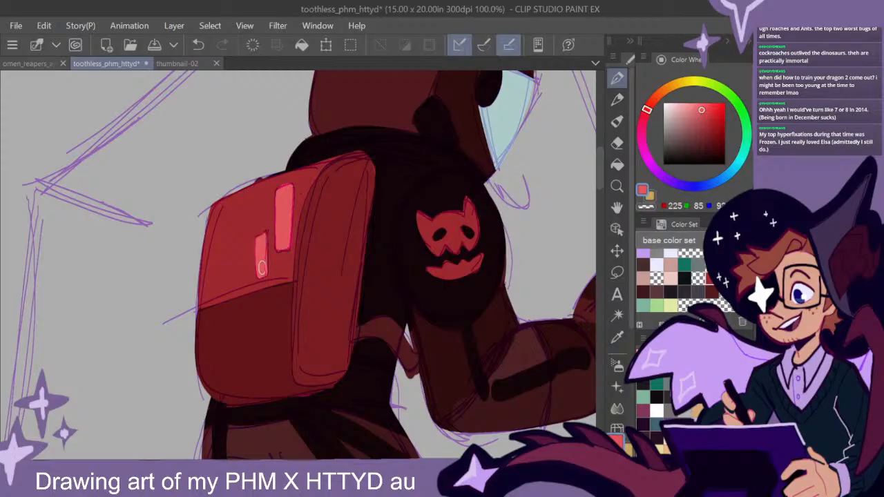
# - Review the astronaut beside the other sketches and compare the drawing with and without the latest stroke by undoing and redoing it
pyautogui.scroll(-3, 492, 273)
pyautogui.moveTo(521, 342)
pyautogui.mouseDown()
pyautogui.moveTo(463, 365)
pyautogui.moveTo(325, 223)
pyautogui.mouseUp()
pyautogui.moveTo(438, 334); pyautogui.dragTo(387, 332)
pyautogui.scroll(-2, 447, 395)
pyautogui.scroll(1, 447, 395)
pyautogui.moveTo(507, 372); pyautogui.dragTo(530, 391)
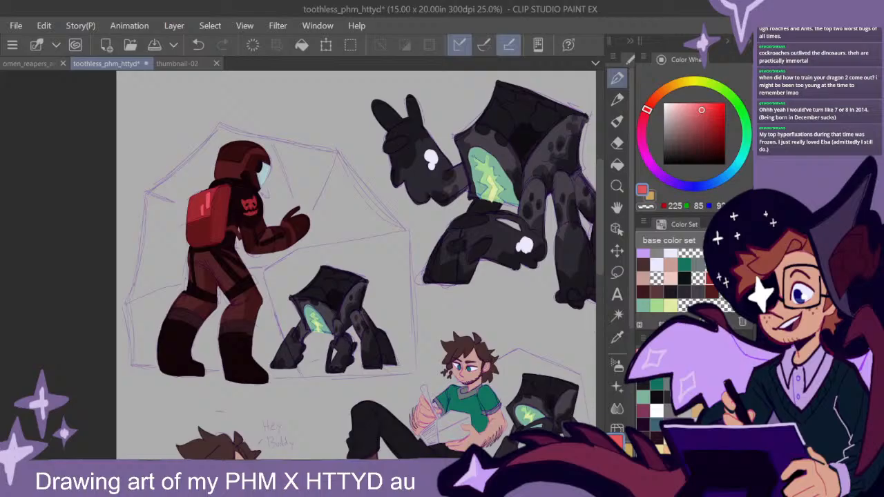
pyautogui.hotkey('ctrl', 'z')
pyautogui.hotkey('ctrl', 'y')
pyautogui.hotkey('ctrl', 'z')
pyautogui.hotkey('ctrl', 'y')
pyautogui.hotkey('ctrl', 'z')
pyautogui.hotkey('ctrl', 'y')
# - Set pure white and trace the sketched dome's outer outline and upper struts around the astronaut and the small creature
pyautogui.moveTo(673, 109); pyautogui.dragTo(662, 100)
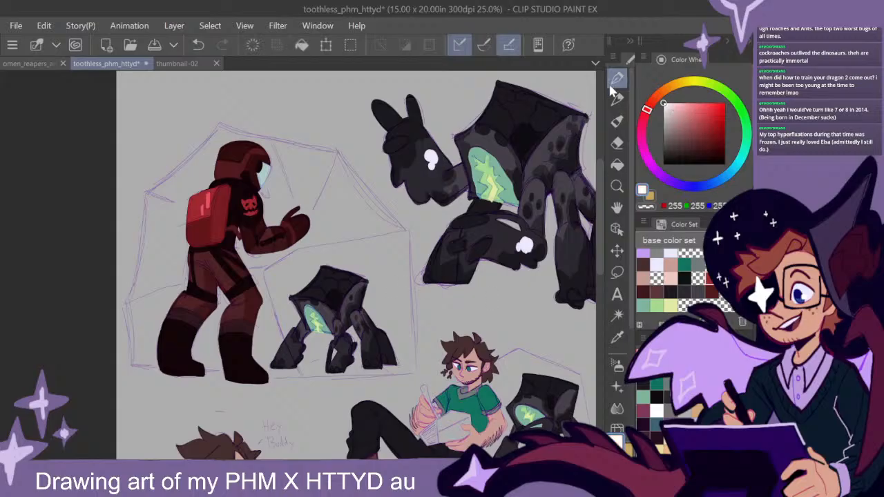
pyautogui.moveTo(217, 124)
pyautogui.mouseDown()
pyautogui.moveTo(347, 150)
pyautogui.moveTo(407, 230)
pyautogui.moveTo(414, 373)
pyautogui.mouseUp()
pyautogui.moveTo(408, 230)
pyautogui.mouseDown()
pyautogui.moveTo(312, 247)
pyautogui.moveTo(266, 273)
pyautogui.mouseUp()
pyautogui.moveTo(339, 154)
pyautogui.mouseDown()
pyautogui.moveTo(312, 205)
pyautogui.moveTo(207, 132)
pyautogui.moveTo(137, 201)
pyautogui.moveTo(140, 257)
pyautogui.moveTo(121, 302)
pyautogui.moveTo(127, 358)
pyautogui.moveTo(147, 365)
pyautogui.mouseUp()
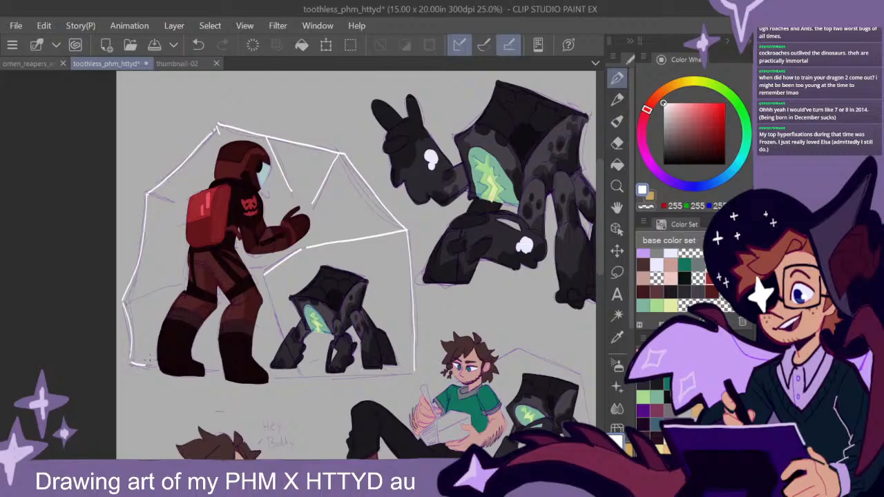
# - Trace the dome's remaining short struts behind the astronaut and its ground line under the small creature in white
pyautogui.moveTo(170, 289); pyautogui.dragTo(123, 304)
pyautogui.moveTo(148, 193); pyautogui.dragTo(172, 202)
pyautogui.moveTo(314, 377); pyautogui.dragTo(424, 373)
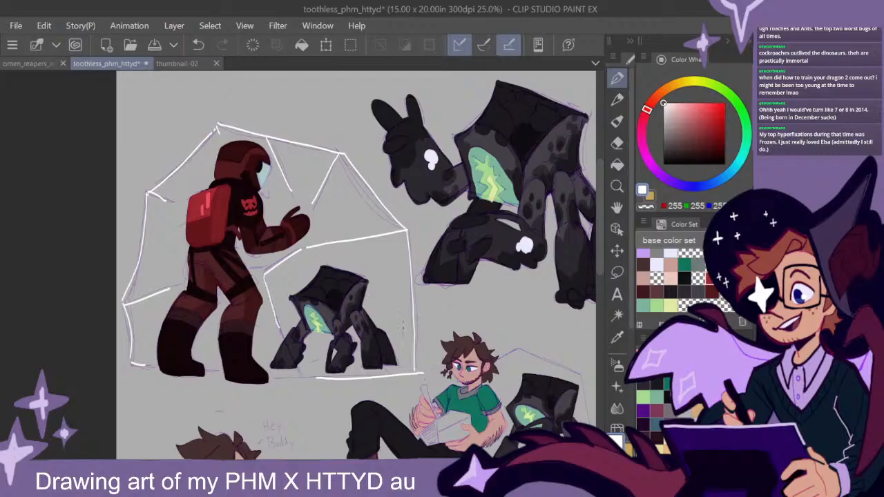
# - Trace the sketched dome around the creature behind the seated man in white, redoing the strokes that miss the outline
pyautogui.moveTo(508, 279); pyautogui.dragTo(489, 297)
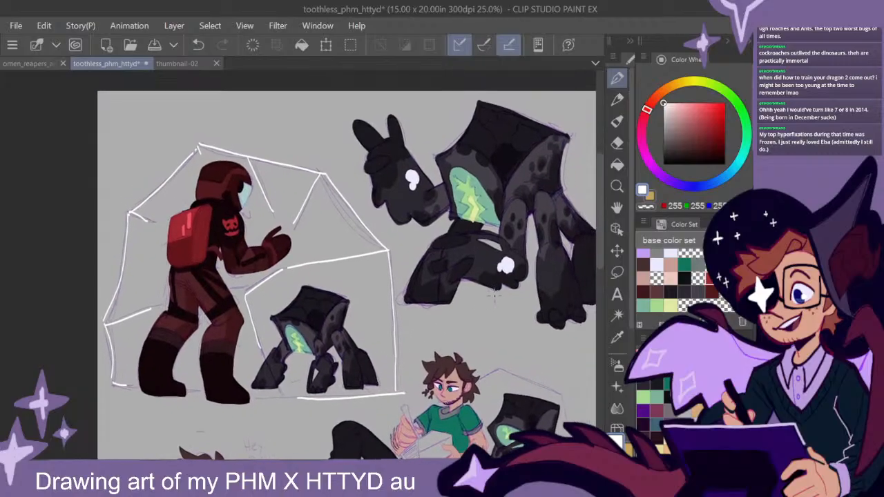
pyautogui.moveTo(502, 357); pyautogui.dragTo(434, 159)
pyautogui.moveTo(364, 160); pyautogui.dragTo(419, 184)
pyautogui.hotkey('ctrl', 'z')
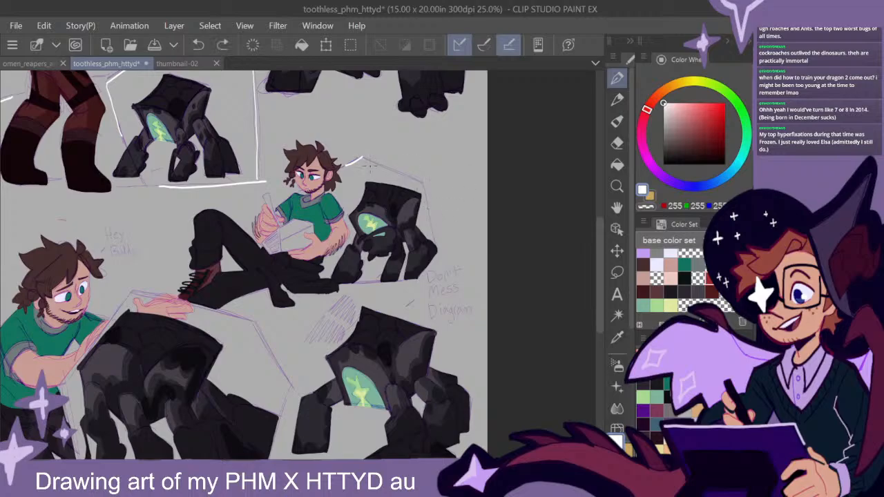
pyautogui.moveTo(361, 157)
pyautogui.mouseDown()
pyautogui.moveTo(426, 182)
pyautogui.moveTo(439, 243)
pyautogui.mouseUp()
pyautogui.hotkey('ctrl', 'z')
pyautogui.moveTo(424, 182)
pyautogui.mouseDown()
pyautogui.moveTo(437, 248)
pyautogui.moveTo(420, 280)
pyautogui.mouseUp()
pyautogui.moveTo(438, 252)
pyautogui.mouseDown()
pyautogui.moveTo(423, 182)
pyautogui.moveTo(363, 159)
pyautogui.moveTo(361, 170)
pyautogui.mouseUp()
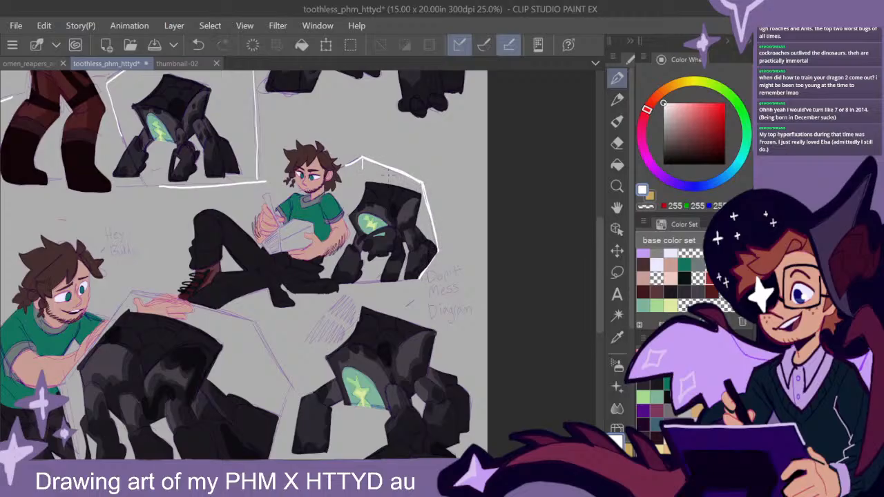
# - Trace the sketched ball outline around the creature beside the kneeling man with thick white straight lines
pyautogui.moveTo(464, 311); pyautogui.dragTo(482, 311)
pyautogui.moveTo(384, 348); pyautogui.dragTo(535, 226)
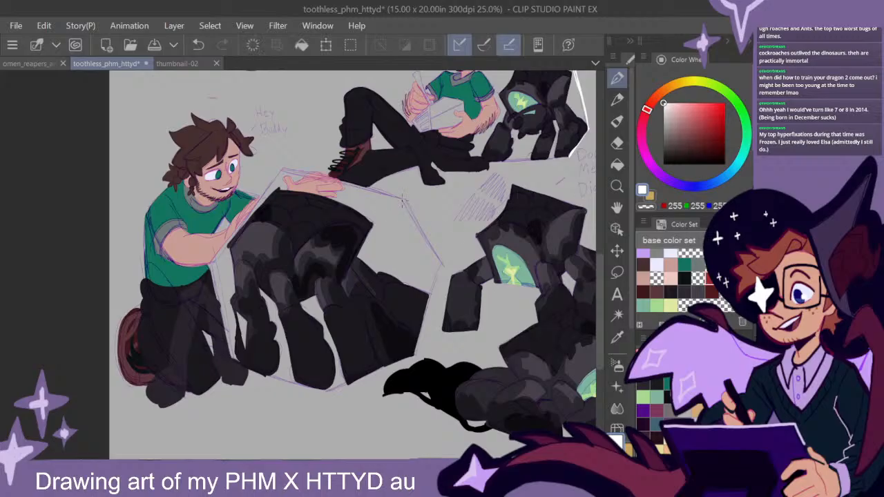
pyautogui.moveTo(404, 201); pyautogui.dragTo(289, 168)
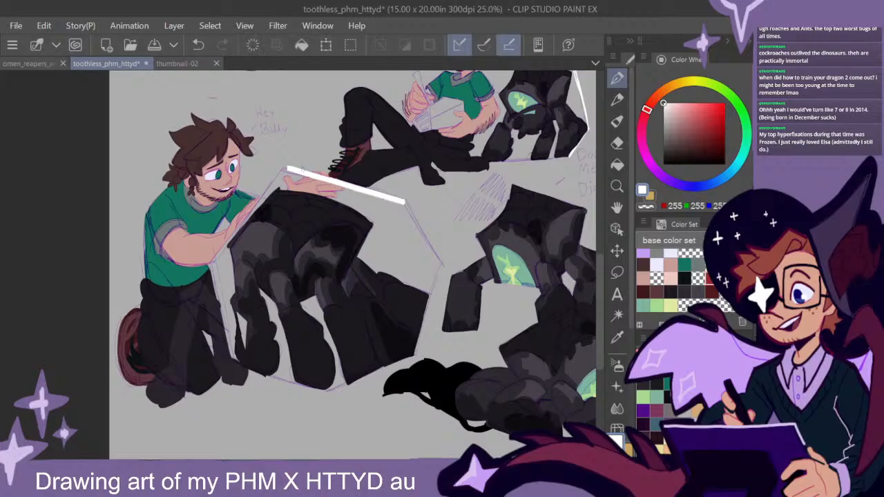
pyautogui.moveTo(404, 201)
pyautogui.mouseDown()
pyautogui.moveTo(439, 263)
pyautogui.moveTo(415, 360)
pyautogui.moveTo(334, 390)
pyautogui.mouseUp()
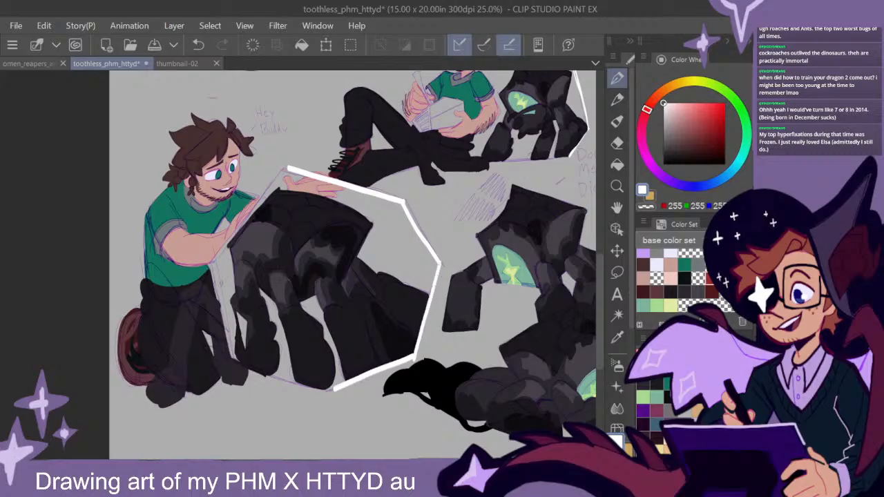
pyautogui.moveTo(210, 276)
pyautogui.mouseDown()
pyautogui.moveTo(231, 358)
pyautogui.moveTo(336, 392)
pyautogui.mouseUp()
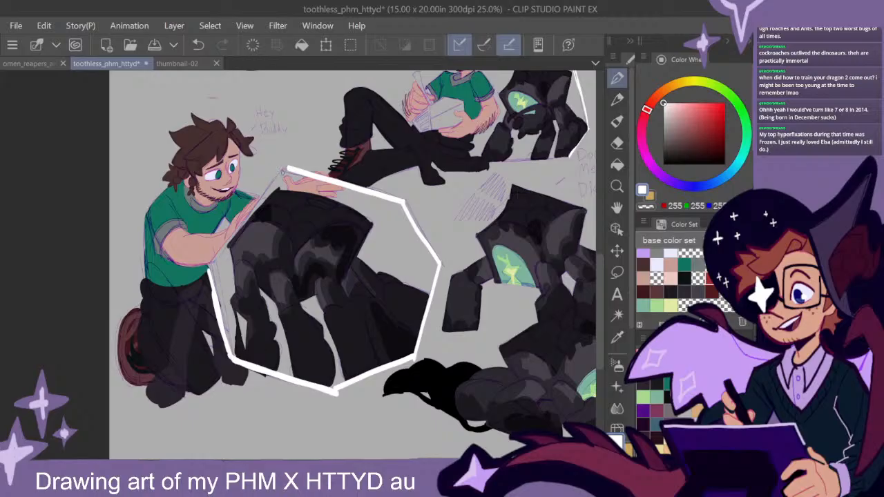
pyautogui.moveTo(286, 169); pyautogui.dragTo(207, 268)
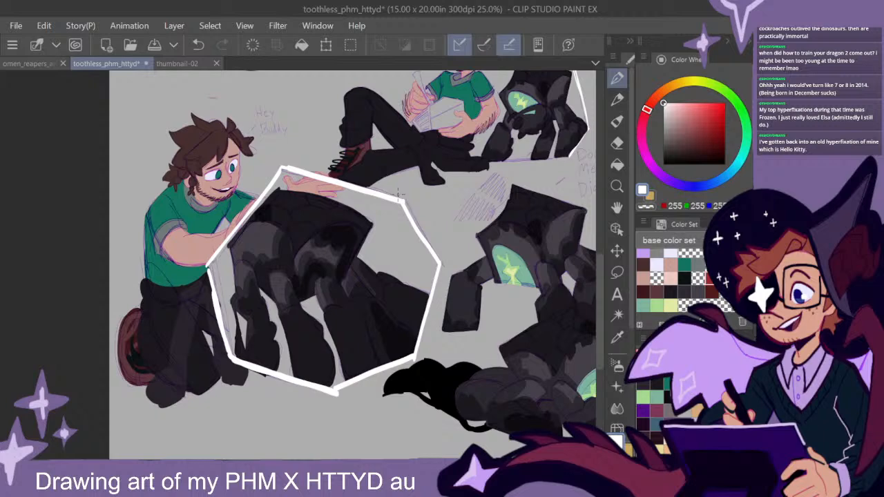
# - Draw thinner white struts from the ball's corners inward over the creature beside the kneeling man
pyautogui.moveTo(399, 201); pyautogui.dragTo(368, 264)
pyautogui.moveTo(438, 265)
pyautogui.mouseDown()
pyautogui.moveTo(364, 269)
pyautogui.moveTo(405, 344)
pyautogui.mouseUp()
pyautogui.moveTo(361, 288); pyautogui.dragTo(337, 384)
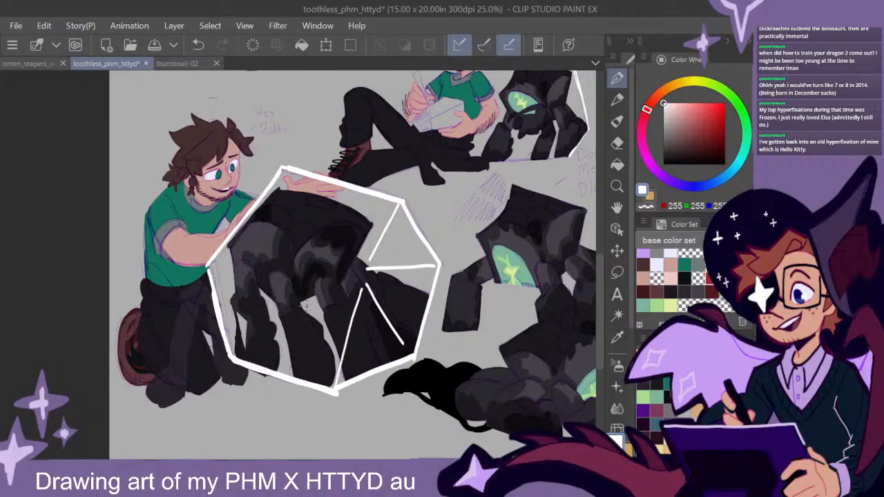
pyautogui.moveTo(306, 307); pyautogui.dragTo(237, 355)
pyautogui.moveTo(283, 169); pyautogui.dragTo(335, 262)
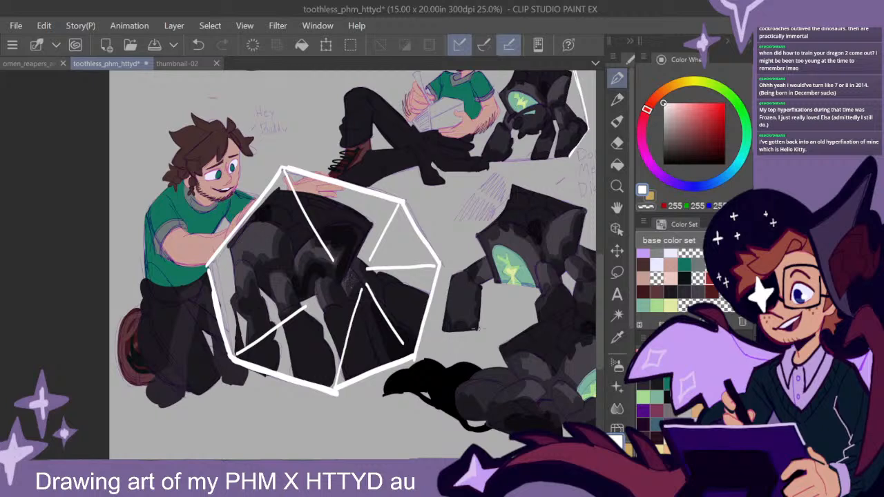
# - Shade the inner edges of the dome panel around the small creature facing the astronaut with translucent white
pyautogui.scroll(-2, 477, 326)
pyautogui.moveTo(537, 330); pyautogui.dragTo(502, 339)
pyautogui.scroll(2, 522, 336)
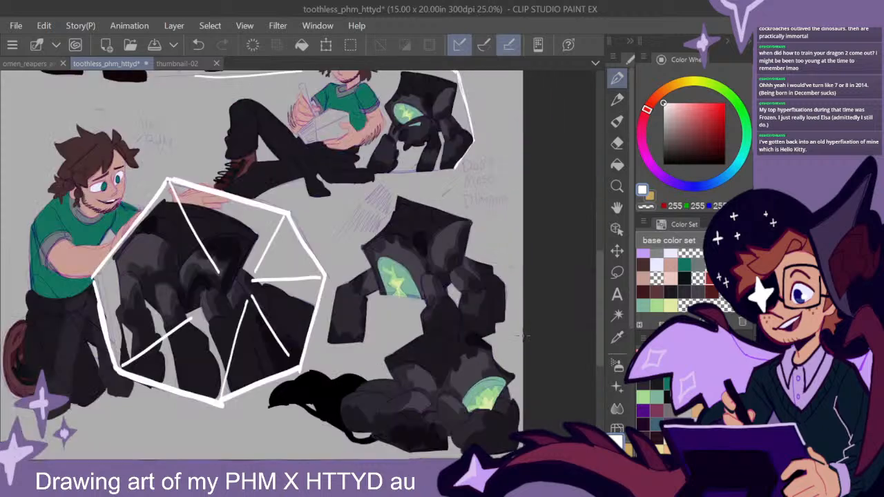
pyautogui.moveTo(492, 292); pyautogui.dragTo(534, 324)
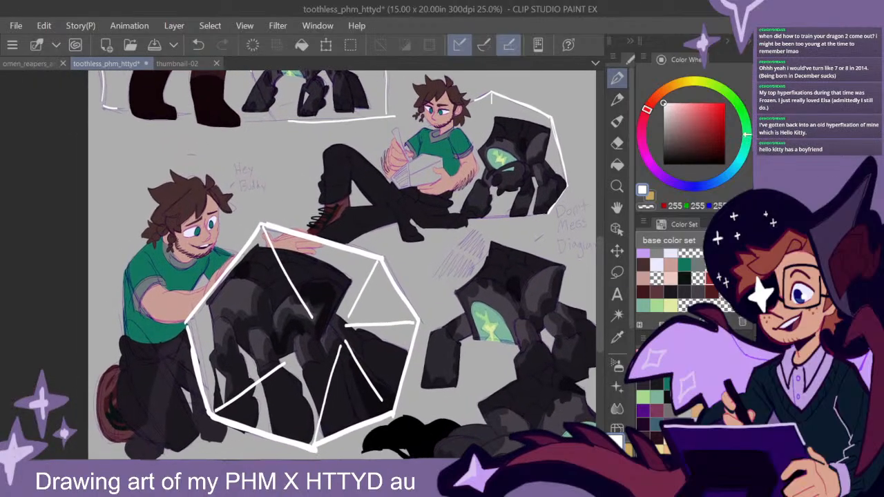
pyautogui.moveTo(467, 138); pyautogui.dragTo(508, 333)
pyautogui.moveTo(416, 253); pyautogui.dragTo(471, 304)
pyautogui.scroll(1, 465, 280)
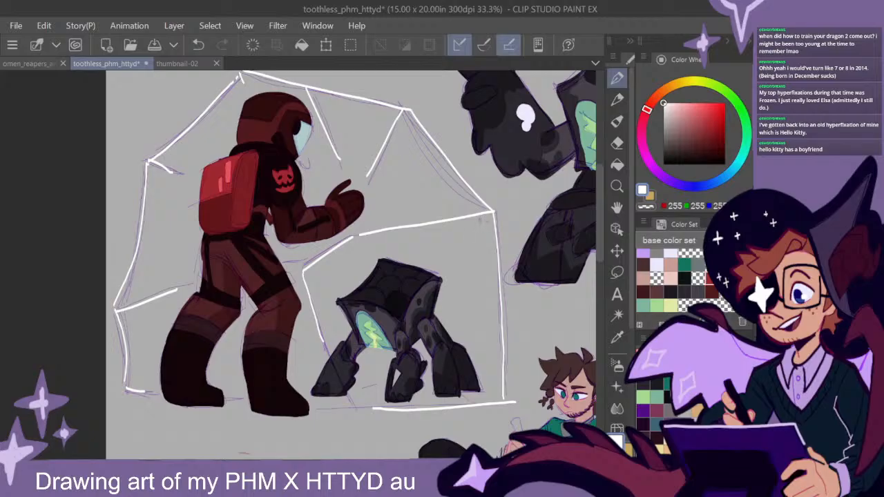
pyautogui.moveTo(495, 237); pyautogui.dragTo(483, 216)
pyautogui.hotkey('ctrl', 'z')
pyautogui.moveTo(493, 297)
pyautogui.mouseDown()
pyautogui.moveTo(495, 347)
pyautogui.moveTo(493, 338)
pyautogui.moveTo(422, 394)
pyautogui.moveTo(493, 387)
pyautogui.moveTo(497, 343)
pyautogui.moveTo(488, 364)
pyautogui.moveTo(497, 390)
pyautogui.moveTo(316, 401)
pyautogui.mouseUp()
pyautogui.moveTo(486, 322)
pyautogui.mouseDown()
pyautogui.moveTo(489, 222)
pyautogui.moveTo(495, 304)
pyautogui.mouseUp()
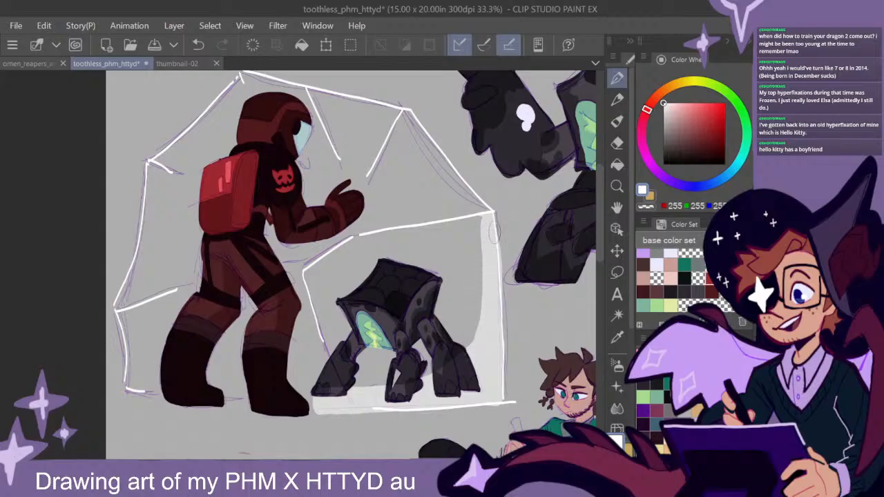
pyautogui.moveTo(490, 223)
pyautogui.mouseDown()
pyautogui.moveTo(360, 234)
pyautogui.moveTo(307, 271)
pyautogui.moveTo(322, 337)
pyautogui.mouseUp()
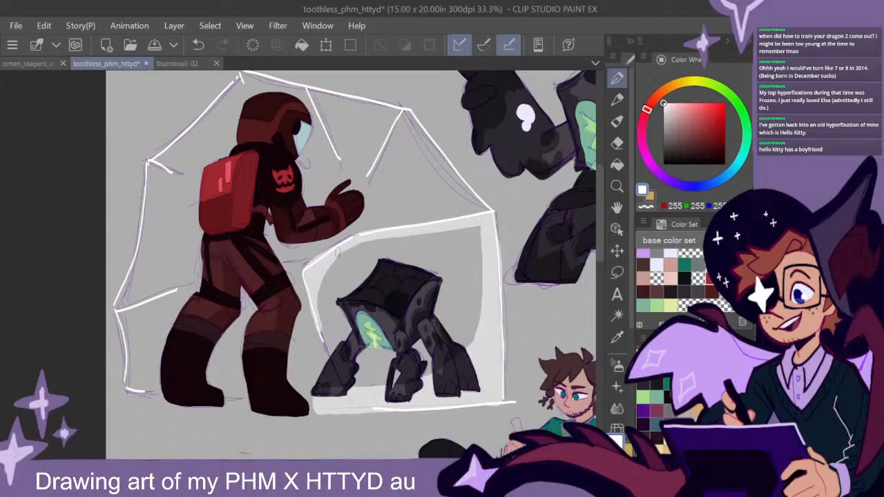
# - Shade the edges of the dome's lower panel behind the astronaut's boots with translucent white
pyautogui.moveTo(186, 293)
pyautogui.mouseDown()
pyautogui.moveTo(121, 319)
pyautogui.moveTo(131, 373)
pyautogui.moveTo(130, 352)
pyautogui.moveTo(145, 388)
pyautogui.mouseUp()
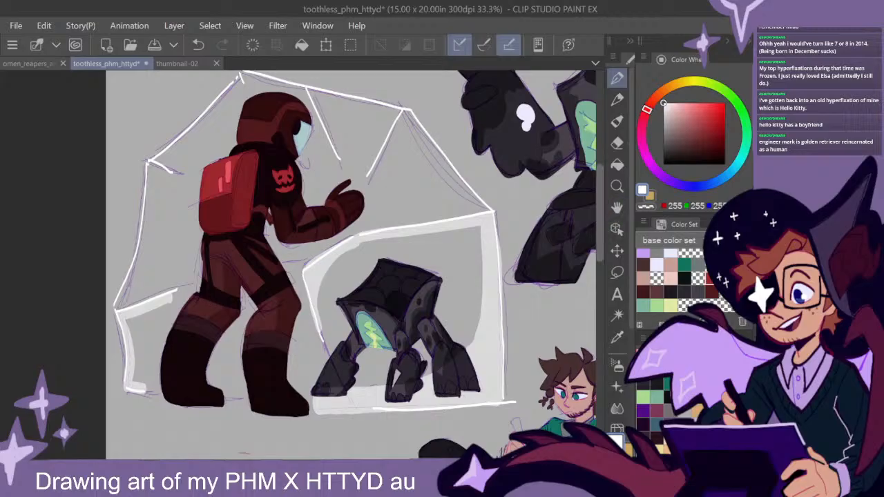
pyautogui.moveTo(190, 289)
pyautogui.mouseDown()
pyautogui.moveTo(144, 312)
pyautogui.moveTo(129, 336)
pyautogui.moveTo(126, 324)
pyautogui.moveTo(145, 387)
pyautogui.mouseUp()
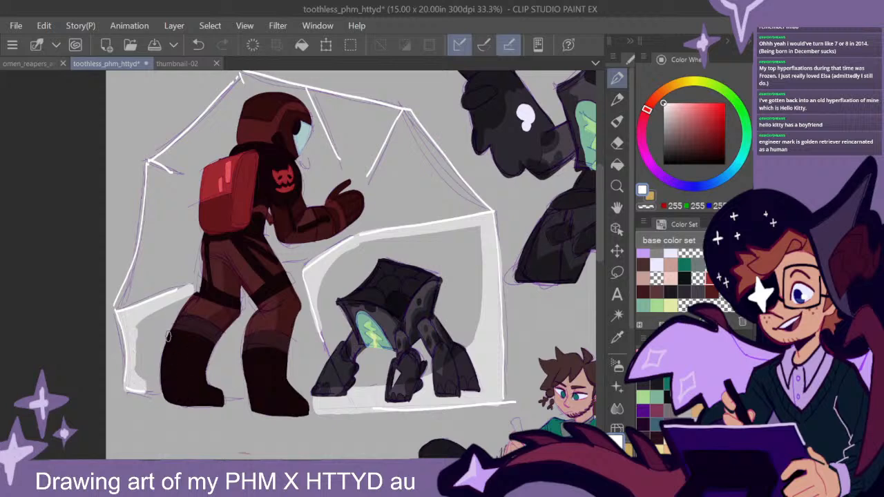
pyautogui.moveTo(139, 328)
pyautogui.mouseDown()
pyautogui.moveTo(160, 302)
pyautogui.moveTo(140, 377)
pyautogui.moveTo(156, 393)
pyautogui.mouseUp()
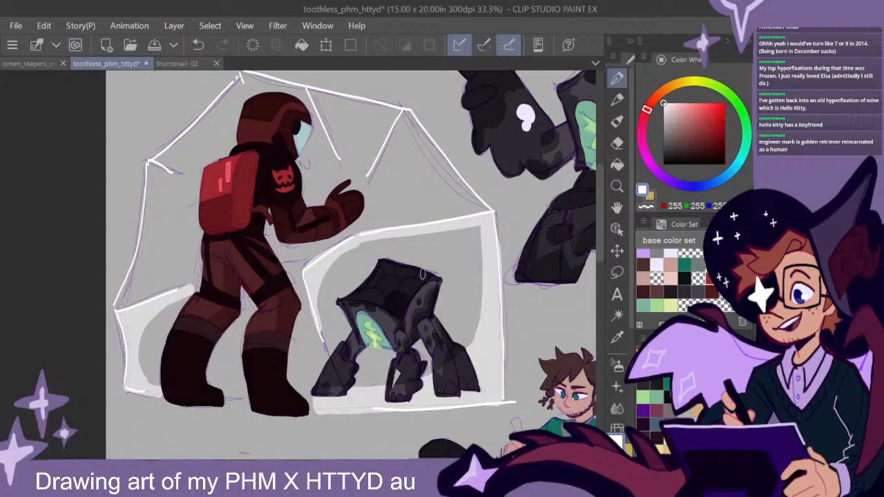
# - Fill the dome panel behind the astronaut's backpack with translucent white, down to the lower strut
pyautogui.moveTo(160, 170)
pyautogui.mouseDown()
pyautogui.moveTo(145, 186)
pyautogui.moveTo(121, 304)
pyautogui.moveTo(188, 281)
pyautogui.mouseUp()
pyautogui.moveTo(127, 307)
pyautogui.mouseDown()
pyautogui.moveTo(132, 270)
pyautogui.moveTo(121, 298)
pyautogui.moveTo(138, 282)
pyautogui.moveTo(143, 221)
pyautogui.mouseUp()
pyautogui.moveTo(137, 273)
pyautogui.mouseDown()
pyautogui.moveTo(145, 198)
pyautogui.moveTo(170, 180)
pyautogui.moveTo(157, 171)
pyautogui.moveTo(192, 186)
pyautogui.mouseUp()
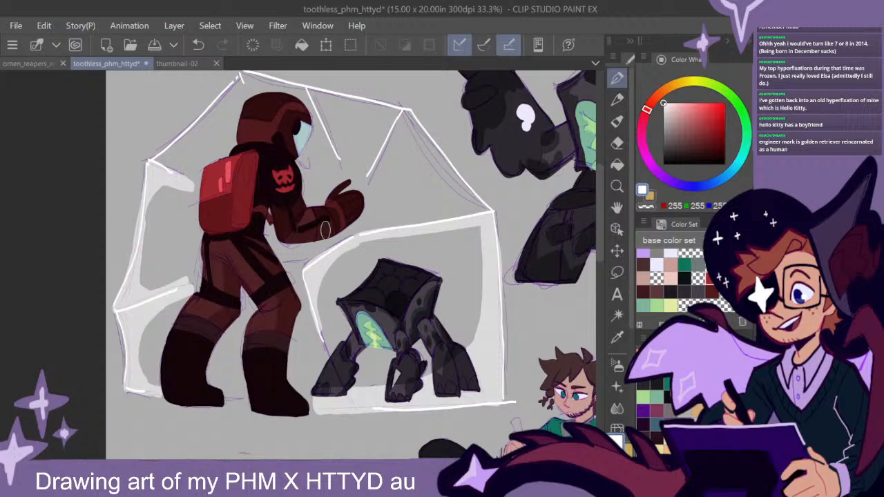
pyautogui.moveTo(190, 207)
pyautogui.mouseDown()
pyautogui.moveTo(193, 281)
pyautogui.moveTo(185, 235)
pyautogui.moveTo(152, 280)
pyautogui.moveTo(148, 207)
pyautogui.moveTo(160, 183)
pyautogui.moveTo(181, 196)
pyautogui.moveTo(183, 226)
pyautogui.mouseUp()
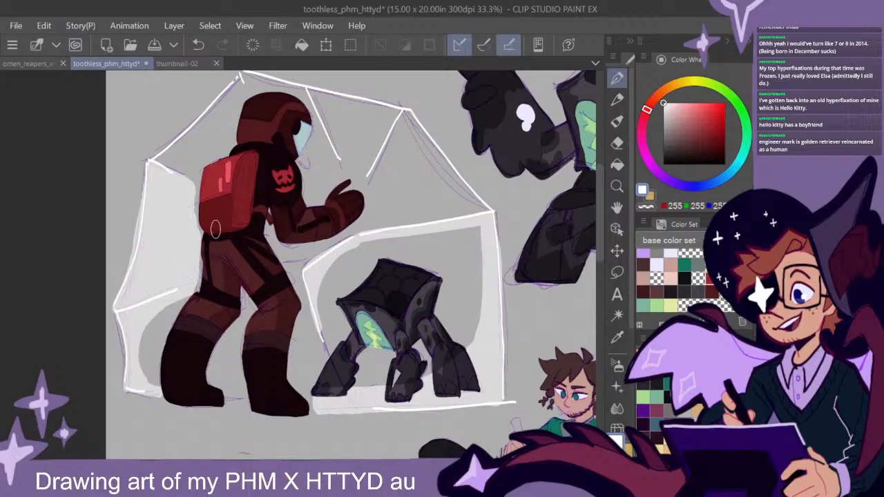
pyautogui.moveTo(188, 295)
pyautogui.mouseDown()
pyautogui.moveTo(161, 323)
pyautogui.moveTo(152, 378)
pyautogui.moveTo(175, 300)
pyautogui.moveTo(147, 383)
pyautogui.moveTo(167, 306)
pyautogui.moveTo(141, 359)
pyautogui.moveTo(169, 296)
pyautogui.mouseUp()
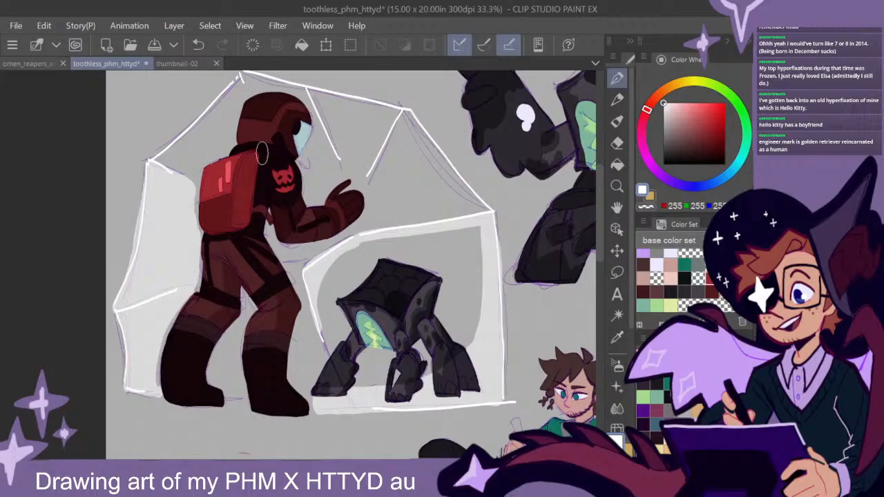
# - Shade the dome's upper panels behind and above the astronaut's helmet in translucent white, redoing the stroke along the top edge
pyautogui.moveTo(306, 198); pyautogui.dragTo(297, 211)
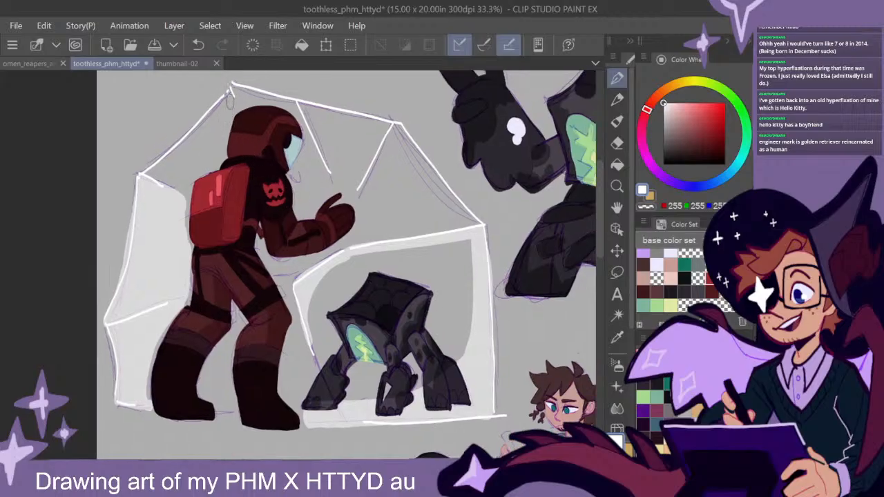
pyautogui.moveTo(228, 94)
pyautogui.mouseDown()
pyautogui.moveTo(143, 176)
pyautogui.moveTo(177, 200)
pyautogui.moveTo(205, 129)
pyautogui.moveTo(231, 100)
pyautogui.moveTo(221, 149)
pyautogui.moveTo(228, 111)
pyautogui.moveTo(170, 174)
pyautogui.moveTo(167, 190)
pyautogui.moveTo(147, 184)
pyautogui.mouseUp()
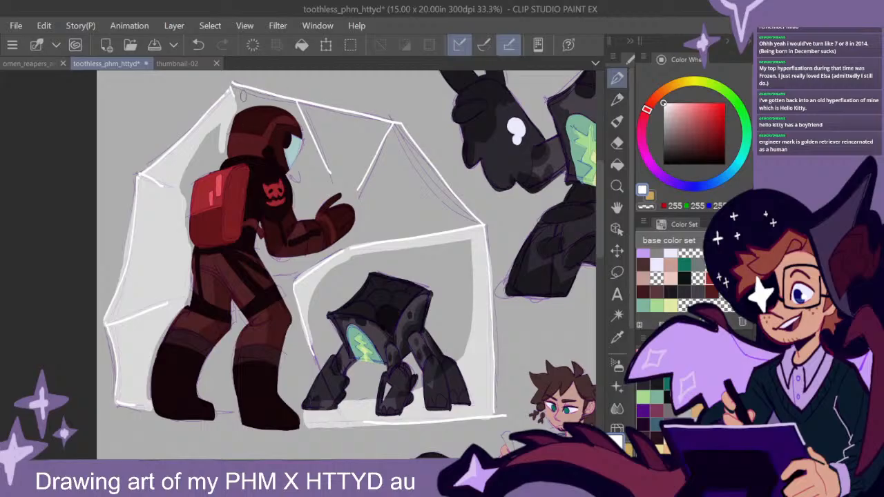
pyautogui.moveTo(234, 87); pyautogui.dragTo(296, 105)
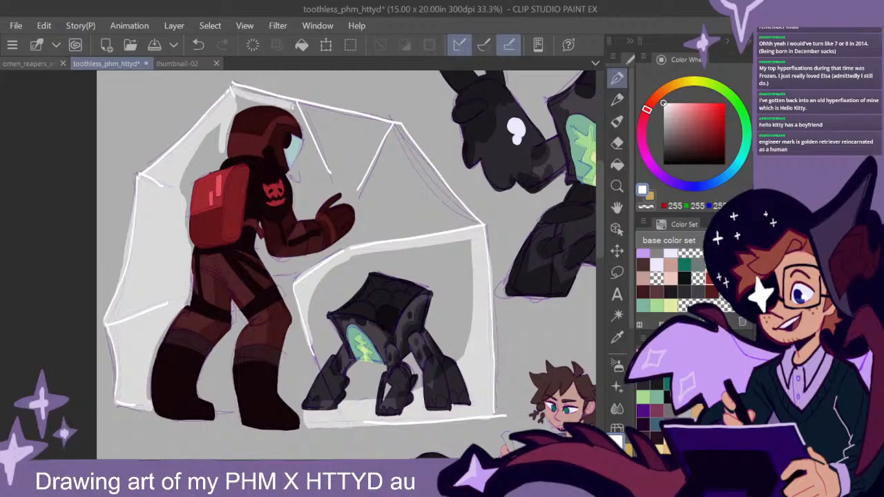
pyautogui.hotkey('ctrl', 'z')
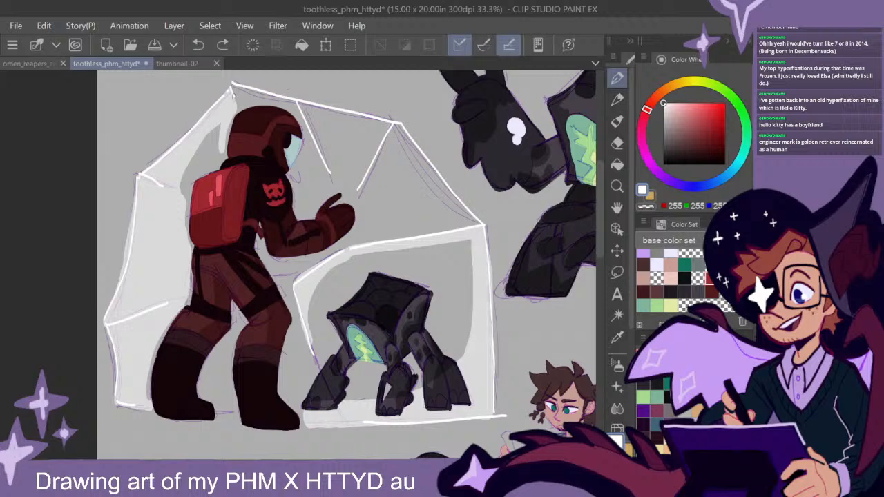
pyautogui.moveTo(233, 86)
pyautogui.mouseDown()
pyautogui.moveTo(295, 101)
pyautogui.moveTo(313, 142)
pyautogui.mouseUp()
pyautogui.moveTo(300, 104)
pyautogui.mouseDown()
pyautogui.moveTo(391, 125)
pyautogui.moveTo(367, 173)
pyautogui.moveTo(396, 126)
pyautogui.mouseUp()
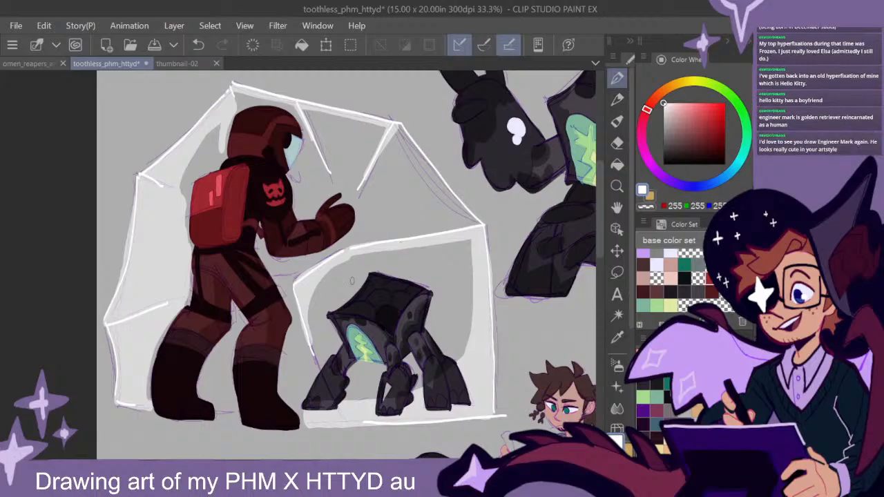
# - Shade the edges of the dome's sloping panel above the small creature with translucent white
pyautogui.moveTo(395, 126); pyautogui.dragTo(478, 225)
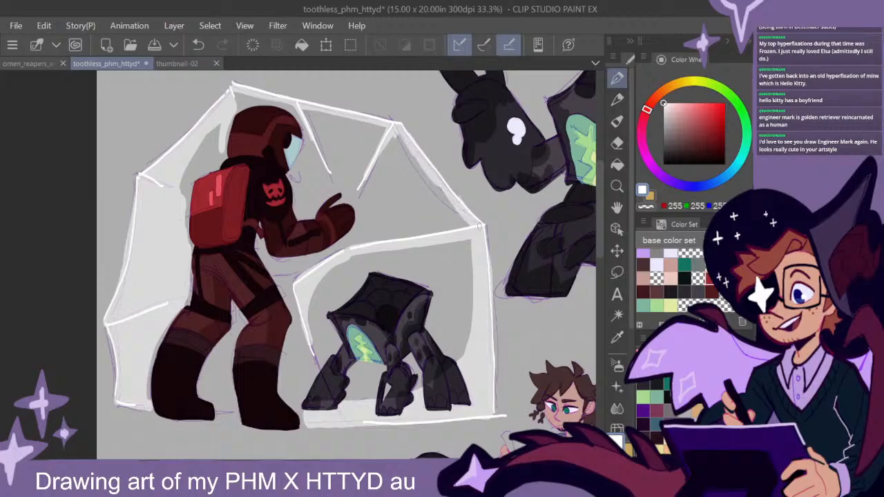
pyautogui.moveTo(435, 178); pyautogui.dragTo(458, 211)
pyautogui.moveTo(399, 135)
pyautogui.mouseDown()
pyautogui.moveTo(474, 225)
pyautogui.moveTo(381, 244)
pyautogui.moveTo(443, 225)
pyautogui.moveTo(447, 201)
pyautogui.moveTo(430, 231)
pyautogui.mouseUp()
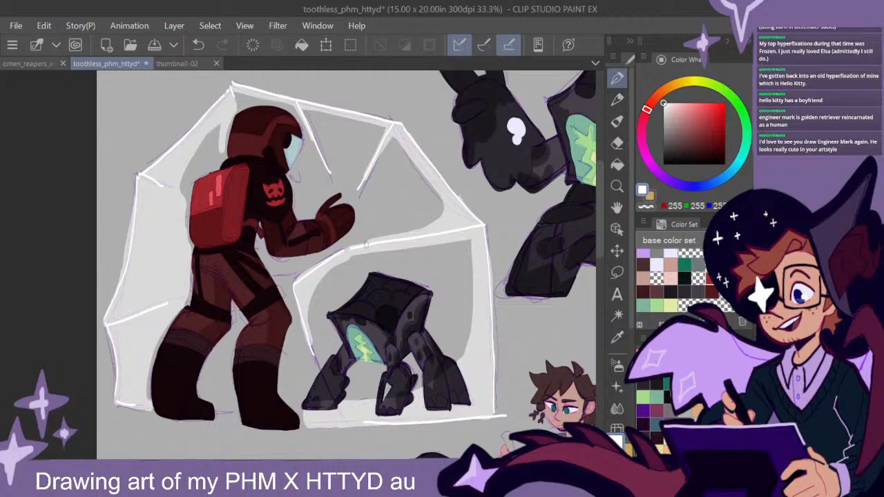
# - Shade the inside of the upper and outer rim of the dome behind the seated man with translucent white
pyautogui.moveTo(560, 333); pyautogui.dragTo(448, 305)
pyautogui.scroll(-1, 471, 318)
pyautogui.moveTo(539, 311); pyautogui.dragTo(463, 359)
pyautogui.moveTo(477, 392); pyautogui.dragTo(441, 354)
pyautogui.scroll(2, 429, 276)
pyautogui.moveTo(478, 278); pyautogui.dragTo(461, 280)
pyautogui.moveTo(274, 135)
pyautogui.mouseDown()
pyautogui.moveTo(271, 119)
pyautogui.moveTo(228, 143)
pyautogui.mouseUp()
pyautogui.moveTo(273, 118)
pyautogui.mouseDown()
pyautogui.moveTo(386, 166)
pyautogui.moveTo(418, 288)
pyautogui.moveTo(408, 238)
pyautogui.mouseUp()
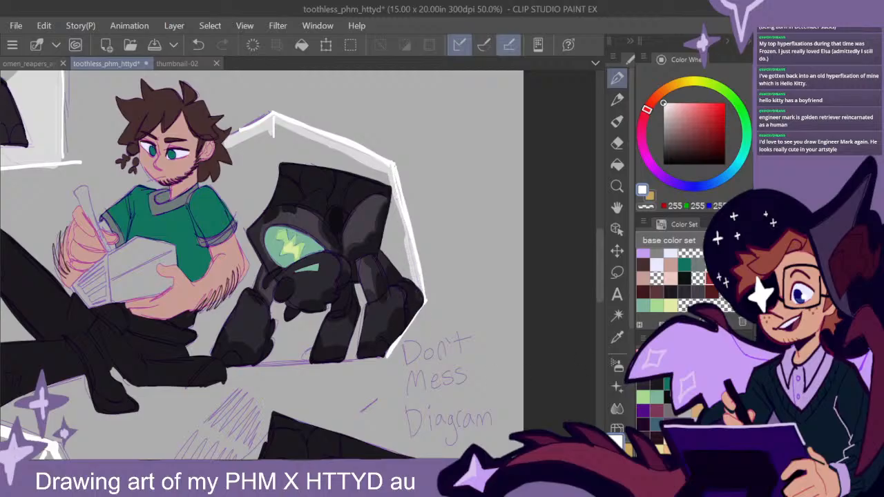
# - Shade the base and top strut of the seated man's dome with translucent white, redoing the stroke along the ground
pyautogui.moveTo(310, 144)
pyautogui.mouseDown()
pyautogui.moveTo(370, 284)
pyautogui.moveTo(404, 315)
pyautogui.moveTo(379, 352)
pyautogui.moveTo(289, 359)
pyautogui.mouseUp()
pyautogui.hotkey('ctrl', 'z')
pyautogui.moveTo(370, 346)
pyautogui.mouseDown()
pyautogui.moveTo(409, 289)
pyautogui.moveTo(402, 316)
pyautogui.moveTo(404, 235)
pyautogui.moveTo(385, 175)
pyautogui.moveTo(390, 185)
pyautogui.moveTo(379, 168)
pyautogui.moveTo(341, 148)
pyautogui.moveTo(273, 124)
pyautogui.moveTo(291, 150)
pyautogui.moveTo(280, 137)
pyautogui.moveTo(270, 184)
pyautogui.mouseUp()
pyautogui.moveTo(271, 130); pyautogui.dragTo(272, 186)
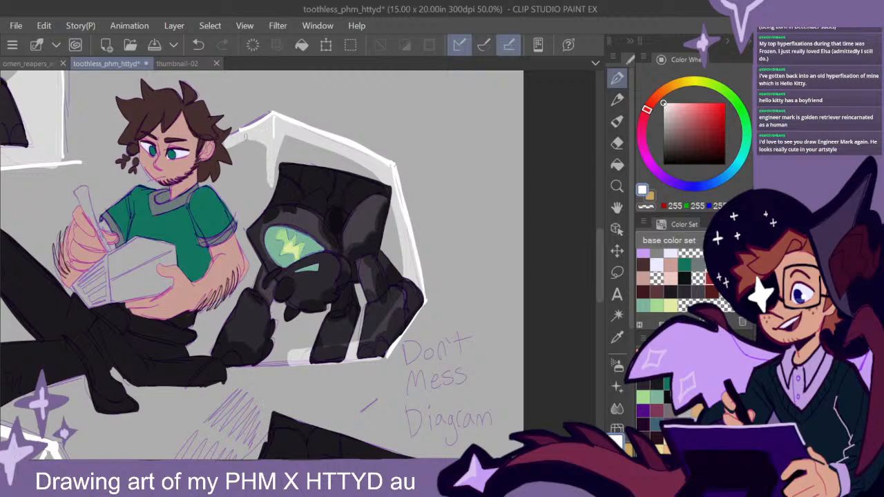
pyautogui.scroll(-1, 491, 328)
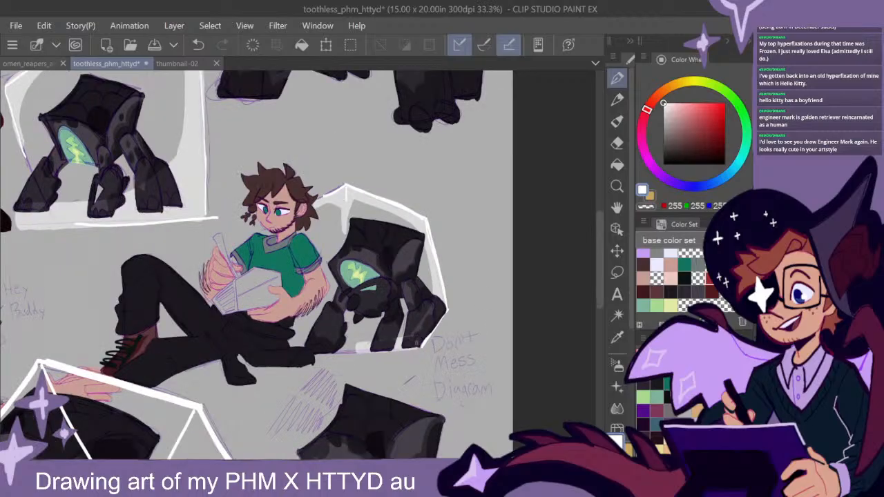
pyautogui.scroll(1, 406, 353)
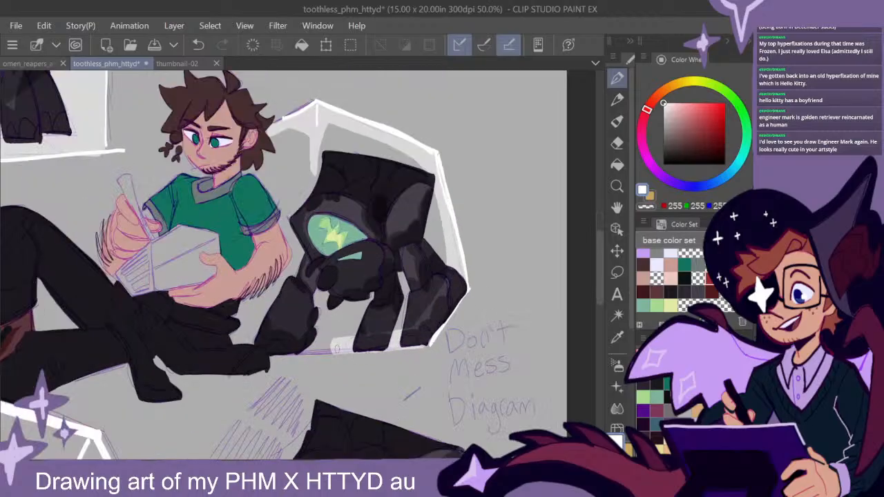
pyautogui.moveTo(271, 352); pyautogui.dragTo(344, 348)
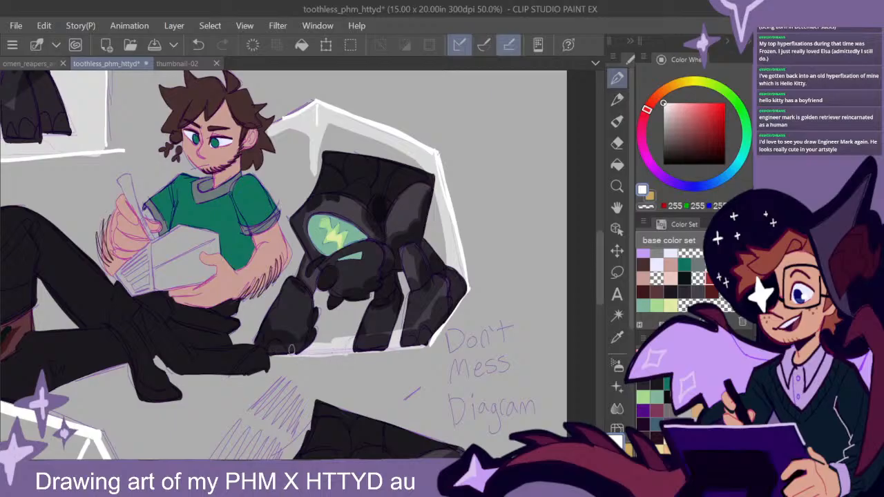
pyautogui.moveTo(271, 347)
pyautogui.mouseDown()
pyautogui.moveTo(236, 338)
pyautogui.moveTo(246, 307)
pyautogui.moveTo(258, 338)
pyautogui.moveTo(356, 343)
pyautogui.mouseUp()
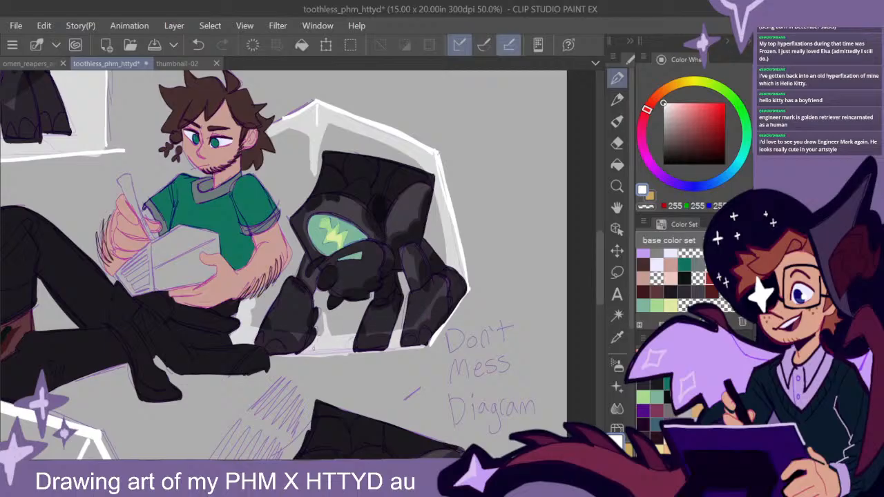
# - Shade the upper rim and the upper outer panel of the kneeling man's dome with translucent white
pyautogui.scroll(-2, 474, 356)
pyautogui.moveTo(458, 375)
pyautogui.mouseDown()
pyautogui.moveTo(469, 329)
pyautogui.moveTo(507, 258)
pyautogui.moveTo(552, 229)
pyautogui.mouseUp()
pyautogui.moveTo(432, 357); pyautogui.dragTo(483, 321)
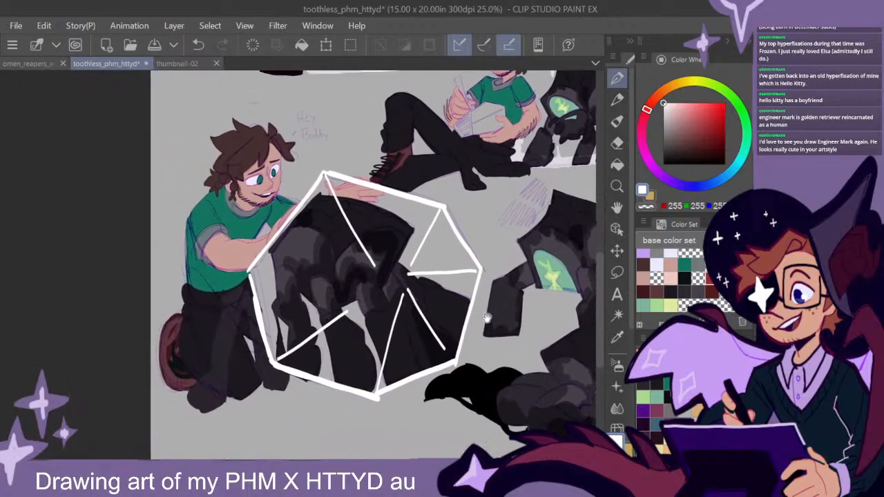
pyautogui.scroll(1, 456, 277)
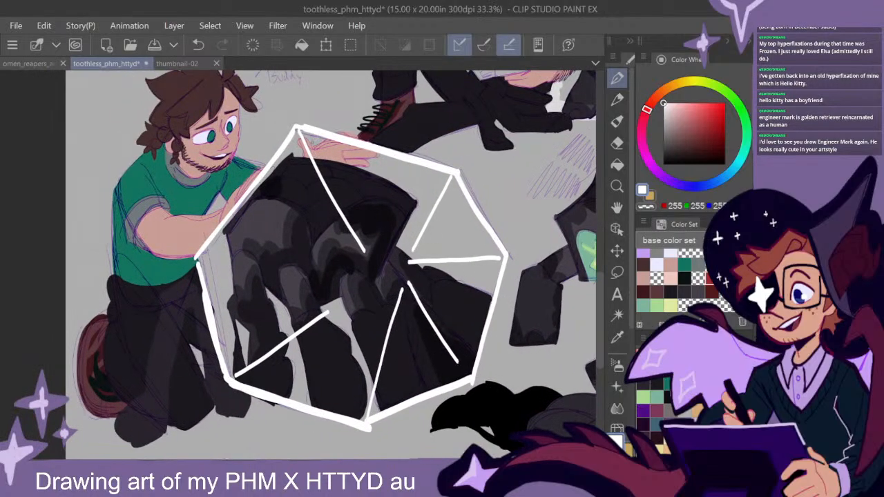
pyautogui.moveTo(300, 127)
pyautogui.mouseDown()
pyautogui.moveTo(451, 176)
pyautogui.moveTo(436, 194)
pyautogui.moveTo(443, 181)
pyautogui.moveTo(433, 177)
pyautogui.moveTo(418, 232)
pyautogui.moveTo(451, 181)
pyautogui.mouseUp()
pyautogui.moveTo(425, 224)
pyautogui.mouseDown()
pyautogui.moveTo(449, 194)
pyautogui.moveTo(461, 193)
pyautogui.moveTo(501, 257)
pyautogui.moveTo(455, 197)
pyautogui.moveTo(491, 248)
pyautogui.moveTo(474, 255)
pyautogui.moveTo(492, 251)
pyautogui.moveTo(428, 259)
pyautogui.moveTo(488, 248)
pyautogui.moveTo(460, 257)
pyautogui.moveTo(479, 232)
pyautogui.moveTo(468, 243)
pyautogui.moveTo(451, 202)
pyautogui.mouseUp()
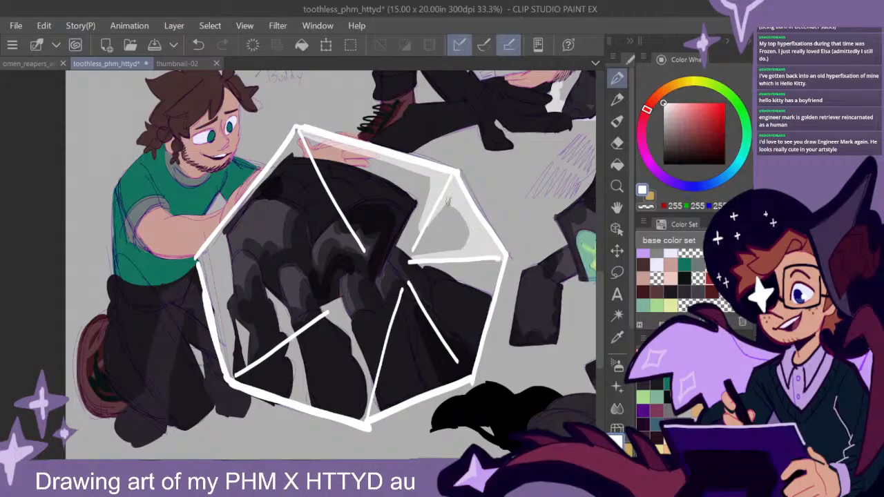
# - Shade the lower panels and the side edge nearest the kneeling man on the dome with translucent white
pyautogui.moveTo(501, 268)
pyautogui.mouseDown()
pyautogui.moveTo(483, 261)
pyautogui.moveTo(491, 277)
pyautogui.moveTo(480, 314)
pyautogui.moveTo(471, 267)
pyautogui.moveTo(489, 270)
pyautogui.moveTo(487, 292)
pyautogui.mouseUp()
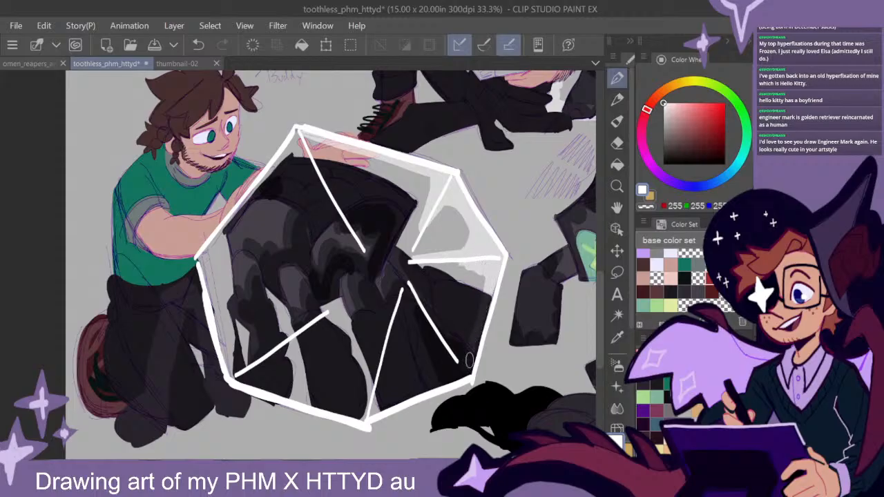
pyautogui.moveTo(436, 324)
pyautogui.mouseDown()
pyautogui.moveTo(443, 378)
pyautogui.moveTo(388, 368)
pyautogui.moveTo(337, 400)
pyautogui.moveTo(364, 413)
pyautogui.moveTo(355, 396)
pyautogui.moveTo(254, 377)
pyautogui.mouseUp()
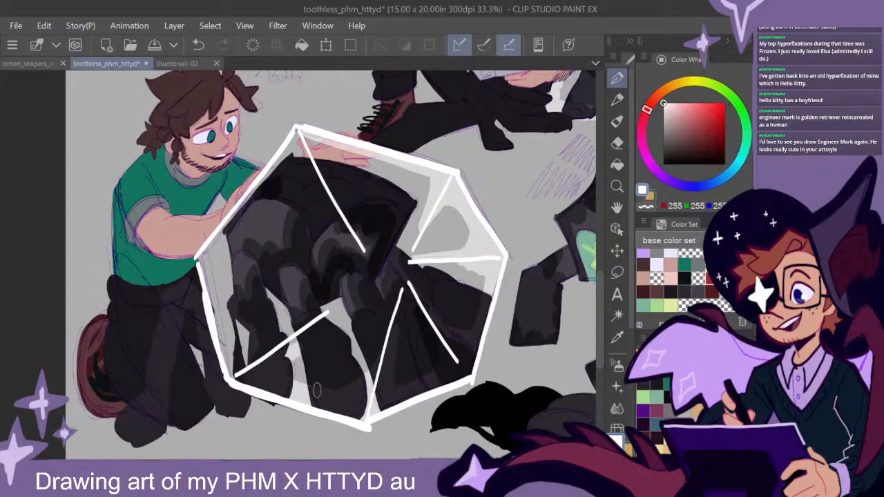
pyautogui.moveTo(230, 227)
pyautogui.mouseDown()
pyautogui.moveTo(203, 266)
pyautogui.moveTo(235, 369)
pyautogui.moveTo(238, 356)
pyautogui.mouseUp()
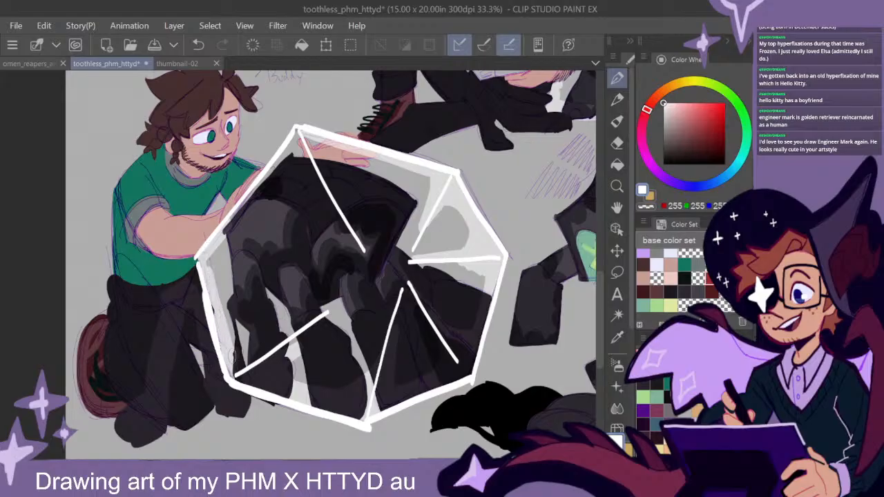
# - Switch to black and trace the sketched hatching beside the standing creature's shoulder
pyautogui.scroll(-3, 487, 349)
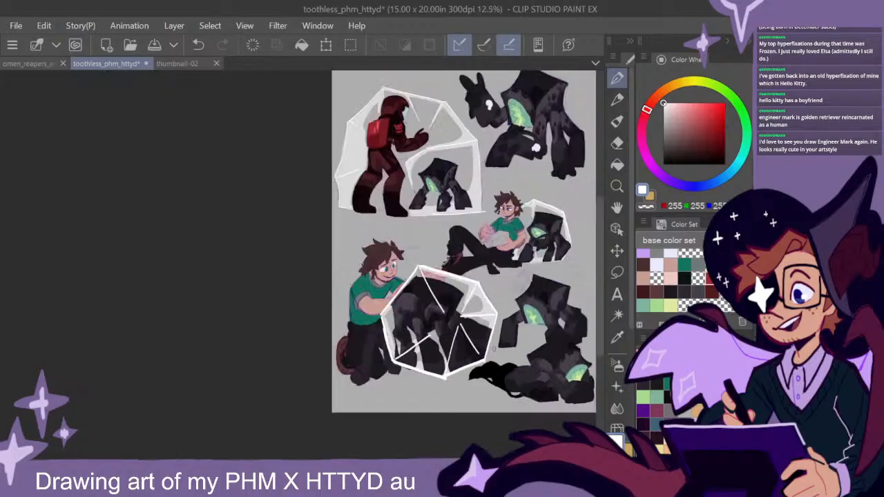
pyautogui.moveTo(461, 240); pyautogui.dragTo(331, 254)
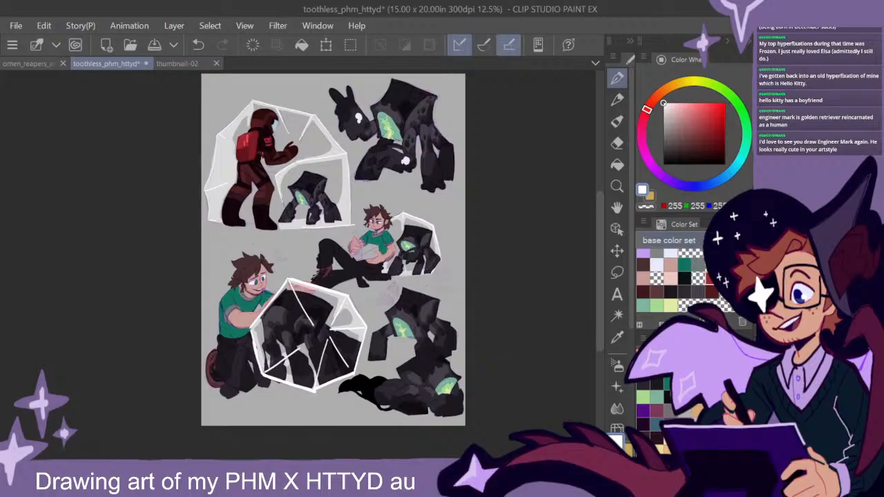
pyautogui.moveTo(695, 136); pyautogui.dragTo(660, 169)
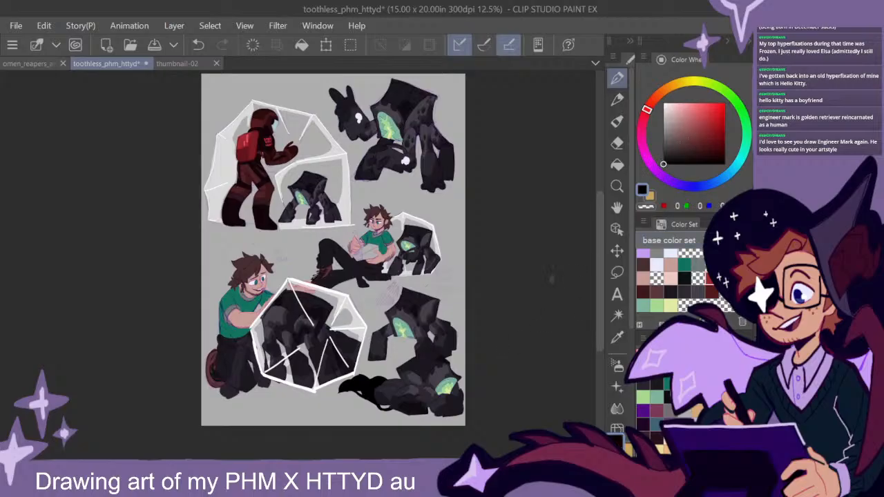
pyautogui.scroll(3, 415, 339)
pyautogui.moveTo(373, 192); pyautogui.dragTo(376, 231)
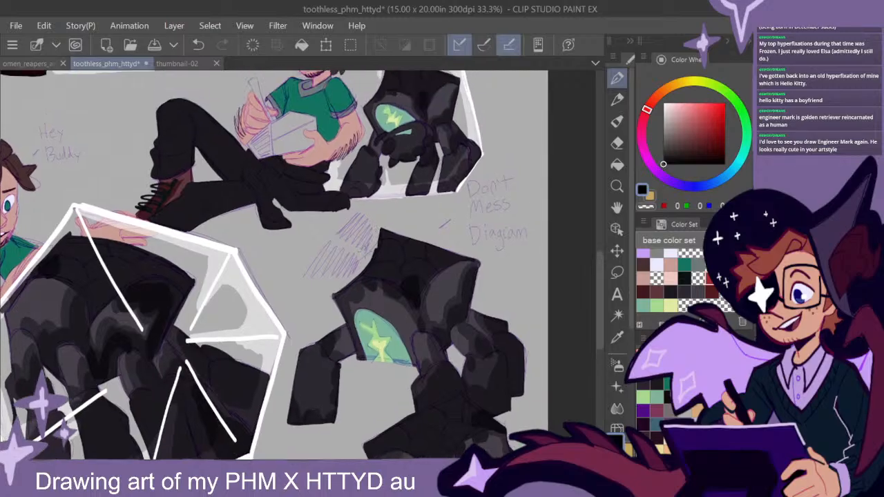
pyautogui.moveTo(363, 241)
pyautogui.mouseDown()
pyautogui.moveTo(340, 221)
pyautogui.moveTo(327, 238)
pyautogui.moveTo(355, 259)
pyautogui.moveTo(351, 273)
pyautogui.moveTo(304, 281)
pyautogui.mouseUp()
pyautogui.moveTo(329, 242); pyautogui.dragTo(299, 281)
# - Outline the lying creature's shell in black along its upper edges and sides
pyautogui.moveTo(528, 355); pyautogui.dragTo(462, 304)
pyautogui.moveTo(490, 358); pyautogui.dragTo(473, 285)
pyautogui.moveTo(487, 341); pyautogui.dragTo(494, 330)
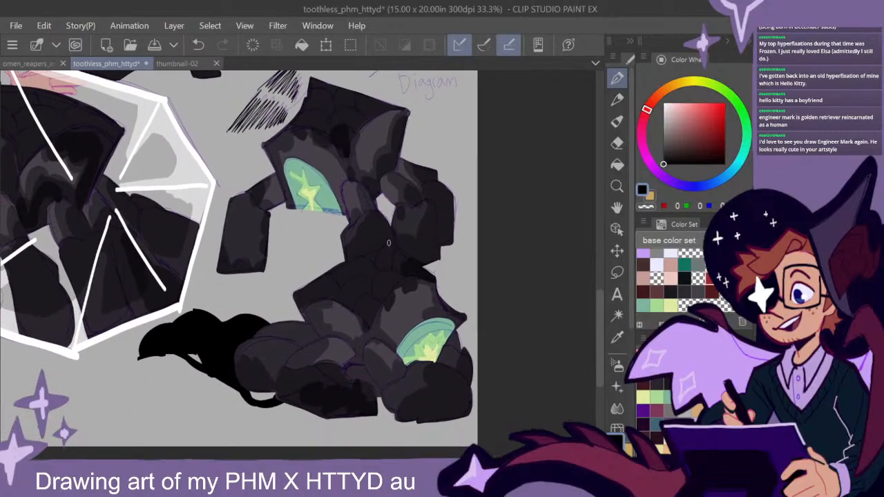
pyautogui.moveTo(388, 240)
pyautogui.mouseDown()
pyautogui.moveTo(298, 290)
pyautogui.moveTo(317, 337)
pyautogui.moveTo(297, 290)
pyautogui.mouseUp()
pyautogui.moveTo(434, 275); pyautogui.dragTo(464, 316)
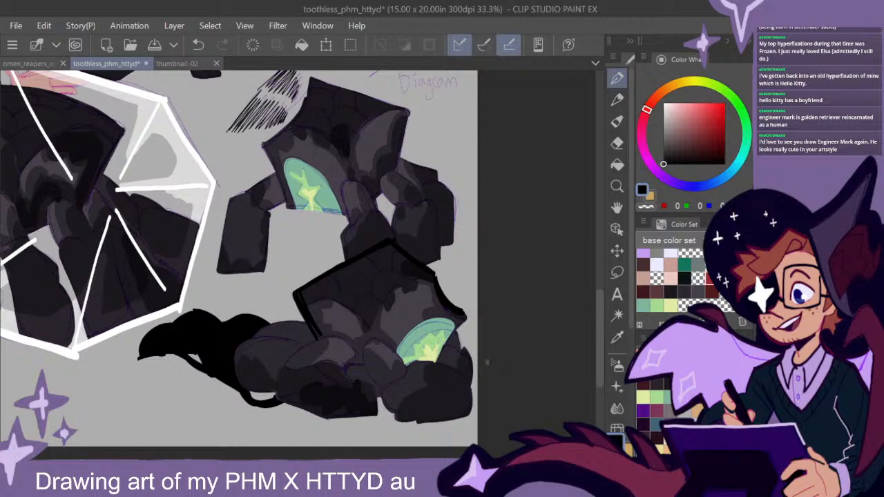
# - Lasso the black smoke trailing behind the lying creature and bring it in front of the creature's body
pyautogui.scroll(-1, 477, 360)
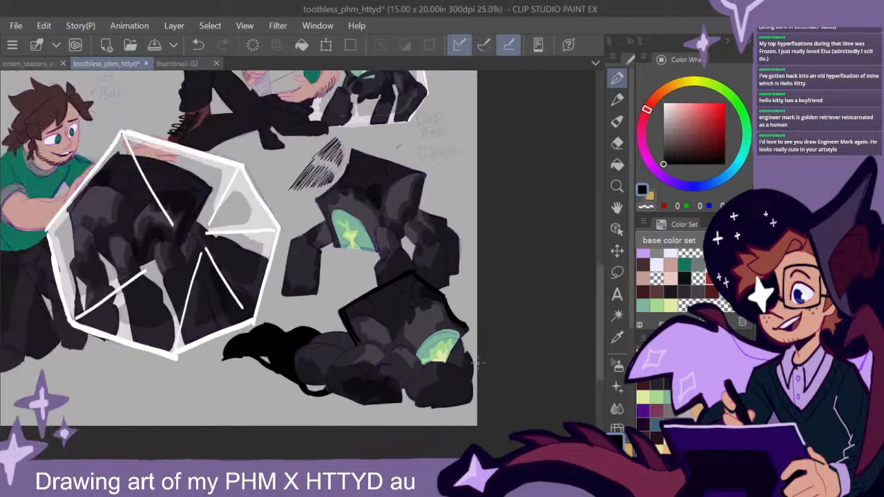
pyautogui.moveTo(481, 342); pyautogui.dragTo(479, 350)
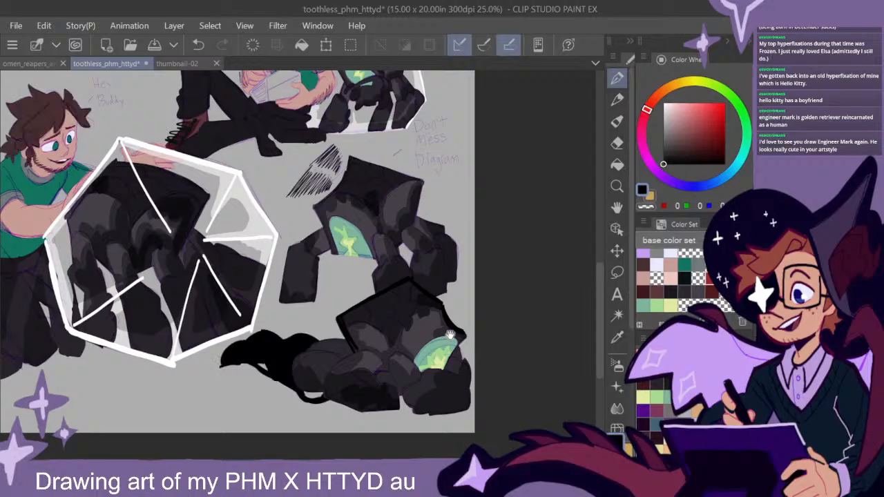
pyautogui.scroll(-2, 448, 336)
pyautogui.press('m')
pyautogui.moveTo(386, 387)
pyautogui.mouseDown()
pyautogui.moveTo(428, 346)
pyautogui.moveTo(349, 266)
pyautogui.moveTo(203, 345)
pyautogui.moveTo(387, 388)
pyautogui.mouseUp()
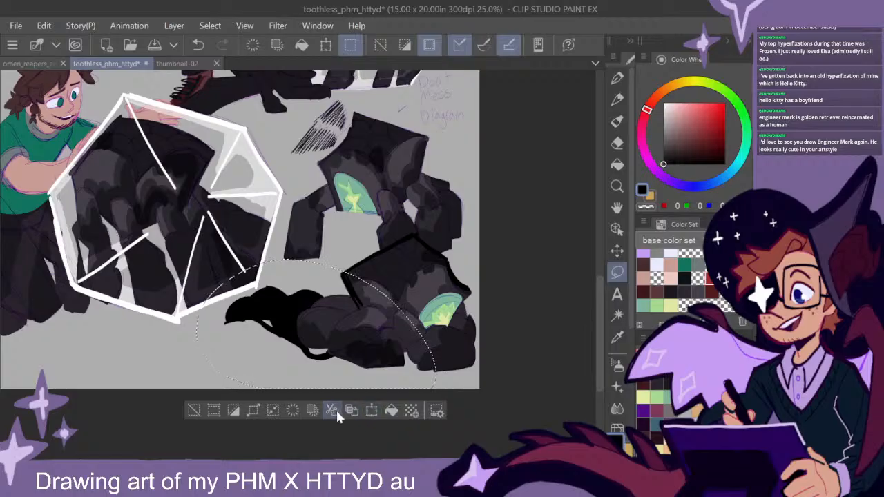
pyautogui.hotkey('ctrl', 'd')
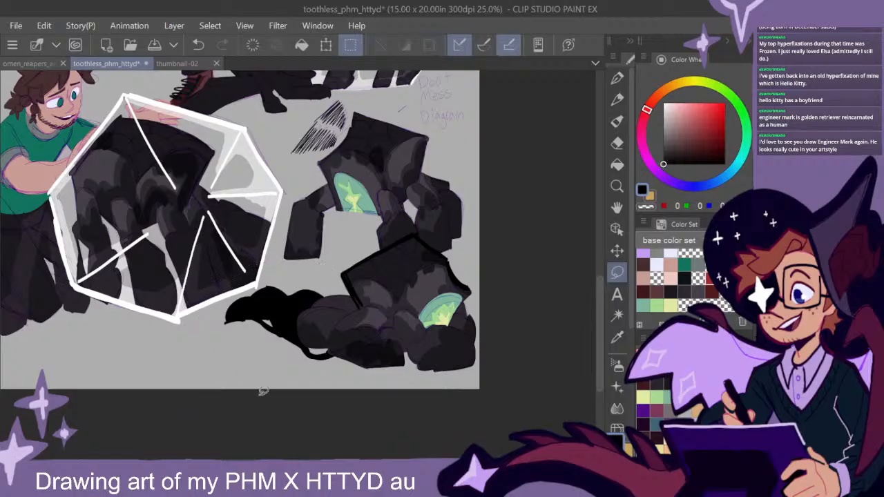
pyautogui.hotkey('ctrl', 'z')
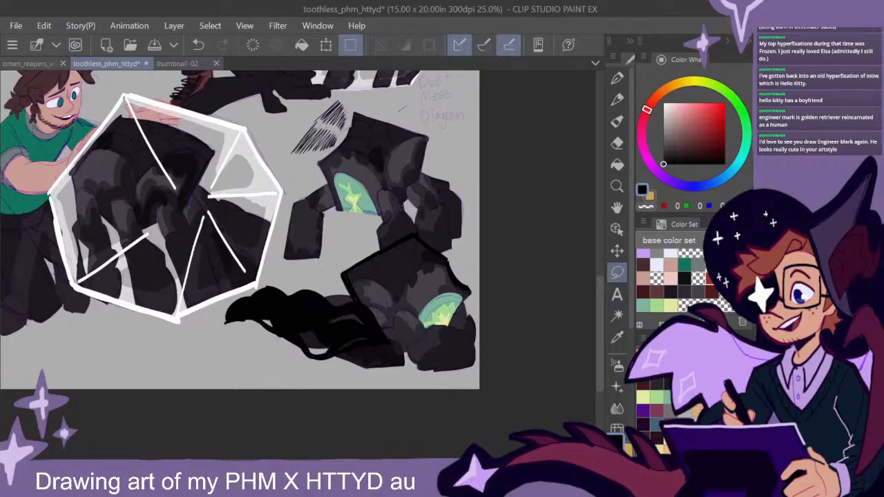
# - Fade the far end of the black smoke with a large textured eraser
pyautogui.click(616, 143)
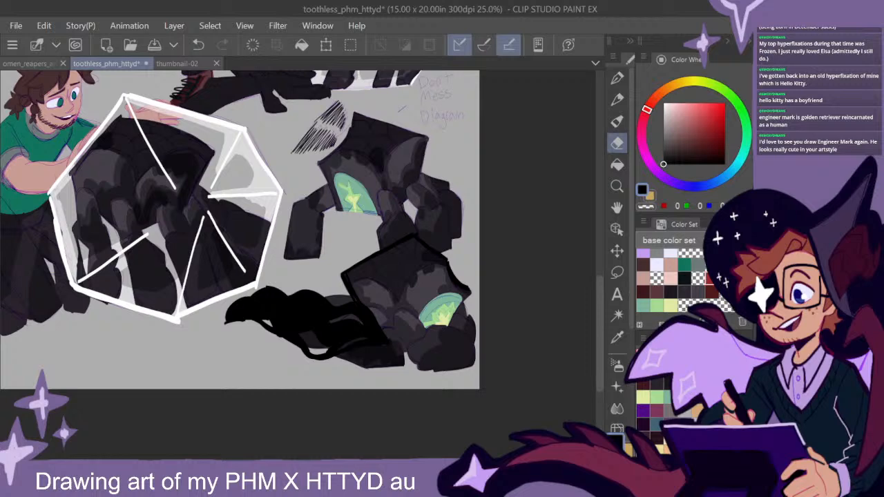
pyautogui.moveTo(210, 308)
pyautogui.mouseDown()
pyautogui.moveTo(239, 386)
pyautogui.moveTo(195, 356)
pyautogui.moveTo(170, 359)
pyautogui.moveTo(209, 317)
pyautogui.moveTo(236, 307)
pyautogui.moveTo(300, 324)
pyautogui.mouseUp()
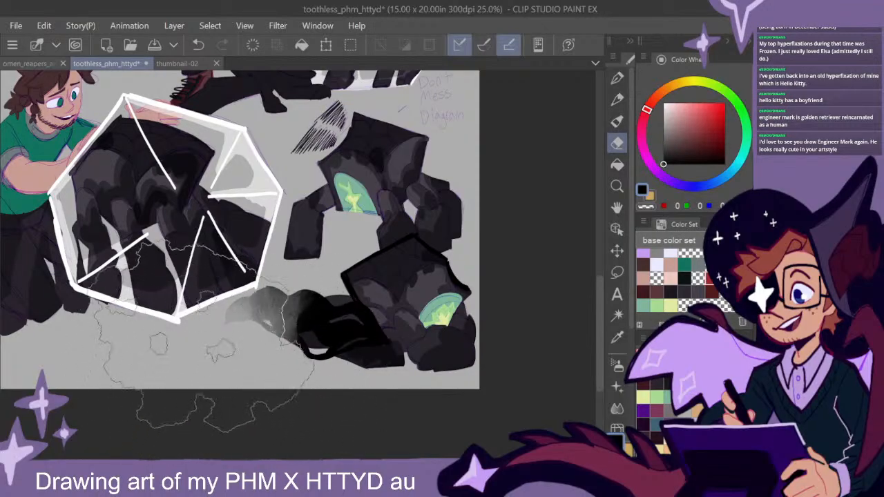
pyautogui.moveTo(198, 341); pyautogui.dragTo(224, 294)
# - Draw curling black wisps over the faded end of the smoke and soften their tips with the textured eraser
pyautogui.click(625, 78)
pyautogui.moveTo(329, 330)
pyautogui.mouseDown()
pyautogui.moveTo(289, 331)
pyautogui.moveTo(248, 313)
pyautogui.moveTo(307, 322)
pyautogui.moveTo(245, 314)
pyautogui.mouseUp()
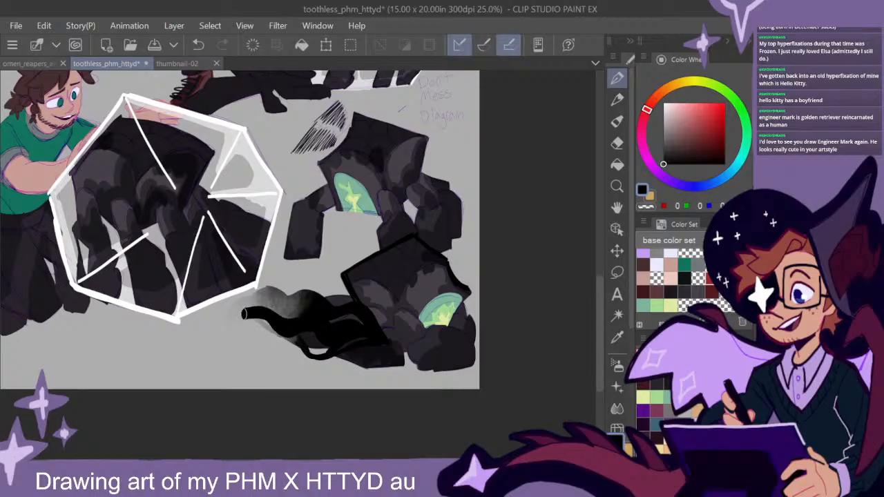
pyautogui.moveTo(319, 304)
pyautogui.mouseDown()
pyautogui.moveTo(266, 293)
pyautogui.moveTo(222, 321)
pyautogui.mouseUp()
pyautogui.click(618, 143)
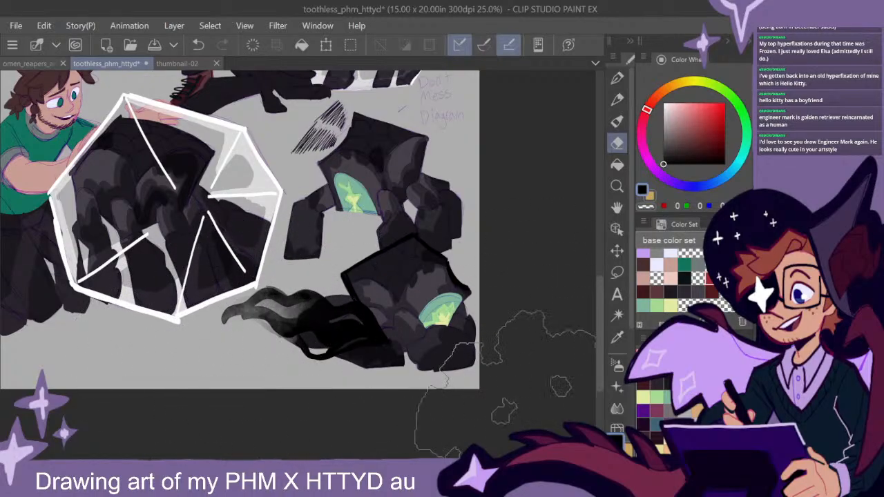
pyautogui.scroll(-2, 518, 391)
pyautogui.moveTo(522, 311); pyautogui.dragTo(483, 333)
pyautogui.moveTo(297, 378); pyautogui.dragTo(316, 373)
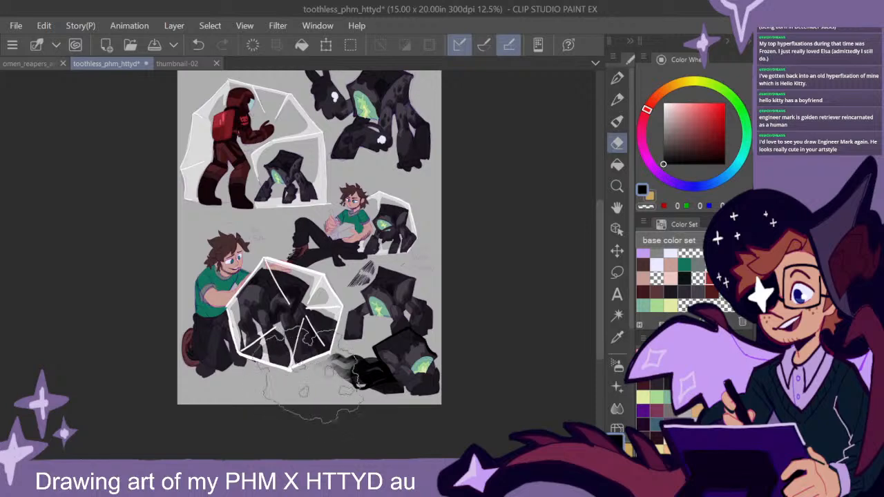
pyautogui.moveTo(519, 328); pyautogui.dragTo(505, 335)
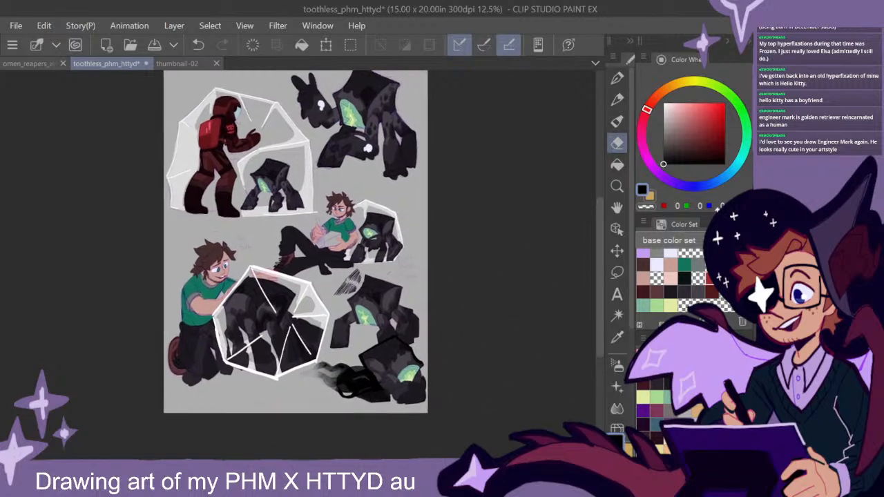
# - Colour the barrel of the seated man's pen in pinkish red
pyautogui.press('p')
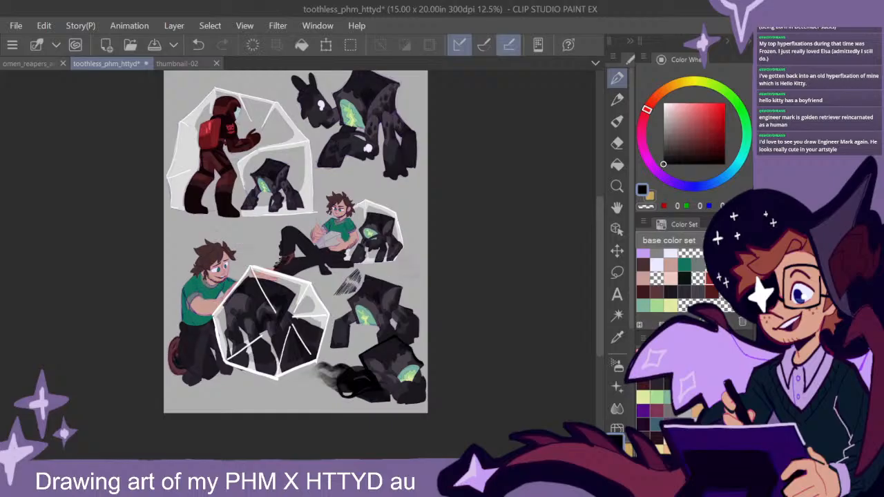
pyautogui.moveTo(440, 225); pyautogui.dragTo(461, 248)
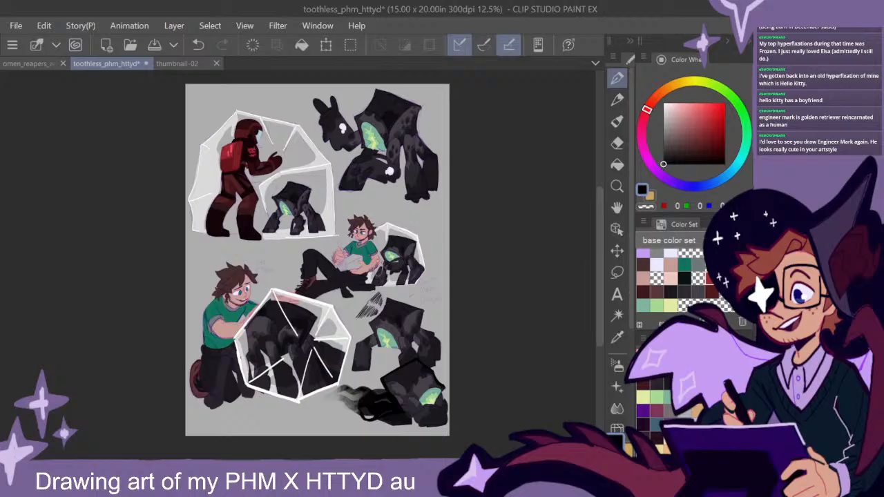
pyautogui.scroll(5, 379, 272)
pyautogui.moveTo(343, 221); pyautogui.dragTo(444, 289)
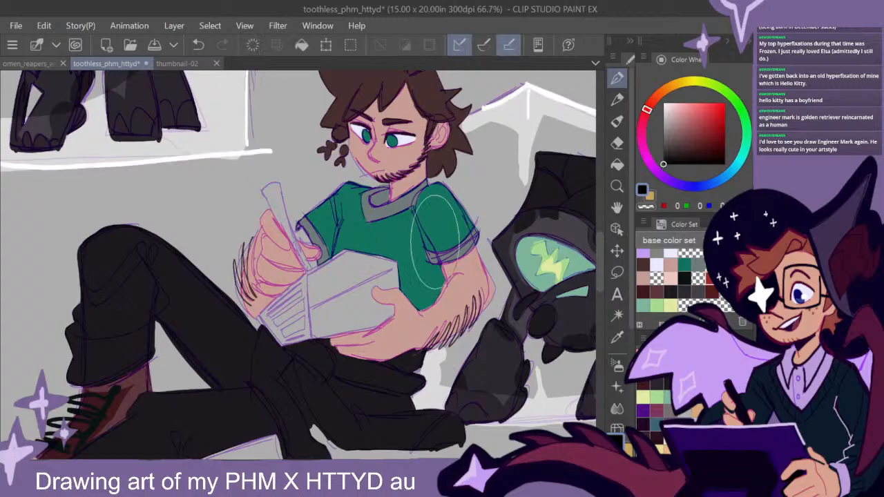
pyautogui.keyDown('alt'); pyautogui.click(427, 323); pyautogui.keyUp('alt')
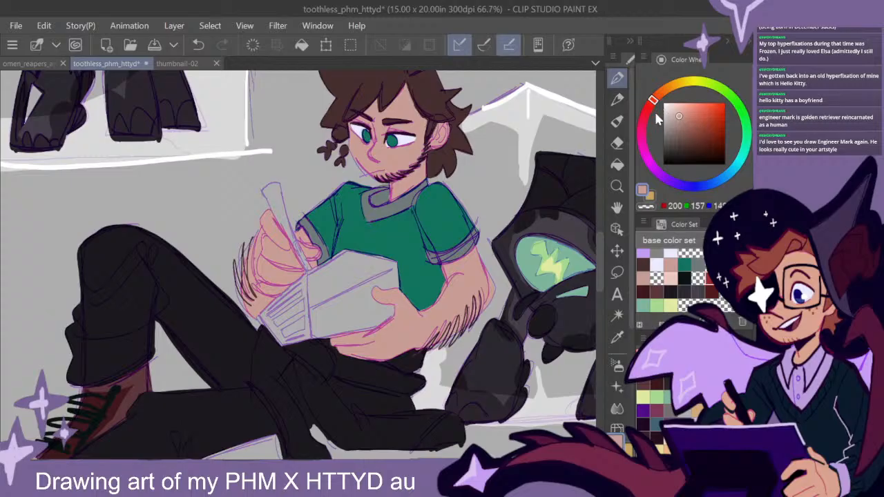
pyautogui.click(660, 168)
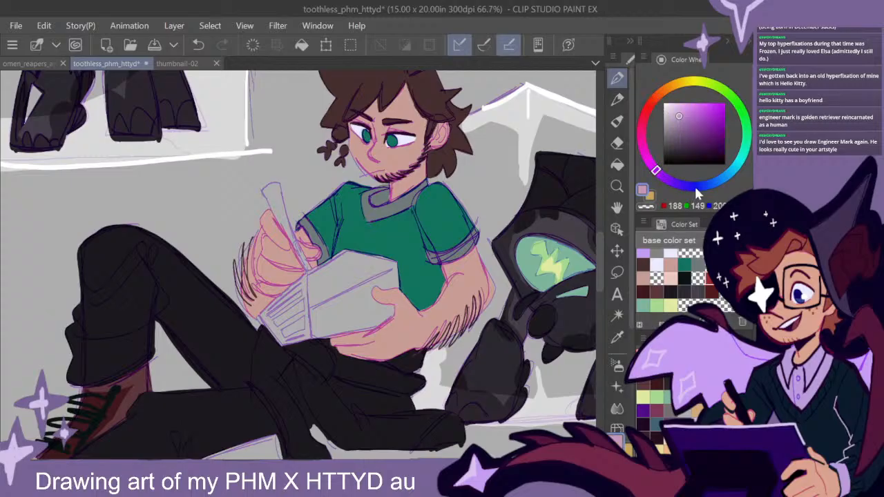
pyautogui.click(644, 118)
pyautogui.moveTo(720, 116); pyautogui.dragTo(707, 111)
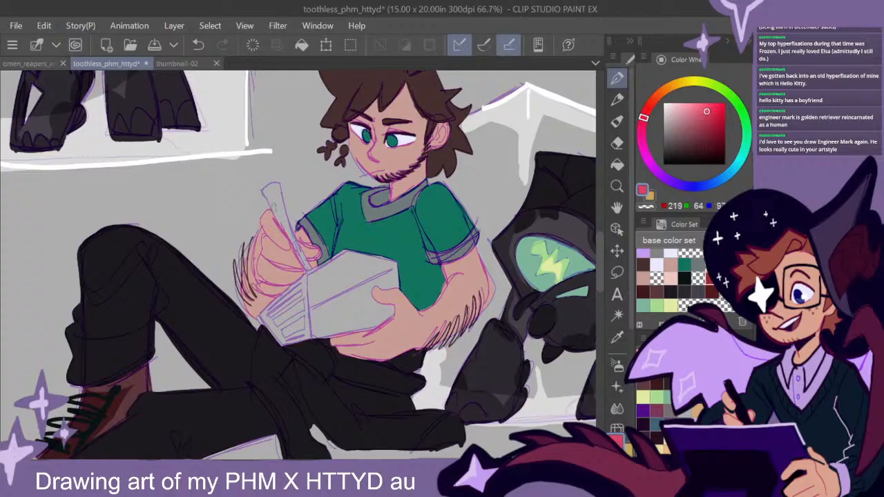
pyautogui.moveTo(266, 194)
pyautogui.mouseDown()
pyautogui.moveTo(273, 188)
pyautogui.moveTo(292, 239)
pyautogui.moveTo(268, 188)
pyautogui.moveTo(281, 180)
pyautogui.mouseUp()
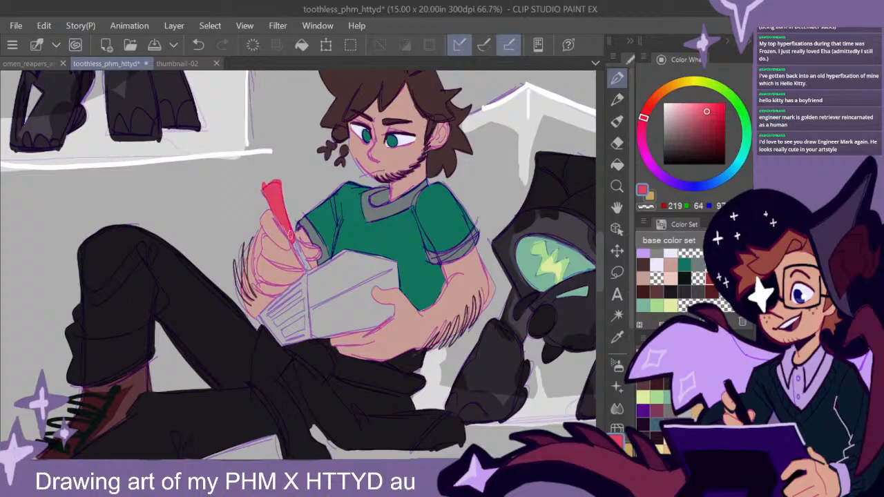
# - Colour the lower end of the seated man's pen in dark grey, discarding a first stroke in light peach
pyautogui.click(666, 92)
pyautogui.click(677, 107)
pyautogui.moveTo(304, 265)
pyautogui.mouseDown()
pyautogui.moveTo(297, 246)
pyautogui.moveTo(306, 267)
pyautogui.mouseUp()
pyautogui.hotkey('ctrl', 'z')
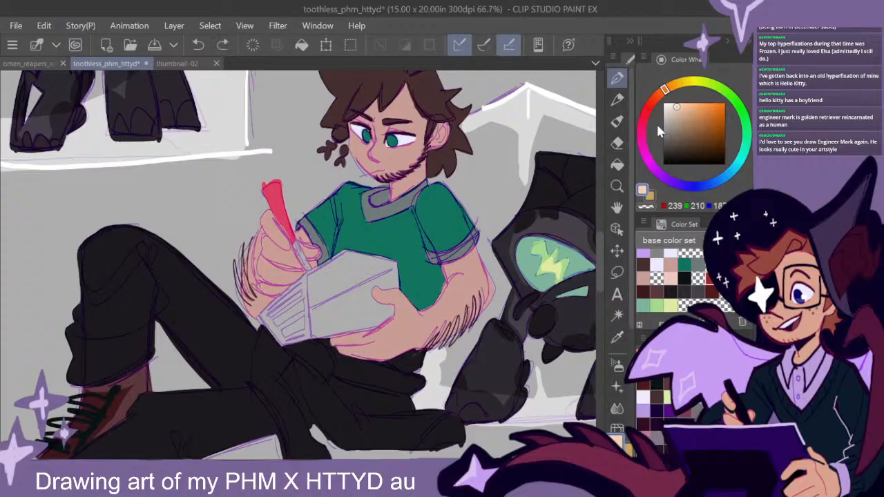
pyautogui.click(641, 131)
pyautogui.click(669, 136)
pyautogui.moveTo(308, 264); pyautogui.dragTo(296, 249)
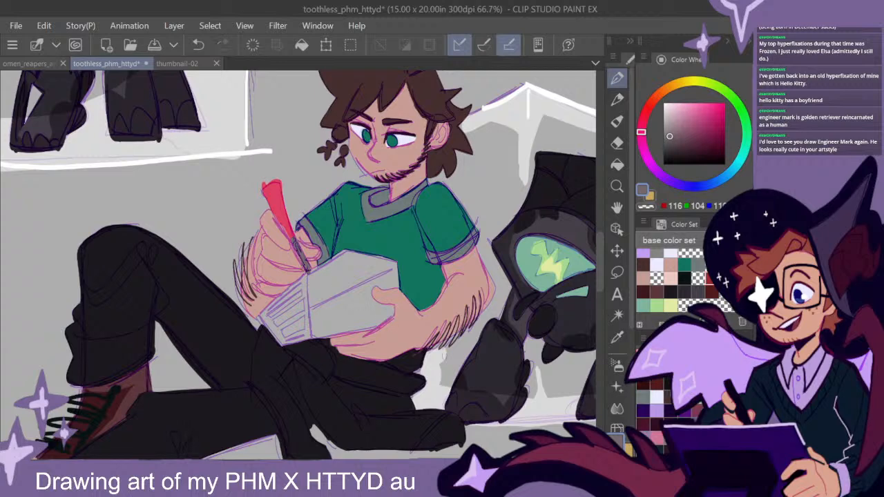
# - Try filling the large face of the seated man's notepad with pale pink
pyautogui.moveTo(449, 348); pyautogui.dragTo(464, 314)
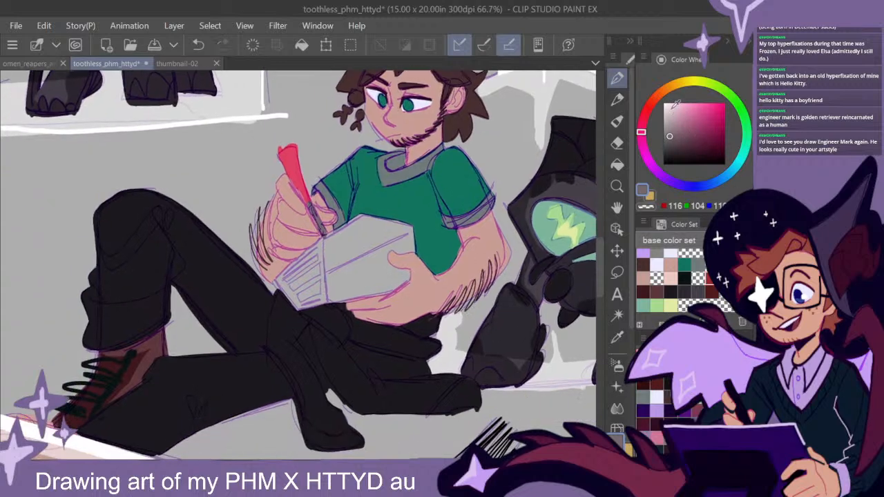
pyautogui.click(672, 110)
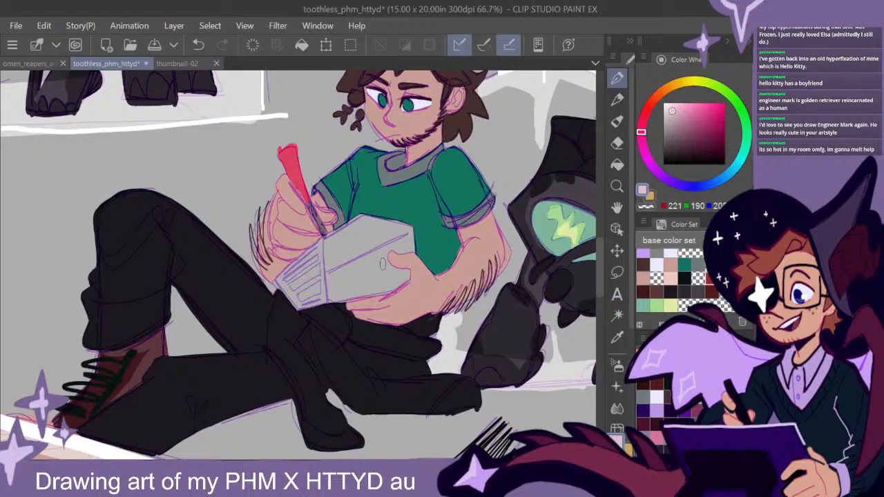
pyautogui.moveTo(330, 241)
pyautogui.mouseDown()
pyautogui.moveTo(375, 212)
pyautogui.moveTo(328, 244)
pyautogui.moveTo(330, 307)
pyautogui.mouseUp()
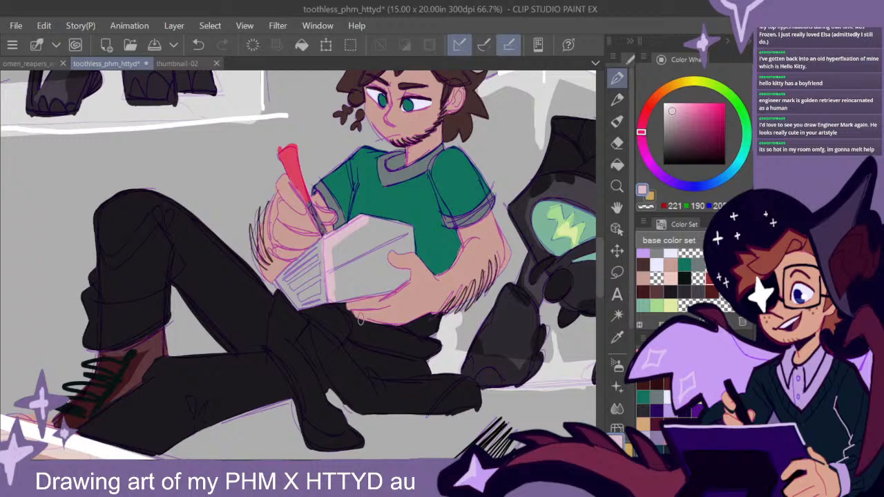
pyautogui.moveTo(331, 250)
pyautogui.mouseDown()
pyautogui.moveTo(370, 220)
pyautogui.moveTo(393, 222)
pyautogui.moveTo(413, 252)
pyautogui.moveTo(362, 226)
pyautogui.moveTo(417, 249)
pyautogui.moveTo(342, 247)
pyautogui.moveTo(333, 272)
pyautogui.moveTo(366, 290)
pyautogui.moveTo(399, 272)
pyautogui.moveTo(353, 303)
pyautogui.moveTo(345, 297)
pyautogui.mouseUp()
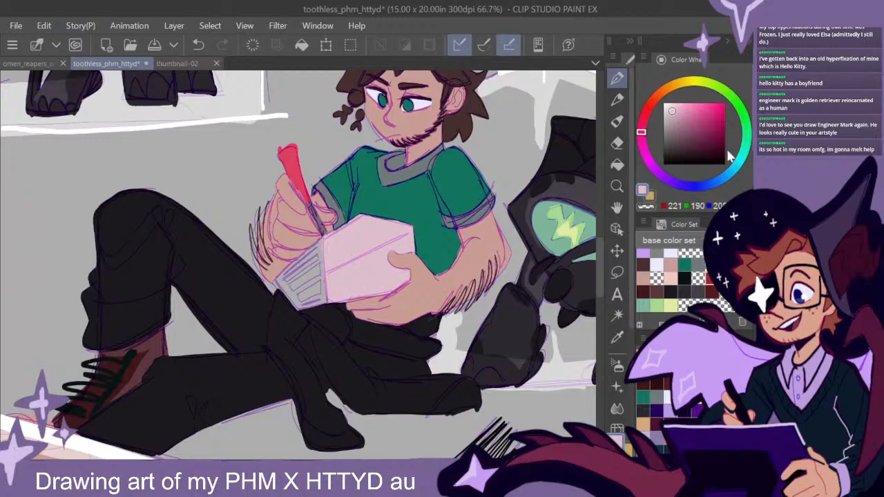
# - Recolour the large face of the seated man's notepad in pale blue, redoing the first stroke
pyautogui.click(710, 185)
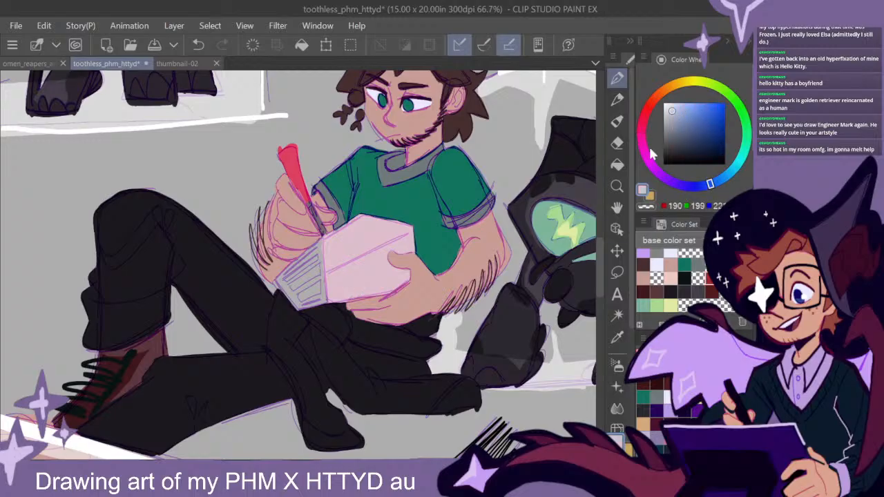
pyautogui.moveTo(370, 215)
pyautogui.mouseDown()
pyautogui.moveTo(326, 237)
pyautogui.moveTo(335, 302)
pyautogui.mouseUp()
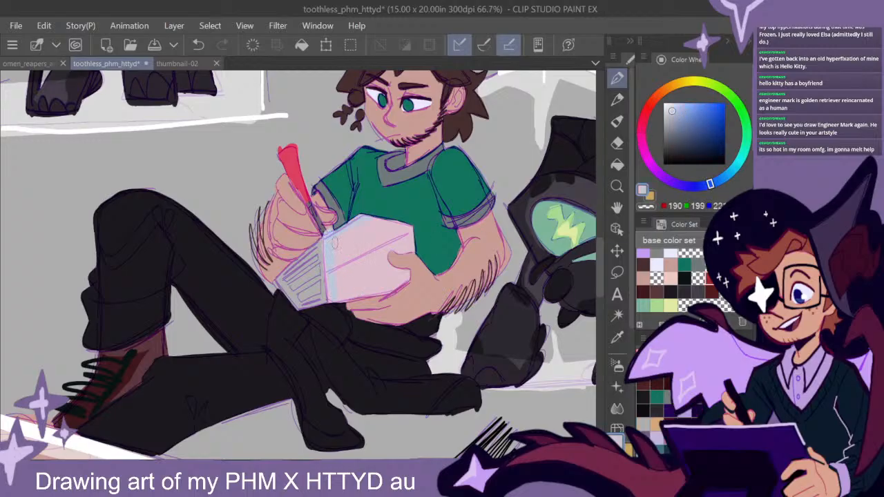
pyautogui.hotkey('ctrl', 'z')
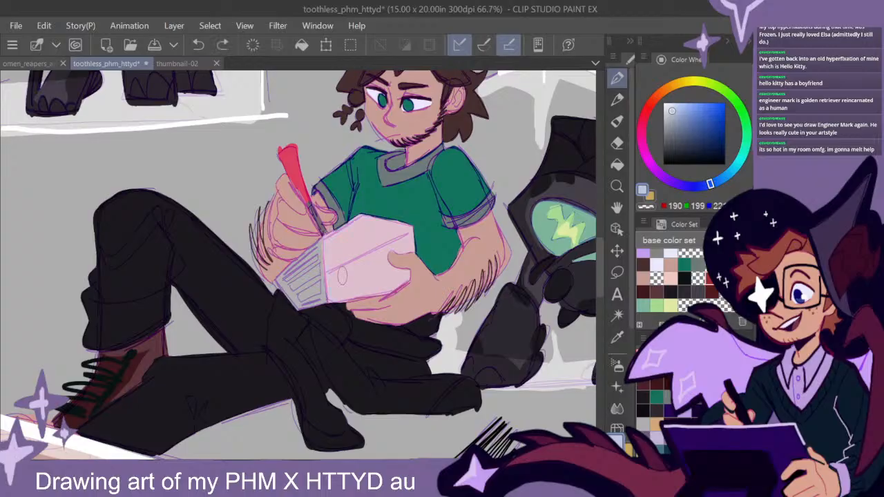
pyautogui.moveTo(407, 222)
pyautogui.mouseDown()
pyautogui.moveTo(413, 247)
pyautogui.moveTo(366, 222)
pyautogui.moveTo(345, 238)
pyautogui.mouseUp()
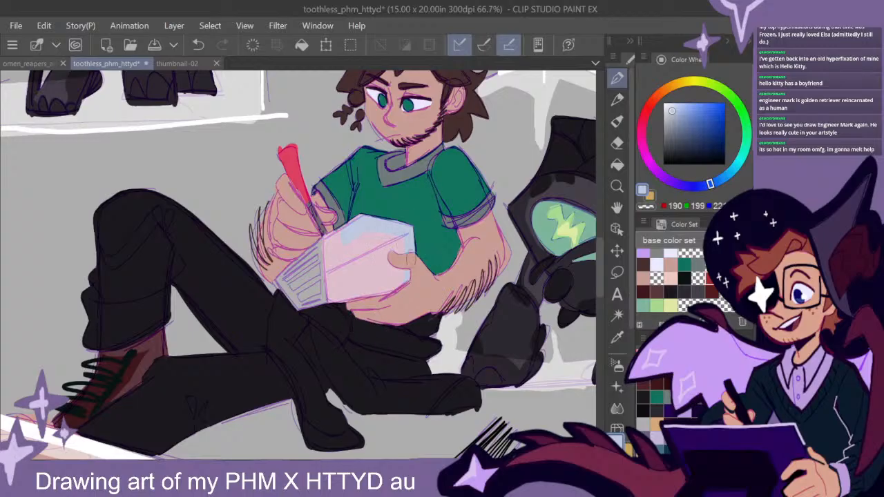
pyautogui.moveTo(356, 230)
pyautogui.mouseDown()
pyautogui.moveTo(330, 243)
pyautogui.moveTo(337, 297)
pyautogui.moveTo(331, 273)
pyautogui.moveTo(351, 257)
pyautogui.moveTo(343, 297)
pyautogui.moveTo(424, 273)
pyautogui.moveTo(331, 245)
pyautogui.mouseUp()
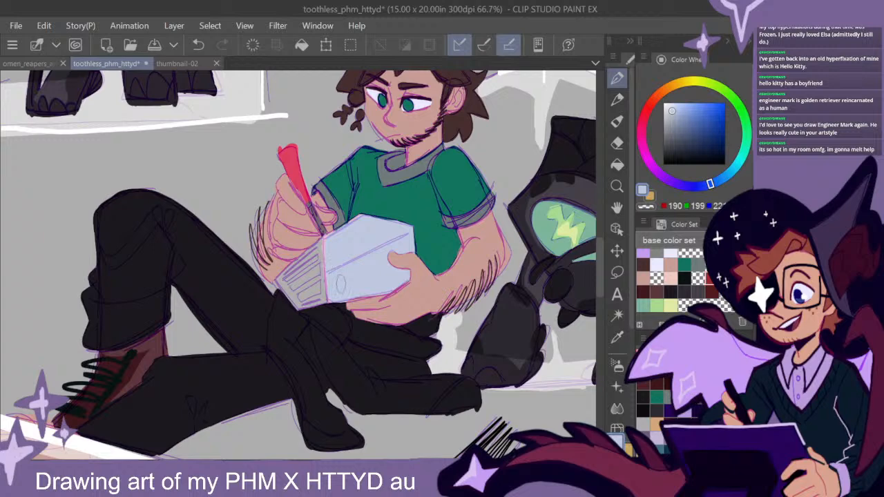
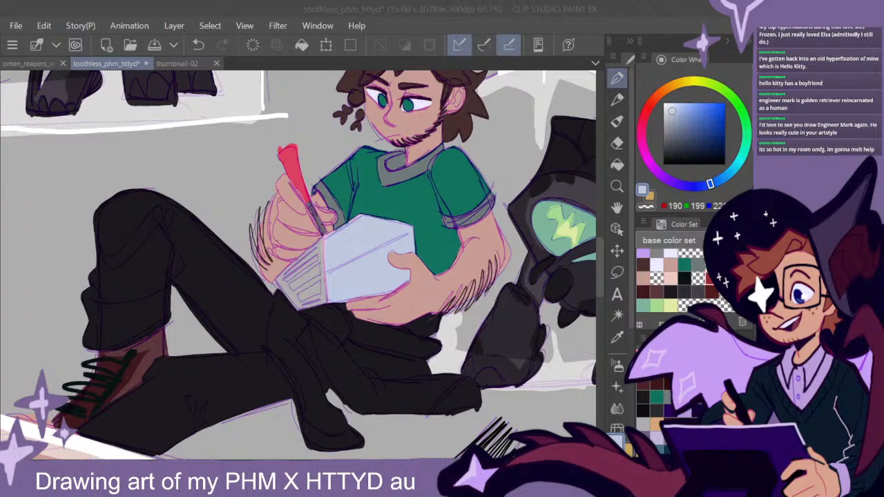
# - Colour the narrow ribbed end of the seated man's notepad in dark slate blue
pyautogui.moveTo(599, 261)
pyautogui.mouseDown()
pyautogui.moveTo(600, 279)
pyautogui.moveTo(598, 254)
pyautogui.moveTo(599, 265)
pyautogui.mouseUp()
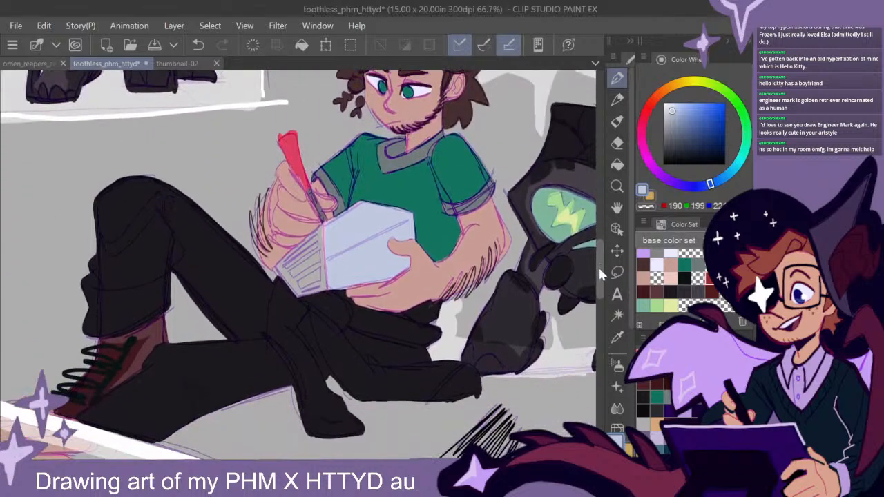
pyautogui.click(678, 141)
pyautogui.click(680, 146)
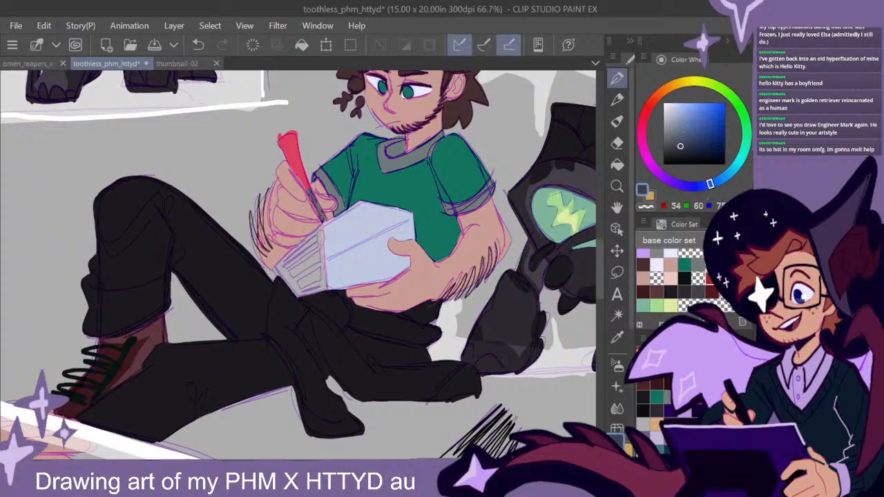
pyautogui.moveTo(322, 230)
pyautogui.mouseDown()
pyautogui.moveTo(324, 289)
pyautogui.moveTo(323, 267)
pyautogui.mouseUp()
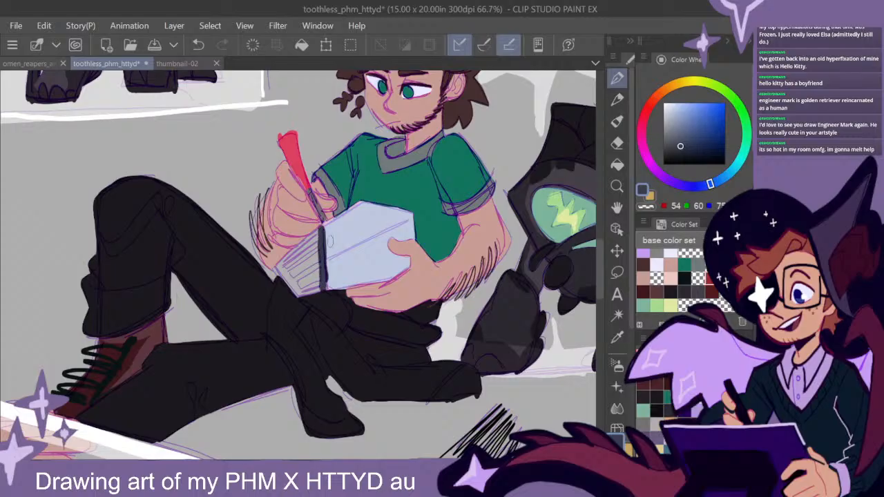
pyautogui.moveTo(321, 226); pyautogui.dragTo(280, 268)
pyautogui.moveTo(280, 268); pyautogui.dragTo(299, 295)
pyautogui.moveTo(285, 269)
pyautogui.mouseDown()
pyautogui.moveTo(300, 292)
pyautogui.moveTo(291, 279)
pyautogui.moveTo(317, 291)
pyautogui.moveTo(304, 291)
pyautogui.moveTo(320, 288)
pyautogui.moveTo(317, 236)
pyautogui.moveTo(293, 260)
pyautogui.mouseUp()
# - Fill the recesses between the ribs of the notepad's dark end with a darker navy
pyautogui.click(685, 151)
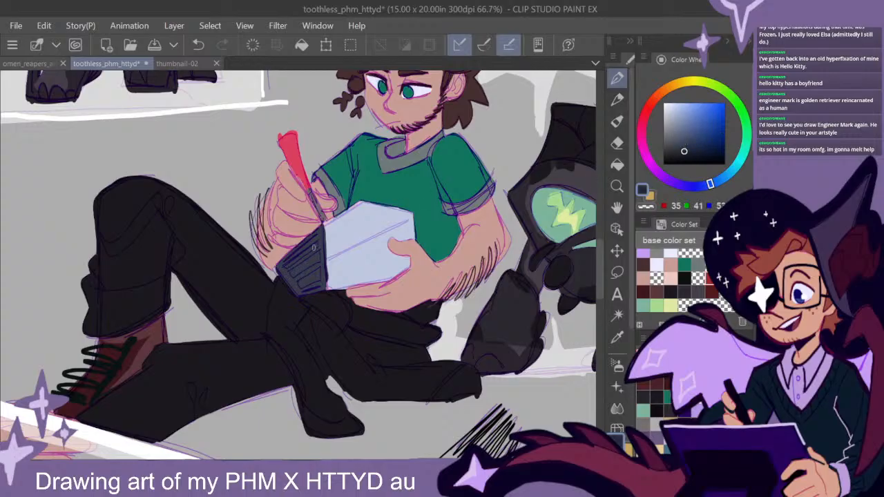
pyautogui.moveTo(318, 245)
pyautogui.mouseDown()
pyautogui.moveTo(287, 268)
pyautogui.moveTo(318, 235)
pyautogui.moveTo(317, 262)
pyautogui.moveTo(291, 274)
pyautogui.moveTo(315, 275)
pyautogui.mouseUp()
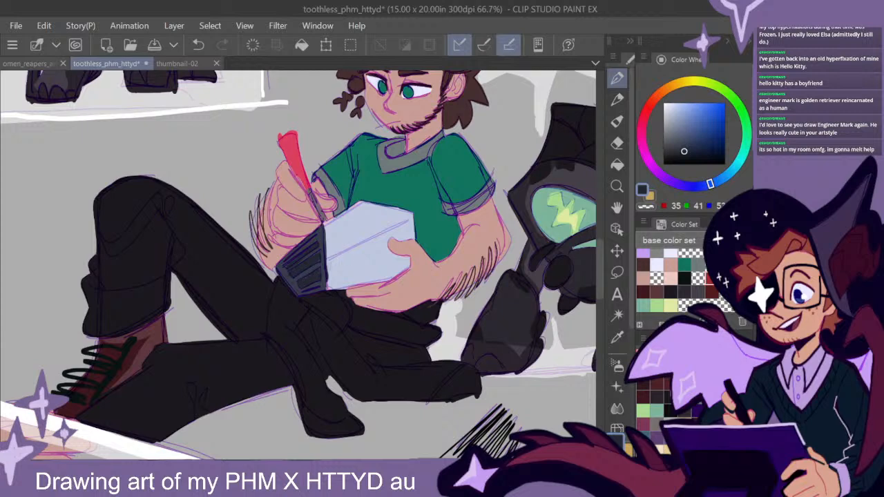
pyautogui.moveTo(317, 235); pyautogui.dragTo(286, 262)
# - Line the ribbed end, outer edges and centre fold of the notepad in near-black navy
pyautogui.click(687, 159)
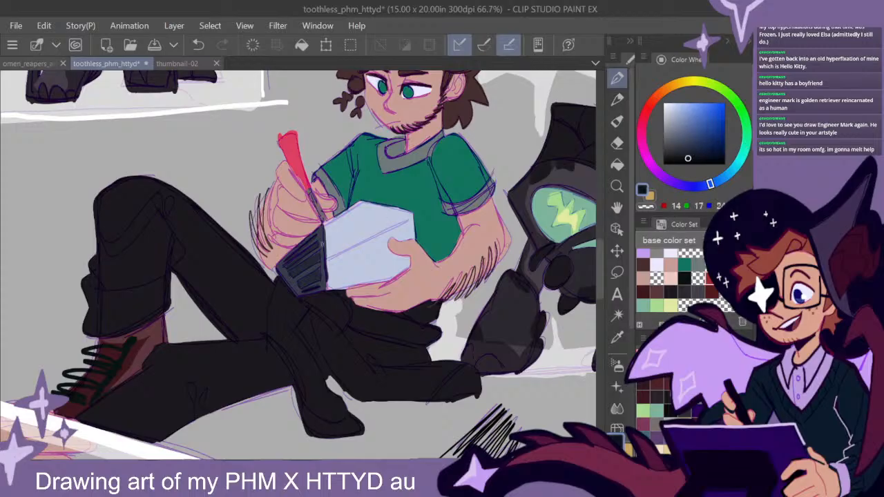
pyautogui.moveTo(315, 246)
pyautogui.mouseDown()
pyautogui.moveTo(290, 265)
pyautogui.moveTo(319, 252)
pyautogui.moveTo(292, 269)
pyautogui.moveTo(319, 255)
pyautogui.moveTo(307, 285)
pyautogui.mouseUp()
pyautogui.moveTo(321, 238)
pyautogui.mouseDown()
pyautogui.moveTo(323, 286)
pyautogui.moveTo(324, 236)
pyautogui.moveTo(303, 253)
pyautogui.moveTo(302, 244)
pyautogui.moveTo(280, 269)
pyautogui.mouseUp()
pyautogui.moveTo(280, 269); pyautogui.dragTo(300, 298)
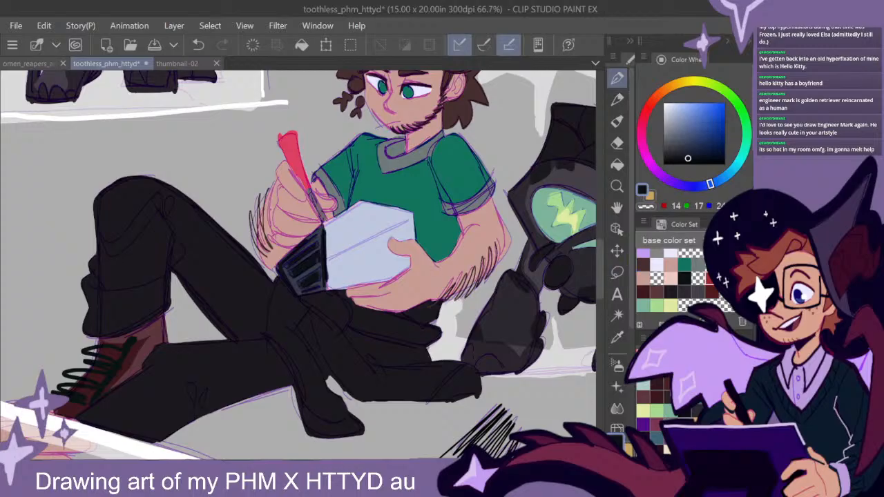
pyautogui.moveTo(324, 261)
pyautogui.mouseDown()
pyautogui.moveTo(413, 212)
pyautogui.moveTo(360, 200)
pyautogui.moveTo(322, 227)
pyautogui.moveTo(366, 202)
pyautogui.moveTo(417, 242)
pyautogui.mouseUp()
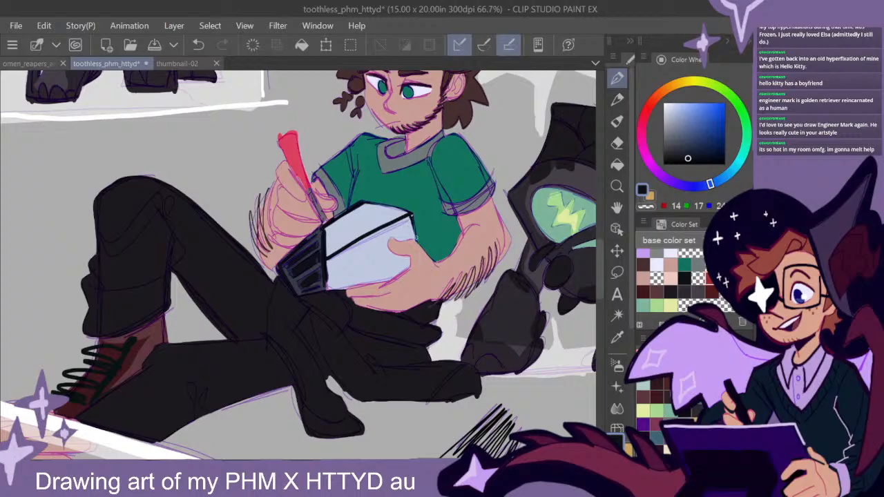
pyautogui.moveTo(404, 272)
pyautogui.mouseDown()
pyautogui.moveTo(329, 285)
pyautogui.moveTo(390, 278)
pyautogui.mouseUp()
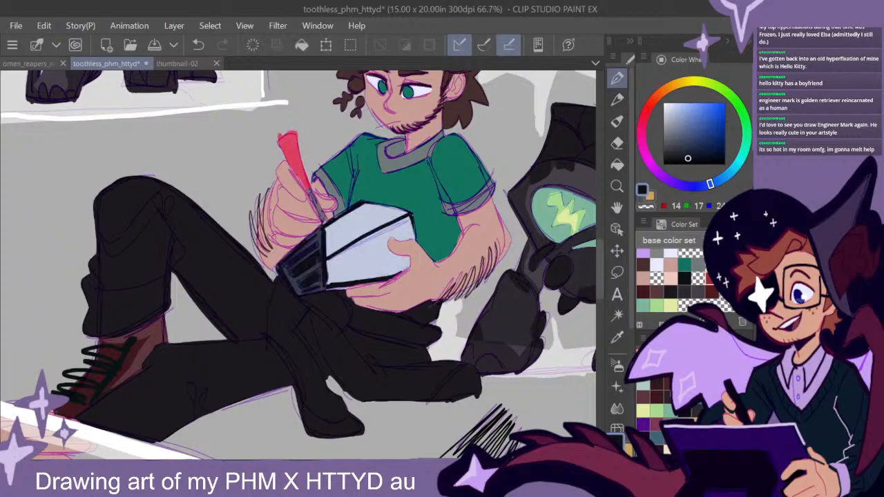
# - Scribble faded green over the notepad's pale face to mix a muted teal, sample that tint and undo the scribbles
pyautogui.click(684, 265)
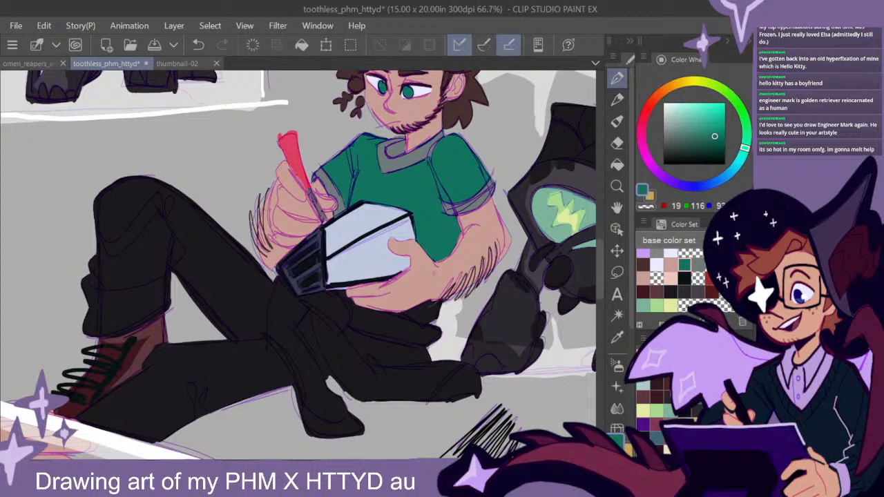
pyautogui.moveTo(347, 262)
pyautogui.mouseDown()
pyautogui.moveTo(373, 207)
pyautogui.moveTo(402, 228)
pyautogui.moveTo(377, 269)
pyautogui.mouseUp()
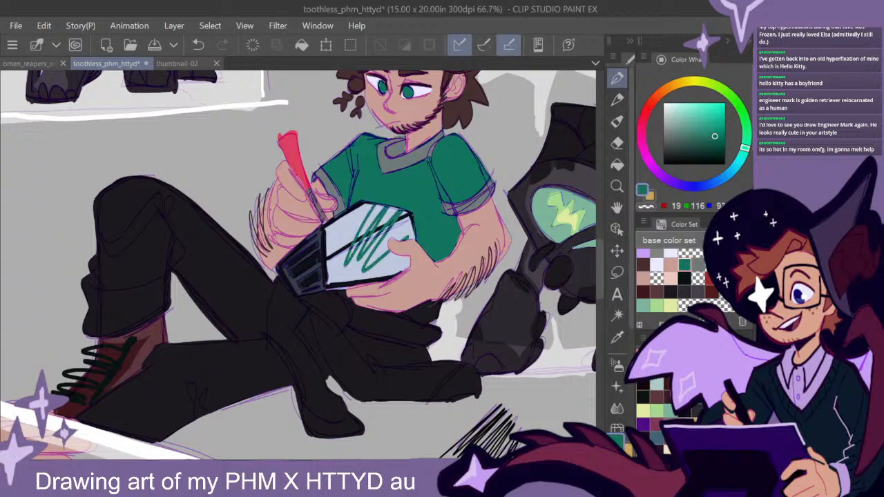
pyautogui.click(815, 76)
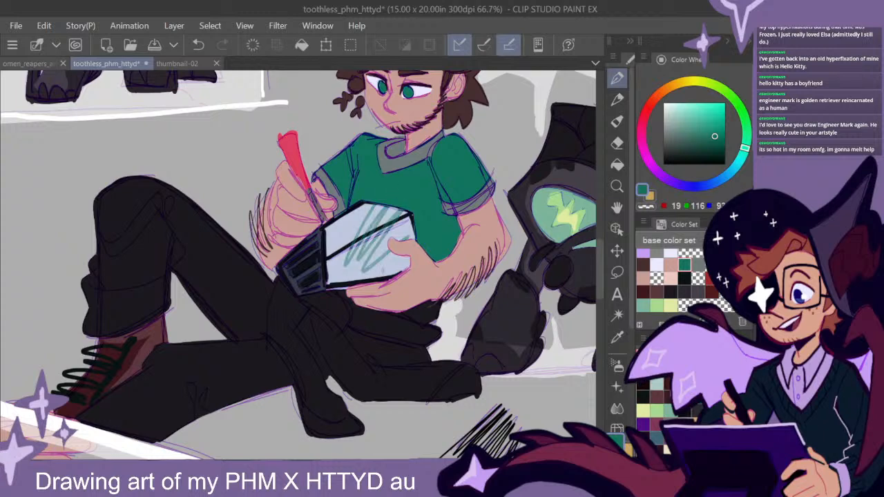
pyautogui.keyDown('alt'); pyautogui.click(367, 269); pyautogui.keyUp('alt')
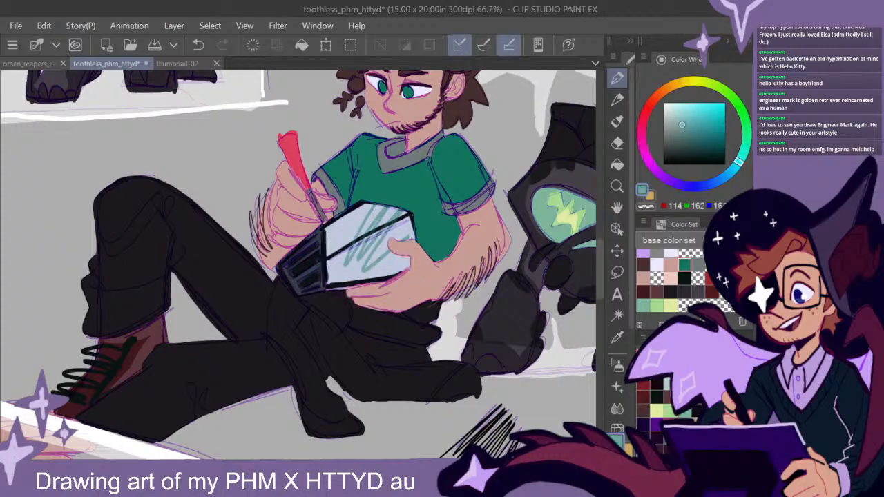
pyautogui.moveTo(348, 262); pyautogui.dragTo(403, 211)
pyautogui.hotkey('ctrl', 'z')
pyautogui.hotkey('ctrl', 'z')
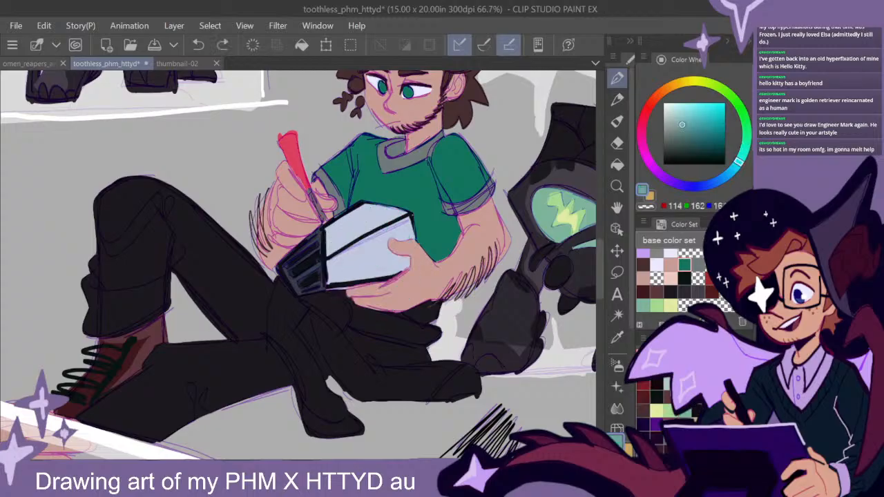
# - Paint muted teal panels inside both pale faces of the notepad, leaving a pale border around them
pyautogui.moveTo(345, 221)
pyautogui.mouseDown()
pyautogui.moveTo(339, 240)
pyautogui.moveTo(352, 224)
pyautogui.moveTo(390, 216)
pyautogui.moveTo(345, 219)
pyautogui.moveTo(361, 227)
pyautogui.moveTo(398, 213)
pyautogui.mouseUp()
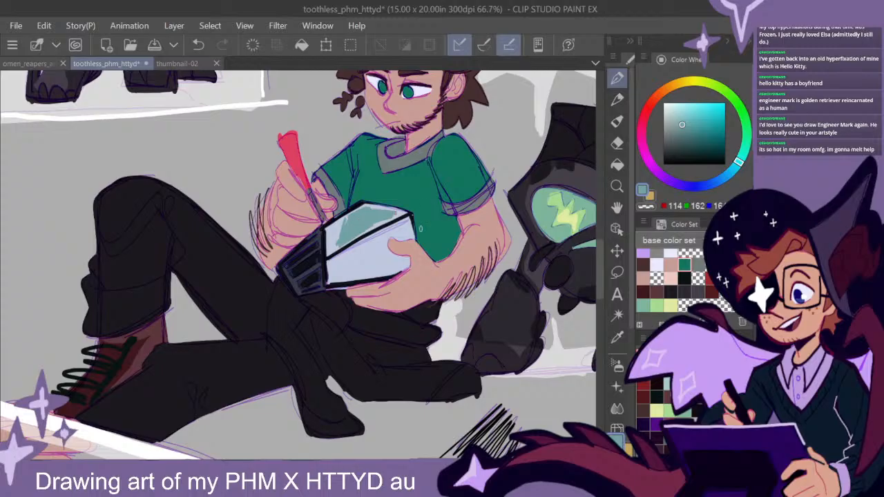
pyautogui.moveTo(404, 262)
pyautogui.mouseDown()
pyautogui.moveTo(380, 242)
pyautogui.moveTo(349, 259)
pyautogui.moveTo(399, 271)
pyautogui.mouseUp()
pyautogui.moveTo(391, 257)
pyautogui.mouseDown()
pyautogui.moveTo(352, 268)
pyautogui.moveTo(384, 260)
pyautogui.moveTo(352, 260)
pyautogui.moveTo(359, 267)
pyautogui.moveTo(395, 264)
pyautogui.mouseUp()
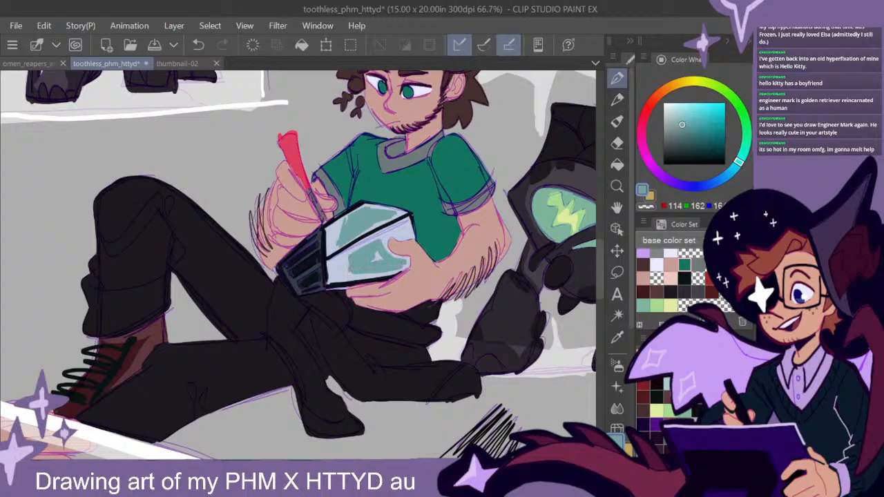
pyautogui.moveTo(407, 229)
pyautogui.mouseDown()
pyautogui.moveTo(353, 255)
pyautogui.moveTo(344, 275)
pyautogui.mouseUp()
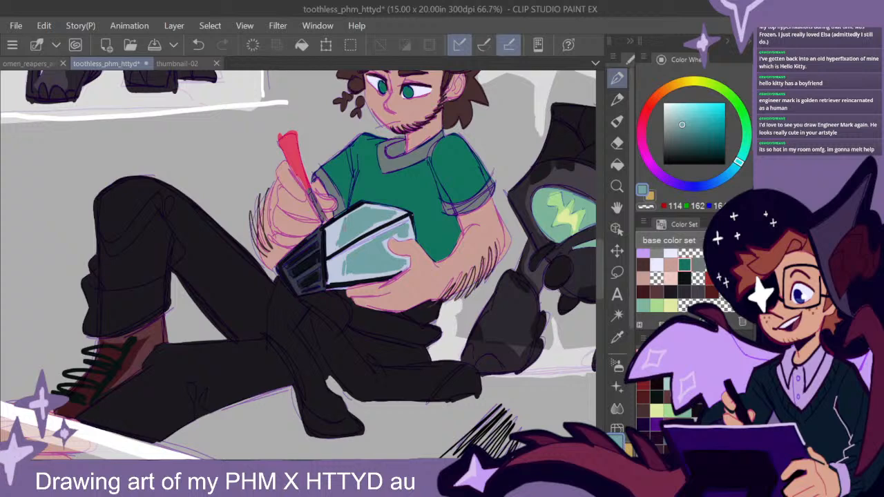
# - Paint muted purple-grey inside the near edge of the large dome beside the kneeling man
pyautogui.moveTo(600, 270)
pyautogui.mouseDown()
pyautogui.moveTo(600, 252)
pyautogui.moveTo(600, 263)
pyautogui.mouseUp()
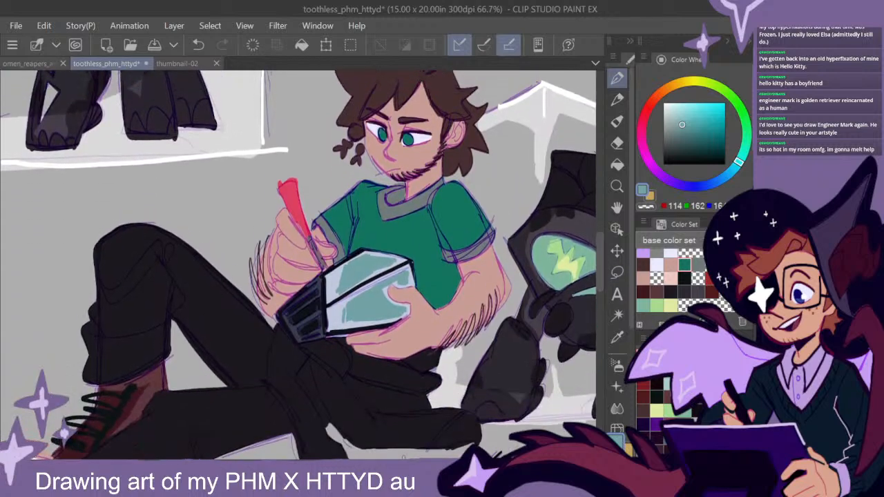
pyautogui.moveTo(304, 463); pyautogui.dragTo(311, 463)
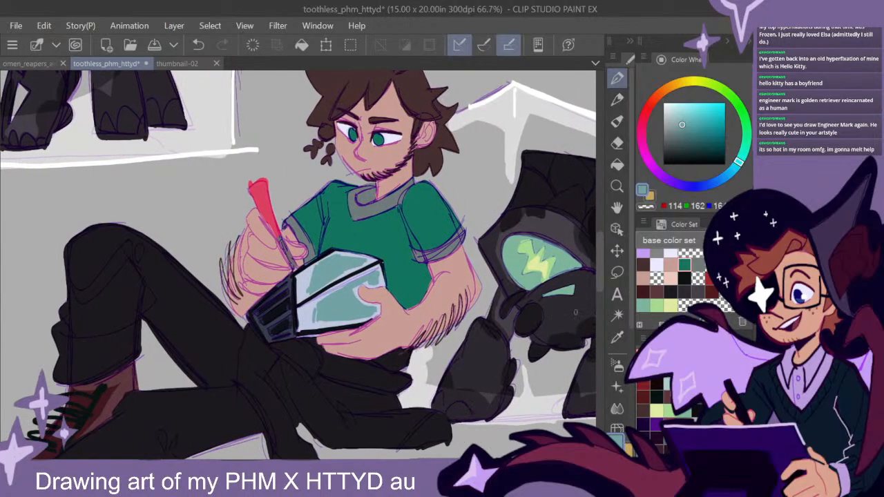
pyautogui.scroll(-3, 456, 351)
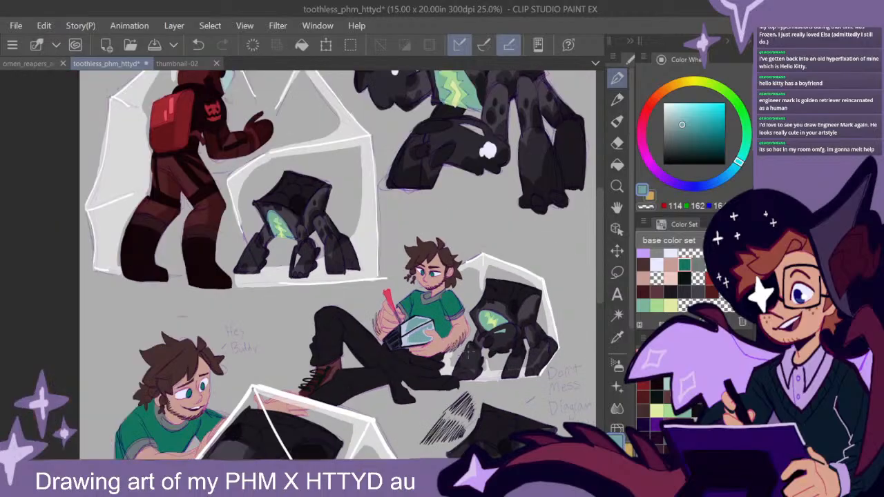
pyautogui.moveTo(534, 396); pyautogui.dragTo(496, 313)
pyautogui.moveTo(427, 411); pyautogui.dragTo(566, 358)
pyautogui.scroll(1, 334, 239)
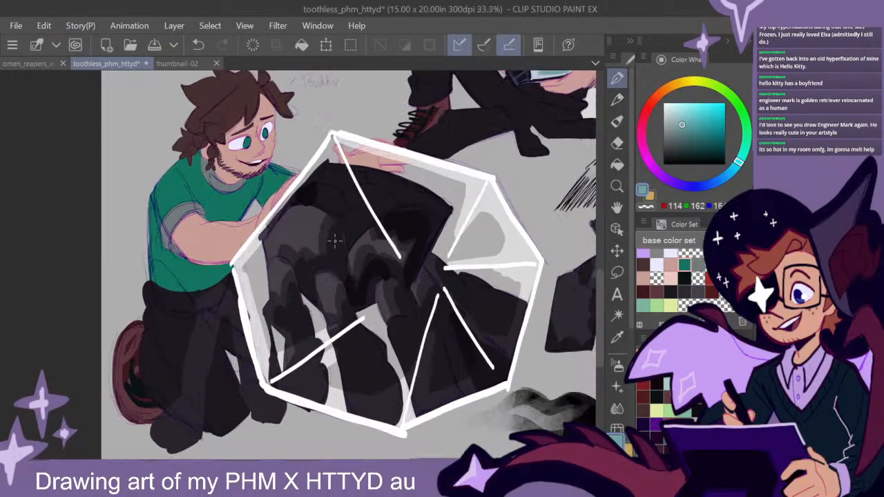
pyautogui.scroll(1, 349, 250)
pyautogui.moveTo(329, 257); pyautogui.dragTo(435, 296)
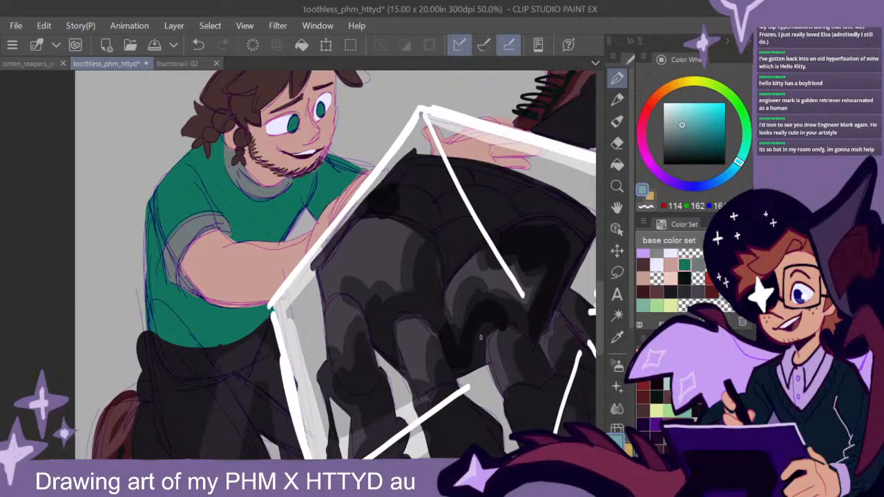
pyautogui.moveTo(481, 330); pyautogui.dragTo(427, 219)
pyautogui.keyDown('alt'); pyautogui.click(258, 322); pyautogui.keyUp('alt')
pyautogui.click(676, 138)
pyautogui.moveTo(257, 209)
pyautogui.mouseDown()
pyautogui.moveTo(282, 247)
pyautogui.moveTo(287, 291)
pyautogui.moveTo(279, 300)
pyautogui.moveTo(260, 222)
pyautogui.moveTo(293, 349)
pyautogui.moveTo(285, 276)
pyautogui.moveTo(296, 308)
pyautogui.mouseUp()
pyautogui.moveTo(315, 340)
pyautogui.mouseDown()
pyautogui.moveTo(309, 298)
pyautogui.moveTo(317, 346)
pyautogui.mouseUp()
# - Fill the page's upper-left corner outside the red-suited figure's dome with dark purple
pyautogui.scroll(-1, 455, 359)
pyautogui.scroll(-1, 462, 359)
pyautogui.moveTo(521, 331); pyautogui.dragTo(416, 348)
pyautogui.scroll(-2, 465, 350)
pyautogui.moveTo(498, 312); pyautogui.dragTo(469, 344)
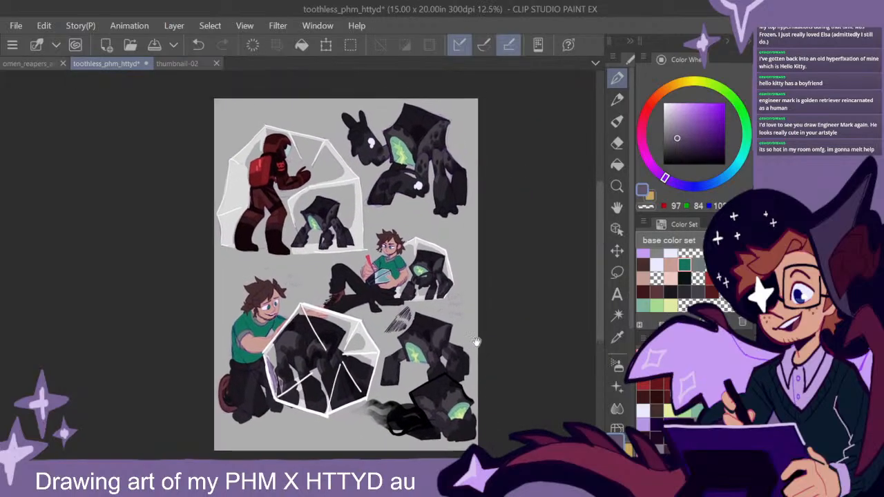
pyautogui.moveTo(377, 319); pyautogui.dragTo(423, 329)
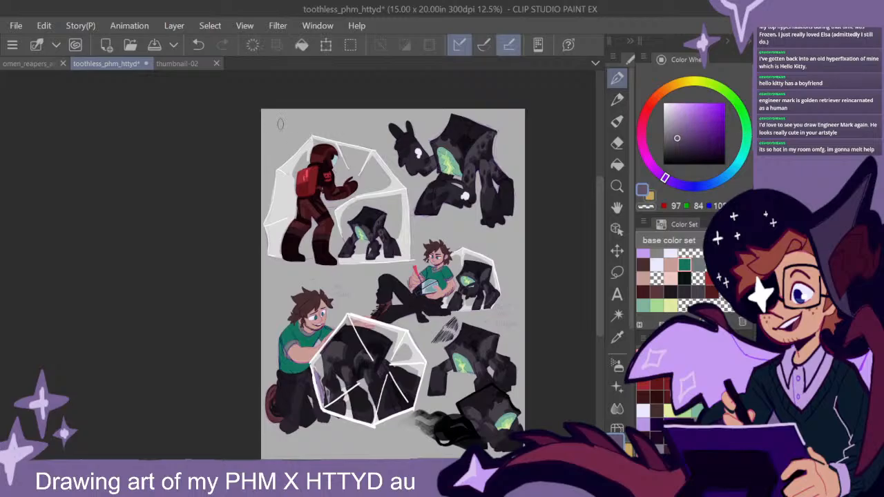
pyautogui.moveTo(262, 124)
pyautogui.mouseDown()
pyautogui.moveTo(277, 100)
pyautogui.moveTo(241, 147)
pyautogui.moveTo(311, 115)
pyautogui.moveTo(265, 162)
pyautogui.moveTo(320, 112)
pyautogui.moveTo(353, 126)
pyautogui.moveTo(390, 116)
pyautogui.moveTo(335, 107)
pyautogui.moveTo(390, 110)
pyautogui.mouseUp()
pyautogui.click(674, 152)
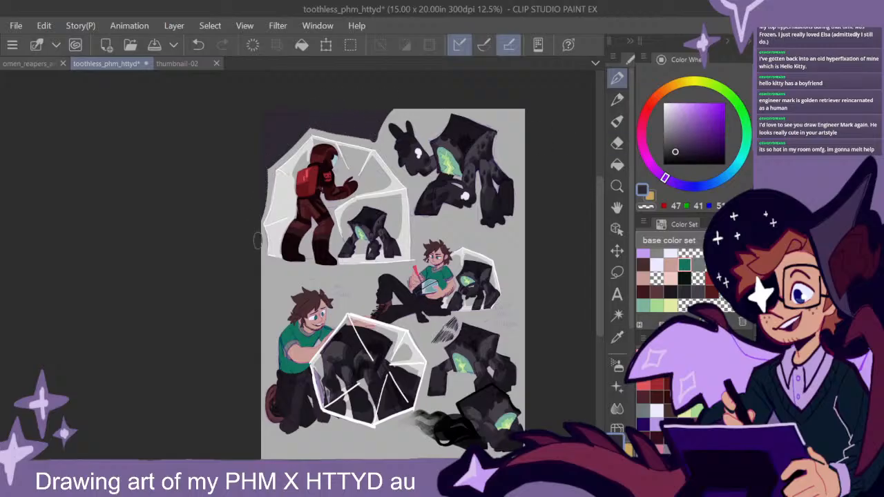
# - Layer near-black purple and pure black over the dark corner above the red-suited figure's dome
pyautogui.click(678, 158)
pyautogui.moveTo(372, 127)
pyautogui.mouseDown()
pyautogui.moveTo(301, 112)
pyautogui.moveTo(377, 115)
pyautogui.moveTo(311, 111)
pyautogui.moveTo(257, 161)
pyautogui.moveTo(271, 103)
pyautogui.mouseUp()
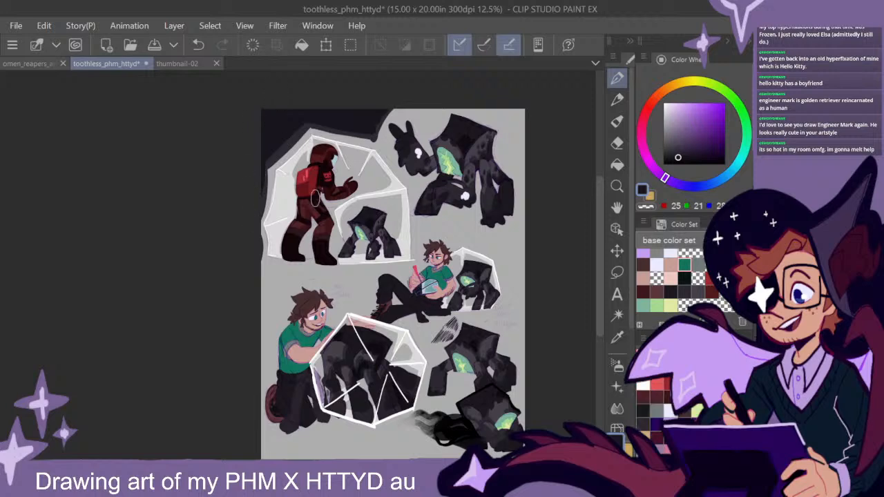
pyautogui.click(663, 165)
pyautogui.moveTo(372, 116)
pyautogui.mouseDown()
pyautogui.moveTo(300, 103)
pyautogui.moveTo(255, 155)
pyautogui.moveTo(275, 98)
pyautogui.mouseUp()
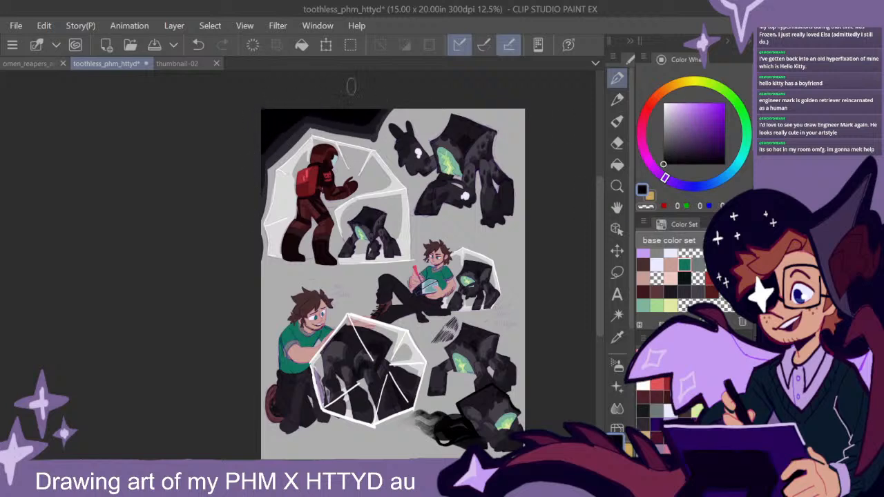
# - Dab pale lavender-white markings on the front limbs of the small creature inside the red-suited figure's dome
pyautogui.scroll(3, 504, 261)
pyautogui.moveTo(412, 174); pyautogui.dragTo(576, 209)
pyautogui.keyDown('alt'); pyautogui.click(569, 129); pyautogui.keyUp('alt')
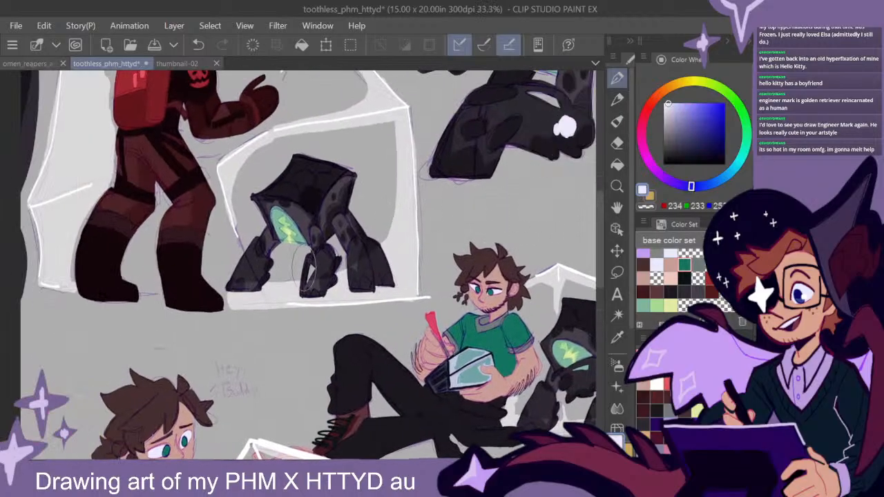
pyautogui.moveTo(326, 263); pyautogui.dragTo(324, 267)
pyautogui.moveTo(326, 265); pyautogui.dragTo(323, 266)
pyautogui.moveTo(255, 262); pyautogui.dragTo(255, 260)
# - Add pale lavender-white markings to the limbs of the remaining creatures lower on the page
pyautogui.moveTo(495, 371); pyautogui.dragTo(403, 132)
pyautogui.moveTo(436, 356); pyautogui.dragTo(474, 260)
pyautogui.moveTo(589, 305)
pyautogui.mouseDown()
pyautogui.moveTo(471, 281)
pyautogui.moveTo(437, 283)
pyautogui.mouseUp()
pyautogui.moveTo(298, 254)
pyautogui.mouseDown()
pyautogui.moveTo(297, 268)
pyautogui.moveTo(299, 260)
pyautogui.mouseUp()
pyautogui.moveTo(469, 357); pyautogui.dragTo(419, 221)
pyautogui.moveTo(454, 283)
pyautogui.mouseDown()
pyautogui.moveTo(440, 282)
pyautogui.moveTo(459, 280)
pyautogui.moveTo(442, 284)
pyautogui.moveTo(463, 290)
pyautogui.moveTo(446, 295)
pyautogui.moveTo(442, 288)
pyautogui.moveTo(465, 303)
pyautogui.mouseUp()
pyautogui.moveTo(476, 228)
pyautogui.mouseDown()
pyautogui.moveTo(531, 255)
pyautogui.moveTo(580, 343)
pyautogui.mouseUp()
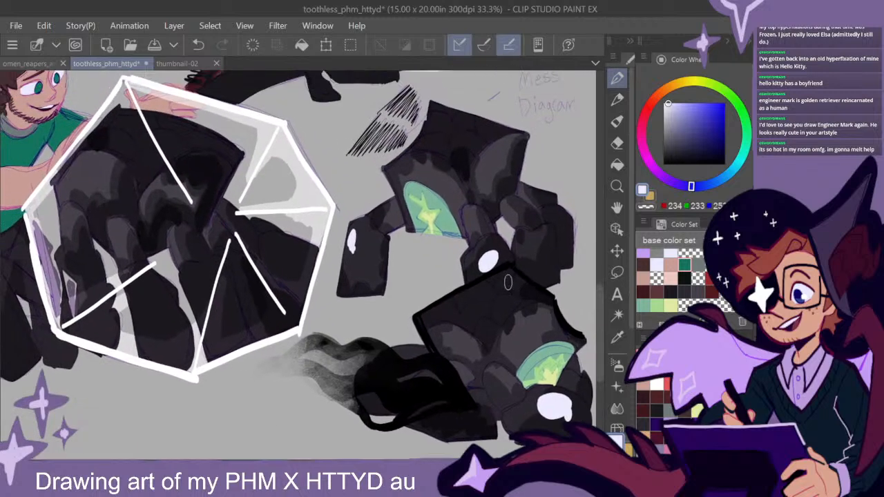
# - Outline the right side of the upper-right creature's body in thick black, down to its rearmost leg
pyautogui.moveTo(514, 173); pyautogui.dragTo(437, 398)
pyautogui.moveTo(412, 157)
pyautogui.mouseDown()
pyautogui.moveTo(431, 178)
pyautogui.moveTo(515, 420)
pyautogui.mouseUp()
pyautogui.keyDown('alt'); pyautogui.click(533, 316); pyautogui.keyUp('alt')
pyautogui.keyDown('alt'); pyautogui.click(533, 316); pyautogui.keyUp('alt')
pyautogui.moveTo(533, 316); pyautogui.dragTo(468, 385)
pyautogui.moveTo(490, 174); pyautogui.dragTo(489, 185)
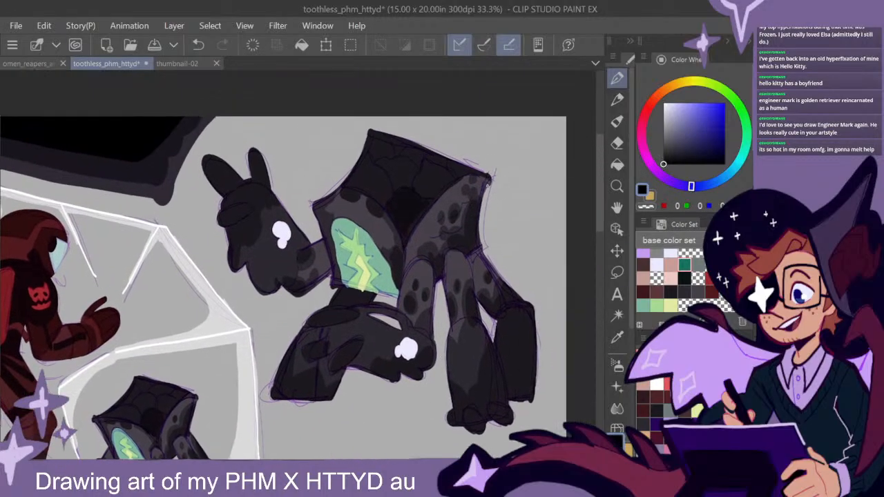
pyautogui.moveTo(490, 178)
pyautogui.mouseDown()
pyautogui.moveTo(479, 228)
pyautogui.moveTo(500, 273)
pyautogui.mouseUp()
pyautogui.moveTo(482, 216); pyautogui.dragTo(498, 273)
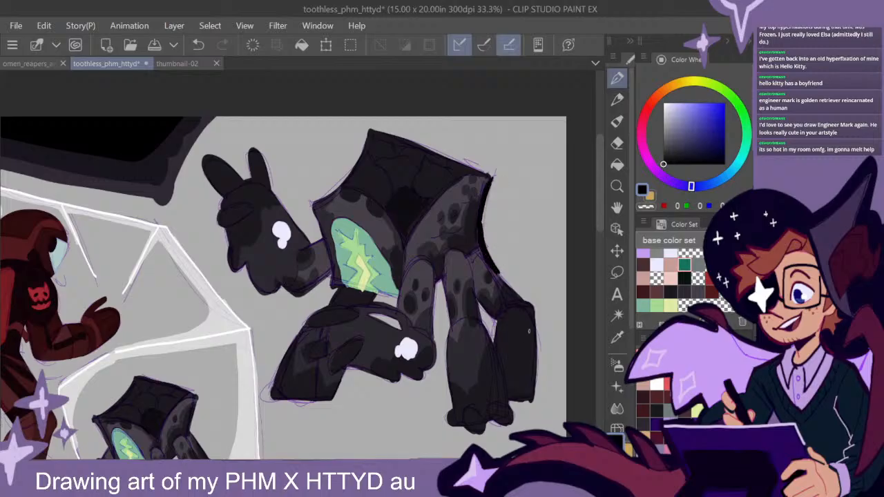
# - Outline the upper-right creature's rearmost leg and the arch where its legs join the body in black
pyautogui.moveTo(538, 330); pyautogui.dragTo(481, 261)
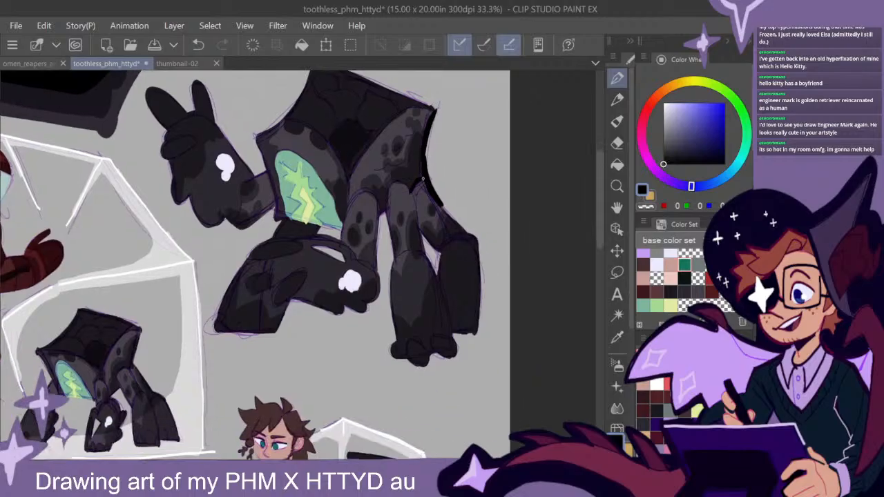
pyautogui.moveTo(412, 198)
pyautogui.mouseDown()
pyautogui.moveTo(391, 186)
pyautogui.moveTo(386, 216)
pyautogui.moveTo(378, 202)
pyautogui.mouseUp()
pyautogui.moveTo(431, 194)
pyautogui.mouseDown()
pyautogui.moveTo(476, 233)
pyautogui.moveTo(479, 321)
pyautogui.mouseUp()
pyautogui.moveTo(479, 237)
pyautogui.mouseDown()
pyautogui.moveTo(480, 310)
pyautogui.moveTo(460, 238)
pyautogui.moveTo(442, 275)
pyautogui.moveTo(451, 243)
pyautogui.moveTo(422, 234)
pyautogui.mouseUp()
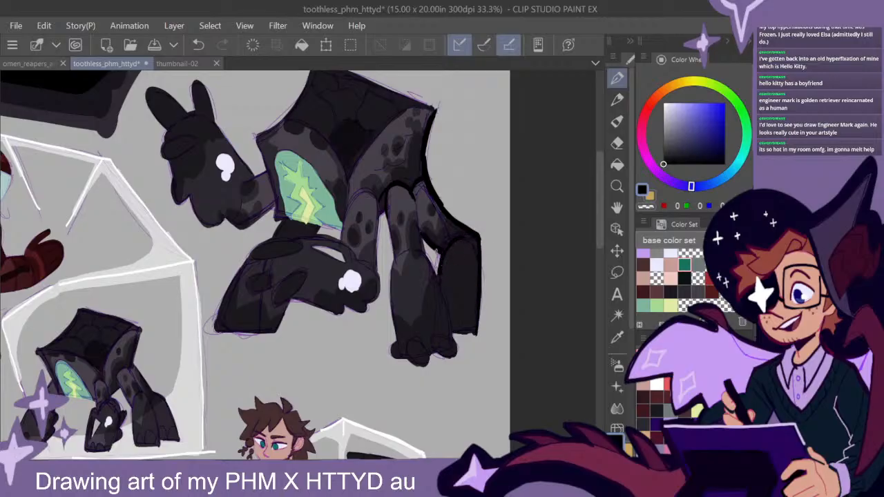
# - Outline the upper-right creature's middle leg and its clawed foot in thick black
pyautogui.moveTo(416, 203); pyautogui.dragTo(421, 248)
pyautogui.moveTo(388, 205); pyautogui.dragTo(391, 265)
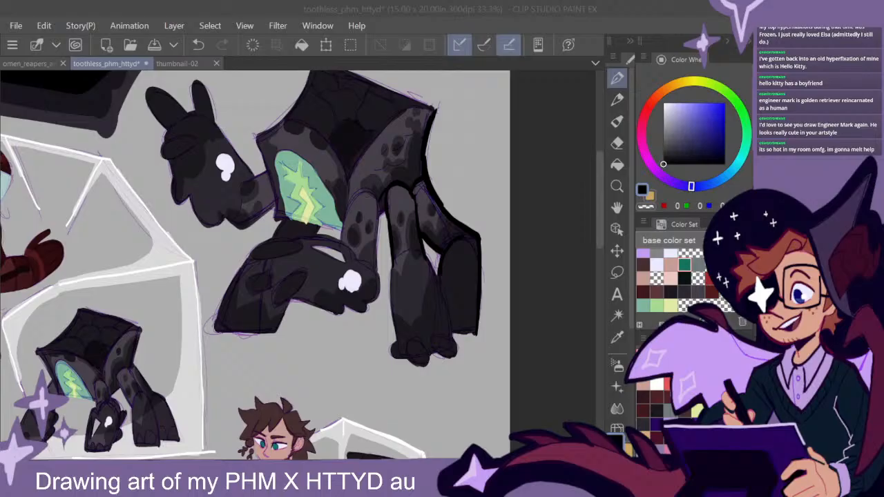
pyautogui.moveTo(424, 260); pyautogui.dragTo(453, 330)
pyautogui.moveTo(422, 263); pyautogui.dragTo(440, 296)
pyautogui.moveTo(450, 339)
pyautogui.mouseDown()
pyautogui.moveTo(447, 359)
pyautogui.moveTo(435, 357)
pyautogui.moveTo(457, 352)
pyautogui.moveTo(409, 366)
pyautogui.moveTo(395, 359)
pyautogui.moveTo(384, 216)
pyautogui.mouseUp()
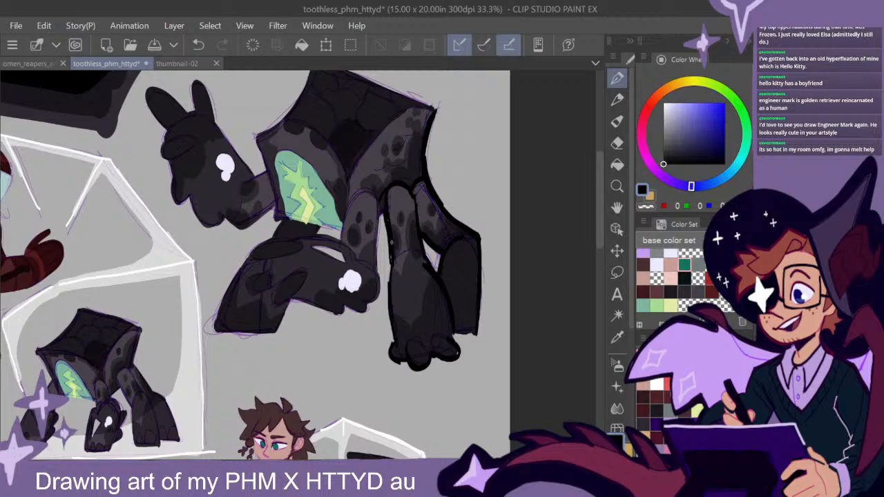
# - Outline the upper-right creature's lowered front hand and its clawed fingers in thick black
pyautogui.moveTo(408, 297); pyautogui.dragTo(500, 301)
pyautogui.moveTo(471, 208); pyautogui.dragTo(461, 309)
pyautogui.moveTo(470, 302); pyautogui.dragTo(473, 210)
pyautogui.moveTo(471, 217)
pyautogui.mouseDown()
pyautogui.moveTo(469, 283)
pyautogui.moveTo(538, 278)
pyautogui.mouseUp()
pyautogui.moveTo(487, 297); pyautogui.dragTo(411, 288)
pyautogui.moveTo(429, 297); pyautogui.dragTo(457, 308)
pyautogui.moveTo(489, 267); pyautogui.dragTo(468, 276)
pyautogui.moveTo(444, 241)
pyautogui.mouseDown()
pyautogui.moveTo(351, 241)
pyautogui.moveTo(368, 292)
pyautogui.moveTo(347, 290)
pyautogui.moveTo(351, 275)
pyautogui.moveTo(373, 301)
pyautogui.moveTo(399, 276)
pyautogui.mouseUp()
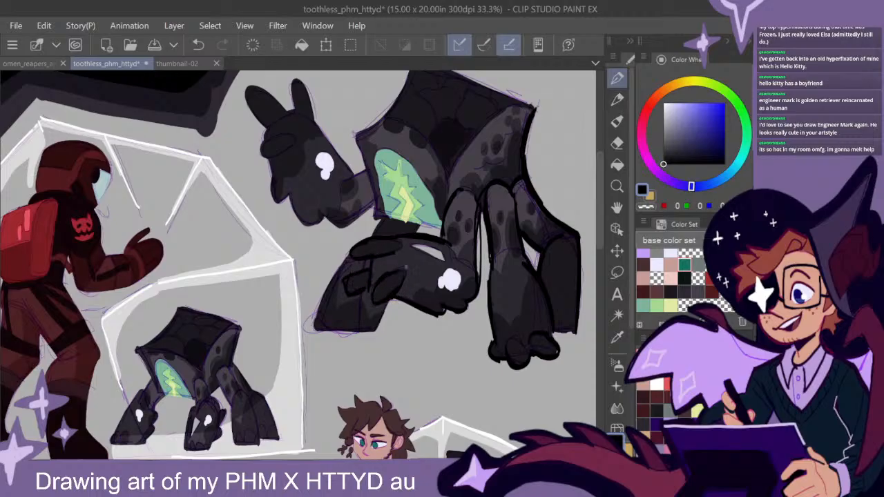
# - Outline the upper-right creature's front forearm in black, from the underside of its body down to the flat base
pyautogui.moveTo(420, 224); pyautogui.dragTo(373, 220)
pyautogui.moveTo(344, 267)
pyautogui.mouseDown()
pyautogui.moveTo(315, 327)
pyautogui.moveTo(328, 286)
pyautogui.mouseUp()
pyautogui.moveTo(378, 331); pyautogui.dragTo(315, 327)
pyautogui.moveTo(378, 330); pyautogui.dragTo(331, 326)
pyautogui.moveTo(390, 304); pyautogui.dragTo(378, 330)
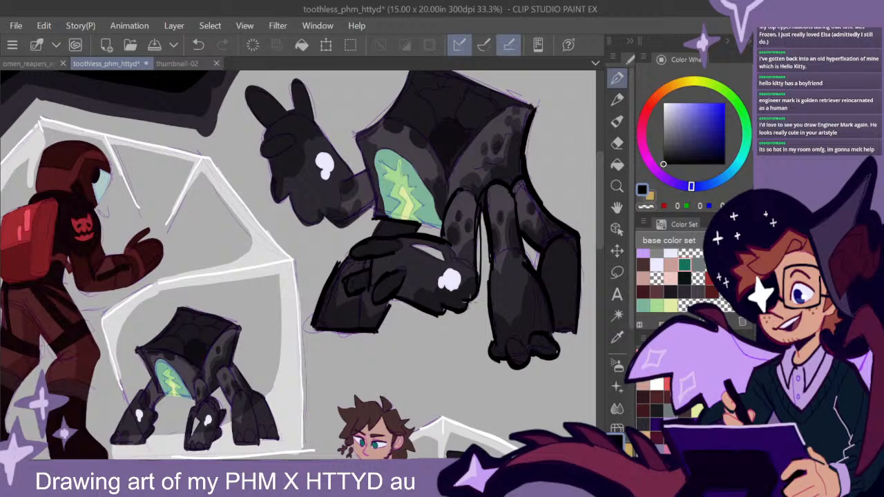
# - Outline the front ridge and left side of the upper-right creature's body in black, around the green glowing opening
pyautogui.moveTo(542, 241)
pyautogui.mouseDown()
pyautogui.moveTo(505, 241)
pyautogui.moveTo(479, 297)
pyautogui.moveTo(483, 308)
pyautogui.moveTo(466, 223)
pyautogui.moveTo(481, 334)
pyautogui.mouseUp()
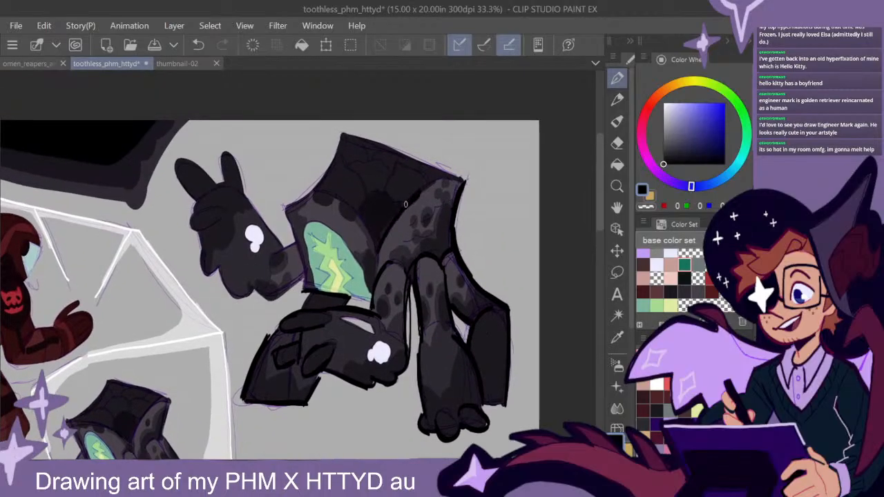
pyautogui.moveTo(326, 192); pyautogui.dragTo(375, 249)
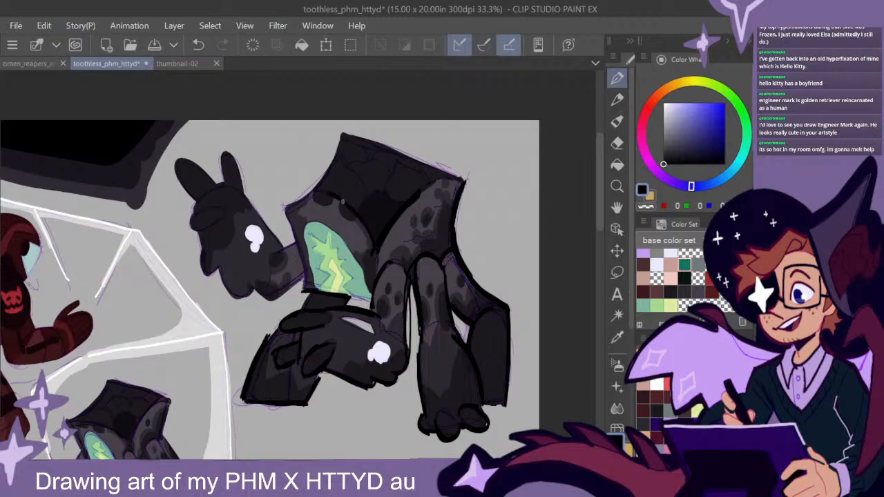
pyautogui.moveTo(337, 157); pyautogui.dragTo(285, 208)
pyautogui.moveTo(319, 185)
pyautogui.mouseDown()
pyautogui.moveTo(282, 209)
pyautogui.moveTo(304, 290)
pyautogui.mouseUp()
pyautogui.moveTo(281, 207)
pyautogui.mouseDown()
pyautogui.moveTo(301, 275)
pyautogui.moveTo(290, 232)
pyautogui.mouseUp()
# - Outline the upper-right creature's raised two-fingered hand in black and hatch a shadow at the base of its rearmost leg
pyautogui.moveTo(367, 277)
pyautogui.mouseDown()
pyautogui.moveTo(343, 242)
pyautogui.moveTo(308, 223)
pyautogui.moveTo(306, 276)
pyautogui.moveTo(224, 154)
pyautogui.mouseUp()
pyautogui.moveTo(223, 185)
pyautogui.mouseDown()
pyautogui.moveTo(231, 152)
pyautogui.moveTo(242, 186)
pyautogui.moveTo(174, 163)
pyautogui.moveTo(192, 198)
pyautogui.moveTo(210, 197)
pyautogui.moveTo(193, 210)
pyautogui.moveTo(222, 197)
pyautogui.moveTo(187, 217)
pyautogui.moveTo(209, 227)
pyautogui.moveTo(202, 243)
pyautogui.moveTo(207, 277)
pyautogui.moveTo(228, 293)
pyautogui.moveTo(277, 299)
pyautogui.mouseUp()
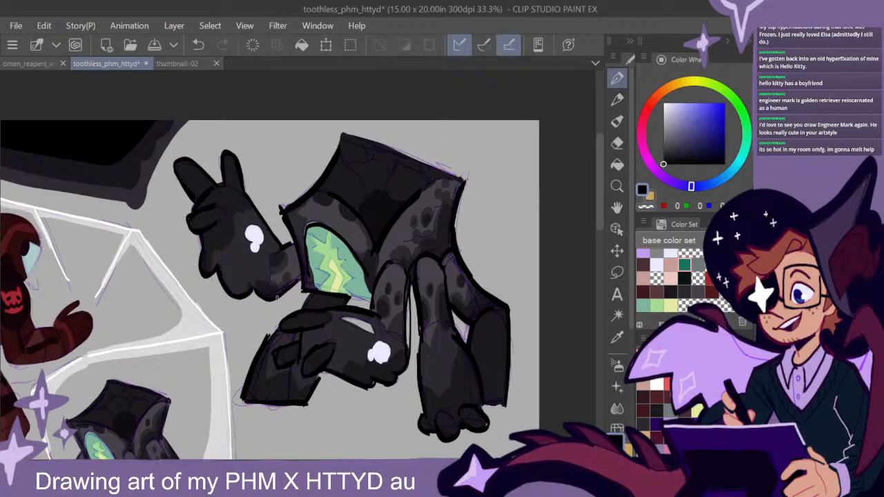
pyautogui.moveTo(463, 182)
pyautogui.mouseDown()
pyautogui.moveTo(368, 143)
pyautogui.moveTo(458, 176)
pyautogui.mouseUp()
pyautogui.scroll(-1, 470, 331)
pyautogui.moveTo(500, 379)
pyautogui.mouseDown()
pyautogui.moveTo(497, 355)
pyautogui.moveTo(456, 332)
pyautogui.moveTo(499, 276)
pyautogui.moveTo(484, 281)
pyautogui.moveTo(492, 268)
pyautogui.mouseUp()
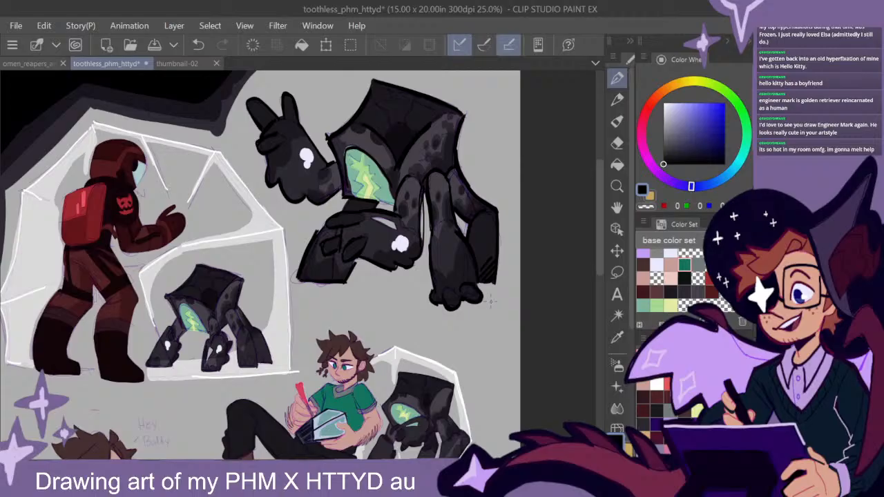
# - Outline the red spacesuit figure's helmet and visor in thick black
pyautogui.moveTo(409, 245); pyautogui.dragTo(464, 292)
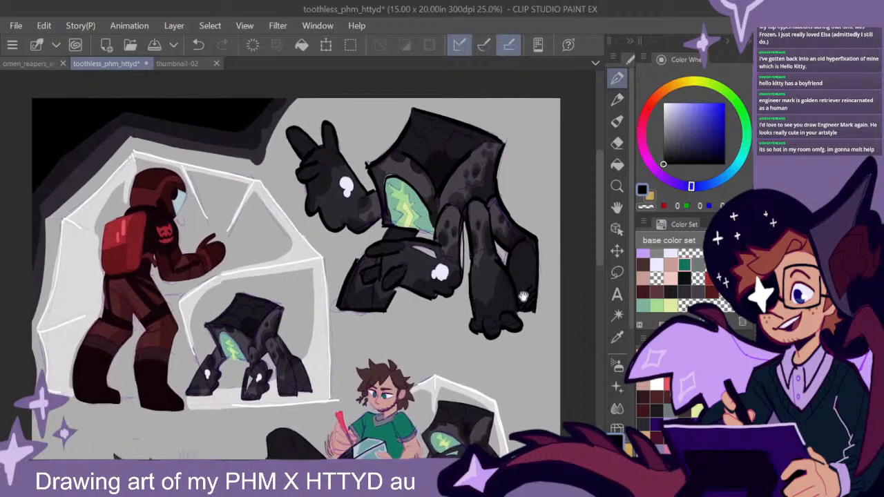
pyautogui.moveTo(407, 332); pyautogui.dragTo(438, 314)
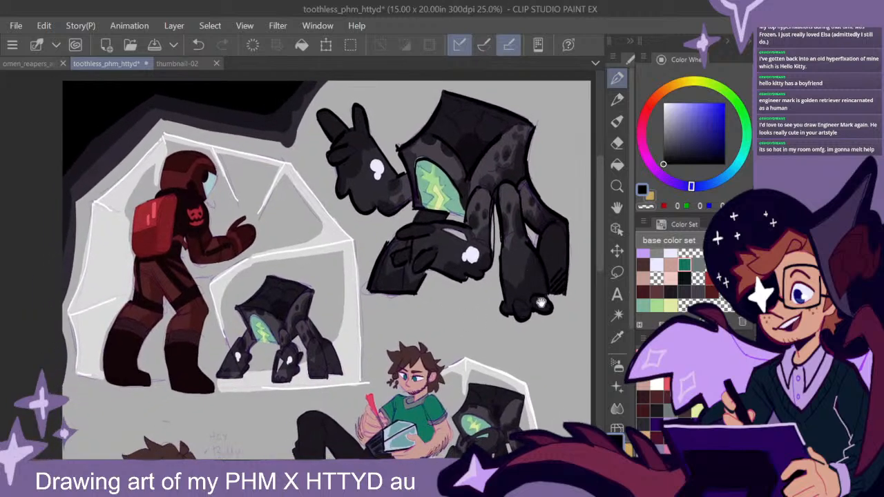
pyautogui.moveTo(364, 305); pyautogui.dragTo(405, 290)
pyautogui.moveTo(310, 224); pyautogui.dragTo(401, 254)
pyautogui.scroll(1, 361, 223)
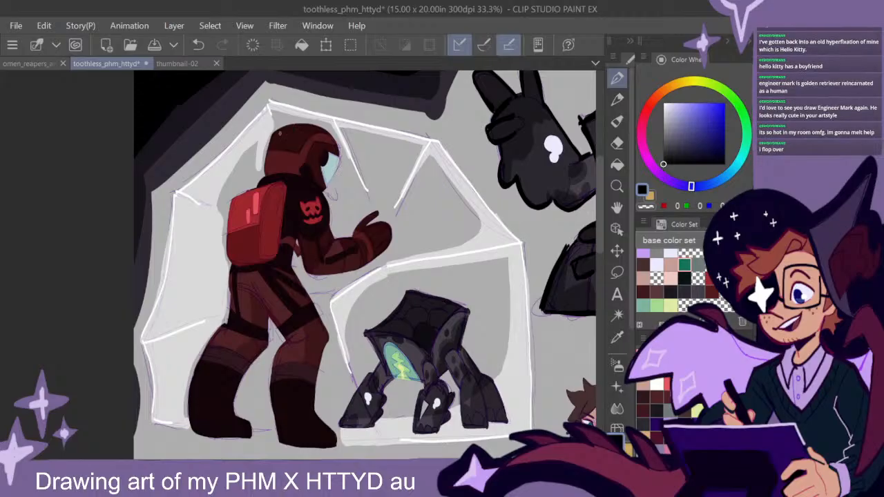
pyautogui.moveTo(293, 124)
pyautogui.mouseDown()
pyautogui.moveTo(271, 132)
pyautogui.moveTo(262, 176)
pyautogui.mouseUp()
pyautogui.moveTo(270, 134); pyautogui.dragTo(261, 179)
pyautogui.moveTo(290, 124)
pyautogui.mouseDown()
pyautogui.moveTo(333, 140)
pyautogui.moveTo(340, 176)
pyautogui.moveTo(323, 192)
pyautogui.mouseUp()
pyautogui.moveTo(342, 156); pyautogui.dragTo(330, 186)
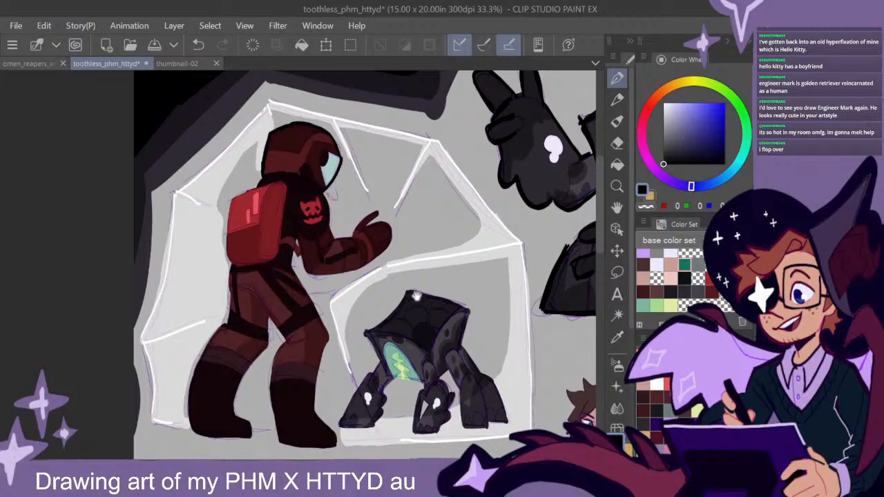
# - Outline the spacesuit figure's shoulder, outstretched arm and gloved hand in black
pyautogui.moveTo(414, 295); pyautogui.dragTo(396, 271)
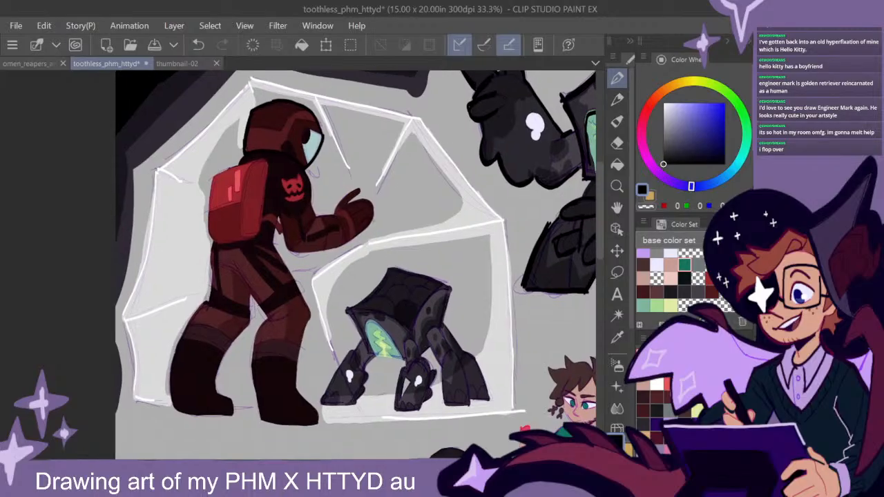
pyautogui.moveTo(359, 198)
pyautogui.mouseDown()
pyautogui.moveTo(372, 220)
pyautogui.moveTo(345, 243)
pyautogui.moveTo(300, 253)
pyautogui.moveTo(280, 215)
pyautogui.mouseUp()
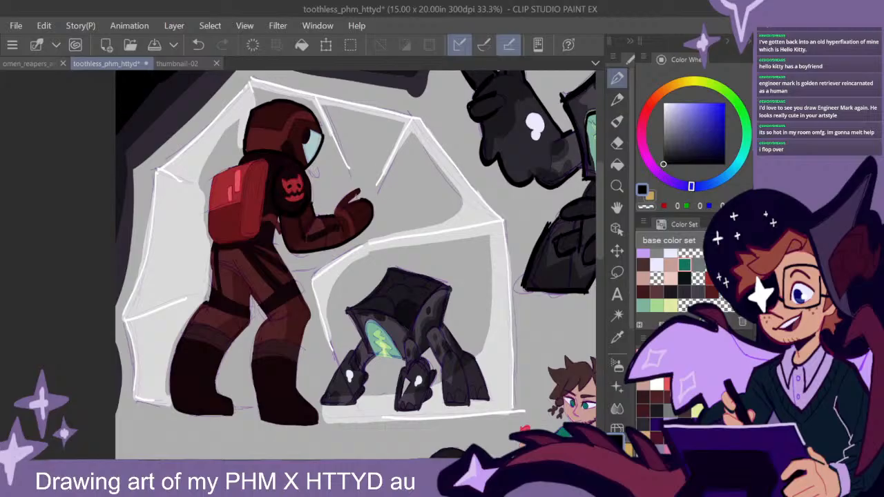
pyautogui.moveTo(362, 200); pyautogui.dragTo(350, 204)
# - Outline the spacesuit figure's red backpack in black along its top and both sides
pyautogui.moveTo(269, 166); pyautogui.dragTo(265, 192)
pyautogui.moveTo(268, 160); pyautogui.dragTo(233, 168)
pyautogui.moveTo(210, 177); pyautogui.dragTo(207, 241)
pyautogui.moveTo(207, 199); pyautogui.dragTo(209, 242)
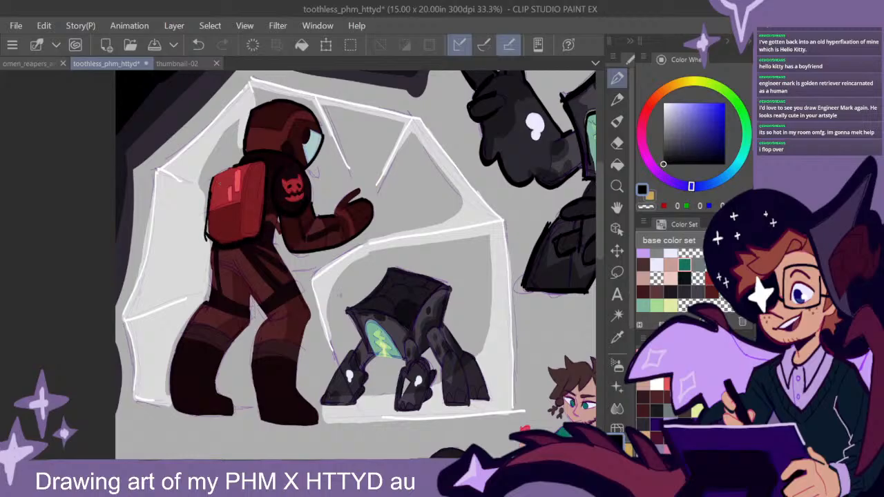
# - Outline the spacesuit figure's legs and boots in black, including the bands across the knees and shins
pyautogui.moveTo(381, 314); pyautogui.dragTo(398, 272)
pyautogui.moveTo(244, 222); pyautogui.dragTo(280, 274)
pyautogui.moveTo(296, 212)
pyautogui.mouseDown()
pyautogui.moveTo(328, 276)
pyautogui.moveTo(311, 337)
pyautogui.moveTo(318, 304)
pyautogui.mouseUp()
pyautogui.moveTo(284, 275); pyautogui.dragTo(269, 352)
pyautogui.moveTo(273, 296); pyautogui.dragTo(270, 366)
pyautogui.moveTo(282, 274)
pyautogui.mouseDown()
pyautogui.moveTo(276, 289)
pyautogui.moveTo(240, 311)
pyautogui.moveTo(233, 339)
pyautogui.mouseUp()
pyautogui.moveTo(225, 262); pyautogui.dragTo(195, 303)
pyautogui.moveTo(247, 295); pyautogui.dragTo(212, 280)
pyautogui.moveTo(239, 310); pyautogui.dragTo(211, 303)
pyautogui.moveTo(314, 298); pyautogui.dragTo(281, 302)
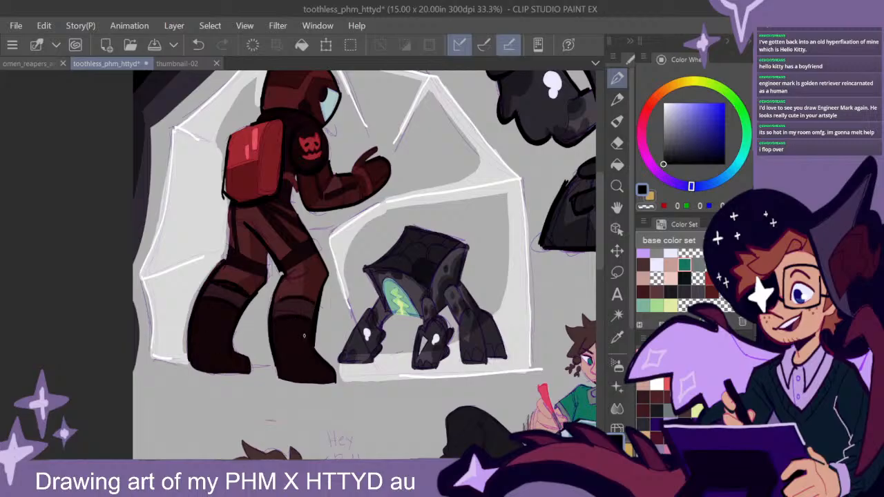
pyautogui.moveTo(250, 356)
pyautogui.mouseDown()
pyautogui.moveTo(247, 372)
pyautogui.moveTo(191, 349)
pyautogui.mouseUp()
pyautogui.moveTo(526, 299); pyautogui.dragTo(402, 369)
pyautogui.moveTo(525, 425)
pyautogui.mouseDown()
pyautogui.moveTo(384, 330)
pyautogui.moveTo(385, 210)
pyautogui.mouseUp()
pyautogui.moveTo(413, 283); pyautogui.dragTo(471, 255)
pyautogui.hotkey('ctrl', 'z')
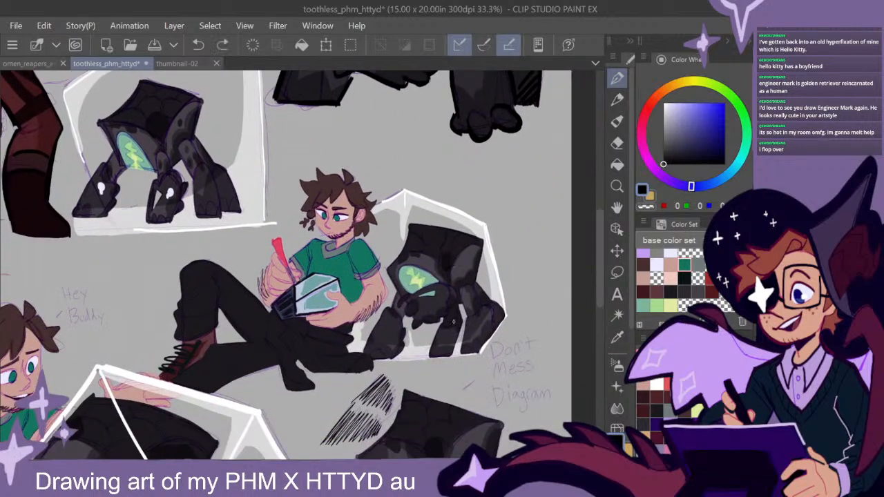
pyautogui.moveTo(359, 208); pyautogui.dragTo(504, 344)
pyautogui.moveTo(366, 297); pyautogui.dragTo(413, 274)
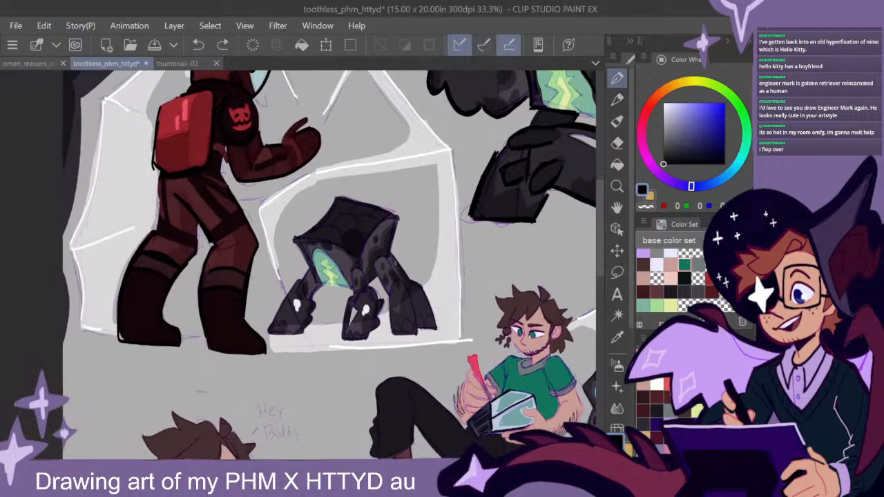
# - Outline the small creature's two front legs and the lower edge of its body in black inside the white enclosure
pyautogui.scroll(2, 392, 277)
pyautogui.moveTo(392, 323); pyautogui.dragTo(406, 257)
pyautogui.moveTo(323, 270)
pyautogui.mouseDown()
pyautogui.moveTo(304, 293)
pyautogui.moveTo(303, 325)
pyautogui.mouseUp()
pyautogui.moveTo(327, 270)
pyautogui.mouseDown()
pyautogui.moveTo(334, 252)
pyautogui.moveTo(370, 266)
pyautogui.moveTo(382, 292)
pyautogui.moveTo(355, 348)
pyautogui.moveTo(307, 350)
pyautogui.moveTo(327, 348)
pyautogui.mouseUp()
pyautogui.moveTo(241, 267)
pyautogui.mouseDown()
pyautogui.moveTo(245, 293)
pyautogui.moveTo(220, 337)
pyautogui.moveTo(258, 243)
pyautogui.mouseUp()
pyautogui.moveTo(216, 167)
pyautogui.mouseDown()
pyautogui.moveTo(238, 216)
pyautogui.moveTo(265, 242)
pyautogui.moveTo(328, 245)
pyautogui.mouseUp()
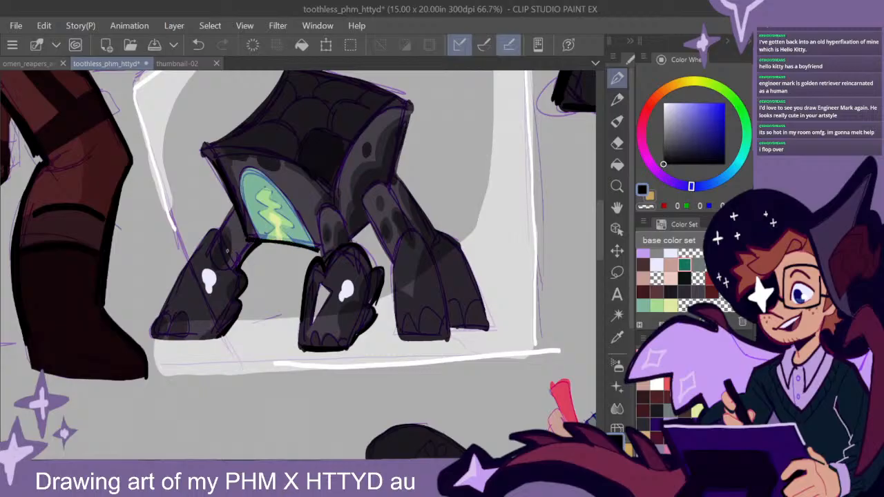
pyautogui.moveTo(218, 241)
pyautogui.mouseDown()
pyautogui.moveTo(206, 230)
pyautogui.moveTo(158, 322)
pyautogui.moveTo(163, 339)
pyautogui.moveTo(219, 338)
pyautogui.mouseUp()
# - Outline the small creature's two rear legs and feet in black
pyautogui.moveTo(488, 221); pyautogui.dragTo(419, 268)
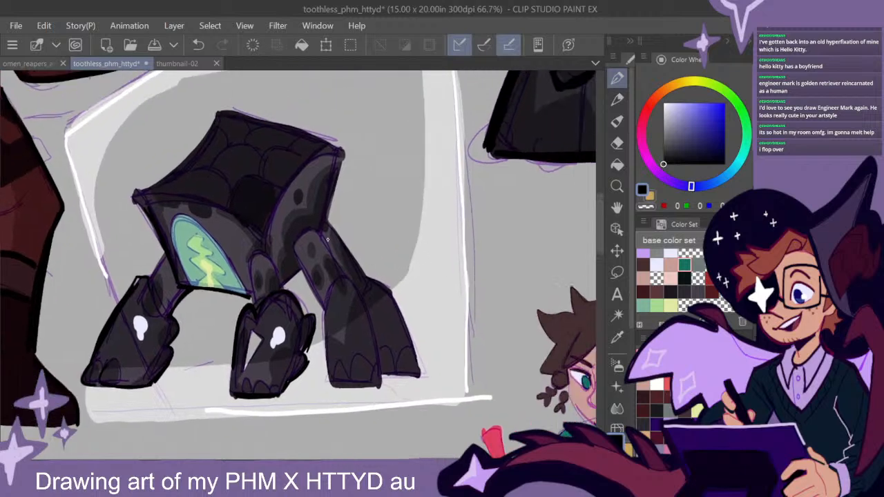
pyautogui.moveTo(292, 246); pyautogui.dragTo(323, 315)
pyautogui.moveTo(337, 279)
pyautogui.mouseDown()
pyautogui.moveTo(324, 337)
pyautogui.moveTo(359, 387)
pyautogui.moveTo(373, 390)
pyautogui.mouseUp()
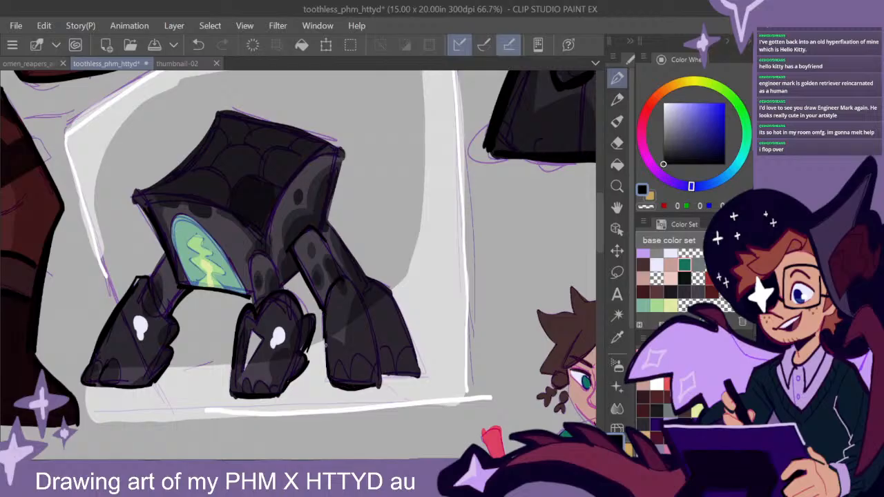
pyautogui.moveTo(362, 300); pyautogui.dragTo(381, 377)
pyautogui.moveTo(328, 226); pyautogui.dragTo(363, 278)
pyautogui.moveTo(320, 234)
pyautogui.mouseDown()
pyautogui.moveTo(341, 275)
pyautogui.moveTo(402, 315)
pyautogui.moveTo(419, 366)
pyautogui.moveTo(384, 381)
pyautogui.mouseUp()
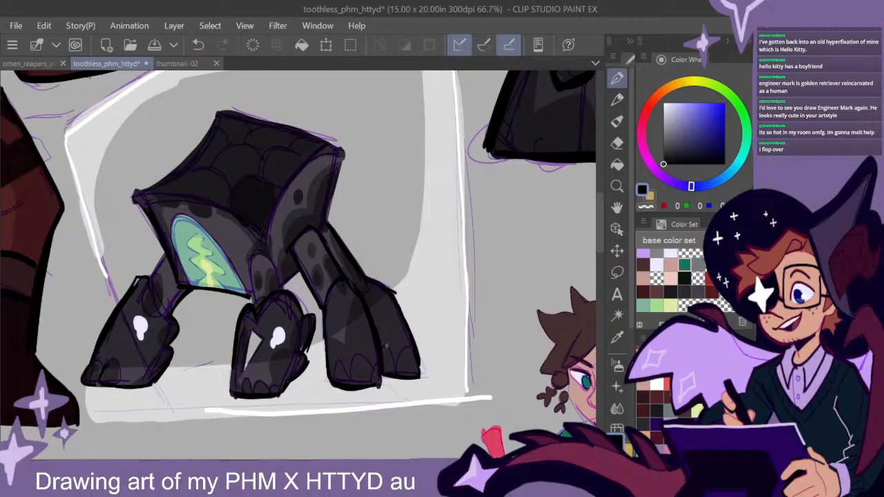
# - Outline the small creature's upper body, right edge and front leg joint in black
pyautogui.moveTo(369, 203); pyautogui.dragTo(425, 231)
pyautogui.moveTo(384, 181); pyautogui.dragTo(319, 266)
pyautogui.moveTo(287, 141)
pyautogui.mouseDown()
pyautogui.moveTo(397, 180)
pyautogui.moveTo(382, 259)
pyautogui.mouseUp()
pyautogui.moveTo(398, 196); pyautogui.dragTo(380, 262)
pyautogui.moveTo(273, 145)
pyautogui.mouseDown()
pyautogui.moveTo(202, 219)
pyautogui.moveTo(237, 190)
pyautogui.mouseUp()
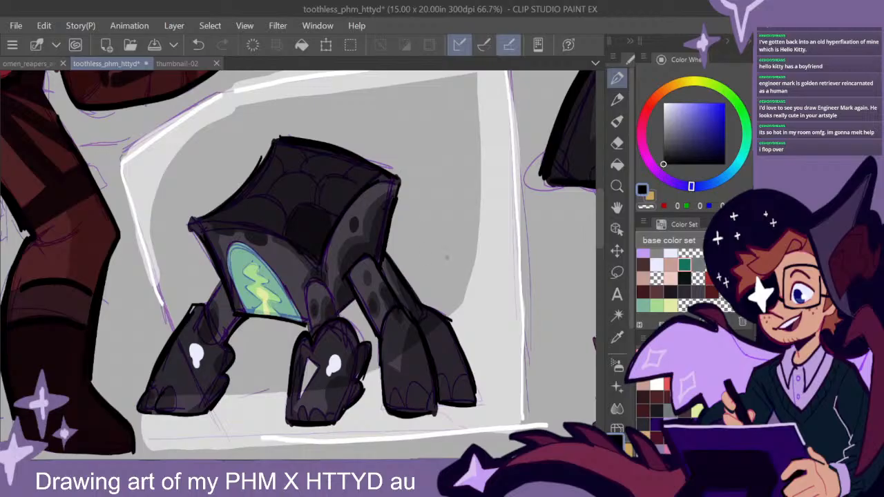
pyautogui.moveTo(493, 282); pyautogui.dragTo(506, 237)
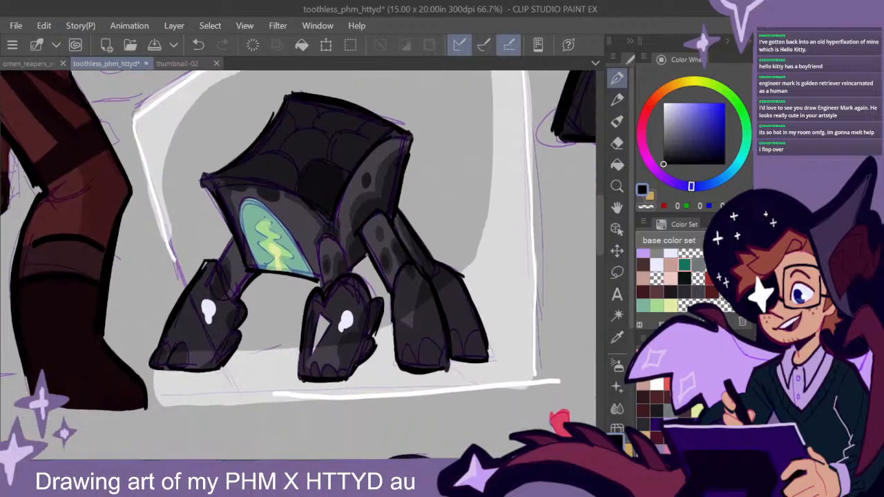
pyautogui.moveTo(331, 236)
pyautogui.mouseDown()
pyautogui.moveTo(321, 268)
pyautogui.moveTo(352, 265)
pyautogui.mouseUp()
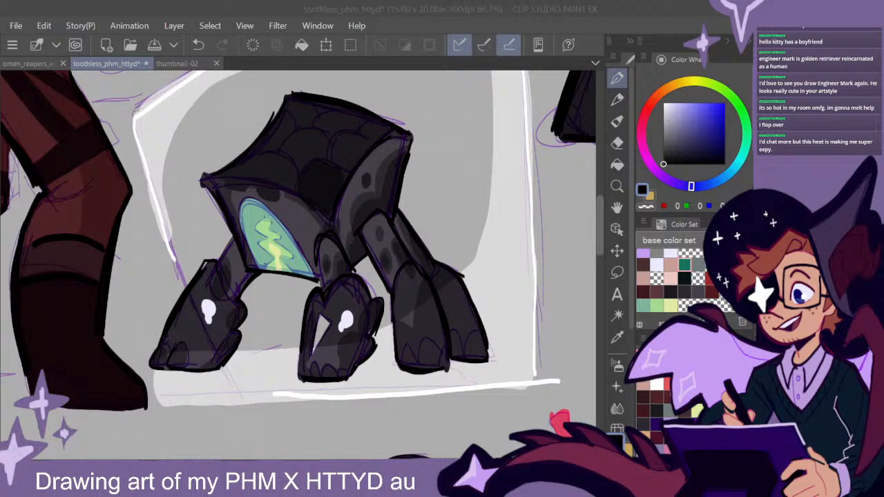
# - Outline the seated man's fringe and the hair strand beside his forehead in black
pyautogui.scroll(-2, 444, 281)
pyautogui.scroll(-1, 472, 279)
pyautogui.moveTo(592, 296); pyautogui.dragTo(433, 349)
pyautogui.moveTo(467, 452); pyautogui.dragTo(485, 315)
pyautogui.scroll(1, 476, 333)
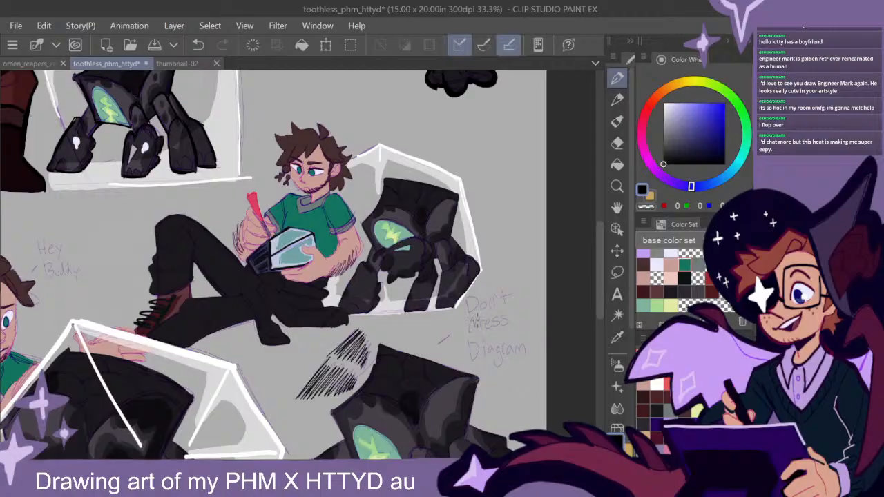
pyautogui.scroll(1, 481, 324)
pyautogui.moveTo(436, 278); pyautogui.dragTo(473, 300)
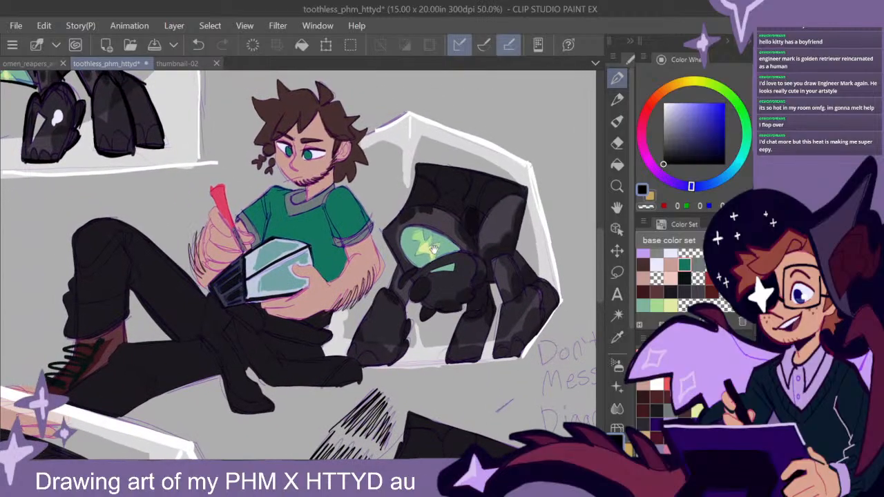
pyautogui.moveTo(430, 248); pyautogui.dragTo(487, 336)
pyautogui.scroll(2, 376, 194)
pyautogui.moveTo(380, 213)
pyautogui.mouseDown()
pyautogui.moveTo(363, 195)
pyautogui.moveTo(343, 200)
pyautogui.moveTo(315, 227)
pyautogui.mouseUp()
pyautogui.moveTo(352, 184)
pyautogui.mouseDown()
pyautogui.moveTo(333, 215)
pyautogui.moveTo(310, 202)
pyautogui.mouseUp()
pyautogui.moveTo(380, 189)
pyautogui.mouseDown()
pyautogui.moveTo(357, 241)
pyautogui.moveTo(413, 243)
pyautogui.mouseUp()
pyautogui.moveTo(383, 217); pyautogui.dragTo(362, 239)
pyautogui.moveTo(417, 243)
pyautogui.mouseDown()
pyautogui.moveTo(437, 192)
pyautogui.moveTo(409, 199)
pyautogui.mouseUp()
# - Outline the spiky hair at the back of the seated man's head in black, down to the nape
pyautogui.moveTo(412, 198)
pyautogui.mouseDown()
pyautogui.moveTo(396, 169)
pyautogui.moveTo(370, 166)
pyautogui.moveTo(403, 183)
pyautogui.mouseUp()
pyautogui.moveTo(409, 199)
pyautogui.mouseDown()
pyautogui.moveTo(437, 201)
pyautogui.moveTo(421, 216)
pyautogui.mouseUp()
pyautogui.moveTo(425, 207)
pyautogui.mouseDown()
pyautogui.moveTo(417, 219)
pyautogui.moveTo(453, 223)
pyautogui.mouseUp()
pyautogui.moveTo(453, 223)
pyautogui.mouseDown()
pyautogui.moveTo(429, 254)
pyautogui.moveTo(436, 261)
pyautogui.mouseUp()
pyautogui.moveTo(436, 257)
pyautogui.mouseDown()
pyautogui.moveTo(454, 297)
pyautogui.moveTo(428, 286)
pyautogui.mouseUp()
pyautogui.moveTo(425, 284); pyautogui.dragTo(412, 334)
pyautogui.moveTo(428, 284)
pyautogui.mouseDown()
pyautogui.moveTo(421, 323)
pyautogui.moveTo(448, 288)
pyautogui.mouseUp()
pyautogui.moveTo(445, 271)
pyautogui.mouseDown()
pyautogui.moveTo(456, 300)
pyautogui.moveTo(447, 270)
pyautogui.mouseUp()
pyautogui.moveTo(408, 311)
pyautogui.mouseDown()
pyautogui.moveTo(412, 330)
pyautogui.moveTo(391, 330)
pyautogui.mouseUp()
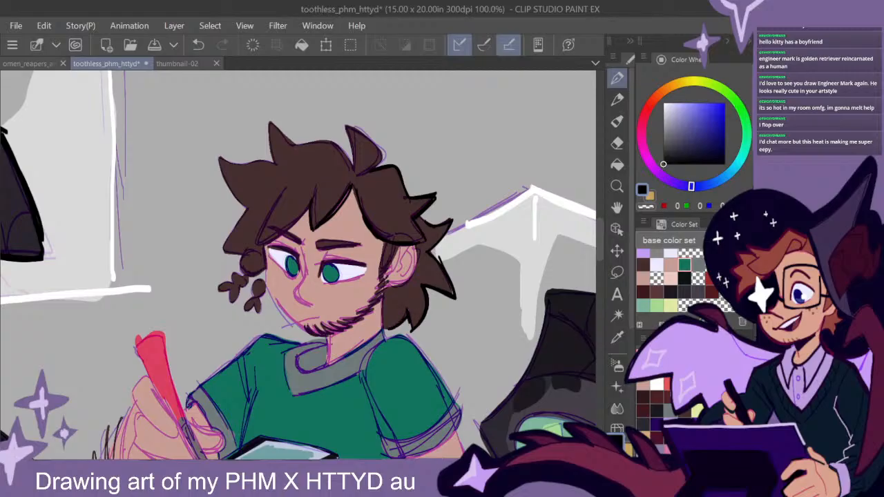
# - Draw the bridge and tip of the seated man's nose in thick black
pyautogui.scroll(2, 359, 266)
pyautogui.moveTo(244, 236); pyautogui.dragTo(255, 280)
pyautogui.moveTo(231, 312); pyautogui.dragTo(267, 342)
pyautogui.moveTo(383, 335); pyautogui.dragTo(425, 289)
pyautogui.moveTo(296, 228); pyautogui.dragTo(270, 270)
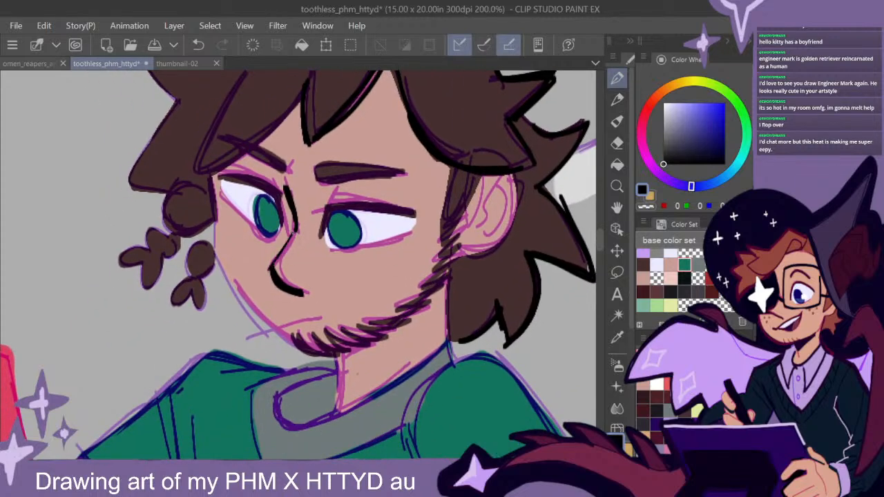
pyautogui.moveTo(291, 233)
pyautogui.mouseDown()
pyautogui.moveTo(273, 261)
pyautogui.moveTo(302, 291)
pyautogui.mouseUp()
# - Add a white highlight to each of the seated man's eyes and shade the upper irises dark navy blue
pyautogui.moveTo(697, 147); pyautogui.dragTo(663, 101)
pyautogui.moveTo(358, 227); pyautogui.dragTo(364, 229)
pyautogui.moveTo(277, 217); pyautogui.dragTo(280, 223)
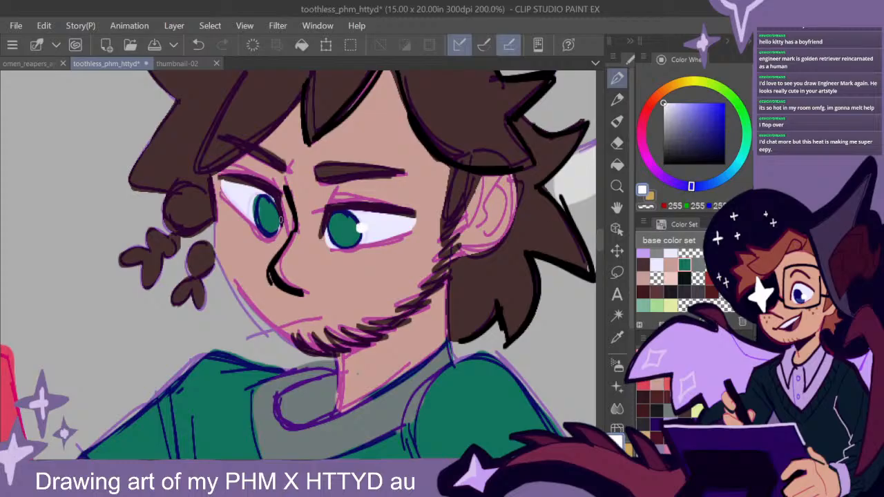
pyautogui.moveTo(691, 132); pyautogui.dragTo(663, 163)
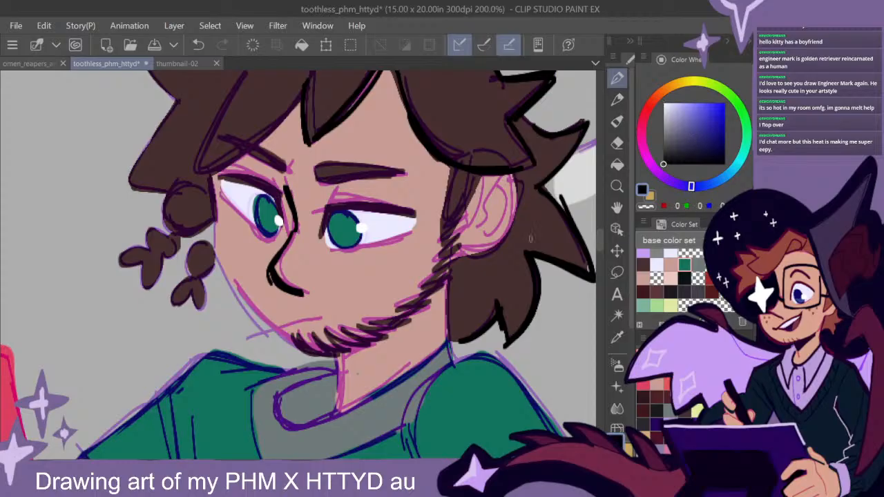
pyautogui.keyDown('alt'); pyautogui.click(356, 219); pyautogui.keyUp('alt')
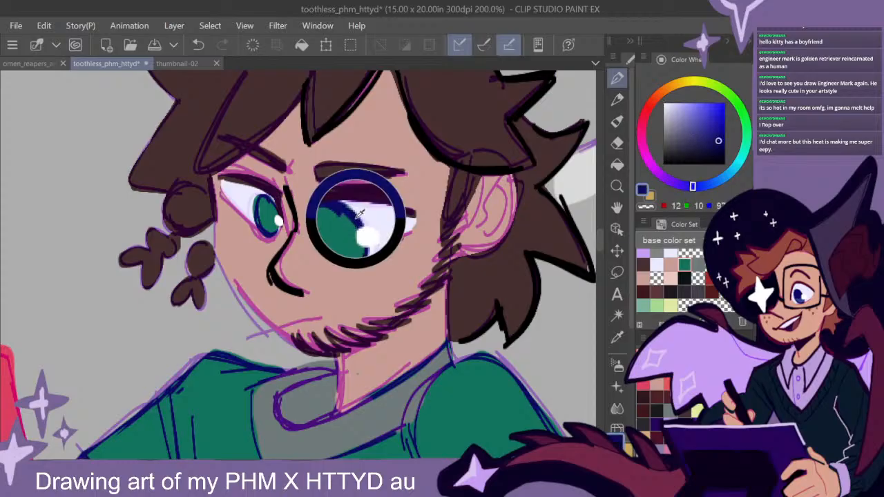
pyautogui.moveTo(356, 221)
pyautogui.mouseDown()
pyautogui.moveTo(338, 215)
pyautogui.moveTo(345, 231)
pyautogui.moveTo(354, 224)
pyautogui.moveTo(337, 219)
pyautogui.mouseUp()
pyautogui.moveTo(279, 219)
pyautogui.mouseDown()
pyautogui.moveTo(262, 216)
pyautogui.moveTo(272, 205)
pyautogui.mouseUp()
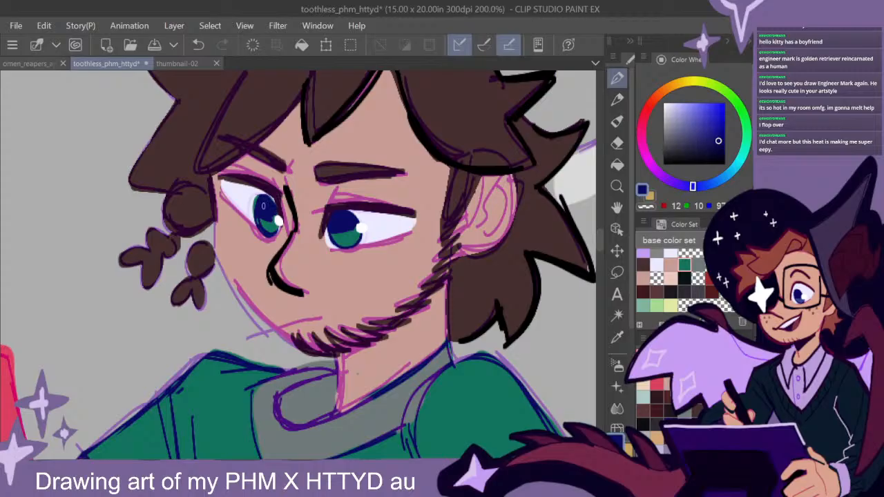
# - Hatch the upper panel of the spacesuit figure's helmet with fine lines in a very dark red
pyautogui.scroll(-3, 507, 290)
pyautogui.moveTo(214, 179); pyautogui.dragTo(552, 381)
pyautogui.moveTo(318, 220)
pyautogui.mouseDown()
pyautogui.moveTo(456, 343)
pyautogui.moveTo(422, 369)
pyautogui.moveTo(423, 425)
pyautogui.mouseUp()
pyautogui.scroll(1, 473, 373)
pyautogui.moveTo(449, 358); pyautogui.dragTo(480, 444)
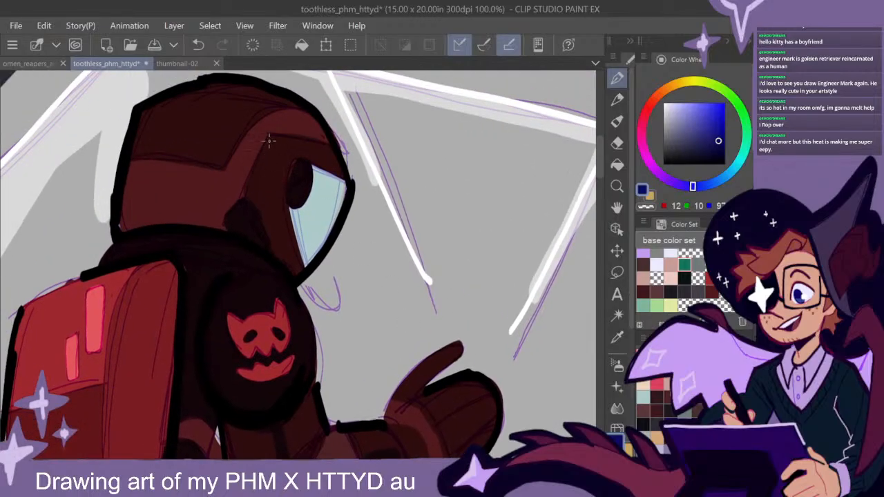
pyautogui.keyDown('alt'); pyautogui.click(271, 99); pyautogui.keyUp('alt')
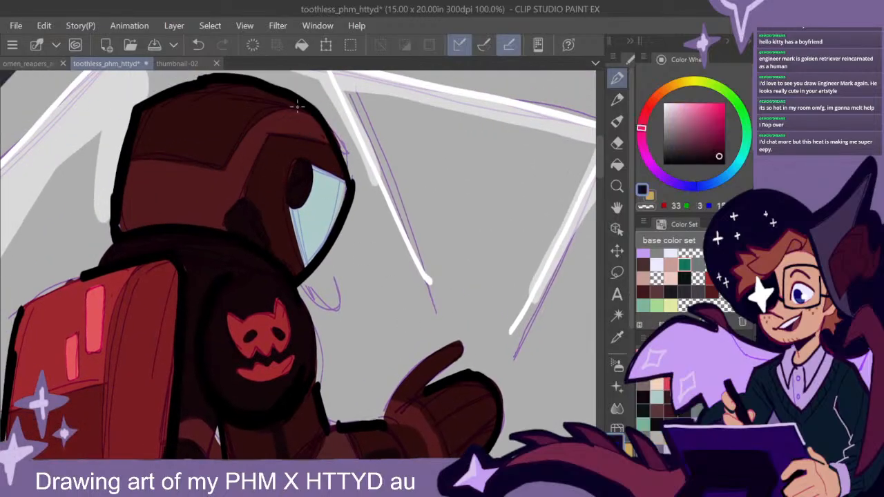
pyautogui.moveTo(246, 128)
pyautogui.mouseDown()
pyautogui.moveTo(223, 166)
pyautogui.moveTo(146, 160)
pyautogui.mouseUp()
pyautogui.moveTo(149, 141)
pyautogui.mouseDown()
pyautogui.moveTo(162, 142)
pyautogui.moveTo(212, 107)
pyautogui.mouseUp()
pyautogui.moveTo(221, 142)
pyautogui.mouseDown()
pyautogui.moveTo(211, 162)
pyautogui.moveTo(218, 164)
pyautogui.mouseUp()
# - Hatch the lower band at the back of the helmet with lines in the sampled dark maroon
pyautogui.keyDown('alt'); pyautogui.click(239, 194); pyautogui.keyUp('alt')
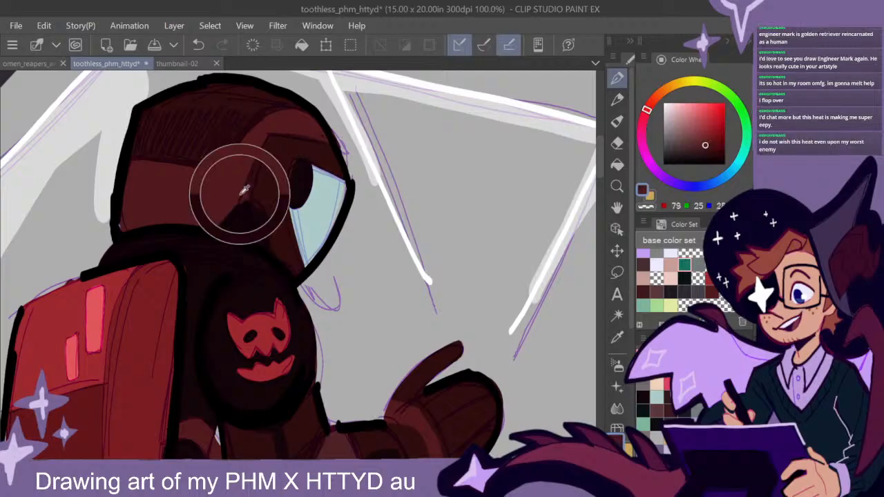
pyautogui.keyDown('alt'); pyautogui.click(245, 189); pyautogui.keyUp('alt')
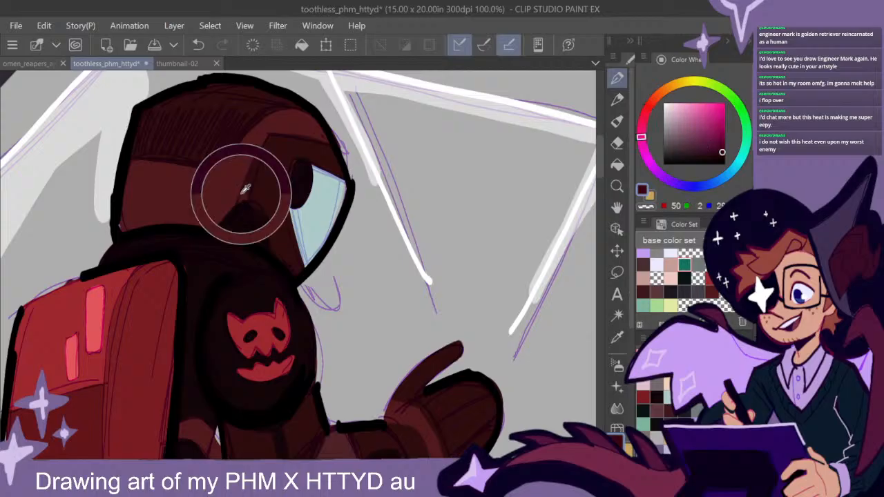
pyautogui.moveTo(140, 167)
pyautogui.mouseDown()
pyautogui.moveTo(126, 206)
pyautogui.moveTo(137, 168)
pyautogui.moveTo(137, 196)
pyautogui.moveTo(152, 219)
pyautogui.mouseUp()
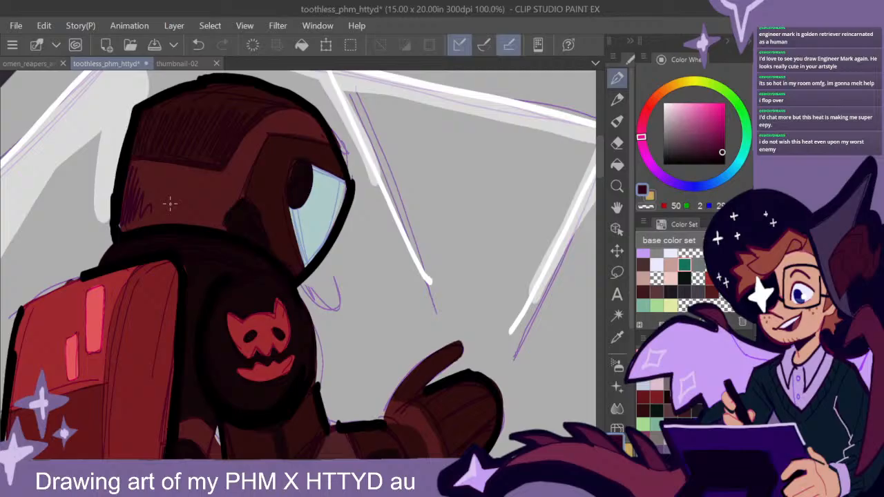
pyautogui.moveTo(135, 221)
pyautogui.mouseDown()
pyautogui.moveTo(147, 199)
pyautogui.moveTo(156, 213)
pyautogui.mouseUp()
pyautogui.moveTo(228, 176)
pyautogui.mouseDown()
pyautogui.moveTo(217, 215)
pyautogui.moveTo(208, 191)
pyautogui.moveTo(195, 213)
pyautogui.moveTo(174, 221)
pyautogui.moveTo(154, 202)
pyautogui.mouseUp()
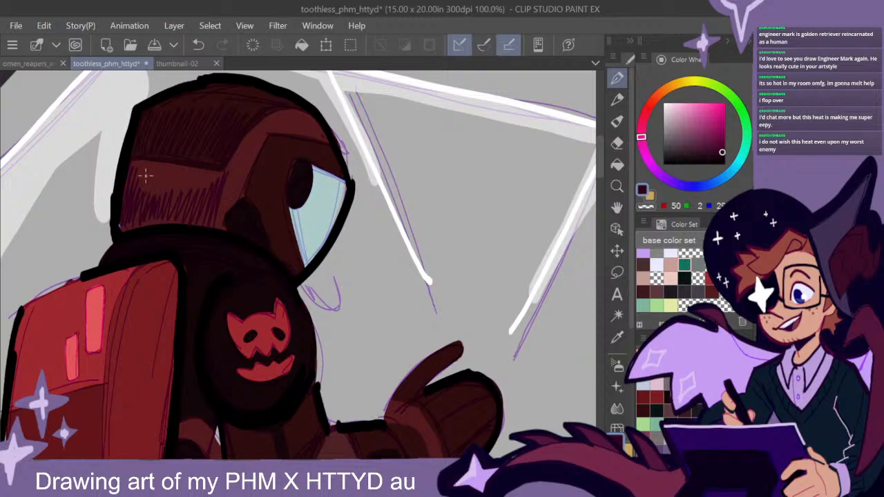
pyautogui.moveTo(138, 179)
pyautogui.mouseDown()
pyautogui.moveTo(164, 197)
pyautogui.moveTo(193, 177)
pyautogui.moveTo(210, 187)
pyautogui.moveTo(261, 182)
pyautogui.moveTo(235, 177)
pyautogui.moveTo(225, 211)
pyautogui.moveTo(228, 169)
pyautogui.moveTo(236, 187)
pyautogui.moveTo(252, 144)
pyautogui.mouseUp()
# - Hatch black shading along the underside of the spacesuit figure's upper arm and elbow
pyautogui.scroll(-2, 395, 259)
pyautogui.moveTo(454, 340); pyautogui.dragTo(392, 215)
pyautogui.keyDown('alt'); pyautogui.click(243, 216); pyautogui.keyUp('alt')
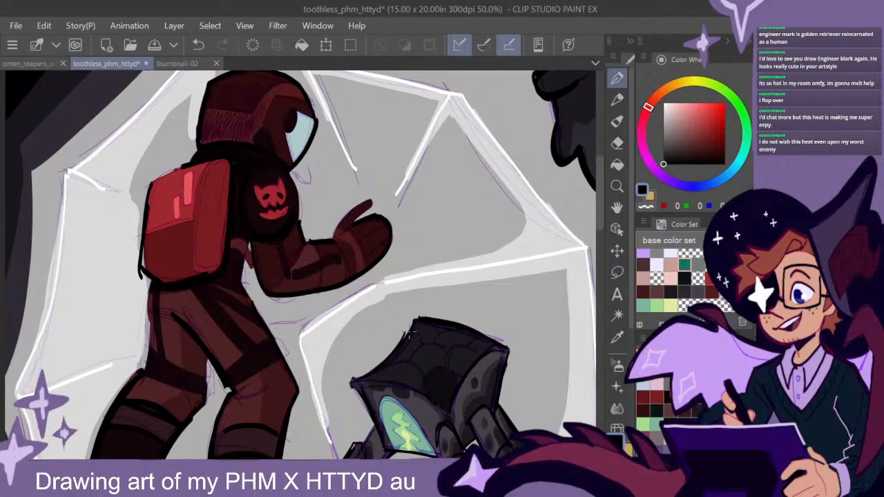
pyautogui.moveTo(435, 330); pyautogui.dragTo(417, 306)
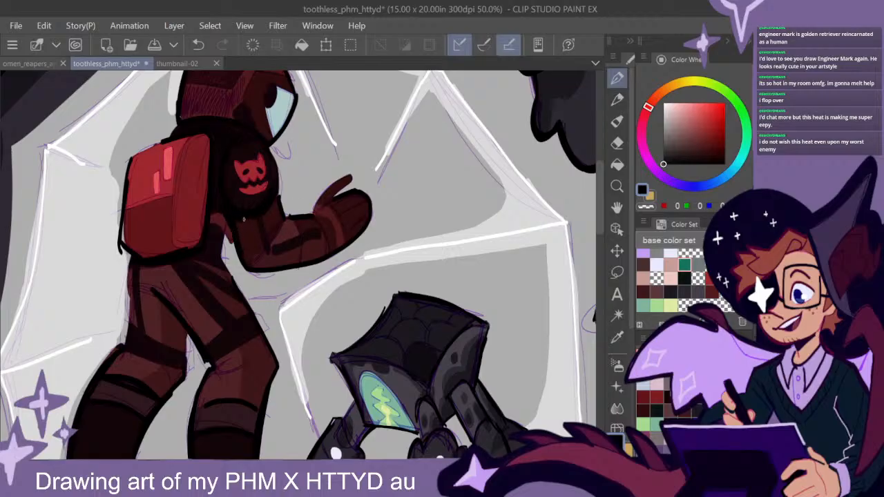
pyautogui.moveTo(250, 221)
pyautogui.mouseDown()
pyautogui.moveTo(245, 243)
pyautogui.moveTo(264, 267)
pyautogui.mouseUp()
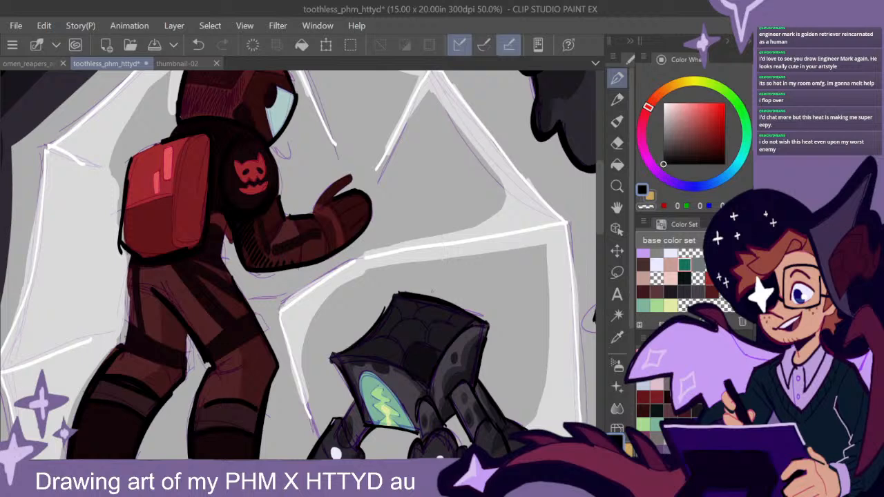
# - Fill the shadow on the inner thigh of the spacesuit figure's back leg with solid black
pyautogui.moveTo(398, 333); pyautogui.dragTo(448, 286)
pyautogui.moveTo(201, 243)
pyautogui.mouseDown()
pyautogui.moveTo(209, 293)
pyautogui.moveTo(228, 299)
pyautogui.moveTo(211, 290)
pyautogui.moveTo(205, 259)
pyautogui.moveTo(222, 271)
pyautogui.mouseUp()
pyautogui.moveTo(377, 347); pyautogui.dragTo(424, 307)
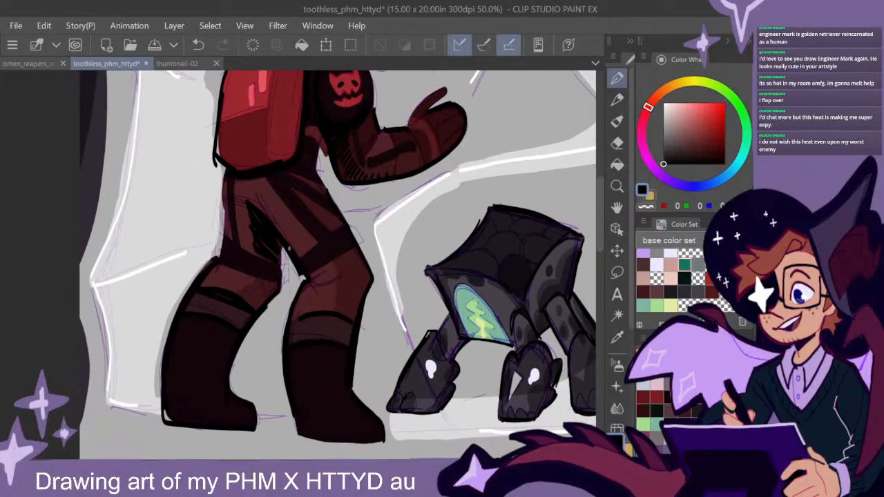
pyautogui.moveTo(264, 239)
pyautogui.mouseDown()
pyautogui.moveTo(279, 264)
pyautogui.moveTo(267, 249)
pyautogui.moveTo(278, 263)
pyautogui.moveTo(276, 240)
pyautogui.moveTo(256, 247)
pyautogui.moveTo(248, 217)
pyautogui.moveTo(260, 256)
pyautogui.mouseUp()
pyautogui.moveTo(471, 293); pyautogui.dragTo(444, 305)
pyautogui.moveTo(525, 292); pyautogui.dragTo(480, 361)
pyautogui.hotkey('ctrl', '+')
pyautogui.moveTo(397, 179); pyautogui.dragTo(428, 219)
pyautogui.moveTo(359, 178)
pyautogui.mouseDown()
pyautogui.moveTo(332, 180)
pyautogui.moveTo(315, 214)
pyautogui.moveTo(328, 240)
pyautogui.moveTo(317, 215)
pyautogui.moveTo(336, 179)
pyautogui.moveTo(363, 179)
pyautogui.moveTo(336, 182)
pyautogui.moveTo(321, 213)
pyautogui.mouseUp()
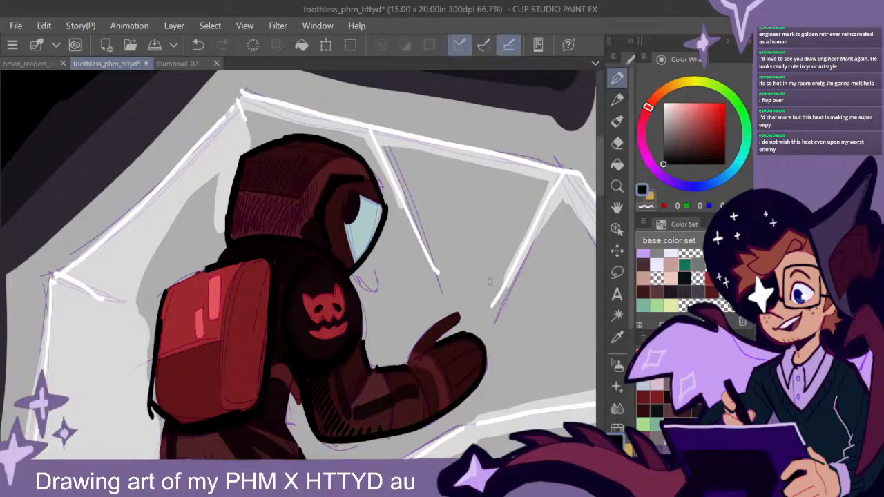
pyautogui.hotkey('ctrl', 'z')
pyautogui.hotkey('ctrl', 'z')
pyautogui.hotkey('ctrl', 'z')
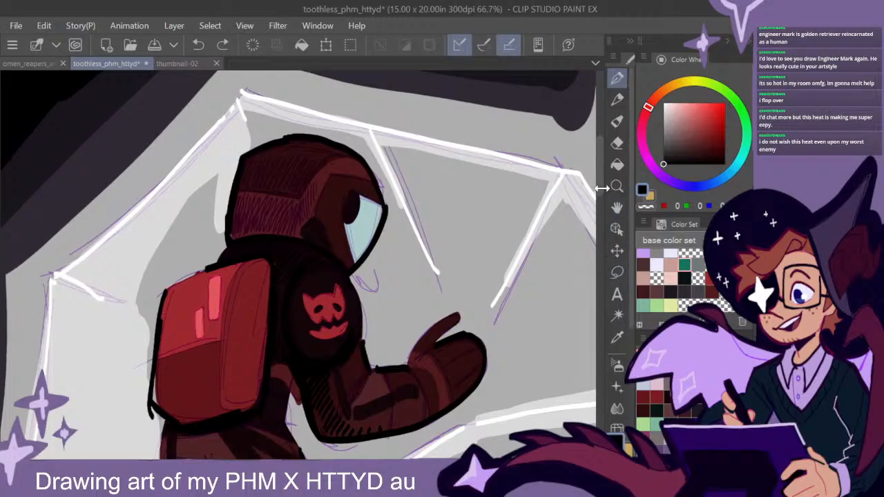
# - Shade the area around the spacesuit figure's back knee with solid black
pyautogui.scroll(-10, 599, 199)
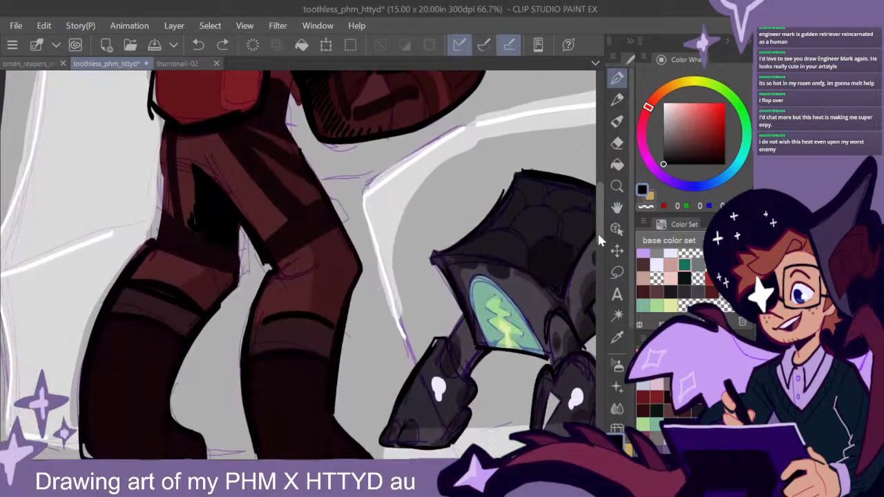
pyautogui.moveTo(231, 277); pyautogui.dragTo(178, 260)
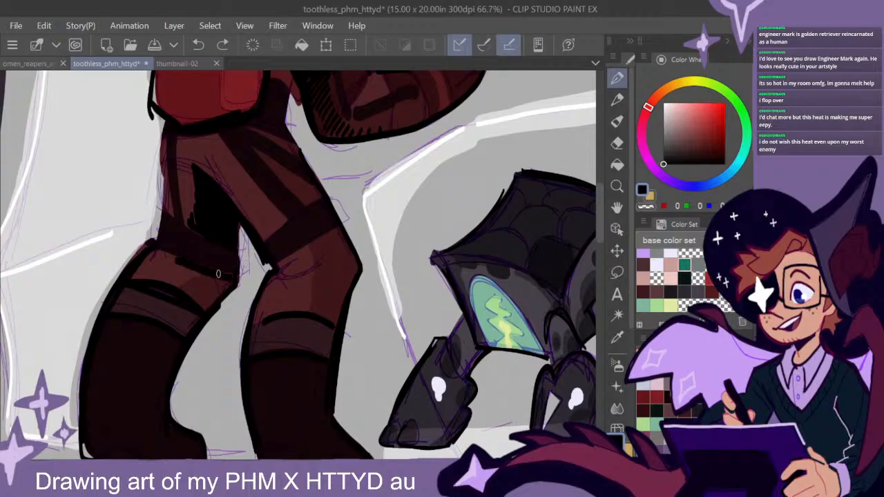
pyautogui.moveTo(228, 275); pyautogui.dragTo(211, 304)
pyautogui.moveTo(192, 267)
pyautogui.mouseDown()
pyautogui.moveTo(198, 302)
pyautogui.moveTo(177, 278)
pyautogui.moveTo(189, 273)
pyautogui.moveTo(209, 281)
pyautogui.mouseUp()
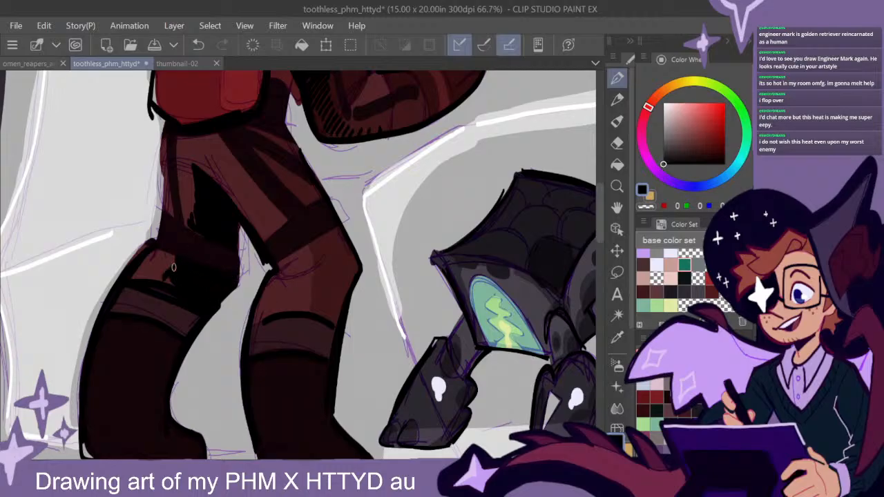
# - Add black shadows to the spacesuit figure's front knee and down both boots
pyautogui.scroll(-2, 360, 310)
pyautogui.moveTo(398, 308); pyautogui.dragTo(357, 330)
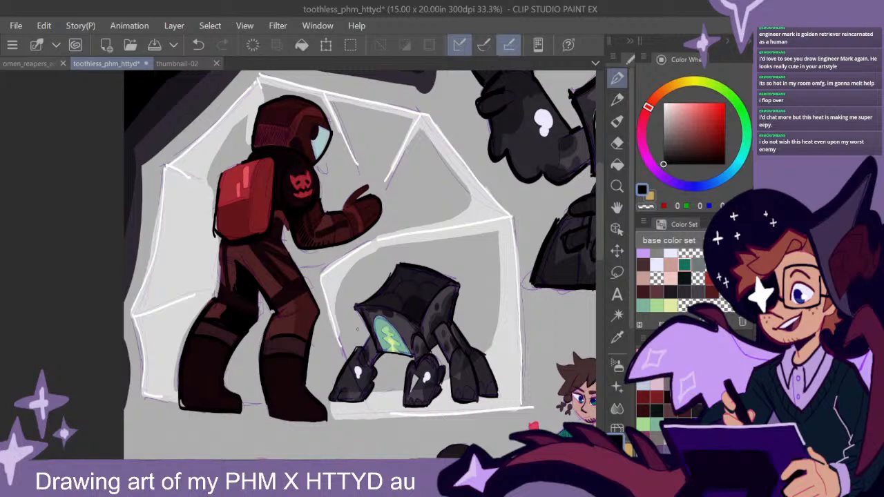
pyautogui.moveTo(424, 322)
pyautogui.mouseDown()
pyautogui.moveTo(397, 335)
pyautogui.moveTo(415, 309)
pyautogui.mouseUp()
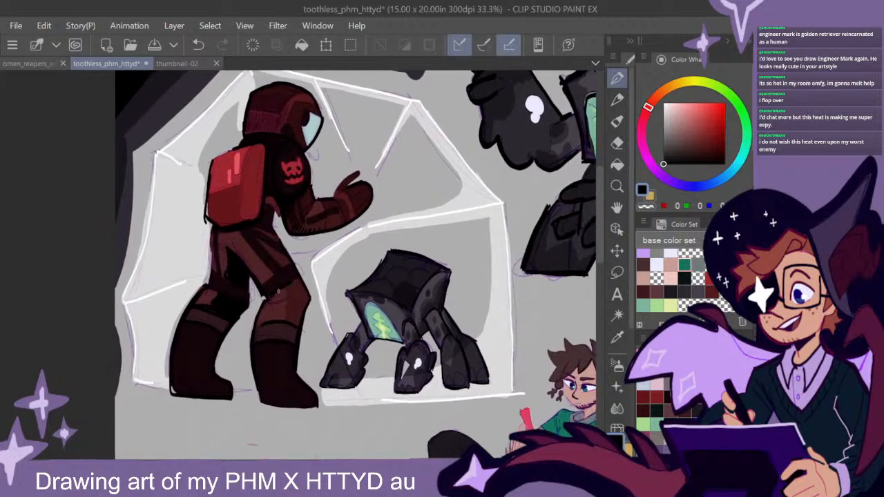
pyautogui.moveTo(486, 302)
pyautogui.mouseDown()
pyautogui.moveTo(468, 313)
pyautogui.moveTo(470, 304)
pyautogui.mouseUp()
pyautogui.moveTo(197, 294)
pyautogui.mouseDown()
pyautogui.moveTo(216, 299)
pyautogui.moveTo(193, 298)
pyautogui.moveTo(202, 297)
pyautogui.mouseUp()
pyautogui.hotkey('ctrl', 'z')
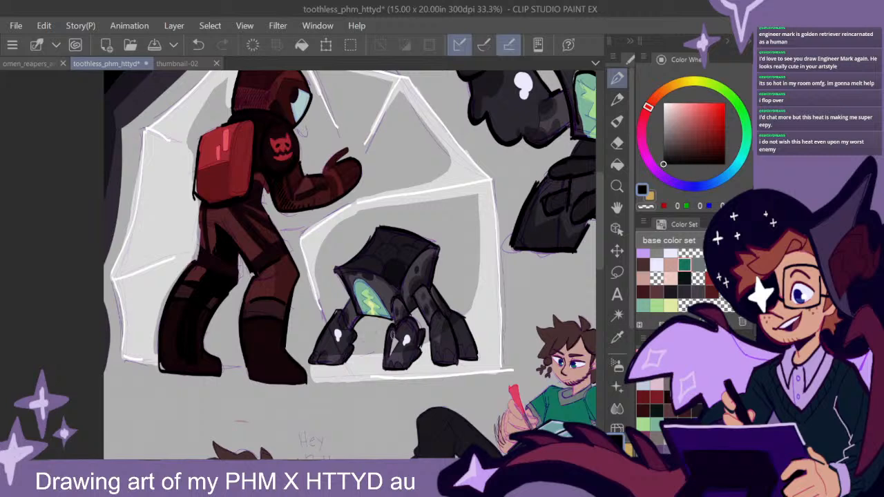
pyautogui.moveTo(418, 343); pyautogui.dragTo(377, 289)
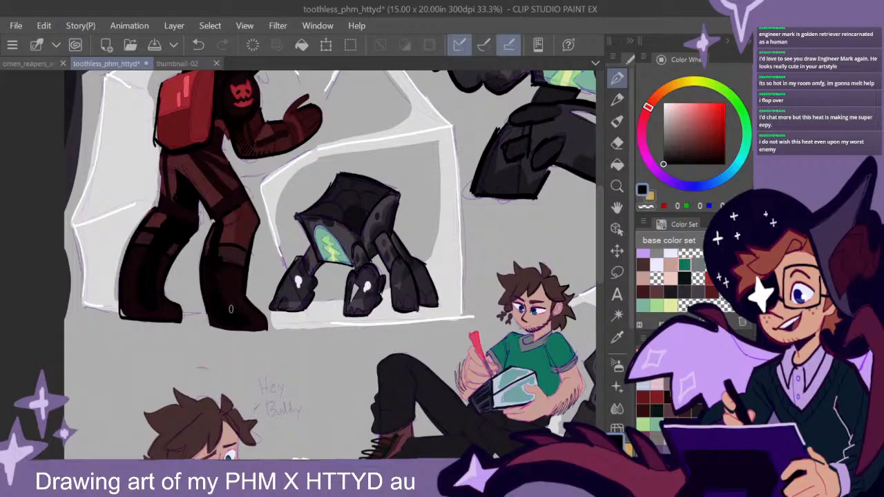
# - Add jagged black shading along the backpack's lower edge and outline the helmet's upper panel in black
pyautogui.moveTo(319, 227); pyautogui.dragTo(334, 345)
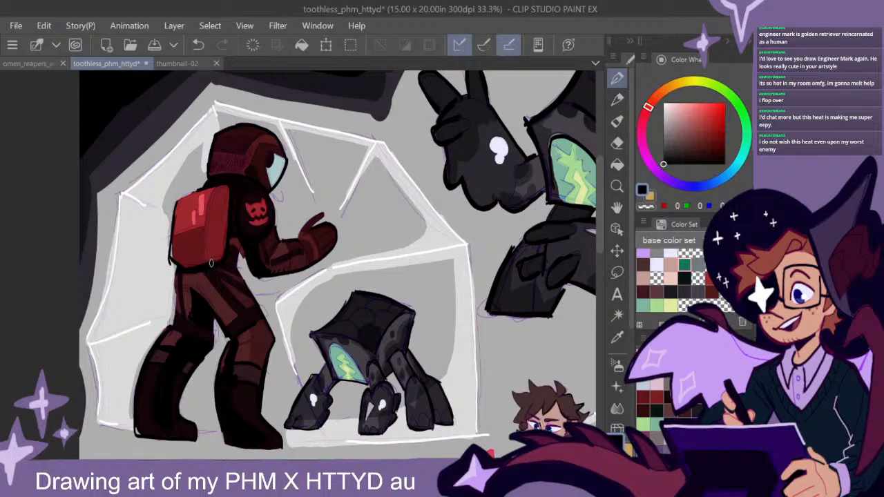
pyautogui.moveTo(462, 361); pyautogui.dragTo(522, 418)
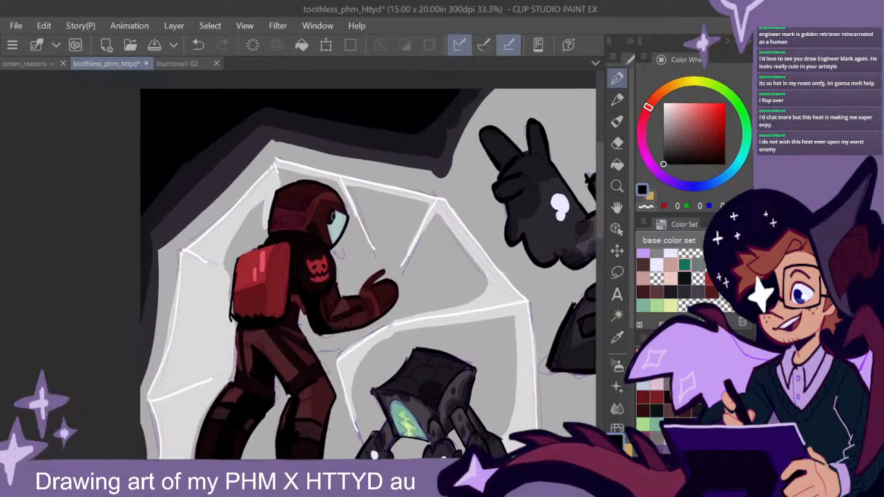
pyautogui.scroll(2, 334, 217)
pyautogui.moveTo(368, 218); pyautogui.dragTo(398, 227)
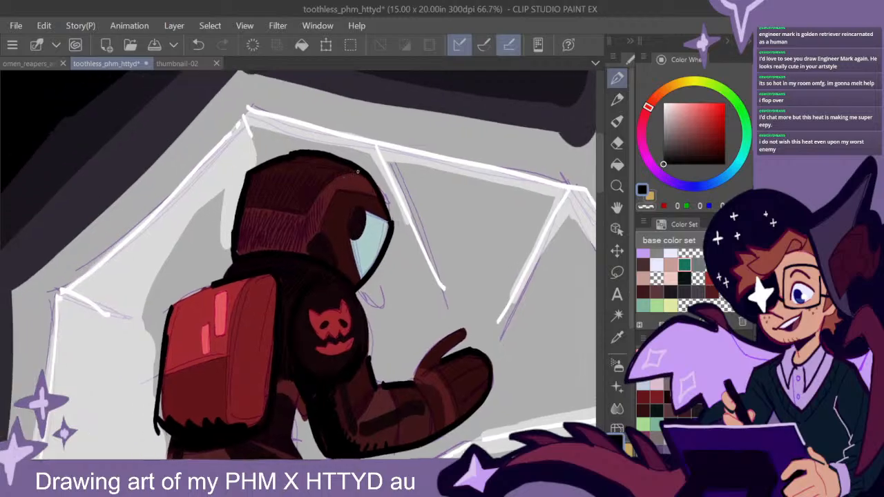
pyautogui.moveTo(350, 174); pyautogui.dragTo(325, 187)
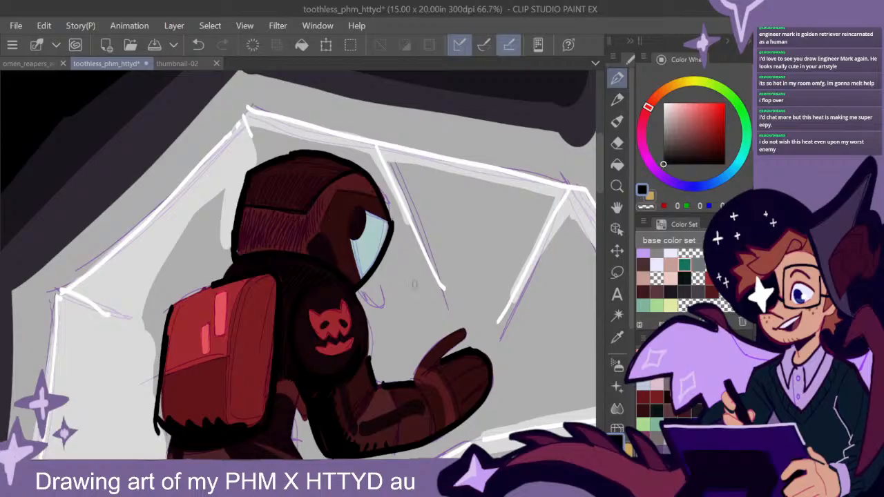
# - Outline the seated man's cheek and jaw in black, down to the beard on his chin
pyautogui.scroll(-3, 424, 298)
pyautogui.moveTo(517, 357); pyautogui.dragTo(366, 276)
pyautogui.scroll(2, 367, 275)
pyautogui.scroll(4, 359, 246)
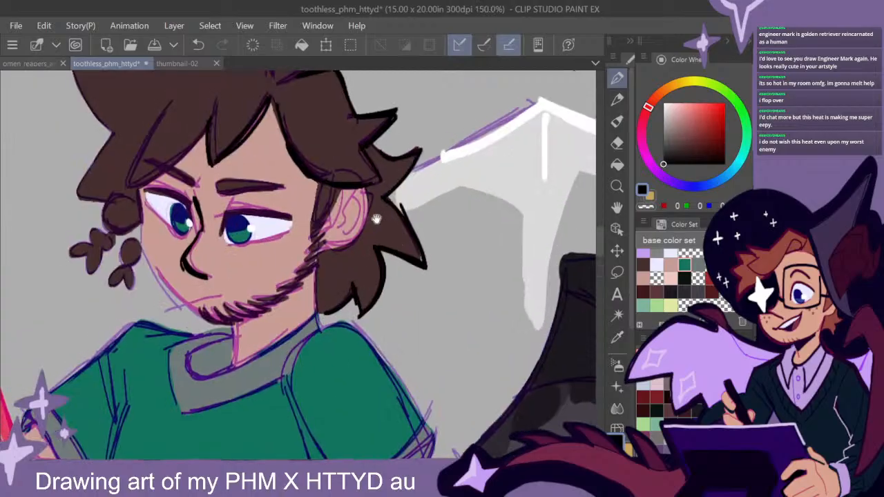
pyautogui.moveTo(377, 218); pyautogui.dragTo(422, 251)
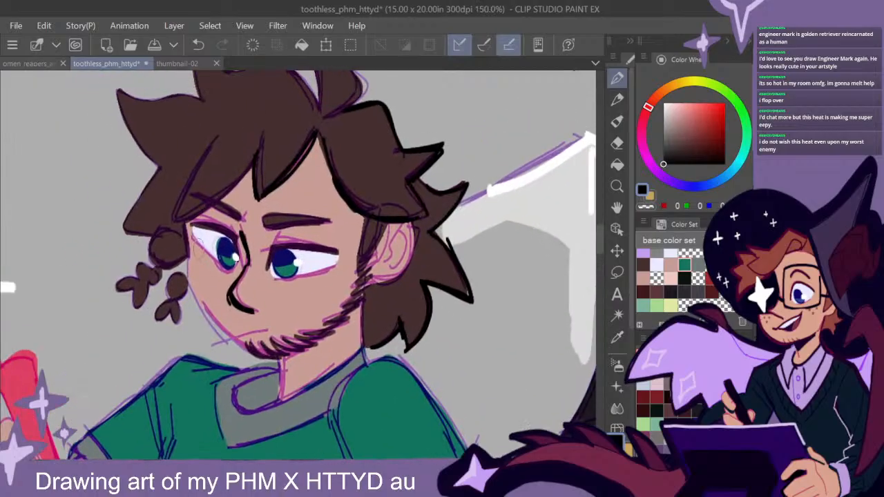
pyautogui.moveTo(186, 233)
pyautogui.mouseDown()
pyautogui.moveTo(187, 282)
pyautogui.moveTo(249, 355)
pyautogui.moveTo(276, 361)
pyautogui.mouseUp()
# - Add a small light pink highlight near the seated man's lower lip and draw his mouth line in black
pyautogui.click(670, 277)
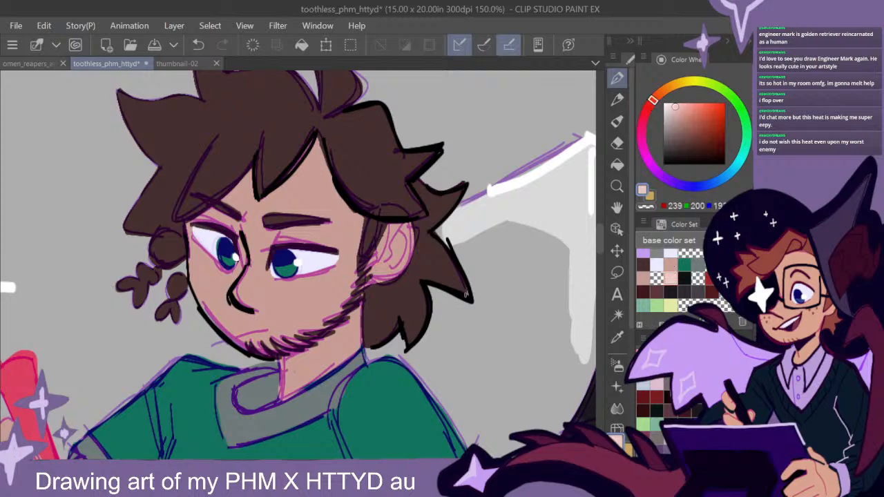
pyautogui.moveTo(703, 131); pyautogui.dragTo(654, 169)
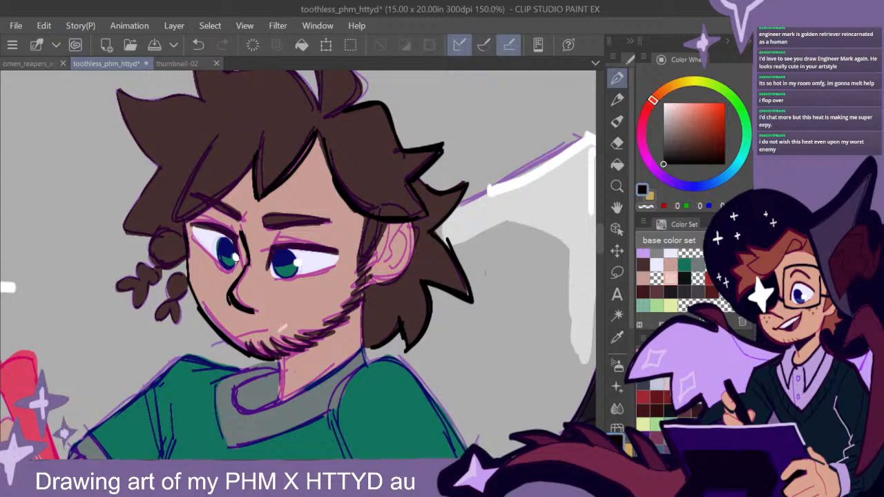
pyautogui.moveTo(258, 334); pyautogui.dragTo(212, 346)
# - Outline the fringe strand over the seated man's far eyebrow in thick black
pyautogui.moveTo(372, 227)
pyautogui.mouseDown()
pyautogui.moveTo(412, 268)
pyautogui.moveTo(391, 272)
pyautogui.mouseUp()
pyautogui.moveTo(270, 213); pyautogui.dragTo(197, 265)
pyautogui.moveTo(240, 239); pyautogui.dragTo(190, 266)
pyautogui.moveTo(265, 211); pyautogui.dragTo(237, 240)
pyautogui.moveTo(229, 187); pyautogui.dragTo(185, 267)
pyautogui.moveTo(220, 200); pyautogui.dragTo(189, 267)
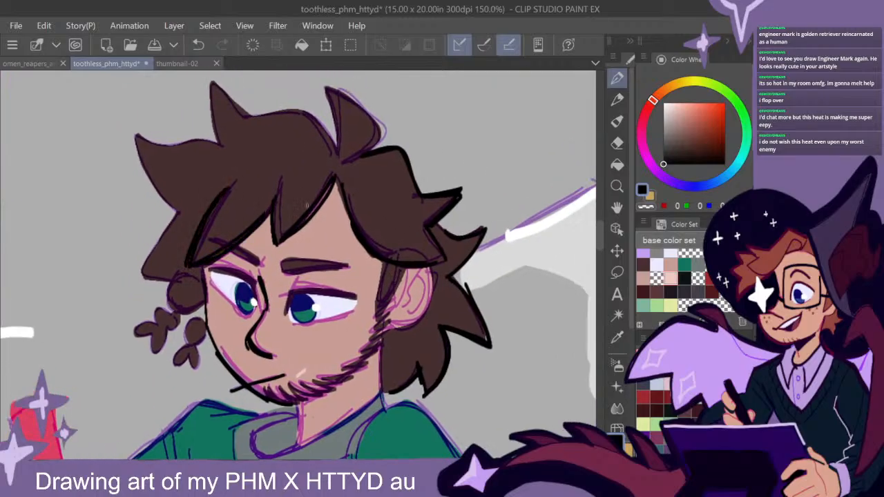
# - Outline the seated man's top tuft, crown, front hair spikes and small braids in black
pyautogui.moveTo(354, 159); pyautogui.dragTo(384, 116)
pyautogui.moveTo(330, 90)
pyautogui.mouseDown()
pyautogui.moveTo(379, 129)
pyautogui.moveTo(328, 88)
pyautogui.moveTo(335, 155)
pyautogui.moveTo(304, 115)
pyautogui.moveTo(268, 117)
pyautogui.moveTo(212, 91)
pyautogui.moveTo(220, 148)
pyautogui.moveTo(152, 145)
pyautogui.moveTo(181, 214)
pyautogui.mouseUp()
pyautogui.moveTo(135, 141)
pyautogui.mouseDown()
pyautogui.moveTo(156, 197)
pyautogui.moveTo(138, 280)
pyautogui.moveTo(174, 276)
pyautogui.mouseUp()
pyautogui.moveTo(173, 216)
pyautogui.mouseDown()
pyautogui.moveTo(141, 279)
pyautogui.moveTo(176, 307)
pyautogui.moveTo(146, 335)
pyautogui.moveTo(181, 316)
pyautogui.moveTo(180, 349)
pyautogui.moveTo(195, 362)
pyautogui.moveTo(205, 334)
pyautogui.mouseUp()
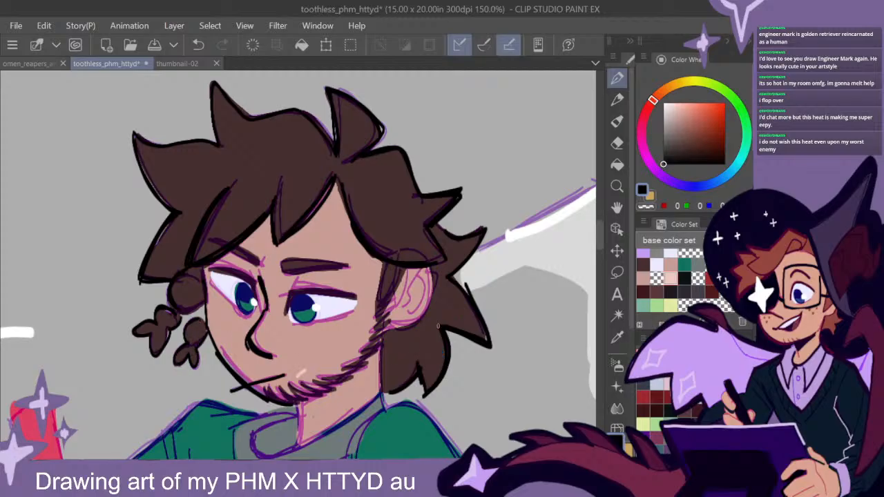
# - Fill the hair spikes behind the seated man's ear with solid black shading
pyautogui.moveTo(464, 356); pyautogui.dragTo(404, 292)
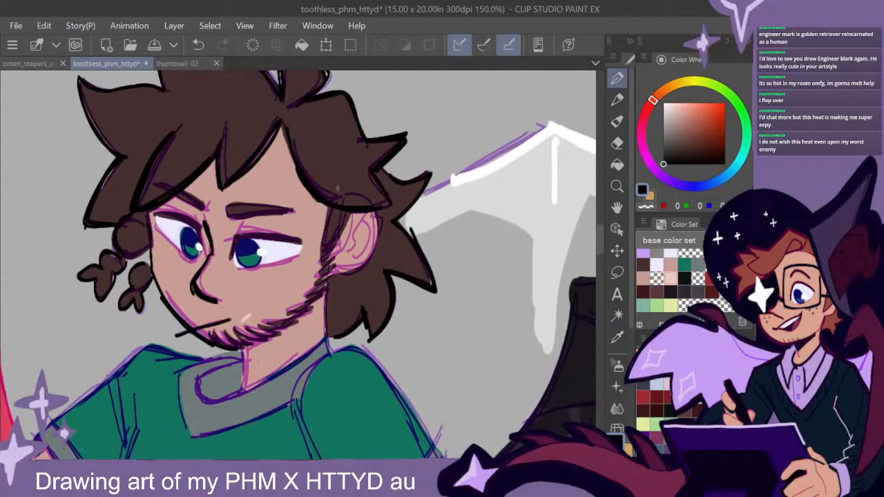
pyautogui.moveTo(459, 281); pyautogui.dragTo(476, 284)
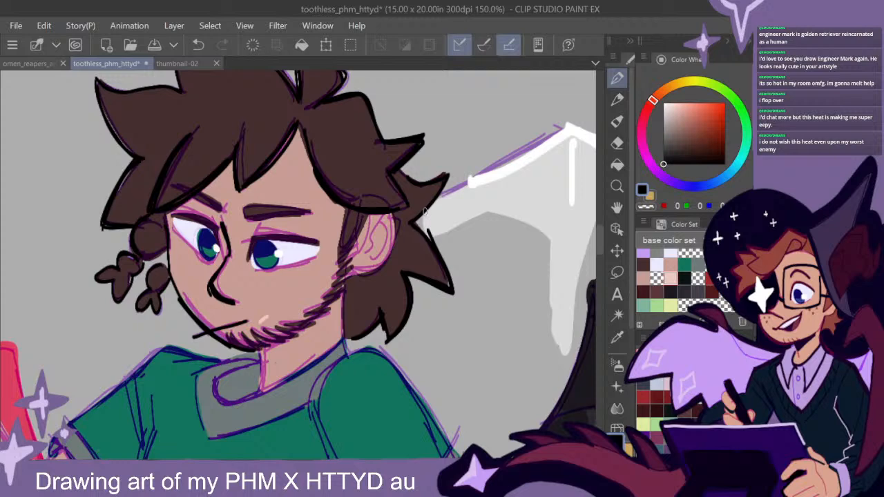
pyautogui.moveTo(420, 211)
pyautogui.mouseDown()
pyautogui.moveTo(395, 223)
pyautogui.moveTo(423, 210)
pyautogui.mouseUp()
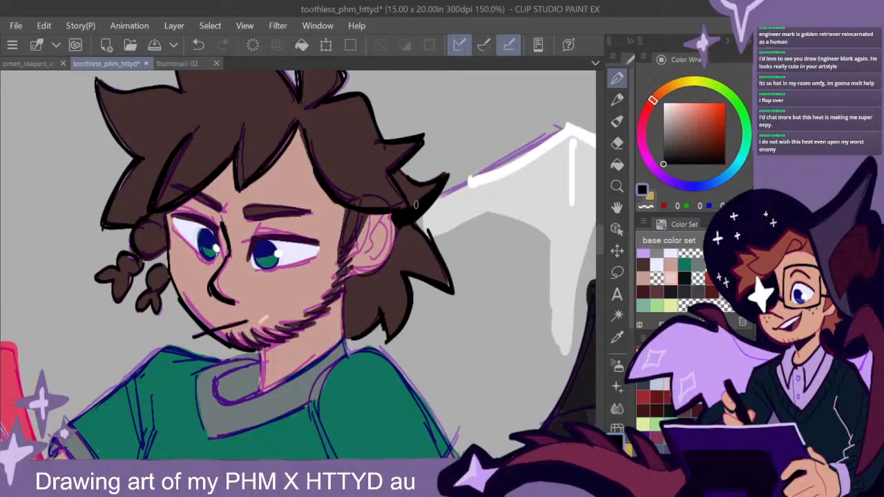
pyautogui.moveTo(412, 204)
pyautogui.mouseDown()
pyautogui.moveTo(396, 178)
pyautogui.moveTo(417, 199)
pyautogui.moveTo(436, 186)
pyautogui.mouseUp()
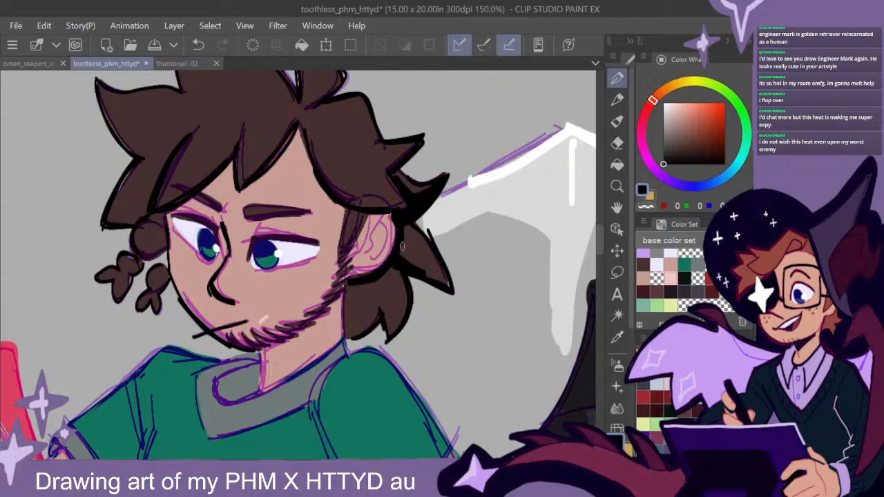
pyautogui.moveTo(396, 238)
pyautogui.mouseDown()
pyautogui.moveTo(442, 282)
pyautogui.moveTo(429, 274)
pyautogui.mouseUp()
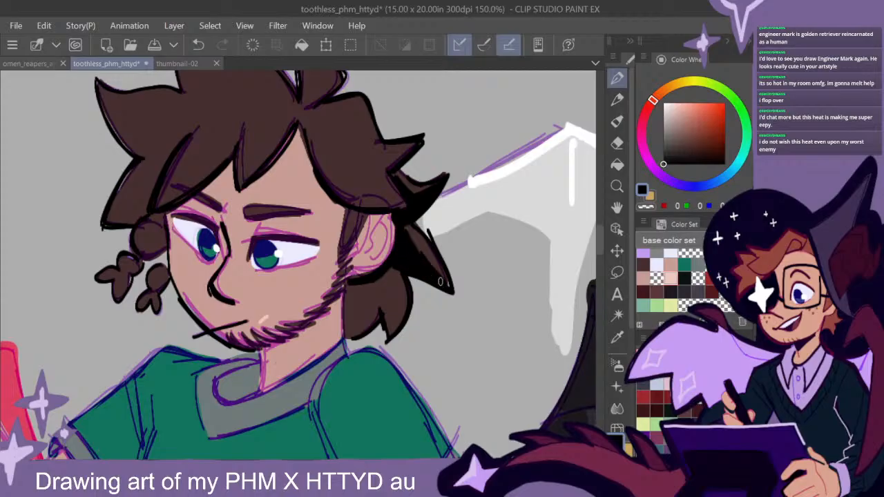
pyautogui.moveTo(600, 231); pyautogui.dragTo(600, 245)
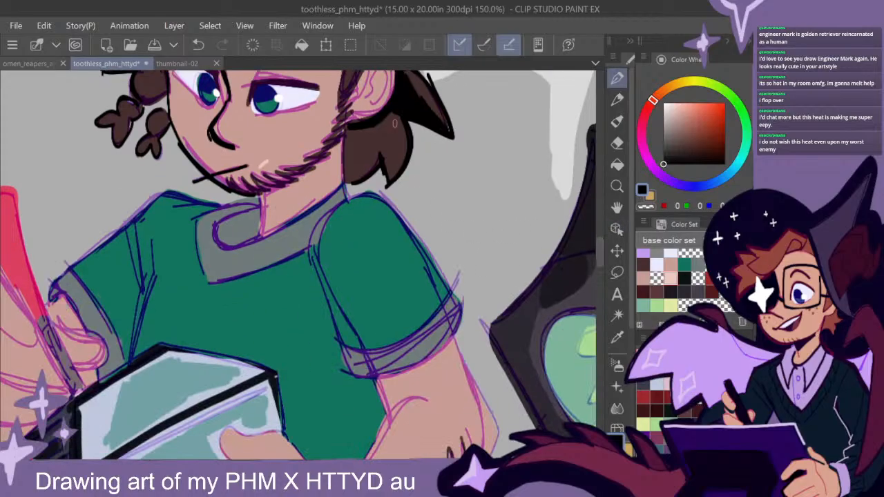
# - Fill the remaining hair hanging behind the seated man's neck with solid black
pyautogui.moveTo(403, 135)
pyautogui.mouseDown()
pyautogui.moveTo(388, 164)
pyautogui.moveTo(402, 113)
pyautogui.moveTo(365, 144)
pyautogui.moveTo(357, 146)
pyautogui.moveTo(351, 128)
pyautogui.moveTo(345, 175)
pyautogui.moveTo(411, 154)
pyautogui.mouseUp()
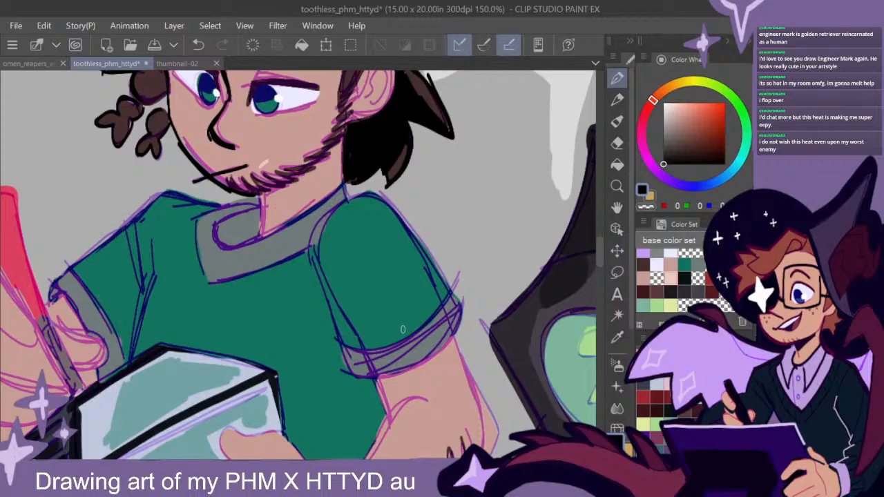
pyautogui.scroll(-1, 402, 332)
pyautogui.moveTo(437, 314)
pyautogui.mouseDown()
pyautogui.moveTo(453, 291)
pyautogui.moveTo(432, 305)
pyautogui.moveTo(421, 247)
pyautogui.mouseUp()
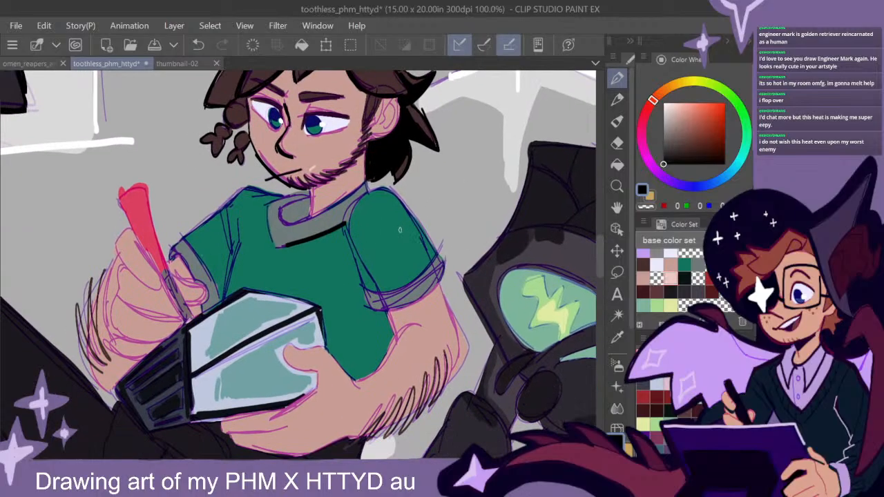
# - Undo the outer collar stroke, then draw the seated man's inner collar line in black and hatch a black shadow across his neck
pyautogui.hotkey('ctrl', 'z')
pyautogui.moveTo(366, 181); pyautogui.dragTo(278, 216)
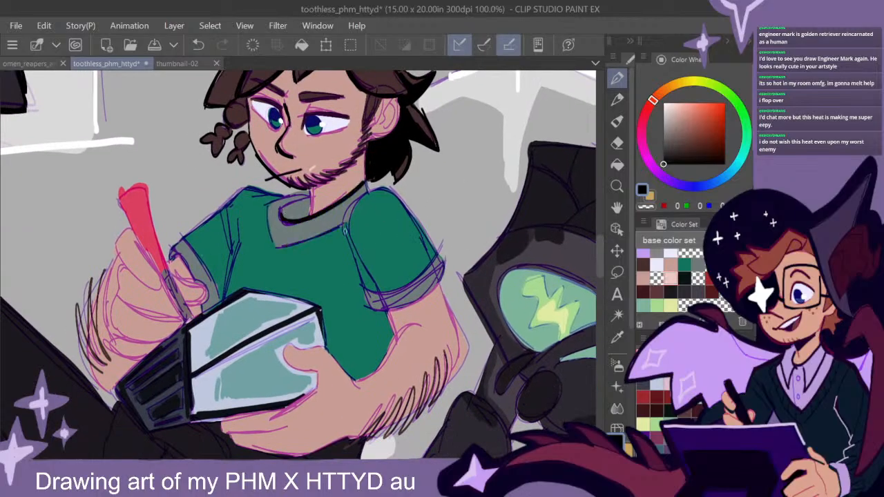
pyautogui.moveTo(310, 183); pyautogui.dragTo(311, 217)
pyautogui.moveTo(363, 161)
pyautogui.mouseDown()
pyautogui.moveTo(313, 206)
pyautogui.moveTo(349, 178)
pyautogui.moveTo(360, 183)
pyautogui.moveTo(322, 200)
pyautogui.moveTo(329, 187)
pyautogui.moveTo(318, 203)
pyautogui.moveTo(371, 187)
pyautogui.moveTo(381, 157)
pyautogui.moveTo(346, 178)
pyautogui.moveTo(371, 145)
pyautogui.mouseUp()
# - Outline the thumb of the seated man's supporting hand and the inner edge of its forearm in black
pyautogui.moveTo(454, 282); pyautogui.dragTo(464, 197)
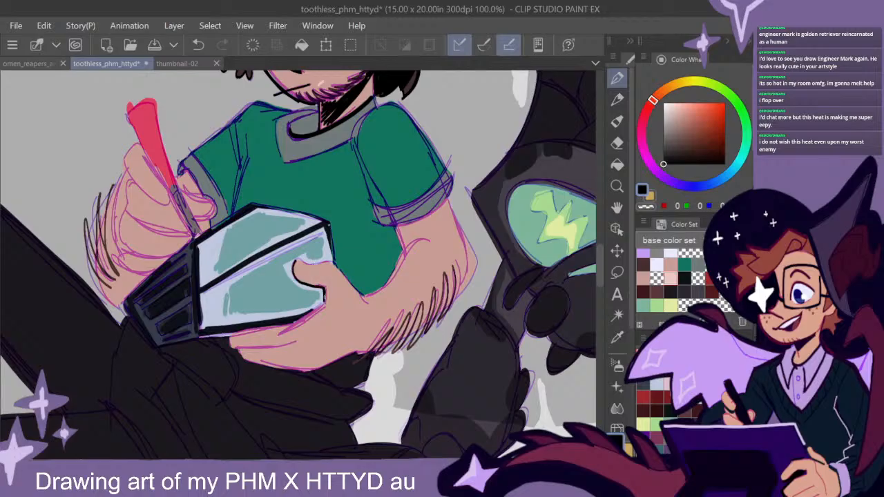
pyautogui.moveTo(322, 264); pyautogui.dragTo(373, 297)
pyautogui.moveTo(409, 246); pyautogui.dragTo(373, 295)
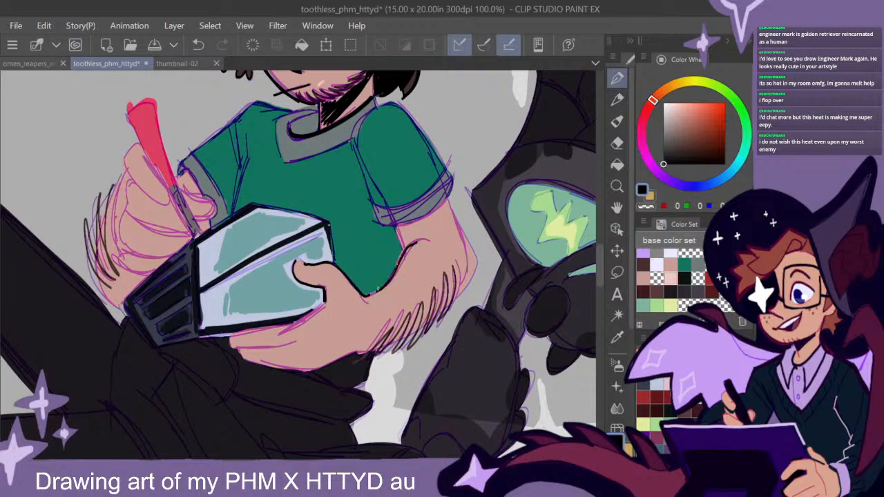
# - Outline the seated man's near sleeve, its cuff and the outer edge of the forearm below it in thick black
pyautogui.moveTo(450, 192)
pyautogui.mouseDown()
pyautogui.moveTo(384, 225)
pyautogui.moveTo(448, 194)
pyautogui.mouseUp()
pyautogui.moveTo(392, 226); pyautogui.dragTo(442, 206)
pyautogui.moveTo(409, 112)
pyautogui.mouseDown()
pyautogui.moveTo(452, 183)
pyautogui.moveTo(373, 111)
pyautogui.moveTo(363, 124)
pyautogui.mouseUp()
pyautogui.moveTo(382, 107); pyautogui.dragTo(403, 109)
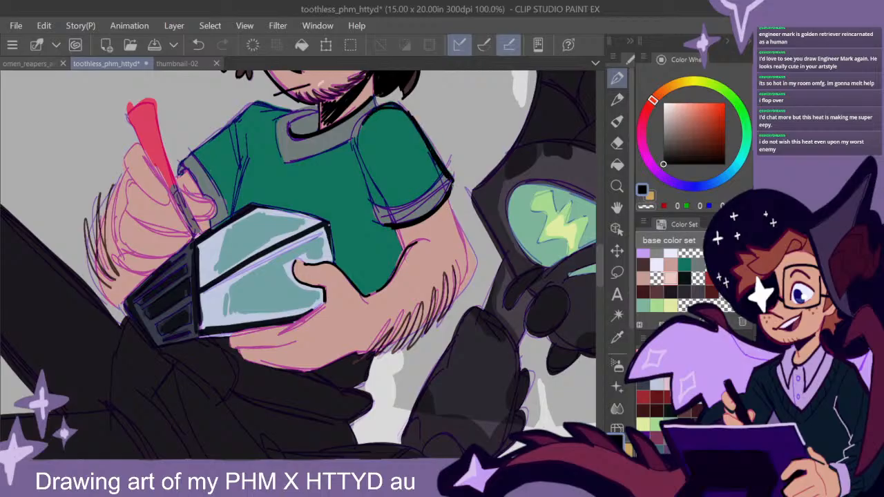
pyautogui.moveTo(447, 196)
pyautogui.mouseDown()
pyautogui.moveTo(477, 264)
pyautogui.moveTo(450, 311)
pyautogui.moveTo(372, 351)
pyautogui.moveTo(418, 363)
pyautogui.moveTo(506, 313)
pyautogui.mouseUp()
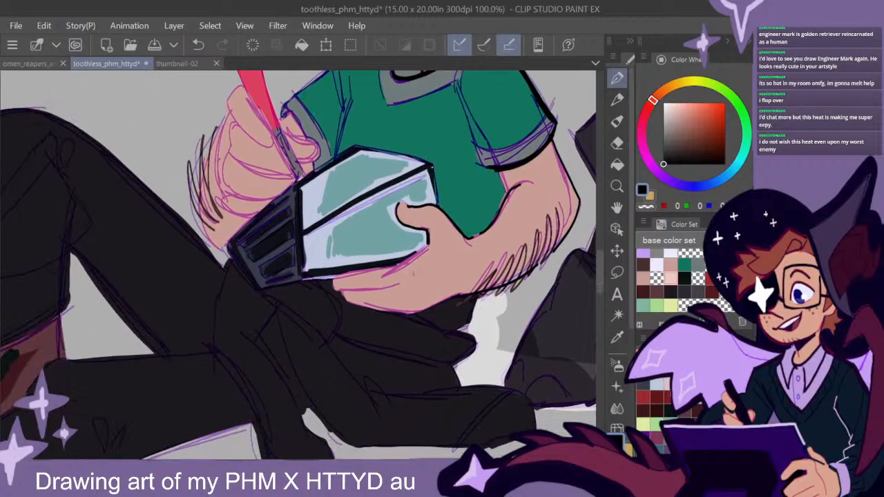
# - Draw a black line between the supporting hand's fingers and thicken the hand's lower outline in magenta sampled from the sketch
pyautogui.moveTo(399, 282); pyautogui.dragTo(341, 291)
pyautogui.scroll(2, 470, 310)
pyautogui.moveTo(354, 330); pyautogui.dragTo(441, 341)
pyautogui.keyDown('alt'); pyautogui.click(380, 237); pyautogui.keyUp('alt')
pyautogui.moveTo(235, 268)
pyautogui.mouseDown()
pyautogui.moveTo(242, 289)
pyautogui.moveTo(331, 286)
pyautogui.moveTo(266, 283)
pyautogui.moveTo(262, 323)
pyautogui.moveTo(376, 341)
pyautogui.moveTo(485, 304)
pyautogui.mouseUp()
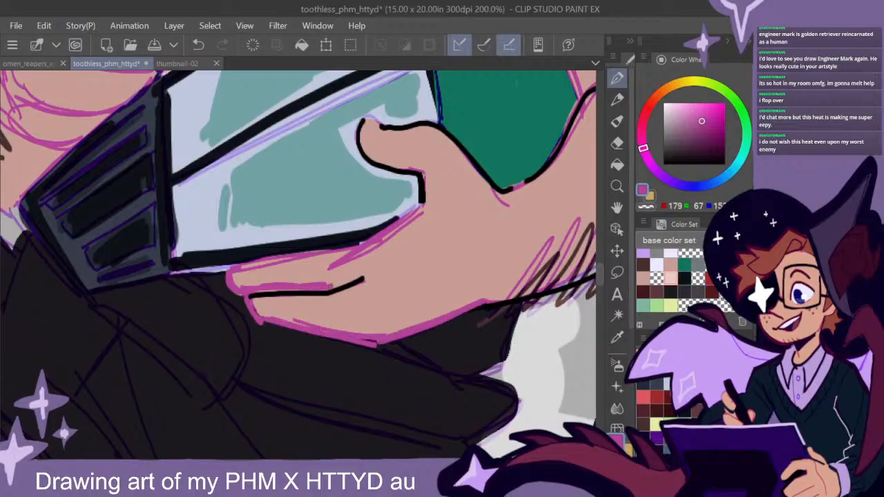
# - Trace over the supporting hand's fingertips, finger gap and lower edge in purple from the base color set
pyautogui.scroll(1, 670, 277)
pyautogui.click(669, 256)
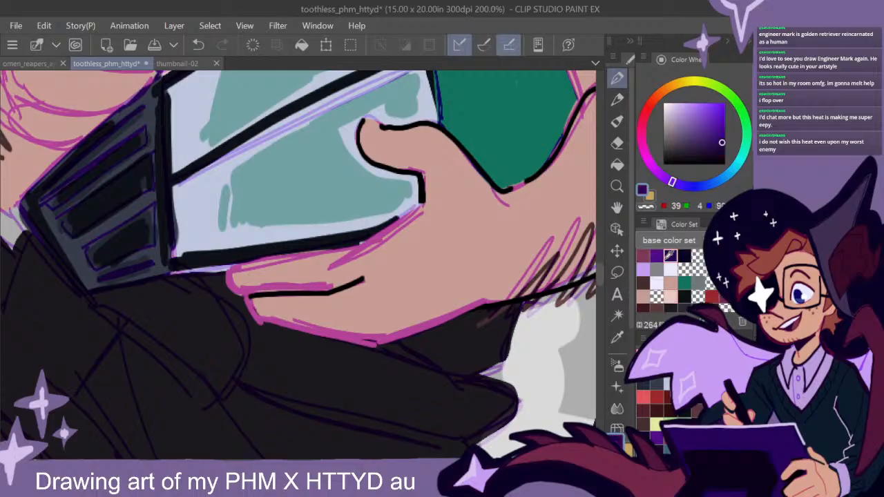
pyautogui.click(656, 256)
pyautogui.moveTo(232, 281)
pyautogui.mouseDown()
pyautogui.moveTo(282, 292)
pyautogui.moveTo(348, 286)
pyautogui.mouseUp()
pyautogui.moveTo(326, 287)
pyautogui.mouseDown()
pyautogui.moveTo(237, 293)
pyautogui.moveTo(225, 275)
pyautogui.moveTo(230, 294)
pyautogui.moveTo(270, 326)
pyautogui.moveTo(400, 346)
pyautogui.mouseUp()
pyautogui.moveTo(279, 320)
pyautogui.mouseDown()
pyautogui.moveTo(378, 343)
pyautogui.moveTo(482, 306)
pyautogui.mouseUp()
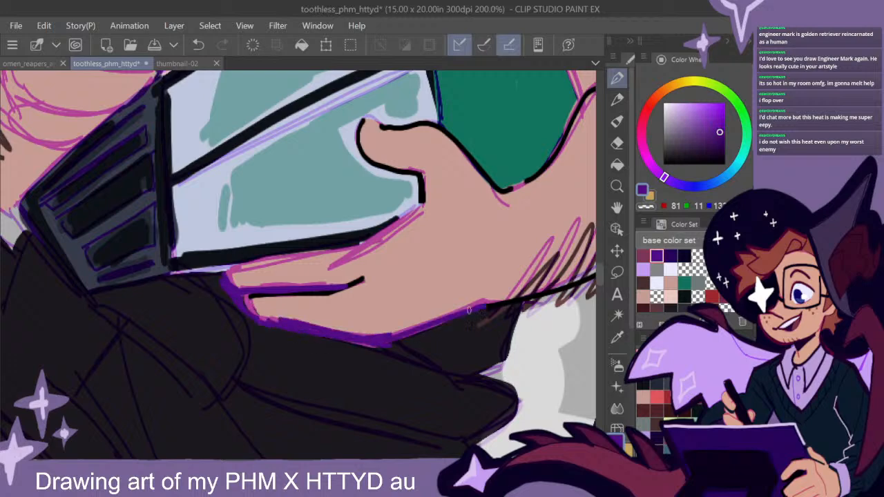
# - Sample black and draw crease lines along the lowest finger and heel of the seated man's supporting hand
pyautogui.keyDown('alt'); pyautogui.click(359, 281); pyautogui.keyUp('alt')
pyautogui.moveTo(265, 318)
pyautogui.mouseDown()
pyautogui.moveTo(305, 331)
pyautogui.moveTo(384, 314)
pyautogui.moveTo(318, 327)
pyautogui.mouseUp()
pyautogui.moveTo(371, 308); pyautogui.dragTo(393, 335)
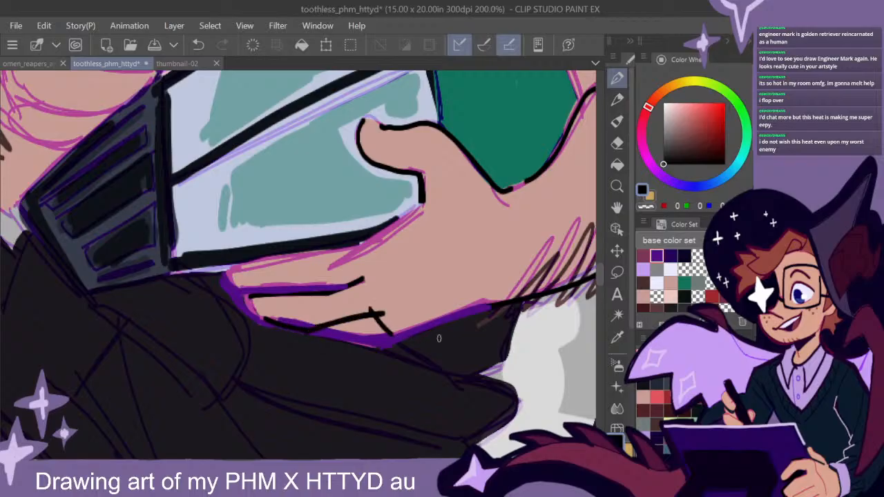
# - Outline the red screwdriver handle in the seated man's raised hand in thick black
pyautogui.scroll(-2, 482, 347)
pyautogui.moveTo(524, 313)
pyautogui.mouseDown()
pyautogui.moveTo(465, 343)
pyautogui.moveTo(446, 371)
pyautogui.moveTo(478, 359)
pyautogui.moveTo(456, 367)
pyautogui.mouseUp()
pyautogui.moveTo(421, 310); pyautogui.dragTo(458, 333)
pyautogui.moveTo(226, 159)
pyautogui.mouseDown()
pyautogui.moveTo(255, 144)
pyautogui.moveTo(258, 216)
pyautogui.mouseUp()
pyautogui.moveTo(238, 183); pyautogui.dragTo(269, 231)
pyautogui.moveTo(230, 166); pyautogui.dragTo(267, 229)
pyautogui.moveTo(256, 143); pyautogui.dragTo(279, 220)
pyautogui.moveTo(266, 185); pyautogui.dragTo(278, 218)
pyautogui.moveTo(259, 151); pyautogui.dragTo(271, 187)
# - Letter a small black "S" at the narrow end of the red screwdriver handle
pyautogui.moveTo(429, 239); pyautogui.dragTo(422, 326)
pyautogui.scroll(1, 445, 323)
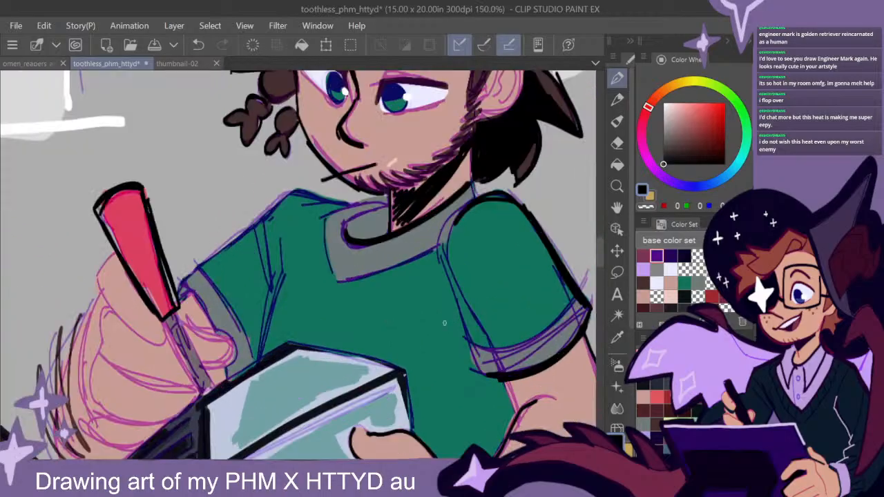
pyautogui.scroll(1, 445, 324)
pyautogui.moveTo(219, 256); pyautogui.dragTo(426, 267)
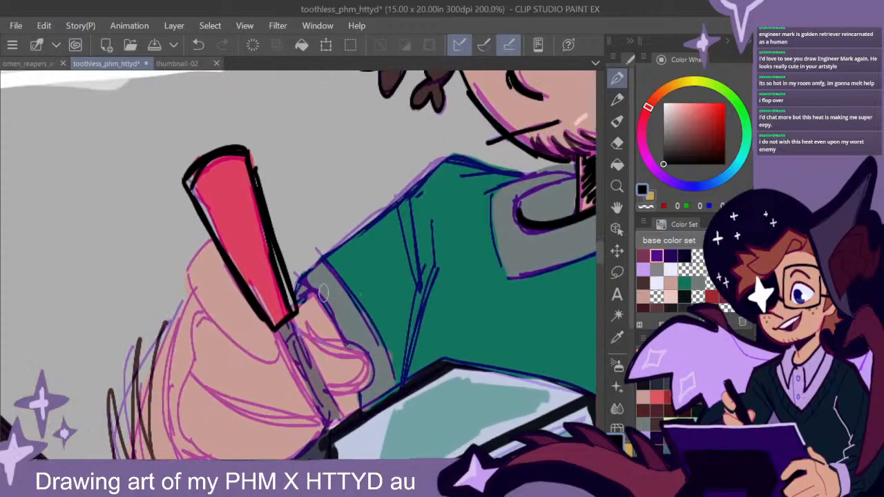
pyautogui.moveTo(349, 308); pyautogui.dragTo(412, 281)
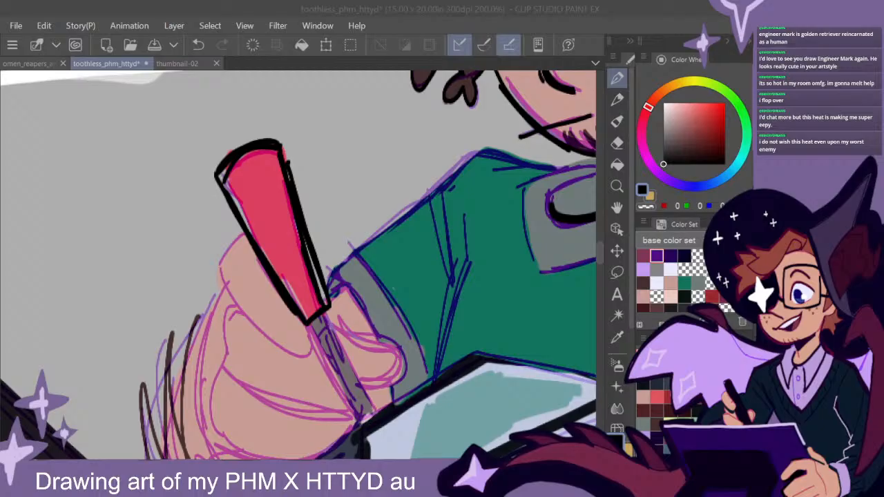
pyautogui.click(450, 328)
pyautogui.press('-')
pyautogui.press('-')
pyautogui.press('-')
pyautogui.press('-')
pyautogui.press('-')
pyautogui.press('-')
pyautogui.press('-')
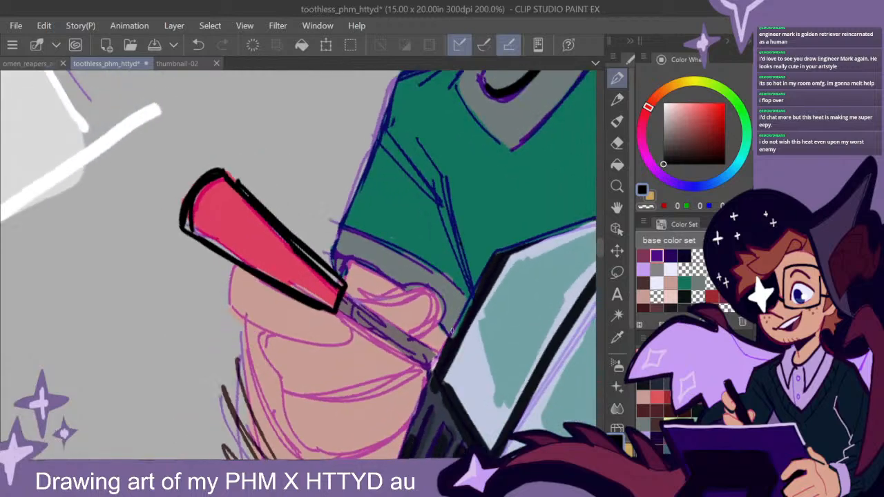
pyautogui.press('^')
pyautogui.press('^')
pyautogui.press('^')
pyautogui.press('^')
pyautogui.press('^')
pyautogui.press('^')
pyautogui.press('^')
pyautogui.press('^')
pyautogui.press('^')
pyautogui.press('^')
pyautogui.press('^')
pyautogui.press('^')
pyautogui.press('^')
pyautogui.press('^')
pyautogui.press('^')
pyautogui.press('^')
pyautogui.press('^')
pyautogui.press('^')
pyautogui.press('^')
pyautogui.press('^')
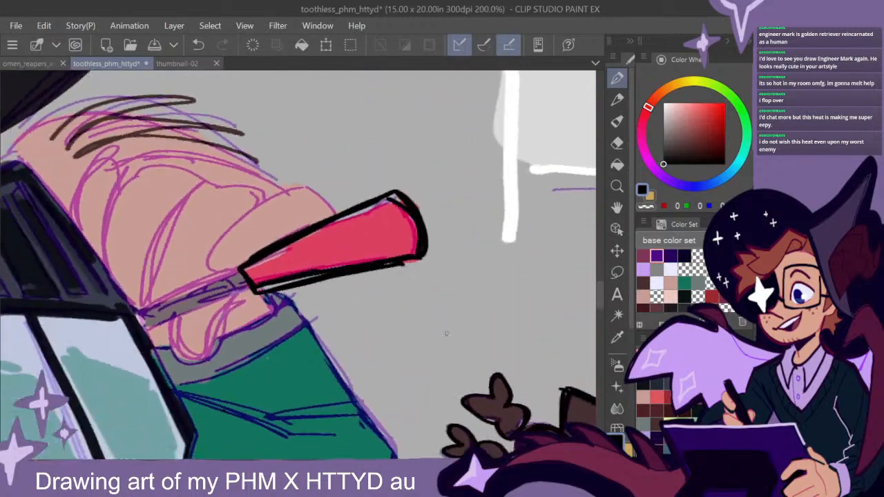
pyautogui.press('^')
pyautogui.moveTo(365, 299); pyautogui.dragTo(411, 284)
pyautogui.scroll(-2, 354, 227)
pyautogui.scroll(4, 354, 227)
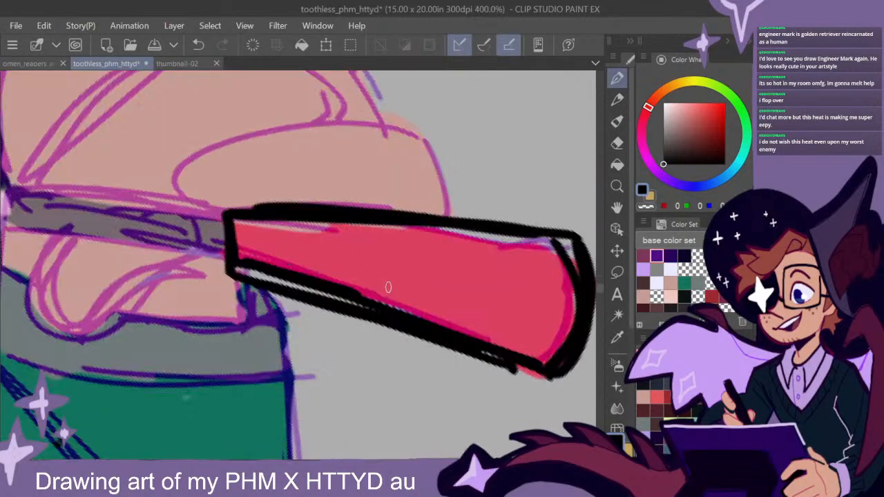
pyautogui.scroll(-2, 392, 280)
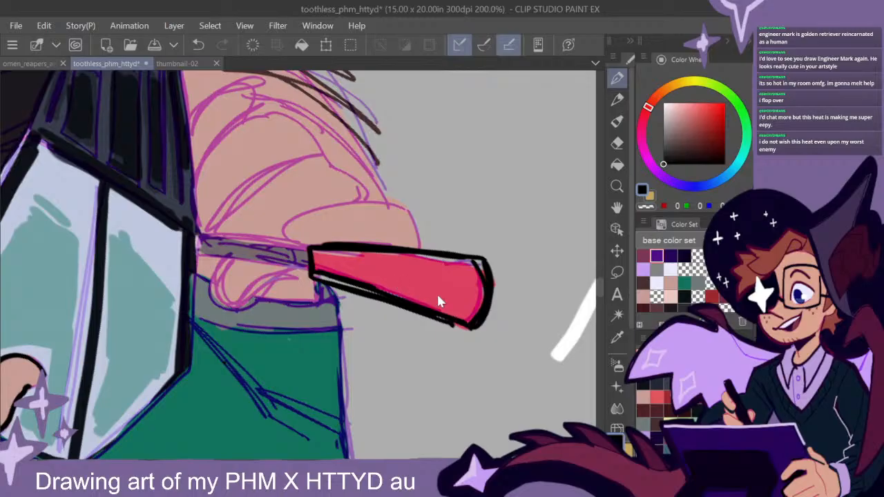
pyautogui.hotkey('alt', 'Tab')
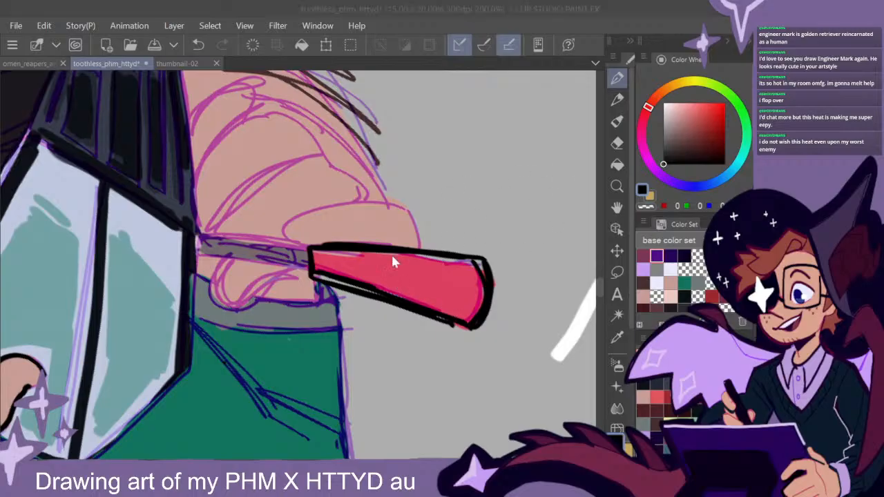
pyautogui.click(331, 247)
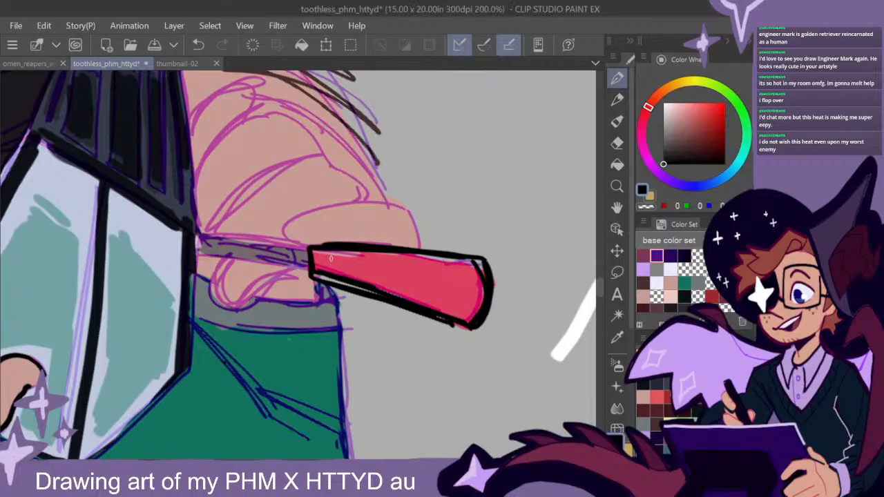
pyautogui.moveTo(332, 256)
pyautogui.mouseDown()
pyautogui.moveTo(325, 266)
pyautogui.moveTo(337, 271)
pyautogui.mouseUp()
pyautogui.moveTo(343, 263)
pyautogui.mouseDown()
pyautogui.moveTo(384, 266)
pyautogui.moveTo(407, 287)
pyautogui.mouseUp()
pyautogui.moveTo(414, 272)
pyautogui.mouseDown()
pyautogui.moveTo(425, 272)
pyautogui.moveTo(438, 295)
pyautogui.moveTo(457, 279)
pyautogui.mouseUp()
pyautogui.hotkey('ctrl', 'z')
pyautogui.hotkey('ctrl', 'z')
pyautogui.hotkey('ctrl', 'z')
pyautogui.hotkey('ctrl', 'z')
pyautogui.hotkey('ctrl', 'z')
pyautogui.hotkey('ctrl', 'z')
pyautogui.hotkey('ctrl', 'z')
pyautogui.hotkey('ctrl', 'z')
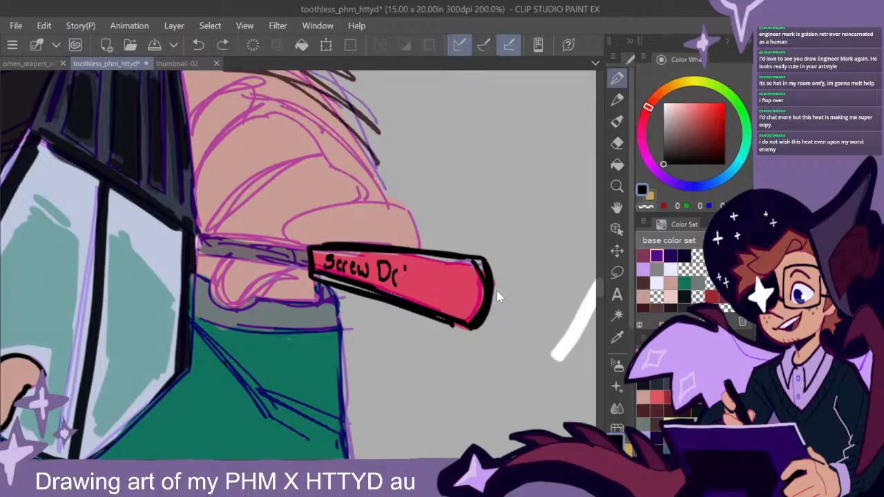
pyautogui.hotkey('ctrl', 'z')
pyautogui.hotkey('ctrl', 'z')
pyautogui.hotkey('ctrl', 'z')
pyautogui.hotkey('ctrl', 'z')
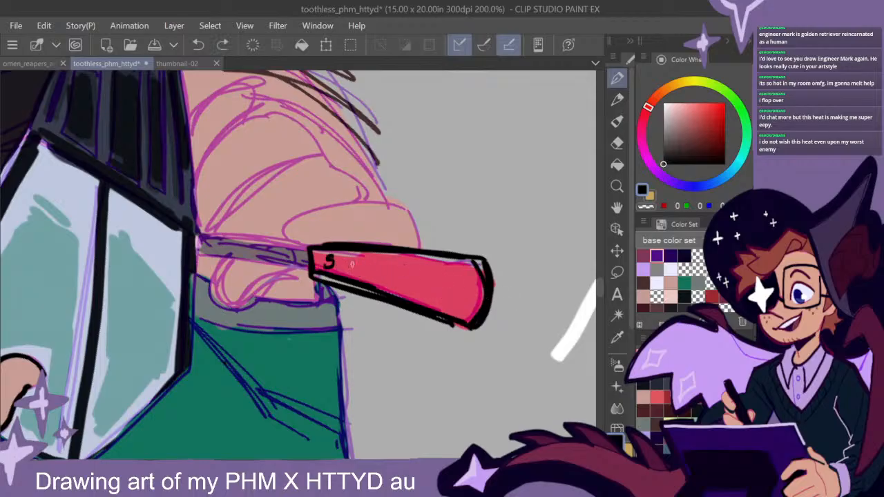
# - Complete the black hand-lettered label "Screw Driver" along the red handle
pyautogui.moveTo(346, 261); pyautogui.dragTo(346, 273)
pyautogui.moveTo(348, 275)
pyautogui.mouseDown()
pyautogui.moveTo(377, 262)
pyautogui.moveTo(404, 290)
pyautogui.mouseUp()
pyautogui.moveTo(405, 279)
pyautogui.mouseDown()
pyautogui.moveTo(416, 272)
pyautogui.moveTo(417, 293)
pyautogui.moveTo(431, 279)
pyautogui.mouseUp()
pyautogui.moveTo(431, 290); pyautogui.dragTo(441, 298)
pyautogui.moveTo(446, 285); pyautogui.dragTo(447, 306)
pyautogui.moveTo(448, 293); pyautogui.dragTo(461, 283)
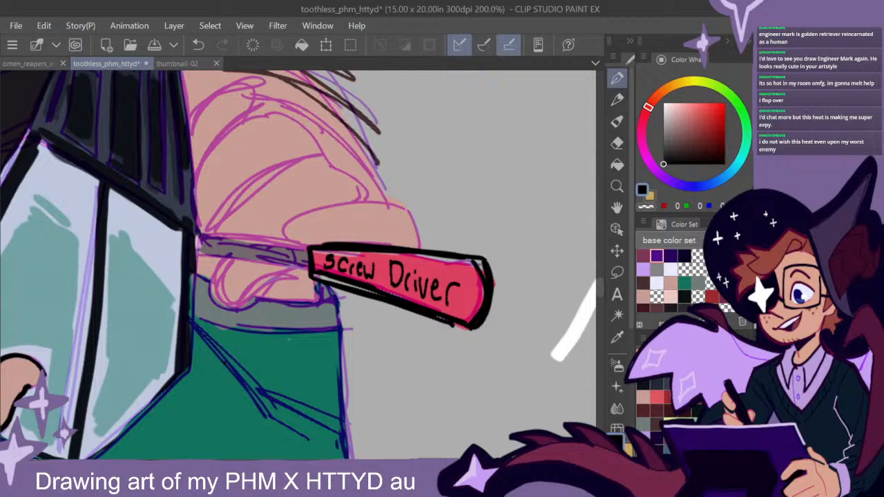
pyautogui.hotkey('ctrl', '@')
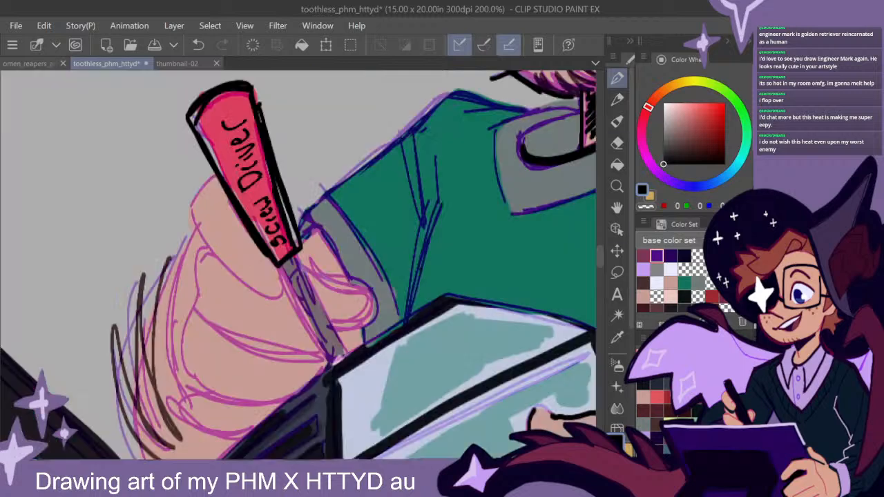
# - Review the seated man and the overall sketch page, undoing the last stroke
pyautogui.scroll(-5, 400, 271)
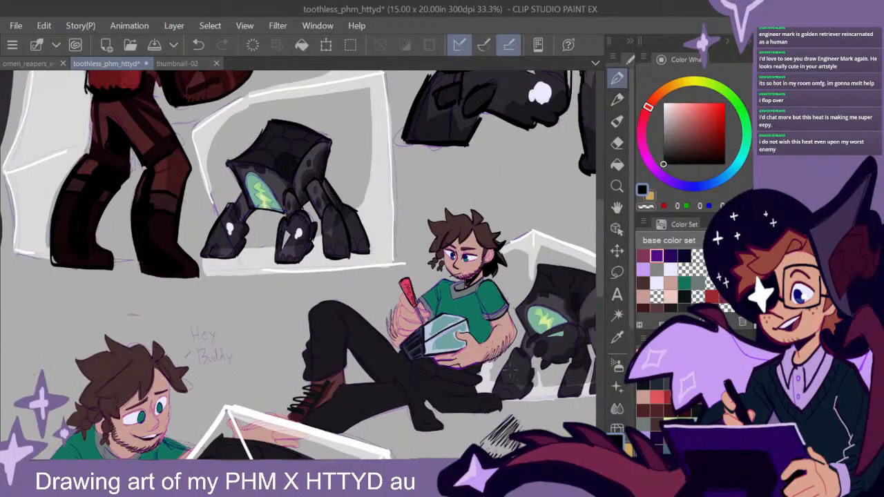
pyautogui.moveTo(510, 370); pyautogui.dragTo(361, 302)
pyautogui.scroll(4, 360, 302)
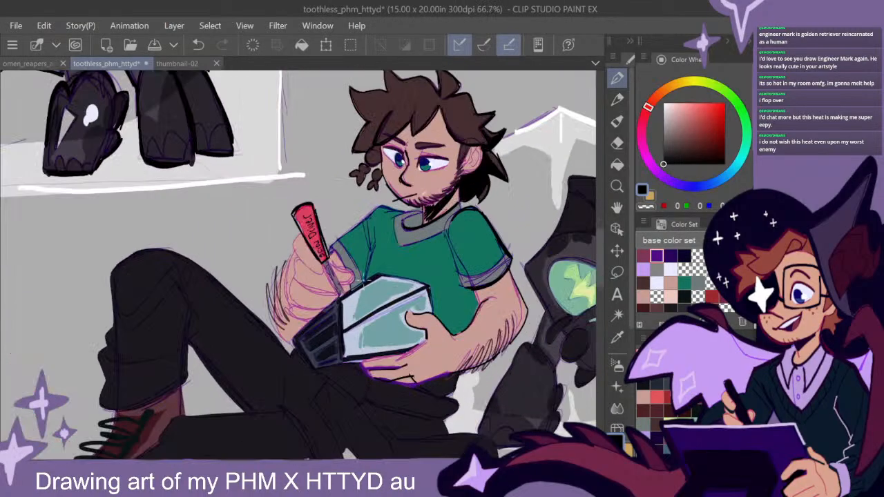
pyautogui.scroll(-4, 414, 331)
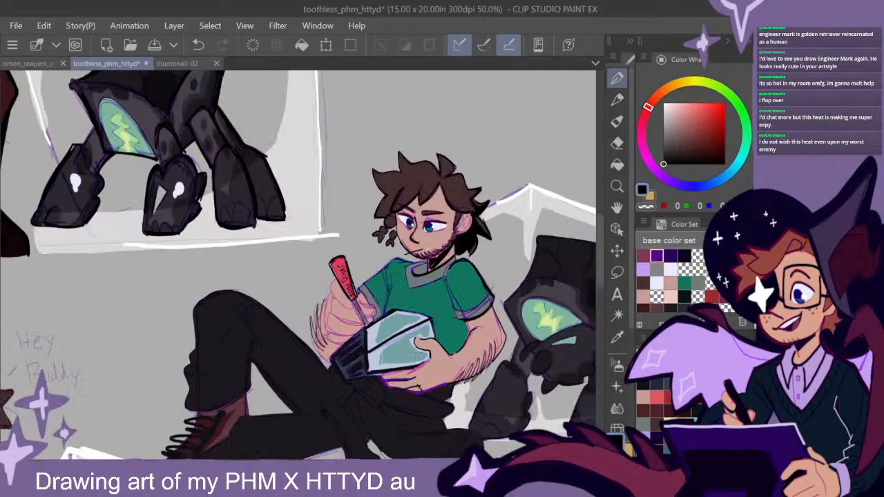
pyautogui.scroll(-2, 506, 314)
pyautogui.moveTo(517, 344)
pyautogui.mouseDown()
pyautogui.moveTo(483, 314)
pyautogui.moveTo(529, 334)
pyautogui.moveTo(518, 324)
pyautogui.mouseUp()
pyautogui.hotkey('ctrl', 'z')
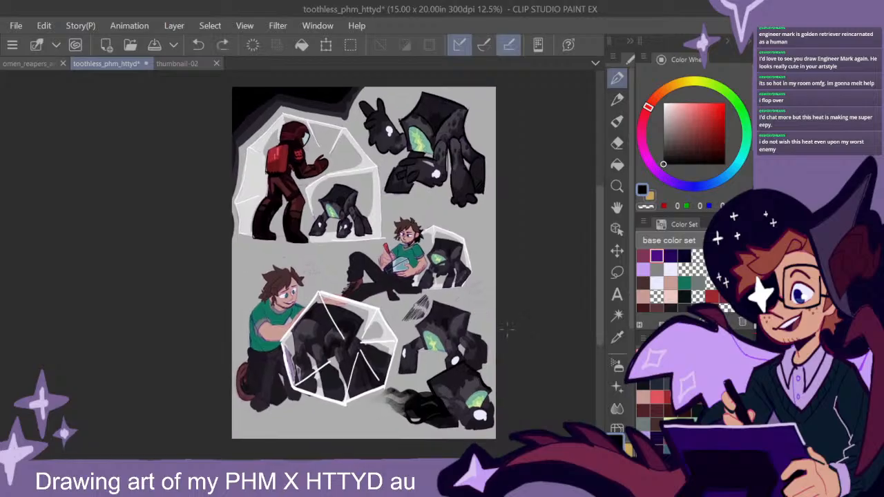
# - Outline the dark garment end hanging from the seated man's waist in black and fill the gap beside it with solid black shadow
pyautogui.scroll(4, 430, 283)
pyautogui.moveTo(352, 307); pyautogui.dragTo(470, 290)
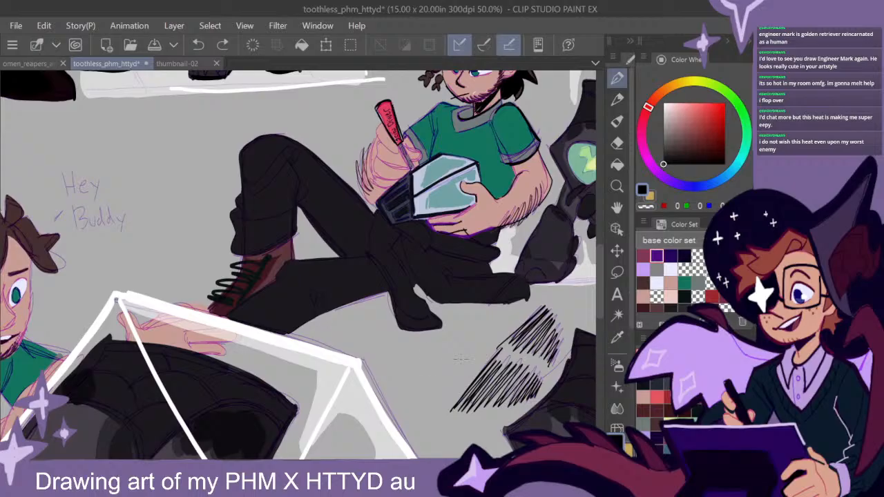
pyautogui.moveTo(480, 346); pyautogui.dragTo(430, 319)
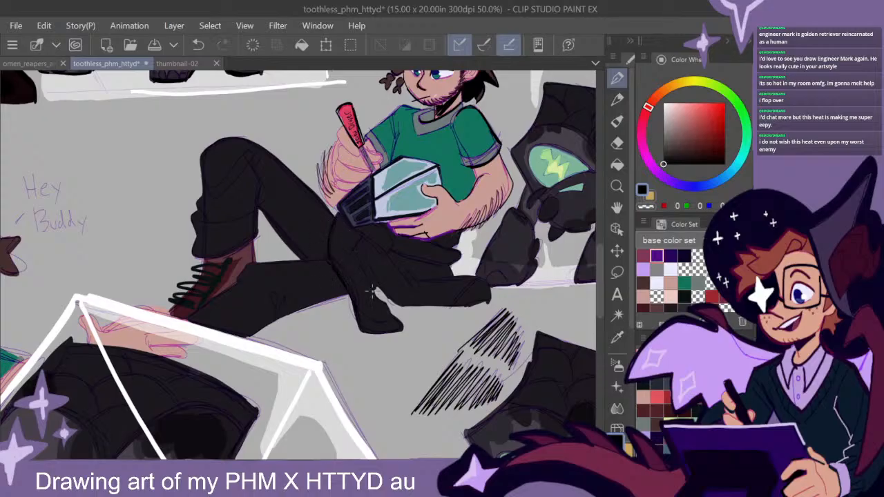
pyautogui.moveTo(361, 239)
pyautogui.mouseDown()
pyautogui.moveTo(355, 253)
pyautogui.moveTo(392, 321)
pyautogui.moveTo(361, 326)
pyautogui.mouseUp()
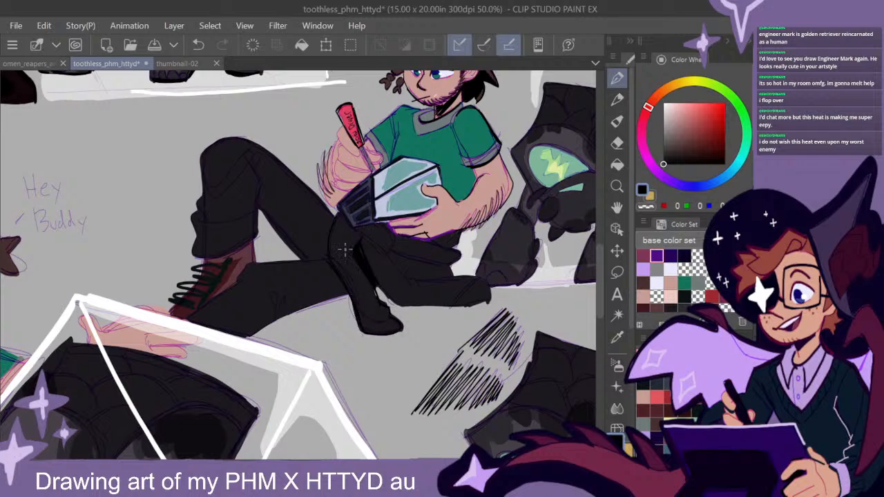
# - Ink the seated man's bent knee, trouser folds and the edges of both legs in black
pyautogui.moveTo(264, 201)
pyautogui.mouseDown()
pyautogui.moveTo(254, 164)
pyautogui.moveTo(259, 174)
pyautogui.mouseUp()
pyautogui.moveTo(254, 213)
pyautogui.mouseDown()
pyautogui.moveTo(199, 221)
pyautogui.moveTo(199, 153)
pyautogui.moveTo(195, 239)
pyautogui.moveTo(207, 258)
pyautogui.moveTo(239, 249)
pyautogui.mouseUp()
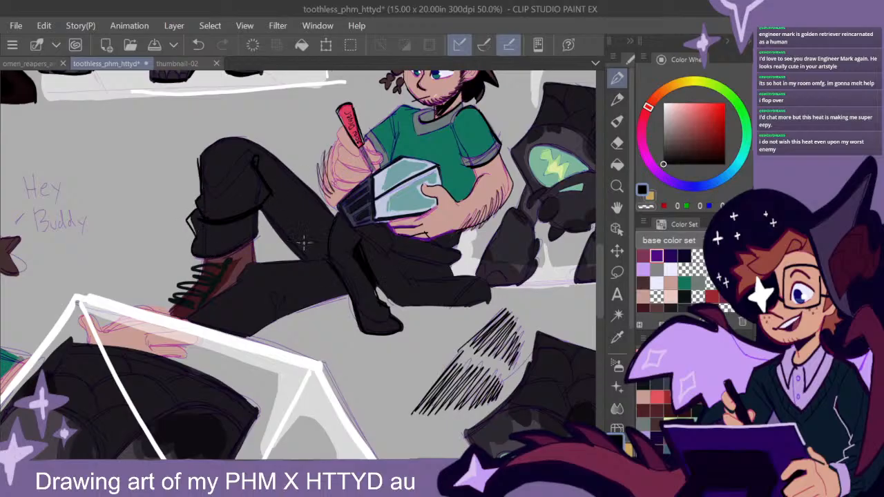
pyautogui.moveTo(261, 219)
pyautogui.mouseDown()
pyautogui.moveTo(298, 258)
pyautogui.moveTo(256, 265)
pyautogui.moveTo(328, 263)
pyautogui.mouseUp()
pyautogui.moveTo(245, 271)
pyautogui.mouseDown()
pyautogui.moveTo(200, 309)
pyautogui.moveTo(261, 271)
pyautogui.mouseUp()
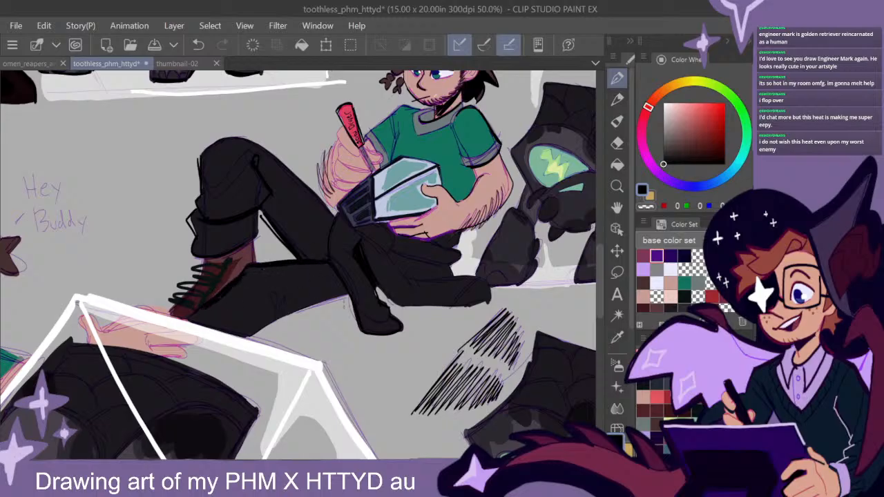
pyautogui.moveTo(343, 296)
pyautogui.mouseDown()
pyautogui.moveTo(268, 326)
pyautogui.moveTo(322, 300)
pyautogui.moveTo(284, 316)
pyautogui.mouseUp()
# - Outline the dark garment end lying beside the seated man in thick black and hatch the shadow in its folds below his forearm
pyautogui.hscroll(3, 401, 291)
pyautogui.moveTo(397, 280)
pyautogui.mouseDown()
pyautogui.moveTo(332, 276)
pyautogui.moveTo(400, 280)
pyautogui.moveTo(404, 299)
pyautogui.moveTo(377, 304)
pyautogui.mouseUp()
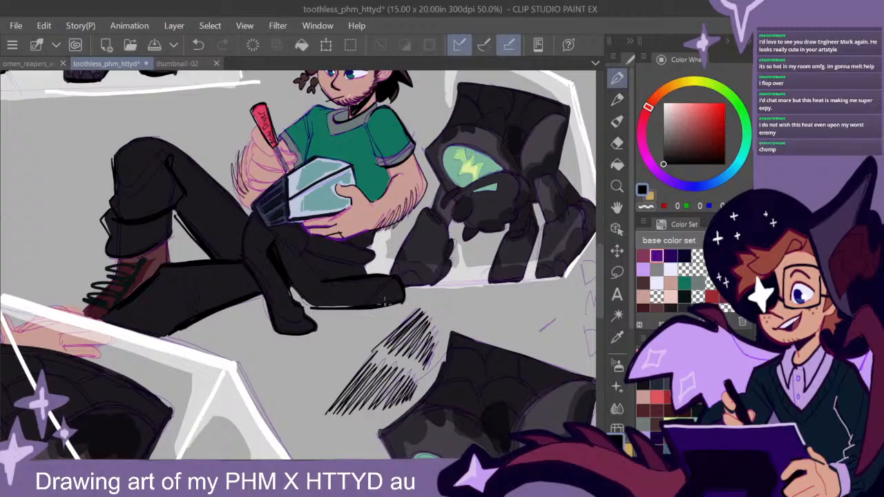
pyautogui.moveTo(313, 267); pyautogui.dragTo(302, 285)
pyautogui.moveTo(359, 271); pyautogui.dragTo(314, 256)
pyautogui.moveTo(318, 270)
pyautogui.mouseDown()
pyautogui.moveTo(352, 268)
pyautogui.moveTo(363, 277)
pyautogui.moveTo(372, 239)
pyautogui.moveTo(373, 257)
pyautogui.moveTo(303, 231)
pyautogui.moveTo(296, 257)
pyautogui.moveTo(270, 231)
pyautogui.mouseUp()
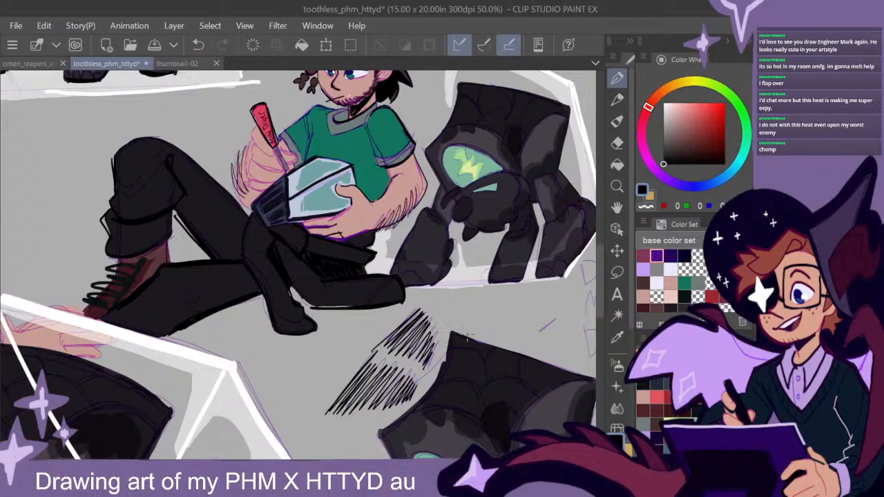
pyautogui.scroll(-2, 469, 338)
pyautogui.moveTo(508, 368); pyautogui.dragTo(503, 348)
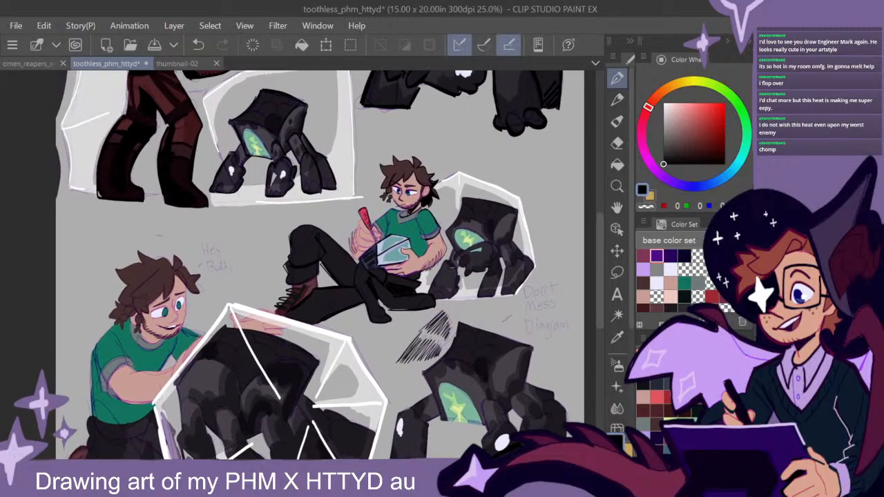
# - Letter "Engineering?" and "MIT" in pale blue-green across the chest of the seated man's green shirt
pyautogui.scroll(4, 434, 242)
pyautogui.moveTo(434, 242); pyautogui.dragTo(495, 289)
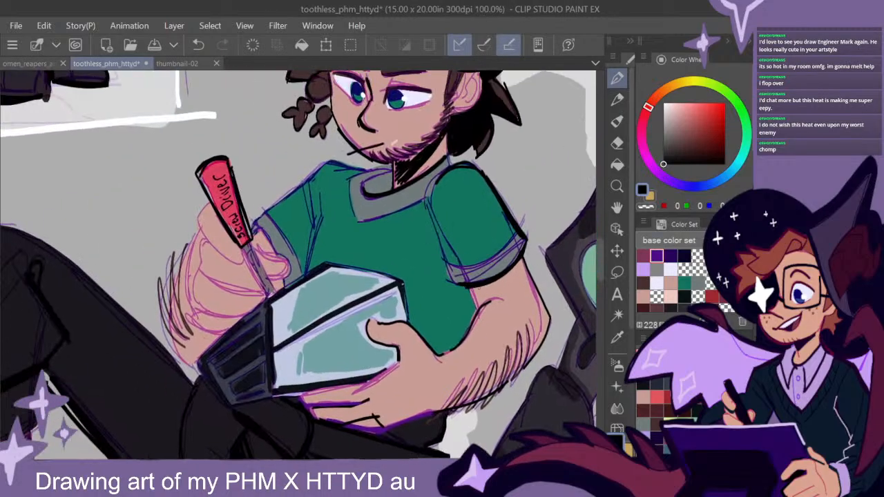
pyautogui.click(684, 281)
pyautogui.click(672, 111)
pyautogui.moveTo(437, 277); pyautogui.dragTo(426, 249)
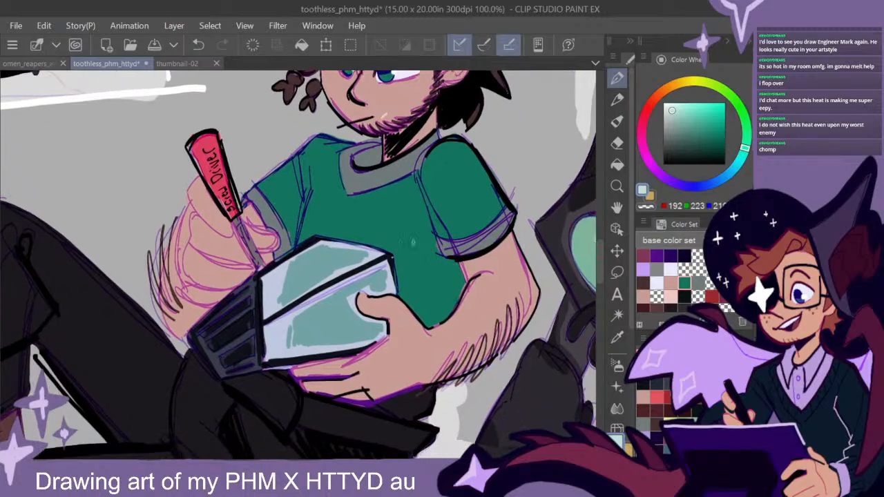
pyautogui.moveTo(312, 208)
pyautogui.mouseDown()
pyautogui.moveTo(331, 220)
pyautogui.moveTo(335, 232)
pyautogui.moveTo(341, 212)
pyautogui.moveTo(341, 229)
pyautogui.moveTo(357, 224)
pyautogui.moveTo(368, 232)
pyautogui.moveTo(382, 222)
pyautogui.moveTo(393, 234)
pyautogui.moveTo(408, 229)
pyautogui.moveTo(403, 252)
pyautogui.mouseUp()
pyautogui.moveTo(417, 217); pyautogui.dragTo(423, 236)
pyautogui.click(422, 241)
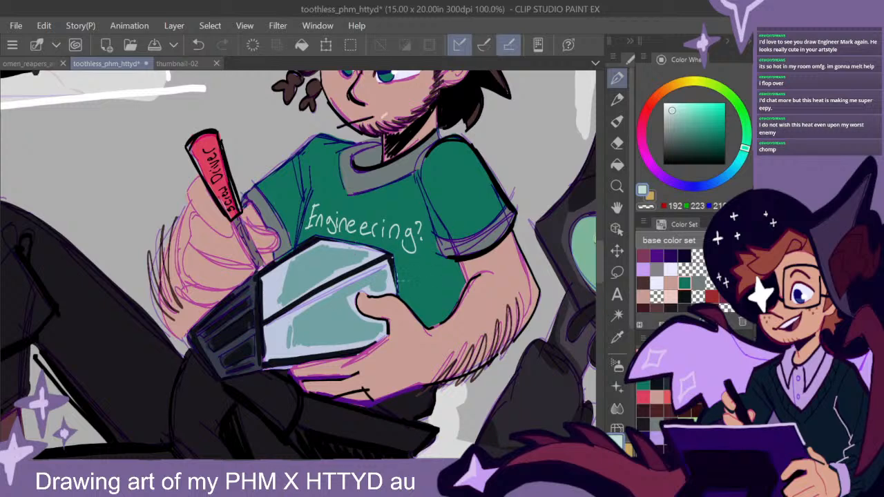
pyautogui.moveTo(400, 275); pyautogui.dragTo(399, 293)
pyautogui.moveTo(400, 276)
pyautogui.mouseDown()
pyautogui.moveTo(411, 296)
pyautogui.moveTo(414, 273)
pyautogui.mouseUp()
pyautogui.moveTo(406, 297)
pyautogui.mouseDown()
pyautogui.moveTo(429, 294)
pyautogui.moveTo(440, 274)
pyautogui.mouseUp()
# - Outline the raised front foot and the leg behind it in thick black on the creature beside the seated man
pyautogui.scroll(-3, 507, 333)
pyautogui.moveTo(526, 387); pyautogui.dragTo(423, 343)
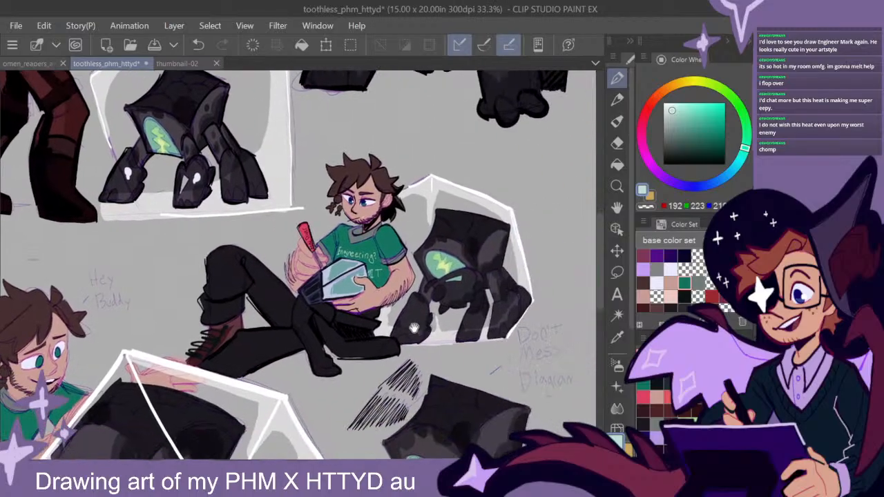
pyautogui.moveTo(378, 391); pyautogui.dragTo(447, 341)
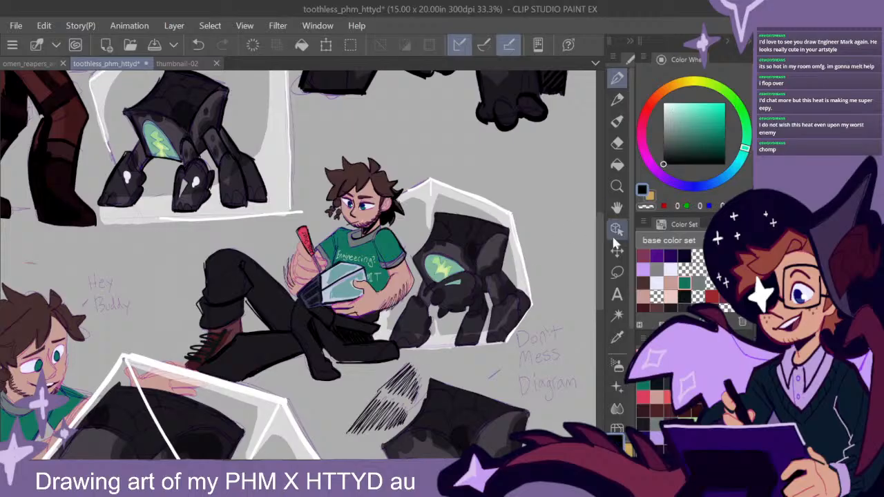
pyautogui.scroll(2, 508, 334)
pyautogui.moveTo(508, 334)
pyautogui.mouseDown()
pyautogui.moveTo(418, 235)
pyautogui.moveTo(397, 261)
pyautogui.mouseUp()
pyautogui.moveTo(400, 224)
pyautogui.mouseDown()
pyautogui.moveTo(360, 216)
pyautogui.moveTo(326, 238)
pyautogui.mouseUp()
pyautogui.moveTo(400, 254)
pyautogui.mouseDown()
pyautogui.moveTo(402, 272)
pyautogui.moveTo(383, 291)
pyautogui.moveTo(337, 291)
pyautogui.mouseUp()
pyautogui.moveTo(324, 250)
pyautogui.mouseDown()
pyautogui.moveTo(314, 271)
pyautogui.moveTo(331, 285)
pyautogui.mouseUp()
pyautogui.moveTo(318, 243); pyautogui.dragTo(301, 264)
pyautogui.moveTo(333, 291)
pyautogui.mouseDown()
pyautogui.moveTo(326, 308)
pyautogui.moveTo(347, 299)
pyautogui.moveTo(362, 353)
pyautogui.mouseUp()
pyautogui.moveTo(378, 311)
pyautogui.mouseDown()
pyautogui.moveTo(363, 356)
pyautogui.moveTo(367, 331)
pyautogui.mouseUp()
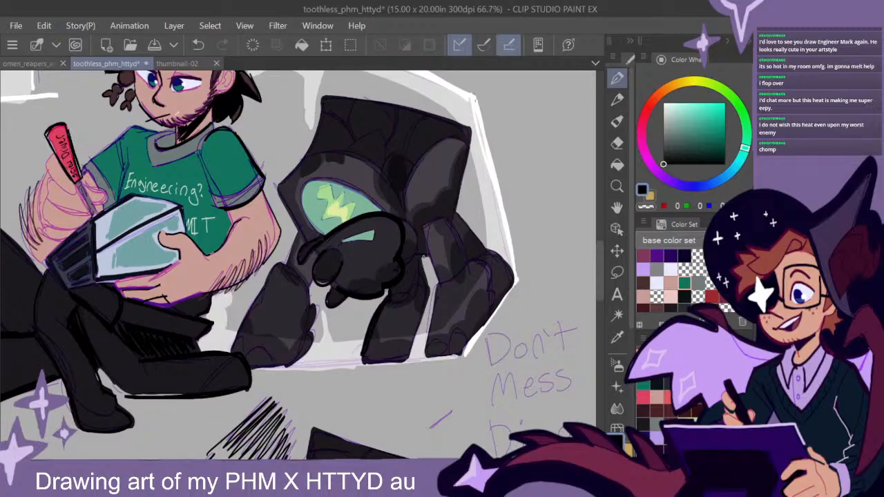
# - Ink the knee, lower segment and foot of the outer hind leg in black on the creature beside the seated man
pyautogui.moveTo(423, 231); pyautogui.dragTo(435, 279)
pyautogui.moveTo(451, 224)
pyautogui.mouseDown()
pyautogui.moveTo(463, 271)
pyautogui.moveTo(479, 260)
pyautogui.moveTo(488, 268)
pyautogui.moveTo(495, 295)
pyautogui.mouseUp()
pyautogui.moveTo(478, 265); pyautogui.dragTo(462, 280)
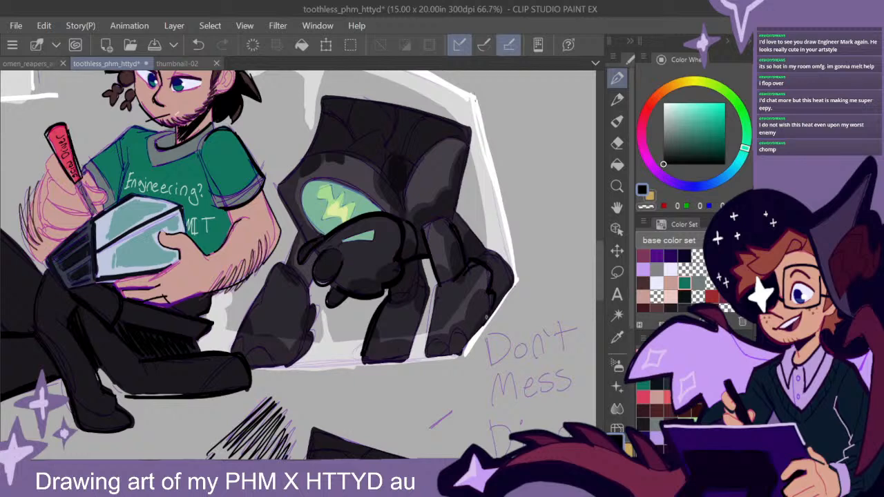
pyautogui.moveTo(464, 338); pyautogui.dragTo(430, 350)
pyautogui.moveTo(438, 288); pyautogui.dragTo(427, 349)
pyautogui.moveTo(436, 291); pyautogui.dragTo(422, 352)
# - Outline the shadowed inner leg of the creature beside the seated man and fill it with diagonal black hatching
pyautogui.moveTo(427, 259); pyautogui.dragTo(414, 356)
pyautogui.moveTo(424, 309); pyautogui.dragTo(411, 353)
pyautogui.moveTo(411, 262)
pyautogui.mouseDown()
pyautogui.moveTo(392, 301)
pyautogui.moveTo(417, 292)
pyautogui.moveTo(421, 302)
pyautogui.moveTo(380, 319)
pyautogui.mouseUp()
pyautogui.moveTo(418, 312)
pyautogui.mouseDown()
pyautogui.moveTo(376, 330)
pyautogui.moveTo(393, 327)
pyautogui.mouseUp()
pyautogui.moveTo(414, 320); pyautogui.dragTo(368, 353)
pyautogui.moveTo(415, 329)
pyautogui.mouseDown()
pyautogui.moveTo(371, 356)
pyautogui.moveTo(382, 359)
pyautogui.mouseUp()
pyautogui.moveTo(412, 344); pyautogui.dragTo(402, 352)
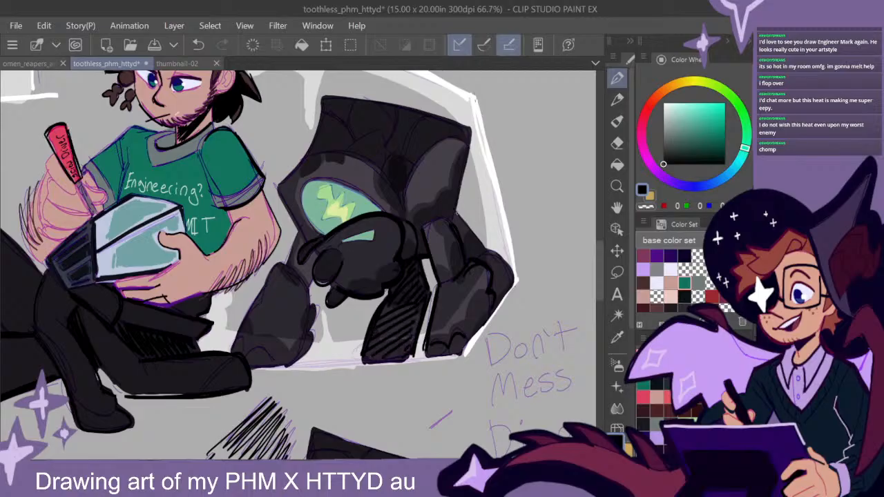
# - Outline the body of the creature beside the seated man in black, including the shoulder and the arc over its glowing green opening
pyautogui.moveTo(501, 243); pyautogui.dragTo(481, 290)
pyautogui.moveTo(433, 271); pyautogui.dragTo(447, 176)
pyautogui.moveTo(442, 214)
pyautogui.mouseDown()
pyautogui.moveTo(447, 176)
pyautogui.moveTo(311, 143)
pyautogui.mouseUp()
pyautogui.moveTo(436, 169); pyautogui.dragTo(420, 163)
pyautogui.moveTo(301, 145); pyautogui.dragTo(258, 240)
pyautogui.moveTo(294, 185)
pyautogui.mouseDown()
pyautogui.moveTo(258, 240)
pyautogui.moveTo(283, 285)
pyautogui.mouseUp()
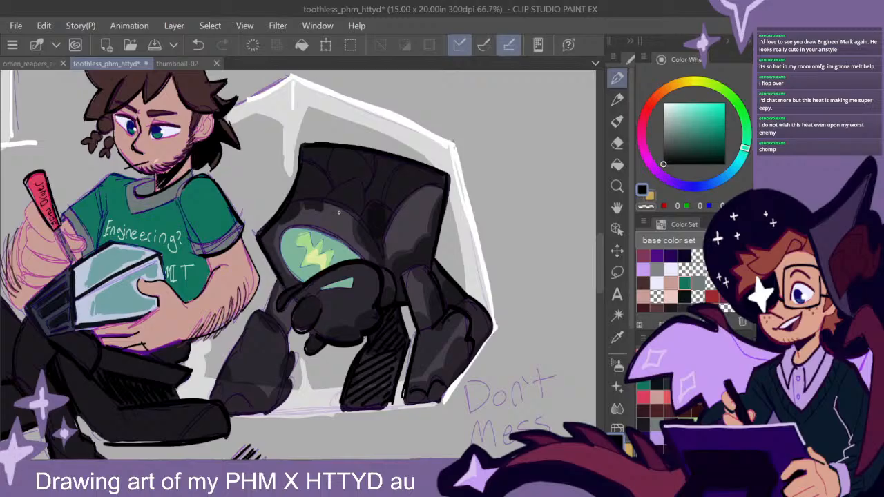
pyautogui.moveTo(384, 224)
pyautogui.mouseDown()
pyautogui.moveTo(442, 180)
pyautogui.moveTo(384, 242)
pyautogui.moveTo(305, 200)
pyautogui.mouseUp()
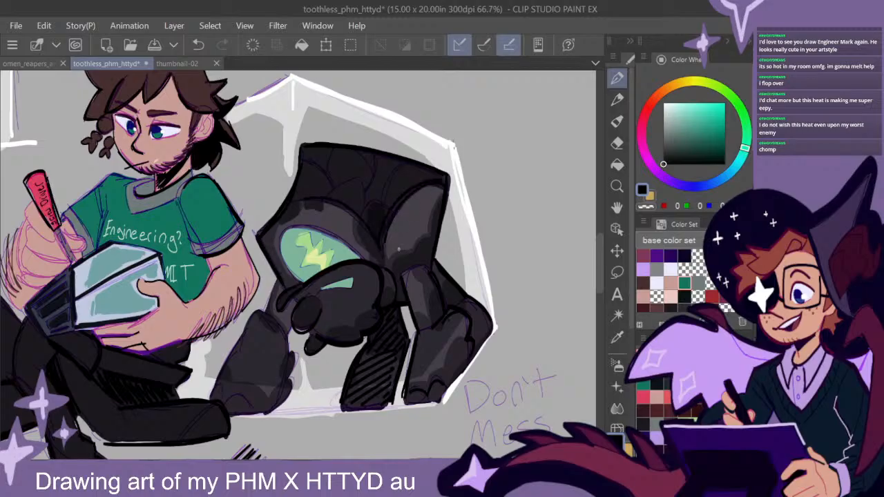
# - Outline the front leg nearest the seated man in black on the creature beside him
pyautogui.scroll(-1, 474, 345)
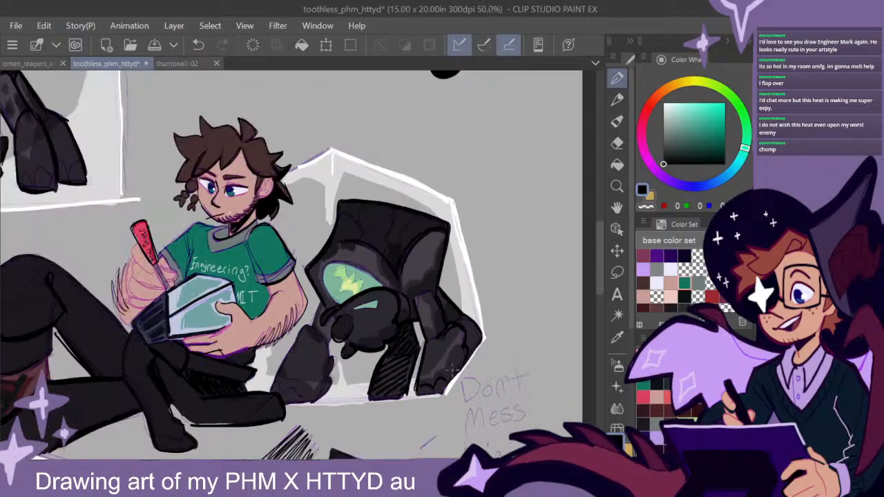
pyautogui.moveTo(330, 333)
pyautogui.mouseDown()
pyautogui.moveTo(392, 260)
pyautogui.moveTo(401, 309)
pyautogui.mouseUp()
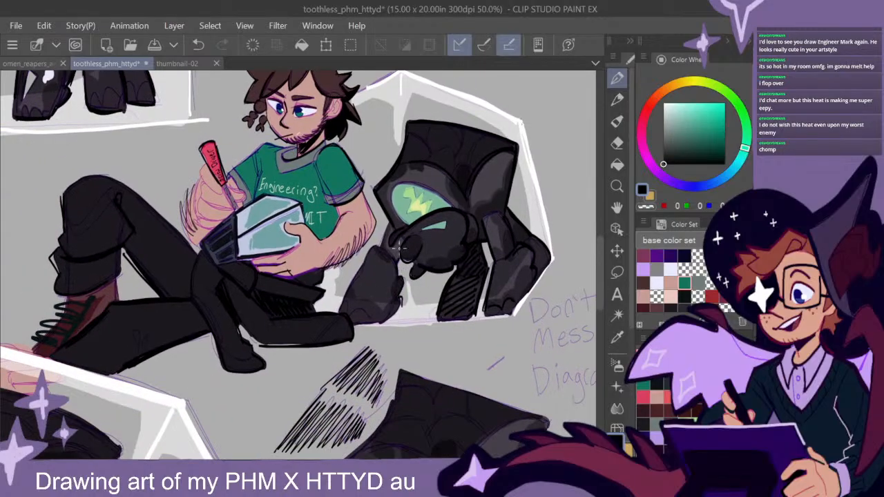
pyautogui.moveTo(396, 243)
pyautogui.mouseDown()
pyautogui.moveTo(397, 258)
pyautogui.moveTo(401, 246)
pyautogui.moveTo(384, 241)
pyautogui.moveTo(387, 231)
pyautogui.moveTo(391, 246)
pyautogui.moveTo(342, 307)
pyautogui.mouseUp()
pyautogui.scroll(-2, 491, 332)
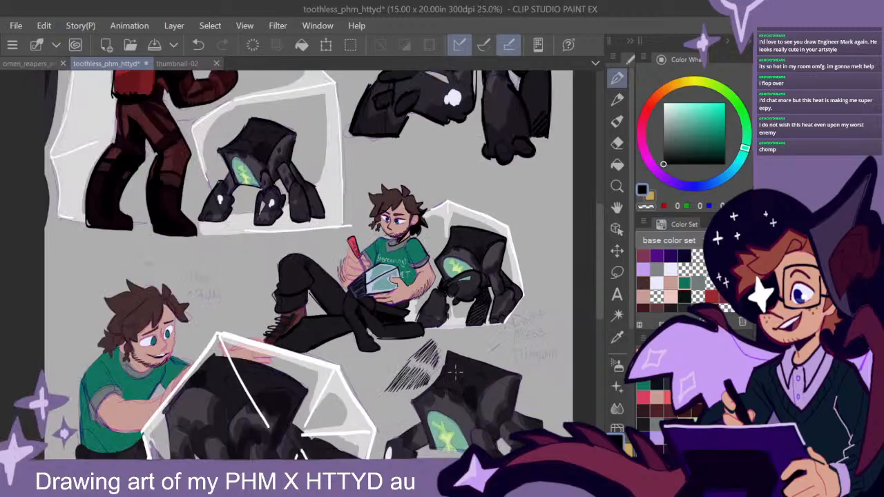
# - Outline the rounded front foot with the white highlight and the leg behind it in thick black on the lowest creature
pyautogui.moveTo(306, 378); pyautogui.dragTo(372, 313)
pyautogui.moveTo(495, 382); pyautogui.dragTo(365, 277)
pyautogui.scroll(2, 464, 284)
pyautogui.moveTo(491, 383); pyautogui.dragTo(389, 159)
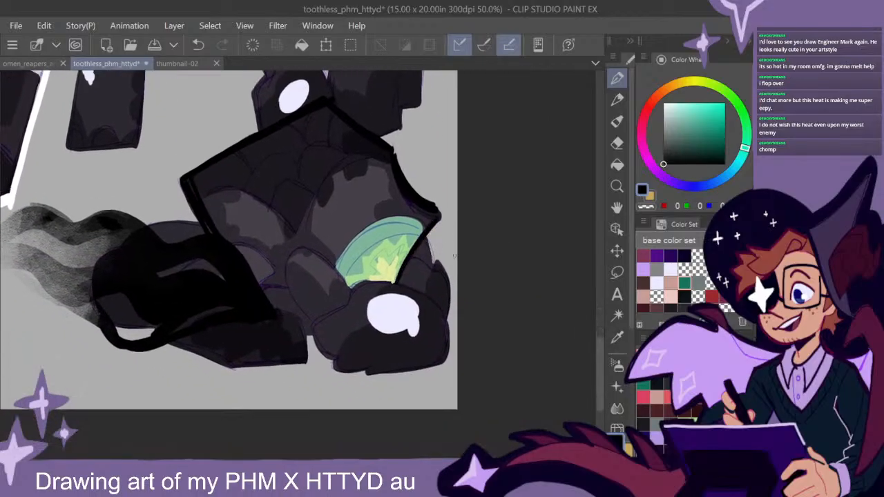
pyautogui.moveTo(428, 239)
pyautogui.mouseDown()
pyautogui.moveTo(449, 278)
pyautogui.moveTo(446, 321)
pyautogui.mouseUp()
pyautogui.moveTo(436, 260)
pyautogui.mouseDown()
pyautogui.moveTo(425, 237)
pyautogui.moveTo(432, 273)
pyautogui.moveTo(447, 283)
pyautogui.moveTo(436, 303)
pyautogui.moveTo(446, 363)
pyautogui.mouseUp()
pyautogui.moveTo(400, 277)
pyautogui.mouseDown()
pyautogui.moveTo(424, 297)
pyautogui.moveTo(347, 306)
pyautogui.mouseUp()
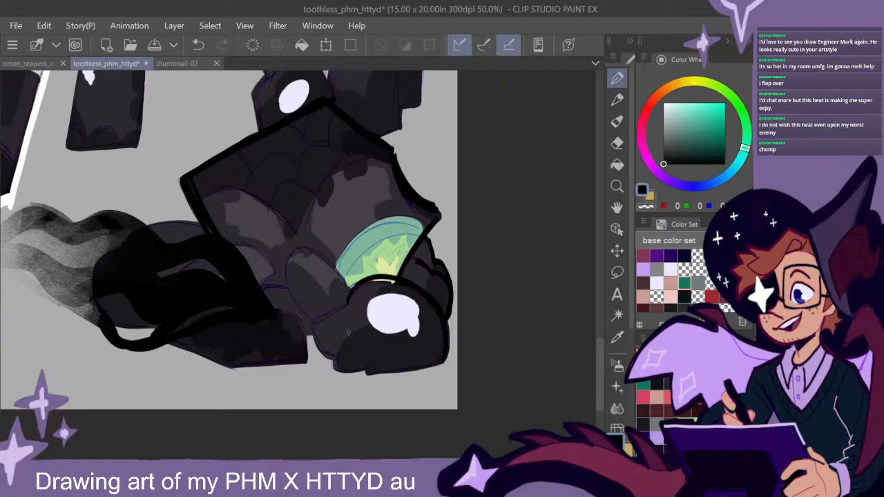
pyautogui.moveTo(397, 281)
pyautogui.mouseDown()
pyautogui.moveTo(337, 312)
pyautogui.moveTo(319, 354)
pyautogui.moveTo(335, 370)
pyautogui.moveTo(364, 373)
pyautogui.moveTo(427, 371)
pyautogui.moveTo(444, 357)
pyautogui.mouseUp()
# - Ink the lowest creature's near foreleg and trailing hind foot in black, adding black blots on the ground beneath
pyautogui.moveTo(348, 288)
pyautogui.mouseDown()
pyautogui.moveTo(288, 260)
pyautogui.moveTo(308, 318)
pyautogui.mouseUp()
pyautogui.moveTo(261, 282)
pyautogui.mouseDown()
pyautogui.moveTo(290, 290)
pyautogui.moveTo(304, 366)
pyautogui.moveTo(186, 349)
pyautogui.moveTo(230, 369)
pyautogui.moveTo(159, 369)
pyautogui.moveTo(183, 357)
pyautogui.moveTo(239, 387)
pyautogui.moveTo(247, 365)
pyautogui.moveTo(295, 370)
pyautogui.moveTo(238, 367)
pyautogui.mouseUp()
pyautogui.moveTo(129, 368); pyautogui.dragTo(109, 380)
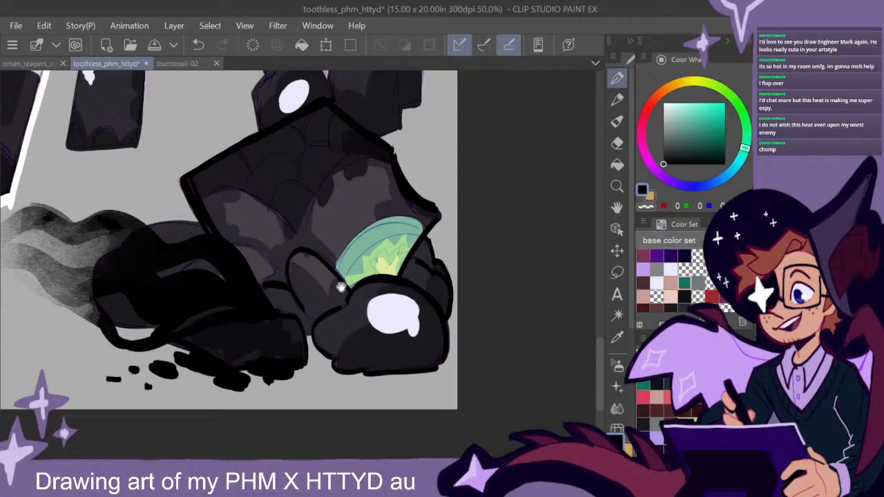
# - Draw black strokes into the lowest creature's smoky trail, then outline and hatch the dark form behind its body
pyautogui.moveTo(347, 290); pyautogui.dragTo(449, 297)
pyautogui.moveTo(256, 252)
pyautogui.mouseDown()
pyautogui.moveTo(238, 229)
pyautogui.moveTo(202, 221)
pyautogui.moveTo(197, 231)
pyautogui.moveTo(220, 244)
pyautogui.moveTo(169, 245)
pyautogui.moveTo(180, 237)
pyautogui.moveTo(174, 227)
pyautogui.moveTo(151, 230)
pyautogui.mouseUp()
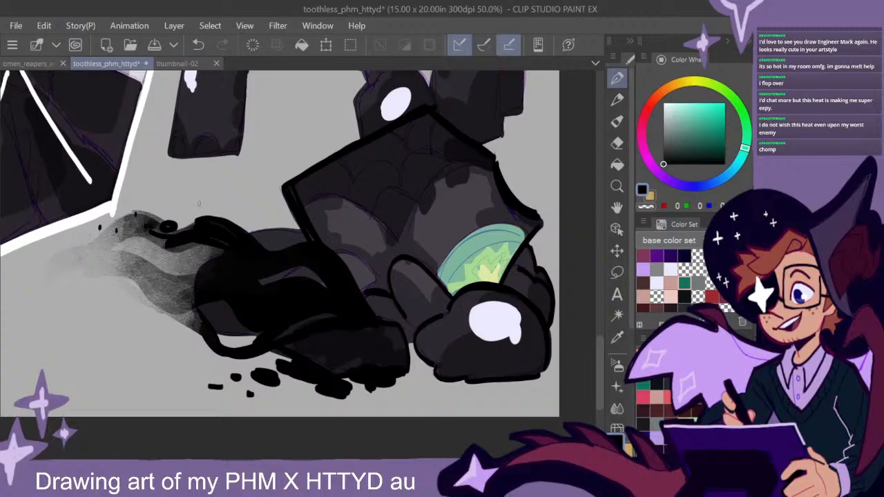
pyautogui.moveTo(208, 268)
pyautogui.mouseDown()
pyautogui.moveTo(186, 304)
pyautogui.moveTo(224, 289)
pyautogui.moveTo(188, 295)
pyautogui.mouseUp()
pyautogui.moveTo(302, 237); pyautogui.dragTo(247, 236)
pyautogui.moveTo(363, 290)
pyautogui.mouseDown()
pyautogui.moveTo(373, 282)
pyautogui.moveTo(341, 251)
pyautogui.moveTo(293, 235)
pyautogui.mouseUp()
pyautogui.moveTo(284, 236)
pyautogui.mouseDown()
pyautogui.moveTo(293, 245)
pyautogui.moveTo(285, 246)
pyautogui.mouseUp()
pyautogui.moveTo(268, 237); pyautogui.dragTo(278, 248)
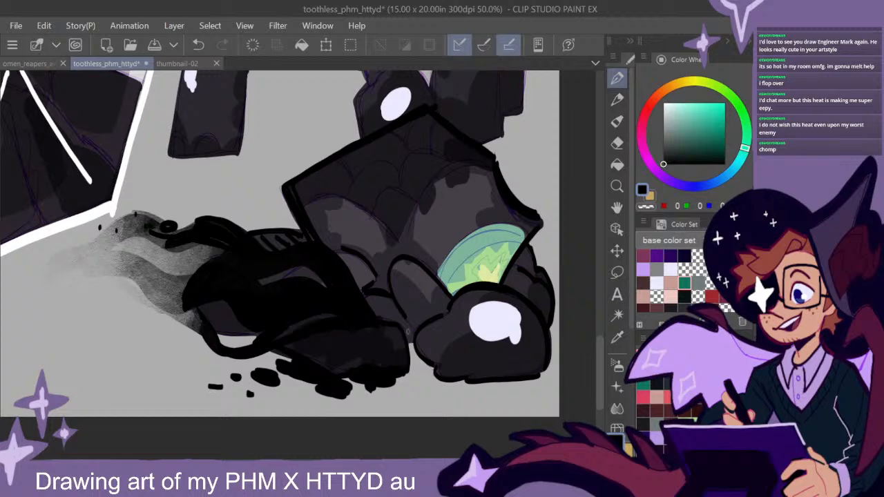
# - Hatch the shadow between the lowest creature's legs and ink the arcs above its glowing green opening in black
pyautogui.scroll(-1, 436, 309)
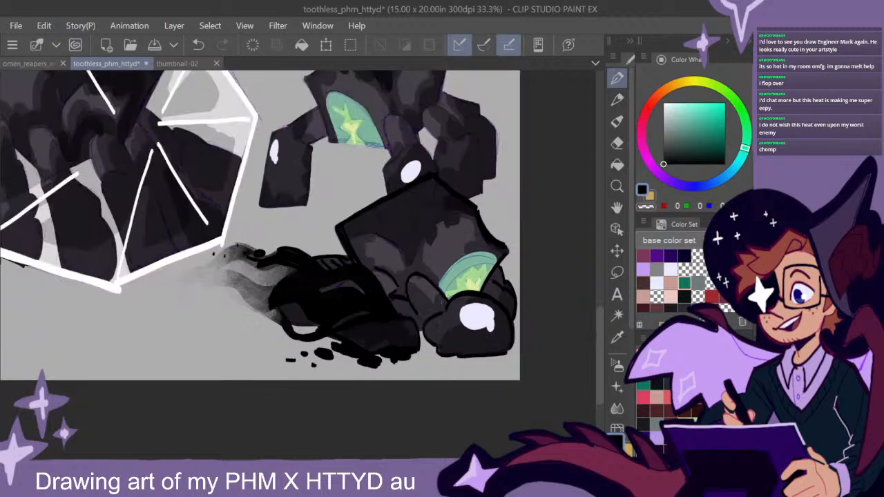
pyautogui.scroll(2, 436, 304)
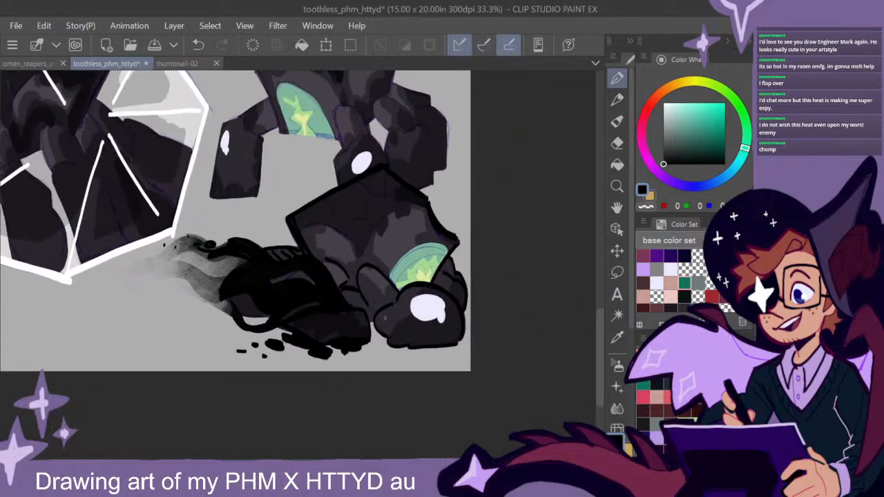
pyautogui.moveTo(322, 280)
pyautogui.mouseDown()
pyautogui.moveTo(332, 298)
pyautogui.moveTo(334, 282)
pyautogui.moveTo(347, 282)
pyautogui.moveTo(368, 317)
pyautogui.mouseUp()
pyautogui.scroll(-2, 368, 318)
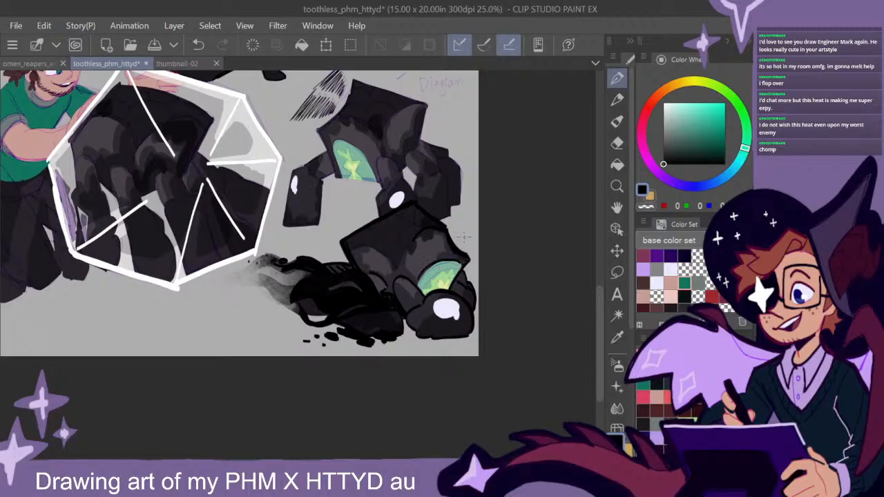
pyautogui.scroll(3, 456, 276)
# - Reshape the jagged glow in the lowest creature's opening using light green and teal sampled from the artwork
pyautogui.keyDown('alt'); pyautogui.click(359, 245); pyautogui.keyUp('alt')
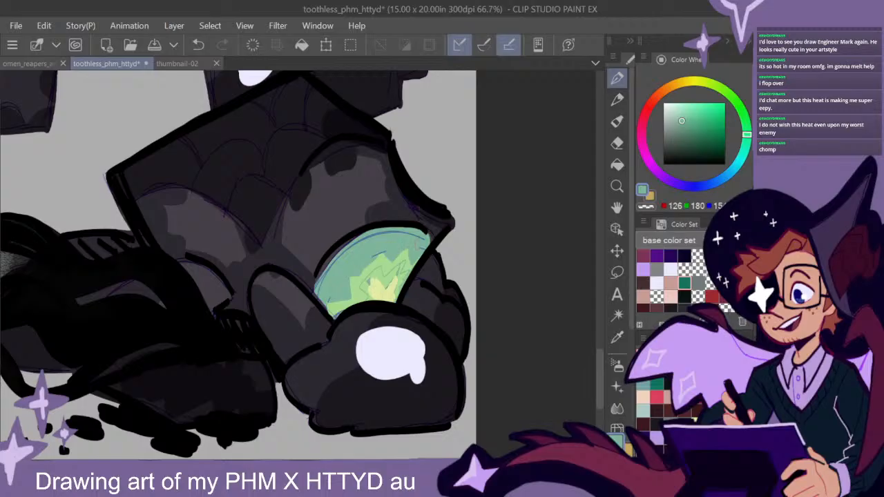
pyautogui.keyDown('alt'); pyautogui.click(391, 273); pyautogui.keyUp('alt')
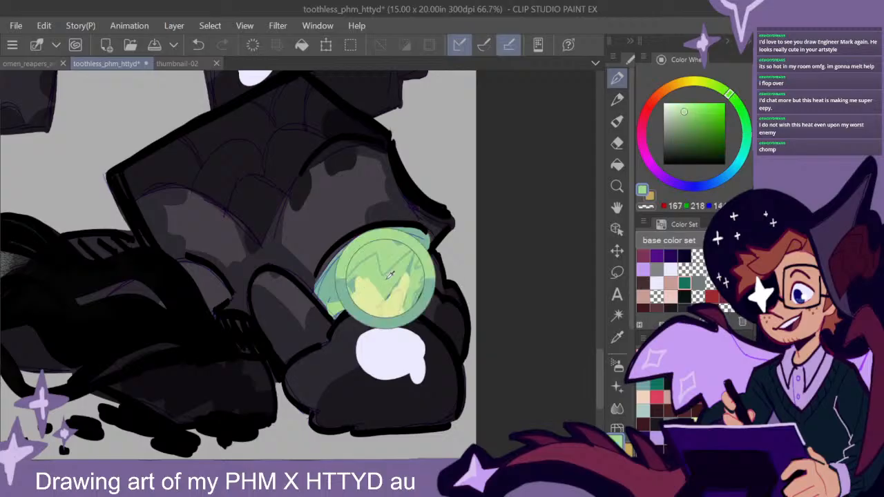
pyautogui.moveTo(404, 275)
pyautogui.mouseDown()
pyautogui.moveTo(380, 282)
pyautogui.moveTo(380, 265)
pyautogui.moveTo(361, 293)
pyautogui.mouseUp()
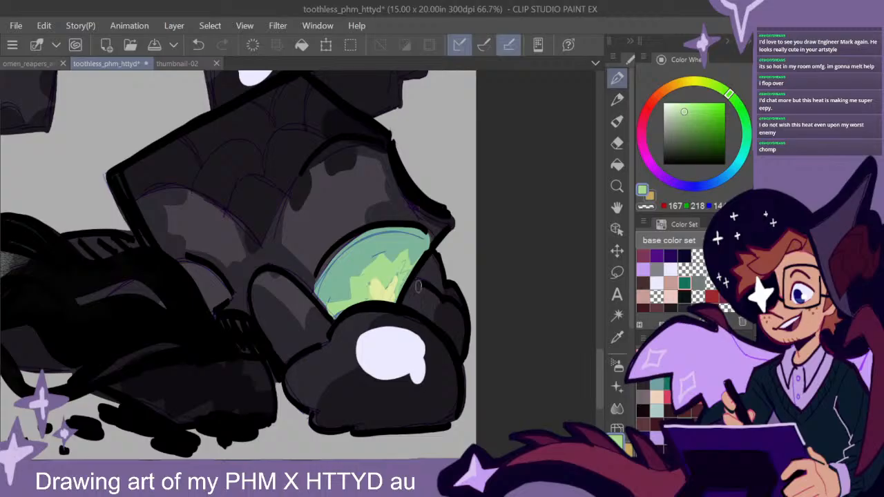
pyautogui.keyDown('alt'); pyautogui.click(395, 249); pyautogui.keyUp('alt')
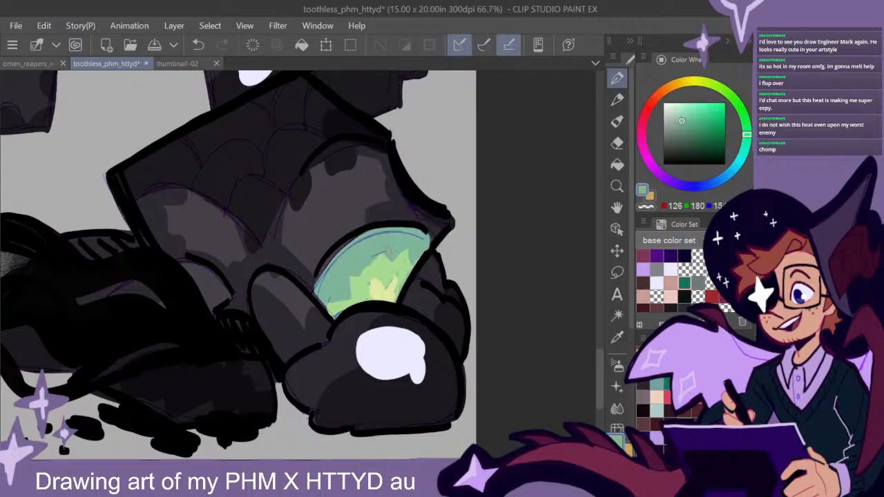
pyautogui.moveTo(405, 246)
pyautogui.mouseDown()
pyautogui.moveTo(393, 266)
pyautogui.moveTo(354, 275)
pyautogui.mouseUp()
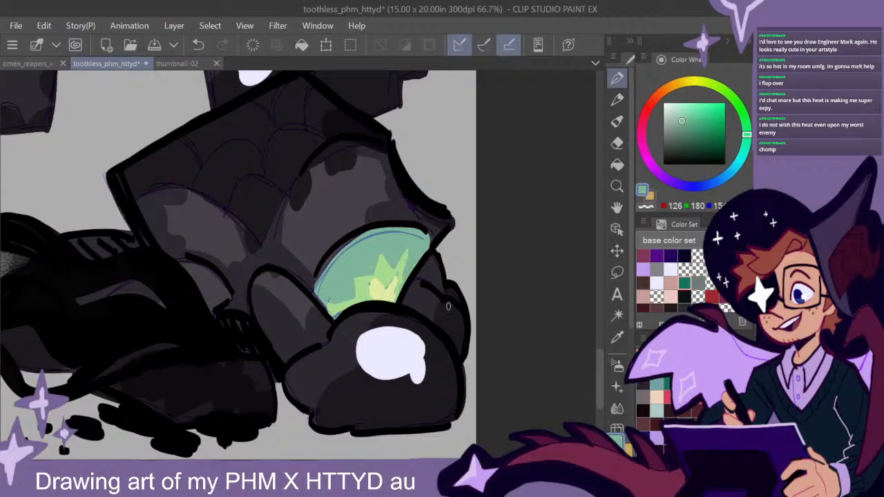
# - Mix a darker teal and shade along the upper rim inside the lowest creature's glowing opening
pyautogui.hotkey('ctrl', '-')
pyautogui.hotkey('ctrl', '-')
pyautogui.hotkey('ctrl', '+')
pyautogui.hotkey('ctrl', '+')
pyautogui.hotkey('ctrl', '+')
pyautogui.click(685, 126)
pyautogui.click(746, 144)
pyautogui.moveTo(343, 297)
pyautogui.mouseDown()
pyautogui.moveTo(359, 311)
pyautogui.moveTo(363, 267)
pyautogui.moveTo(382, 263)
pyautogui.moveTo(364, 290)
pyautogui.moveTo(402, 227)
pyautogui.moveTo(385, 270)
pyautogui.moveTo(406, 267)
pyautogui.moveTo(424, 239)
pyautogui.moveTo(406, 264)
pyautogui.moveTo(380, 260)
pyautogui.moveTo(455, 217)
pyautogui.moveTo(437, 215)
pyautogui.moveTo(454, 237)
pyautogui.moveTo(437, 225)
pyautogui.moveTo(447, 236)
pyautogui.moveTo(455, 218)
pyautogui.moveTo(435, 210)
pyautogui.moveTo(490, 217)
pyautogui.moveTo(474, 218)
pyautogui.moveTo(480, 256)
pyautogui.moveTo(496, 218)
pyautogui.mouseUp()
# - Outline the front knee and near hind leg in thick black on the creature standing above the lowest one
pyautogui.scroll(-4, 490, 305)
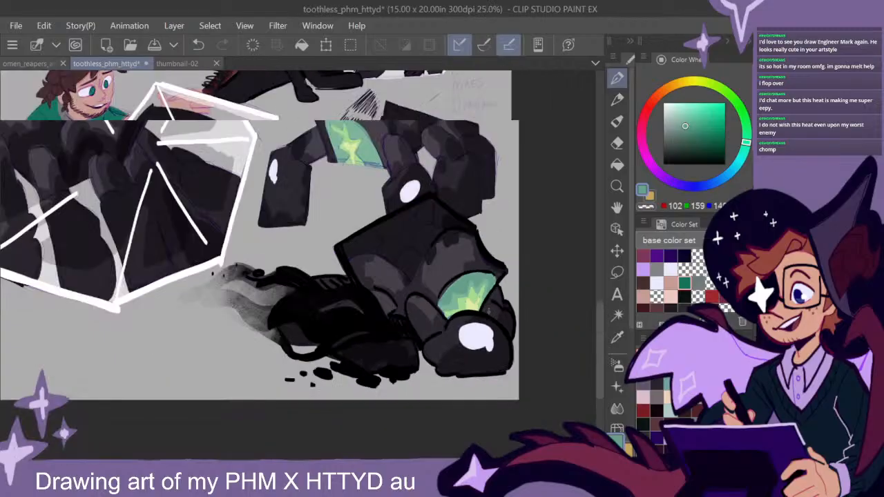
pyautogui.moveTo(425, 215); pyautogui.dragTo(408, 316)
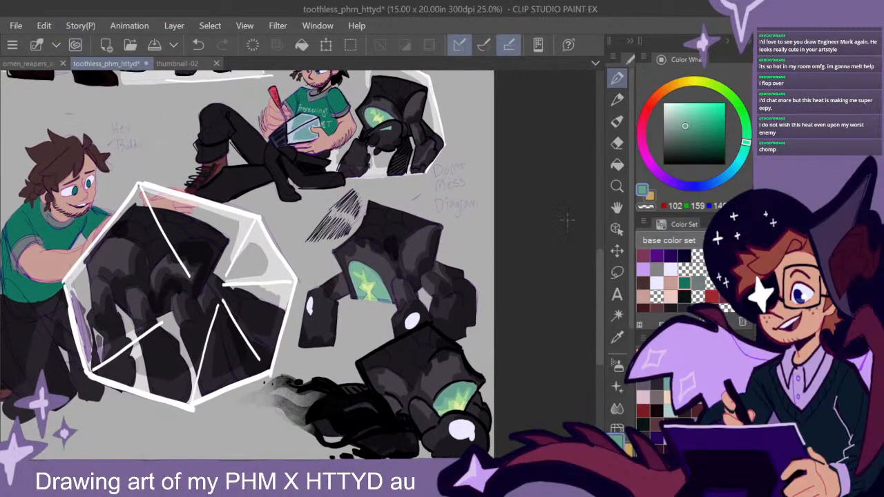
pyautogui.hotkey('ctrl', '+')
pyautogui.moveTo(689, 139); pyautogui.dragTo(660, 166)
pyautogui.scroll(1, 553, 280)
pyautogui.moveTo(442, 312); pyautogui.dragTo(447, 292)
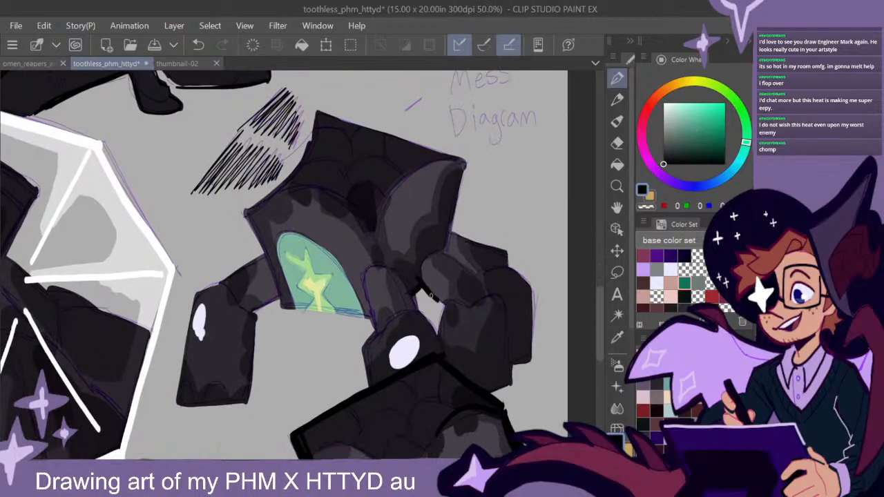
pyautogui.moveTo(423, 266); pyautogui.dragTo(436, 303)
pyautogui.moveTo(390, 270); pyautogui.dragTo(364, 281)
pyautogui.moveTo(442, 254)
pyautogui.mouseDown()
pyautogui.moveTo(504, 296)
pyautogui.moveTo(508, 369)
pyautogui.mouseUp()
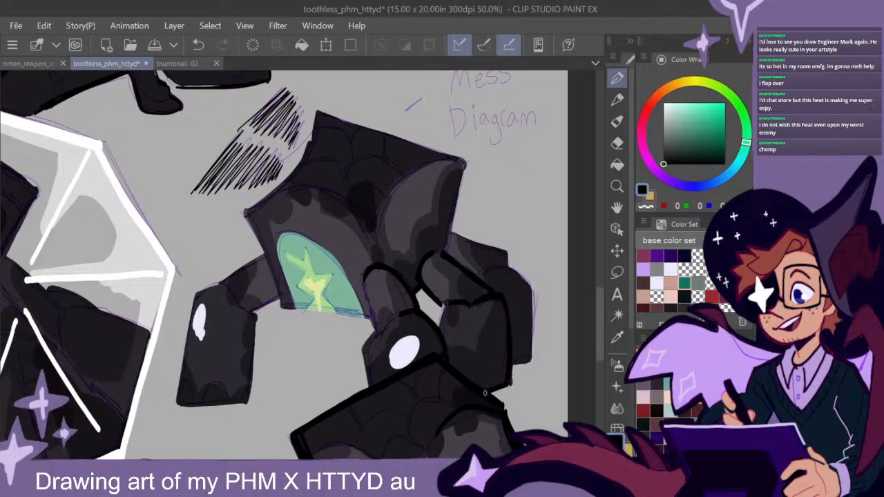
# - Outline the far hind leg and its upper segment in black on the creature under the "Diagram" lettering
pyautogui.moveTo(511, 366)
pyautogui.mouseDown()
pyautogui.moveTo(532, 319)
pyautogui.moveTo(499, 267)
pyautogui.moveTo(485, 269)
pyautogui.mouseUp()
pyautogui.moveTo(509, 270); pyautogui.dragTo(527, 292)
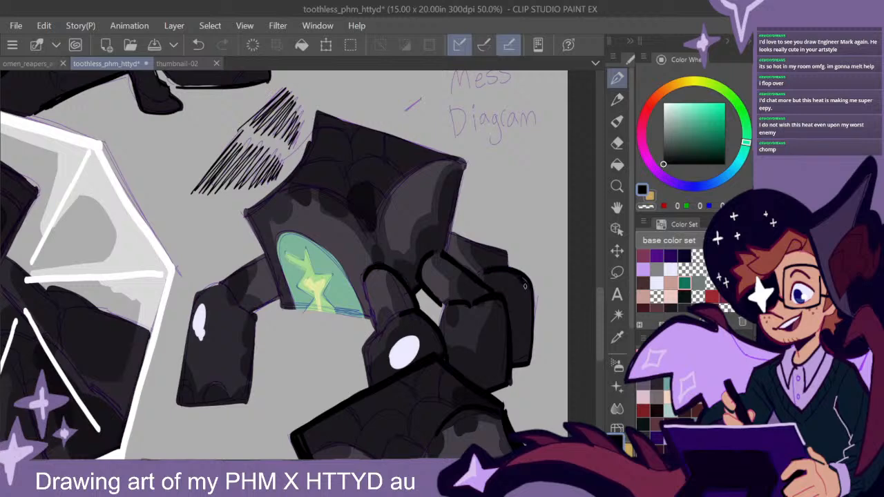
pyautogui.moveTo(506, 255); pyautogui.dragTo(451, 236)
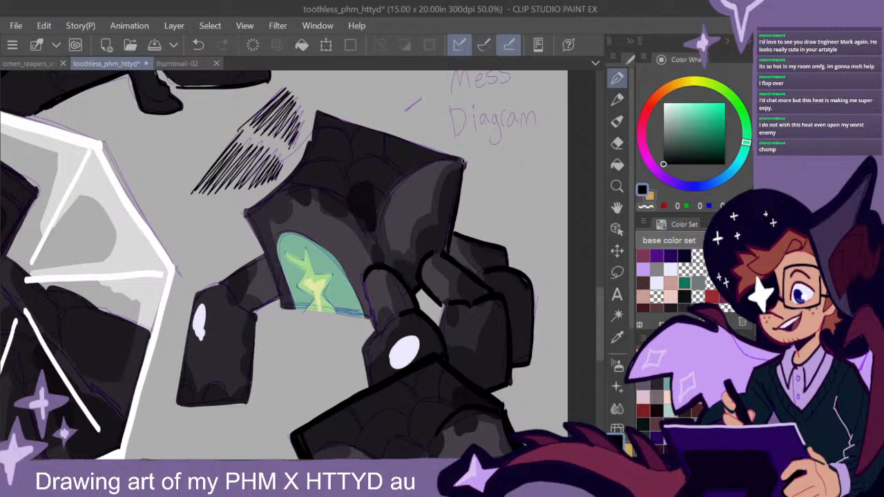
# - Outline the body under the "Diagram" lettering in thick black, including the shoulder arcs, side edges and base of the glowing opening
pyautogui.moveTo(460, 174)
pyautogui.mouseDown()
pyautogui.moveTo(461, 161)
pyautogui.moveTo(333, 116)
pyautogui.moveTo(437, 152)
pyautogui.moveTo(388, 200)
pyautogui.moveTo(345, 202)
pyautogui.mouseUp()
pyautogui.moveTo(316, 116)
pyautogui.mouseDown()
pyautogui.moveTo(307, 149)
pyautogui.moveTo(264, 207)
pyautogui.moveTo(245, 214)
pyautogui.moveTo(277, 290)
pyautogui.mouseUp()
pyautogui.moveTo(248, 225); pyautogui.dragTo(279, 301)
pyautogui.moveTo(372, 323); pyautogui.dragTo(282, 305)
pyautogui.moveTo(285, 305); pyautogui.dragTo(369, 319)
# - Ink the edge of the front leg with the oval white highlight in black and save the drawing
pyautogui.moveTo(367, 288)
pyautogui.mouseDown()
pyautogui.moveTo(376, 336)
pyautogui.moveTo(364, 378)
pyautogui.mouseUp()
pyautogui.moveTo(375, 329); pyautogui.dragTo(367, 364)
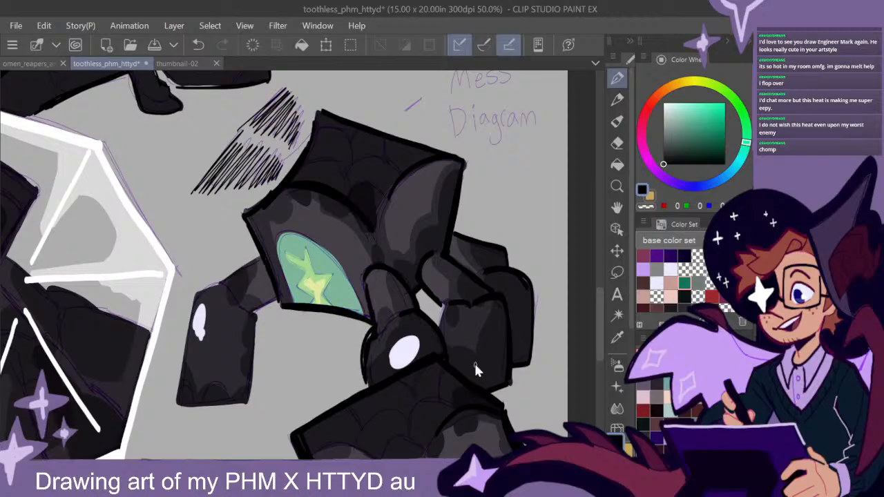
pyautogui.hotkey('ctrl', 's')
# - Hatch the far hind leg of the creature under the "Diagram" lettering and fill its knee shadow with solid black
pyautogui.moveTo(527, 343); pyautogui.dragTo(472, 322)
pyautogui.moveTo(428, 256)
pyautogui.mouseDown()
pyautogui.moveTo(449, 249)
pyautogui.moveTo(469, 262)
pyautogui.moveTo(476, 293)
pyautogui.mouseUp()
pyautogui.moveTo(457, 311)
pyautogui.mouseDown()
pyautogui.moveTo(476, 305)
pyautogui.moveTo(475, 315)
pyautogui.mouseUp()
pyautogui.moveTo(458, 333); pyautogui.dragTo(475, 333)
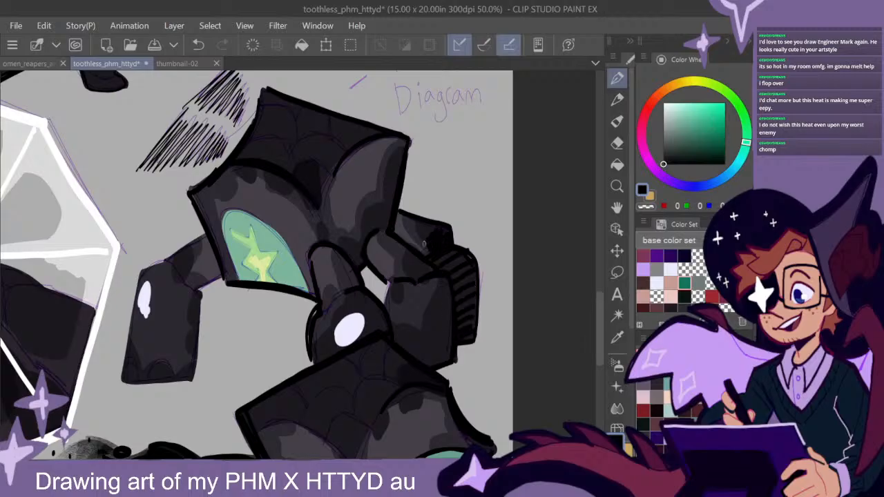
pyautogui.moveTo(417, 223); pyautogui.dragTo(486, 206)
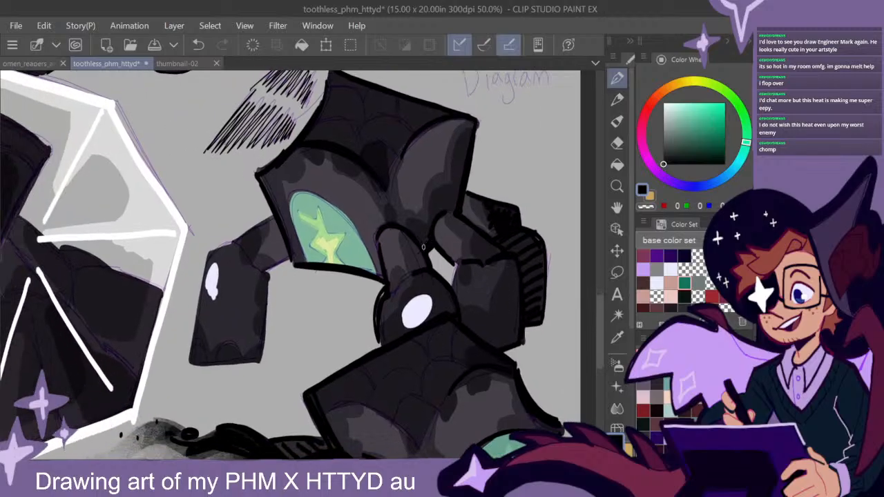
# - Fill the leg-joint shadows with solid black and outline the outstretched front leg of the creature under the "Diagram" lettering in black
pyautogui.moveTo(436, 200); pyautogui.dragTo(446, 215)
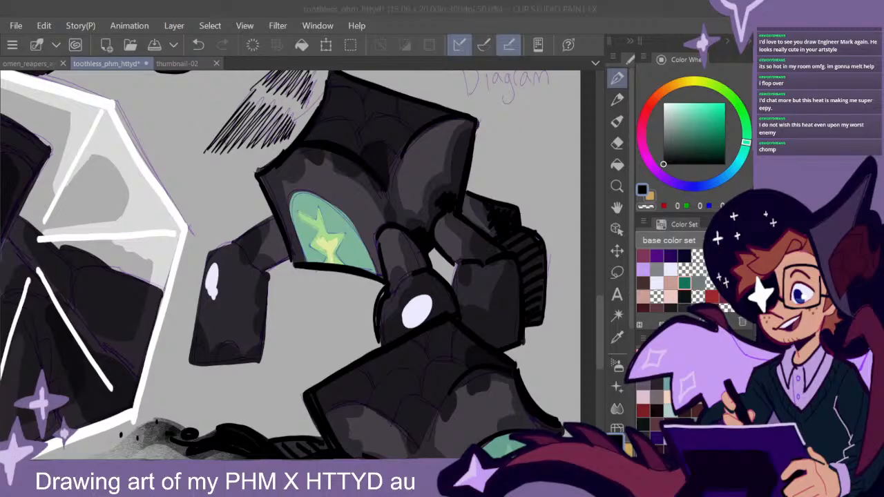
pyautogui.click(392, 219)
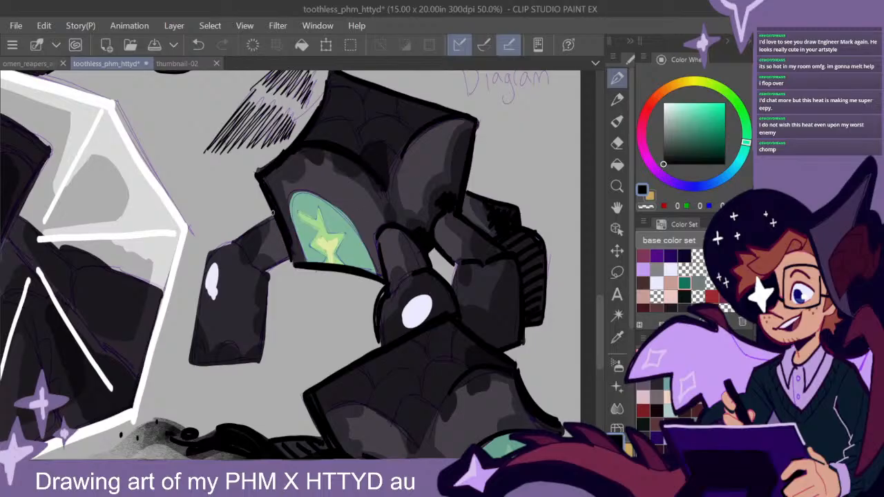
pyautogui.moveTo(247, 262)
pyautogui.mouseDown()
pyautogui.moveTo(269, 278)
pyautogui.moveTo(259, 358)
pyautogui.moveTo(266, 294)
pyautogui.moveTo(256, 361)
pyautogui.moveTo(192, 365)
pyautogui.mouseUp()
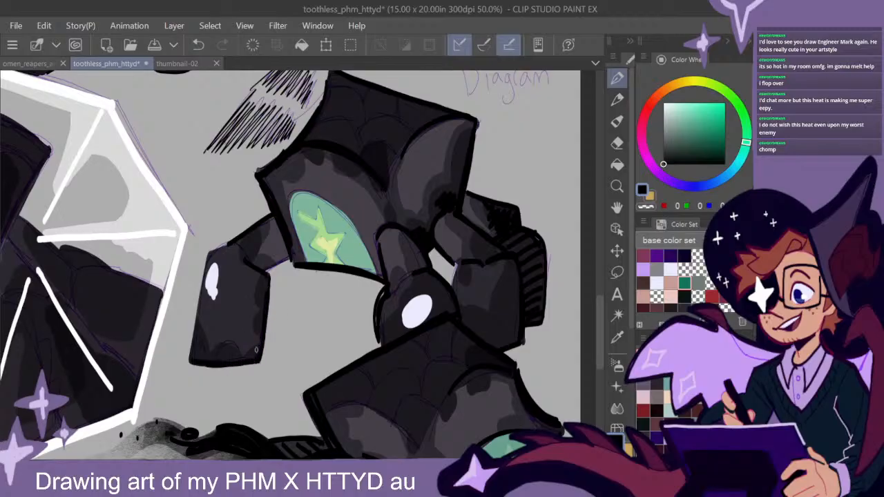
# - Paint small pure white highlights in both green irises of the man kneeling beside the white-framed enclosure
pyautogui.scroll(-4, 462, 349)
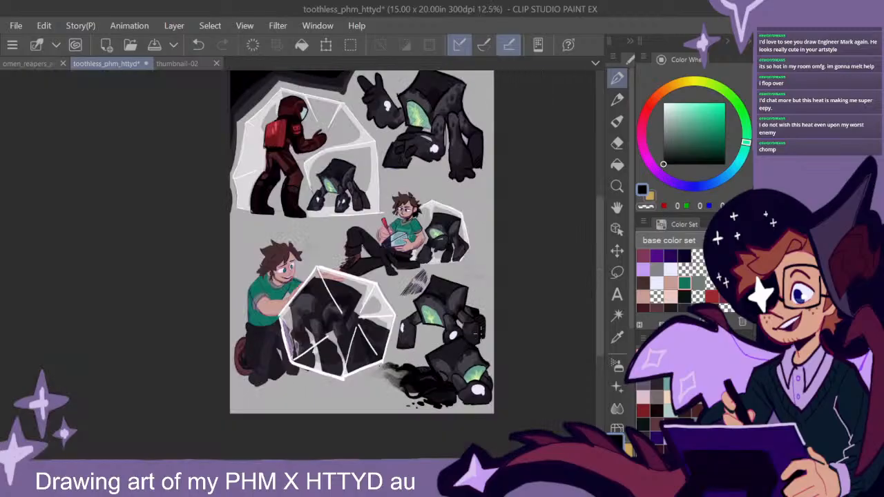
pyautogui.moveTo(470, 348); pyautogui.dragTo(533, 330)
pyautogui.scroll(2, 494, 375)
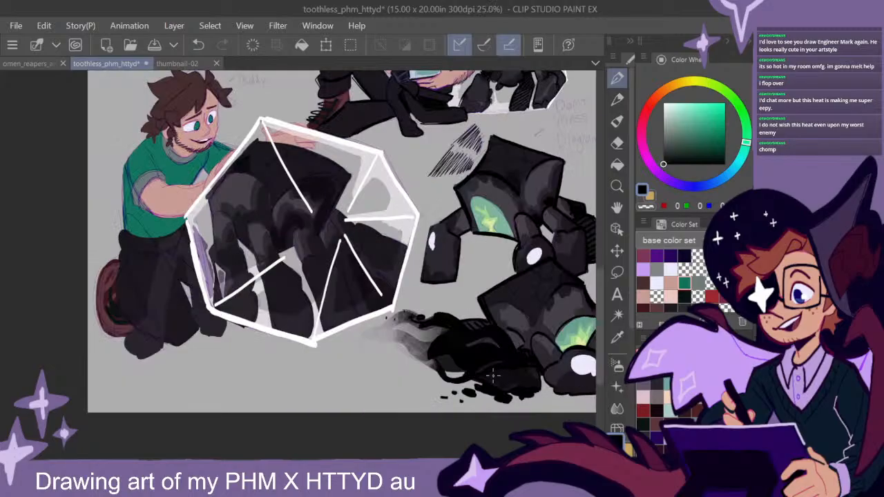
pyautogui.moveTo(443, 182); pyautogui.dragTo(543, 332)
pyautogui.scroll(5, 308, 283)
pyautogui.moveTo(277, 266); pyautogui.dragTo(397, 307)
pyautogui.moveTo(667, 108); pyautogui.dragTo(643, 81)
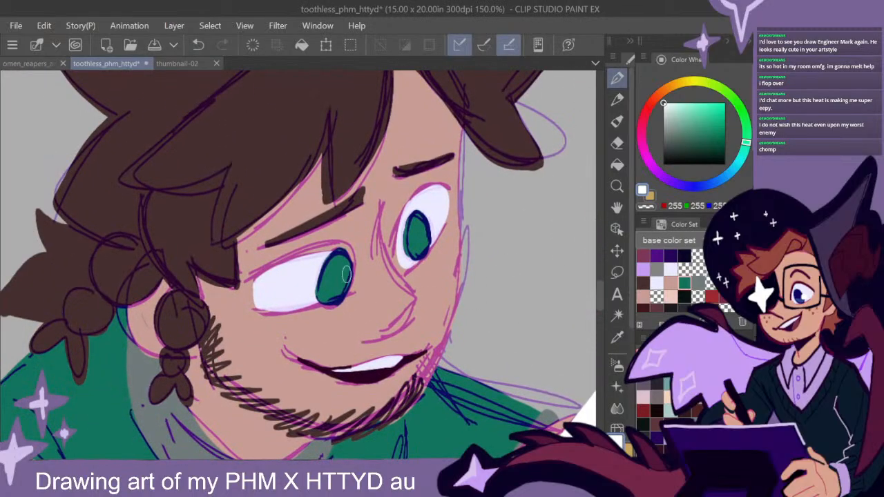
pyautogui.moveTo(350, 278); pyautogui.dragTo(347, 277)
pyautogui.moveTo(425, 240); pyautogui.dragTo(426, 229)
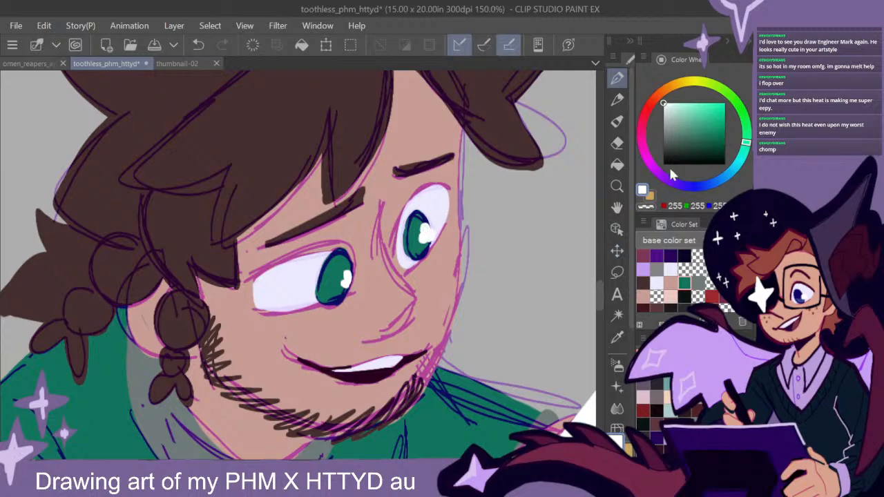
# - Shade the upper part of both irises of the kneeling man in dark blue
pyautogui.keyDown('alt'); pyautogui.click(340, 254); pyautogui.keyUp('alt')
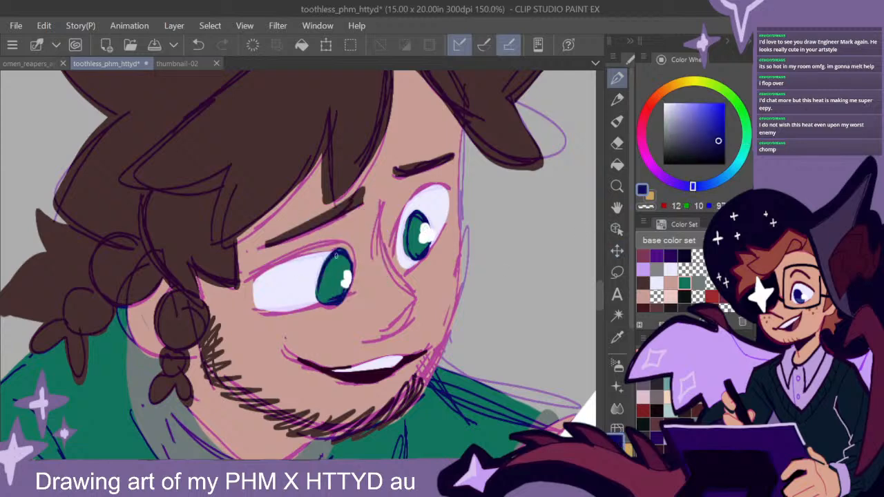
pyautogui.moveTo(319, 281)
pyautogui.mouseDown()
pyautogui.moveTo(342, 277)
pyautogui.moveTo(332, 277)
pyautogui.moveTo(324, 258)
pyautogui.moveTo(340, 260)
pyautogui.mouseUp()
pyautogui.moveTo(413, 252)
pyautogui.mouseDown()
pyautogui.moveTo(416, 220)
pyautogui.moveTo(409, 228)
pyautogui.mouseUp()
# - Paint pale lavender-blue tears at the lower edges of the kneeling man's eyes and add white highlights to them
pyautogui.click(676, 109)
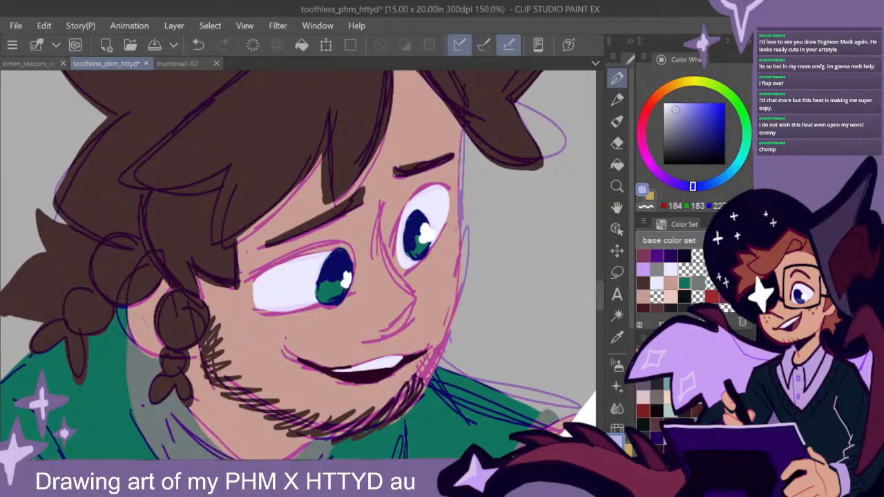
pyautogui.moveTo(302, 305); pyautogui.dragTo(257, 313)
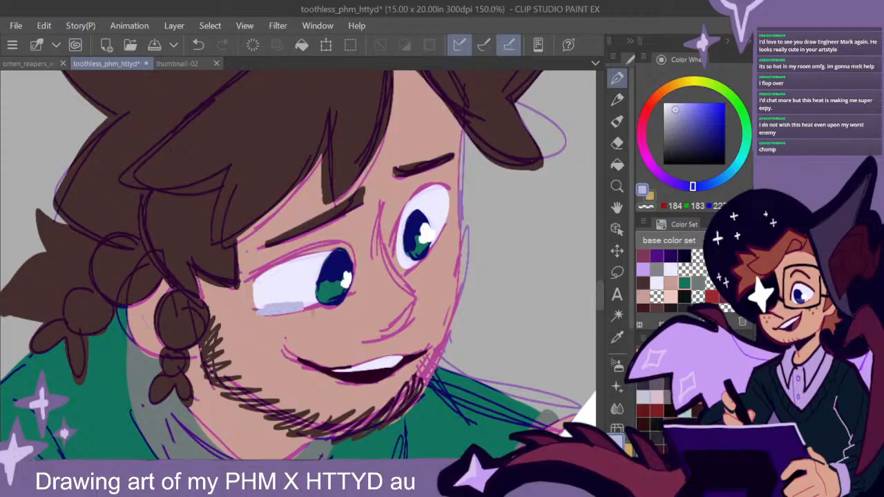
pyautogui.moveTo(426, 257); pyautogui.dragTo(451, 220)
pyautogui.moveTo(450, 220); pyautogui.dragTo(426, 256)
pyautogui.moveTo(669, 109); pyautogui.dragTo(660, 76)
pyautogui.moveTo(289, 307); pyautogui.dragTo(257, 311)
pyautogui.moveTo(442, 230); pyautogui.dragTo(449, 218)
pyautogui.keyDown('alt'); pyautogui.click(300, 306); pyautogui.keyUp('alt')
pyautogui.moveTo(285, 315); pyautogui.dragTo(261, 315)
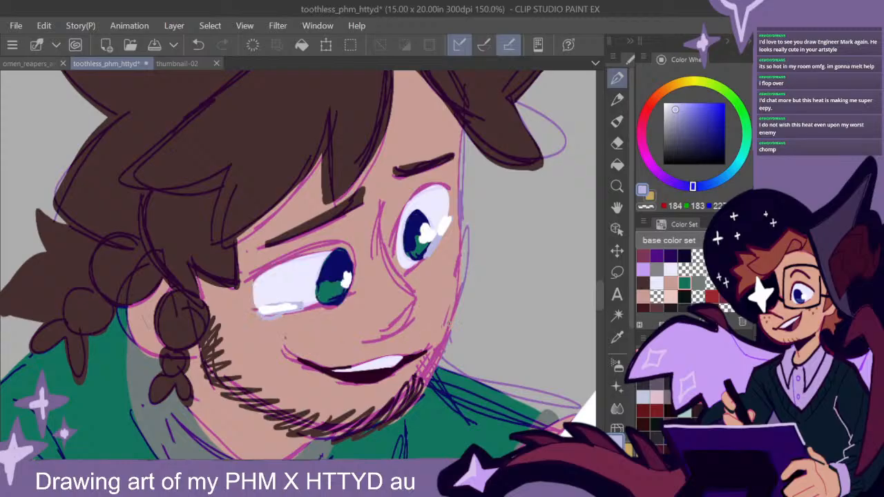
# - Outline the upright tuft and the spiky hair lock on the far side of the kneeling man's head in thick black
pyautogui.scroll(-1, 457, 322)
pyautogui.moveTo(502, 341); pyautogui.dragTo(509, 359)
pyautogui.moveTo(690, 133); pyautogui.dragTo(659, 166)
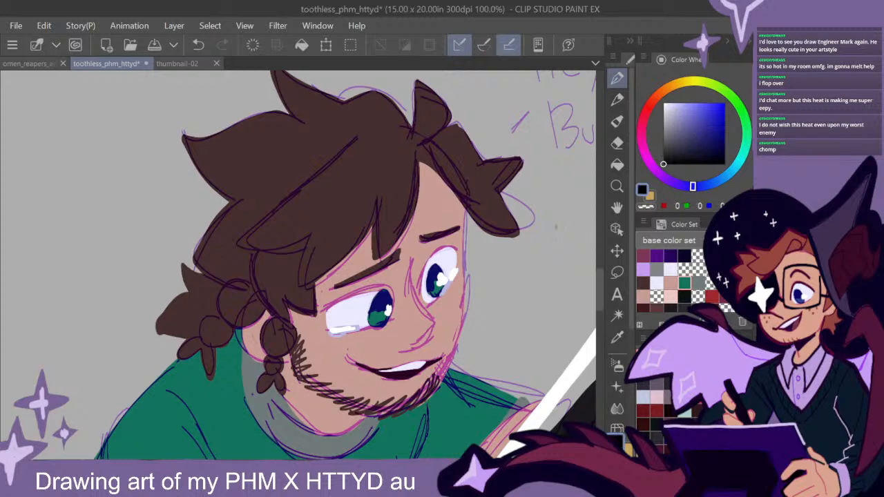
pyautogui.moveTo(432, 139)
pyautogui.mouseDown()
pyautogui.moveTo(445, 114)
pyautogui.moveTo(417, 79)
pyautogui.moveTo(423, 145)
pyautogui.moveTo(464, 131)
pyautogui.moveTo(511, 192)
pyautogui.mouseUp()
pyautogui.moveTo(518, 160)
pyautogui.mouseDown()
pyautogui.moveTo(487, 160)
pyautogui.moveTo(464, 131)
pyautogui.mouseUp()
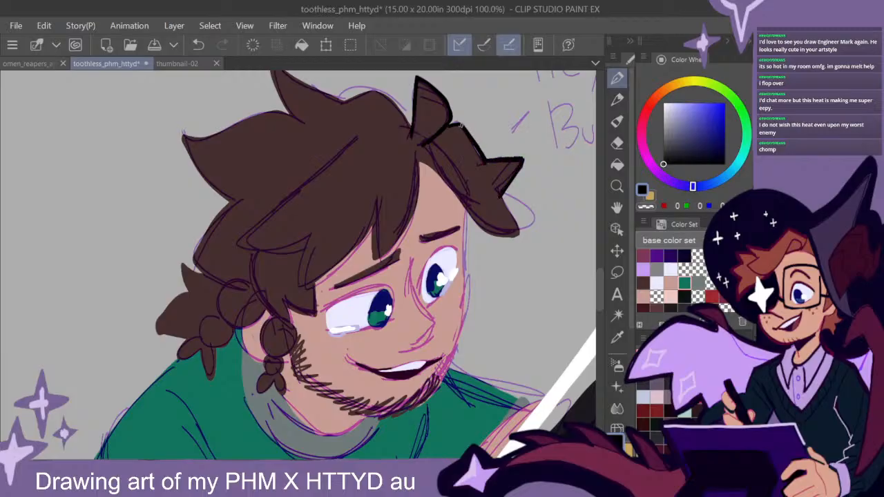
pyautogui.moveTo(464, 198)
pyautogui.mouseDown()
pyautogui.moveTo(490, 236)
pyautogui.moveTo(483, 208)
pyautogui.moveTo(477, 221)
pyautogui.moveTo(514, 234)
pyautogui.moveTo(490, 241)
pyautogui.mouseUp()
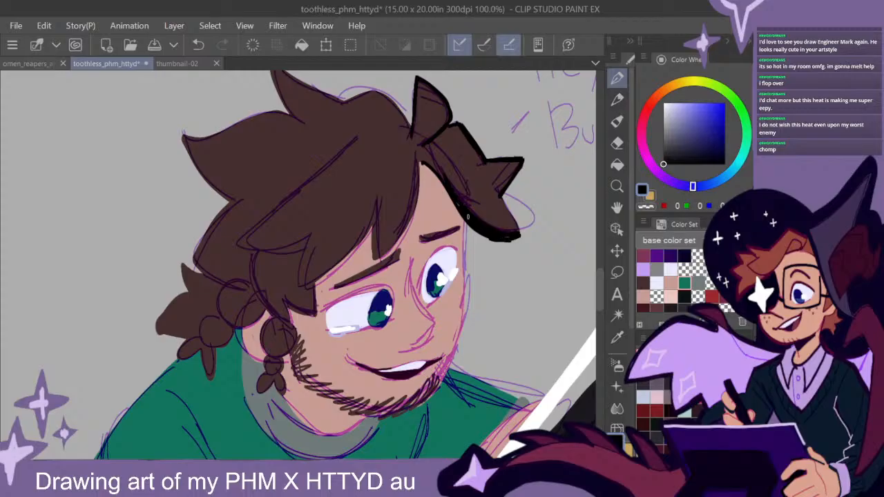
pyautogui.moveTo(418, 161)
pyautogui.mouseDown()
pyautogui.moveTo(483, 230)
pyautogui.moveTo(514, 219)
pyautogui.mouseUp()
# - Ink the edges of the fringe locks over the kneeling man's forehead and the long parting line in black
pyautogui.moveTo(435, 308); pyautogui.dragTo(483, 303)
pyautogui.moveTo(468, 155)
pyautogui.mouseDown()
pyautogui.moveTo(467, 187)
pyautogui.moveTo(430, 251)
pyautogui.moveTo(456, 207)
pyautogui.moveTo(464, 153)
pyautogui.mouseUp()
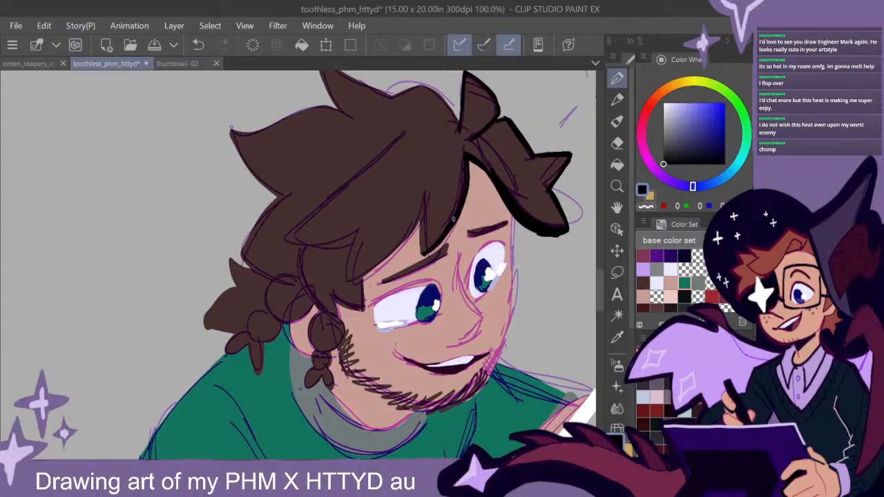
pyautogui.moveTo(424, 253); pyautogui.dragTo(421, 205)
pyautogui.moveTo(420, 236)
pyautogui.mouseDown()
pyautogui.moveTo(424, 192)
pyautogui.moveTo(344, 286)
pyautogui.moveTo(433, 195)
pyautogui.mouseUp()
pyautogui.moveTo(344, 285)
pyautogui.mouseDown()
pyautogui.moveTo(349, 235)
pyautogui.moveTo(286, 226)
pyautogui.mouseUp()
pyautogui.moveTo(386, 151); pyautogui.dragTo(298, 225)
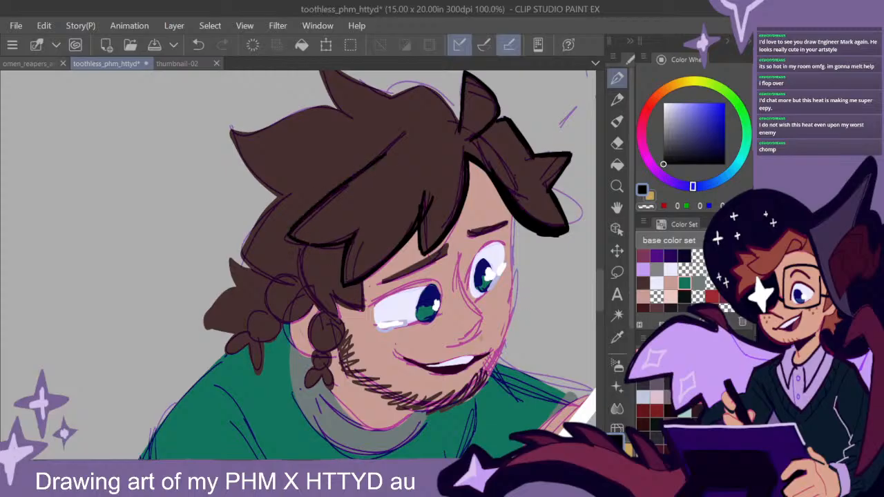
# - Outline the crown, the back of the hair and the lock in front of the kneeling man's ear in black
pyautogui.moveTo(510, 287); pyautogui.dragTo(499, 320)
pyautogui.moveTo(447, 163)
pyautogui.mouseDown()
pyautogui.moveTo(439, 141)
pyautogui.moveTo(394, 120)
pyautogui.moveTo(377, 129)
pyautogui.moveTo(437, 141)
pyautogui.moveTo(408, 121)
pyautogui.moveTo(306, 85)
pyautogui.moveTo(335, 147)
pyautogui.mouseUp()
pyautogui.moveTo(305, 90)
pyautogui.mouseDown()
pyautogui.moveTo(339, 154)
pyautogui.moveTo(274, 150)
pyautogui.moveTo(216, 175)
pyautogui.moveTo(276, 233)
pyautogui.mouseUp()
pyautogui.moveTo(213, 165); pyautogui.dragTo(238, 210)
pyautogui.moveTo(342, 351); pyautogui.dragTo(411, 286)
pyautogui.moveTo(337, 168)
pyautogui.mouseDown()
pyautogui.moveTo(298, 231)
pyautogui.moveTo(304, 222)
pyautogui.moveTo(337, 250)
pyautogui.moveTo(301, 225)
pyautogui.mouseUp()
pyautogui.moveTo(356, 225)
pyautogui.mouseDown()
pyautogui.moveTo(402, 289)
pyautogui.moveTo(361, 221)
pyautogui.mouseUp()
pyautogui.moveTo(398, 272)
pyautogui.mouseDown()
pyautogui.moveTo(422, 281)
pyautogui.moveTo(404, 277)
pyautogui.mouseUp()
pyautogui.moveTo(444, 340); pyautogui.dragTo(457, 289)
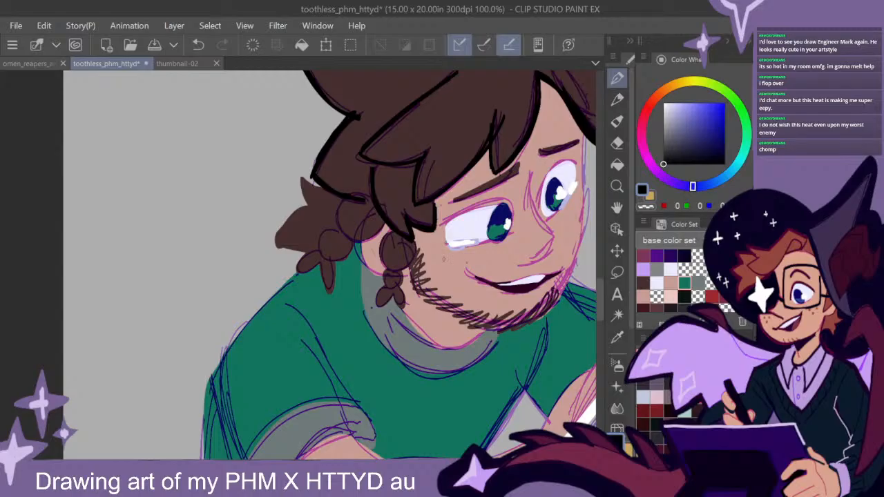
# - Outline both braids and the spiky hair tuft at the kneeling man's nape in black
pyautogui.moveTo(418, 239); pyautogui.dragTo(411, 265)
pyautogui.moveTo(393, 229)
pyautogui.mouseDown()
pyautogui.moveTo(380, 254)
pyautogui.moveTo(396, 290)
pyautogui.moveTo(376, 309)
pyautogui.moveTo(393, 297)
pyautogui.moveTo(406, 309)
pyautogui.mouseUp()
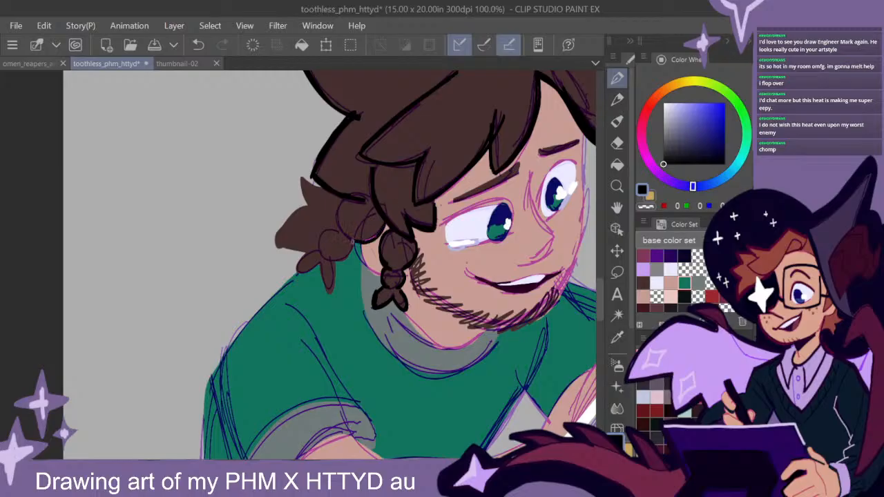
pyautogui.moveTo(336, 216)
pyautogui.mouseDown()
pyautogui.moveTo(321, 240)
pyautogui.moveTo(358, 233)
pyautogui.moveTo(351, 257)
pyautogui.moveTo(350, 249)
pyautogui.moveTo(319, 249)
pyautogui.moveTo(305, 271)
pyautogui.moveTo(320, 256)
pyautogui.moveTo(337, 295)
pyautogui.mouseUp()
pyautogui.moveTo(334, 264); pyautogui.dragTo(330, 298)
pyautogui.moveTo(325, 186); pyautogui.dragTo(299, 178)
pyautogui.moveTo(300, 178)
pyautogui.mouseDown()
pyautogui.moveTo(301, 202)
pyautogui.moveTo(308, 179)
pyautogui.moveTo(297, 207)
pyautogui.mouseUp()
pyautogui.moveTo(300, 208)
pyautogui.mouseDown()
pyautogui.moveTo(272, 245)
pyautogui.moveTo(306, 250)
pyautogui.moveTo(267, 243)
pyautogui.moveTo(284, 221)
pyautogui.moveTo(277, 228)
pyautogui.moveTo(302, 211)
pyautogui.mouseUp()
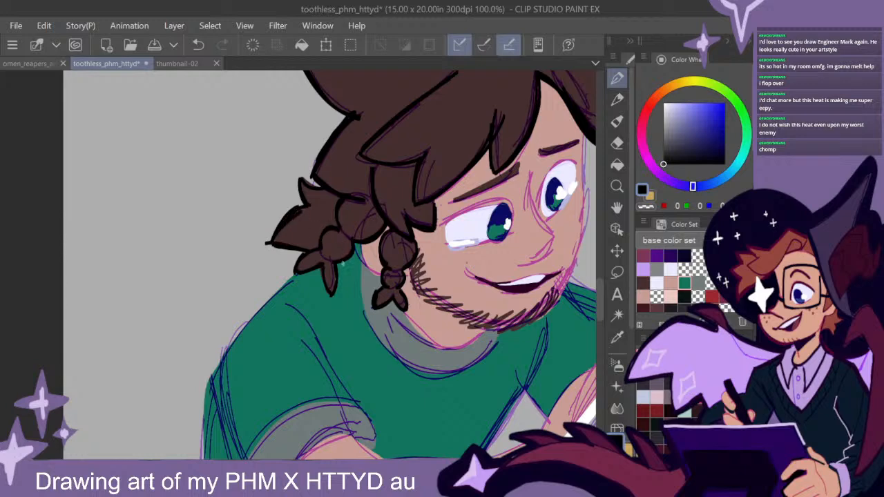
# - Ink the upper eyelid of the kneeling man's near eye and the outline of his ear in black
pyautogui.moveTo(511, 216)
pyautogui.mouseDown()
pyautogui.moveTo(506, 202)
pyautogui.moveTo(454, 223)
pyautogui.moveTo(504, 200)
pyautogui.moveTo(512, 211)
pyautogui.mouseUp()
pyautogui.moveTo(513, 210)
pyautogui.mouseDown()
pyautogui.moveTo(485, 206)
pyautogui.moveTo(451, 225)
pyautogui.mouseUp()
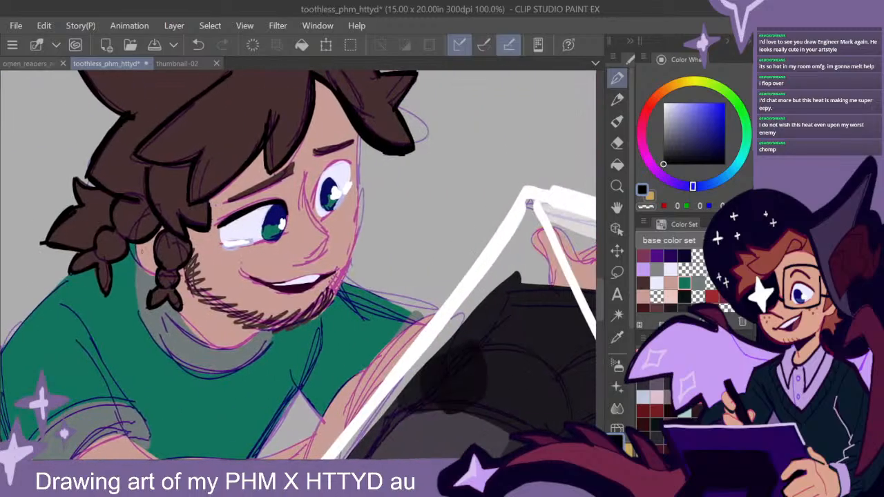
pyautogui.moveTo(134, 245); pyautogui.dragTo(154, 275)
pyautogui.moveTo(138, 258); pyautogui.dragTo(153, 275)
# - Ink the far eyelid, the nose and the cheek-to-chin contour of the kneeling man's face in black
pyautogui.moveTo(315, 207)
pyautogui.mouseDown()
pyautogui.moveTo(340, 163)
pyautogui.moveTo(350, 166)
pyautogui.moveTo(316, 206)
pyautogui.mouseUp()
pyautogui.moveTo(327, 172); pyautogui.dragTo(318, 202)
pyautogui.moveTo(308, 167)
pyautogui.mouseDown()
pyautogui.moveTo(303, 212)
pyautogui.moveTo(322, 257)
pyautogui.moveTo(302, 266)
pyautogui.mouseUp()
pyautogui.moveTo(328, 238)
pyautogui.mouseDown()
pyautogui.moveTo(304, 264)
pyautogui.moveTo(326, 246)
pyautogui.moveTo(306, 194)
pyautogui.mouseUp()
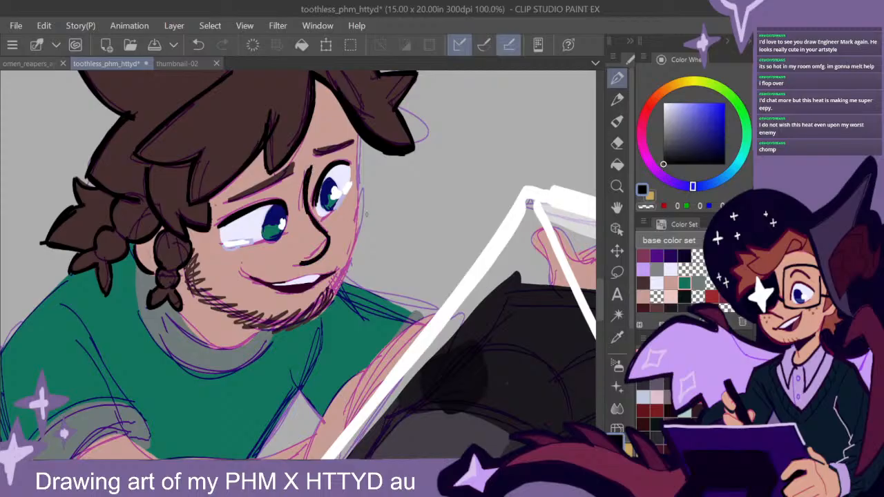
pyautogui.moveTo(359, 136)
pyautogui.mouseDown()
pyautogui.moveTo(360, 232)
pyautogui.moveTo(325, 311)
pyautogui.moveTo(357, 201)
pyautogui.mouseUp()
pyautogui.moveTo(352, 269); pyautogui.dragTo(343, 295)
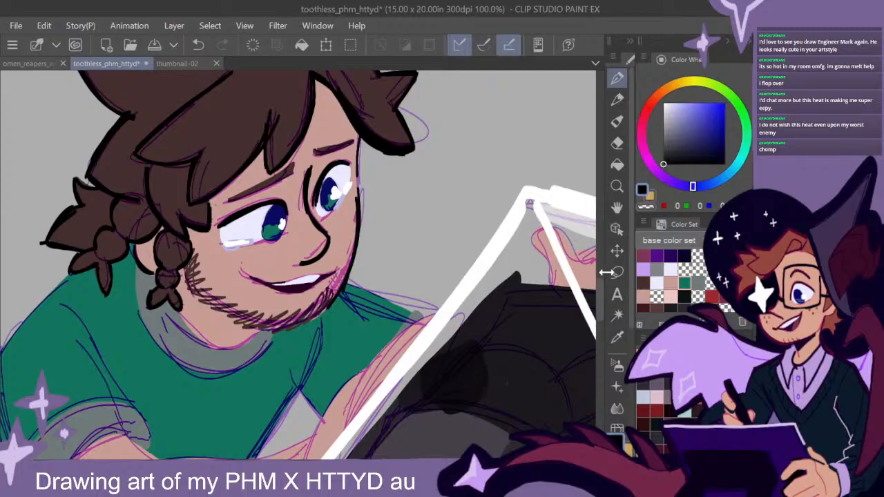
# - Dab a pale skin-tone highlight onto the stubble below the corner of the kneeling man's mouth
pyautogui.moveTo(426, 352); pyautogui.dragTo(453, 313)
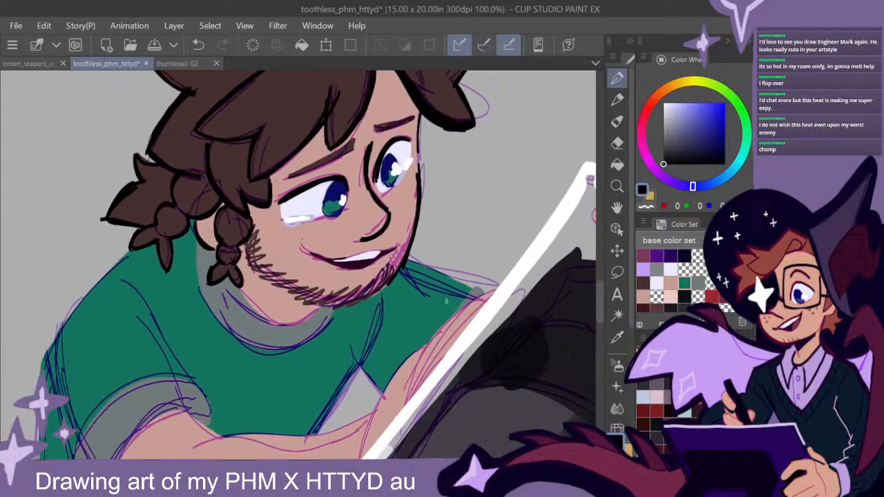
pyautogui.click(671, 296)
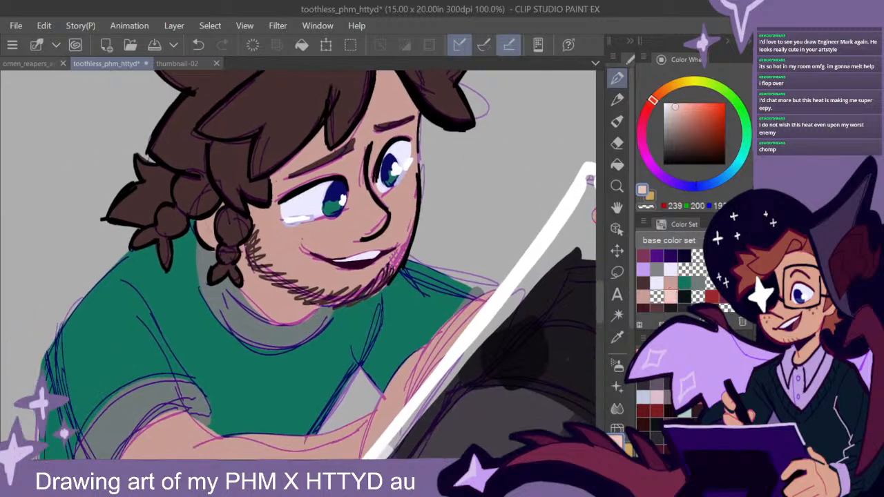
pyautogui.moveTo(392, 260); pyautogui.dragTo(377, 274)
# - Outline the neckline and the side edge of the kneeling man's grey shirt collar in black
pyautogui.moveTo(431, 327); pyautogui.dragTo(454, 338)
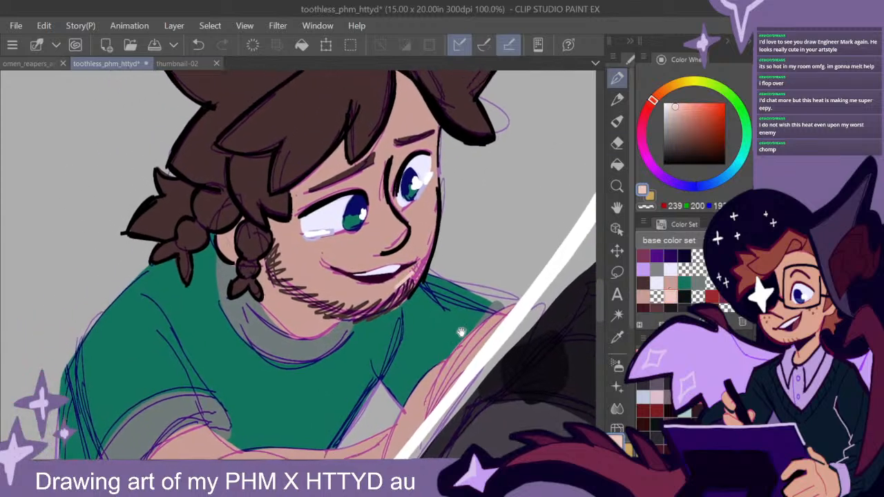
pyautogui.moveTo(704, 131); pyautogui.dragTo(664, 164)
pyautogui.moveTo(435, 344); pyautogui.dragTo(453, 321)
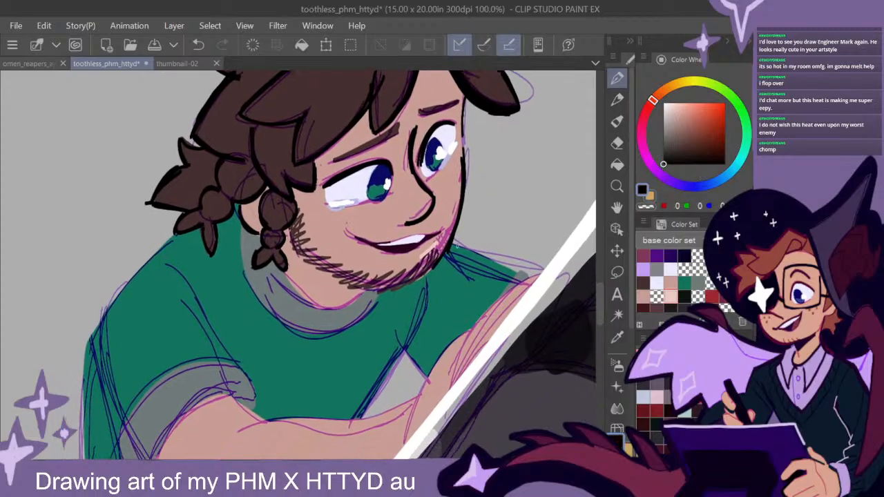
pyautogui.moveTo(368, 297)
pyautogui.mouseDown()
pyautogui.moveTo(316, 311)
pyautogui.moveTo(296, 297)
pyautogui.mouseUp()
pyautogui.moveTo(337, 305)
pyautogui.mouseDown()
pyautogui.moveTo(306, 302)
pyautogui.moveTo(289, 283)
pyautogui.mouseUp()
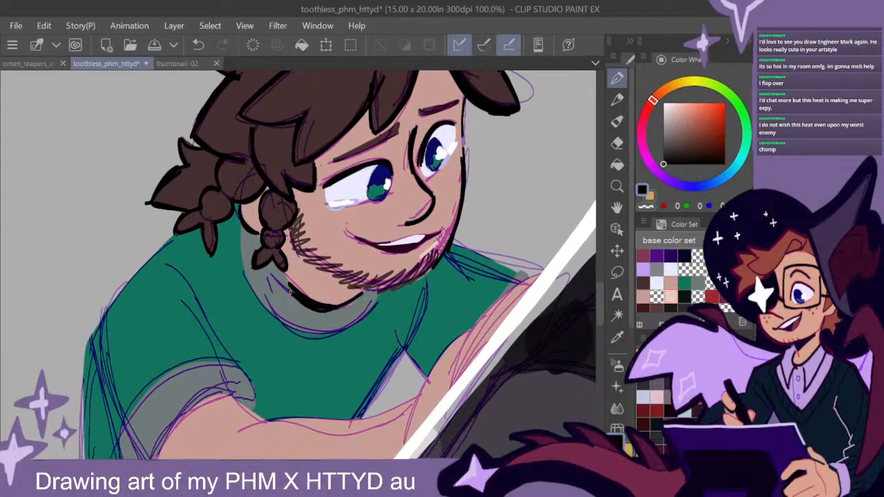
pyautogui.moveTo(238, 228); pyautogui.dragTo(265, 310)
pyautogui.moveTo(267, 311); pyautogui.dragTo(235, 230)
# - Outline the edges of the kneeling man's far arm in black up to the white enclosure frame
pyautogui.moveTo(359, 349); pyautogui.dragTo(360, 322)
pyautogui.scroll(-1, 442, 302)
pyautogui.moveTo(468, 327); pyautogui.dragTo(439, 298)
pyautogui.moveTo(499, 285); pyautogui.dragTo(460, 261)
pyautogui.moveTo(366, 299)
pyautogui.mouseDown()
pyautogui.moveTo(419, 254)
pyautogui.moveTo(373, 310)
pyautogui.mouseUp()
# - Hatch arm hair across the kneeling man's near forearm in the dark brown of his hair
pyautogui.keyDown('alt'); pyautogui.click(318, 124); pyautogui.keyUp('alt')
pyautogui.moveTo(391, 250)
pyautogui.mouseDown()
pyautogui.moveTo(359, 312)
pyautogui.moveTo(345, 314)
pyautogui.mouseUp()
pyautogui.moveTo(363, 260)
pyautogui.mouseDown()
pyautogui.moveTo(334, 313)
pyautogui.moveTo(312, 314)
pyautogui.moveTo(301, 265)
pyautogui.moveTo(284, 304)
pyautogui.moveTo(279, 262)
pyautogui.mouseUp()
pyautogui.moveTo(433, 285); pyautogui.dragTo(442, 312)
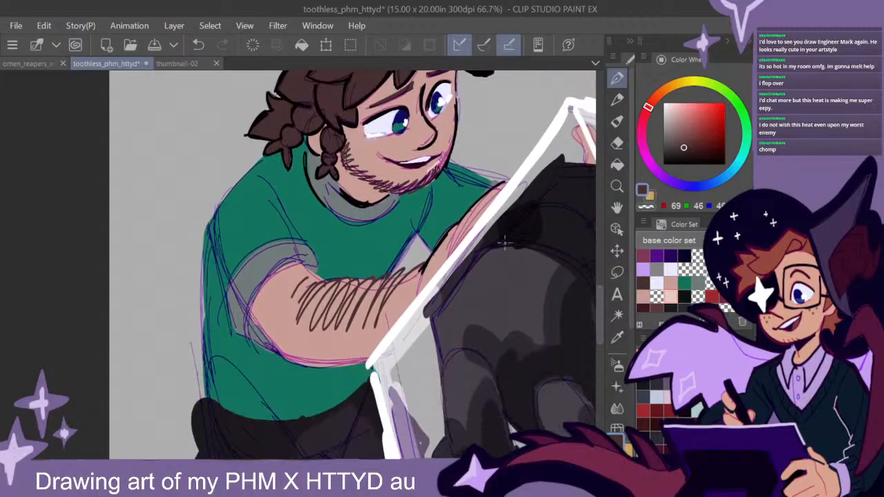
# - Outline the near sleeve's cuff opening and its underside edge on the green shirt in black
pyautogui.moveTo(702, 165); pyautogui.dragTo(663, 163)
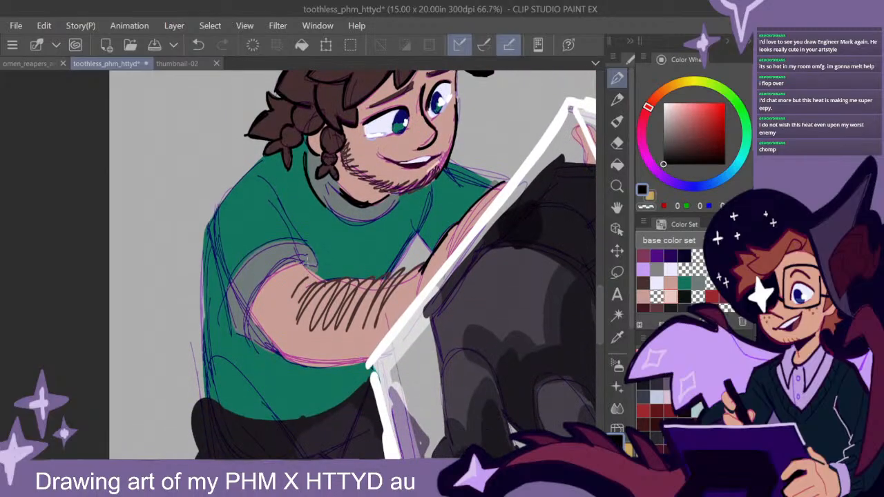
pyautogui.moveTo(309, 263); pyautogui.dragTo(247, 309)
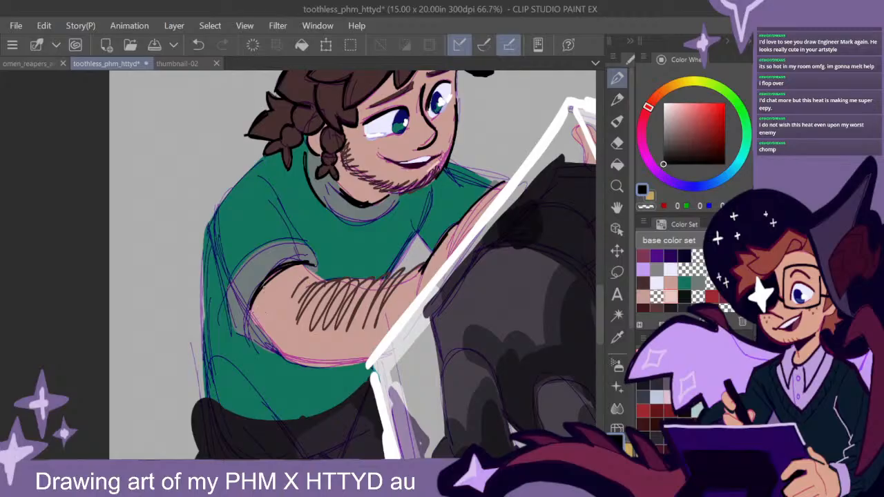
pyautogui.moveTo(308, 262)
pyautogui.mouseDown()
pyautogui.moveTo(316, 269)
pyautogui.moveTo(257, 291)
pyautogui.moveTo(264, 285)
pyautogui.moveTo(245, 339)
pyautogui.moveTo(274, 352)
pyautogui.moveTo(238, 348)
pyautogui.mouseUp()
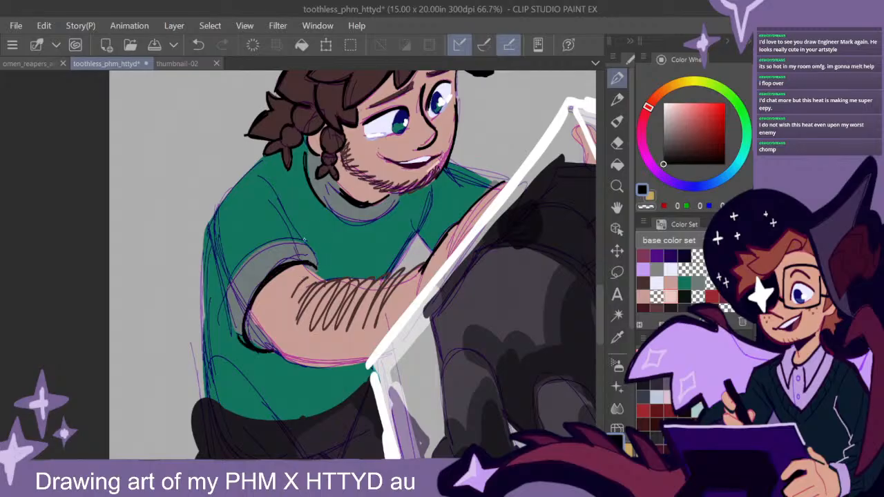
pyautogui.moveTo(212, 245)
pyautogui.mouseDown()
pyautogui.moveTo(228, 328)
pyautogui.moveTo(223, 316)
pyautogui.moveTo(236, 346)
pyautogui.mouseUp()
pyautogui.moveTo(235, 343)
pyautogui.mouseDown()
pyautogui.moveTo(267, 351)
pyautogui.moveTo(213, 246)
pyautogui.mouseUp()
# - Outline the near shoulder and the back of the green shirt in black down to the waist
pyautogui.moveTo(266, 158); pyautogui.dragTo(195, 242)
pyautogui.moveTo(248, 172)
pyautogui.mouseDown()
pyautogui.moveTo(197, 247)
pyautogui.moveTo(207, 384)
pyautogui.mouseUp()
pyautogui.moveTo(202, 245)
pyautogui.mouseDown()
pyautogui.moveTo(206, 401)
pyautogui.moveTo(201, 246)
pyautogui.mouseUp()
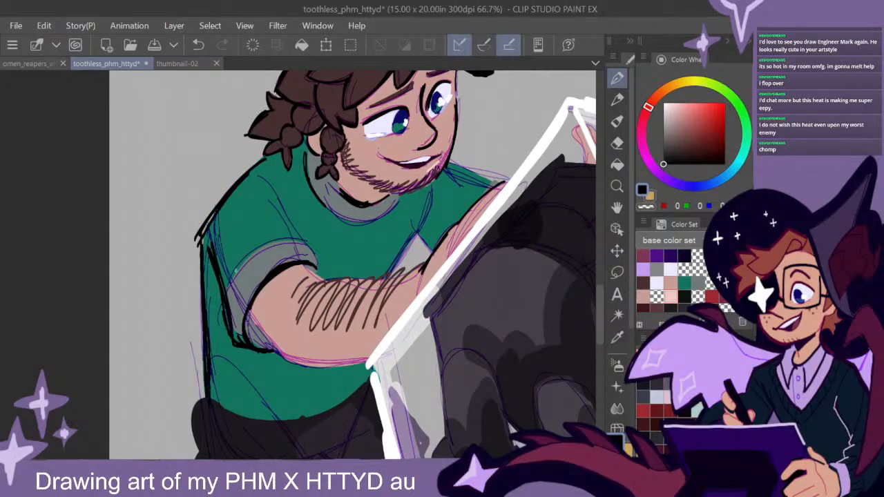
# - Ink the front edge of the green shirt's chest and its far shoulder and sleeve line in black
pyautogui.moveTo(430, 196); pyautogui.dragTo(395, 270)
pyautogui.moveTo(422, 224); pyautogui.dragTo(395, 271)
pyautogui.moveTo(470, 169)
pyautogui.mouseDown()
pyautogui.moveTo(495, 185)
pyautogui.moveTo(481, 179)
pyautogui.mouseUp()
pyautogui.moveTo(418, 235)
pyautogui.mouseDown()
pyautogui.moveTo(431, 248)
pyautogui.moveTo(416, 232)
pyautogui.mouseUp()
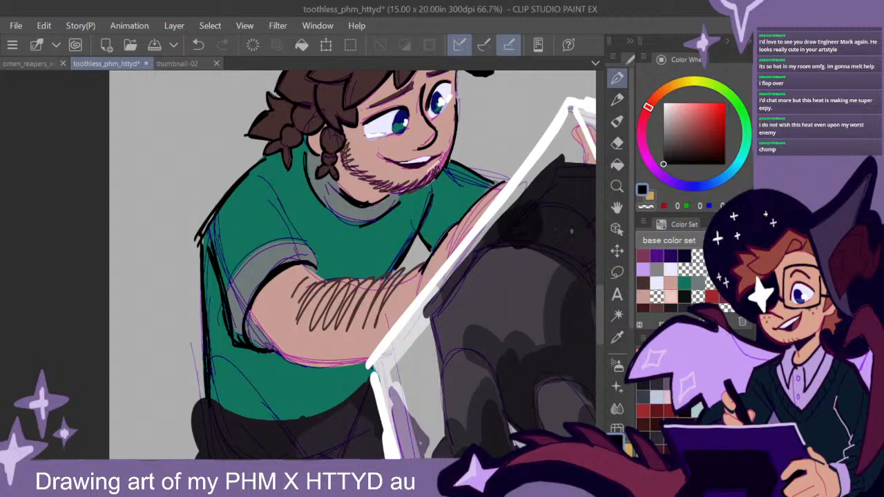
# - Outline the knot of the dark garment tied at the kneeling man's waist in black
pyautogui.moveTo(597, 296); pyautogui.dragTo(599, 357)
pyautogui.moveTo(356, 222)
pyautogui.mouseDown()
pyautogui.moveTo(293, 263)
pyautogui.moveTo(337, 233)
pyautogui.mouseUp()
pyautogui.moveTo(598, 306); pyautogui.dragTo(600, 341)
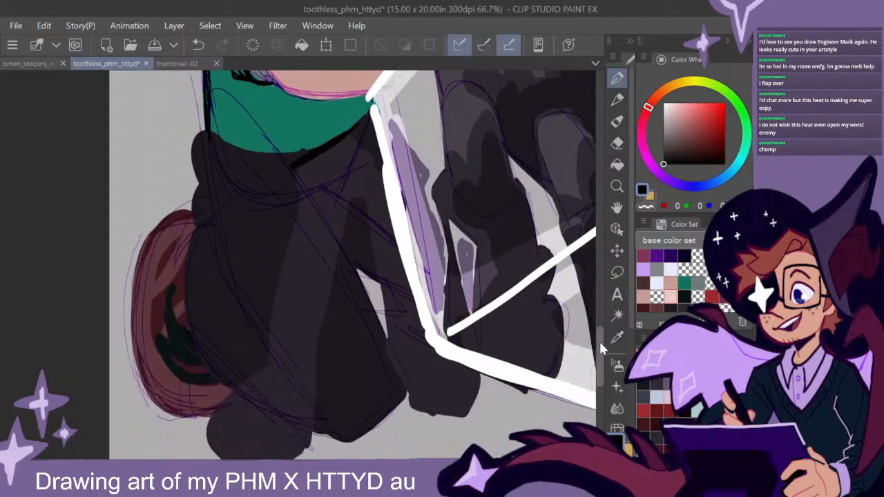
pyautogui.moveTo(295, 169)
pyautogui.mouseDown()
pyautogui.moveTo(320, 209)
pyautogui.moveTo(369, 174)
pyautogui.mouseUp()
pyautogui.moveTo(346, 129); pyautogui.dragTo(372, 173)
pyautogui.moveTo(372, 172); pyautogui.dragTo(318, 211)
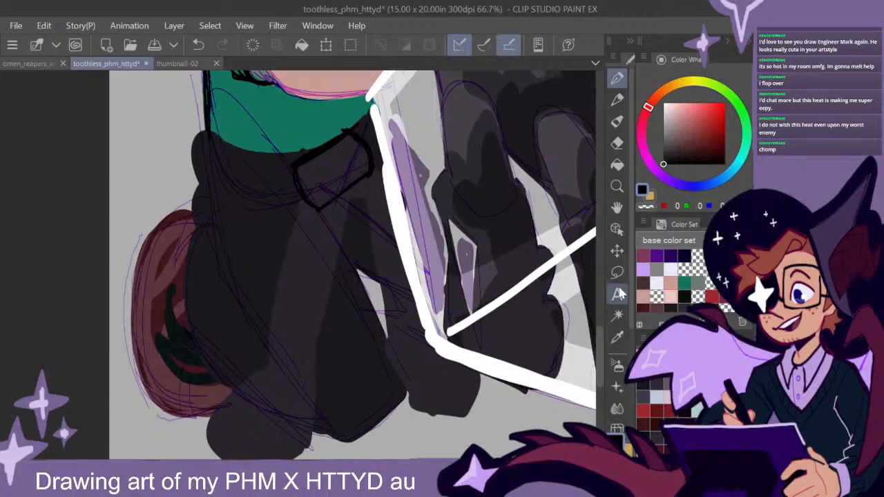
# - Outline the dark sleeve hanging from the waist knot in black, including its wide lower end and a narrow inner fold
pyautogui.moveTo(597, 340); pyautogui.dragTo(598, 365)
pyautogui.moveTo(304, 124)
pyautogui.mouseDown()
pyautogui.moveTo(284, 169)
pyautogui.moveTo(269, 291)
pyautogui.mouseUp()
pyautogui.moveTo(295, 144); pyautogui.dragTo(272, 245)
pyautogui.moveTo(352, 114); pyautogui.dragTo(311, 376)
pyautogui.moveTo(322, 262); pyautogui.dragTo(314, 360)
pyautogui.moveTo(271, 287)
pyautogui.mouseDown()
pyautogui.moveTo(207, 363)
pyautogui.moveTo(239, 398)
pyautogui.mouseUp()
pyautogui.moveTo(244, 402); pyautogui.dragTo(312, 373)
pyautogui.moveTo(312, 295); pyautogui.dragTo(312, 345)
pyautogui.moveTo(238, 317)
pyautogui.mouseDown()
pyautogui.moveTo(296, 260)
pyautogui.moveTo(313, 196)
pyautogui.mouseUp()
pyautogui.moveTo(311, 183); pyautogui.dragTo(295, 256)
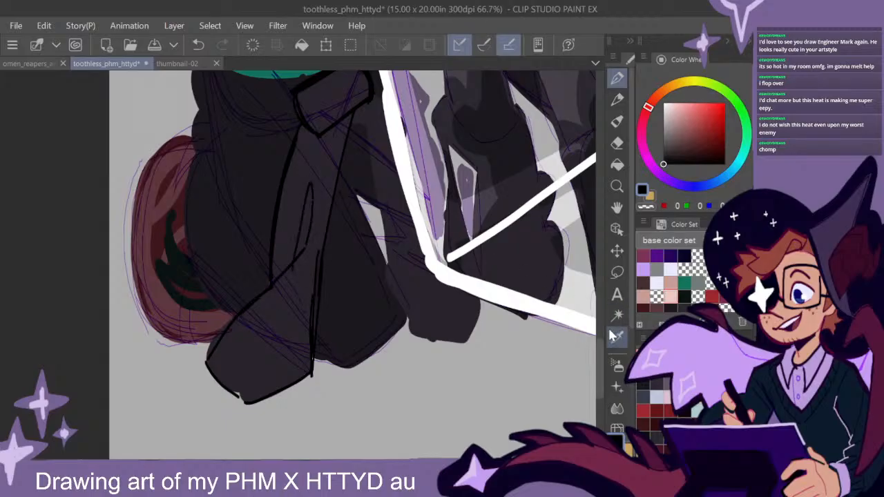
# - Ink the narrow strip of dark cloth descending from the knot between the man's thighs in black
pyautogui.moveTo(598, 349); pyautogui.dragTo(599, 339)
pyautogui.moveTo(355, 205)
pyautogui.mouseDown()
pyautogui.moveTo(366, 214)
pyautogui.moveTo(388, 354)
pyautogui.mouseUp()
pyautogui.moveTo(368, 243); pyautogui.dragTo(386, 339)
pyautogui.moveTo(363, 200); pyautogui.dragTo(378, 297)
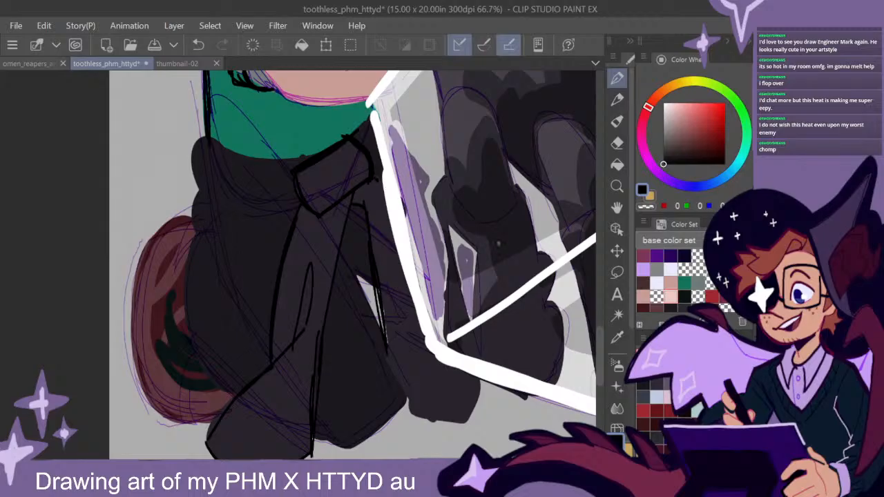
# - Outline the front edge of the near thigh and the underside of the near knee in thick black
pyautogui.moveTo(599, 341); pyautogui.dragTo(599, 350)
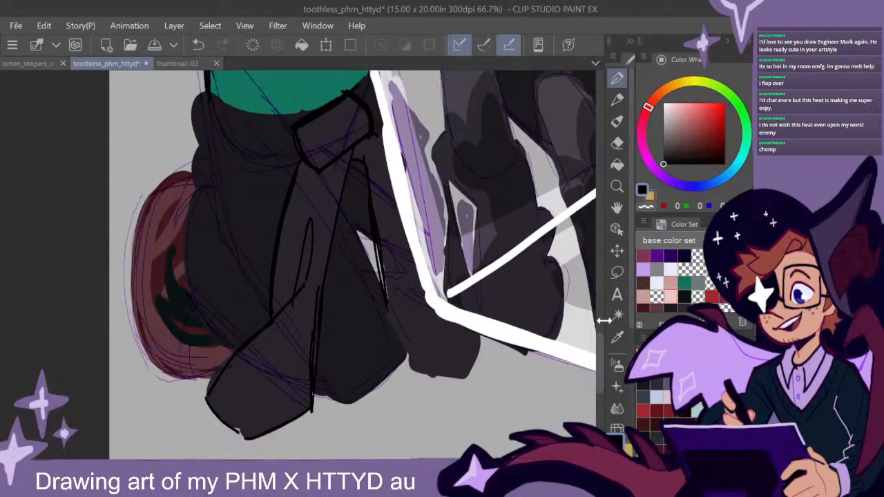
pyautogui.moveTo(345, 219); pyautogui.dragTo(404, 337)
pyautogui.moveTo(388, 306); pyautogui.dragTo(409, 361)
pyautogui.moveTo(366, 264)
pyautogui.mouseDown()
pyautogui.moveTo(408, 363)
pyautogui.moveTo(351, 412)
pyautogui.mouseUp()
pyautogui.moveTo(384, 380)
pyautogui.mouseDown()
pyautogui.moveTo(320, 407)
pyautogui.moveTo(343, 401)
pyautogui.moveTo(401, 353)
pyautogui.mouseUp()
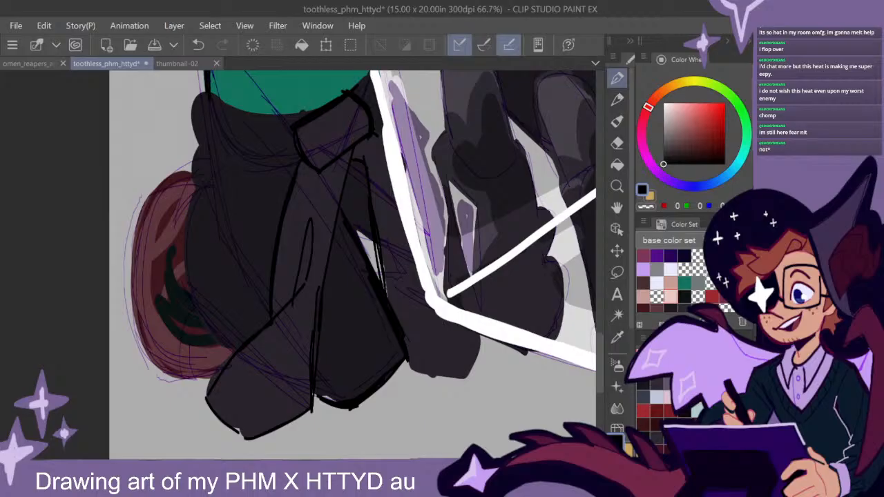
# - Outline the bunched dark cloth wrapped around the kneeling man's waist in black, with its two layered folds
pyautogui.moveTo(290, 454); pyautogui.dragTo(283, 454)
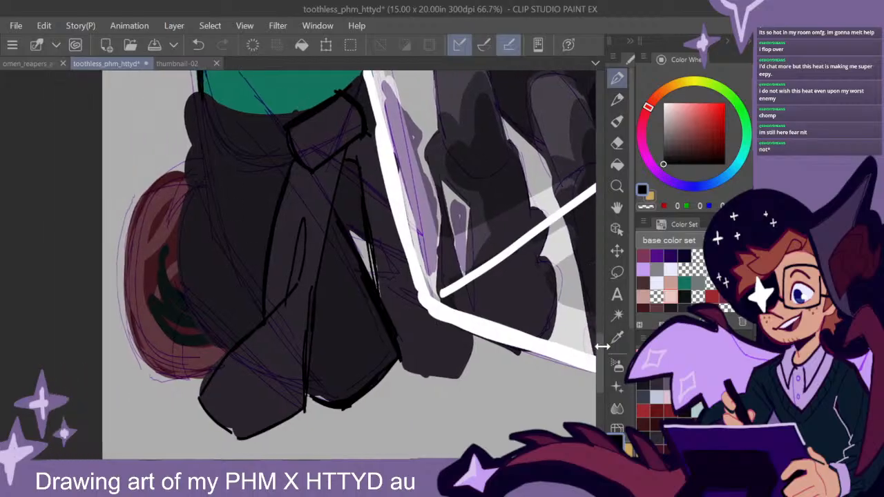
pyautogui.scroll(1, 598, 340)
pyautogui.moveTo(273, 157); pyautogui.dragTo(200, 136)
pyautogui.moveTo(205, 142)
pyautogui.mouseDown()
pyautogui.moveTo(278, 159)
pyautogui.moveTo(308, 153)
pyautogui.mouseUp()
pyautogui.moveTo(197, 137)
pyautogui.mouseDown()
pyautogui.moveTo(286, 162)
pyautogui.moveTo(178, 159)
pyautogui.mouseUp()
pyautogui.moveTo(179, 159); pyautogui.dragTo(196, 192)
pyautogui.moveTo(198, 131)
pyautogui.mouseDown()
pyautogui.moveTo(183, 194)
pyautogui.moveTo(187, 239)
pyautogui.mouseUp()
pyautogui.moveTo(293, 213)
pyautogui.mouseDown()
pyautogui.moveTo(187, 240)
pyautogui.moveTo(275, 227)
pyautogui.mouseUp()
pyautogui.moveTo(289, 196)
pyautogui.mouseDown()
pyautogui.moveTo(183, 168)
pyautogui.moveTo(287, 194)
pyautogui.mouseUp()
pyautogui.moveTo(245, 201)
pyautogui.mouseDown()
pyautogui.moveTo(201, 185)
pyautogui.moveTo(228, 217)
pyautogui.moveTo(265, 207)
pyautogui.mouseUp()
pyautogui.moveTo(241, 215); pyautogui.dragTo(202, 190)
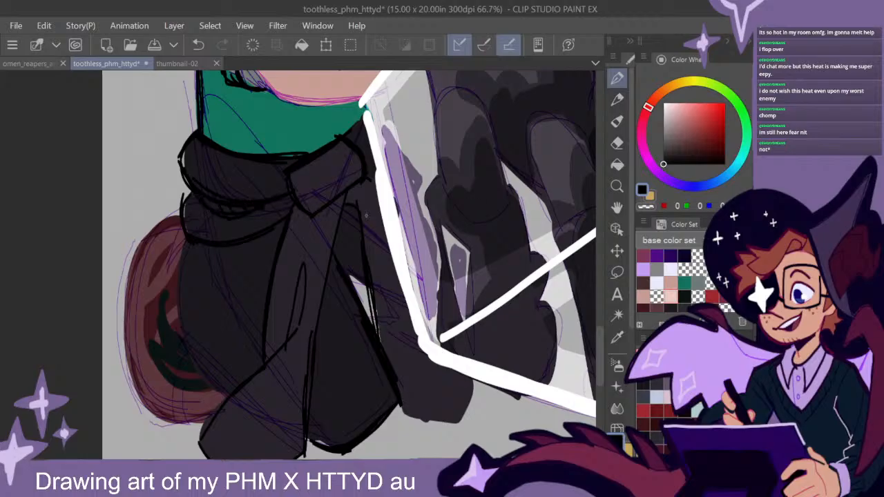
# - Hatch the gap just below the waist knot, between the hanging cloth and the near thigh, in black
pyautogui.scroll(-3, 349, 266)
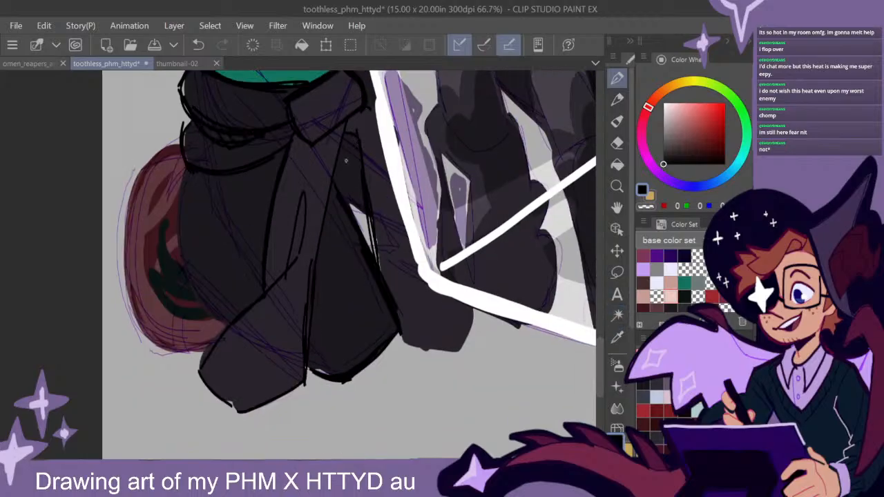
pyautogui.moveTo(345, 138)
pyautogui.mouseDown()
pyautogui.moveTo(336, 177)
pyautogui.moveTo(345, 201)
pyautogui.mouseUp()
pyautogui.moveTo(362, 171); pyautogui.dragTo(363, 195)
# - Outline the back of the near leg below the waist folds in black and add crease lines behind the hanging sleeve
pyautogui.moveTo(202, 174); pyautogui.dragTo(257, 283)
pyautogui.moveTo(208, 202); pyautogui.dragTo(254, 280)
pyautogui.moveTo(181, 169)
pyautogui.mouseDown()
pyautogui.moveTo(177, 234)
pyautogui.moveTo(223, 314)
pyautogui.mouseUp()
pyautogui.moveTo(185, 184); pyautogui.dragTo(183, 267)
pyautogui.moveTo(183, 200); pyautogui.dragTo(191, 282)
pyautogui.moveTo(176, 200); pyautogui.dragTo(175, 260)
pyautogui.moveTo(223, 238); pyautogui.dragTo(229, 321)
pyautogui.moveTo(219, 253); pyautogui.dragTo(228, 322)
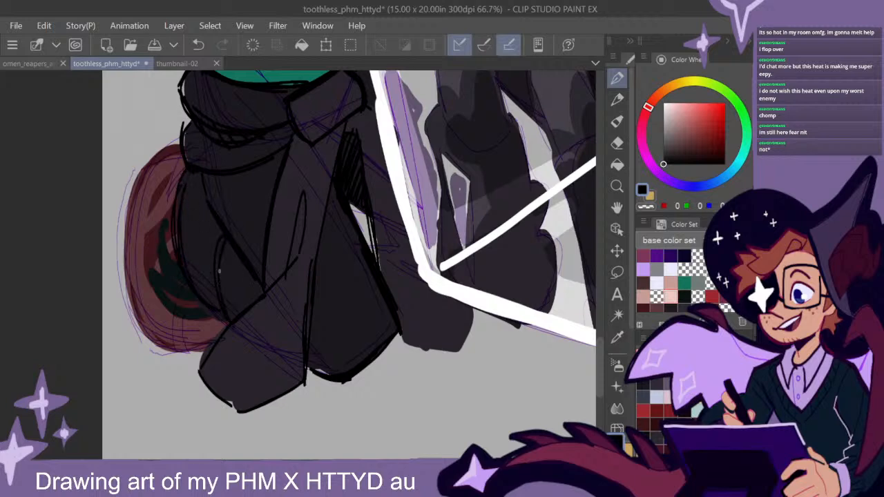
# - Outline the outer edge of the reddish shoe sole behind the kneeling man in thick black
pyautogui.moveTo(181, 143)
pyautogui.mouseDown()
pyautogui.moveTo(124, 219)
pyautogui.moveTo(141, 326)
pyautogui.mouseUp()
pyautogui.moveTo(129, 203)
pyautogui.mouseDown()
pyautogui.moveTo(133, 312)
pyautogui.moveTo(172, 349)
pyautogui.moveTo(131, 184)
pyautogui.mouseUp()
pyautogui.moveTo(146, 335); pyautogui.dragTo(148, 166)
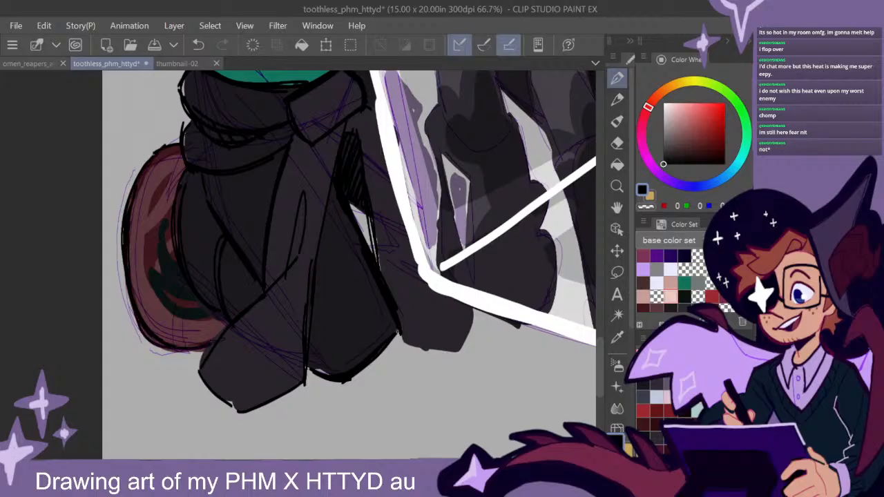
# - Fill the gap between the thighs with black and outline the bottom edge of the far knee
pyautogui.moveTo(499, 286); pyautogui.dragTo(438, 317)
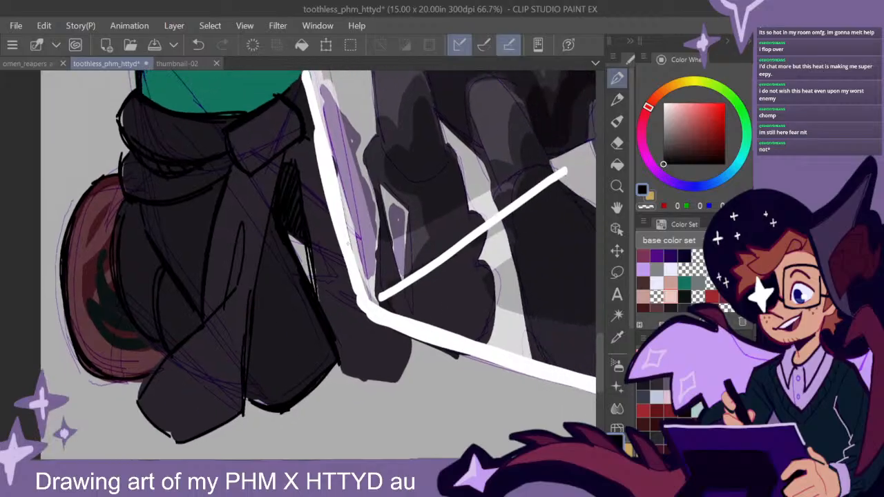
pyautogui.moveTo(286, 236)
pyautogui.mouseDown()
pyautogui.moveTo(311, 279)
pyautogui.moveTo(306, 254)
pyautogui.moveTo(315, 290)
pyautogui.moveTo(291, 242)
pyautogui.mouseUp()
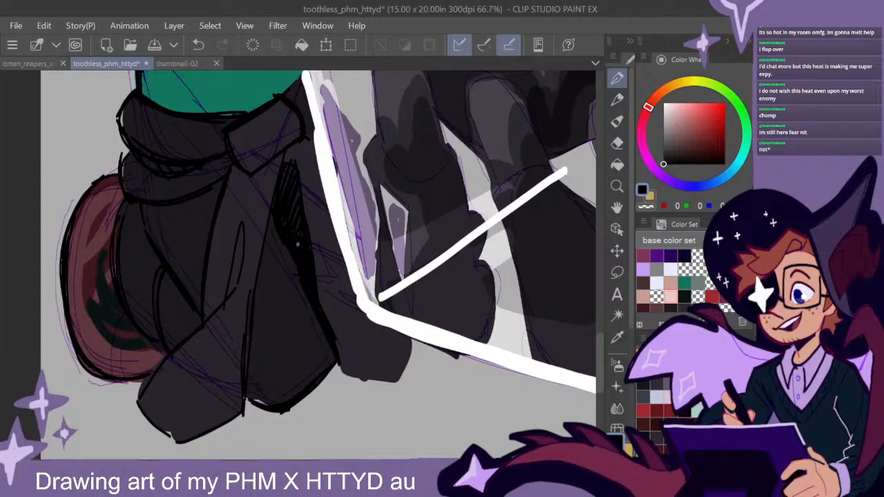
pyautogui.moveTo(415, 341)
pyautogui.mouseDown()
pyautogui.moveTo(398, 382)
pyautogui.moveTo(362, 381)
pyautogui.moveTo(391, 379)
pyautogui.moveTo(407, 358)
pyautogui.mouseUp()
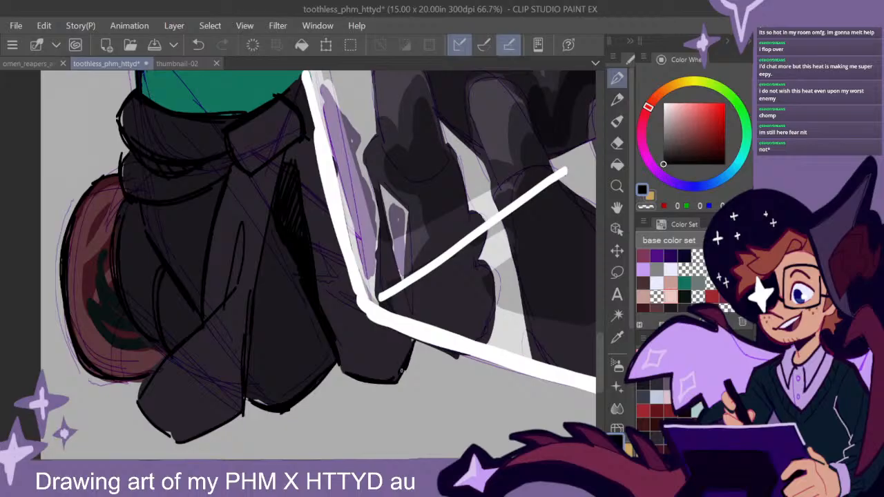
pyautogui.moveTo(321, 159); pyautogui.dragTo(308, 167)
pyautogui.moveTo(289, 195)
pyautogui.mouseDown()
pyautogui.moveTo(327, 298)
pyautogui.moveTo(325, 290)
pyautogui.mouseUp()
# - Sample the pale teal of the existing shirt lettering on another figure as the drawing colour
pyautogui.scroll(-2, 418, 304)
pyautogui.moveTo(451, 221); pyautogui.dragTo(413, 309)
pyautogui.scroll(4, 413, 304)
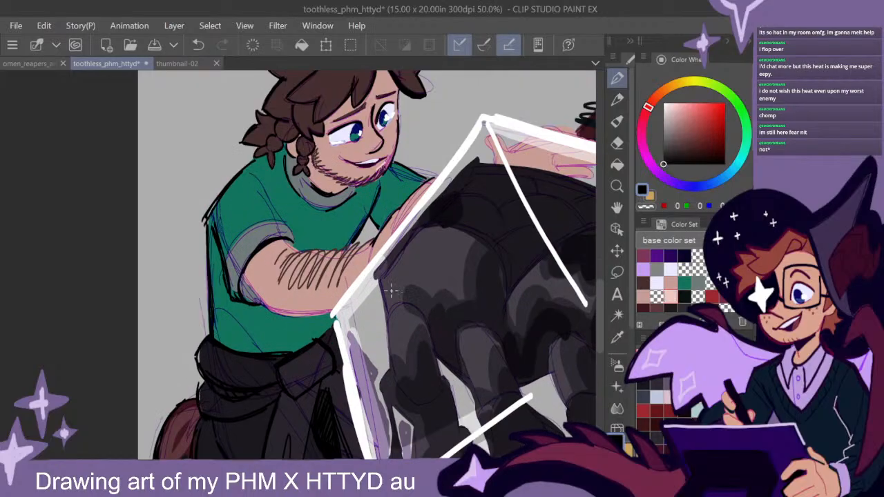
pyautogui.moveTo(691, 131); pyautogui.dragTo(625, 73)
pyautogui.moveTo(523, 259); pyautogui.dragTo(74, 347)
pyautogui.moveTo(387, 254); pyautogui.dragTo(335, 371)
pyautogui.scroll(10, 307, 220)
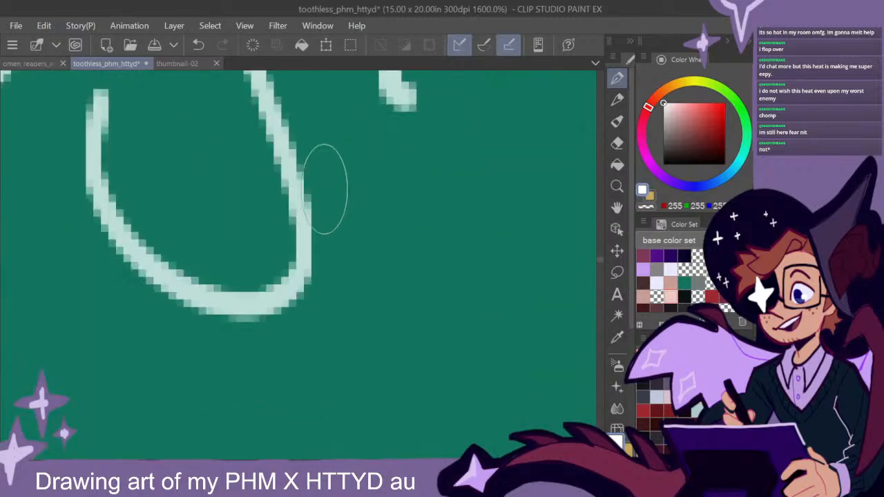
pyautogui.keyDown('alt'); pyautogui.click(307, 220); pyautogui.keyUp('alt')
pyautogui.scroll(-7, 308, 219)
pyautogui.scroll(-4, 342, 314)
pyautogui.moveTo(189, 373); pyautogui.dragTo(483, 176)
pyautogui.scroll(4, 379, 256)
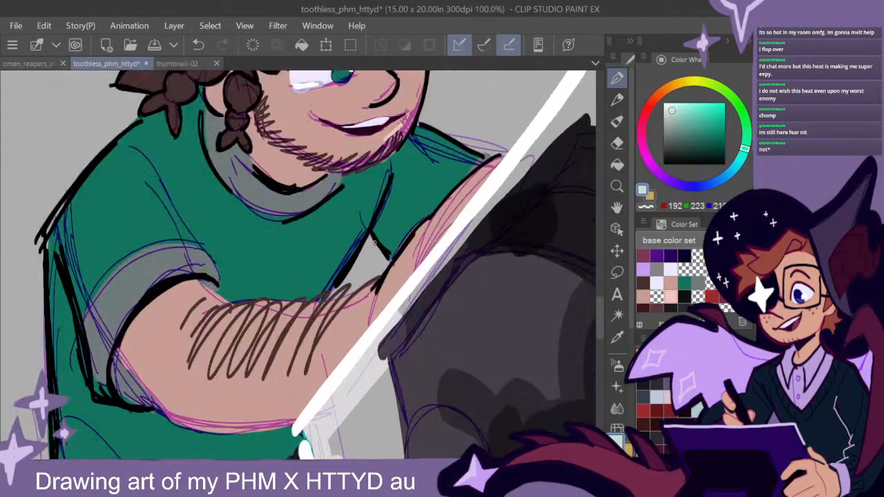
# - Hand-letter "Engineering" across the chest of the kneeling man's green shirt in the pale teal
pyautogui.moveTo(356, 273); pyautogui.dragTo(382, 257)
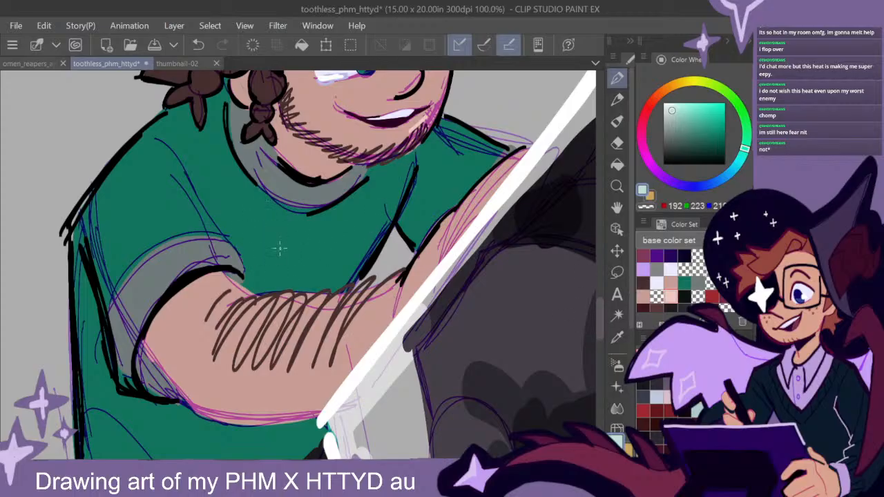
pyautogui.moveTo(255, 243)
pyautogui.mouseDown()
pyautogui.moveTo(257, 281)
pyautogui.moveTo(273, 239)
pyautogui.mouseUp()
pyautogui.moveTo(257, 279)
pyautogui.mouseDown()
pyautogui.moveTo(283, 262)
pyautogui.moveTo(308, 277)
pyautogui.moveTo(309, 253)
pyautogui.moveTo(318, 265)
pyautogui.moveTo(348, 252)
pyautogui.moveTo(347, 261)
pyautogui.moveTo(365, 235)
pyautogui.moveTo(364, 251)
pyautogui.moveTo(377, 238)
pyautogui.moveTo(365, 268)
pyautogui.moveTo(377, 239)
pyautogui.mouseUp()
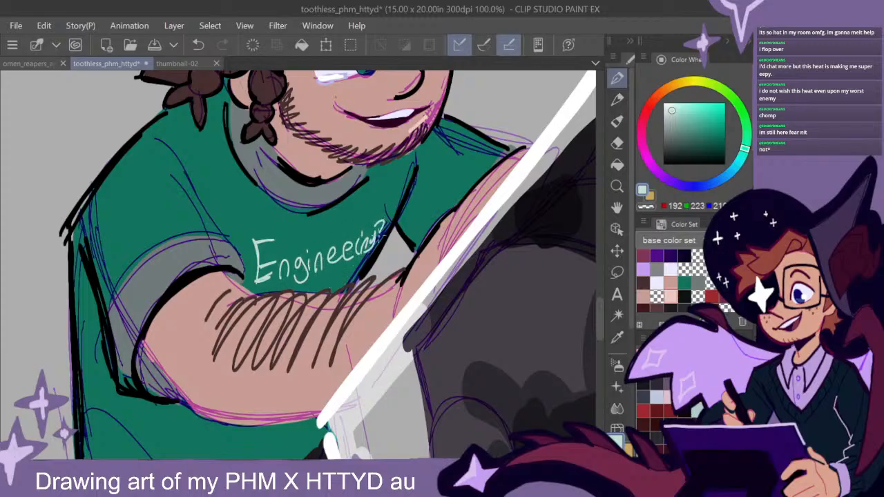
# - Outline the creature's middle front leg inside the white-framed ball in black
pyautogui.moveTo(599, 309); pyautogui.dragTo(599, 313)
pyautogui.scroll(-4, 429, 322)
pyautogui.moveTo(516, 327); pyautogui.dragTo(516, 308)
pyautogui.keyDown('alt'); pyautogui.click(563, 255); pyautogui.keyUp('alt')
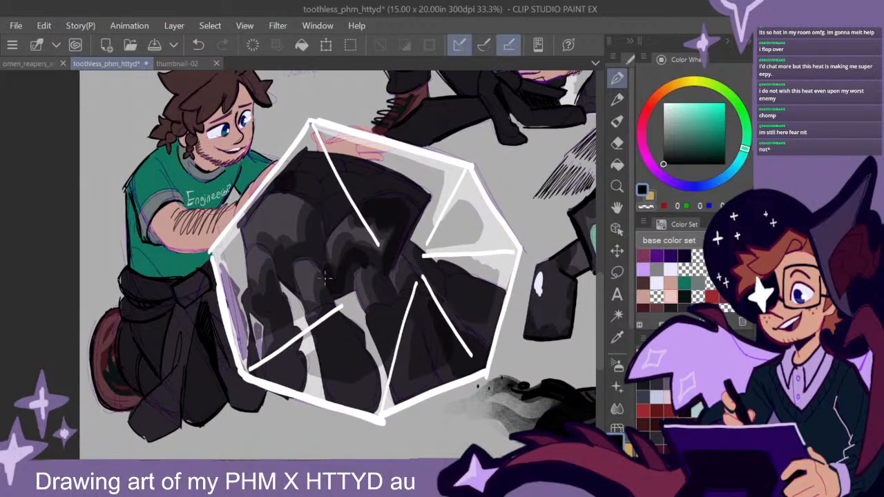
pyautogui.moveTo(312, 258)
pyautogui.mouseDown()
pyautogui.moveTo(296, 287)
pyautogui.moveTo(327, 296)
pyautogui.moveTo(359, 335)
pyautogui.moveTo(377, 393)
pyautogui.mouseUp()
pyautogui.moveTo(373, 353); pyautogui.dragTo(380, 393)
# - Choose a dark red as the drawing colour
pyautogui.moveTo(468, 299); pyautogui.dragTo(497, 319)
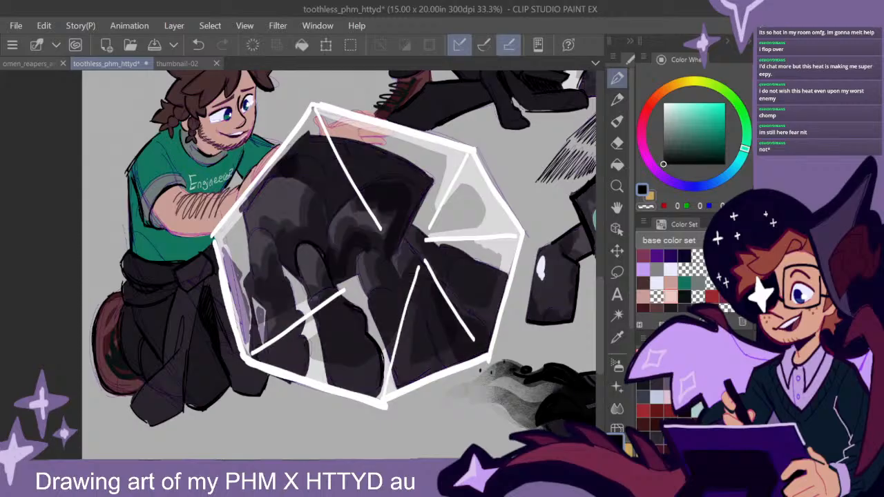
pyautogui.click(712, 297)
pyautogui.click(712, 307)
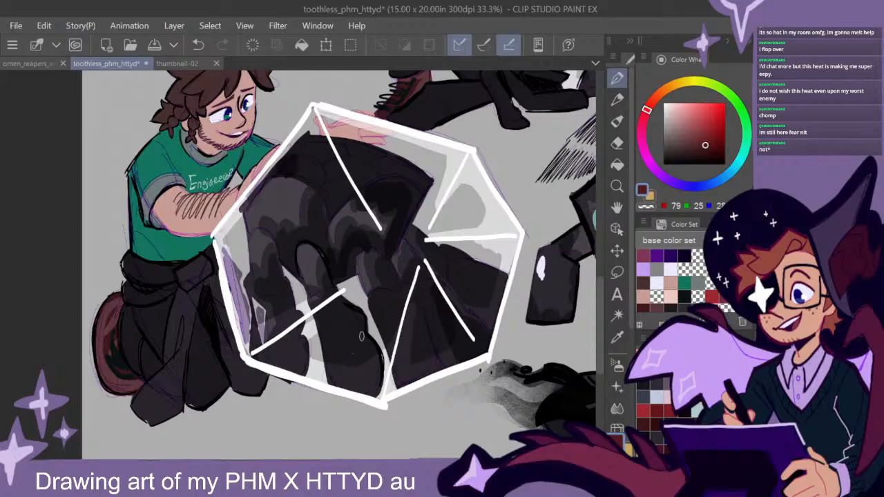
# - Block in a dark red shape behind the creature's legs in the lower right part of the white faceted dome
pyautogui.moveTo(419, 322); pyautogui.dragTo(438, 279)
pyautogui.scroll(1, 426, 271)
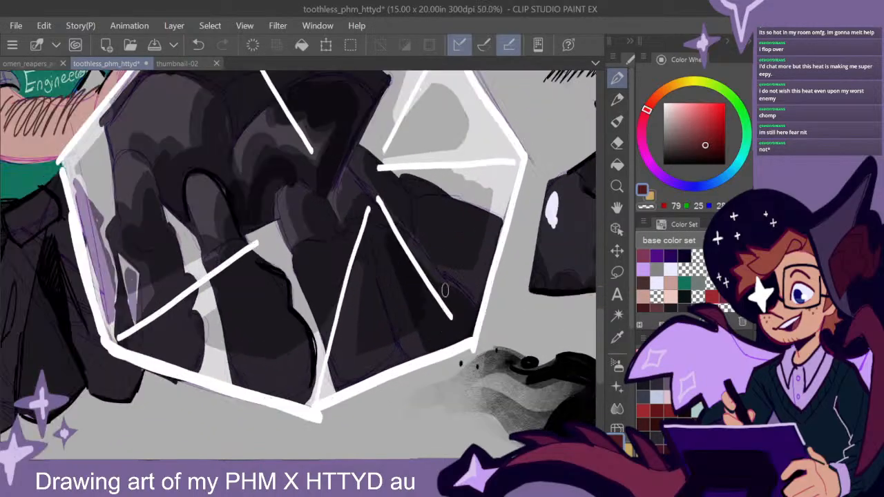
pyautogui.moveTo(456, 319); pyautogui.dragTo(412, 302)
pyautogui.moveTo(369, 244)
pyautogui.mouseDown()
pyautogui.moveTo(343, 221)
pyautogui.moveTo(367, 230)
pyautogui.moveTo(388, 263)
pyautogui.moveTo(377, 241)
pyautogui.mouseUp()
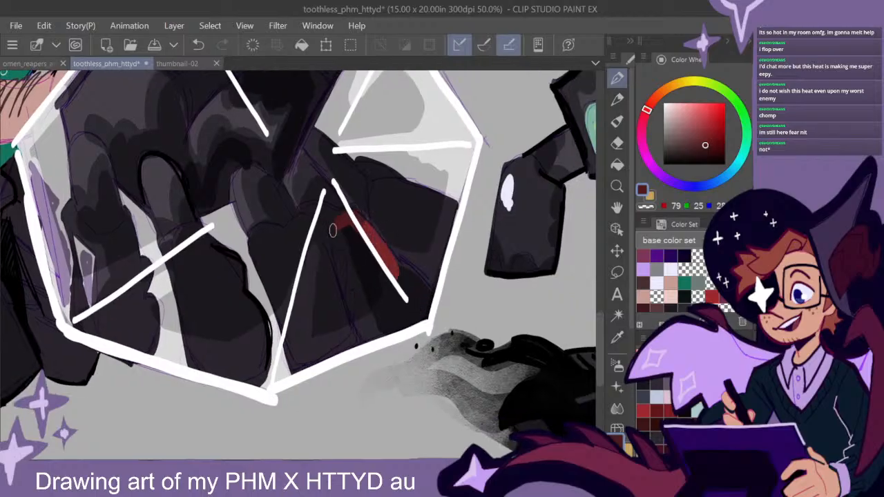
pyautogui.moveTo(328, 216)
pyautogui.mouseDown()
pyautogui.moveTo(337, 241)
pyautogui.moveTo(351, 240)
pyautogui.moveTo(347, 225)
pyautogui.moveTo(359, 229)
pyautogui.moveTo(350, 284)
pyautogui.moveTo(360, 293)
pyautogui.moveTo(365, 334)
pyautogui.moveTo(423, 311)
pyautogui.moveTo(422, 295)
pyautogui.moveTo(394, 264)
pyautogui.moveTo(420, 299)
pyautogui.moveTo(418, 309)
pyautogui.moveTo(405, 299)
pyautogui.moveTo(411, 307)
pyautogui.moveTo(359, 237)
pyautogui.moveTo(359, 270)
pyautogui.moveTo(371, 300)
pyautogui.moveTo(389, 313)
pyautogui.moveTo(374, 275)
pyautogui.moveTo(386, 317)
pyautogui.moveTo(368, 251)
pyautogui.moveTo(395, 292)
pyautogui.moveTo(434, 288)
pyautogui.moveTo(357, 229)
pyautogui.moveTo(379, 316)
pyautogui.moveTo(410, 314)
pyautogui.moveTo(382, 276)
pyautogui.moveTo(397, 292)
pyautogui.moveTo(403, 270)
pyautogui.moveTo(418, 304)
pyautogui.mouseUp()
# - Paint brighter red over the outer side of the dark red patch, undoing the last stray stroke
pyautogui.click(712, 297)
pyautogui.keyDown('alt'); pyautogui.click(352, 269); pyautogui.keyUp('alt')
pyautogui.click(708, 153)
pyautogui.moveTo(339, 226)
pyautogui.mouseDown()
pyautogui.moveTo(310, 209)
pyautogui.moveTo(337, 223)
pyautogui.moveTo(339, 241)
pyautogui.moveTo(349, 241)
pyautogui.moveTo(346, 218)
pyautogui.moveTo(350, 286)
pyautogui.moveTo(351, 247)
pyautogui.moveTo(368, 332)
pyautogui.moveTo(350, 243)
pyautogui.moveTo(361, 263)
pyautogui.moveTo(361, 306)
pyautogui.moveTo(366, 268)
pyautogui.moveTo(366, 305)
pyautogui.moveTo(425, 305)
pyautogui.moveTo(376, 296)
pyautogui.moveTo(354, 227)
pyautogui.moveTo(375, 286)
pyautogui.mouseUp()
pyautogui.keyDown('alt'); pyautogui.click(377, 295); pyautogui.keyUp('alt')
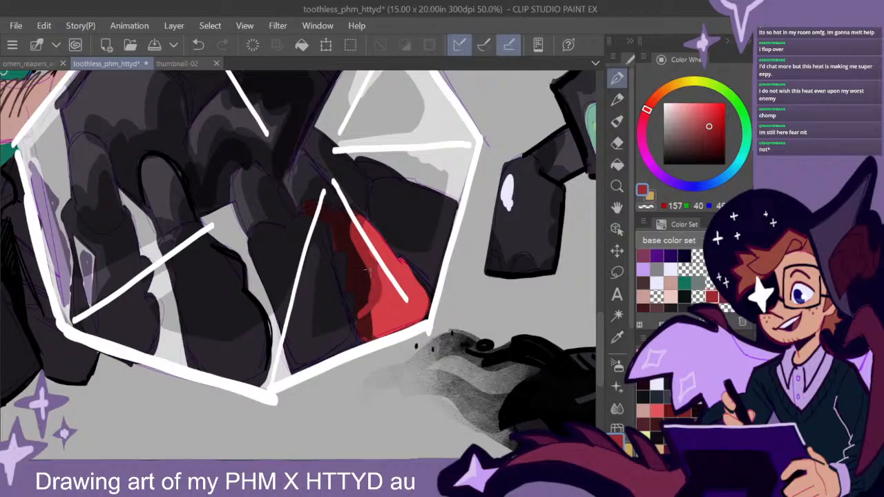
pyautogui.moveTo(349, 297); pyautogui.dragTo(365, 272)
pyautogui.hotkey('ctrl', 'z')
# - Outline the middle legs of the creature inside the dome with black pen strokes
pyautogui.moveTo(426, 269)
pyautogui.mouseDown()
pyautogui.moveTo(491, 316)
pyautogui.moveTo(545, 337)
pyautogui.mouseUp()
pyautogui.moveTo(674, 159); pyautogui.dragTo(632, 211)
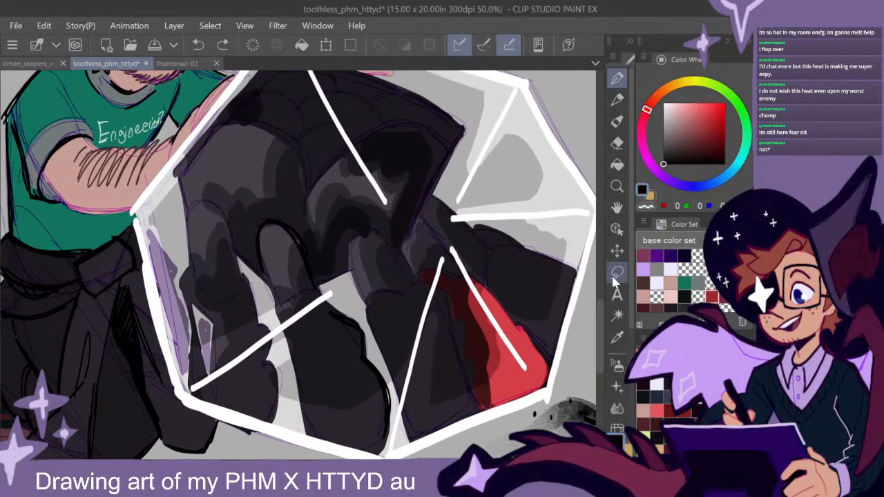
pyautogui.hotkey('ctrl', '-')
pyautogui.moveTo(505, 326); pyautogui.dragTo(525, 339)
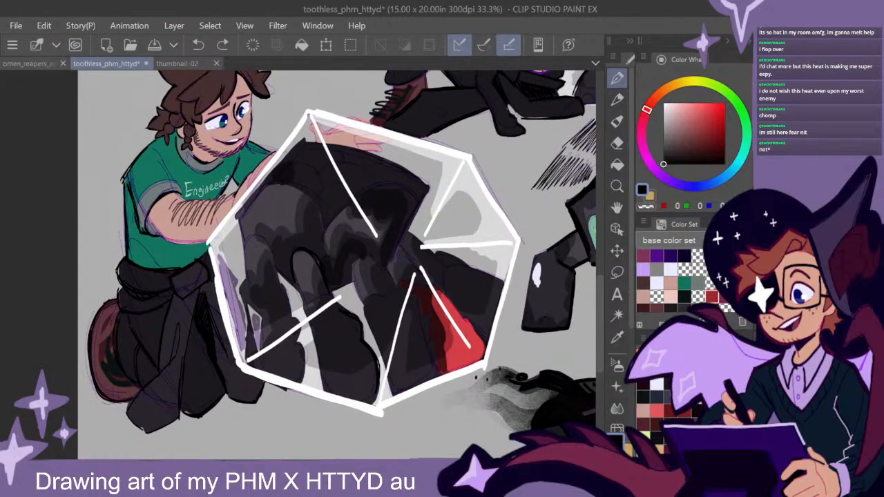
pyautogui.moveTo(396, 279); pyautogui.dragTo(375, 252)
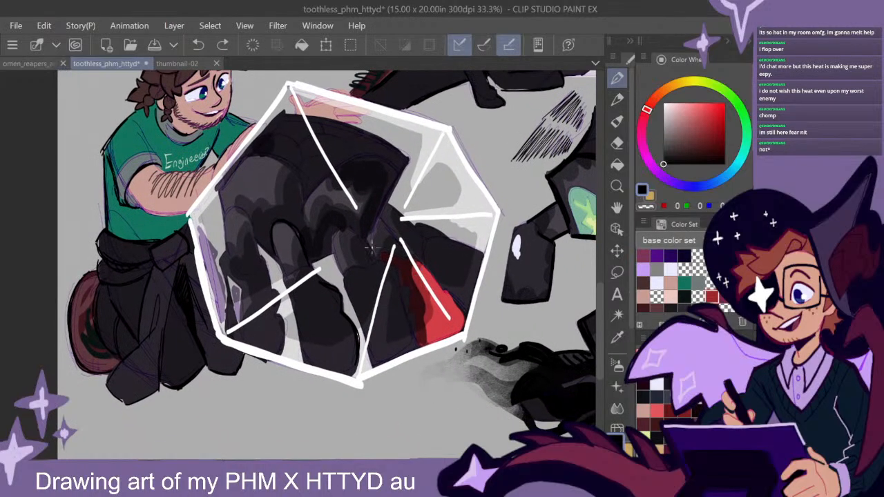
pyautogui.moveTo(340, 227); pyautogui.dragTo(331, 252)
pyautogui.moveTo(274, 245); pyautogui.dragTo(305, 364)
pyautogui.moveTo(295, 326); pyautogui.dragTo(288, 291)
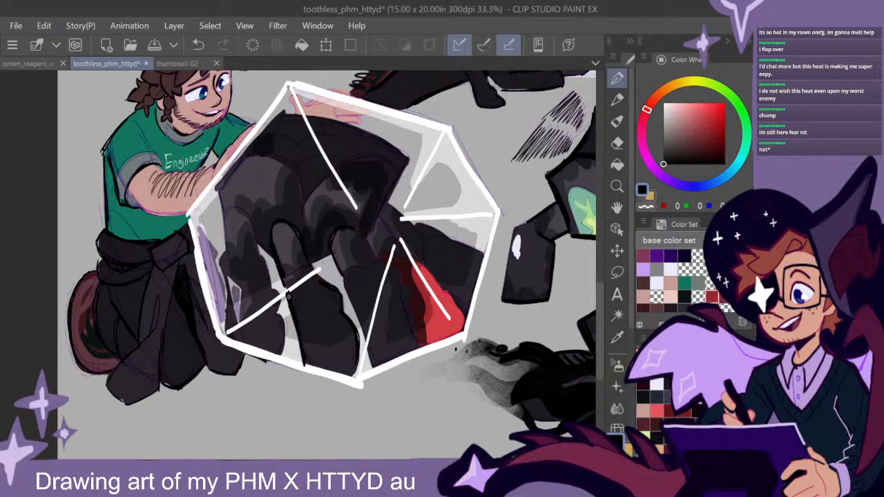
# - Outline the creature's leftmost leg, its underside and the edges of its angular shell in black
pyautogui.moveTo(260, 254)
pyautogui.mouseDown()
pyautogui.moveTo(244, 212)
pyautogui.moveTo(232, 208)
pyautogui.moveTo(226, 251)
pyautogui.moveTo(245, 210)
pyautogui.moveTo(264, 265)
pyautogui.moveTo(240, 272)
pyautogui.moveTo(266, 265)
pyautogui.moveTo(273, 334)
pyautogui.moveTo(230, 268)
pyautogui.moveTo(225, 326)
pyautogui.mouseUp()
pyautogui.moveTo(221, 268)
pyautogui.mouseDown()
pyautogui.moveTo(227, 318)
pyautogui.moveTo(242, 283)
pyautogui.moveTo(244, 314)
pyautogui.mouseUp()
pyautogui.moveTo(328, 253); pyautogui.dragTo(310, 261)
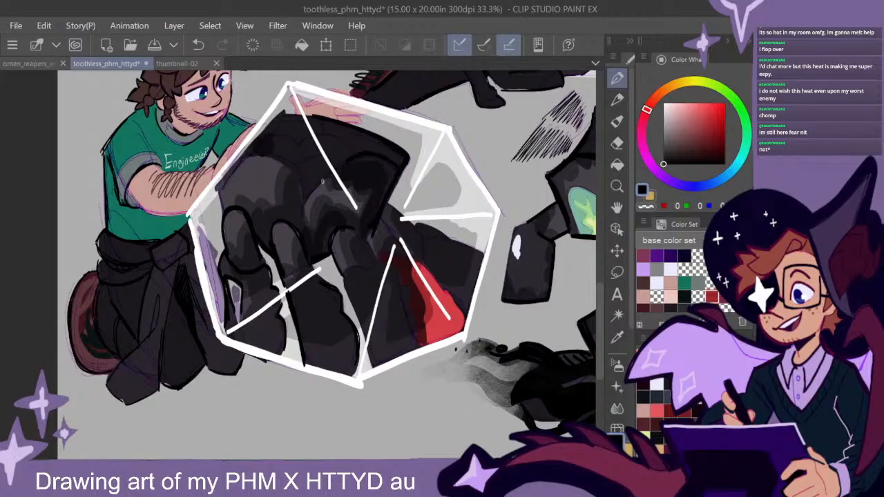
pyautogui.moveTo(296, 114)
pyautogui.mouseDown()
pyautogui.moveTo(273, 121)
pyautogui.moveTo(220, 181)
pyautogui.mouseUp()
pyautogui.moveTo(275, 117); pyautogui.dragTo(220, 186)
pyautogui.moveTo(255, 134); pyautogui.dragTo(277, 117)
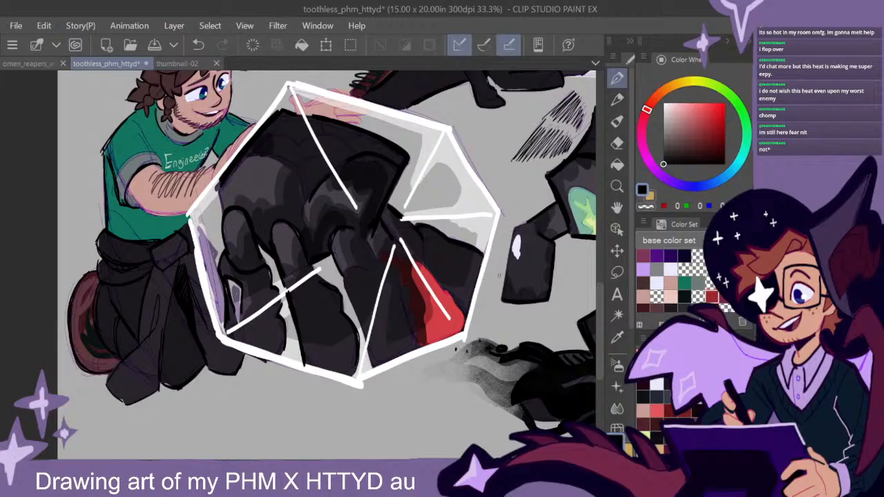
# - Shade the creature's rear leg beside the red patch with closely spaced black hatching strokes
pyautogui.moveTo(481, 248); pyautogui.dragTo(211, 268)
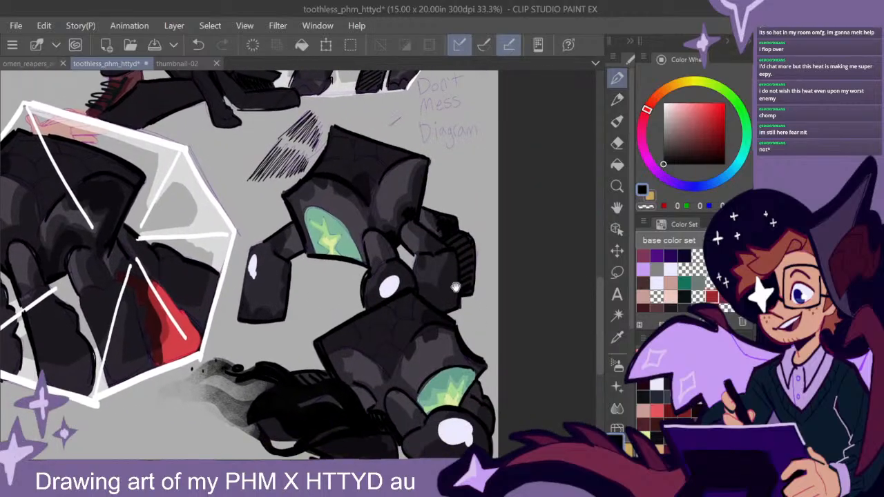
pyautogui.moveTo(429, 274); pyautogui.dragTo(511, 290)
pyautogui.moveTo(261, 322)
pyautogui.mouseDown()
pyautogui.moveTo(400, 318)
pyautogui.moveTo(415, 298)
pyautogui.mouseUp()
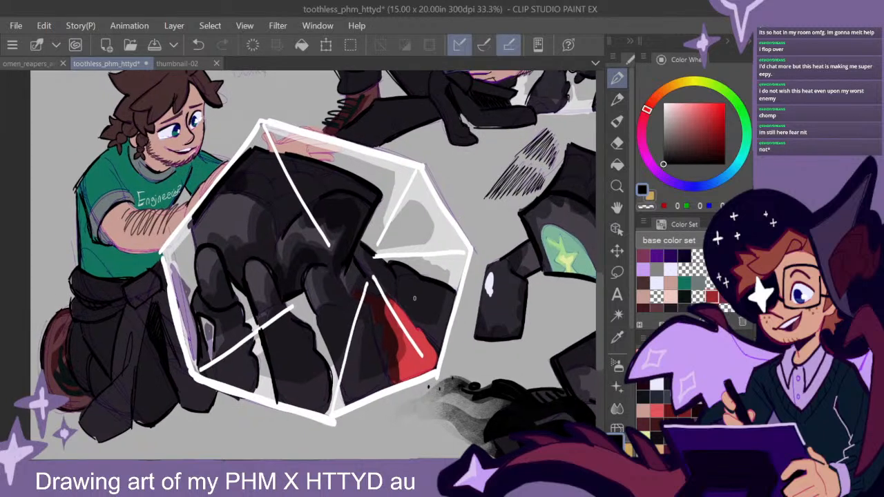
pyautogui.moveTo(433, 296); pyautogui.dragTo(421, 277)
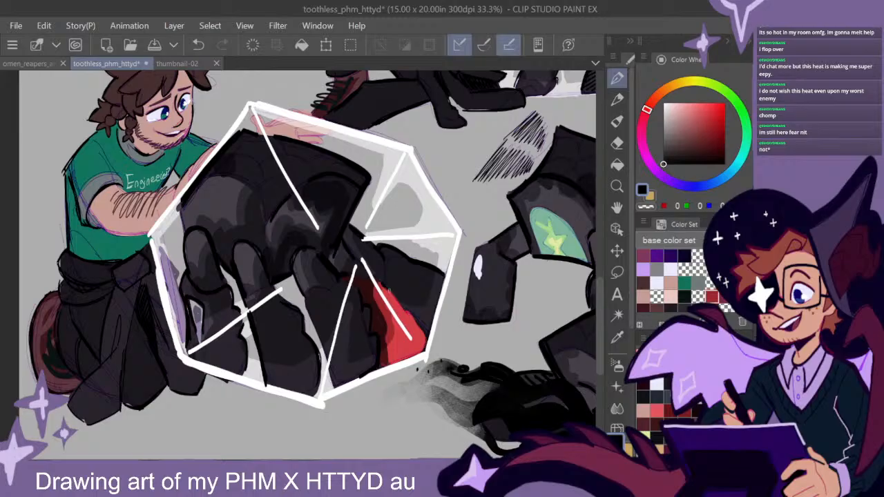
pyautogui.moveTo(402, 268); pyautogui.dragTo(392, 299)
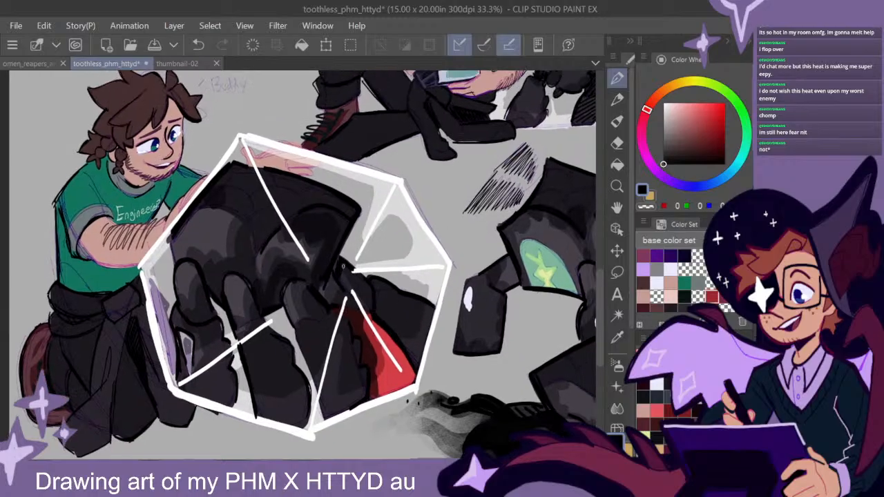
pyautogui.moveTo(355, 281); pyautogui.dragTo(355, 293)
pyautogui.moveTo(359, 281); pyautogui.dragTo(366, 308)
pyautogui.moveTo(369, 286)
pyautogui.mouseDown()
pyautogui.moveTo(370, 311)
pyautogui.moveTo(382, 319)
pyautogui.mouseUp()
pyautogui.moveTo(385, 283); pyautogui.dragTo(392, 330)
pyautogui.moveTo(395, 288); pyautogui.dragTo(402, 341)
pyautogui.moveTo(405, 307); pyautogui.dragTo(412, 359)
pyautogui.moveTo(413, 301); pyautogui.dragTo(419, 358)
pyautogui.moveTo(422, 303)
pyautogui.mouseDown()
pyautogui.moveTo(424, 352)
pyautogui.moveTo(428, 345)
pyautogui.mouseUp()
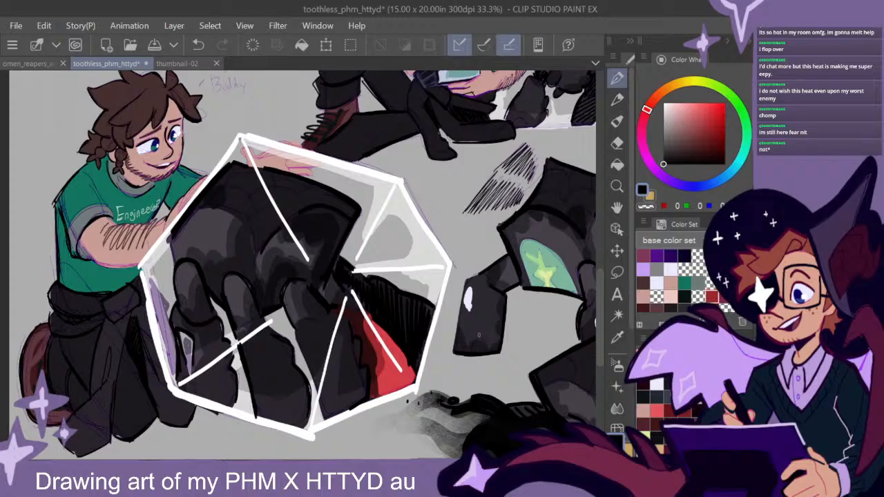
# - Paint the fingertips white on the kneeling man's hand that rests on top of the dome
pyautogui.moveTo(232, 199); pyautogui.dragTo(373, 194)
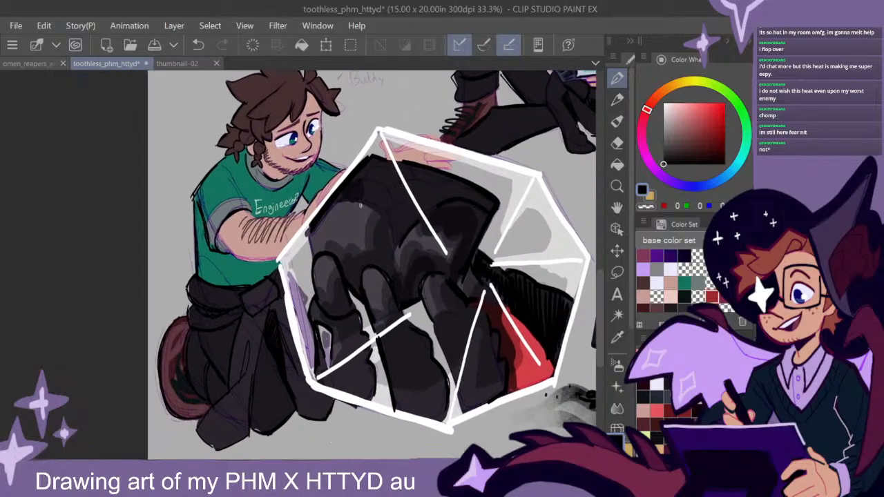
pyautogui.scroll(1, 358, 215)
pyautogui.moveTo(447, 186); pyautogui.dragTo(358, 247)
pyautogui.scroll(2, 383, 232)
pyautogui.moveTo(453, 174); pyautogui.dragTo(422, 237)
pyautogui.keyDown('alt'); pyautogui.click(431, 218); pyautogui.keyUp('alt')
pyautogui.moveTo(675, 104); pyautogui.dragTo(661, 96)
pyautogui.moveTo(430, 220); pyautogui.dragTo(392, 215)
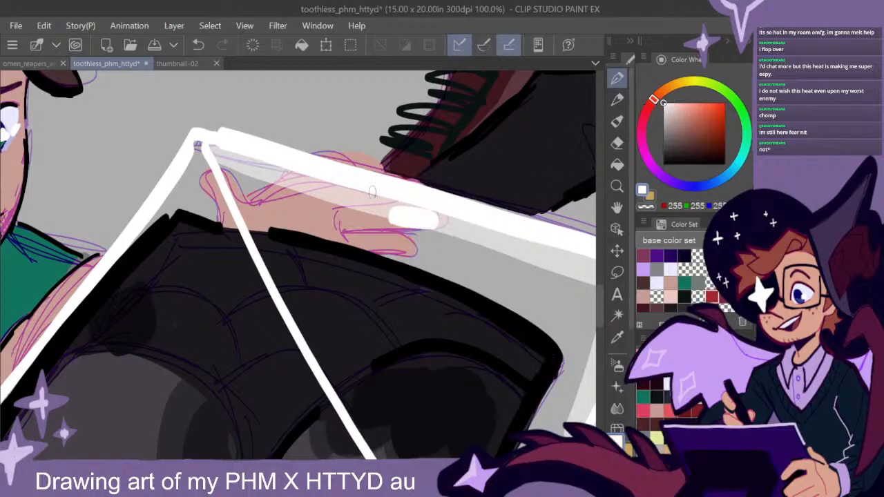
pyautogui.moveTo(406, 246); pyautogui.dragTo(380, 245)
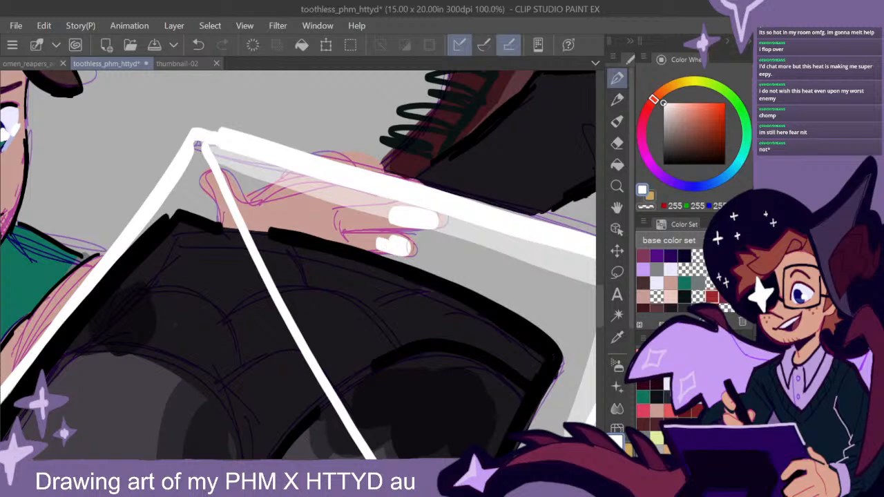
pyautogui.moveTo(210, 184); pyautogui.dragTo(208, 179)
pyautogui.scroll(-3, 496, 325)
pyautogui.moveTo(526, 362); pyautogui.dragTo(450, 288)
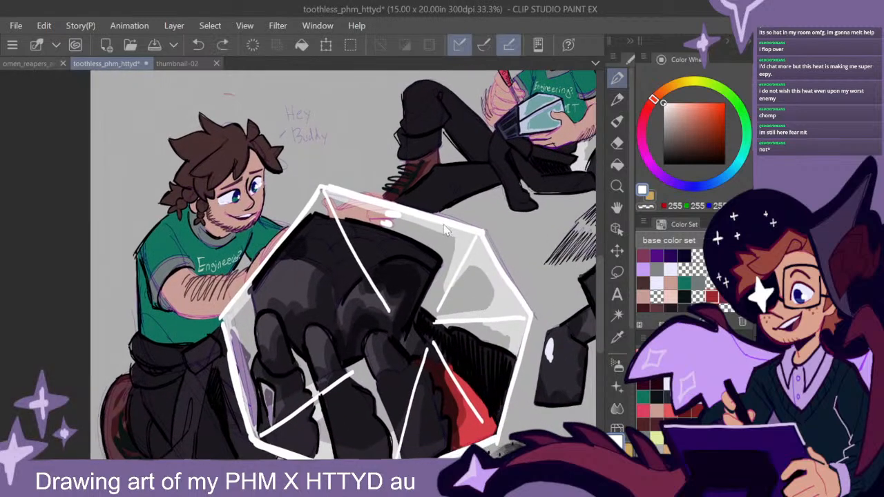
pyautogui.keyDown('alt'); pyautogui.click(409, 217); pyautogui.keyUp('alt')
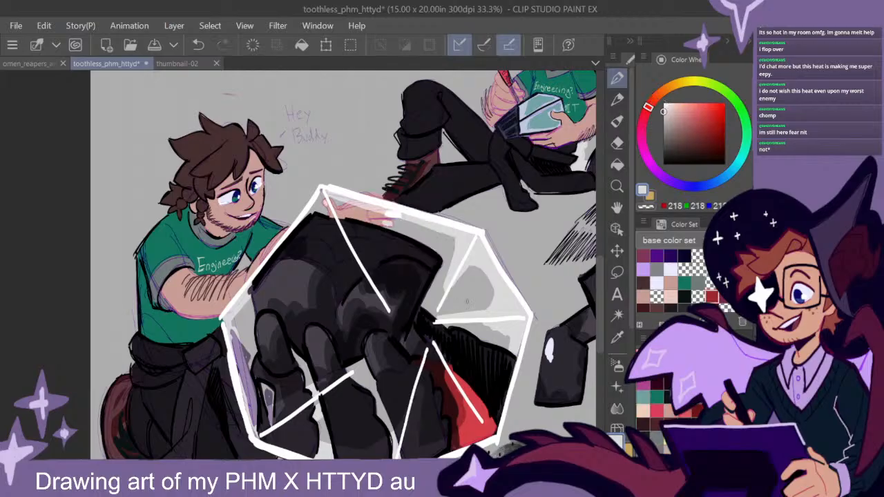
# - Review the whole sketch sheet, comparing the dome scene with the seated man and his creature
pyautogui.scroll(-1, 494, 311)
pyautogui.moveTo(511, 362); pyautogui.dragTo(442, 314)
pyautogui.moveTo(480, 328)
pyautogui.mouseDown()
pyautogui.moveTo(443, 324)
pyautogui.moveTo(491, 329)
pyautogui.moveTo(483, 334)
pyautogui.mouseUp()
pyautogui.moveTo(269, 270); pyautogui.dragTo(415, 267)
pyautogui.click(663, 164)
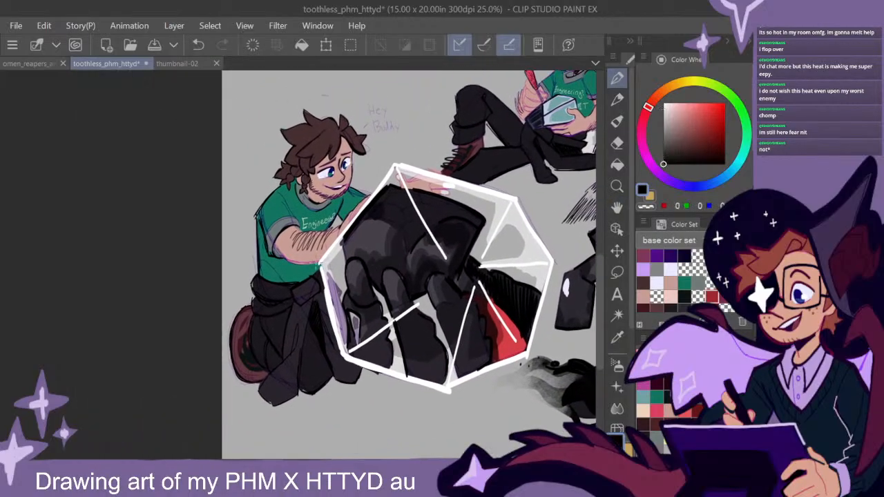
pyautogui.moveTo(318, 263); pyautogui.dragTo(275, 247)
pyautogui.moveTo(529, 322); pyautogui.dragTo(413, 374)
pyautogui.moveTo(481, 348); pyautogui.dragTo(450, 354)
pyautogui.scroll(-2, 474, 348)
pyautogui.moveTo(536, 360); pyautogui.dragTo(494, 364)
pyautogui.scroll(4, 487, 235)
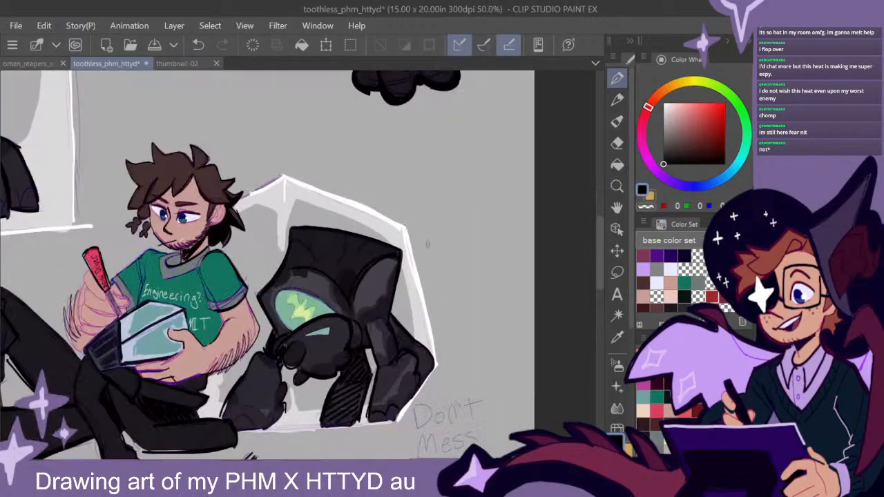
pyautogui.moveTo(231, 217); pyautogui.dragTo(449, 228)
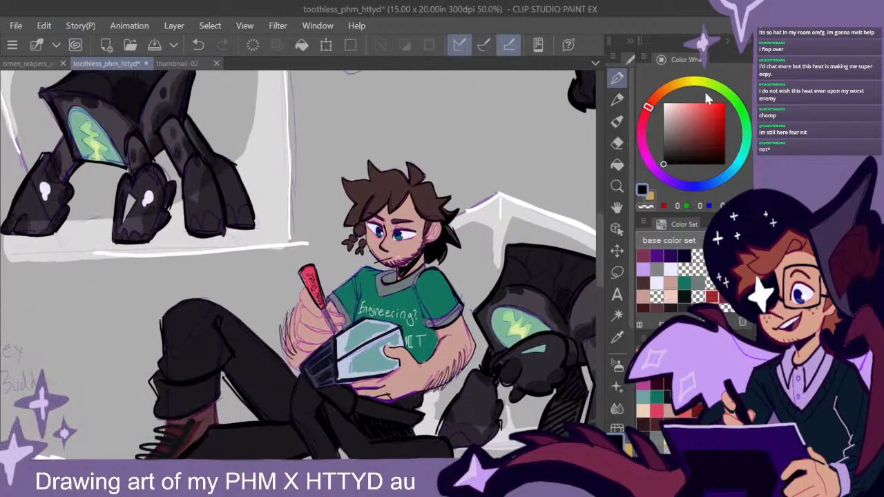
pyautogui.scroll(-4, 520, 341)
pyautogui.moveTo(520, 342); pyautogui.dragTo(453, 292)
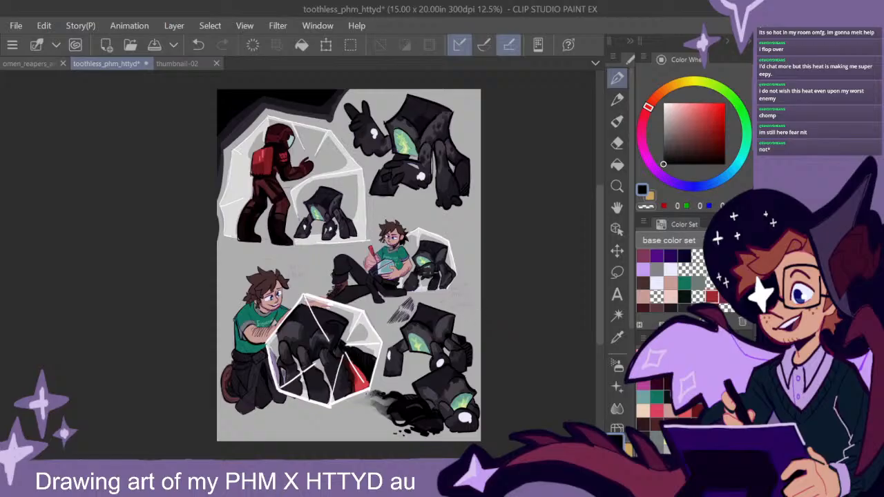
# - Draw a thin pale lavender contour along the raised claw of the creature beside the seated man
pyautogui.scroll(5, 431, 299)
pyautogui.moveTo(446, 196); pyautogui.dragTo(436, 306)
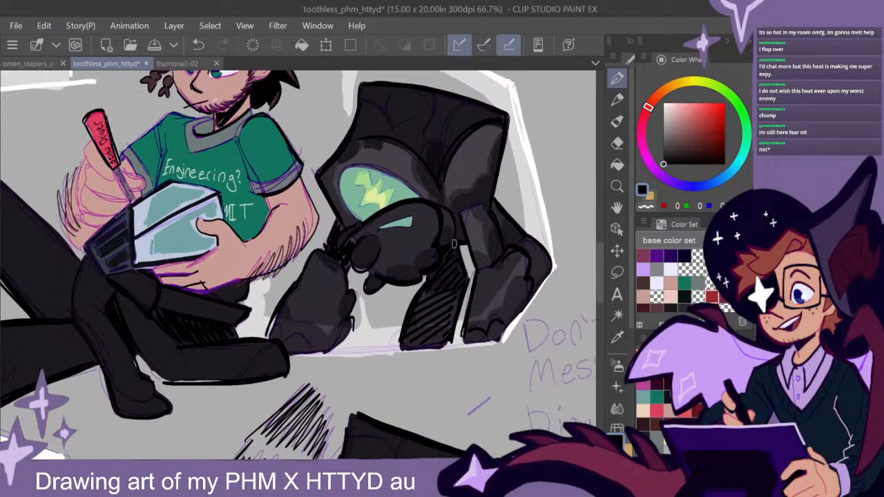
pyautogui.keyDown('alt'); pyautogui.click(406, 245); pyautogui.keyUp('alt')
pyautogui.click(673, 109)
pyautogui.moveTo(369, 223)
pyautogui.mouseDown()
pyautogui.moveTo(350, 226)
pyautogui.moveTo(336, 249)
pyautogui.moveTo(353, 239)
pyautogui.moveTo(358, 274)
pyautogui.mouseUp()
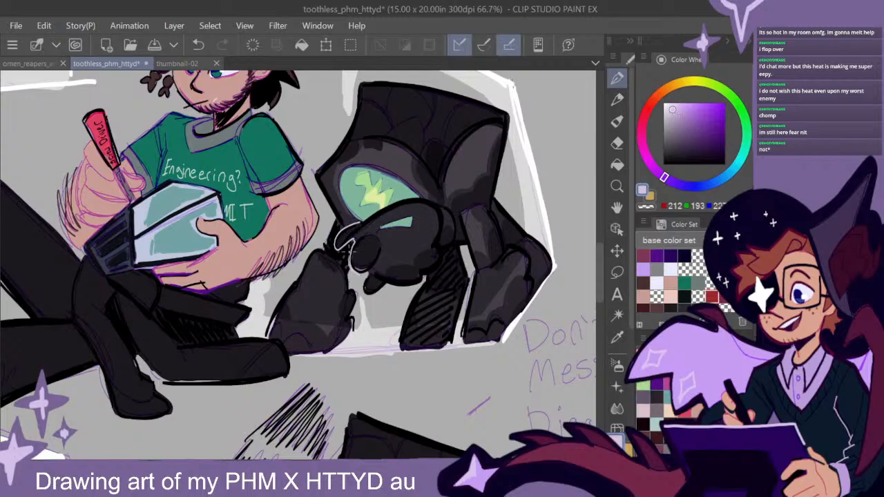
pyautogui.moveTo(399, 207); pyautogui.dragTo(355, 225)
pyautogui.scroll(-2, 482, 300)
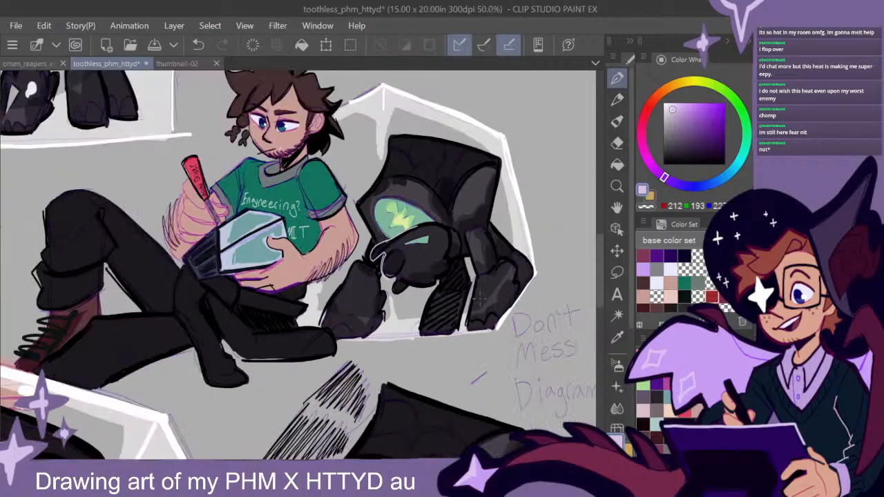
pyautogui.scroll(-1, 485, 299)
pyautogui.moveTo(504, 357); pyautogui.dragTo(524, 334)
pyautogui.scroll(-2, 491, 294)
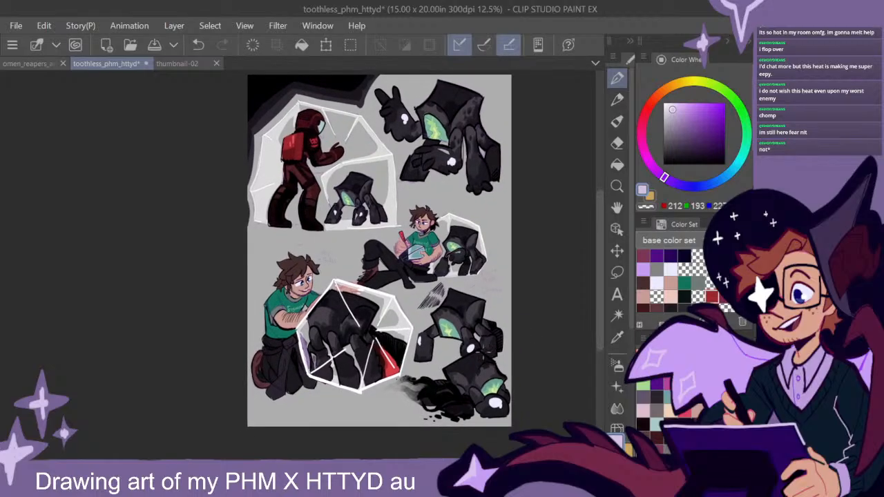
pyautogui.moveTo(491, 340); pyautogui.dragTo(496, 361)
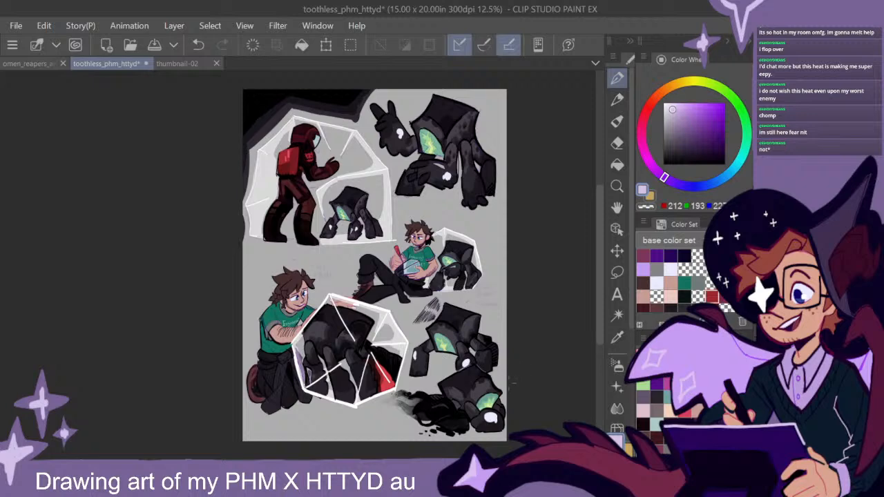
pyautogui.moveTo(515, 375); pyautogui.dragTo(507, 368)
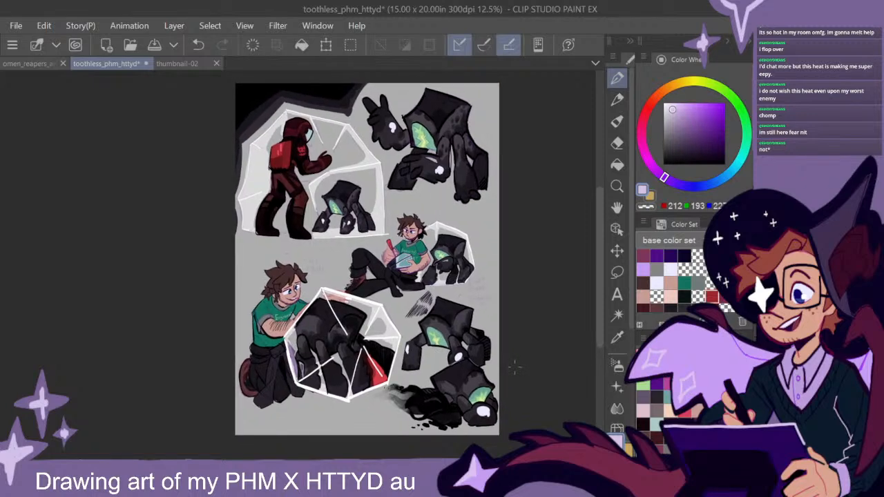
pyautogui.moveTo(491, 343); pyautogui.dragTo(484, 350)
# - Letter "Don't Mess" in black over the rough purple handwriting below the seated man's creature
pyautogui.moveTo(688, 124); pyautogui.dragTo(662, 165)
pyautogui.scroll(5, 471, 268)
pyautogui.moveTo(518, 379); pyautogui.dragTo(422, 218)
pyautogui.moveTo(335, 196); pyautogui.dragTo(334, 221)
pyautogui.hotkey('ctrl', 'z')
pyautogui.moveTo(334, 195)
pyautogui.mouseDown()
pyautogui.moveTo(332, 225)
pyautogui.moveTo(391, 215)
pyautogui.mouseUp()
pyautogui.moveTo(393, 185)
pyautogui.mouseDown()
pyautogui.moveTo(389, 196)
pyautogui.moveTo(402, 209)
pyautogui.mouseUp()
pyautogui.moveTo(395, 196); pyautogui.dragTo(418, 184)
pyautogui.moveTo(335, 266); pyautogui.dragTo(370, 259)
pyautogui.moveTo(397, 231)
pyautogui.mouseDown()
pyautogui.moveTo(384, 254)
pyautogui.moveTo(405, 242)
pyautogui.moveTo(404, 260)
pyautogui.mouseUp()
# - Letter "Diagram" in black beneath "Don't Mess", following the rough handwriting
pyautogui.moveTo(336, 284); pyautogui.dragTo(339, 322)
pyautogui.moveTo(364, 278); pyautogui.dragTo(365, 284)
pyautogui.moveTo(363, 290); pyautogui.dragTo(368, 318)
pyautogui.moveTo(383, 293)
pyautogui.mouseDown()
pyautogui.moveTo(377, 308)
pyautogui.moveTo(391, 304)
pyautogui.mouseUp()
pyautogui.moveTo(400, 289); pyautogui.dragTo(394, 333)
pyautogui.moveTo(403, 289)
pyautogui.mouseDown()
pyautogui.moveTo(409, 310)
pyautogui.moveTo(412, 286)
pyautogui.mouseUp()
pyautogui.moveTo(422, 290)
pyautogui.mouseDown()
pyautogui.moveTo(413, 307)
pyautogui.moveTo(431, 308)
pyautogui.mouseUp()
pyautogui.moveTo(429, 290)
pyautogui.mouseDown()
pyautogui.moveTo(431, 309)
pyautogui.moveTo(442, 308)
pyautogui.mouseUp()
pyautogui.moveTo(442, 290); pyautogui.dragTo(451, 308)
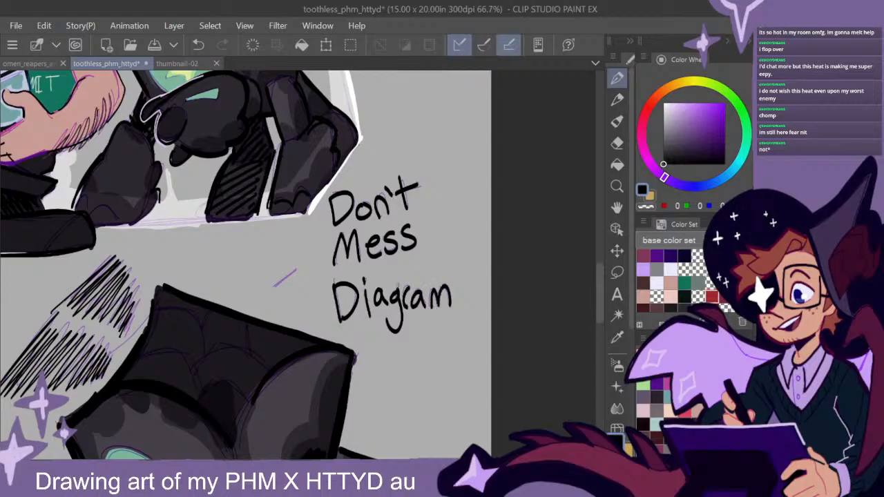
# - Ink the short speech tick and add music notes around the "Don't Mess Diagram" lettering
pyautogui.moveTo(275, 286); pyautogui.dragTo(296, 272)
pyautogui.moveTo(450, 257)
pyautogui.mouseDown()
pyautogui.moveTo(462, 231)
pyautogui.moveTo(471, 241)
pyautogui.mouseUp()
pyautogui.moveTo(397, 159)
pyautogui.mouseDown()
pyautogui.moveTo(422, 133)
pyautogui.moveTo(412, 163)
pyautogui.moveTo(420, 152)
pyautogui.moveTo(403, 127)
pyautogui.mouseUp()
pyautogui.moveTo(403, 127); pyautogui.dragTo(391, 161)
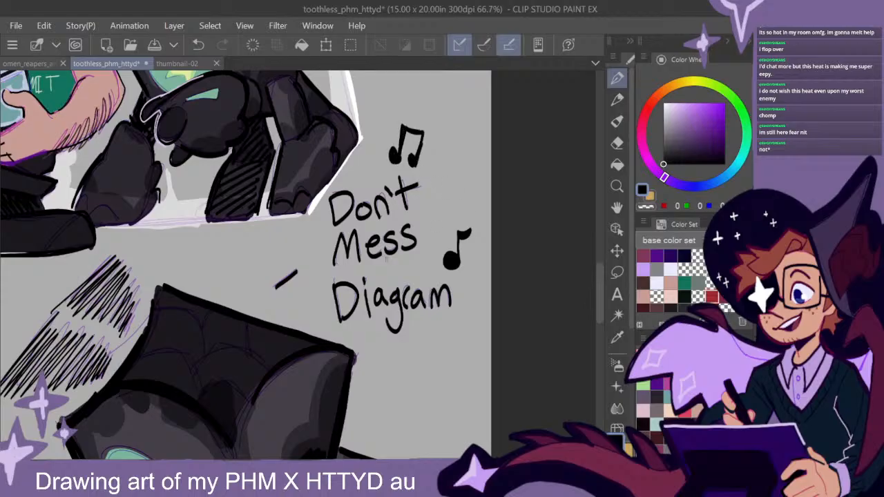
pyautogui.moveTo(298, 297)
pyautogui.mouseDown()
pyautogui.moveTo(308, 274)
pyautogui.moveTo(308, 299)
pyautogui.mouseUp()
# - Letter "Hey" in black over the rough handwriting beside the kneeling man's head
pyautogui.scroll(-3, 524, 322)
pyautogui.moveTo(505, 366); pyautogui.dragTo(504, 242)
pyautogui.moveTo(482, 311); pyautogui.dragTo(597, 366)
pyautogui.scroll(4, 311, 193)
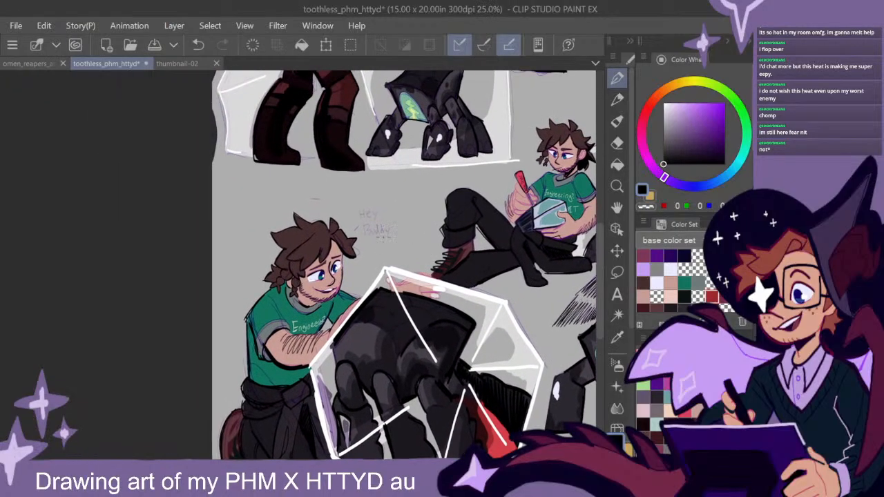
pyautogui.moveTo(322, 149); pyautogui.dragTo(328, 180)
pyautogui.moveTo(333, 150); pyautogui.dragTo(334, 177)
pyautogui.moveTo(327, 168); pyautogui.dragTo(354, 177)
pyautogui.moveTo(353, 161)
pyautogui.mouseDown()
pyautogui.moveTo(360, 181)
pyautogui.moveTo(335, 200)
pyautogui.moveTo(340, 229)
pyautogui.mouseUp()
# - Letter "Buddy" in black beneath "Hey" and undo the dot drawn after it
pyautogui.moveTo(337, 195); pyautogui.dragTo(340, 211)
pyautogui.moveTo(340, 211); pyautogui.dragTo(347, 228)
pyautogui.moveTo(358, 208); pyautogui.dragTo(367, 224)
pyautogui.moveTo(377, 208); pyautogui.dragTo(378, 223)
pyautogui.moveTo(383, 192); pyautogui.dragTo(384, 220)
pyautogui.moveTo(395, 190)
pyautogui.mouseDown()
pyautogui.moveTo(392, 221)
pyautogui.moveTo(403, 216)
pyautogui.mouseUp()
pyautogui.moveTo(408, 199); pyautogui.dragTo(399, 235)
pyautogui.scroll(-2, 454, 263)
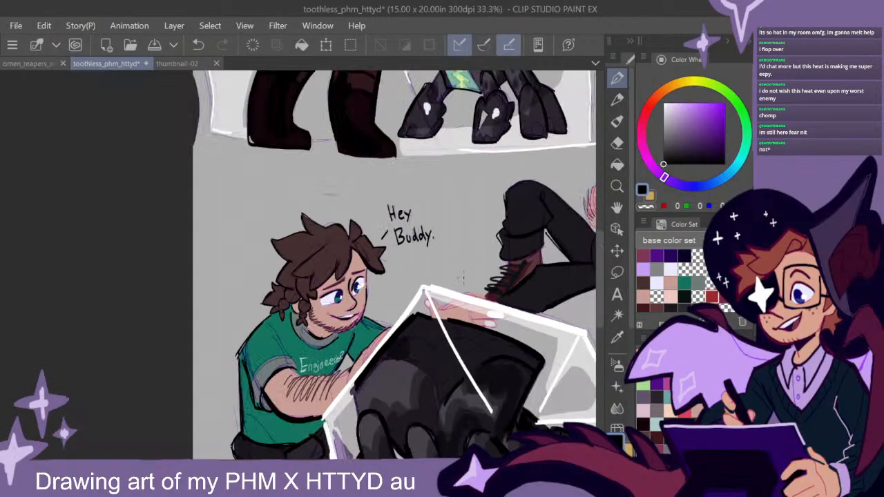
pyautogui.hotkey('ctrl', 'z')
pyautogui.scroll(-3, 486, 309)
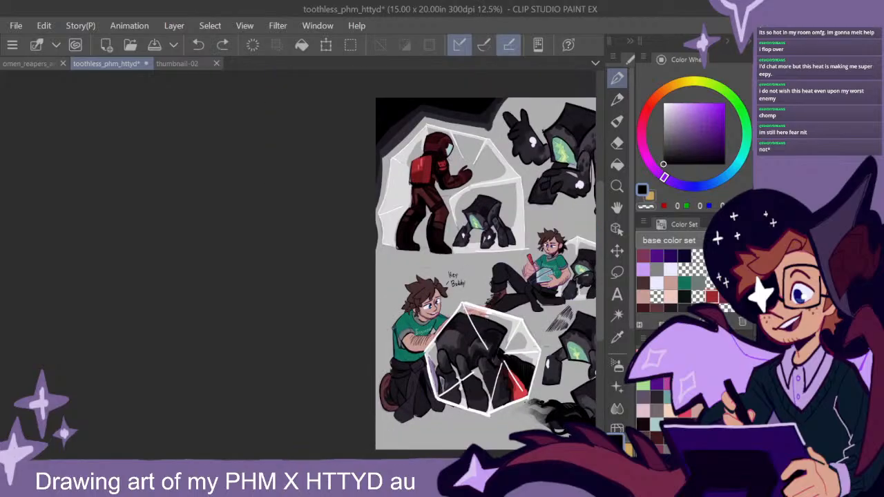
pyautogui.moveTo(541, 338); pyautogui.dragTo(380, 338)
pyautogui.moveTo(467, 350)
pyautogui.mouseDown()
pyautogui.moveTo(465, 339)
pyautogui.moveTo(475, 336)
pyautogui.mouseUp()
pyautogui.moveTo(491, 382); pyautogui.dragTo(495, 363)
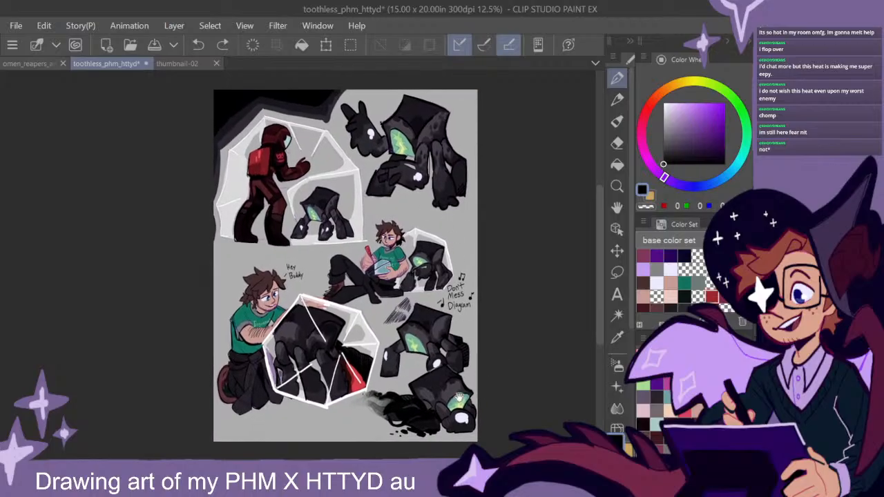
# - Draw a black arrow towards the lowest creature's inky leg and letter "injured leg from Fishing" beside it
pyautogui.moveTo(460, 389); pyautogui.dragTo(474, 310)
pyautogui.scroll(3, 399, 360)
pyautogui.moveTo(391, 381)
pyautogui.mouseDown()
pyautogui.moveTo(365, 363)
pyautogui.moveTo(401, 355)
pyautogui.moveTo(449, 299)
pyautogui.mouseUp()
pyautogui.moveTo(414, 325); pyautogui.dragTo(457, 312)
pyautogui.moveTo(449, 304); pyautogui.dragTo(453, 319)
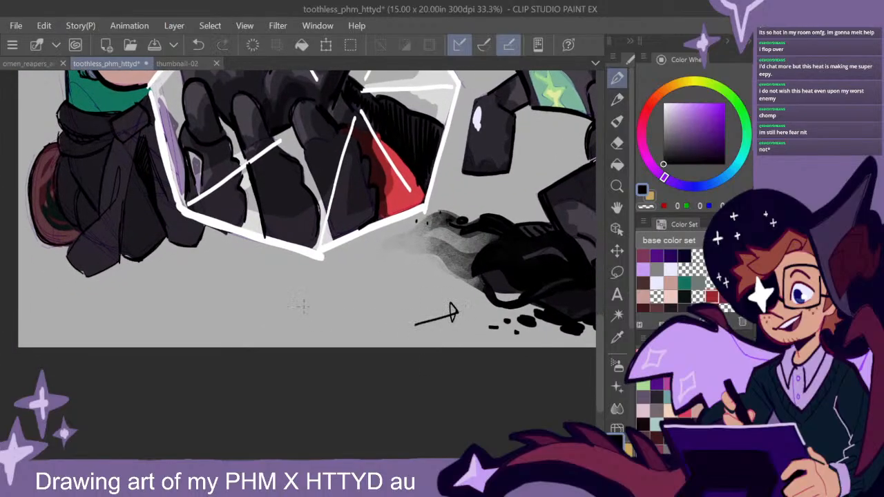
pyautogui.moveTo(304, 312)
pyautogui.mouseDown()
pyautogui.moveTo(313, 317)
pyautogui.moveTo(322, 304)
pyautogui.moveTo(336, 322)
pyautogui.moveTo(345, 305)
pyautogui.moveTo(354, 316)
pyautogui.moveTo(399, 324)
pyautogui.mouseUp()
pyautogui.moveTo(290, 330)
pyautogui.mouseDown()
pyautogui.moveTo(341, 344)
pyautogui.moveTo(348, 328)
pyautogui.moveTo(354, 342)
pyautogui.moveTo(412, 343)
pyautogui.mouseUp()
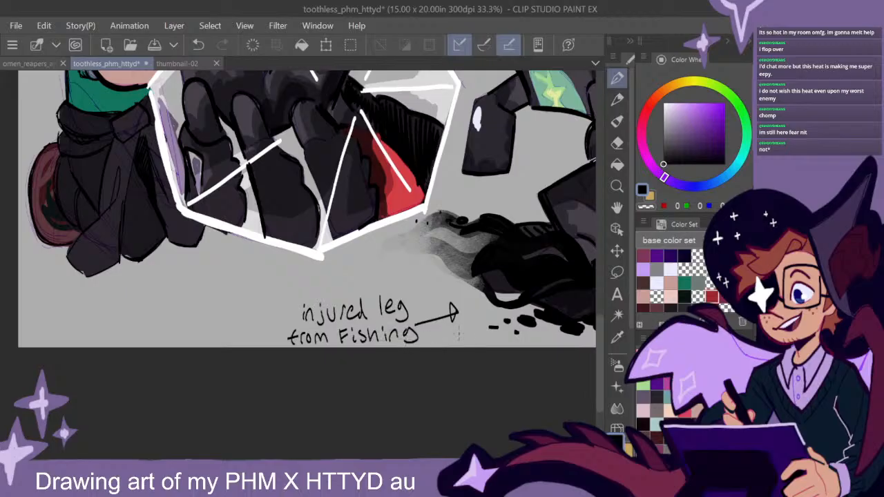
pyautogui.scroll(-3, 491, 360)
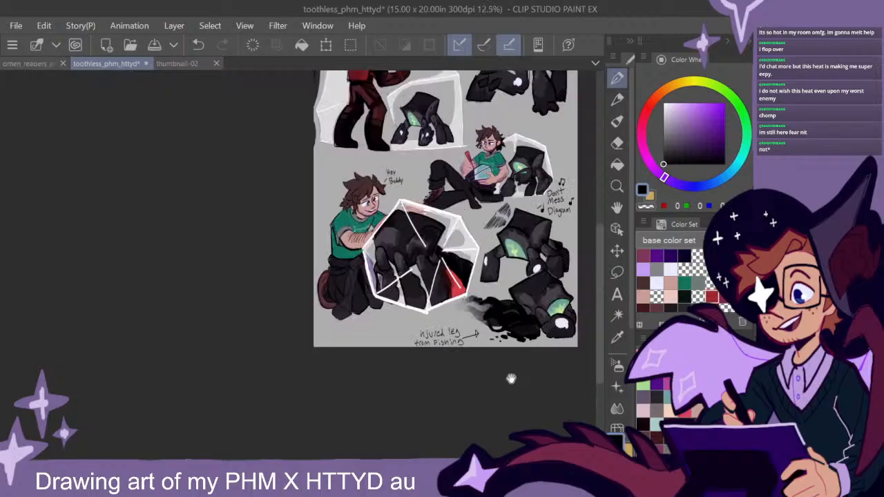
# - Examine the overall composition of the whole sketch page at full-page and thumbnail size
pyautogui.moveTo(510, 377); pyautogui.dragTo(407, 435)
pyautogui.moveTo(480, 352); pyautogui.dragTo(486, 378)
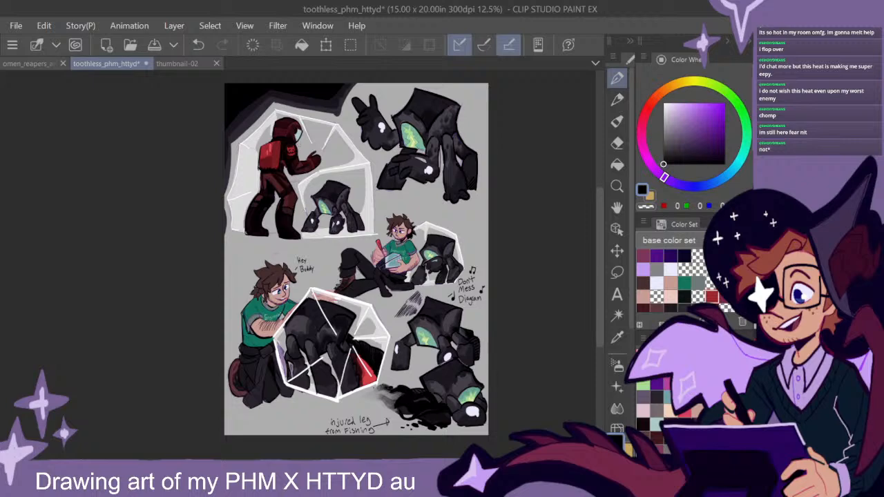
pyautogui.moveTo(750, 311); pyautogui.dragTo(739, 311)
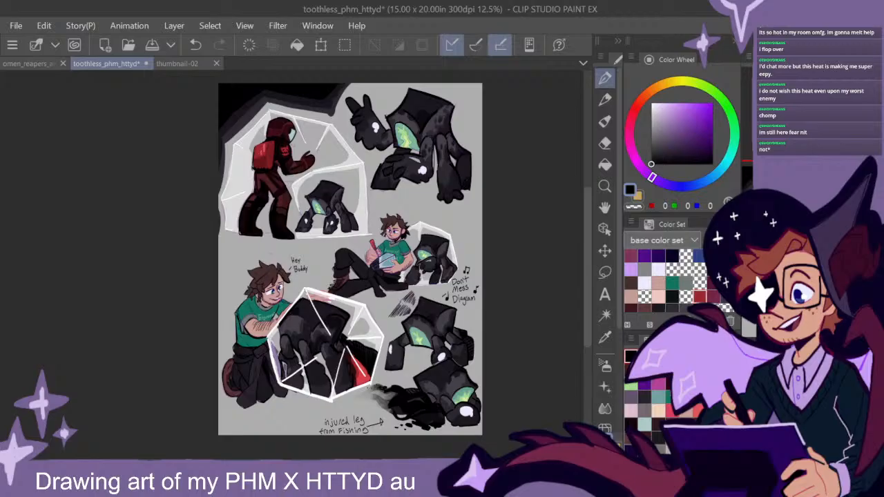
pyautogui.moveTo(741, 316)
pyautogui.mouseDown()
pyautogui.moveTo(728, 315)
pyautogui.moveTo(754, 315)
pyautogui.mouseUp()
pyautogui.moveTo(598, 265)
pyautogui.mouseDown()
pyautogui.moveTo(598, 277)
pyautogui.moveTo(598, 264)
pyautogui.mouseUp()
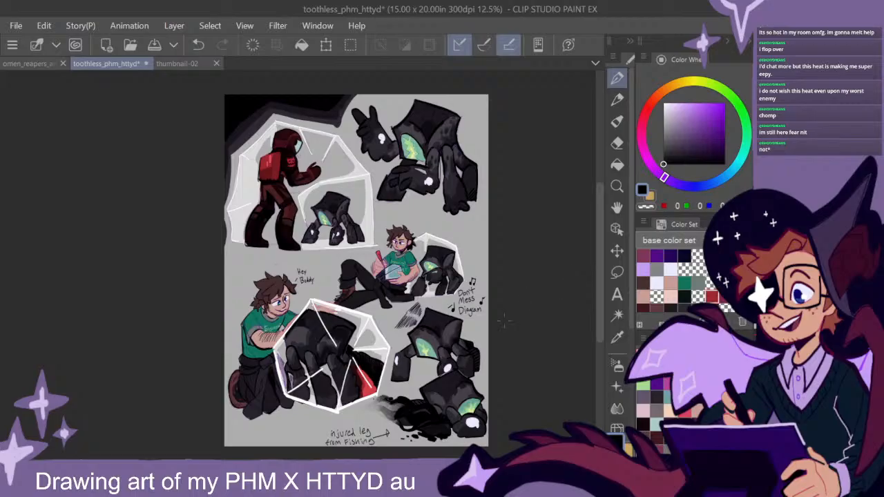
pyautogui.scroll(3, 504, 320)
pyautogui.scroll(-5, 504, 320)
pyautogui.scroll(2, 504, 321)
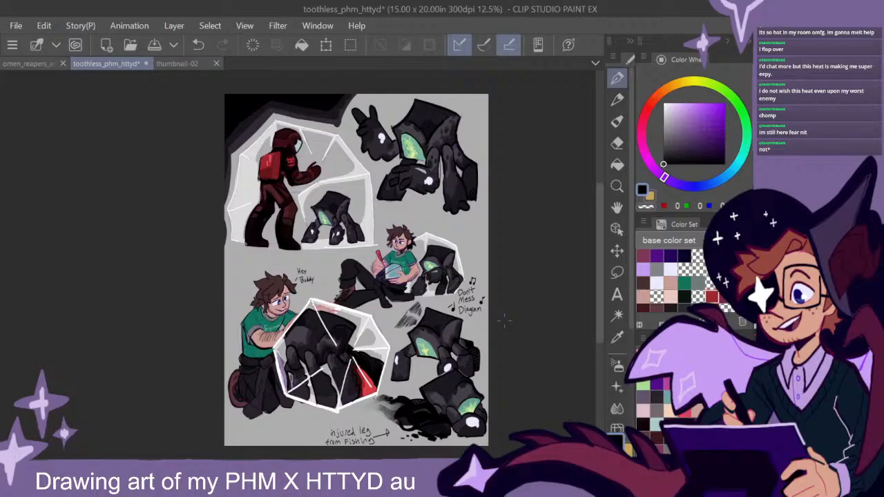
pyautogui.scroll(-1, 504, 320)
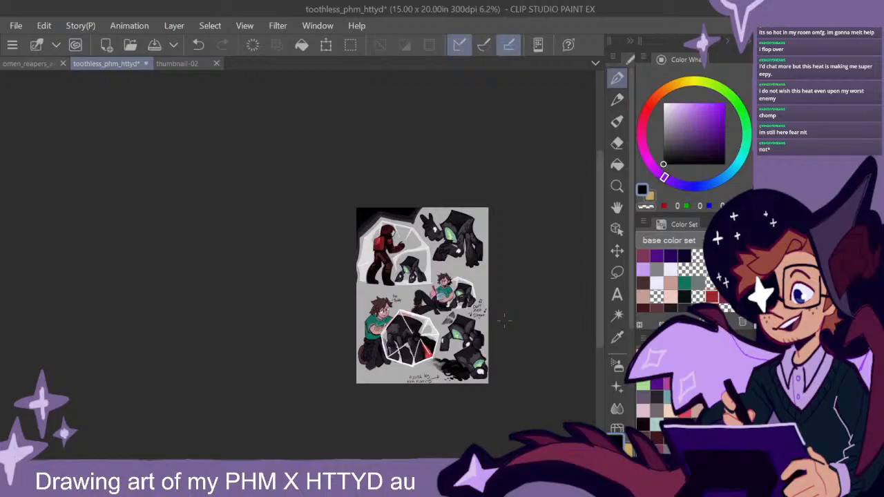
pyautogui.moveTo(598, 278); pyautogui.dragTo(597, 287)
pyautogui.scroll(1, 502, 308)
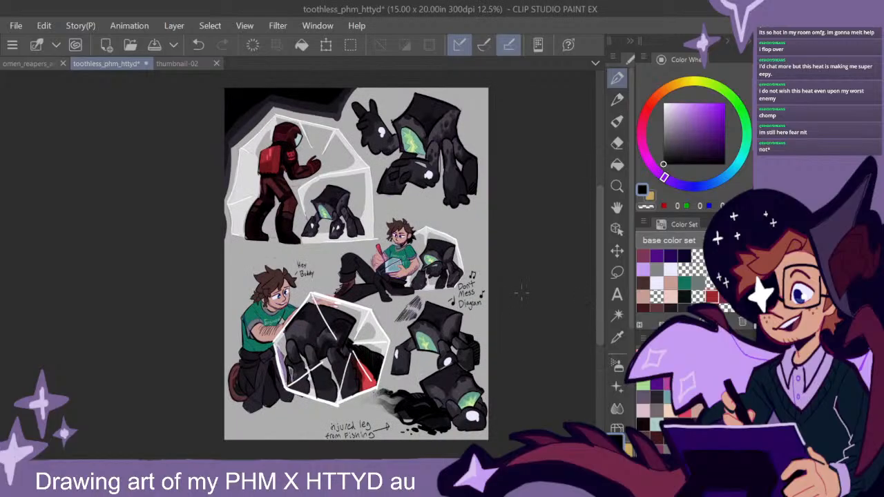
pyautogui.moveTo(510, 306); pyautogui.dragTo(511, 323)
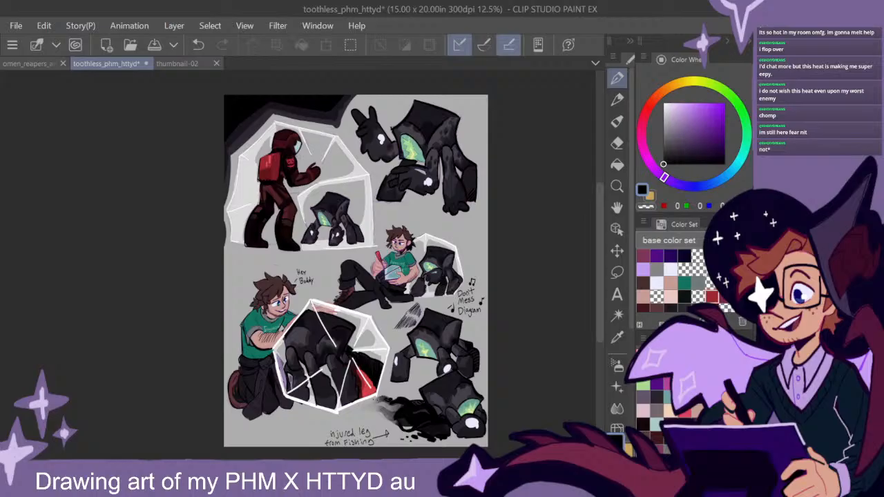
# - Try filling the grey page background with muted purple, going from a dark shade to a lighter one
pyautogui.click(683, 138)
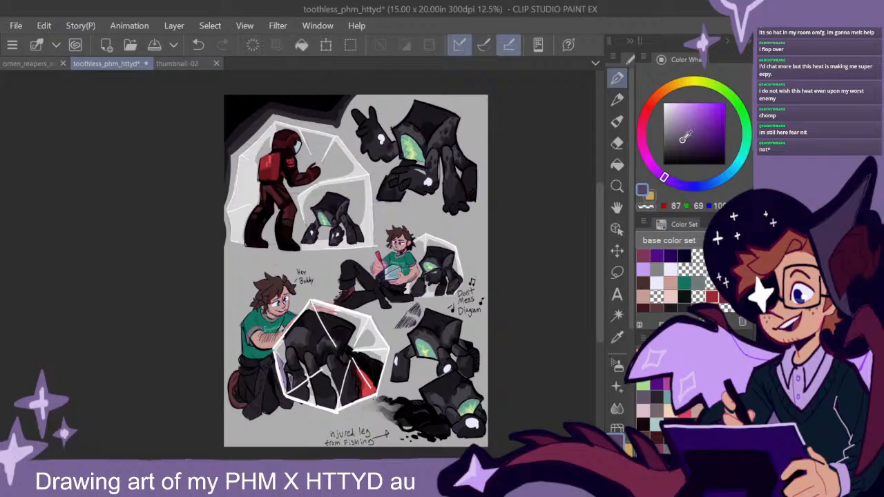
pyautogui.click(618, 165)
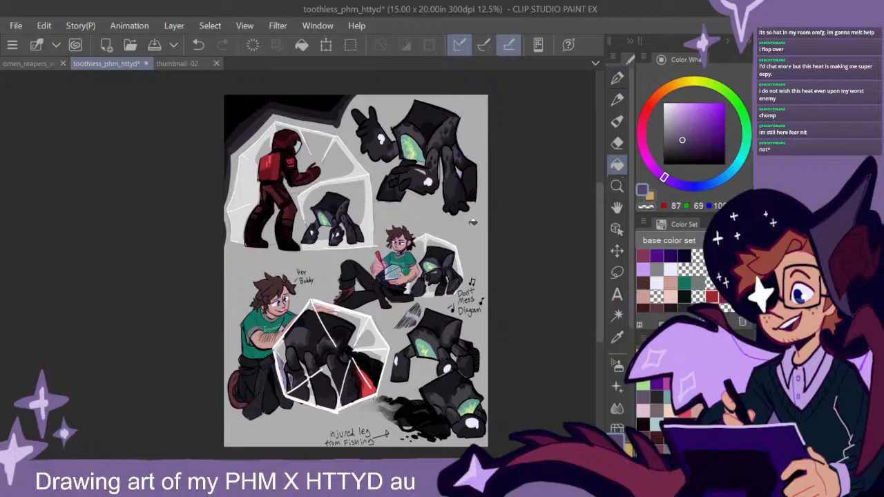
pyautogui.click(473, 222)
pyautogui.click(677, 129)
pyautogui.click(476, 215)
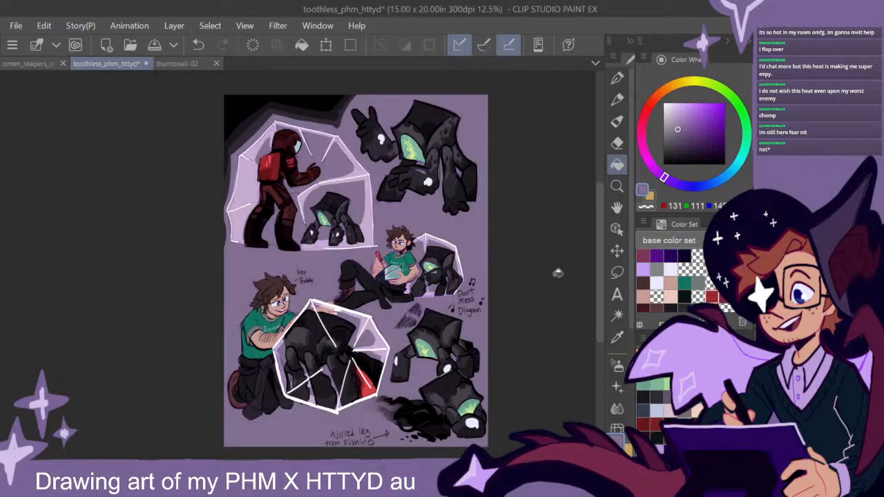
pyautogui.click(675, 122)
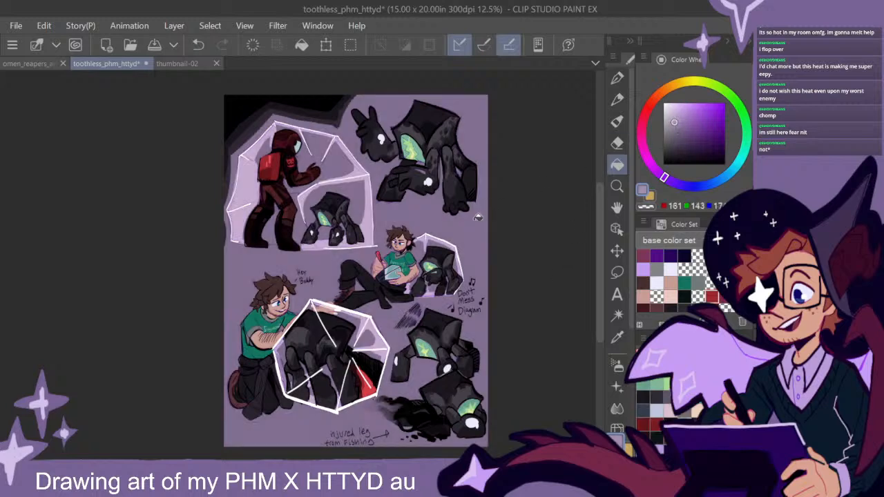
pyautogui.click(478, 217)
pyautogui.moveTo(494, 266); pyautogui.dragTo(493, 272)
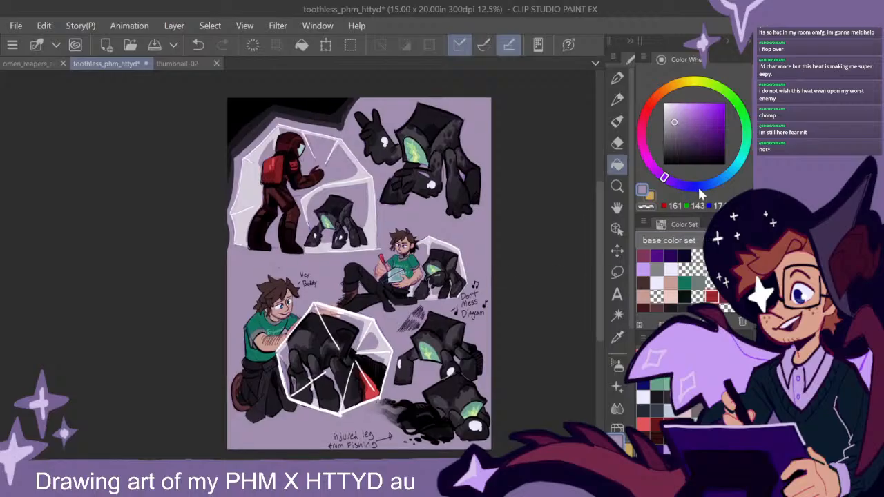
# - Shift the light purple to a blue hue with R 143, G 144 and fill the page background with it
pyautogui.click(695, 185)
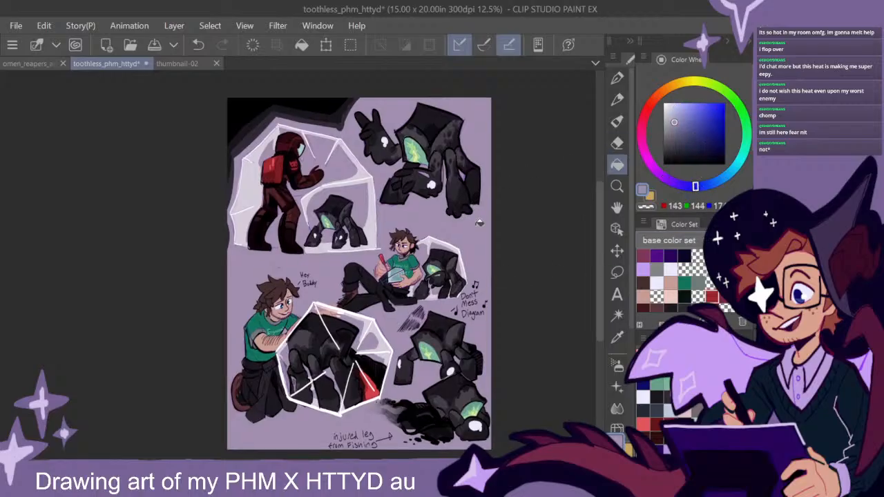
pyautogui.click(479, 223)
pyautogui.moveTo(486, 282); pyautogui.dragTo(492, 288)
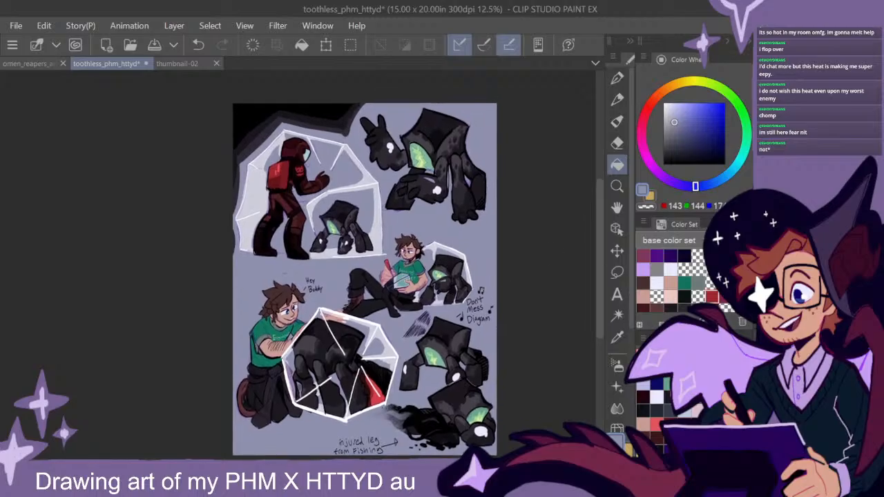
# - Draw two white four-pointed stars joined by a dashed line beside the large upper creature, along the page's right edge
pyautogui.click(665, 103)
pyautogui.click(617, 78)
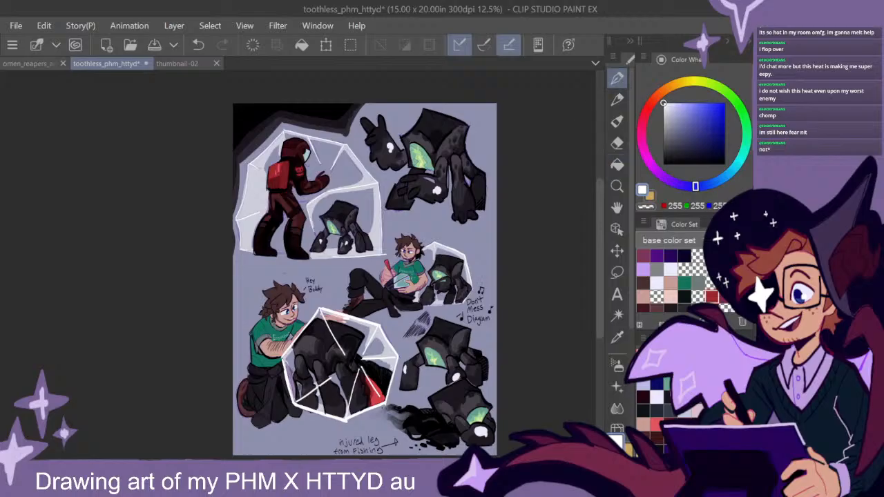
pyautogui.moveTo(473, 259); pyautogui.dragTo(451, 293)
pyautogui.scroll(2, 457, 194)
pyautogui.moveTo(466, 162); pyautogui.dragTo(439, 217)
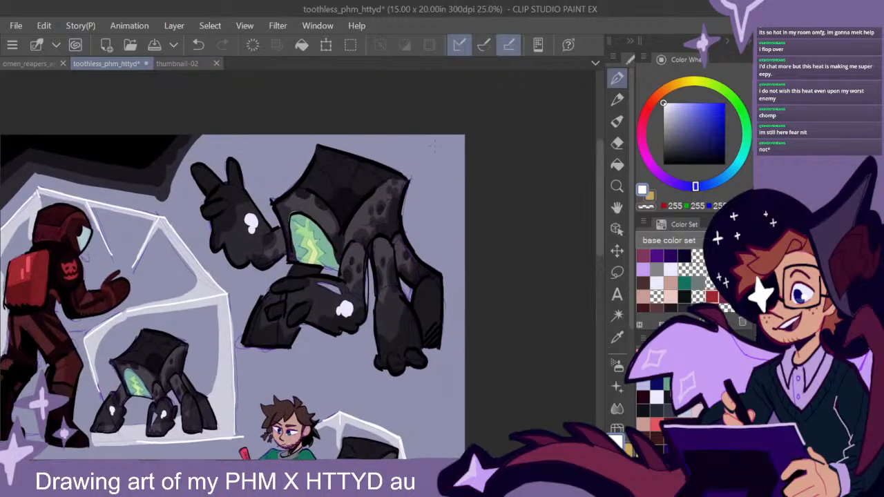
pyautogui.moveTo(433, 156)
pyautogui.mouseDown()
pyautogui.moveTo(425, 163)
pyautogui.moveTo(436, 172)
pyautogui.moveTo(438, 153)
pyautogui.mouseUp()
pyautogui.moveTo(441, 223)
pyautogui.mouseDown()
pyautogui.moveTo(432, 241)
pyautogui.moveTo(443, 254)
pyautogui.moveTo(450, 238)
pyautogui.mouseUp()
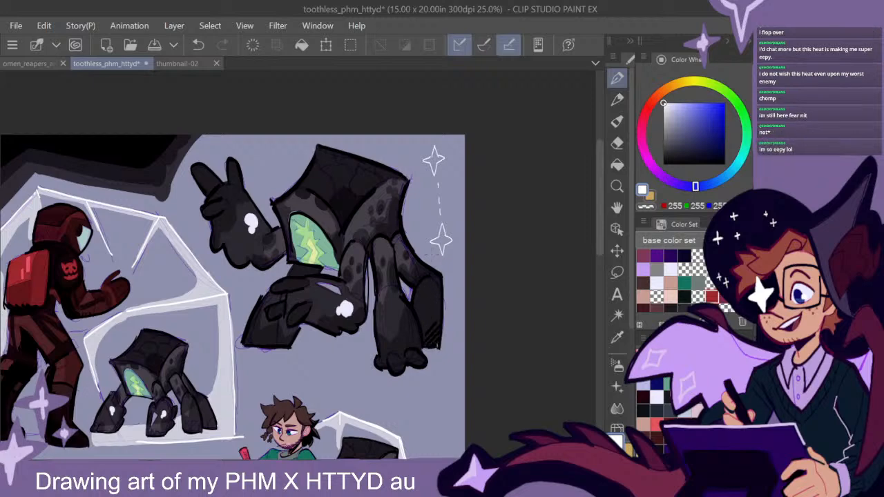
# - Add a white four-pointed star above the large creature's raised hand and link it with dashes along the page's upper edge
pyautogui.moveTo(414, 360); pyautogui.dragTo(457, 352)
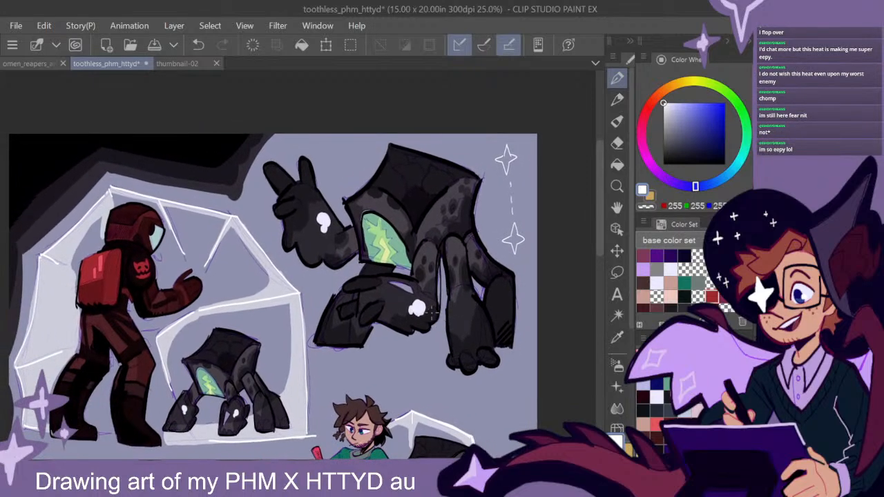
pyautogui.moveTo(529, 298); pyautogui.dragTo(477, 290)
pyautogui.moveTo(404, 239); pyautogui.dragTo(478, 258)
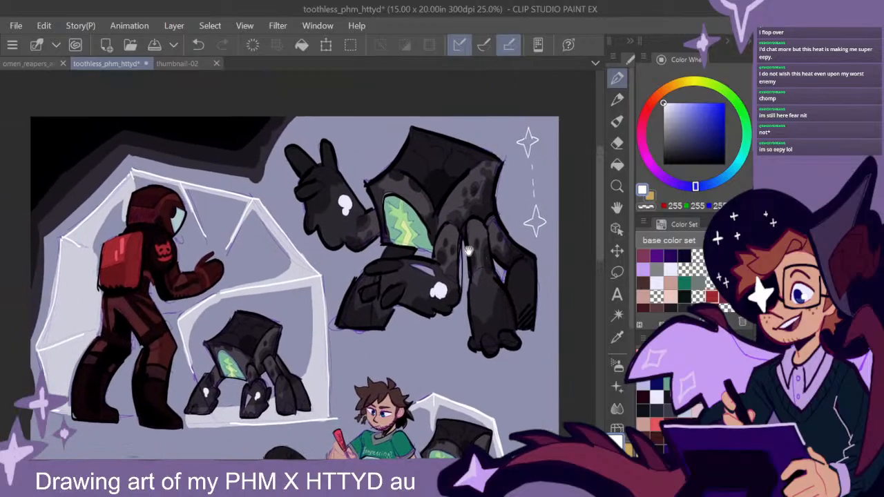
pyautogui.moveTo(363, 129); pyautogui.dragTo(350, 143)
pyautogui.moveTo(350, 144); pyautogui.dragTo(364, 160)
pyautogui.moveTo(364, 160)
pyautogui.mouseDown()
pyautogui.moveTo(373, 142)
pyautogui.moveTo(364, 128)
pyautogui.mouseUp()
pyautogui.moveTo(517, 383); pyautogui.dragTo(493, 395)
pyautogui.moveTo(376, 147); pyautogui.dragTo(369, 148)
pyautogui.moveTo(489, 406); pyautogui.dragTo(475, 411)
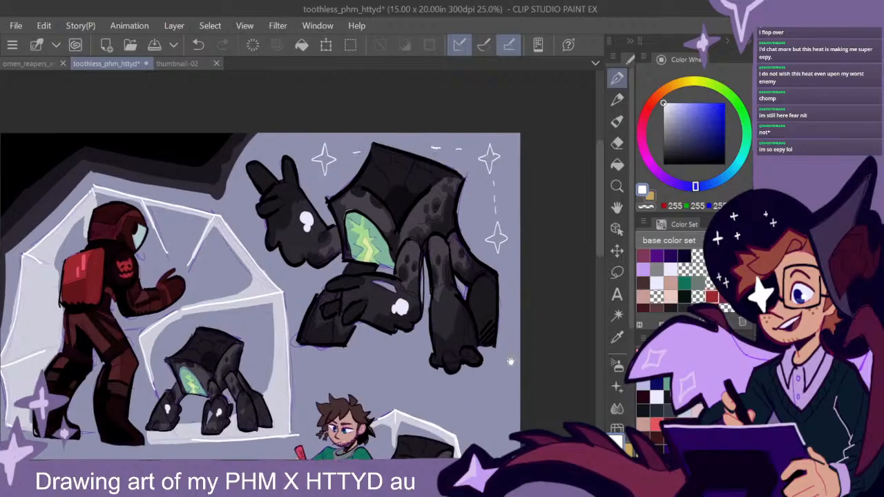
pyautogui.moveTo(511, 362); pyautogui.dragTo(509, 352)
pyautogui.moveTo(401, 137); pyautogui.dragTo(413, 137)
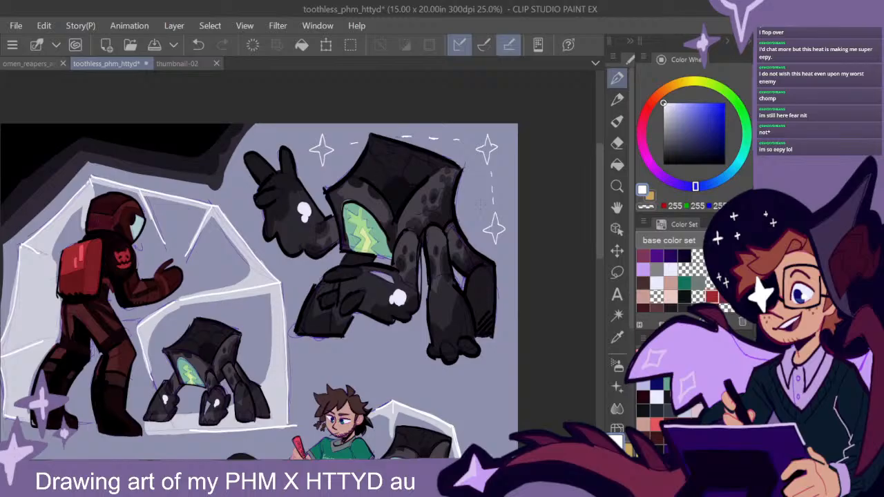
# - Draw two white four-pointed stars joined by a diagonal dashed line beside the kneeling man's head
pyautogui.scroll(-2, 508, 394)
pyautogui.moveTo(512, 392); pyautogui.dragTo(544, 186)
pyautogui.scroll(2, 343, 304)
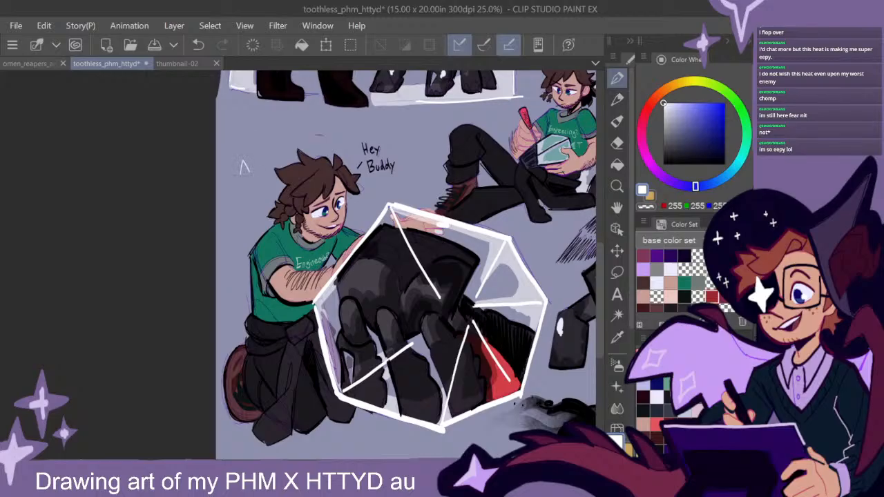
pyautogui.click(243, 175)
pyautogui.scroll(-2, 468, 318)
pyautogui.moveTo(557, 365)
pyautogui.mouseDown()
pyautogui.moveTo(460, 368)
pyautogui.moveTo(458, 353)
pyautogui.mouseUp()
# - Sketch a small black line doodle of an angular shell with five short legs above the "Don't Mess Diagram" lettering
pyautogui.moveTo(706, 129); pyautogui.dragTo(663, 164)
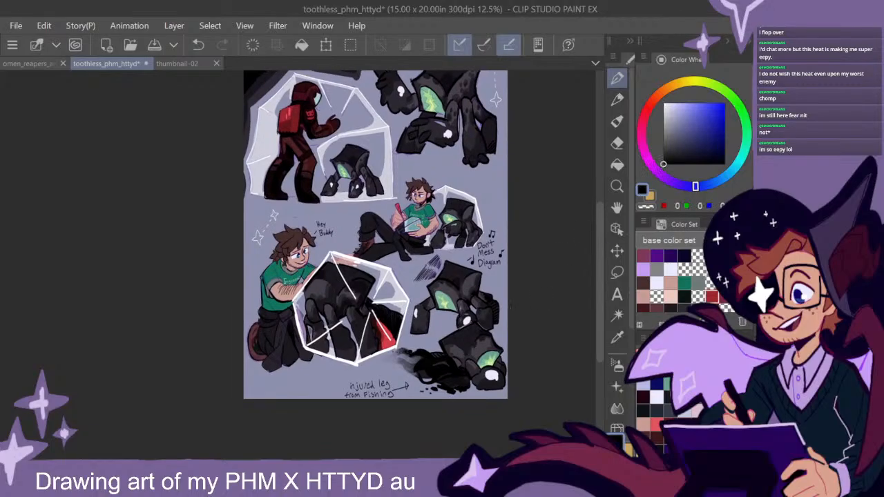
pyautogui.scroll(2, 345, 373)
pyautogui.moveTo(295, 397)
pyautogui.mouseDown()
pyautogui.moveTo(355, 344)
pyautogui.moveTo(347, 346)
pyautogui.mouseUp()
pyautogui.hotkey('ctrl', 'z')
pyautogui.scroll(-2, 447, 339)
pyautogui.moveTo(500, 293); pyautogui.dragTo(443, 321)
pyautogui.scroll(3, 443, 321)
pyautogui.moveTo(471, 229)
pyautogui.mouseDown()
pyautogui.moveTo(444, 209)
pyautogui.moveTo(422, 236)
pyautogui.moveTo(424, 253)
pyautogui.moveTo(466, 257)
pyautogui.moveTo(473, 228)
pyautogui.mouseUp()
pyautogui.moveTo(420, 250)
pyautogui.mouseDown()
pyautogui.moveTo(396, 265)
pyautogui.moveTo(422, 284)
pyautogui.mouseUp()
pyautogui.moveTo(445, 257)
pyautogui.mouseDown()
pyautogui.moveTo(422, 281)
pyautogui.moveTo(444, 288)
pyautogui.mouseUp()
pyautogui.moveTo(457, 257); pyautogui.dragTo(463, 288)
pyautogui.moveTo(461, 257); pyautogui.dragTo(481, 266)
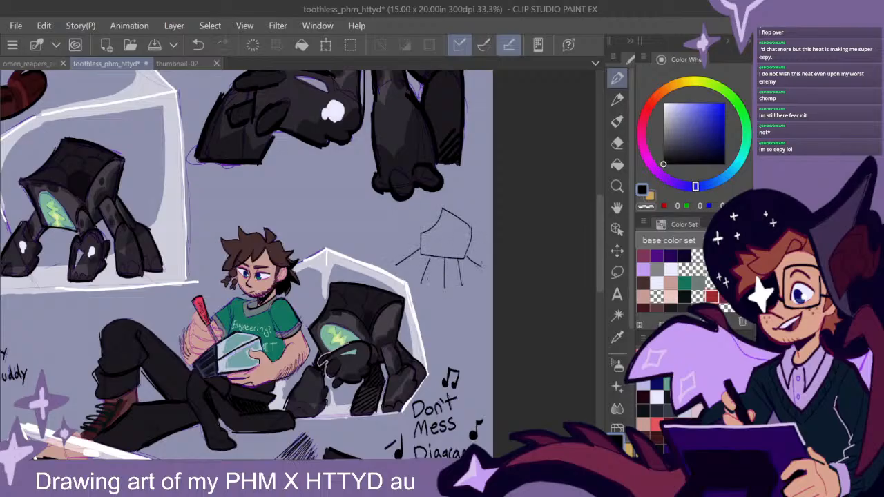
# - Sketch a second small black shell doodle with short legs below the kneeling man, beside the "injured leg" note
pyautogui.scroll(-3, 471, 291)
pyautogui.moveTo(431, 370); pyautogui.dragTo(502, 251)
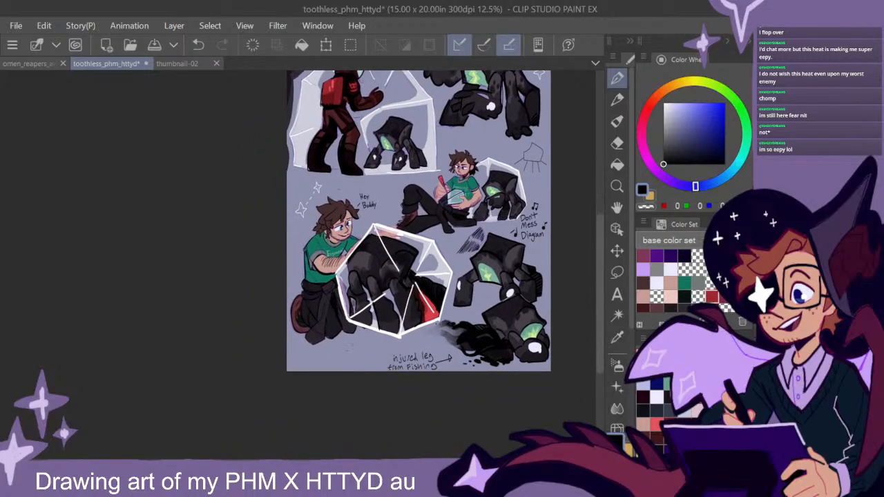
pyautogui.moveTo(346, 348); pyautogui.dragTo(354, 339)
pyautogui.moveTo(354, 341)
pyautogui.mouseDown()
pyautogui.moveTo(364, 346)
pyautogui.moveTo(343, 350)
pyautogui.mouseUp()
pyautogui.moveTo(467, 299); pyautogui.dragTo(410, 348)
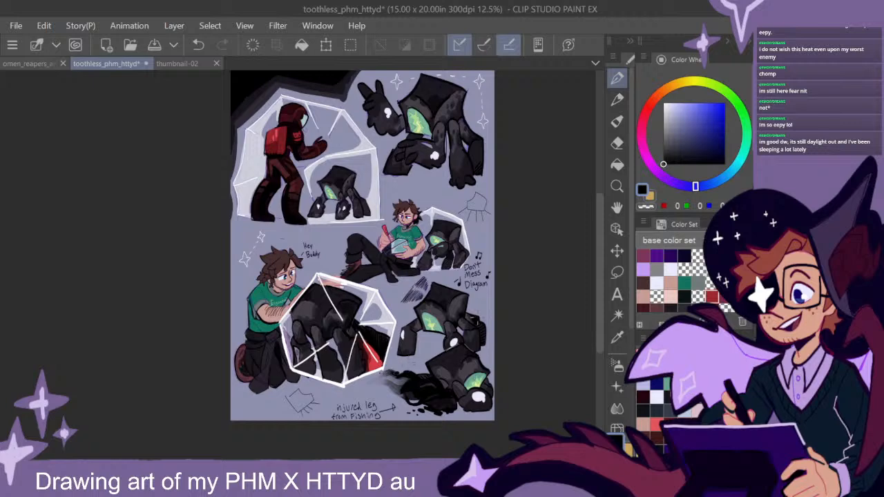
pyautogui.moveTo(492, 302); pyautogui.dragTo(479, 332)
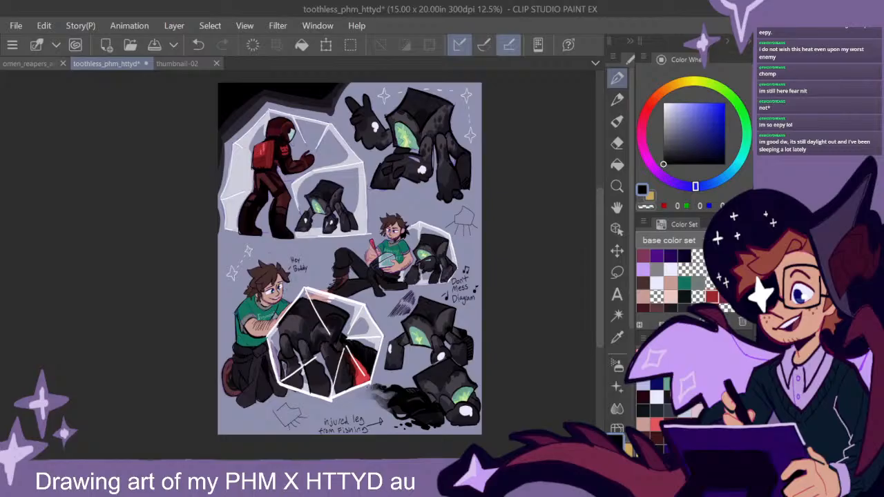
# - Brush lighter brown highlight strokes into the kneeling man's dark brown hair
pyautogui.scroll(3, 281, 294)
pyautogui.moveTo(281, 294); pyautogui.dragTo(356, 291)
pyautogui.keyDown('alt'); pyautogui.click(335, 244); pyautogui.keyUp('alt')
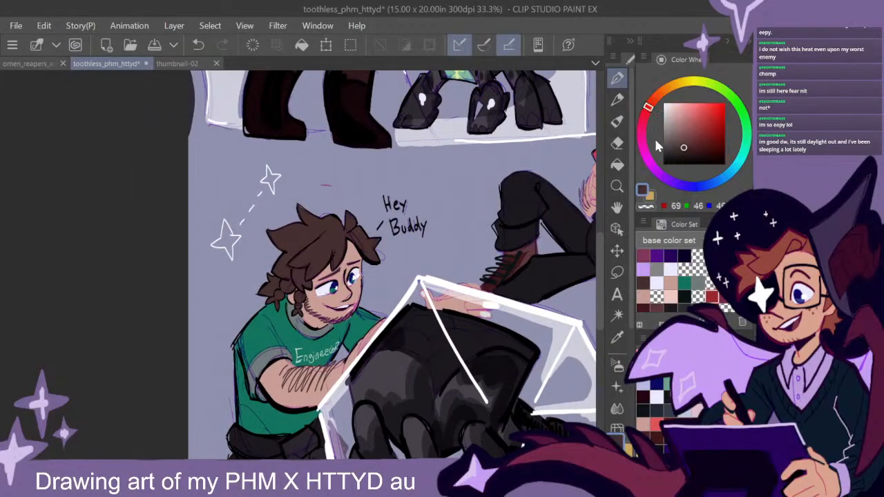
pyautogui.click(681, 136)
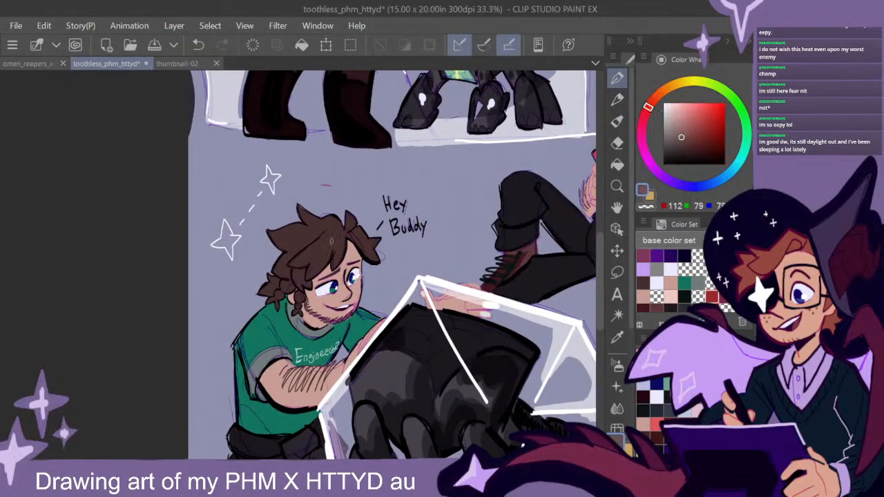
pyautogui.moveTo(311, 250); pyautogui.dragTo(342, 243)
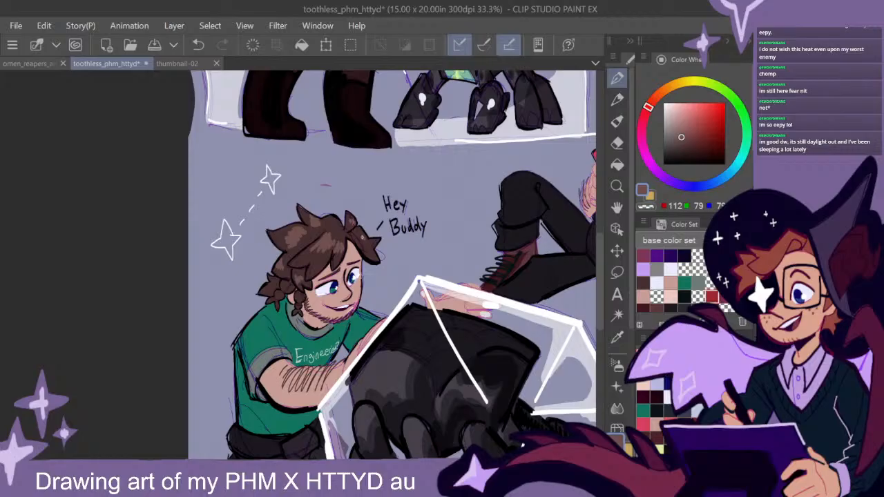
pyautogui.moveTo(356, 231)
pyautogui.mouseDown()
pyautogui.moveTo(364, 219)
pyautogui.moveTo(366, 228)
pyautogui.mouseUp()
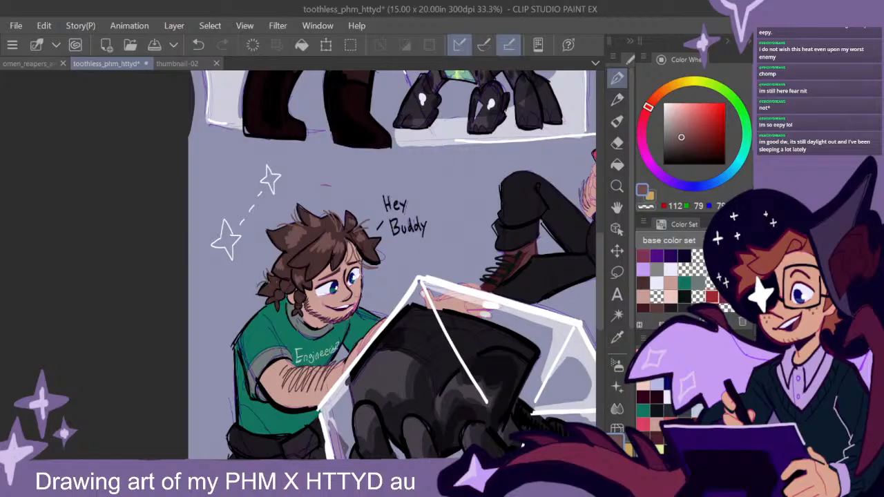
# - Add fine pale pinkish-brown shine strokes over the highlights in the kneeling man's hair
pyautogui.click(675, 121)
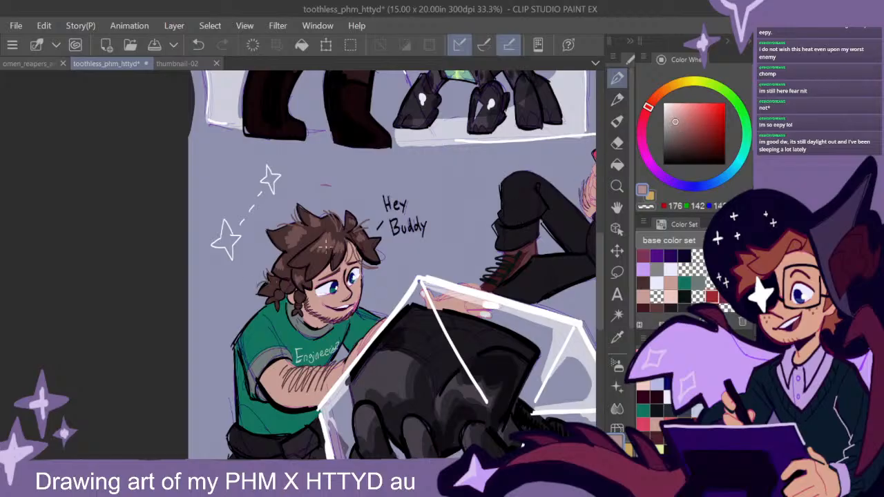
pyautogui.moveTo(328, 241); pyautogui.dragTo(319, 243)
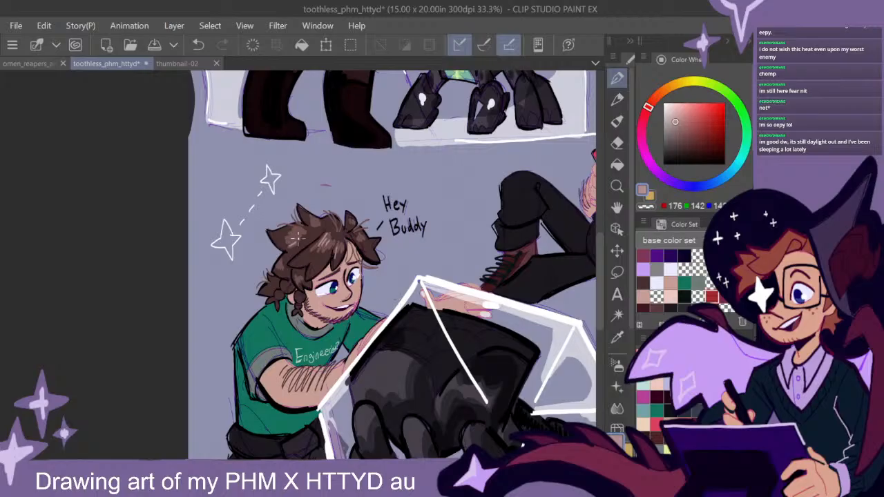
pyautogui.scroll(-1, 435, 349)
pyautogui.moveTo(502, 362); pyautogui.dragTo(356, 287)
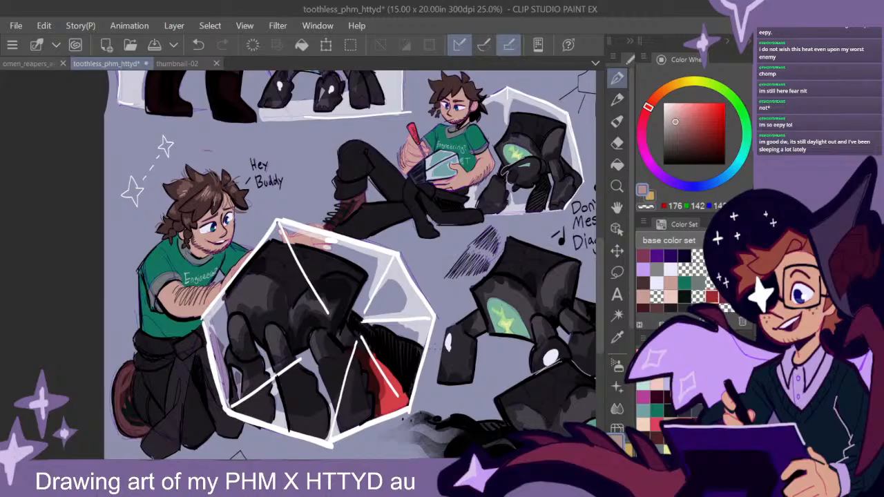
# - Add magenta blush strokes across the kneeling man's cheeks below his eyes
pyautogui.scroll(-1, 358, 287)
pyautogui.scroll(3, 302, 278)
pyautogui.moveTo(301, 278); pyautogui.dragTo(430, 313)
pyautogui.keyDown('alt'); pyautogui.click(334, 211); pyautogui.keyUp('alt')
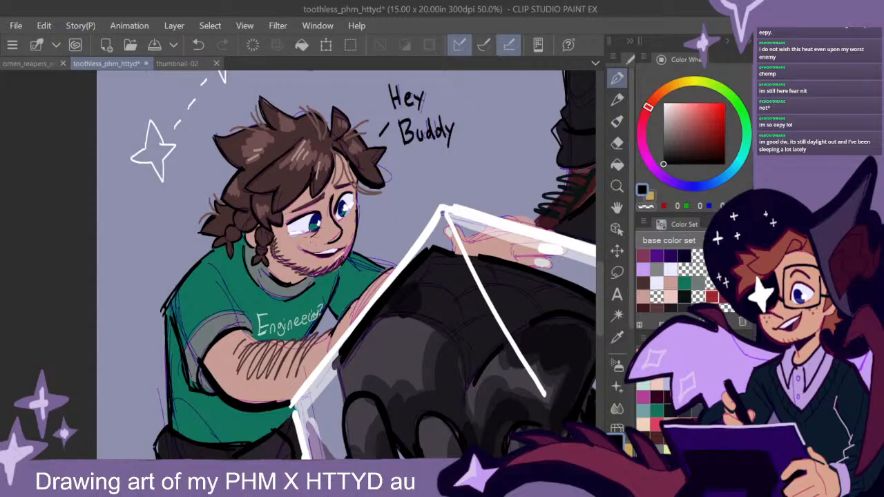
pyautogui.hotkey('ctrl', 'z')
pyautogui.keyDown('alt'); pyautogui.click(347, 250); pyautogui.keyUp('alt')
pyautogui.moveTo(316, 234)
pyautogui.mouseDown()
pyautogui.moveTo(312, 239)
pyautogui.moveTo(346, 219)
pyautogui.mouseUp()
pyautogui.scroll(-2, 461, 313)
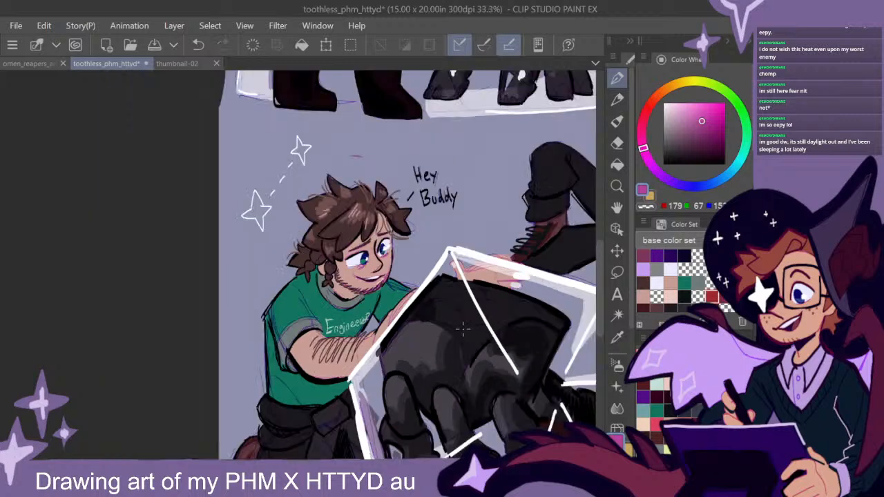
pyautogui.moveTo(378, 265); pyautogui.dragTo(373, 269)
# - Add magenta accent strokes below the eyes of the seated man holding the red pen
pyautogui.moveTo(466, 308); pyautogui.dragTo(300, 406)
pyautogui.scroll(-1, 442, 320)
pyautogui.scroll(6, 354, 236)
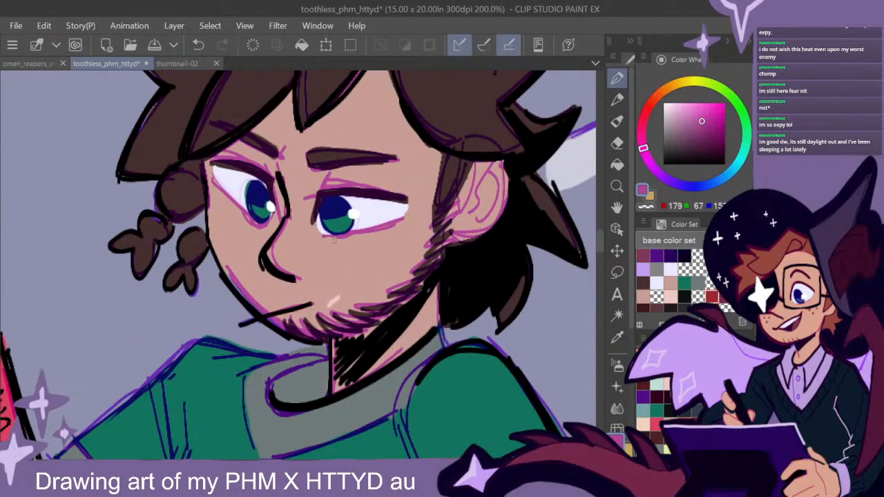
pyautogui.moveTo(334, 239)
pyautogui.mouseDown()
pyautogui.moveTo(358, 241)
pyautogui.moveTo(325, 239)
pyautogui.moveTo(388, 228)
pyautogui.mouseUp()
pyautogui.scroll(-2, 430, 302)
pyautogui.scroll(-2, 439, 308)
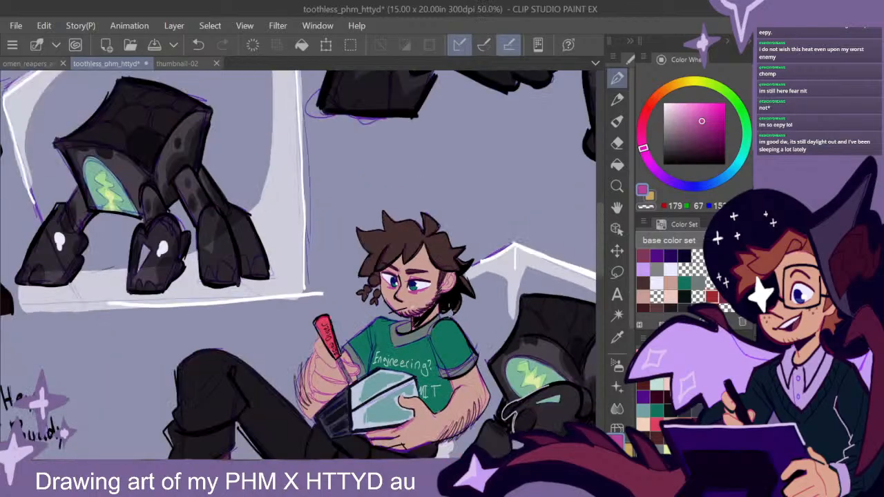
pyautogui.scroll(-2, 487, 334)
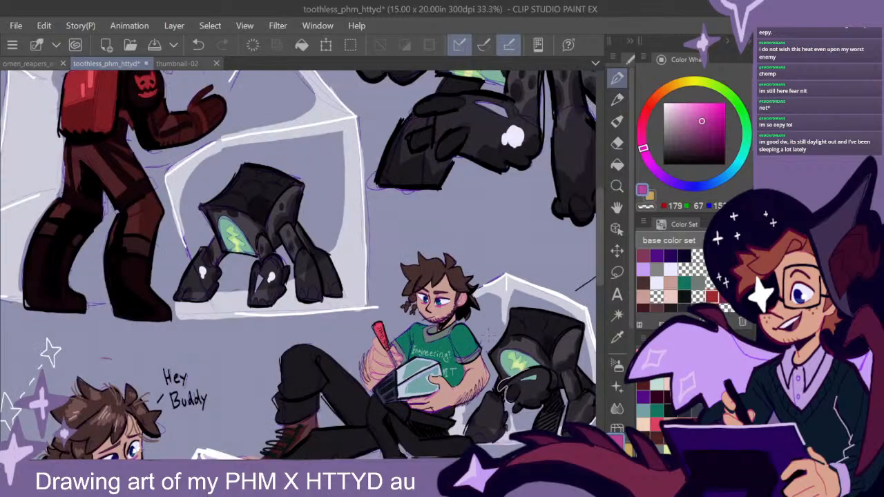
pyautogui.scroll(-2, 506, 335)
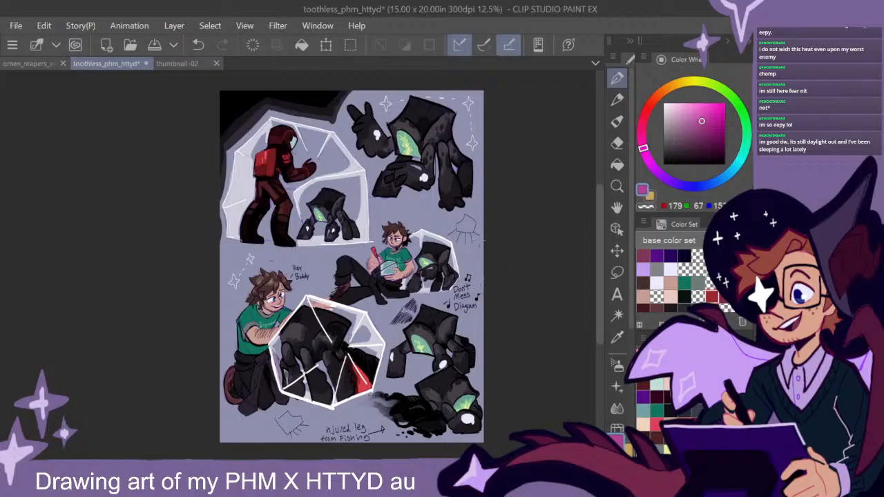
# - Add small white marks along the outer slanted edge of the astronaut's dome and save the document
pyautogui.moveTo(489, 266); pyautogui.dragTo(499, 276)
pyautogui.keyDown('alt'); pyautogui.click(507, 258); pyautogui.keyUp('alt')
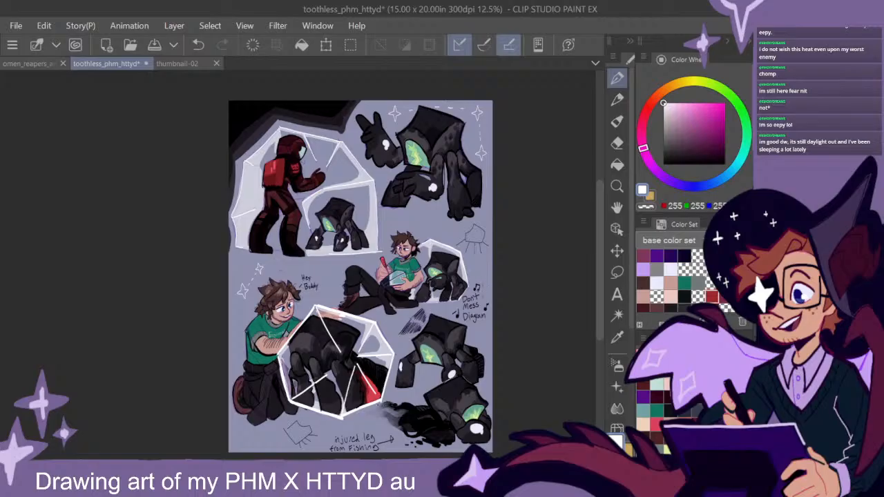
pyautogui.moveTo(505, 299); pyautogui.dragTo(507, 297)
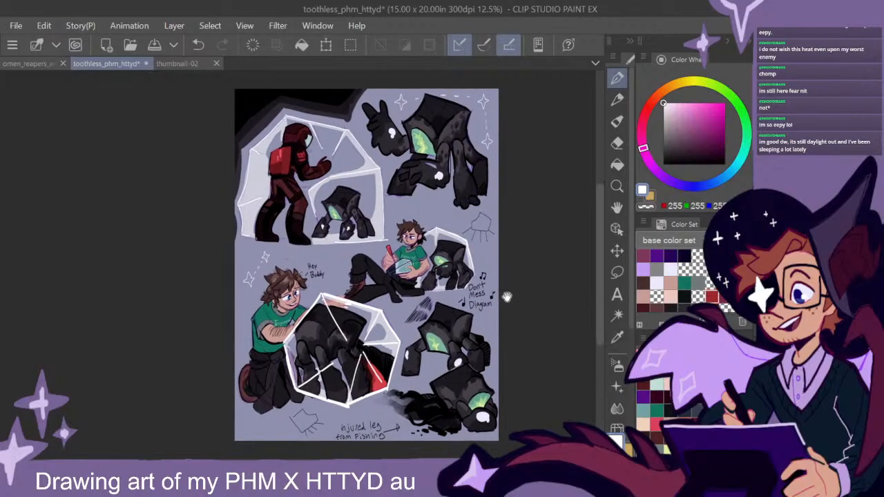
pyautogui.scroll(4, 504, 297)
pyautogui.moveTo(365, 205)
pyautogui.mouseDown()
pyautogui.moveTo(355, 204)
pyautogui.moveTo(508, 360)
pyautogui.moveTo(582, 496)
pyautogui.mouseUp()
pyautogui.moveTo(375, 191)
pyautogui.mouseDown()
pyautogui.moveTo(376, 217)
pyautogui.moveTo(394, 222)
pyautogui.moveTo(395, 237)
pyautogui.moveTo(402, 224)
pyautogui.moveTo(400, 248)
pyautogui.moveTo(452, 276)
pyautogui.mouseUp()
pyautogui.scroll(-2, 484, 311)
pyautogui.scroll(-2, 505, 304)
pyautogui.moveTo(533, 339); pyautogui.dragTo(371, 193)
pyautogui.moveTo(453, 265); pyautogui.dragTo(472, 277)
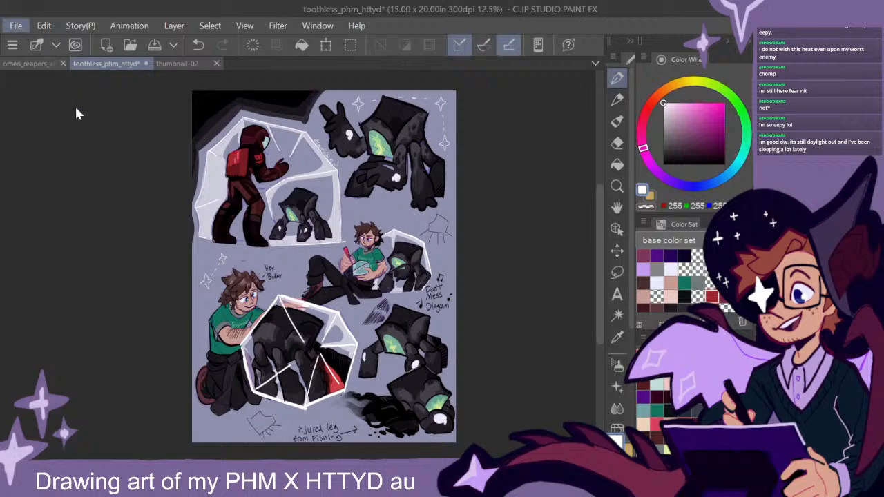
pyautogui.hotkey('ctrl', 's')
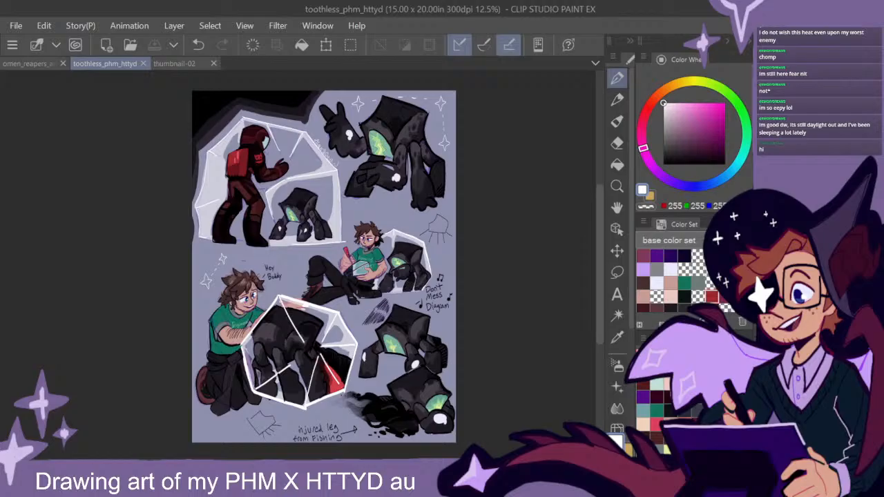
# - Switch to the omen_reapers_amber_01 drawing and fade its purple character sketch to a lighter tone
pyautogui.moveTo(602, 253); pyautogui.dragTo(598, 262)
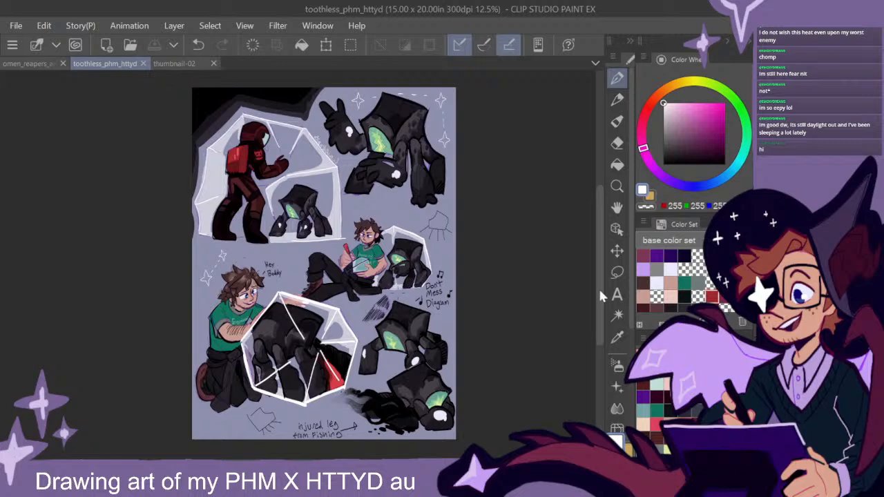
pyautogui.moveTo(599, 300); pyautogui.dragTo(600, 301)
pyautogui.click(45, 64)
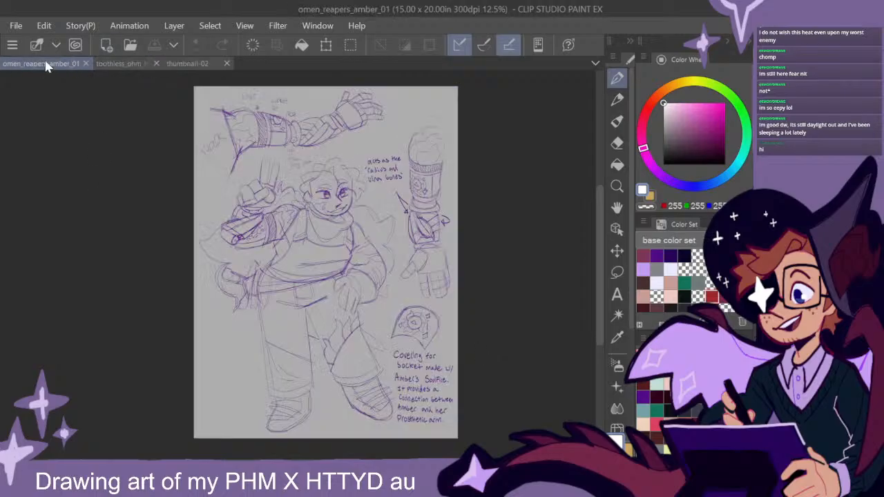
pyautogui.moveTo(600, 285); pyautogui.dragTo(599, 284)
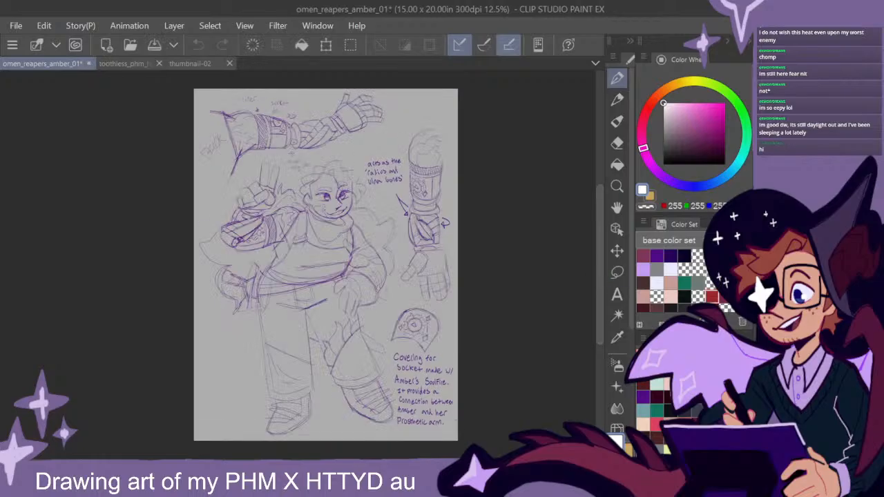
pyautogui.press('Delete')
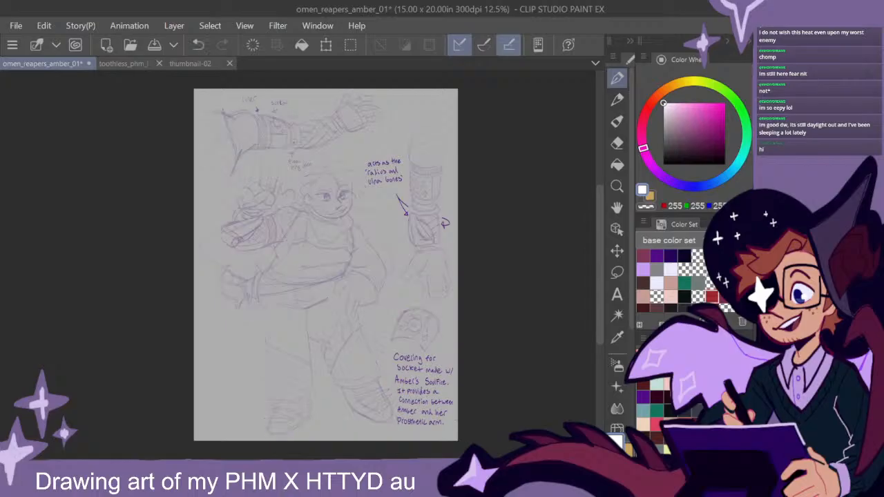
pyautogui.hotkey('ctrl', 'z')
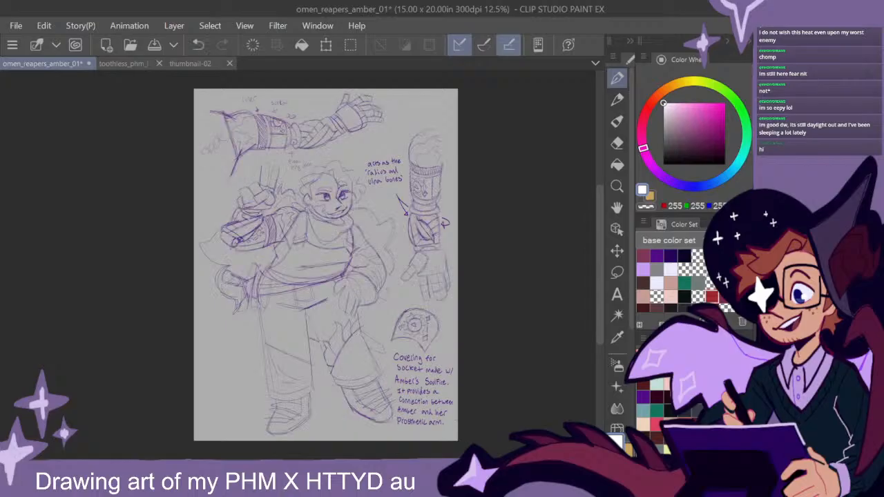
pyautogui.press('Delete')
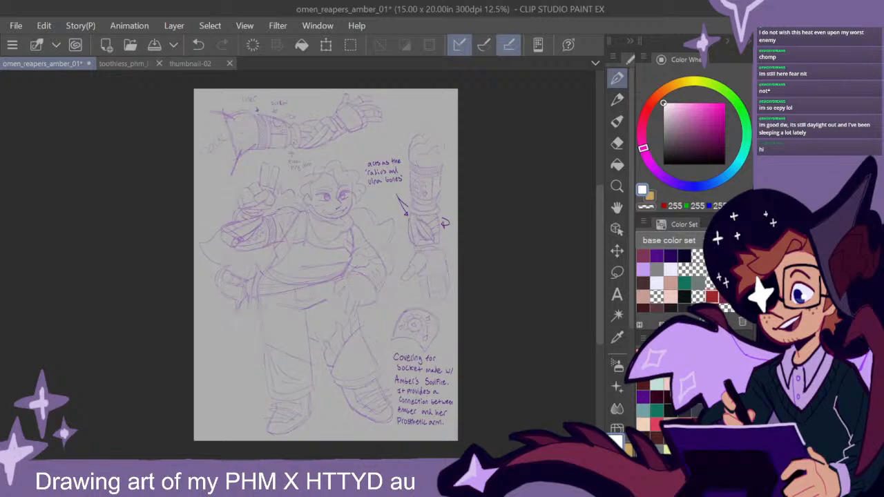
# - Choose a dark warm grey and block in the upper hair on the raised-hand side of the character's head
pyautogui.hotkey('ctrl', 'a')
pyautogui.keyDown('alt'); pyautogui.click(414, 290); pyautogui.keyUp('alt')
pyautogui.moveTo(667, 126); pyautogui.dragTo(666, 135)
pyautogui.scroll(3, 341, 201)
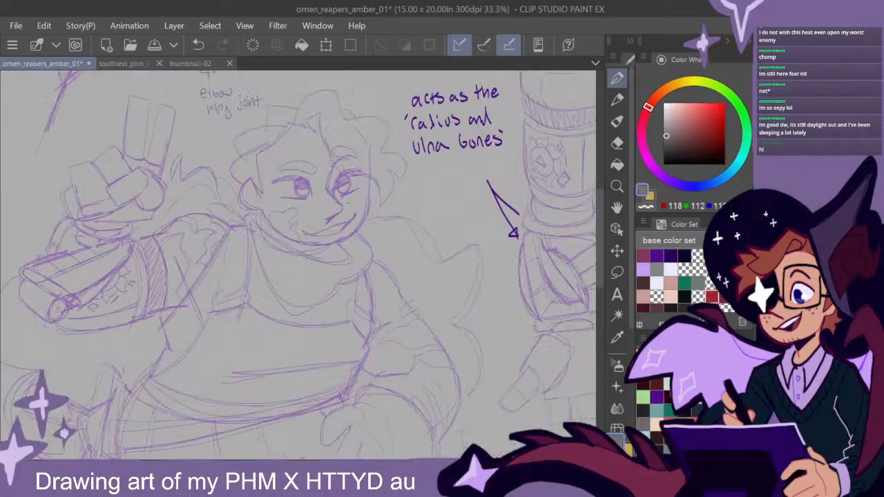
pyautogui.moveTo(356, 220); pyautogui.dragTo(372, 280)
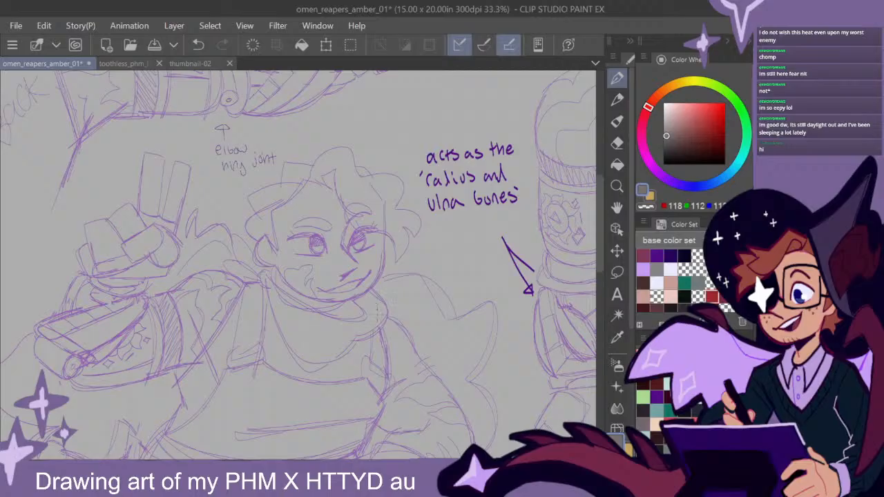
pyautogui.moveTo(400, 310)
pyautogui.mouseDown()
pyautogui.moveTo(420, 310)
pyautogui.moveTo(406, 322)
pyautogui.mouseUp()
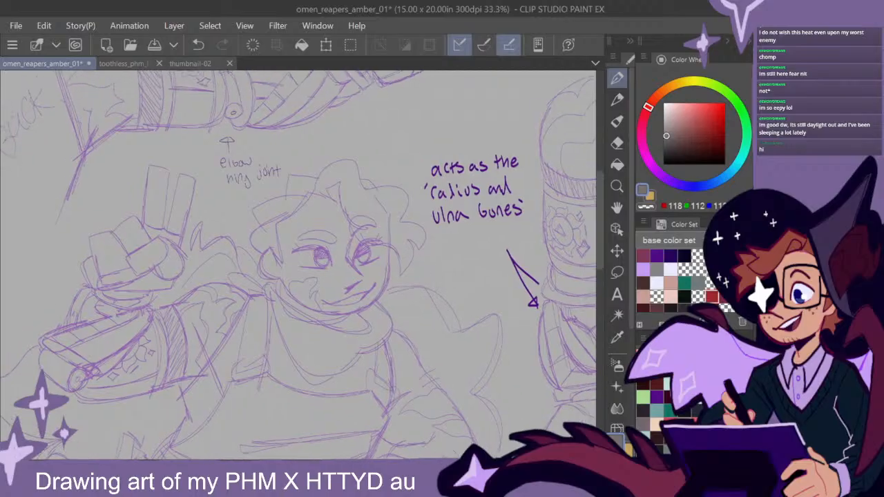
pyautogui.scroll(1, 402, 256)
pyautogui.moveTo(400, 264); pyautogui.dragTo(438, 266)
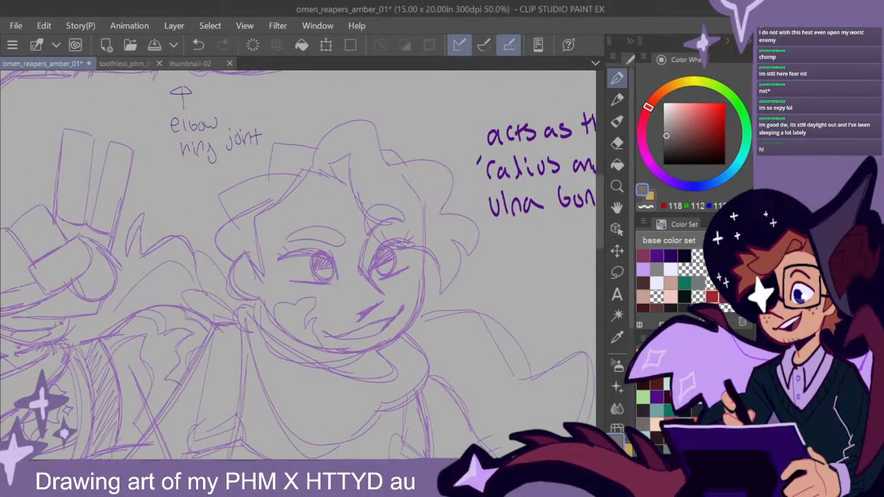
pyautogui.moveTo(324, 154)
pyautogui.mouseDown()
pyautogui.moveTo(275, 150)
pyautogui.moveTo(269, 188)
pyautogui.mouseUp()
pyautogui.moveTo(291, 147)
pyautogui.mouseDown()
pyautogui.moveTo(271, 182)
pyautogui.moveTo(290, 162)
pyautogui.moveTo(315, 163)
pyautogui.moveTo(281, 165)
pyautogui.moveTo(292, 147)
pyautogui.moveTo(265, 187)
pyautogui.moveTo(270, 182)
pyautogui.moveTo(222, 199)
pyautogui.moveTo(239, 225)
pyautogui.moveTo(233, 204)
pyautogui.moveTo(302, 178)
pyautogui.mouseUp()
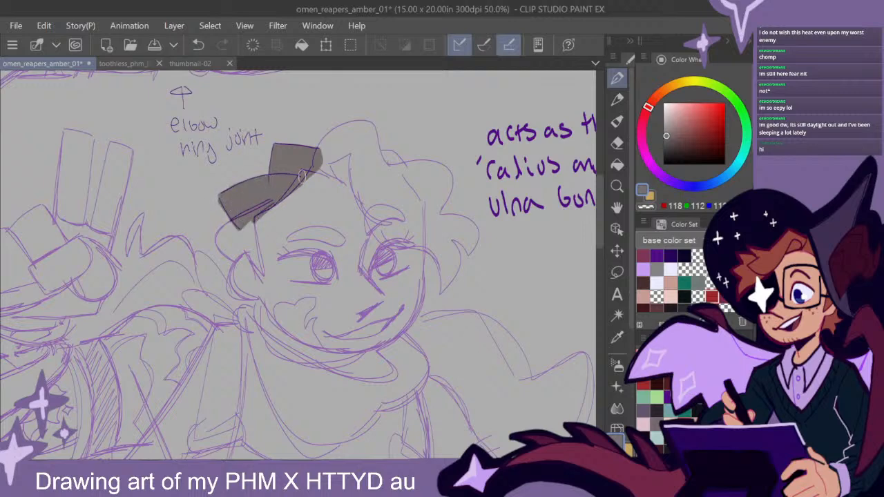
# - Extend the grey fill down the lower hair and ear to the start of the collar
pyautogui.moveTo(238, 223)
pyautogui.mouseDown()
pyautogui.moveTo(218, 243)
pyautogui.moveTo(244, 259)
pyautogui.moveTo(229, 232)
pyautogui.moveTo(276, 203)
pyautogui.moveTo(290, 247)
pyautogui.mouseUp()
pyautogui.moveTo(319, 335); pyautogui.dragTo(474, 298)
pyautogui.moveTo(404, 216)
pyautogui.mouseDown()
pyautogui.moveTo(406, 252)
pyautogui.moveTo(392, 244)
pyautogui.moveTo(417, 250)
pyautogui.moveTo(389, 243)
pyautogui.moveTo(397, 233)
pyautogui.moveTo(412, 249)
pyautogui.moveTo(403, 222)
pyautogui.moveTo(397, 227)
pyautogui.moveTo(418, 253)
pyautogui.moveTo(413, 282)
pyautogui.moveTo(412, 268)
pyautogui.moveTo(358, 217)
pyautogui.moveTo(353, 233)
pyautogui.moveTo(363, 257)
pyautogui.moveTo(369, 260)
pyautogui.moveTo(362, 226)
pyautogui.moveTo(381, 255)
pyautogui.moveTo(414, 272)
pyautogui.mouseUp()
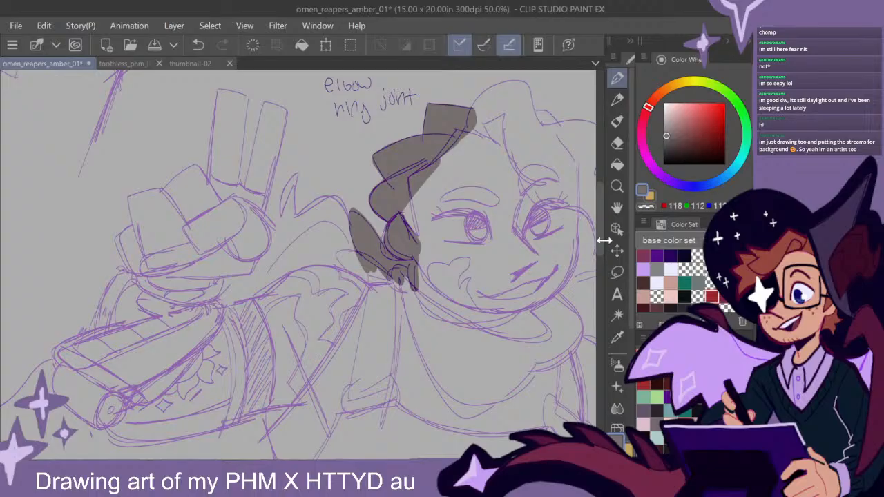
# - Block in the spiky fur collar and the raised hand's two fingers and outer fist in grey
pyautogui.moveTo(340, 211)
pyautogui.mouseDown()
pyautogui.moveTo(325, 201)
pyautogui.moveTo(290, 224)
pyautogui.moveTo(342, 207)
pyautogui.moveTo(344, 235)
pyautogui.moveTo(304, 228)
pyautogui.moveTo(352, 249)
pyautogui.mouseUp()
pyautogui.moveTo(291, 224)
pyautogui.mouseDown()
pyautogui.moveTo(295, 180)
pyautogui.moveTo(283, 211)
pyautogui.moveTo(297, 237)
pyautogui.moveTo(283, 208)
pyautogui.moveTo(281, 222)
pyautogui.moveTo(257, 210)
pyautogui.moveTo(279, 221)
pyautogui.mouseUp()
pyautogui.moveTo(360, 288); pyautogui.dragTo(406, 312)
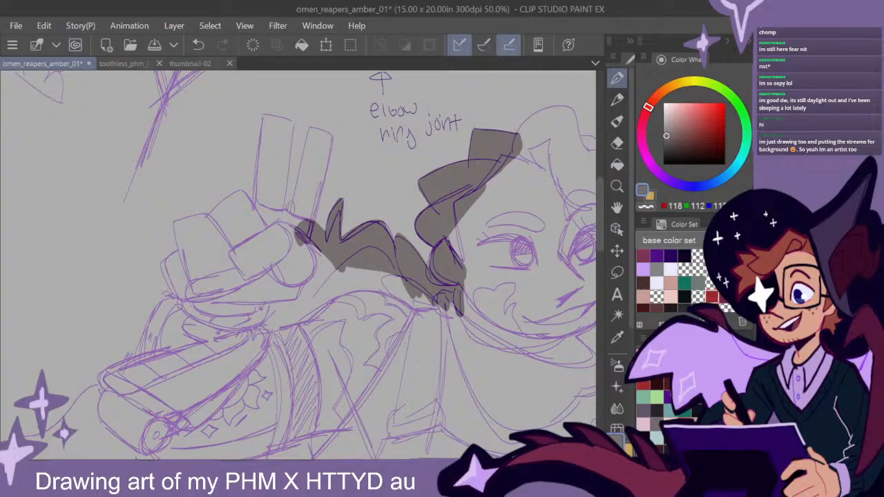
pyautogui.moveTo(295, 202)
pyautogui.mouseDown()
pyautogui.moveTo(308, 135)
pyautogui.moveTo(299, 186)
pyautogui.moveTo(305, 161)
pyautogui.moveTo(328, 138)
pyautogui.moveTo(298, 231)
pyautogui.moveTo(316, 148)
pyautogui.moveTo(307, 208)
pyautogui.moveTo(276, 220)
pyautogui.moveTo(288, 139)
pyautogui.moveTo(279, 117)
pyautogui.moveTo(258, 207)
pyautogui.moveTo(271, 235)
pyautogui.moveTo(281, 145)
pyautogui.moveTo(271, 142)
pyautogui.moveTo(270, 234)
pyautogui.moveTo(241, 205)
pyautogui.moveTo(250, 207)
pyautogui.moveTo(242, 191)
pyautogui.moveTo(224, 197)
pyautogui.moveTo(207, 223)
pyautogui.moveTo(238, 207)
pyautogui.moveTo(249, 235)
pyautogui.moveTo(228, 246)
pyautogui.moveTo(203, 217)
pyautogui.moveTo(178, 228)
pyautogui.moveTo(183, 269)
pyautogui.moveTo(197, 238)
pyautogui.moveTo(193, 254)
pyautogui.mouseUp()
pyautogui.moveTo(185, 256)
pyautogui.mouseDown()
pyautogui.moveTo(181, 300)
pyautogui.moveTo(202, 294)
pyautogui.moveTo(170, 263)
pyautogui.moveTo(185, 266)
pyautogui.moveTo(179, 259)
pyautogui.moveTo(168, 259)
pyautogui.moveTo(177, 293)
pyautogui.mouseUp()
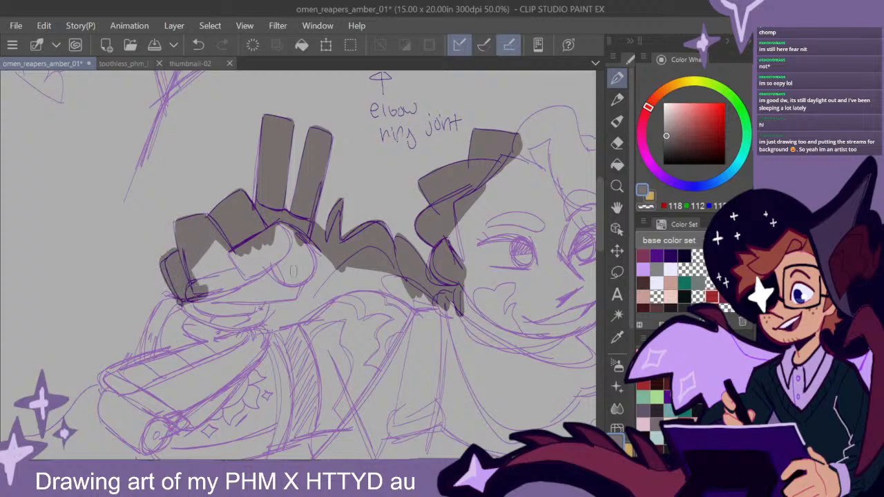
# - Trace a thick grey edge down the outer prosthetic forearm and around the flared cape below it
pyautogui.scroll(-3, 601, 210)
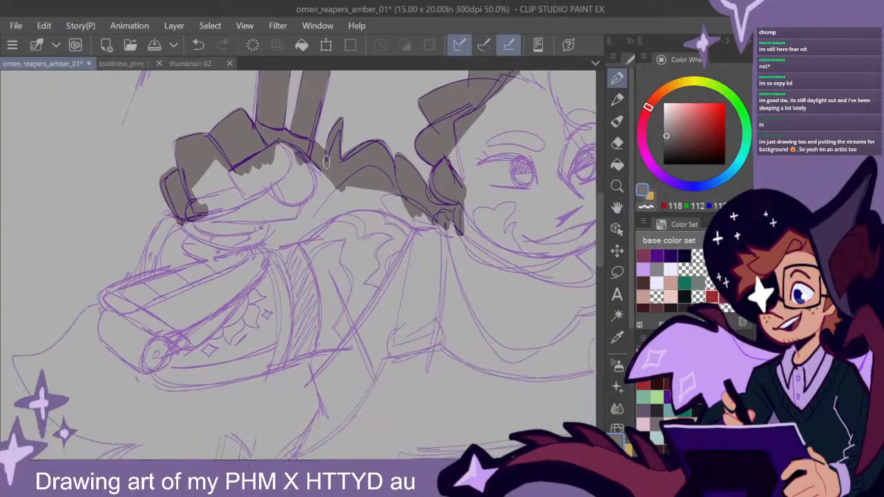
pyautogui.moveTo(183, 218)
pyautogui.mouseDown()
pyautogui.moveTo(169, 223)
pyautogui.moveTo(138, 287)
pyautogui.moveTo(105, 297)
pyautogui.moveTo(140, 325)
pyautogui.mouseUp()
pyautogui.moveTo(235, 341); pyautogui.dragTo(403, 255)
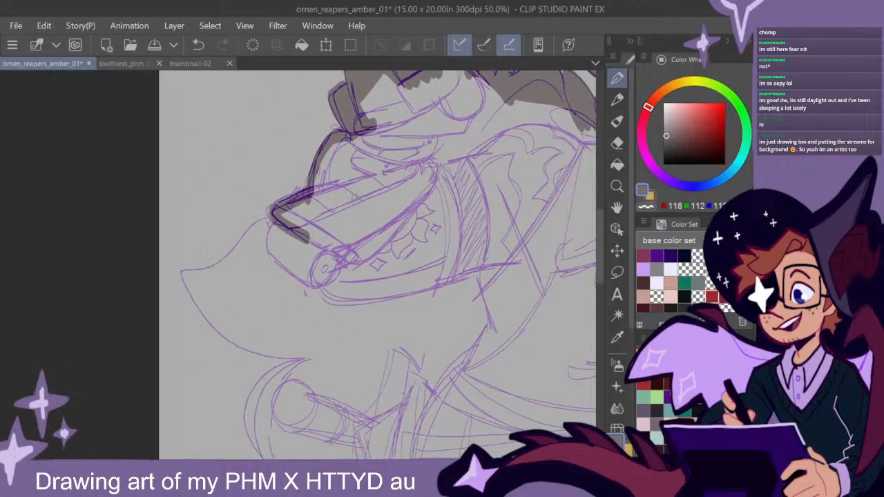
pyautogui.moveTo(279, 224)
pyautogui.mouseDown()
pyautogui.moveTo(228, 260)
pyautogui.moveTo(185, 277)
pyautogui.moveTo(234, 333)
pyautogui.moveTo(276, 348)
pyautogui.moveTo(336, 342)
pyautogui.mouseUp()
pyautogui.moveTo(253, 347)
pyautogui.mouseDown()
pyautogui.moveTo(198, 307)
pyautogui.moveTo(186, 275)
pyautogui.mouseUp()
pyautogui.moveTo(367, 349); pyautogui.dragTo(295, 188)
# - Continue the grey outline around the lower point of the flared shape, past the hip, and down the outer trouser leg to its hem
pyautogui.moveTo(232, 181)
pyautogui.mouseDown()
pyautogui.moveTo(156, 234)
pyautogui.moveTo(166, 273)
pyautogui.moveTo(232, 330)
pyautogui.moveTo(234, 372)
pyautogui.moveTo(280, 281)
pyautogui.moveTo(249, 369)
pyautogui.moveTo(274, 366)
pyautogui.moveTo(298, 289)
pyautogui.moveTo(293, 357)
pyautogui.moveTo(351, 374)
pyautogui.mouseUp()
pyautogui.moveTo(294, 304); pyautogui.dragTo(288, 359)
pyautogui.scroll(-2, 363, 351)
pyautogui.moveTo(473, 392)
pyautogui.mouseDown()
pyautogui.moveTo(357, 243)
pyautogui.moveTo(354, 213)
pyautogui.mouseUp()
pyautogui.moveTo(230, 185)
pyautogui.mouseDown()
pyautogui.moveTo(250, 340)
pyautogui.moveTo(268, 355)
pyautogui.moveTo(297, 355)
pyautogui.mouseUp()
pyautogui.moveTo(308, 344); pyautogui.dragTo(302, 318)
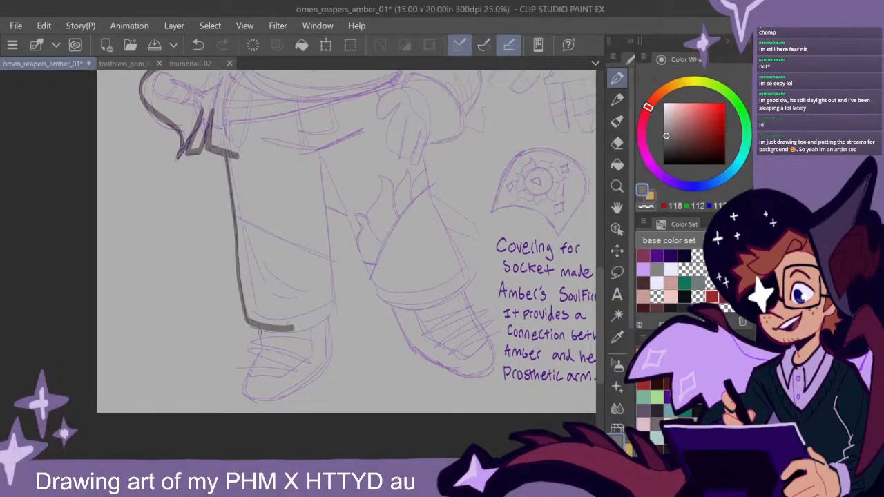
# - Outline both boots, the inner trouser legs and the bent leg in grey, and block in the pointed piece beside the bent knee
pyautogui.moveTo(261, 351)
pyautogui.mouseDown()
pyautogui.moveTo(248, 395)
pyautogui.moveTo(275, 395)
pyautogui.moveTo(328, 362)
pyautogui.moveTo(327, 207)
pyautogui.moveTo(365, 222)
pyautogui.mouseUp()
pyautogui.moveTo(420, 253); pyautogui.dragTo(324, 271)
pyautogui.moveTo(257, 243)
pyautogui.mouseDown()
pyautogui.moveTo(287, 318)
pyautogui.moveTo(254, 236)
pyautogui.mouseUp()
pyautogui.moveTo(297, 320)
pyautogui.mouseDown()
pyautogui.moveTo(337, 379)
pyautogui.moveTo(366, 396)
pyautogui.moveTo(391, 395)
pyautogui.mouseUp()
pyautogui.moveTo(395, 364); pyautogui.dragTo(361, 295)
pyautogui.moveTo(361, 293); pyautogui.dragTo(365, 340)
pyautogui.moveTo(327, 209)
pyautogui.mouseDown()
pyautogui.moveTo(336, 256)
pyautogui.moveTo(374, 343)
pyautogui.mouseUp()
pyautogui.moveTo(337, 287)
pyautogui.mouseDown()
pyautogui.moveTo(377, 308)
pyautogui.moveTo(381, 290)
pyautogui.moveTo(330, 256)
pyautogui.mouseUp()
pyautogui.moveTo(399, 284)
pyautogui.mouseDown()
pyautogui.moveTo(324, 289)
pyautogui.moveTo(331, 303)
pyautogui.mouseUp()
pyautogui.click(617, 142)
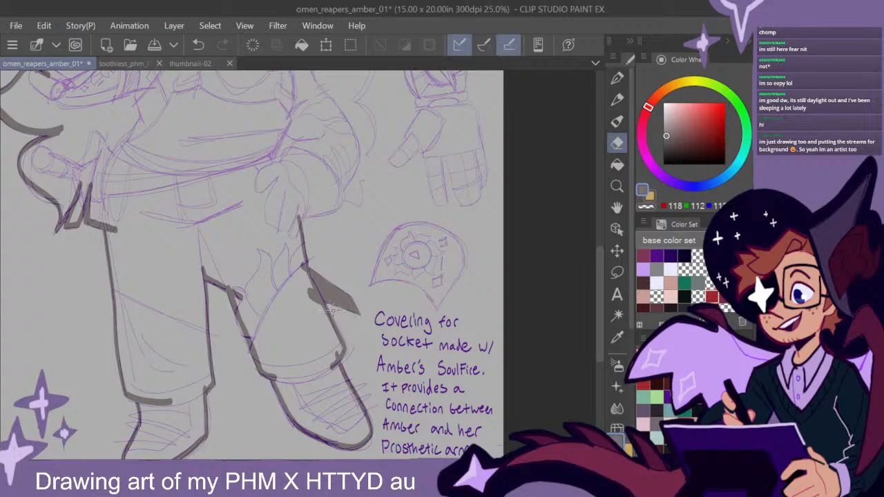
pyautogui.press('p')
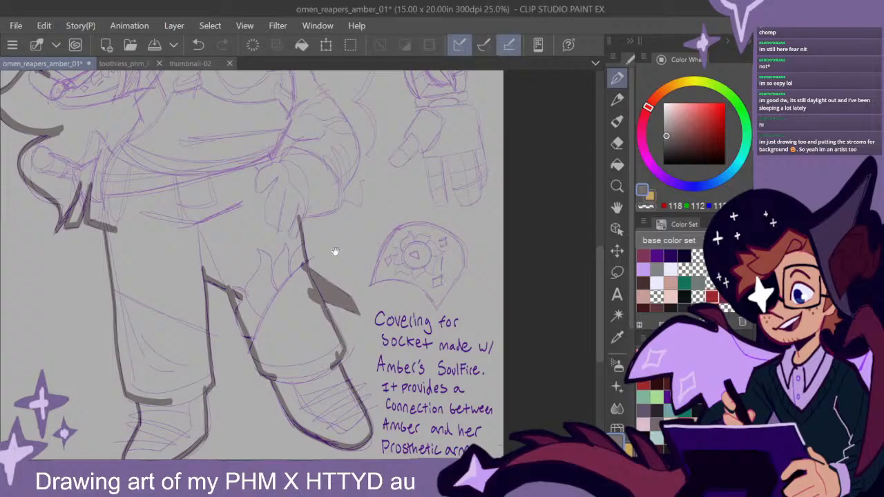
# - Trace the grey silhouette edge along the wavy long hair from the neck down to the hand-on-hip sleeve and thigh
pyautogui.moveTo(333, 253); pyautogui.dragTo(399, 326)
pyautogui.moveTo(417, 247); pyautogui.dragTo(387, 316)
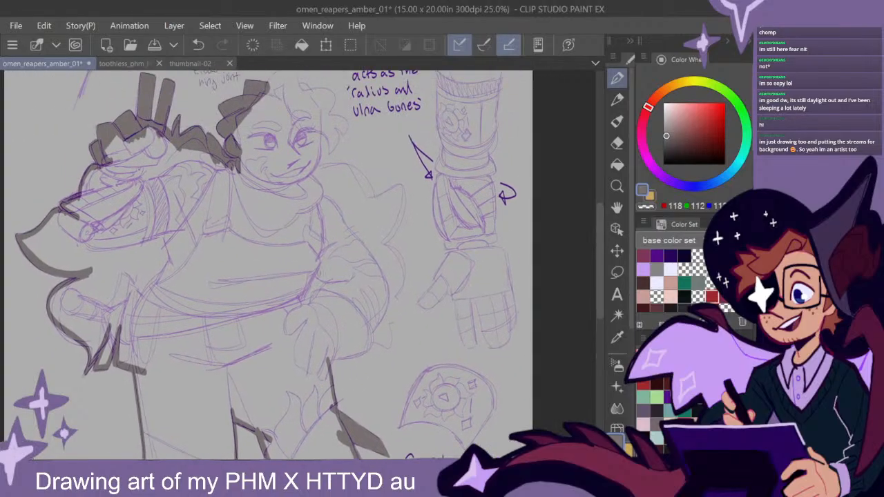
pyautogui.moveTo(319, 273); pyautogui.dragTo(342, 279)
pyautogui.hotkey('ctrl', 'z')
pyautogui.moveTo(309, 176)
pyautogui.mouseDown()
pyautogui.moveTo(357, 167)
pyautogui.moveTo(372, 200)
pyautogui.moveTo(403, 190)
pyautogui.moveTo(379, 249)
pyautogui.moveTo(404, 276)
pyautogui.moveTo(385, 304)
pyautogui.moveTo(401, 314)
pyautogui.moveTo(388, 345)
pyautogui.moveTo(367, 343)
pyautogui.moveTo(324, 359)
pyautogui.mouseUp()
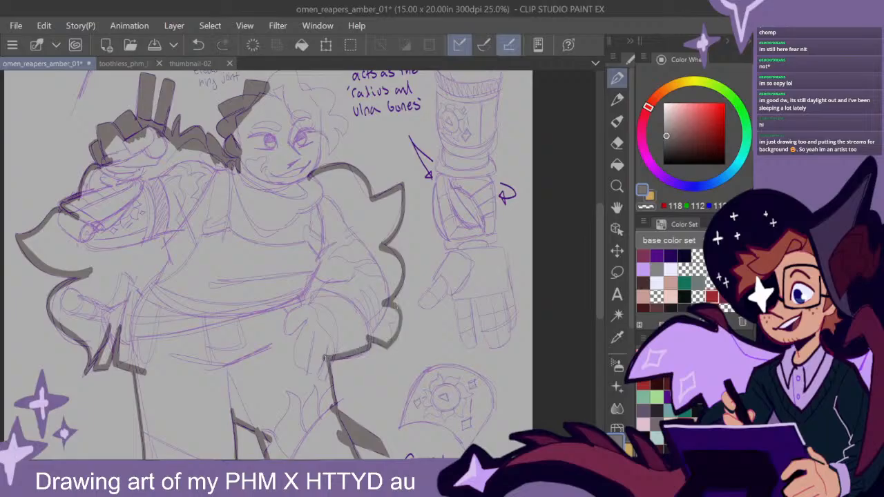
# - Close the grey outline around the cheek and the curly hair on the side of the head away from the raised hand
pyautogui.moveTo(379, 238); pyautogui.dragTo(413, 301)
pyautogui.moveTo(353, 197); pyautogui.dragTo(342, 251)
pyautogui.scroll(2, 381, 213)
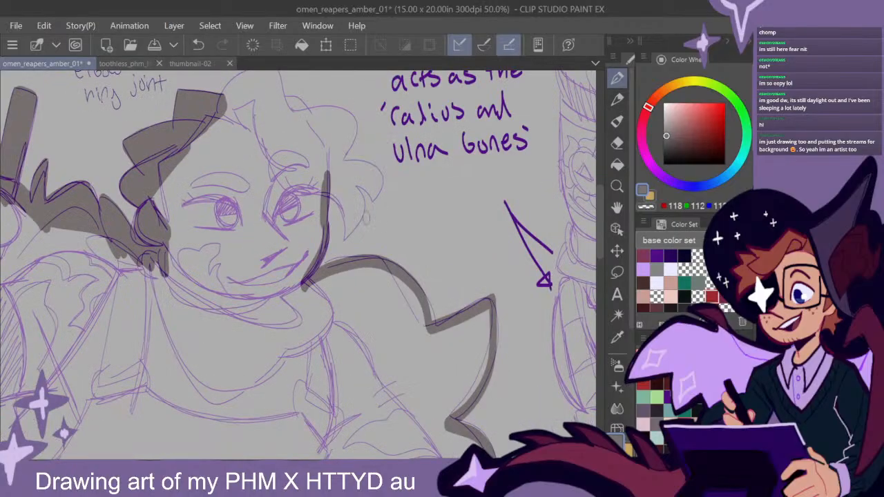
pyautogui.moveTo(371, 220); pyautogui.dragTo(362, 299)
pyautogui.moveTo(212, 184)
pyautogui.mouseDown()
pyautogui.moveTo(238, 153)
pyautogui.moveTo(268, 156)
pyautogui.moveTo(252, 146)
pyautogui.moveTo(276, 185)
pyautogui.moveTo(287, 184)
pyautogui.moveTo(304, 206)
pyautogui.mouseUp()
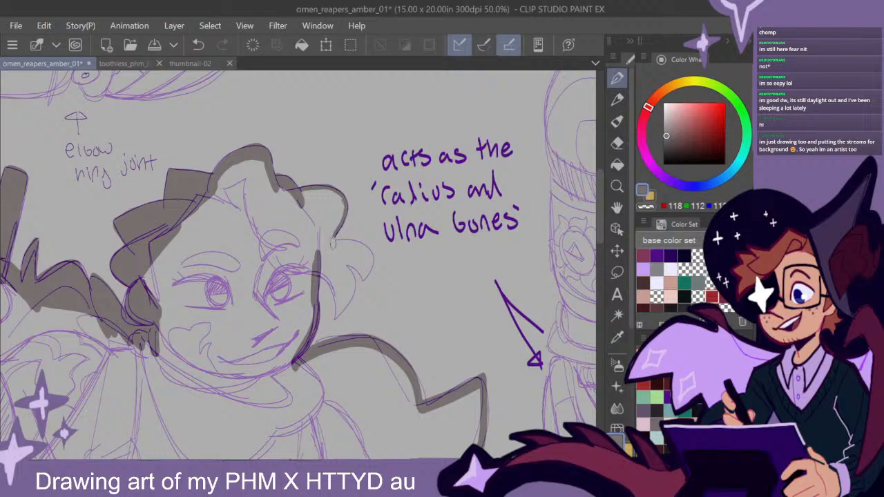
pyautogui.moveTo(333, 239)
pyautogui.mouseDown()
pyautogui.moveTo(364, 242)
pyautogui.moveTo(370, 269)
pyautogui.moveTo(365, 278)
pyautogui.moveTo(345, 262)
pyautogui.moveTo(369, 257)
pyautogui.moveTo(356, 244)
pyautogui.moveTo(330, 243)
pyautogui.moveTo(369, 237)
pyautogui.moveTo(336, 255)
pyautogui.moveTo(353, 284)
pyautogui.moveTo(336, 317)
pyautogui.moveTo(329, 281)
pyautogui.moveTo(338, 308)
pyautogui.mouseUp()
# - Fill the enclosed full-body outline with the same grey to make a solid base silhouette
pyautogui.press('g')
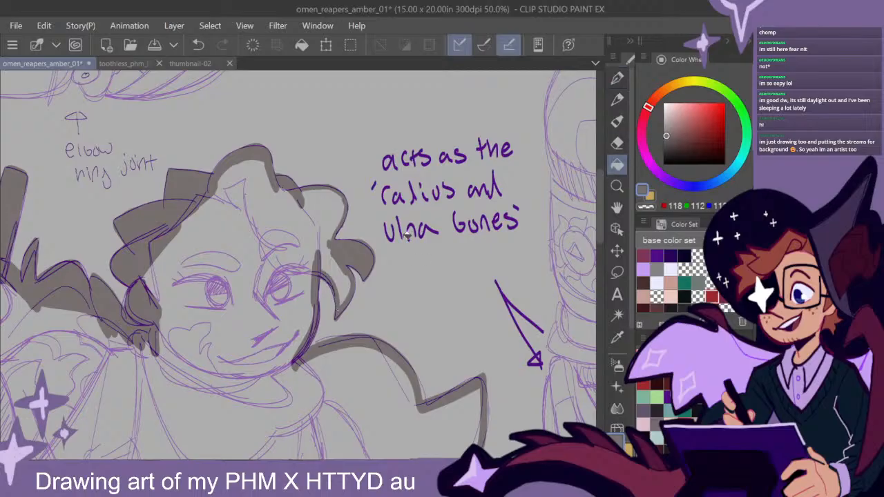
pyautogui.click(305, 235)
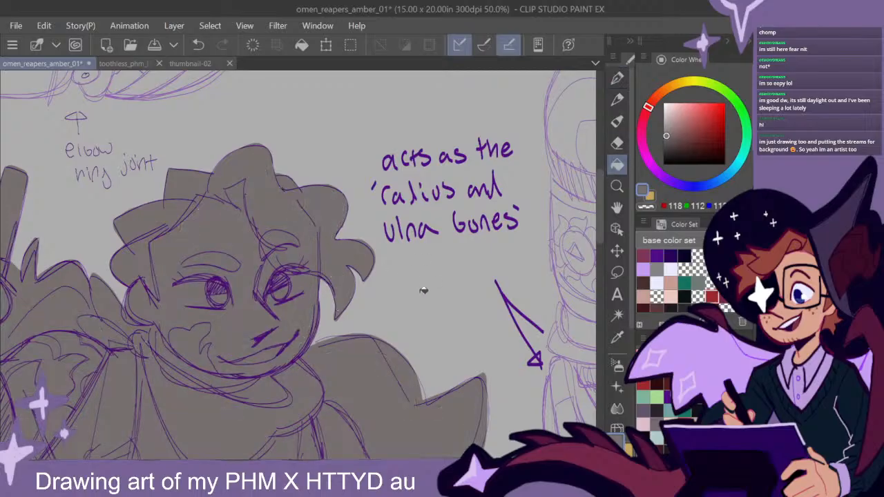
pyautogui.scroll(-4, 432, 296)
pyautogui.moveTo(464, 365); pyautogui.dragTo(432, 274)
pyautogui.click(616, 83)
pyautogui.moveTo(476, 337); pyautogui.dragTo(478, 331)
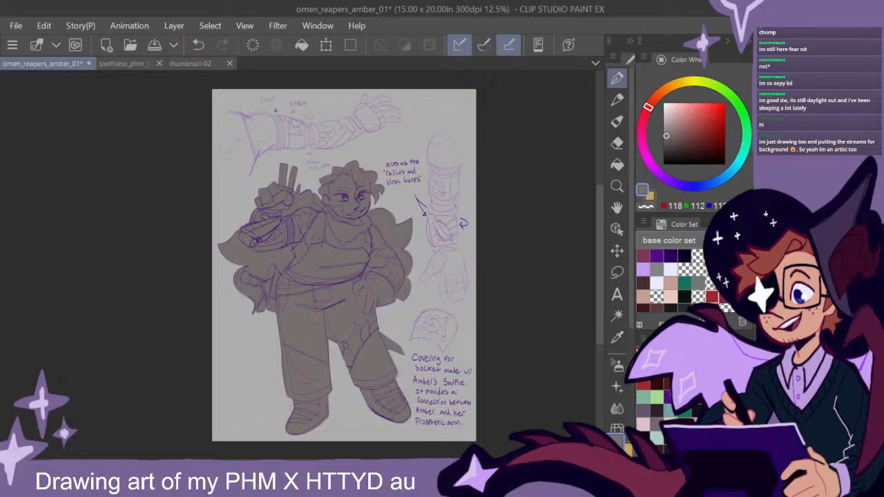
# - Switch to the omen reapers colour set, pick its dark red, and paint all the curly hair around the head
pyautogui.click(693, 21)
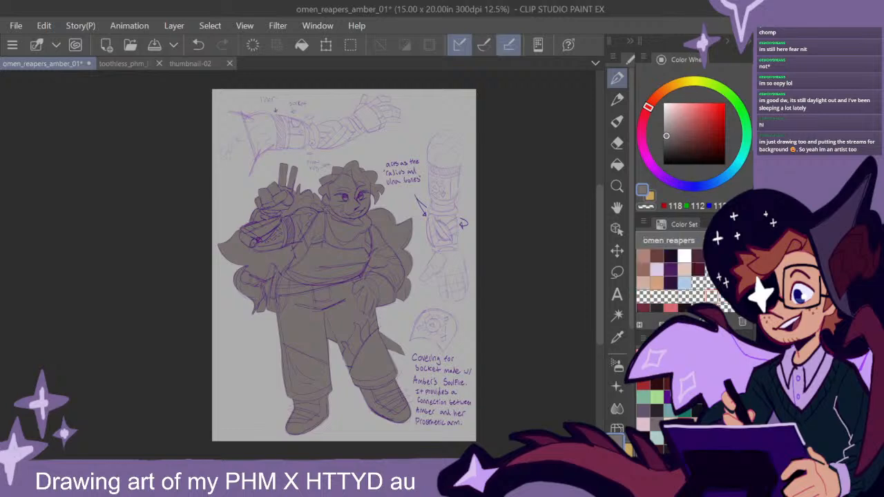
pyautogui.scroll(-3, 663, 279)
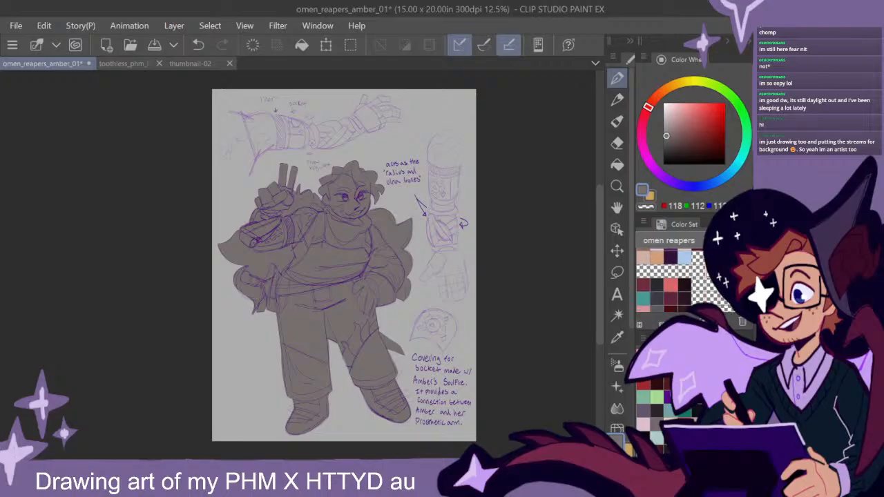
pyautogui.click(643, 276)
pyautogui.scroll(2, 352, 176)
pyautogui.scroll(3, 352, 175)
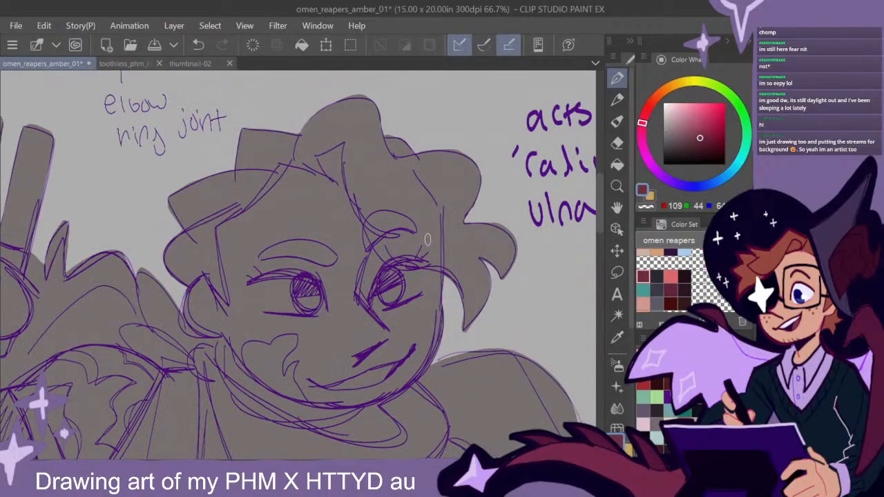
pyautogui.moveTo(330, 159)
pyautogui.mouseDown()
pyautogui.moveTo(311, 114)
pyautogui.moveTo(269, 117)
pyautogui.moveTo(387, 173)
pyautogui.moveTo(432, 231)
pyautogui.moveTo(453, 297)
pyautogui.moveTo(406, 194)
pyautogui.moveTo(415, 207)
pyautogui.moveTo(387, 235)
pyautogui.moveTo(384, 181)
pyautogui.moveTo(397, 232)
pyautogui.moveTo(435, 256)
pyautogui.moveTo(408, 318)
pyautogui.moveTo(387, 279)
pyautogui.moveTo(316, 250)
pyautogui.moveTo(249, 142)
pyautogui.moveTo(276, 131)
pyautogui.moveTo(310, 156)
pyautogui.moveTo(320, 187)
pyautogui.moveTo(279, 190)
pyautogui.moveTo(307, 256)
pyautogui.moveTo(342, 280)
pyautogui.moveTo(336, 223)
pyautogui.moveTo(373, 224)
pyautogui.moveTo(435, 269)
pyautogui.moveTo(384, 254)
pyautogui.moveTo(513, 243)
pyautogui.mouseUp()
pyautogui.moveTo(360, 139); pyautogui.dragTo(295, 127)
pyautogui.moveTo(218, 250)
pyautogui.mouseDown()
pyautogui.moveTo(239, 272)
pyautogui.moveTo(262, 253)
pyautogui.moveTo(253, 264)
pyautogui.moveTo(274, 292)
pyautogui.moveTo(259, 252)
pyautogui.mouseUp()
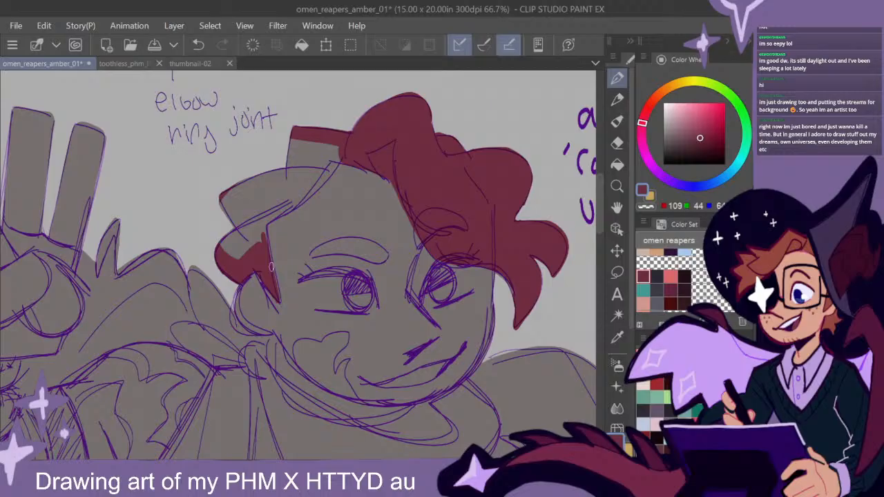
pyautogui.moveTo(337, 160)
pyautogui.mouseDown()
pyautogui.moveTo(295, 208)
pyautogui.moveTo(252, 230)
pyautogui.moveTo(344, 142)
pyautogui.moveTo(260, 210)
pyautogui.moveTo(297, 159)
pyautogui.moveTo(230, 207)
pyautogui.moveTo(268, 210)
pyautogui.moveTo(255, 228)
pyautogui.mouseUp()
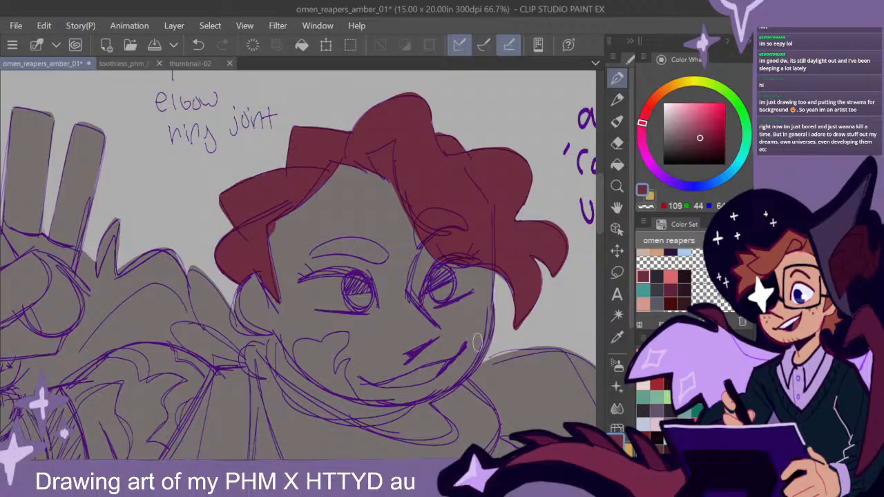
# - Outline the long hair behind the hand-on-hip shoulder in dark red and fill its lowest lock below the elbow
pyautogui.scroll(-1, 523, 386)
pyautogui.moveTo(523, 385); pyautogui.dragTo(469, 237)
pyautogui.moveTo(524, 355); pyautogui.dragTo(310, 213)
pyautogui.moveTo(503, 309); pyautogui.dragTo(444, 320)
pyautogui.moveTo(383, 259); pyautogui.dragTo(478, 317)
pyautogui.moveTo(373, 198)
pyautogui.mouseDown()
pyautogui.moveTo(311, 173)
pyautogui.moveTo(284, 192)
pyautogui.moveTo(301, 238)
pyautogui.moveTo(298, 214)
pyautogui.moveTo(348, 297)
pyautogui.moveTo(388, 333)
pyautogui.mouseUp()
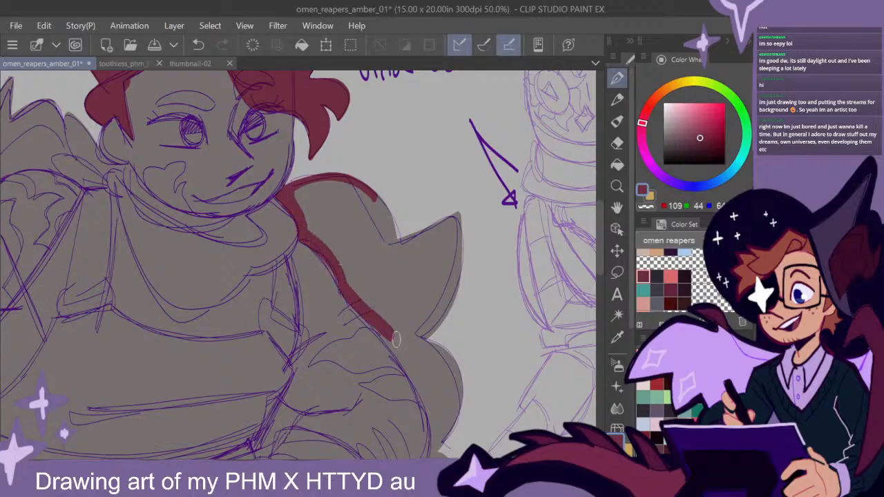
pyautogui.moveTo(519, 349); pyautogui.dragTo(462, 317)
pyautogui.moveTo(319, 166)
pyautogui.mouseDown()
pyautogui.moveTo(342, 214)
pyautogui.moveTo(402, 183)
pyautogui.moveTo(381, 319)
pyautogui.moveTo(402, 221)
pyautogui.moveTo(362, 304)
pyautogui.mouseUp()
pyautogui.moveTo(411, 326)
pyautogui.mouseDown()
pyautogui.moveTo(377, 222)
pyautogui.moveTo(369, 290)
pyautogui.moveTo(349, 324)
pyautogui.moveTo(342, 404)
pyautogui.moveTo(315, 412)
pyautogui.moveTo(309, 388)
pyautogui.moveTo(344, 321)
pyautogui.moveTo(325, 373)
pyautogui.moveTo(367, 352)
pyautogui.moveTo(364, 372)
pyautogui.mouseUp()
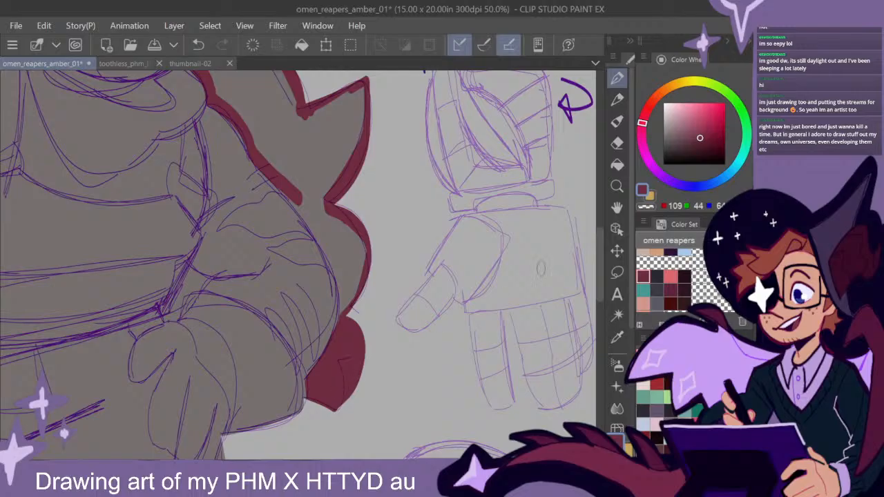
# - Fill the rest of the long hair behind the hand-on-hip arm with dark red, up to the neck
pyautogui.moveTo(600, 258); pyautogui.dragTo(601, 245)
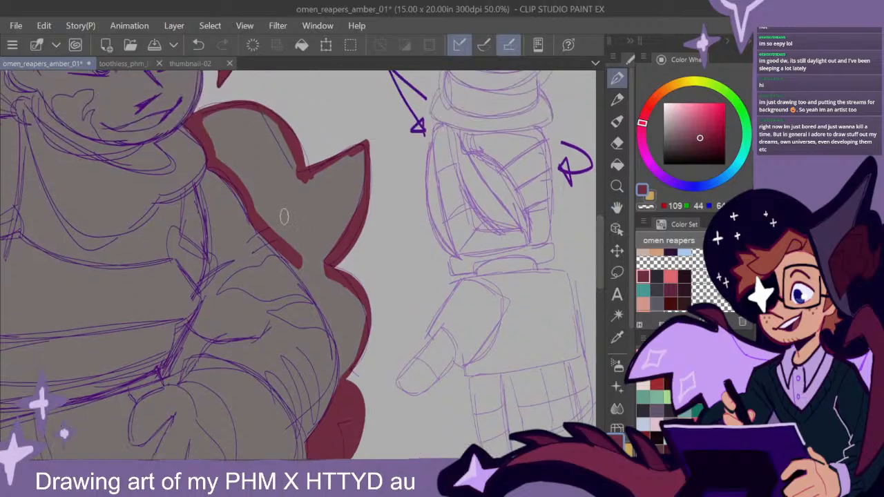
pyautogui.moveTo(257, 228)
pyautogui.mouseDown()
pyautogui.moveTo(330, 315)
pyautogui.moveTo(340, 376)
pyautogui.moveTo(318, 295)
pyautogui.moveTo(331, 306)
pyautogui.moveTo(314, 270)
pyautogui.moveTo(368, 340)
pyautogui.moveTo(330, 283)
pyautogui.moveTo(363, 352)
pyautogui.moveTo(317, 280)
pyautogui.moveTo(351, 381)
pyautogui.mouseUp()
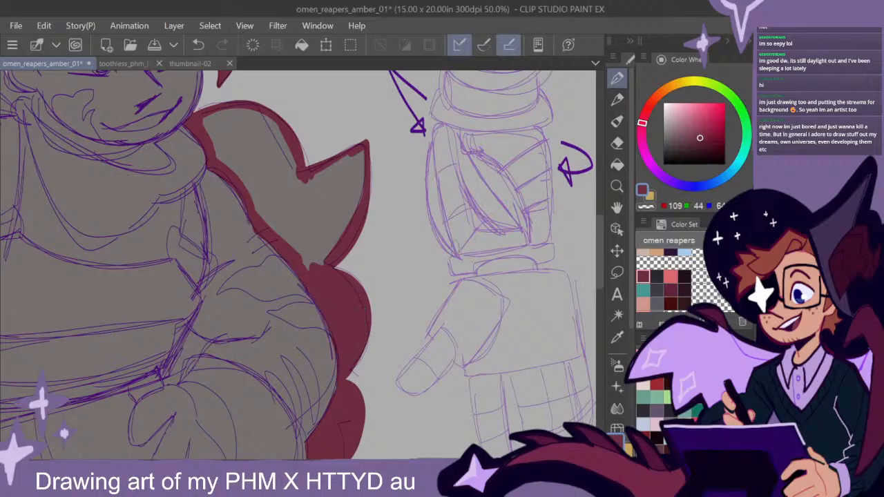
pyautogui.scroll(3, 412, 270)
pyautogui.moveTo(297, 313)
pyautogui.mouseDown()
pyautogui.moveTo(319, 324)
pyautogui.moveTo(371, 252)
pyautogui.mouseUp()
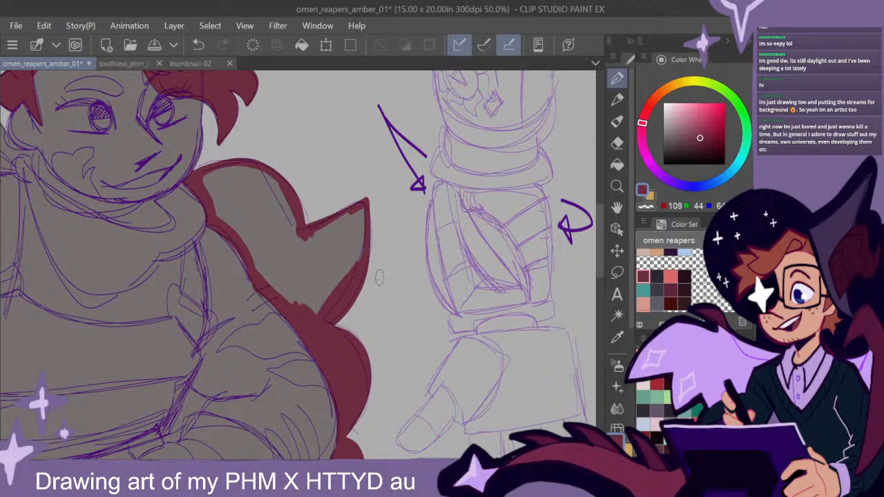
pyautogui.moveTo(343, 226)
pyautogui.mouseDown()
pyautogui.moveTo(303, 239)
pyautogui.moveTo(382, 199)
pyautogui.moveTo(310, 244)
pyautogui.moveTo(317, 266)
pyautogui.moveTo(339, 277)
pyautogui.moveTo(354, 264)
pyautogui.moveTo(332, 227)
pyautogui.mouseUp()
pyautogui.moveTo(297, 307)
pyautogui.mouseDown()
pyautogui.moveTo(207, 189)
pyautogui.moveTo(217, 173)
pyautogui.moveTo(292, 206)
pyautogui.moveTo(221, 170)
pyautogui.moveTo(313, 249)
pyautogui.moveTo(238, 181)
pyautogui.moveTo(306, 261)
pyautogui.moveTo(257, 223)
pyautogui.moveTo(307, 294)
pyautogui.moveTo(297, 302)
pyautogui.moveTo(224, 182)
pyautogui.mouseUp()
# - Paint the small gap between the waist and the hand-on-hip arm in dark red
pyautogui.moveTo(356, 303)
pyautogui.mouseDown()
pyautogui.moveTo(494, 322)
pyautogui.moveTo(463, 311)
pyautogui.mouseUp()
pyautogui.moveTo(406, 377)
pyautogui.mouseDown()
pyautogui.moveTo(437, 245)
pyautogui.moveTo(461, 233)
pyautogui.mouseUp()
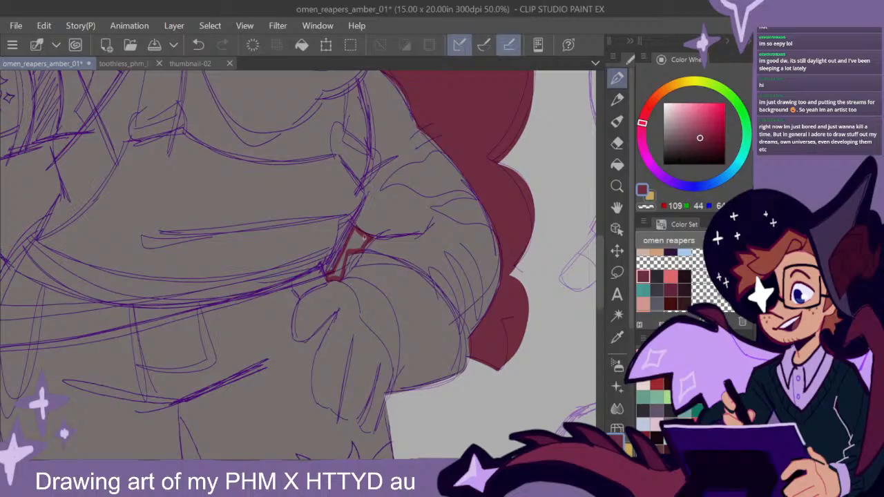
pyautogui.moveTo(366, 238); pyautogui.dragTo(353, 243)
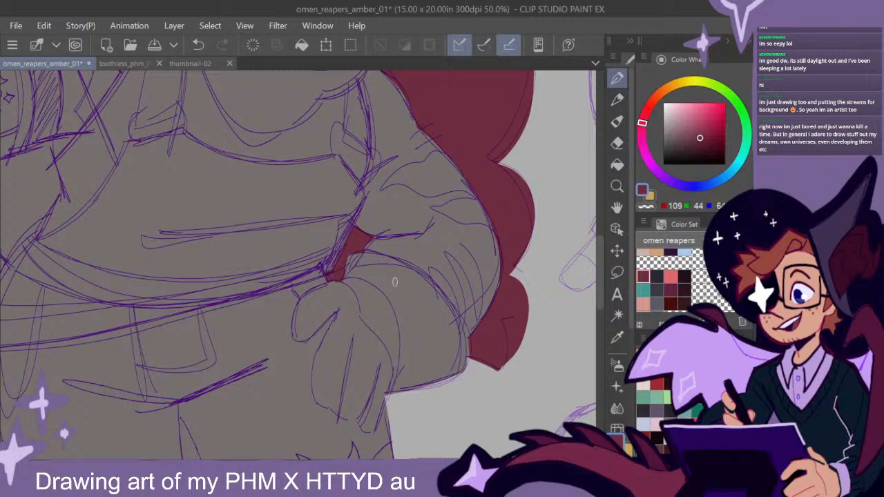
# - Paint the spiky hair between the raised hand and the collar in dark red, down to the shoulder line
pyautogui.moveTo(414, 256)
pyautogui.mouseDown()
pyautogui.moveTo(450, 268)
pyautogui.moveTo(421, 270)
pyautogui.mouseUp()
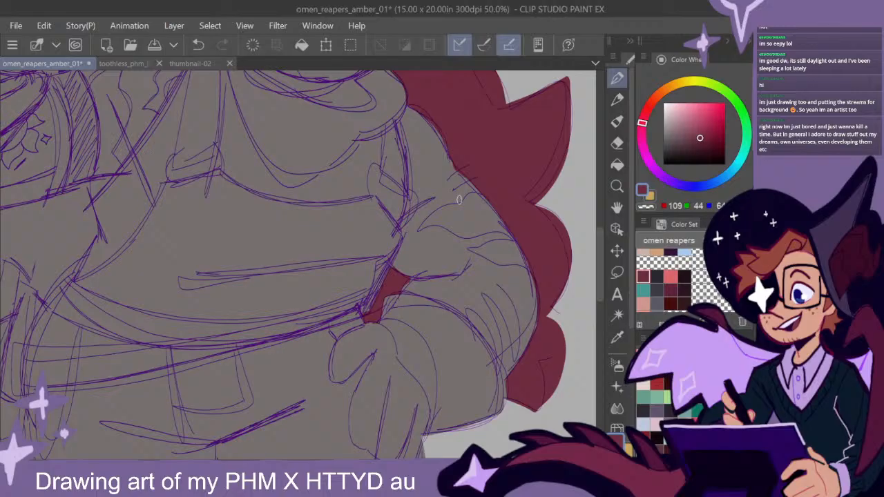
pyautogui.moveTo(362, 172); pyautogui.dragTo(426, 268)
pyautogui.moveTo(282, 230); pyautogui.dragTo(371, 303)
pyautogui.moveTo(325, 232); pyautogui.dragTo(397, 311)
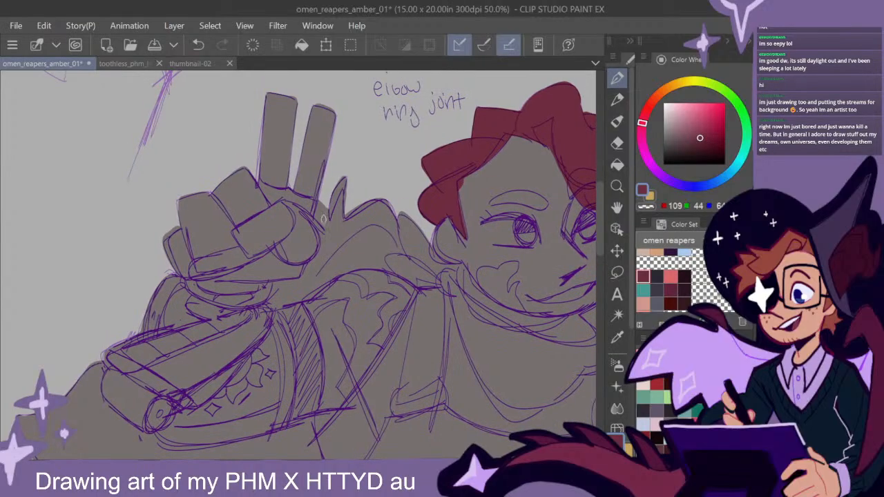
pyautogui.moveTo(327, 231)
pyautogui.mouseDown()
pyautogui.moveTo(320, 196)
pyautogui.moveTo(321, 211)
pyautogui.moveTo(335, 188)
pyautogui.moveTo(325, 230)
pyautogui.moveTo(333, 243)
pyautogui.moveTo(377, 222)
pyautogui.moveTo(452, 299)
pyautogui.moveTo(362, 196)
pyautogui.moveTo(358, 166)
pyautogui.moveTo(374, 212)
pyautogui.moveTo(362, 170)
pyautogui.mouseUp()
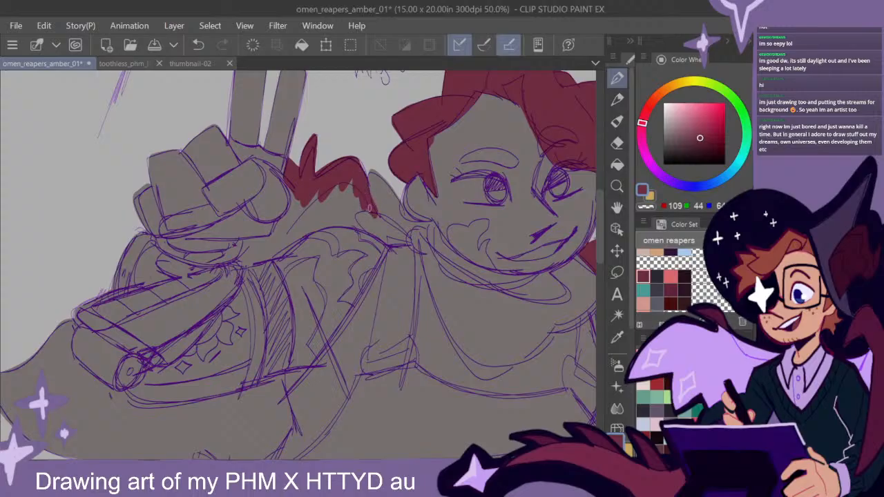
pyautogui.moveTo(353, 211)
pyautogui.mouseDown()
pyautogui.moveTo(363, 234)
pyautogui.moveTo(349, 215)
pyautogui.moveTo(361, 233)
pyautogui.moveTo(339, 222)
pyautogui.moveTo(316, 225)
pyautogui.moveTo(283, 251)
pyautogui.mouseUp()
pyautogui.moveTo(327, 223)
pyautogui.mouseDown()
pyautogui.moveTo(285, 253)
pyautogui.moveTo(240, 259)
pyautogui.moveTo(243, 247)
pyautogui.moveTo(273, 239)
pyautogui.moveTo(293, 187)
pyautogui.moveTo(288, 216)
pyautogui.mouseUp()
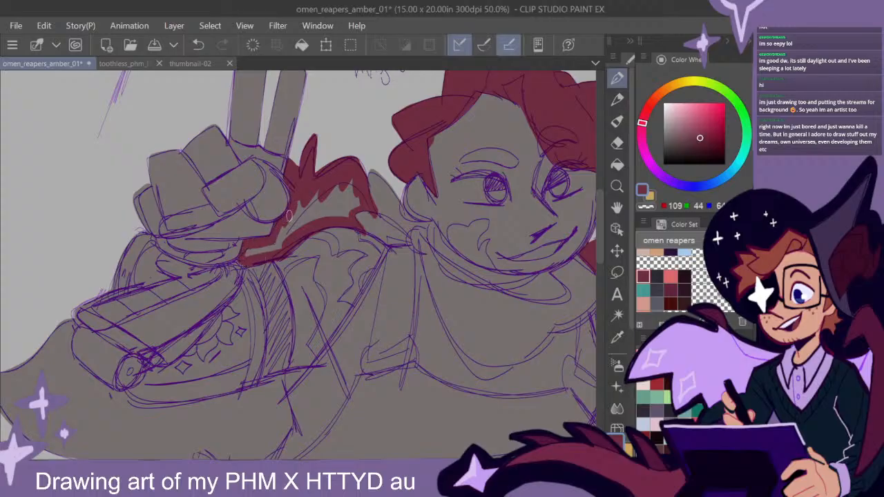
pyautogui.moveTo(287, 176)
pyautogui.mouseDown()
pyautogui.moveTo(314, 194)
pyautogui.moveTo(268, 248)
pyautogui.mouseUp()
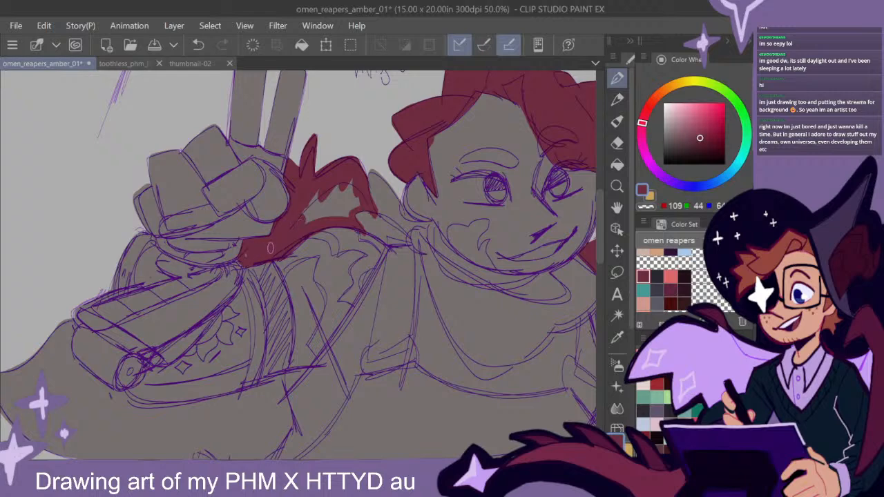
pyautogui.moveTo(323, 183)
pyautogui.mouseDown()
pyautogui.moveTo(312, 204)
pyautogui.moveTo(344, 188)
pyautogui.moveTo(353, 207)
pyautogui.mouseUp()
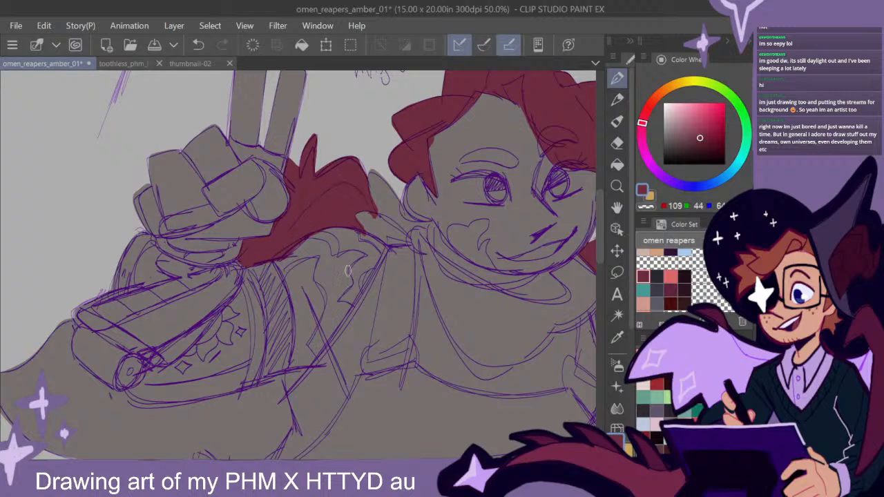
# - Outline the large hair mass below the raised prosthetic arm in dark red, working around the hip items, and fill it solid
pyautogui.moveTo(331, 351)
pyautogui.mouseDown()
pyautogui.moveTo(420, 227)
pyautogui.moveTo(427, 292)
pyautogui.moveTo(438, 245)
pyautogui.moveTo(449, 247)
pyautogui.moveTo(448, 211)
pyautogui.moveTo(471, 209)
pyautogui.moveTo(443, 160)
pyautogui.moveTo(448, 191)
pyautogui.moveTo(447, 168)
pyautogui.mouseUp()
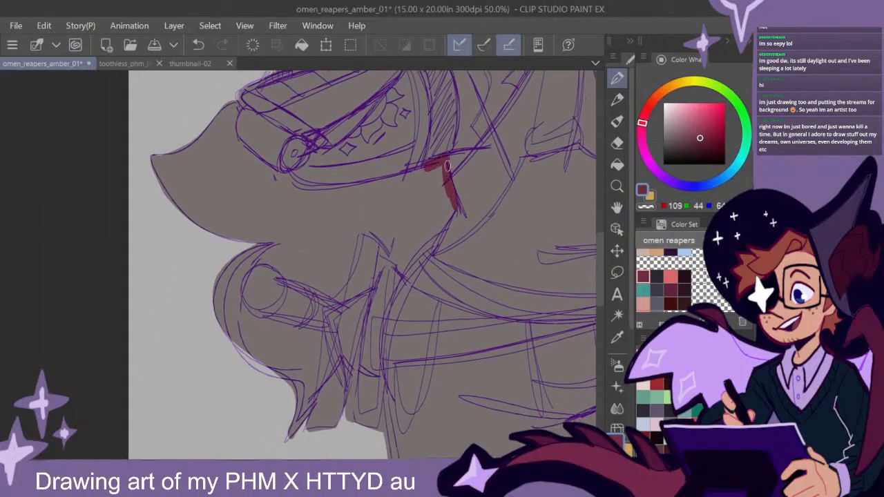
pyautogui.moveTo(451, 206)
pyautogui.mouseDown()
pyautogui.moveTo(427, 253)
pyautogui.moveTo(450, 209)
pyautogui.moveTo(402, 275)
pyautogui.moveTo(358, 225)
pyautogui.moveTo(395, 257)
pyautogui.moveTo(358, 225)
pyautogui.moveTo(351, 266)
pyautogui.moveTo(329, 294)
pyautogui.moveTo(249, 261)
pyautogui.moveTo(273, 323)
pyautogui.moveTo(324, 347)
pyautogui.moveTo(307, 413)
pyautogui.moveTo(318, 340)
pyautogui.mouseUp()
pyautogui.moveTo(433, 167)
pyautogui.mouseDown()
pyautogui.moveTo(366, 185)
pyautogui.moveTo(282, 172)
pyautogui.moveTo(314, 188)
pyautogui.moveTo(246, 150)
pyautogui.moveTo(235, 105)
pyautogui.moveTo(242, 148)
pyautogui.moveTo(231, 98)
pyautogui.moveTo(223, 160)
pyautogui.moveTo(200, 135)
pyautogui.moveTo(196, 154)
pyautogui.moveTo(220, 222)
pyautogui.moveTo(243, 228)
pyautogui.mouseUp()
pyautogui.moveTo(192, 207)
pyautogui.mouseDown()
pyautogui.moveTo(226, 228)
pyautogui.moveTo(290, 225)
pyautogui.mouseUp()
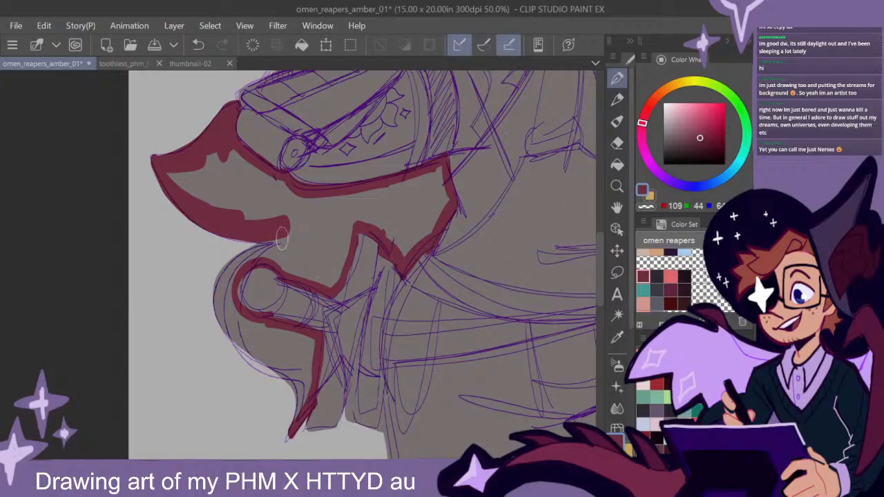
pyautogui.moveTo(288, 220)
pyautogui.mouseDown()
pyautogui.moveTo(230, 275)
pyautogui.moveTo(213, 315)
pyautogui.moveTo(224, 329)
pyautogui.moveTo(224, 297)
pyautogui.moveTo(250, 349)
pyautogui.moveTo(228, 271)
pyautogui.moveTo(260, 337)
pyautogui.moveTo(255, 329)
pyautogui.moveTo(308, 344)
pyautogui.moveTo(313, 359)
pyautogui.moveTo(294, 418)
pyautogui.moveTo(304, 360)
pyautogui.moveTo(248, 333)
pyautogui.moveTo(258, 356)
pyautogui.moveTo(304, 366)
pyautogui.mouseUp()
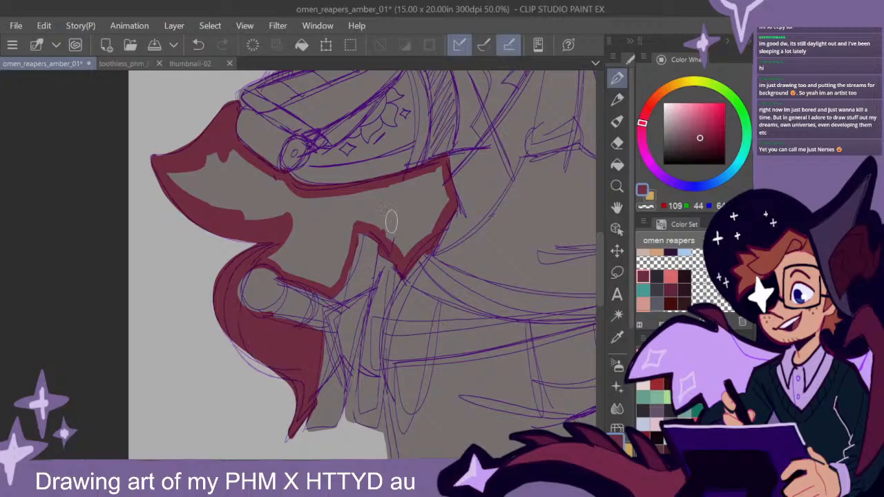
pyautogui.click(617, 166)
pyautogui.click(399, 206)
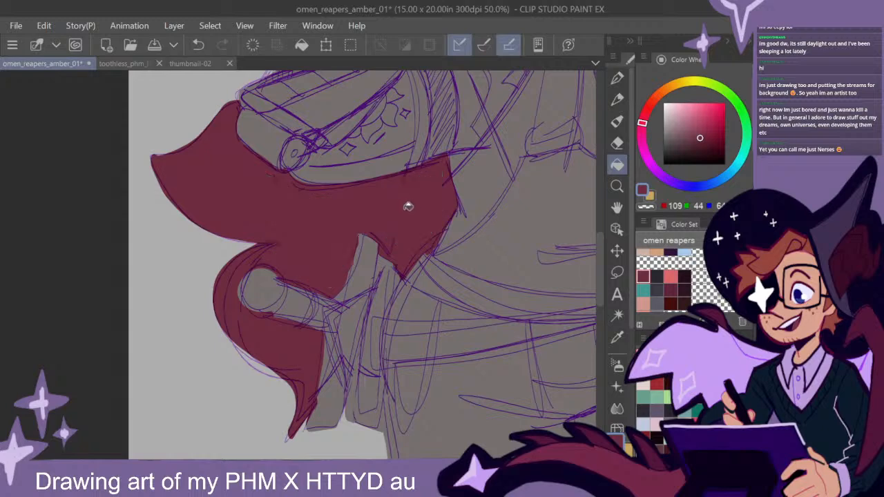
pyautogui.click(617, 77)
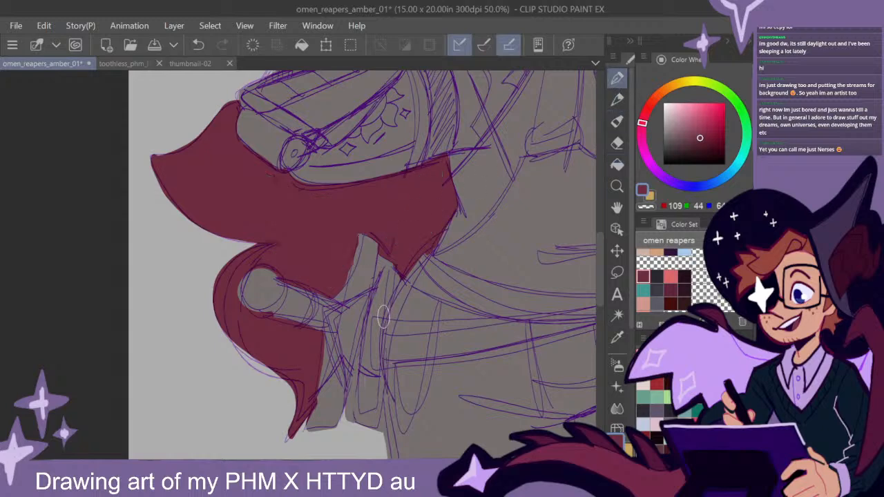
# - Outline the eyebrow partly hidden under the hair fringe with the very dark red from the omen reapers colour set
pyautogui.scroll(-1, 382, 318)
pyautogui.scroll(-1, 382, 319)
pyautogui.moveTo(474, 312); pyautogui.dragTo(366, 286)
pyautogui.moveTo(454, 278)
pyautogui.mouseDown()
pyautogui.moveTo(480, 337)
pyautogui.moveTo(473, 296)
pyautogui.moveTo(485, 290)
pyautogui.moveTo(484, 322)
pyautogui.mouseUp()
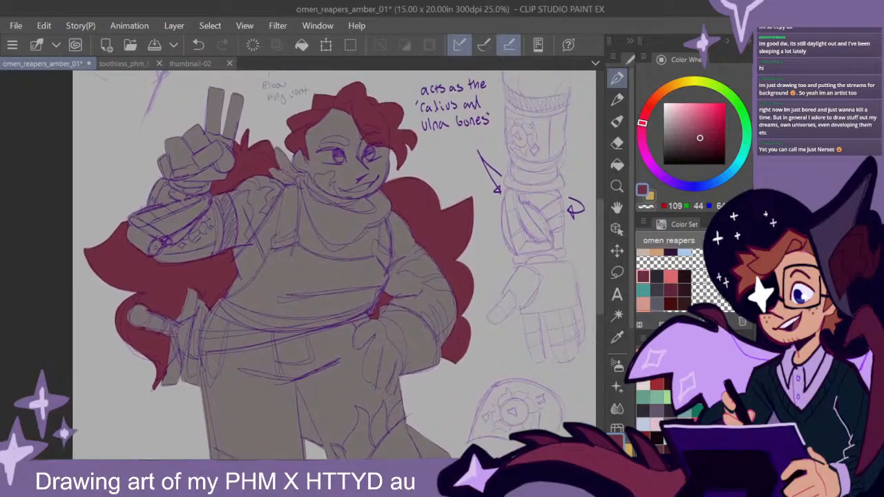
pyautogui.moveTo(701, 137); pyautogui.dragTo(703, 145)
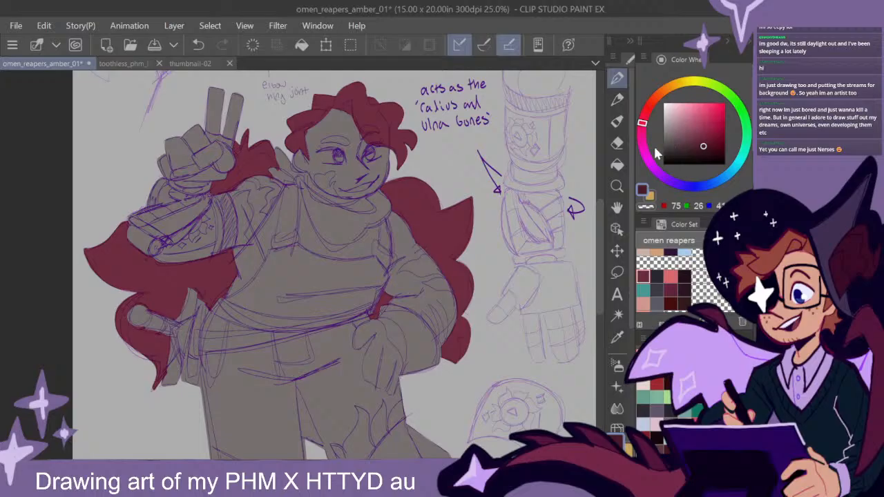
pyautogui.click(672, 301)
pyautogui.click(671, 303)
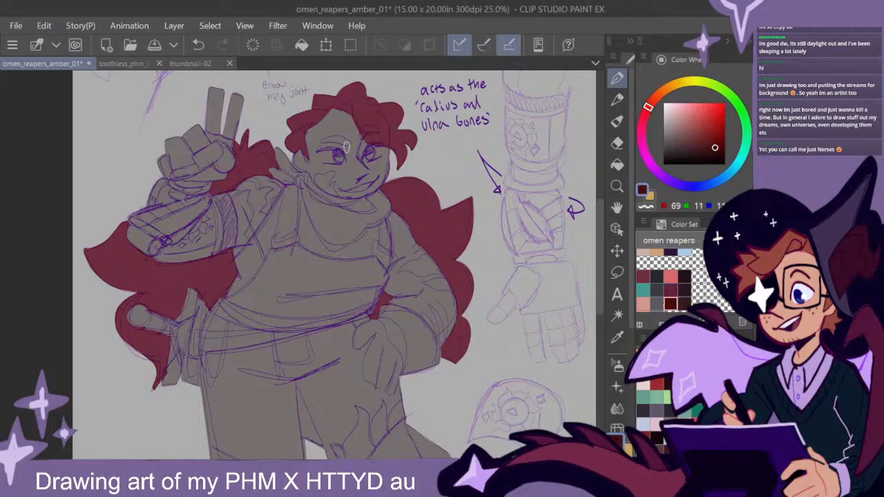
pyautogui.scroll(2, 372, 186)
pyautogui.scroll(1, 371, 196)
pyautogui.moveTo(356, 165); pyautogui.dragTo(395, 326)
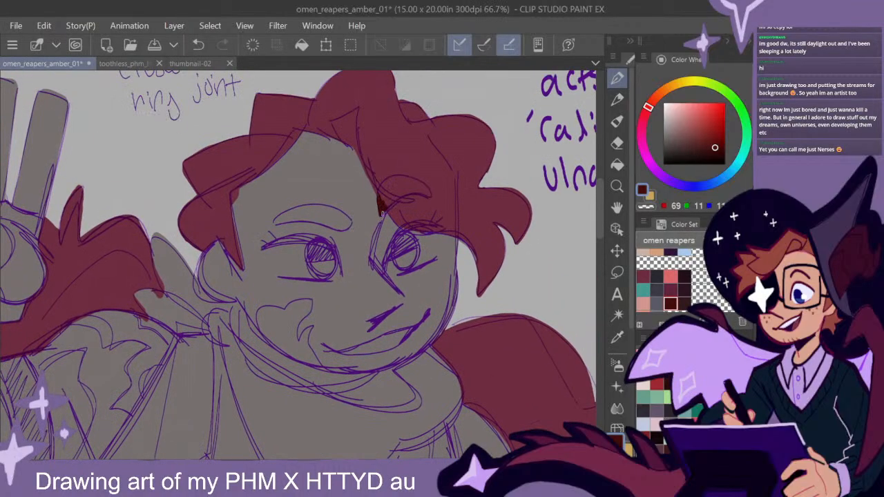
pyautogui.moveTo(388, 181)
pyautogui.mouseDown()
pyautogui.moveTo(386, 205)
pyautogui.moveTo(407, 216)
pyautogui.moveTo(382, 212)
pyautogui.moveTo(408, 191)
pyautogui.mouseUp()
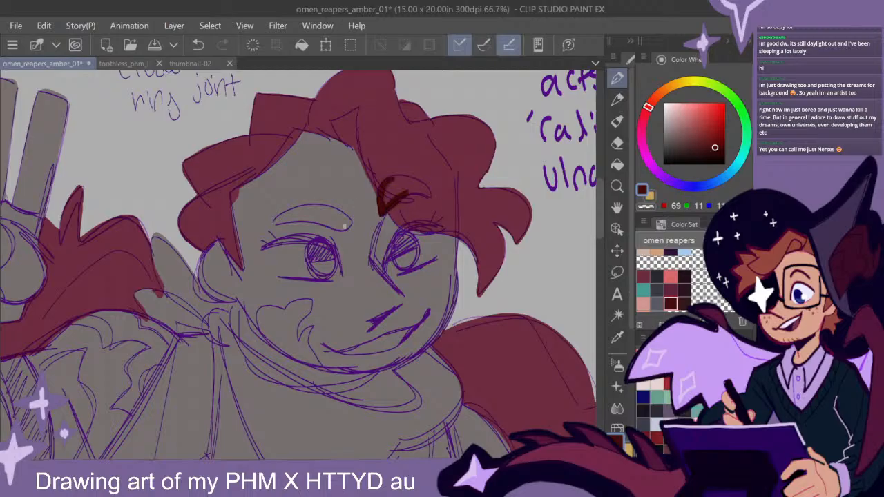
# - Paint the fully exposed eyebrow solid very dark red and fill in the eyebrow overlapping the fringe
pyautogui.moveTo(319, 206)
pyautogui.mouseDown()
pyautogui.moveTo(275, 221)
pyautogui.moveTo(343, 228)
pyautogui.moveTo(272, 223)
pyautogui.mouseUp()
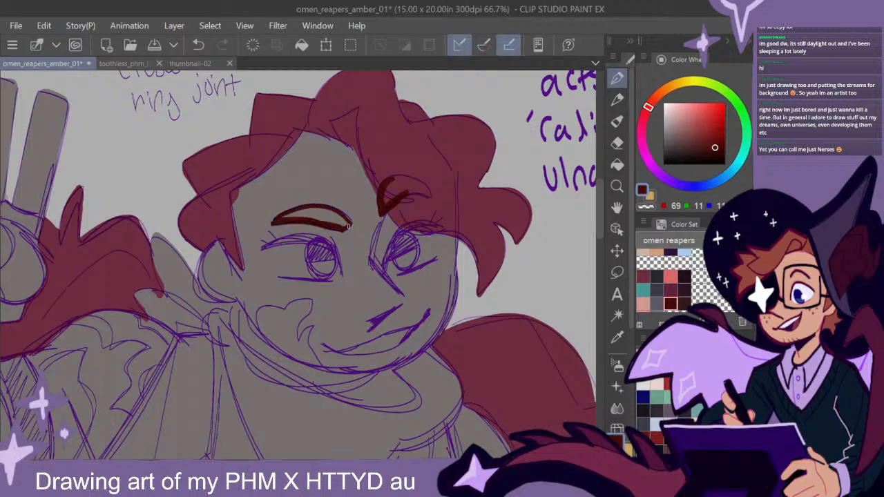
pyautogui.moveTo(346, 224)
pyautogui.mouseDown()
pyautogui.moveTo(327, 213)
pyautogui.moveTo(284, 219)
pyautogui.moveTo(331, 218)
pyautogui.mouseUp()
pyautogui.moveTo(527, 315); pyautogui.dragTo(453, 248)
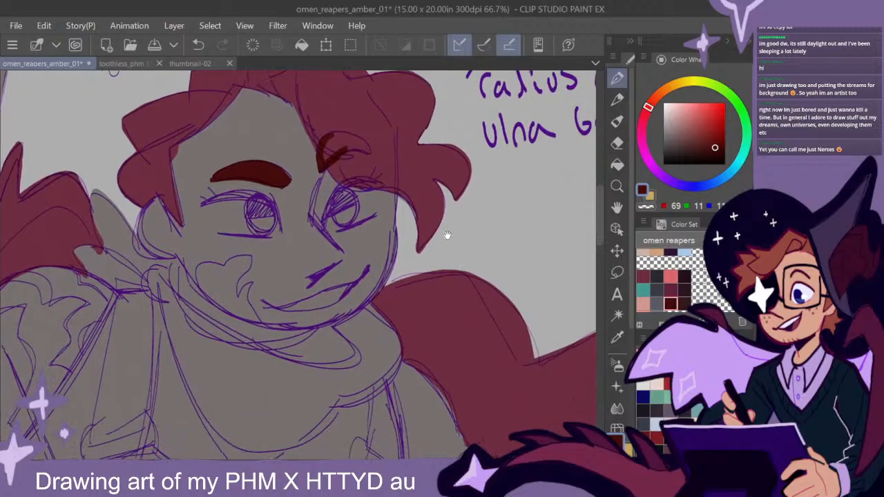
pyautogui.moveTo(326, 160)
pyautogui.mouseDown()
pyautogui.moveTo(324, 144)
pyautogui.moveTo(339, 151)
pyautogui.mouseUp()
pyautogui.moveTo(400, 241)
pyautogui.mouseDown()
pyautogui.moveTo(451, 283)
pyautogui.moveTo(471, 269)
pyautogui.mouseUp()
pyautogui.moveTo(507, 303)
pyautogui.mouseDown()
pyautogui.moveTo(480, 287)
pyautogui.moveTo(467, 308)
pyautogui.mouseUp()
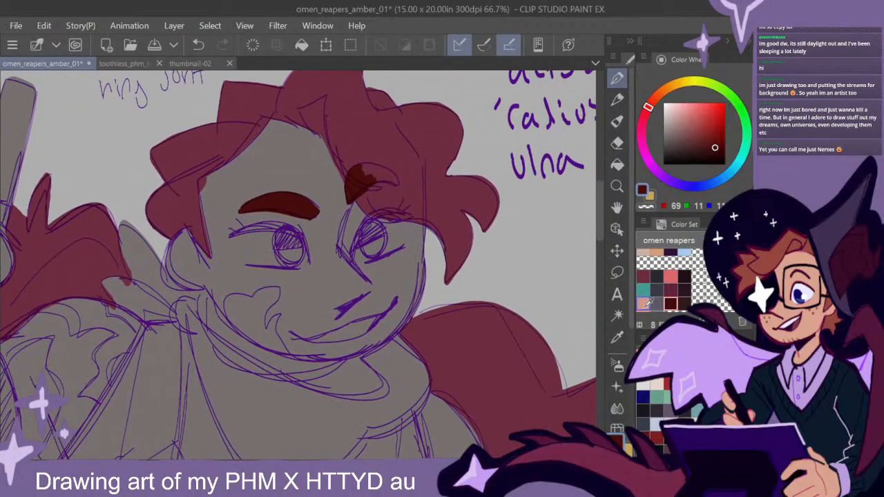
# - Fill the irises of both eyes with the teal from the omen reapers colour set
pyautogui.scroll(-2, 663, 280)
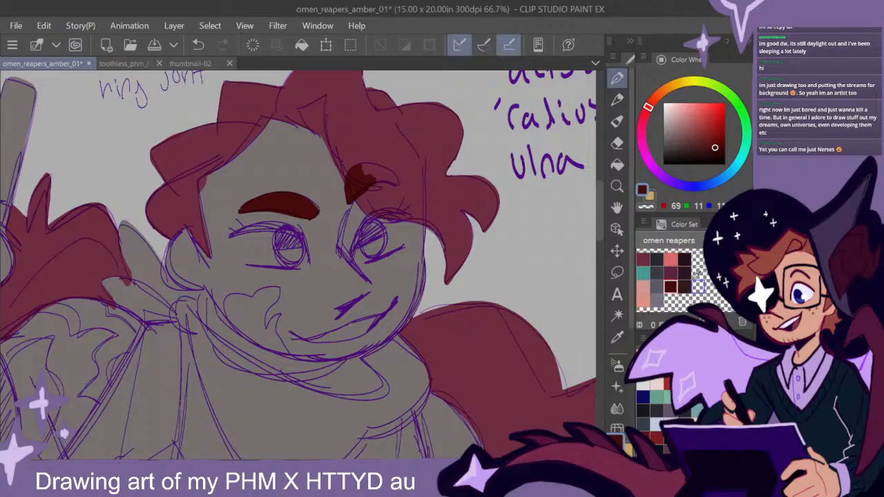
pyautogui.click(643, 273)
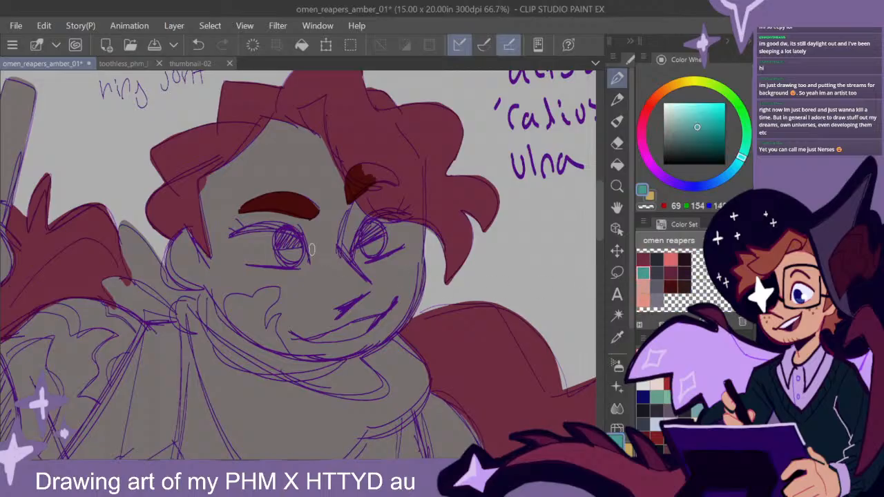
pyautogui.moveTo(295, 236)
pyautogui.mouseDown()
pyautogui.moveTo(278, 236)
pyautogui.moveTo(283, 262)
pyautogui.moveTo(300, 242)
pyautogui.moveTo(289, 246)
pyautogui.mouseUp()
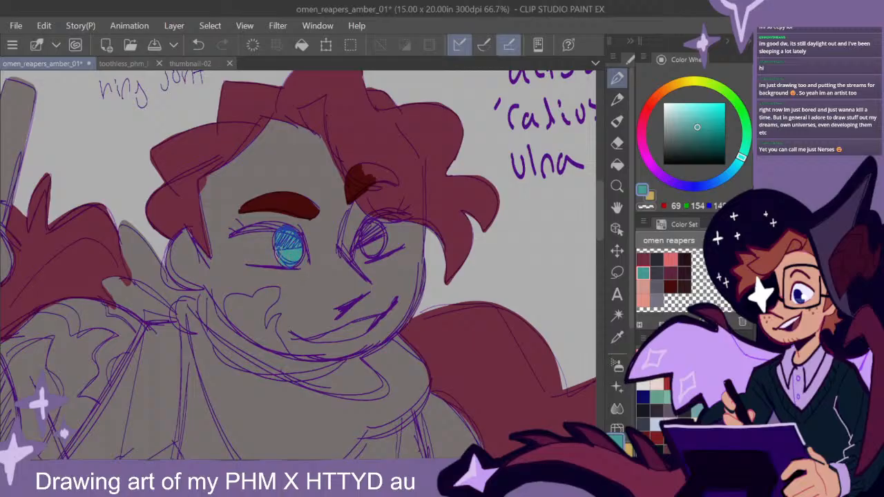
pyautogui.moveTo(382, 240)
pyautogui.mouseDown()
pyautogui.moveTo(372, 219)
pyautogui.moveTo(364, 250)
pyautogui.moveTo(378, 254)
pyautogui.mouseUp()
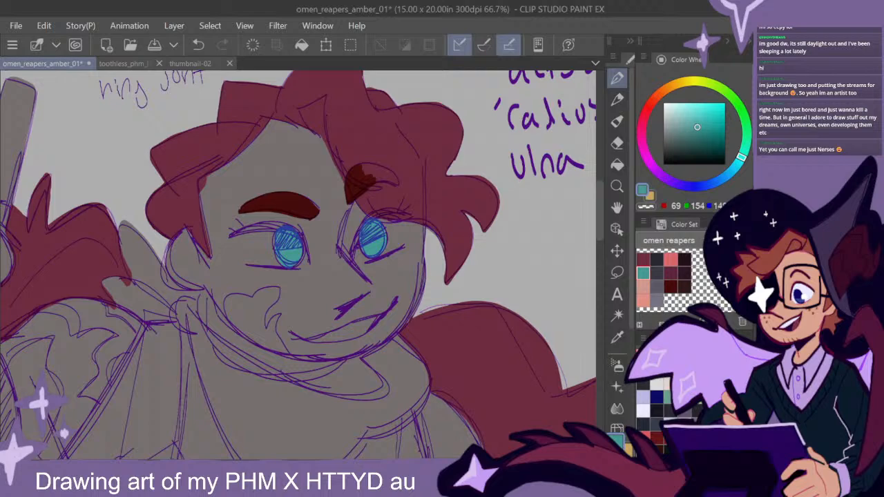
# - Paint the whites of both eyes around the teal irises in pale lavender from the colour set
pyautogui.scroll(2, 691, 280)
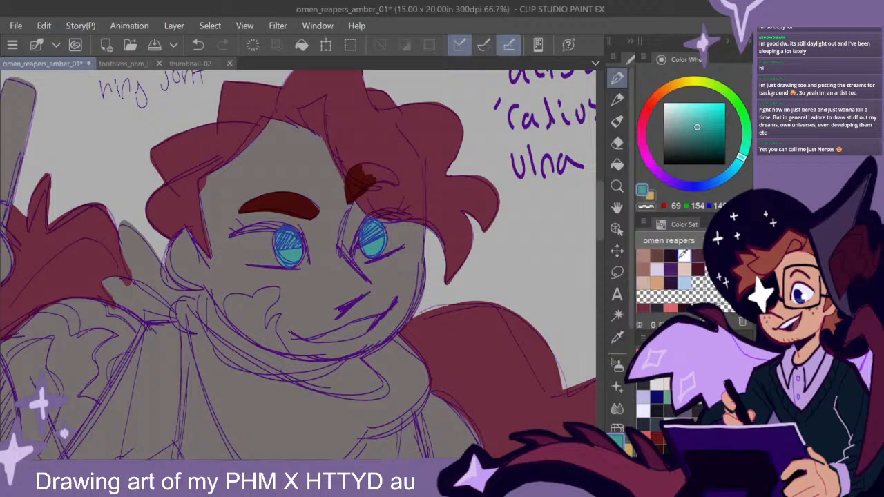
pyautogui.click(658, 268)
pyautogui.scroll(-2, 673, 279)
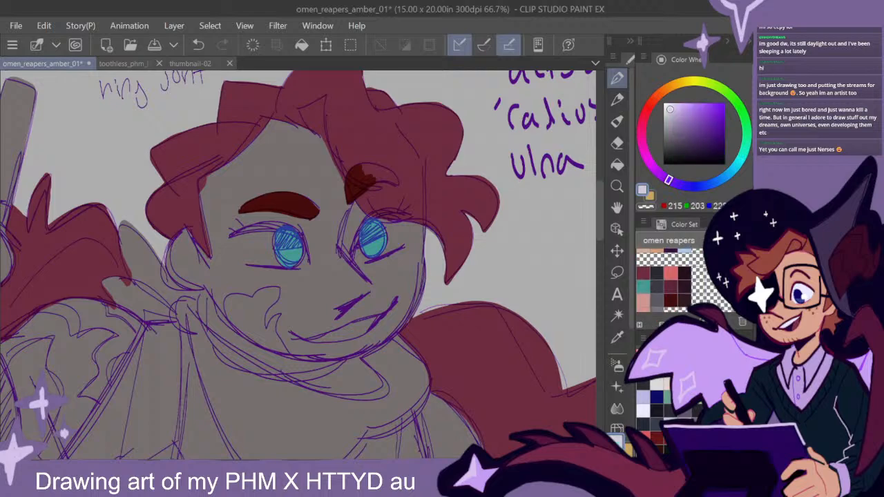
pyautogui.moveTo(289, 226)
pyautogui.mouseDown()
pyautogui.moveTo(261, 225)
pyautogui.moveTo(234, 238)
pyautogui.moveTo(279, 261)
pyautogui.moveTo(242, 257)
pyautogui.moveTo(275, 239)
pyautogui.moveTo(242, 246)
pyautogui.moveTo(252, 245)
pyautogui.mouseUp()
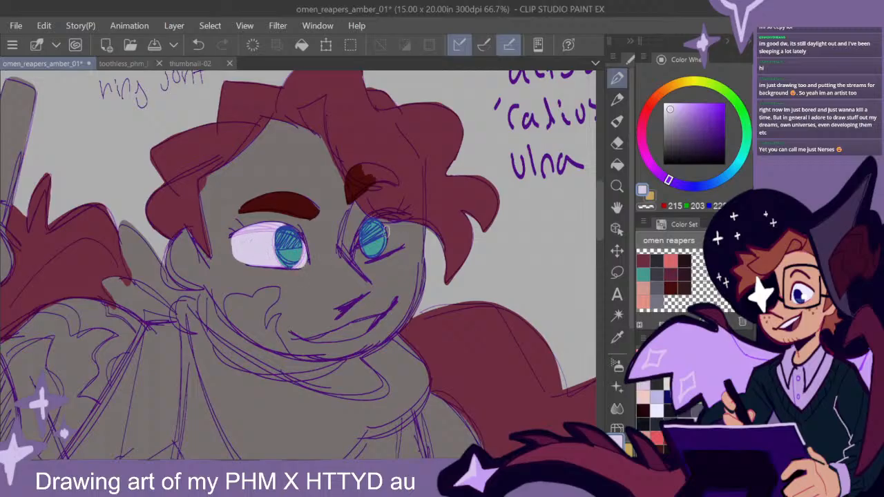
pyautogui.moveTo(396, 223)
pyautogui.mouseDown()
pyautogui.moveTo(361, 250)
pyautogui.moveTo(378, 255)
pyautogui.moveTo(405, 239)
pyautogui.moveTo(404, 224)
pyautogui.moveTo(397, 244)
pyautogui.mouseUp()
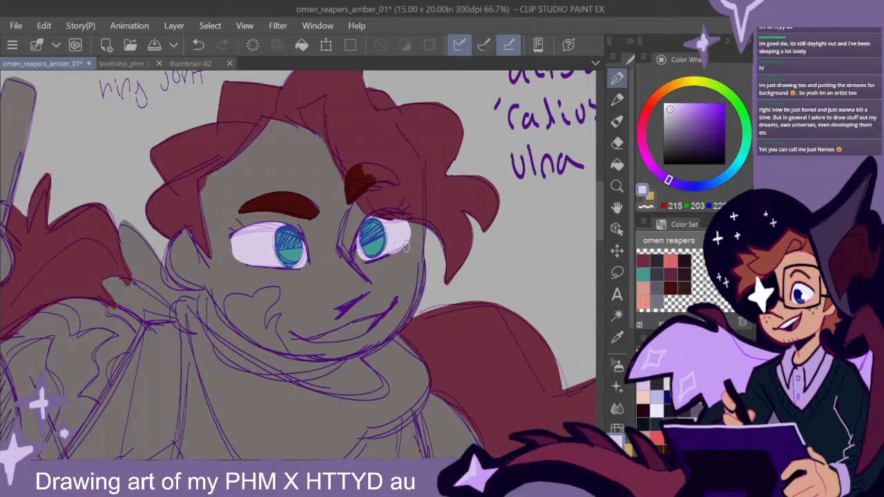
# - Fill the teeth inside the smiling mouth with the same pale lavender
pyautogui.press('space')
pyautogui.moveTo(433, 349); pyautogui.dragTo(445, 245)
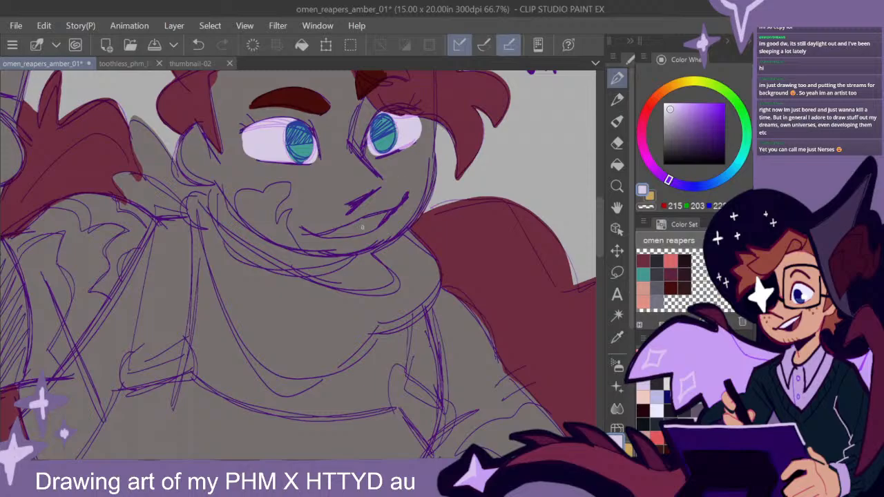
pyautogui.moveTo(323, 235)
pyautogui.mouseDown()
pyautogui.moveTo(393, 209)
pyautogui.moveTo(367, 230)
pyautogui.moveTo(326, 235)
pyautogui.moveTo(375, 220)
pyautogui.mouseUp()
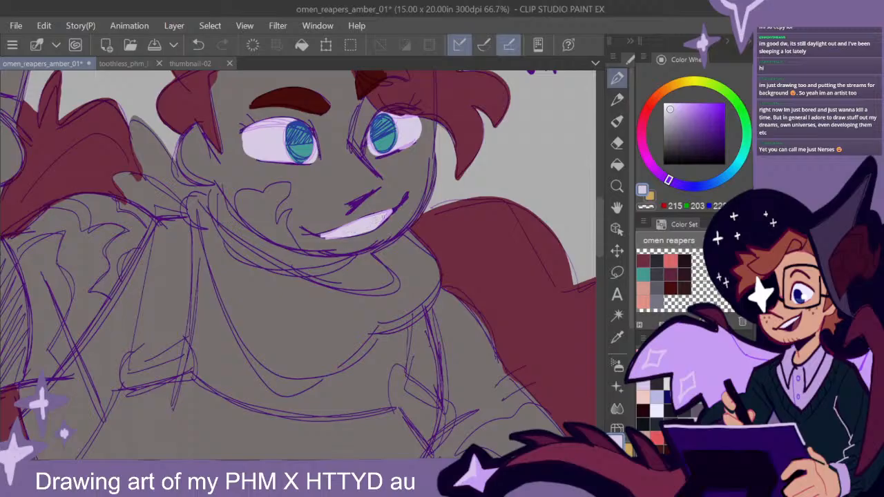
pyautogui.click(617, 143)
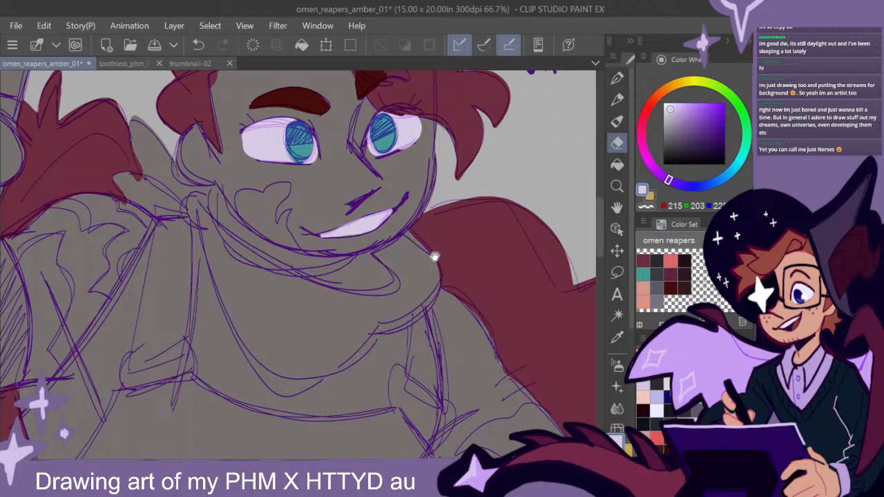
pyautogui.scroll(2, 511, 187)
pyautogui.click(617, 77)
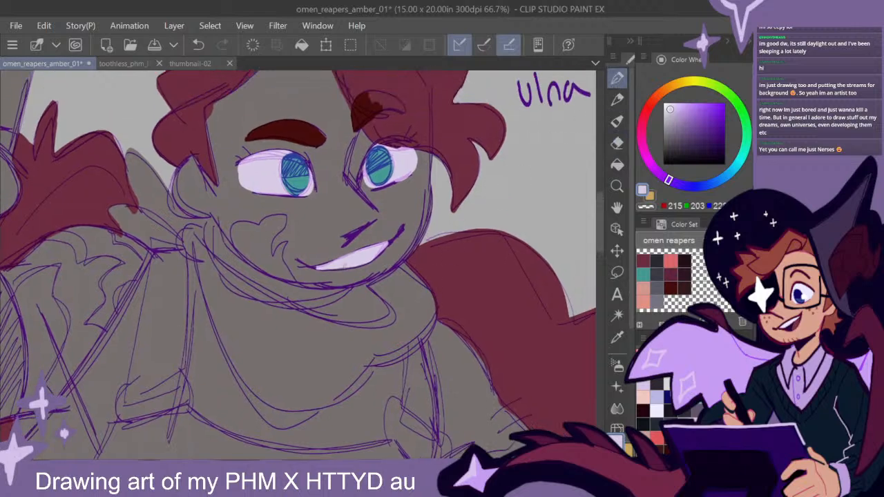
pyautogui.scroll(6, 442, 281)
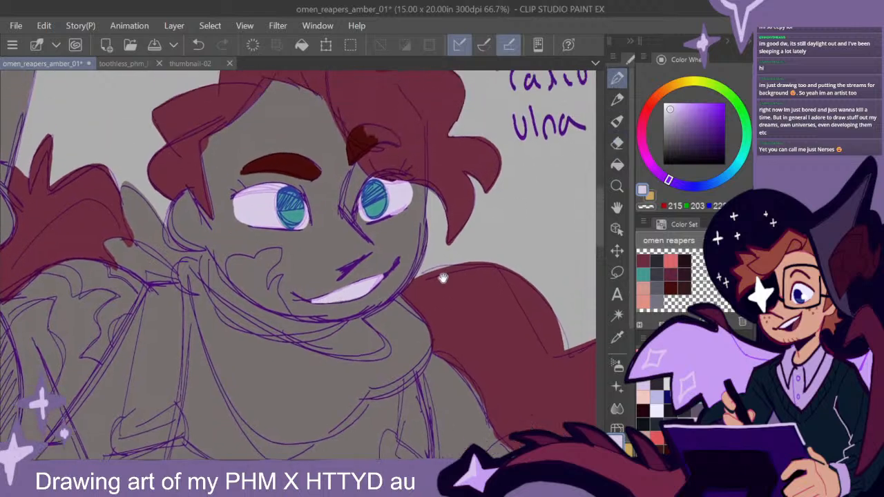
pyautogui.hotkey('ctrl', 'z')
pyautogui.hotkey('ctrl', 'y')
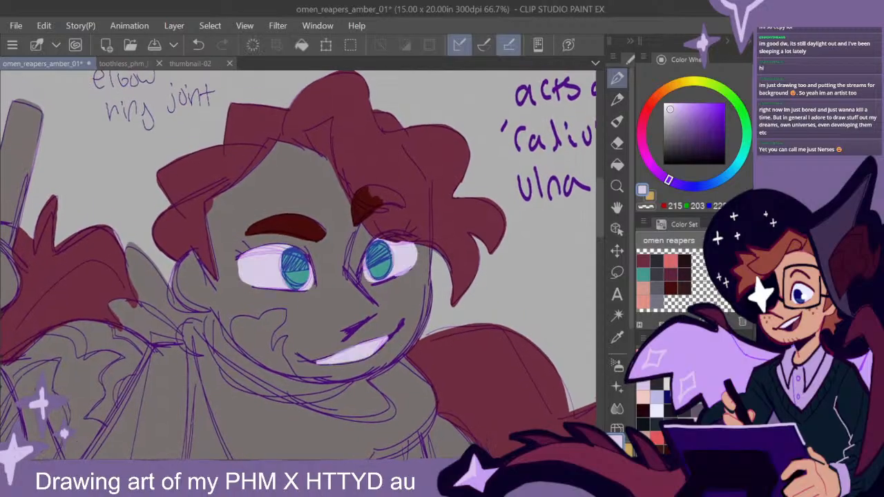
# - Outline the flame-shaped marking on the cheek down to the jawline in salmon pink and fill it solid
pyautogui.click(646, 292)
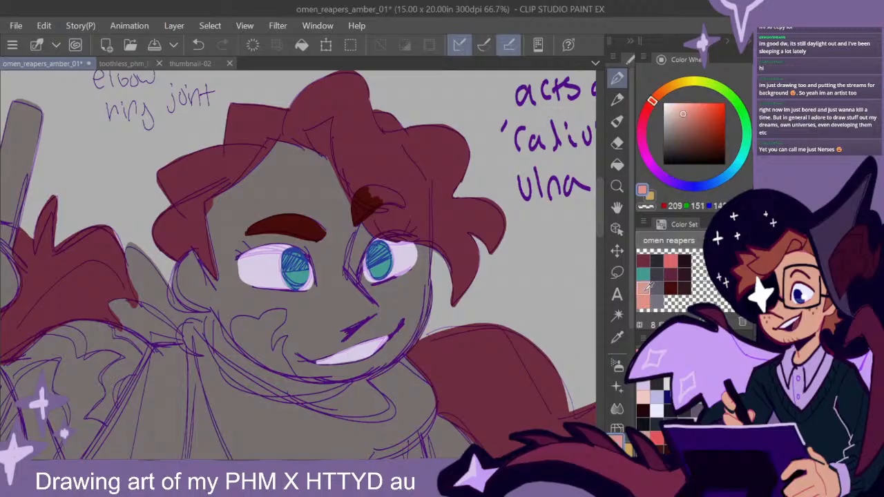
pyautogui.click(650, 297)
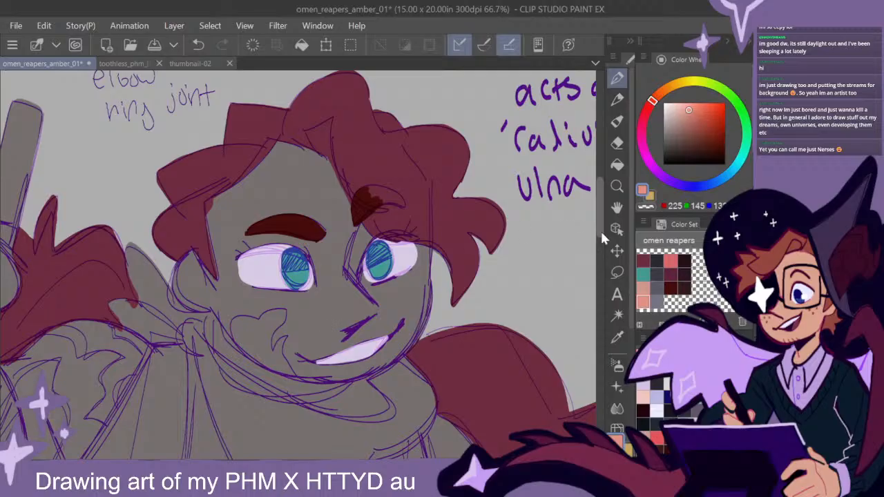
pyautogui.moveTo(599, 232); pyautogui.dragTo(600, 237)
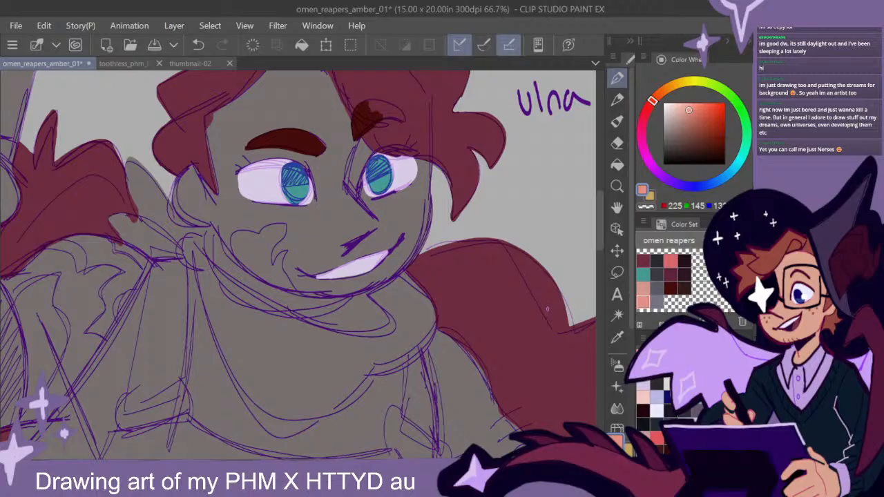
pyautogui.moveTo(598, 234); pyautogui.dragTo(598, 235)
pyautogui.moveTo(284, 227)
pyautogui.mouseDown()
pyautogui.moveTo(283, 235)
pyautogui.moveTo(260, 237)
pyautogui.moveTo(271, 252)
pyautogui.mouseUp()
pyautogui.click(271, 260)
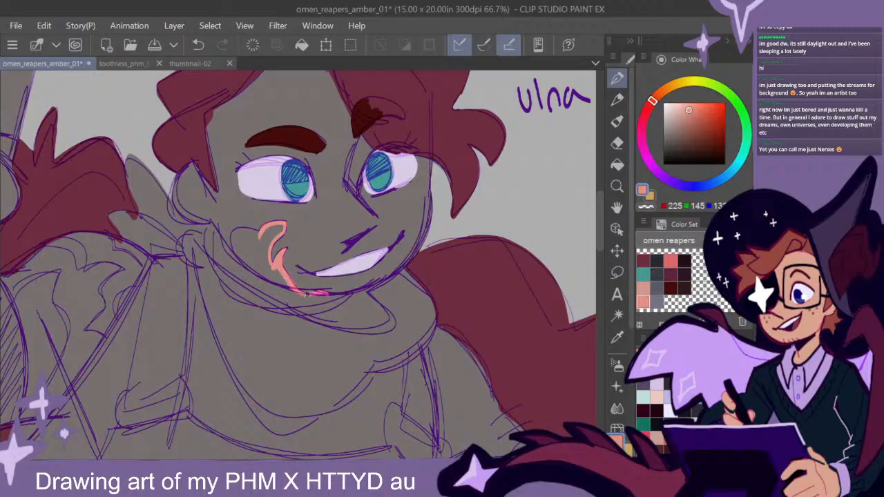
pyautogui.moveTo(260, 232)
pyautogui.mouseDown()
pyautogui.moveTo(240, 229)
pyautogui.moveTo(293, 290)
pyautogui.mouseUp()
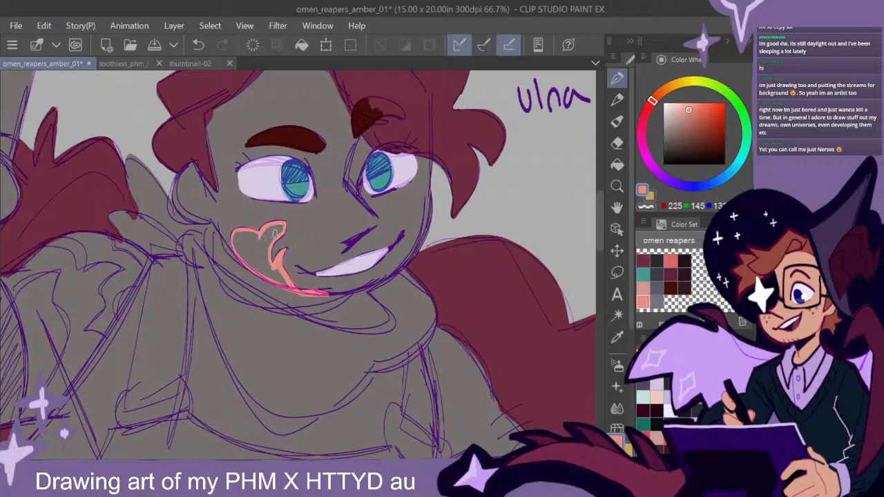
pyautogui.moveTo(282, 226)
pyautogui.mouseDown()
pyautogui.moveTo(265, 244)
pyautogui.moveTo(282, 229)
pyautogui.moveTo(267, 252)
pyautogui.moveTo(273, 269)
pyautogui.moveTo(263, 254)
pyautogui.moveTo(274, 273)
pyautogui.moveTo(239, 234)
pyautogui.moveTo(254, 261)
pyautogui.moveTo(254, 239)
pyautogui.moveTo(282, 278)
pyautogui.mouseUp()
pyautogui.moveTo(417, 321)
pyautogui.mouseDown()
pyautogui.moveTo(410, 310)
pyautogui.moveTo(432, 296)
pyautogui.mouseUp()
pyautogui.moveTo(258, 243)
pyautogui.mouseDown()
pyautogui.moveTo(232, 215)
pyautogui.moveTo(230, 227)
pyautogui.moveTo(298, 268)
pyautogui.moveTo(317, 248)
pyautogui.moveTo(297, 271)
pyautogui.moveTo(289, 267)
pyautogui.moveTo(311, 277)
pyautogui.mouseUp()
# - Outline the two flame-shaped markings on the hand-on-hip arm near the elbow in salmon pink and fill both solid
pyautogui.scroll(-2, 453, 319)
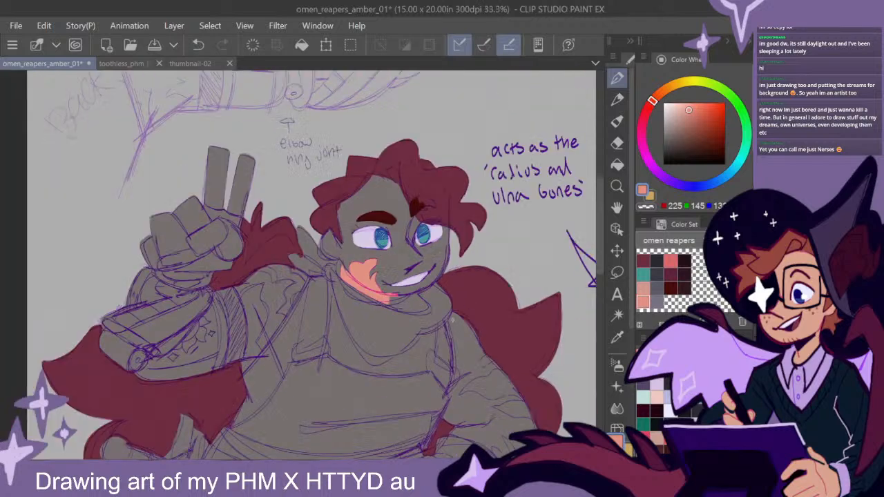
pyautogui.moveTo(439, 339); pyautogui.dragTo(429, 282)
pyautogui.moveTo(456, 312); pyautogui.dragTo(379, 263)
pyautogui.scroll(1, 382, 263)
pyautogui.scroll(1, 381, 262)
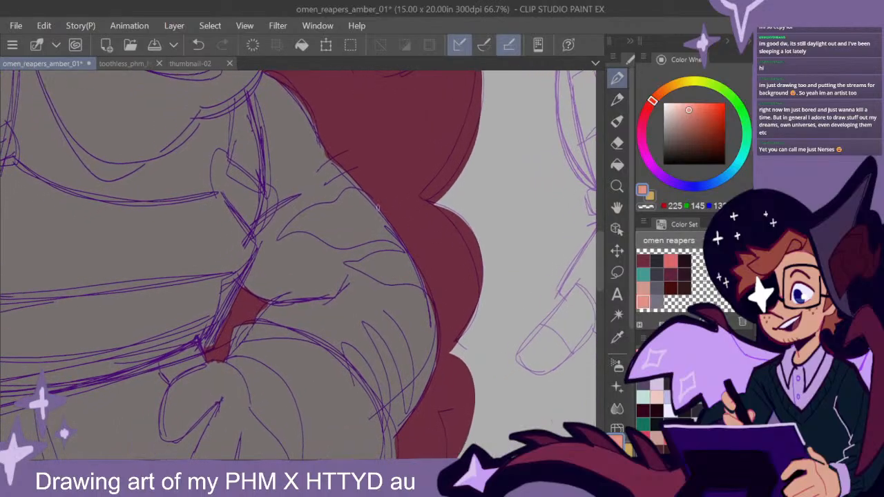
pyautogui.moveTo(365, 196)
pyautogui.mouseDown()
pyautogui.moveTo(339, 204)
pyautogui.moveTo(367, 191)
pyautogui.moveTo(307, 210)
pyautogui.moveTo(280, 238)
pyautogui.moveTo(302, 230)
pyautogui.moveTo(342, 246)
pyautogui.moveTo(394, 238)
pyautogui.moveTo(418, 257)
pyautogui.moveTo(345, 263)
pyautogui.moveTo(428, 290)
pyautogui.mouseUp()
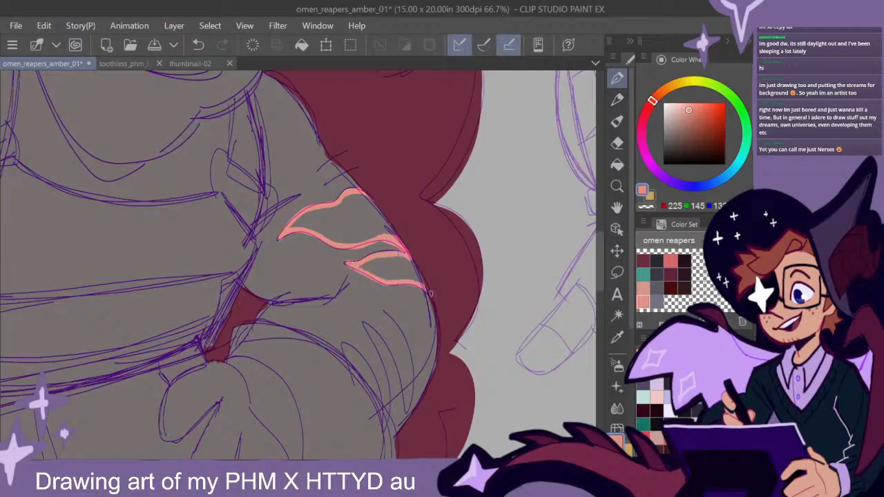
pyautogui.moveTo(392, 233)
pyautogui.mouseDown()
pyautogui.moveTo(367, 200)
pyautogui.moveTo(341, 206)
pyautogui.moveTo(381, 209)
pyautogui.moveTo(341, 213)
pyautogui.moveTo(392, 226)
pyautogui.moveTo(377, 235)
pyautogui.moveTo(295, 223)
pyautogui.moveTo(349, 231)
pyautogui.mouseUp()
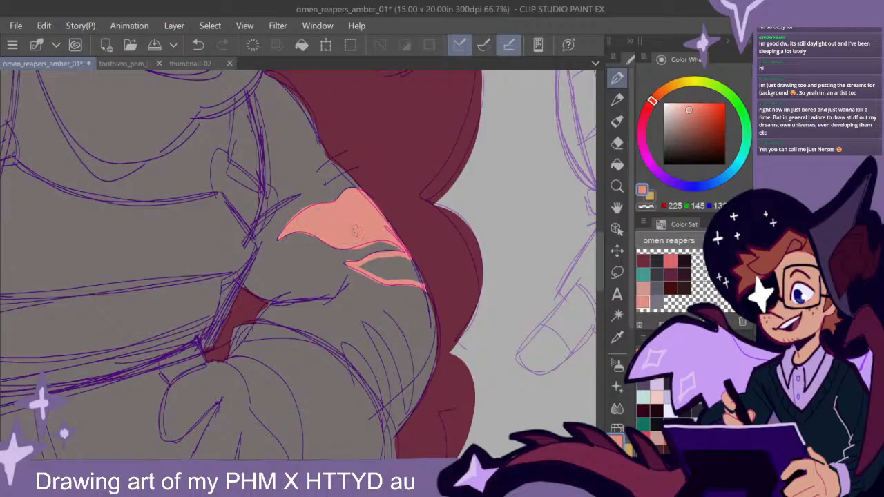
pyautogui.moveTo(418, 266)
pyautogui.mouseDown()
pyautogui.moveTo(361, 266)
pyautogui.moveTo(406, 266)
pyautogui.moveTo(384, 259)
pyautogui.moveTo(432, 270)
pyautogui.moveTo(375, 271)
pyautogui.moveTo(436, 283)
pyautogui.moveTo(404, 259)
pyautogui.mouseUp()
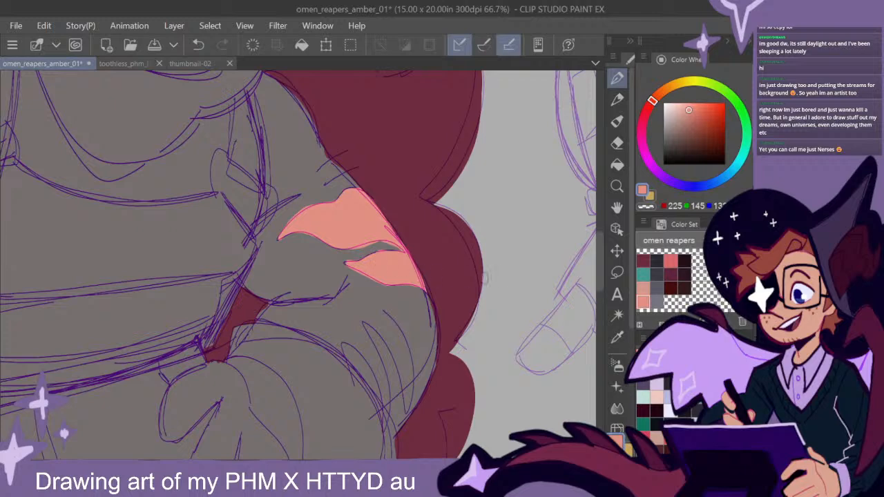
pyautogui.moveTo(405, 187); pyautogui.dragTo(514, 299)
pyautogui.scroll(-1, 499, 288)
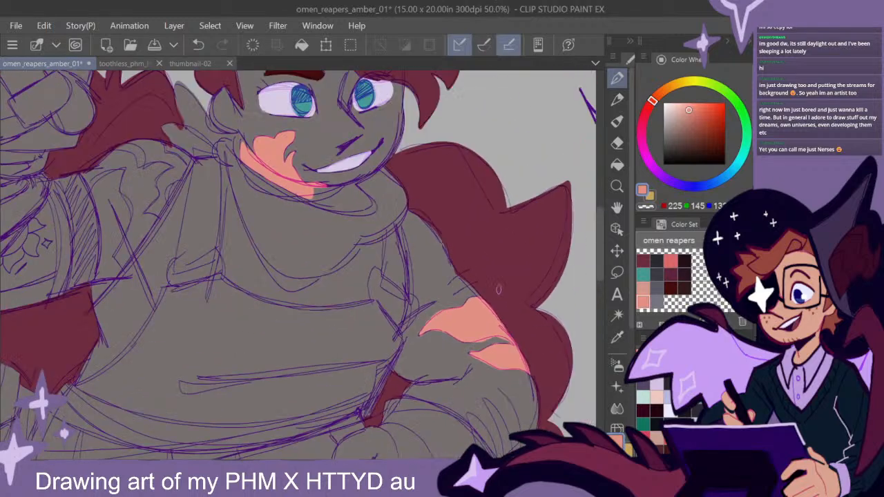
pyautogui.moveTo(462, 248); pyautogui.dragTo(473, 279)
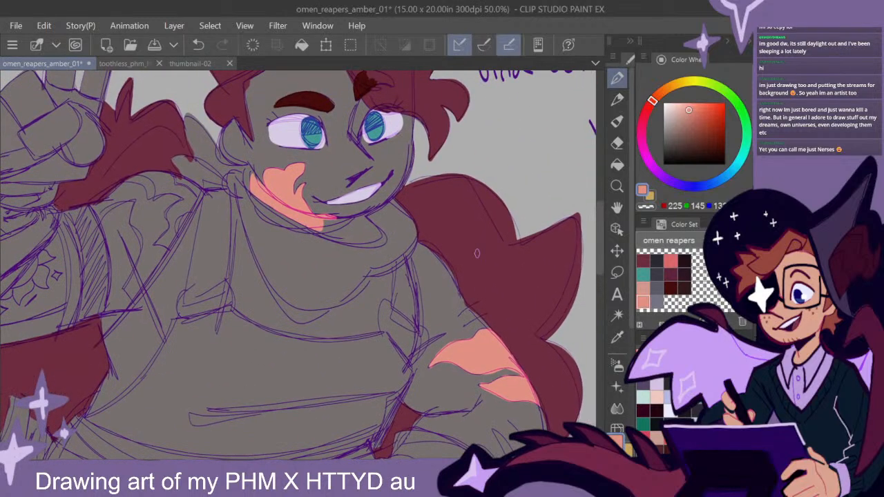
pyautogui.moveTo(468, 318)
pyautogui.mouseDown()
pyautogui.moveTo(479, 308)
pyautogui.moveTo(471, 325)
pyautogui.moveTo(486, 314)
pyautogui.mouseUp()
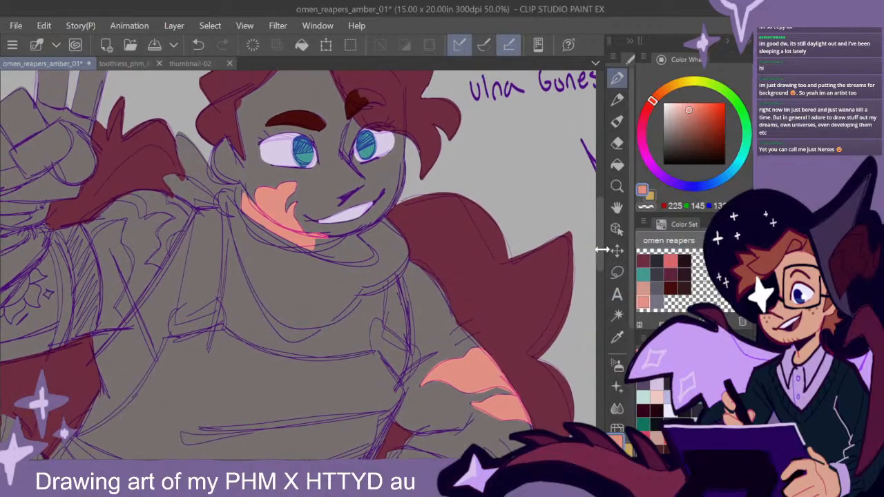
# - Outline the raised arm's upper part between shoulder and sleeve in salmon pink and fill it solid
pyautogui.moveTo(599, 253); pyautogui.dragTo(598, 258)
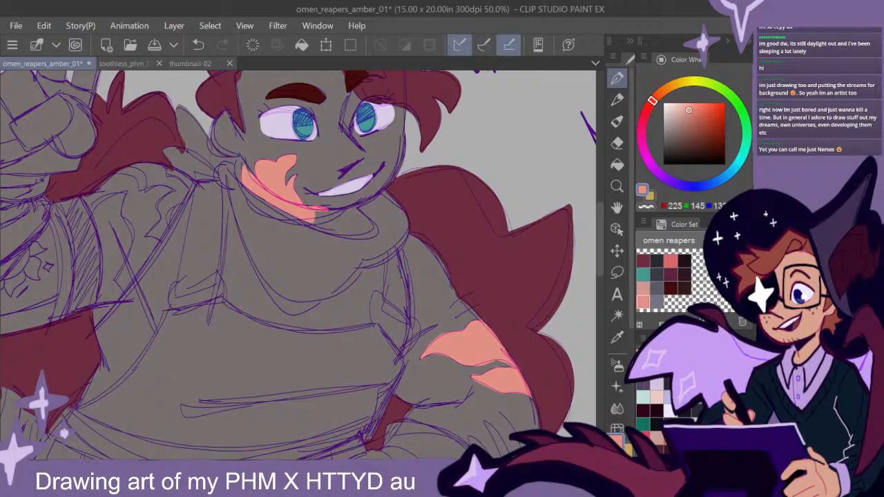
pyautogui.moveTo(373, 465); pyautogui.dragTo(337, 464)
pyautogui.moveTo(235, 224)
pyautogui.mouseDown()
pyautogui.moveTo(236, 302)
pyautogui.moveTo(225, 318)
pyautogui.moveTo(239, 294)
pyautogui.moveTo(226, 326)
pyautogui.moveTo(265, 270)
pyautogui.mouseUp()
pyautogui.moveTo(234, 317); pyautogui.dragTo(295, 234)
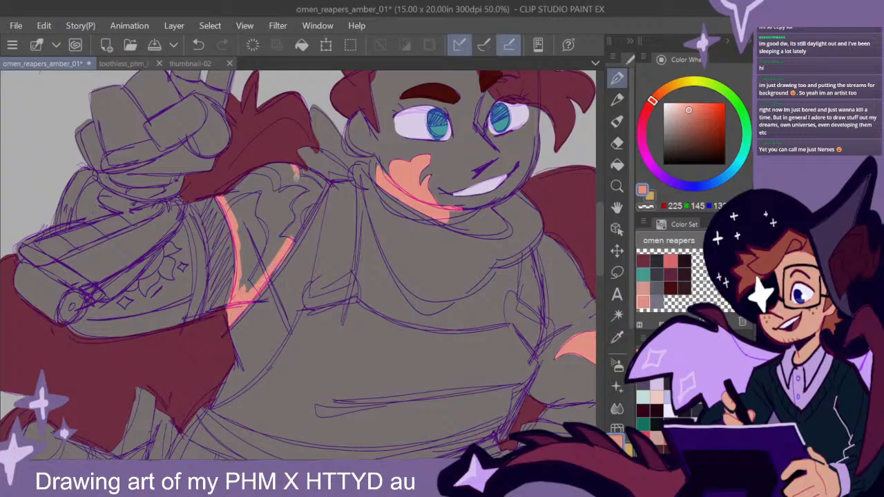
pyautogui.moveTo(299, 174)
pyautogui.mouseDown()
pyautogui.moveTo(318, 186)
pyautogui.moveTo(290, 249)
pyautogui.moveTo(304, 184)
pyautogui.moveTo(277, 166)
pyautogui.moveTo(228, 197)
pyautogui.moveTo(242, 261)
pyautogui.moveTo(269, 238)
pyautogui.moveTo(273, 265)
pyautogui.moveTo(294, 207)
pyautogui.moveTo(273, 181)
pyautogui.moveTo(235, 207)
pyautogui.moveTo(246, 273)
pyautogui.moveTo(253, 238)
pyautogui.mouseUp()
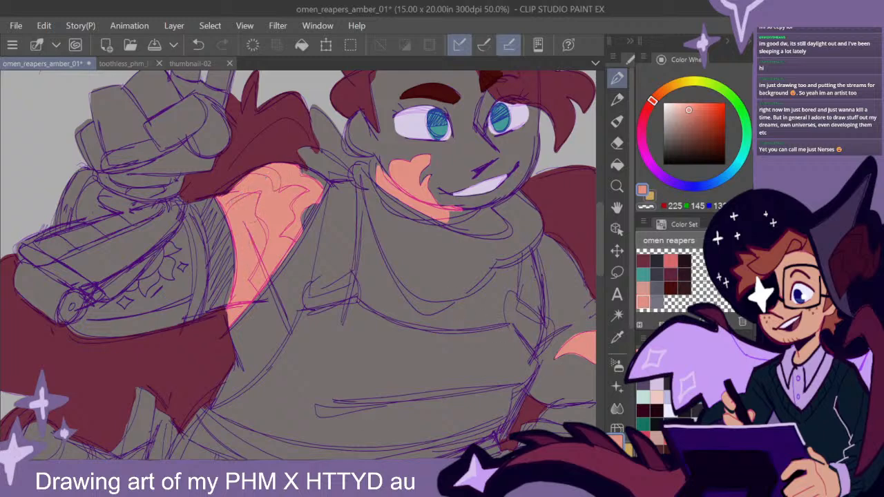
# - Mix a darker coral and paint the large flame-shaped marking on the raised upper arm with it
pyautogui.moveTo(369, 466)
pyautogui.mouseDown()
pyautogui.moveTo(408, 467)
pyautogui.moveTo(379, 466)
pyautogui.mouseUp()
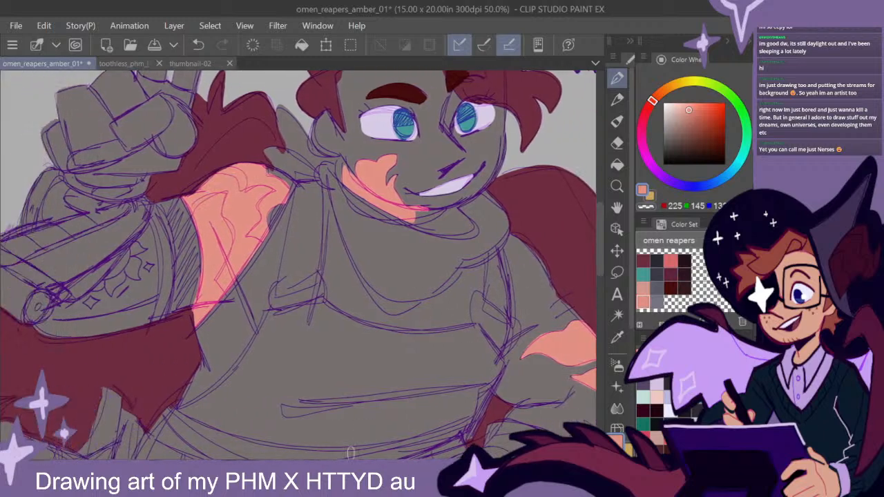
pyautogui.click(693, 113)
pyautogui.click(650, 104)
pyautogui.moveTo(223, 183)
pyautogui.mouseDown()
pyautogui.moveTo(200, 192)
pyautogui.moveTo(207, 224)
pyautogui.moveTo(234, 206)
pyautogui.moveTo(241, 185)
pyautogui.moveTo(215, 168)
pyautogui.mouseUp()
pyautogui.moveTo(233, 200); pyautogui.dragTo(241, 179)
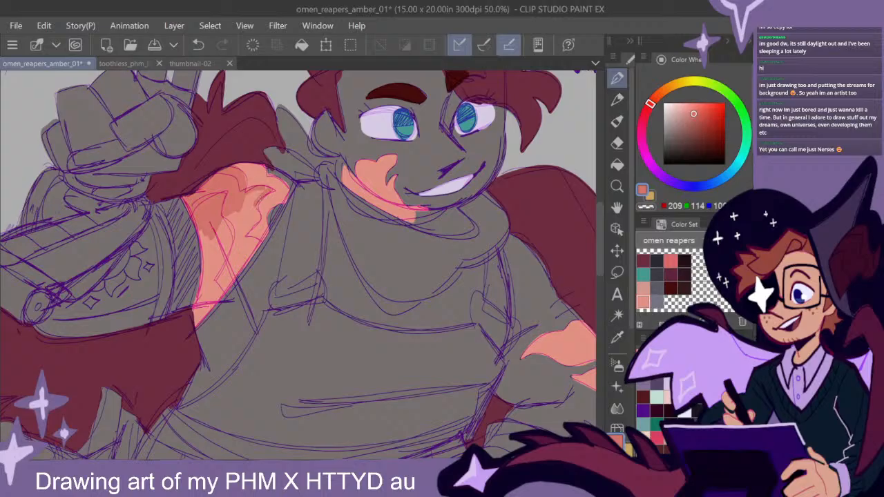
pyautogui.moveTo(251, 205)
pyautogui.mouseDown()
pyautogui.moveTo(259, 193)
pyautogui.moveTo(231, 243)
pyautogui.moveTo(266, 192)
pyautogui.moveTo(248, 210)
pyautogui.mouseUp()
pyautogui.moveTo(260, 250)
pyautogui.mouseDown()
pyautogui.moveTo(238, 268)
pyautogui.moveTo(228, 239)
pyautogui.moveTo(223, 288)
pyautogui.moveTo(206, 312)
pyautogui.moveTo(198, 293)
pyautogui.moveTo(208, 223)
pyautogui.moveTo(203, 283)
pyautogui.moveTo(221, 228)
pyautogui.moveTo(216, 285)
pyautogui.mouseUp()
pyautogui.moveTo(241, 219)
pyautogui.mouseDown()
pyautogui.moveTo(227, 234)
pyautogui.moveTo(226, 265)
pyautogui.mouseUp()
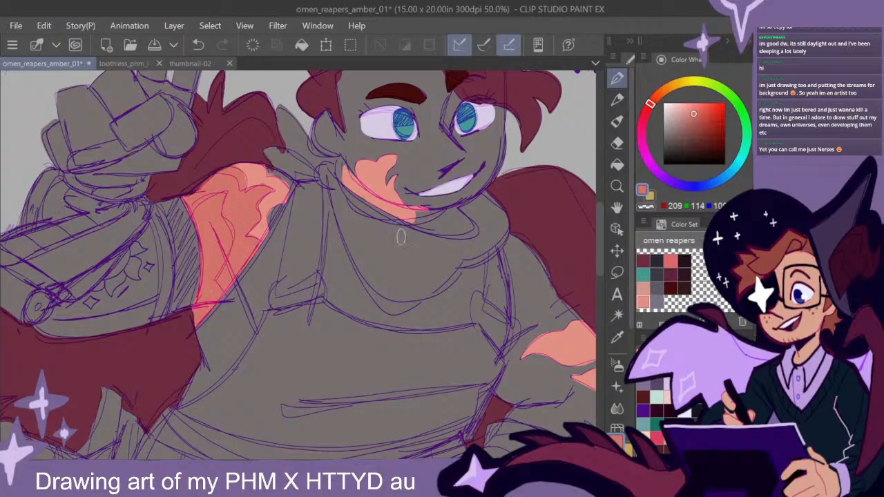
# - Mix a deeper muted red and paint the smaller inner flame shape within the raised arm's marking
pyautogui.click(696, 120)
pyautogui.click(647, 108)
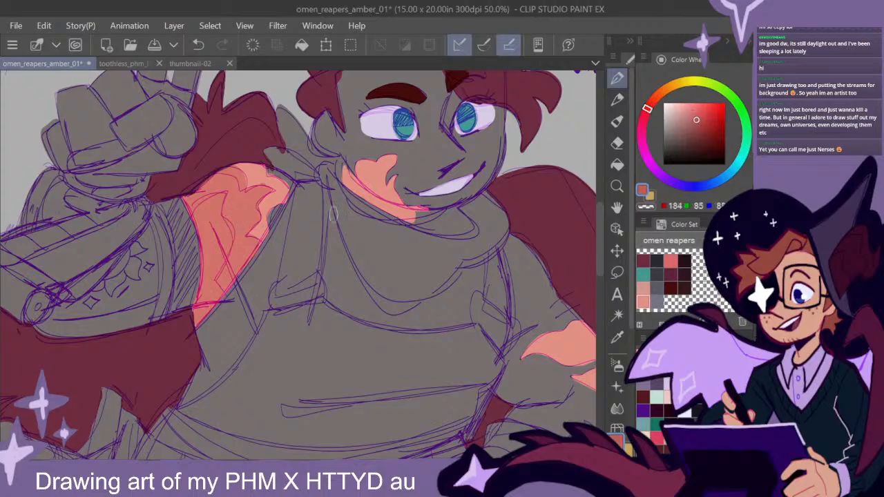
pyautogui.moveTo(205, 230)
pyautogui.mouseDown()
pyautogui.moveTo(221, 198)
pyautogui.moveTo(224, 250)
pyautogui.moveTo(209, 274)
pyautogui.moveTo(216, 290)
pyautogui.moveTo(207, 305)
pyautogui.moveTo(206, 286)
pyautogui.moveTo(196, 312)
pyautogui.moveTo(220, 241)
pyautogui.mouseUp()
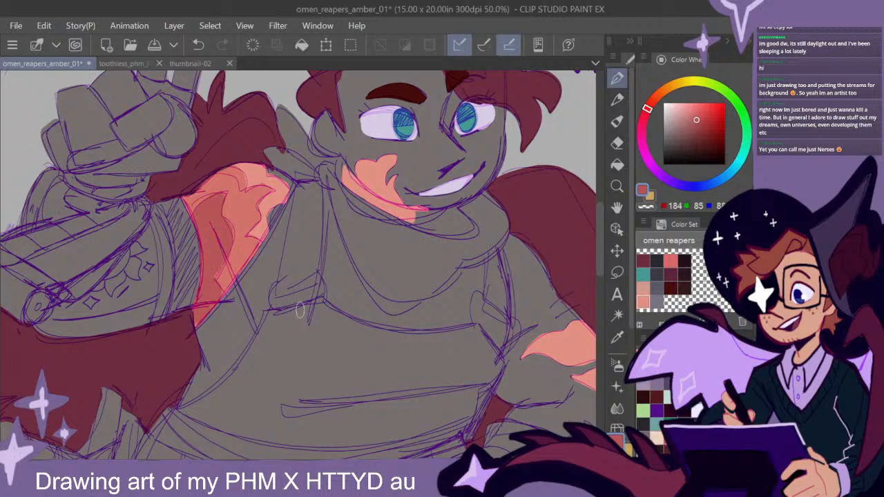
# - Paint the face, ear and neck skin in light peach from the colour set, keeping the eyes, teeth and cheek marking clear
pyautogui.moveTo(482, 325); pyautogui.dragTo(417, 330)
pyautogui.scroll(-1, 446, 333)
pyautogui.moveTo(513, 366); pyautogui.dragTo(476, 351)
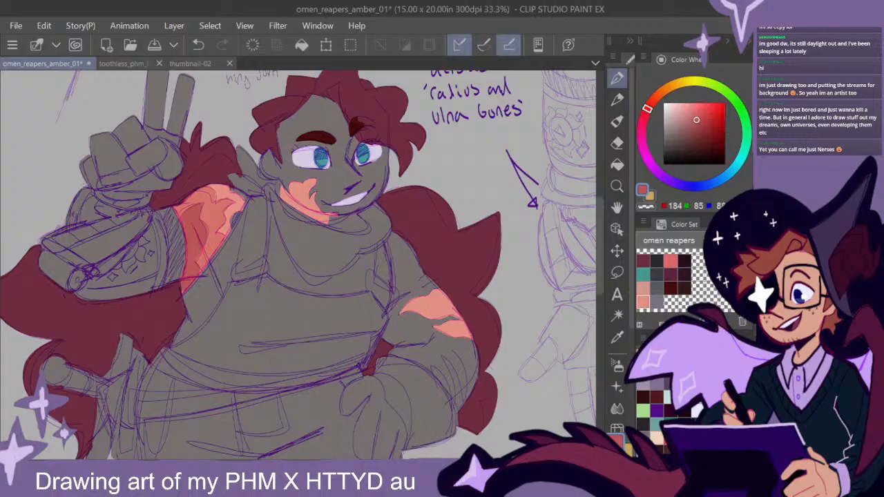
pyautogui.click(643, 289)
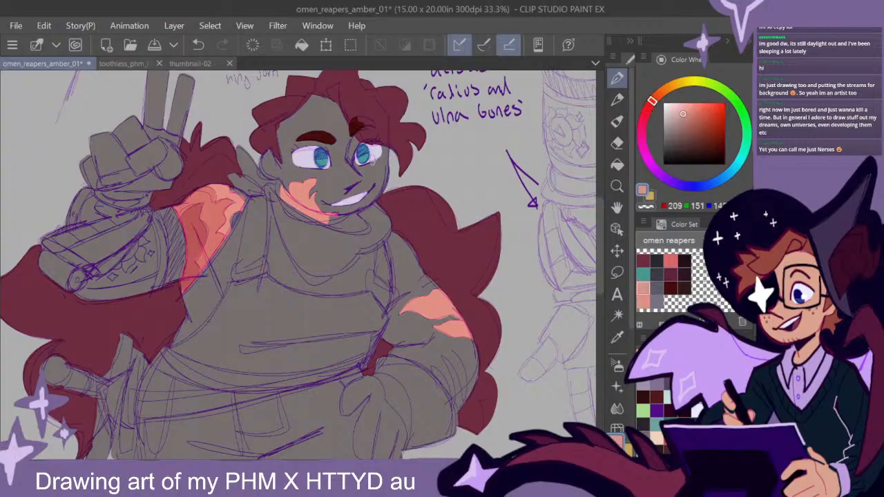
pyautogui.moveTo(361, 177)
pyautogui.mouseDown()
pyautogui.moveTo(367, 165)
pyautogui.moveTo(346, 160)
pyautogui.moveTo(321, 174)
pyautogui.moveTo(299, 168)
pyautogui.moveTo(324, 123)
pyautogui.moveTo(297, 138)
pyautogui.moveTo(331, 90)
pyautogui.moveTo(277, 136)
pyautogui.moveTo(266, 174)
pyautogui.moveTo(277, 171)
pyautogui.moveTo(297, 197)
pyautogui.moveTo(289, 171)
pyautogui.moveTo(306, 174)
pyautogui.mouseUp()
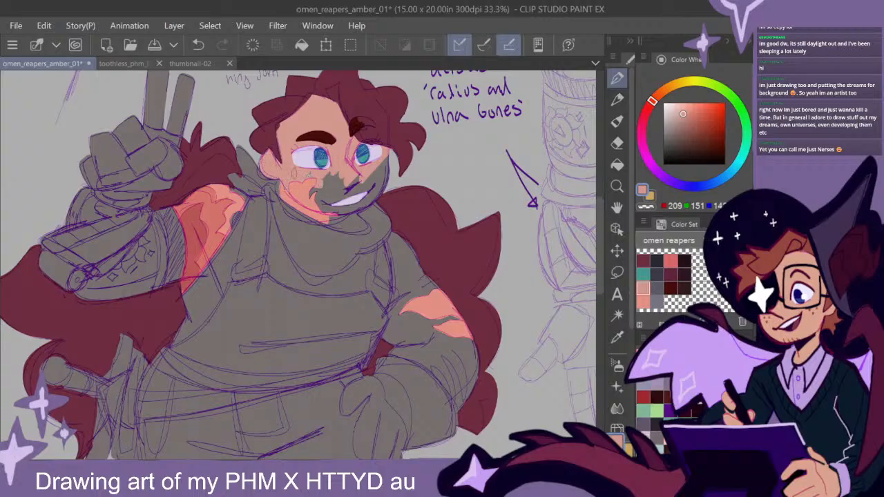
pyautogui.moveTo(385, 137)
pyautogui.mouseDown()
pyautogui.moveTo(388, 178)
pyautogui.moveTo(378, 197)
pyautogui.moveTo(331, 219)
pyautogui.mouseUp()
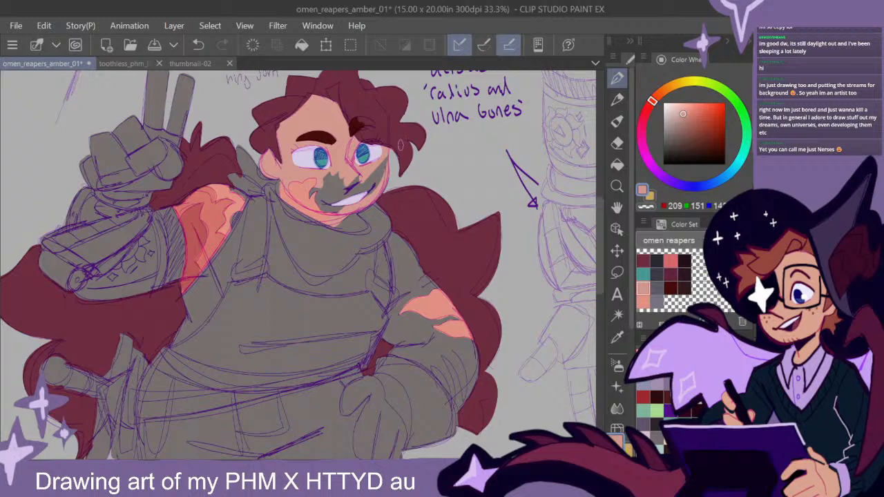
pyautogui.moveTo(362, 196)
pyautogui.mouseDown()
pyautogui.moveTo(384, 166)
pyautogui.moveTo(337, 209)
pyautogui.moveTo(347, 182)
pyautogui.moveTo(325, 178)
pyautogui.moveTo(315, 190)
pyautogui.mouseUp()
# - Fill the bare skin of the hand-on-hip arm from shoulder to glove in light peach around its flame markings, and touch up the edge
pyautogui.moveTo(599, 230); pyautogui.dragTo(597, 242)
pyautogui.moveTo(230, 171)
pyautogui.mouseDown()
pyautogui.moveTo(229, 179)
pyautogui.moveTo(243, 149)
pyautogui.moveTo(232, 143)
pyautogui.mouseUp()
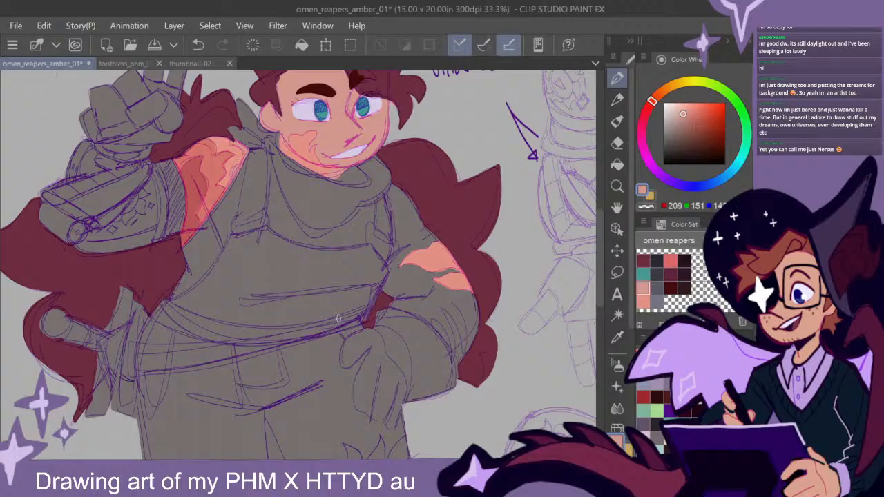
pyautogui.moveTo(508, 320); pyautogui.dragTo(425, 276)
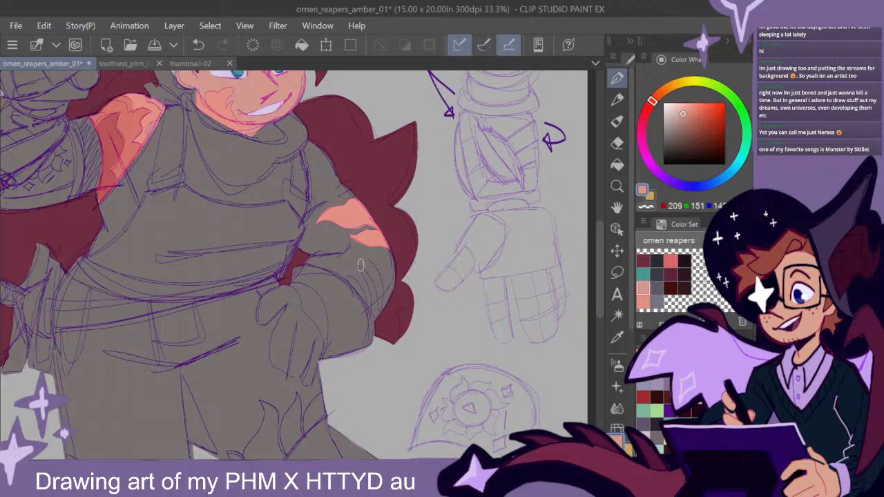
pyautogui.moveTo(355, 206)
pyautogui.mouseDown()
pyautogui.moveTo(314, 142)
pyautogui.moveTo(305, 153)
pyautogui.moveTo(311, 238)
pyautogui.moveTo(299, 253)
pyautogui.moveTo(314, 155)
pyautogui.moveTo(325, 221)
pyautogui.moveTo(340, 202)
pyautogui.moveTo(336, 192)
pyautogui.mouseUp()
pyautogui.moveTo(318, 228)
pyautogui.mouseDown()
pyautogui.moveTo(308, 264)
pyautogui.moveTo(366, 297)
pyautogui.moveTo(312, 250)
pyautogui.moveTo(311, 235)
pyautogui.moveTo(346, 209)
pyautogui.moveTo(385, 221)
pyautogui.moveTo(373, 269)
pyautogui.moveTo(387, 314)
pyautogui.mouseUp()
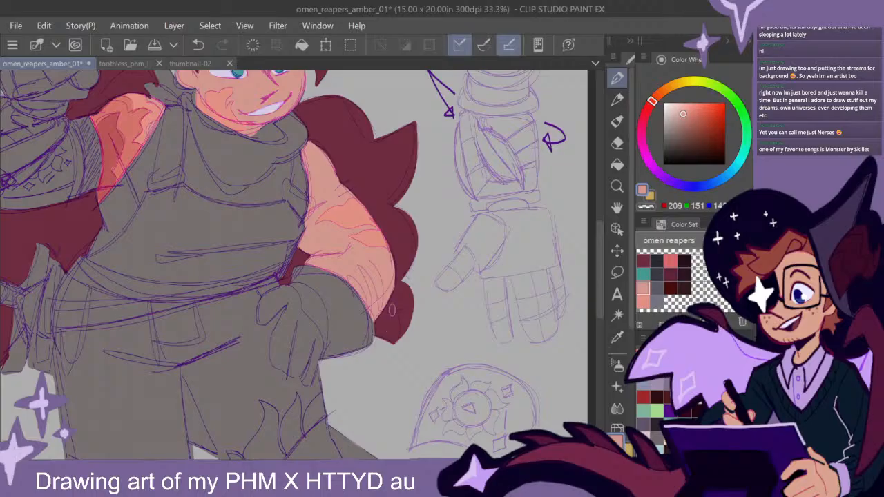
pyautogui.moveTo(598, 283)
pyautogui.mouseDown()
pyautogui.moveTo(599, 302)
pyautogui.moveTo(599, 286)
pyautogui.mouseUp()
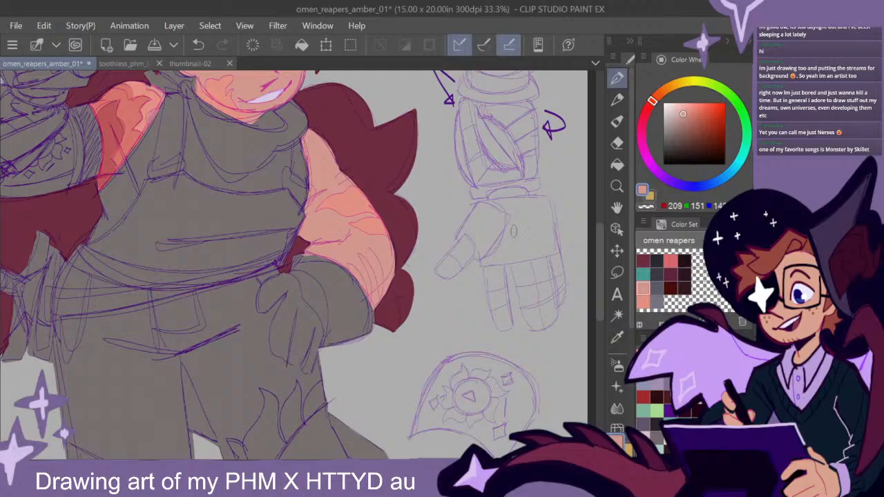
pyautogui.click(617, 143)
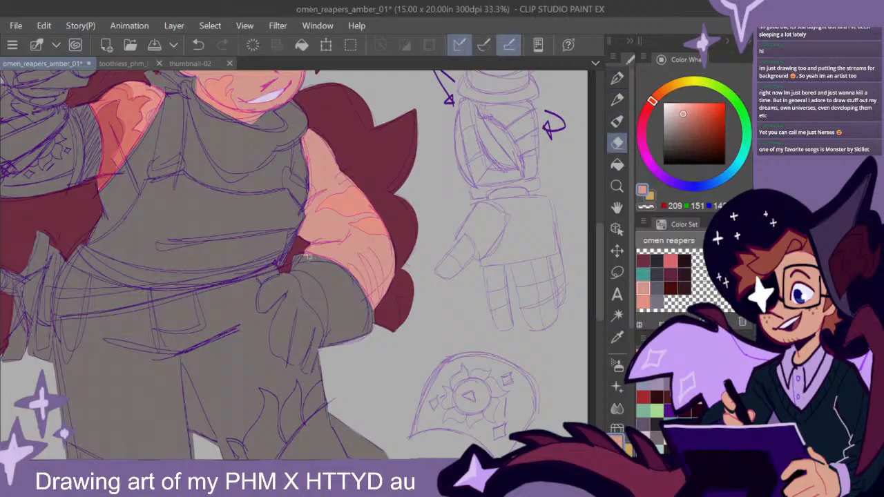
pyautogui.click(617, 78)
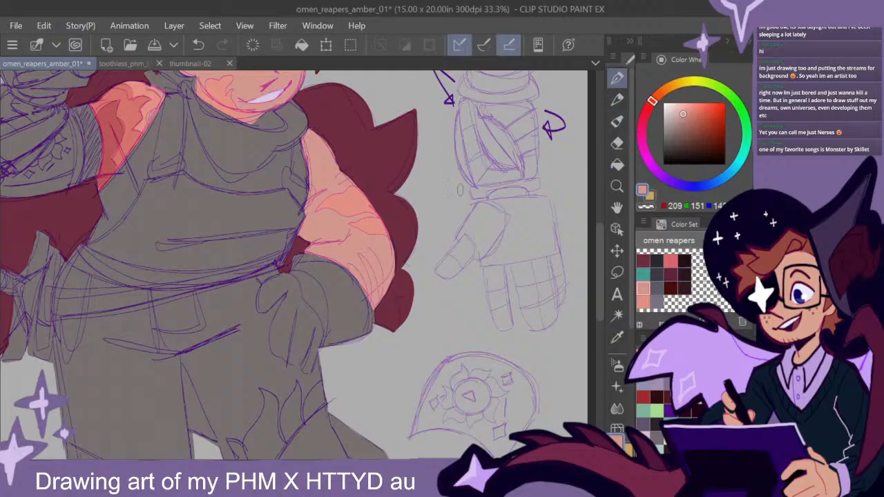
pyautogui.moveTo(376, 312); pyautogui.dragTo(369, 304)
# - Outline the neckerchief and its knot behind the neck in coral red from the colour set and fill it solid
pyautogui.moveTo(358, 228); pyautogui.dragTo(453, 312)
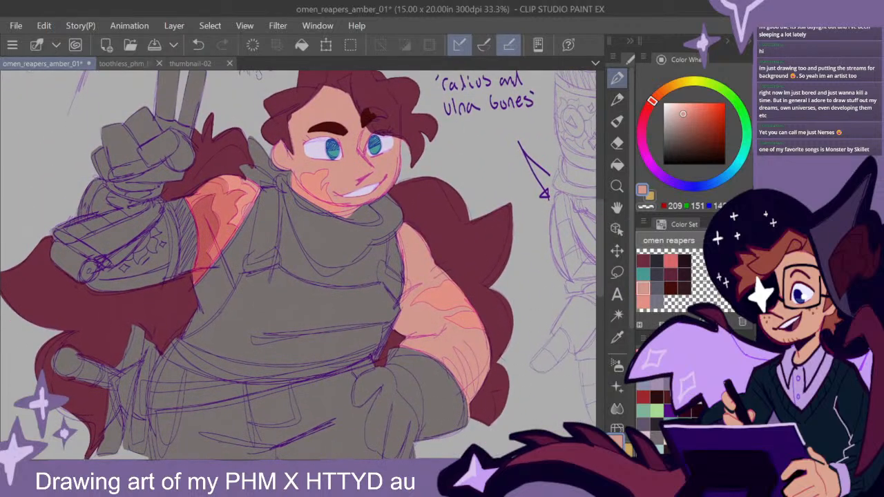
pyautogui.click(670, 261)
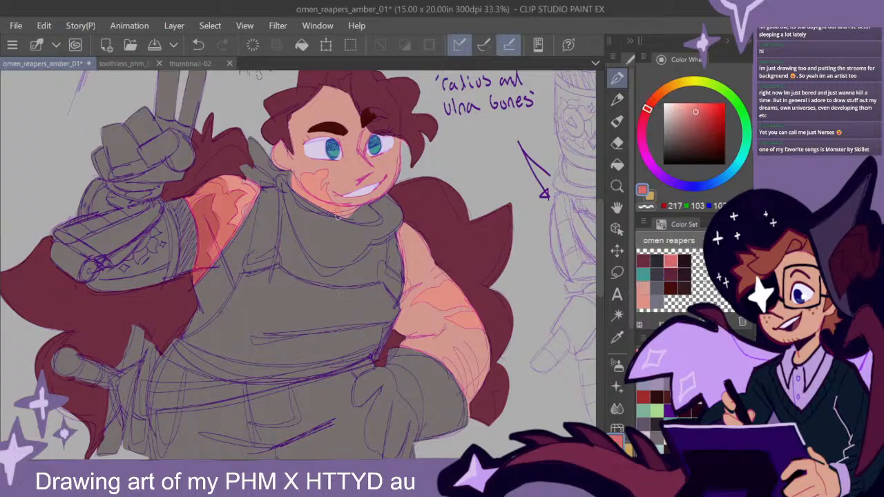
pyautogui.moveTo(251, 137)
pyautogui.mouseDown()
pyautogui.moveTo(254, 164)
pyautogui.moveTo(245, 171)
pyautogui.moveTo(281, 185)
pyautogui.moveTo(259, 168)
pyautogui.moveTo(286, 197)
pyautogui.moveTo(318, 265)
pyautogui.moveTo(332, 268)
pyautogui.moveTo(367, 234)
pyautogui.mouseUp()
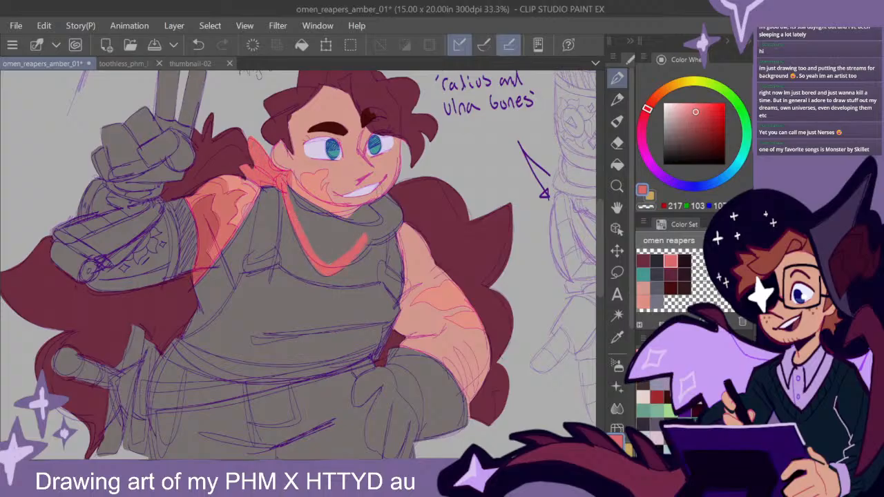
pyautogui.click(617, 165)
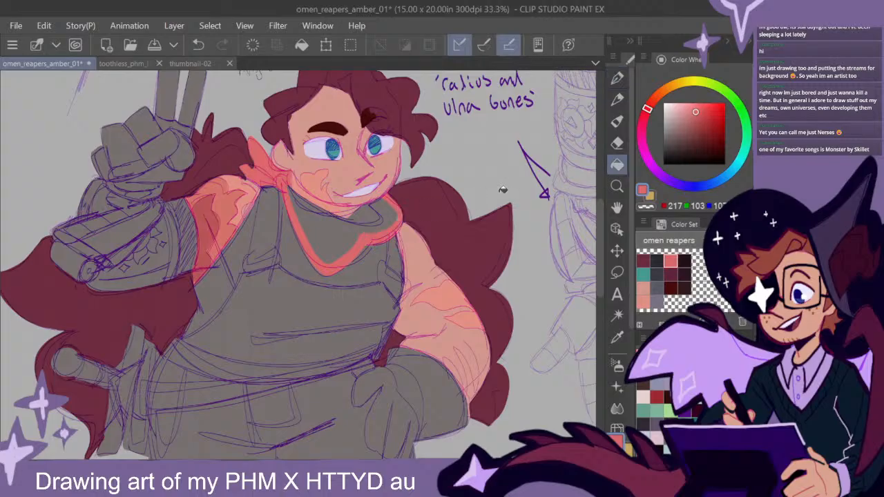
pyautogui.click(378, 217)
pyautogui.press('p')
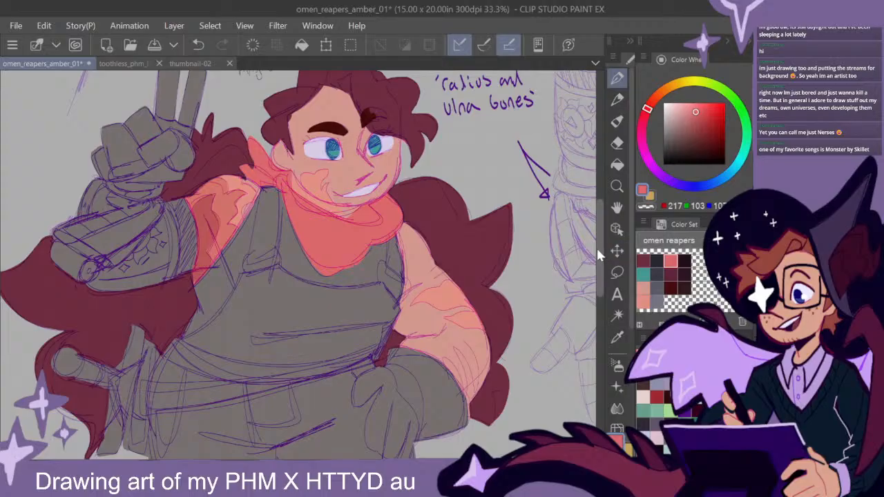
pyautogui.moveTo(297, 464); pyautogui.dragTo(298, 464)
pyautogui.moveTo(600, 256); pyautogui.dragTo(600, 274)
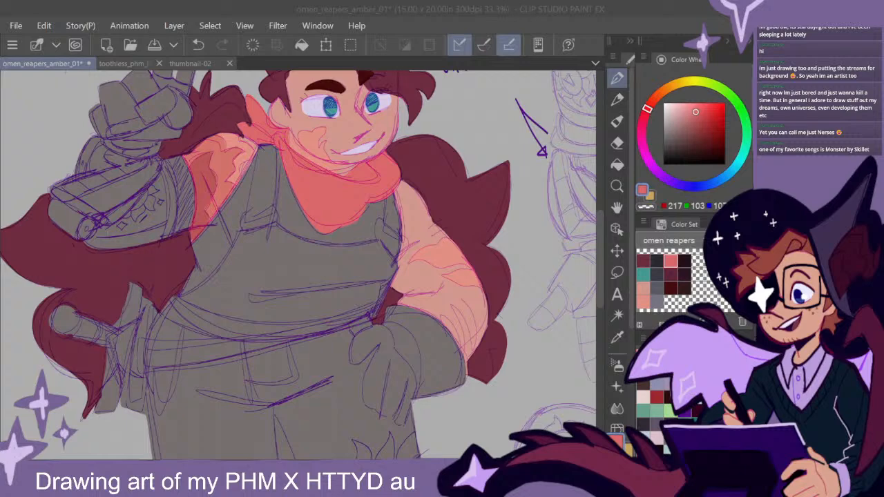
pyautogui.moveTo(600, 258)
pyautogui.mouseDown()
pyautogui.moveTo(600, 270)
pyautogui.moveTo(601, 250)
pyautogui.moveTo(598, 277)
pyautogui.moveTo(600, 269)
pyautogui.mouseUp()
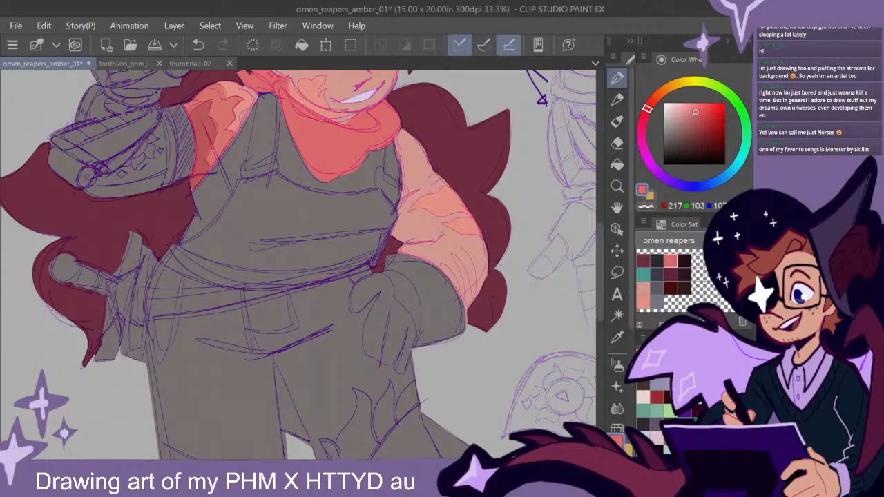
pyautogui.click(672, 288)
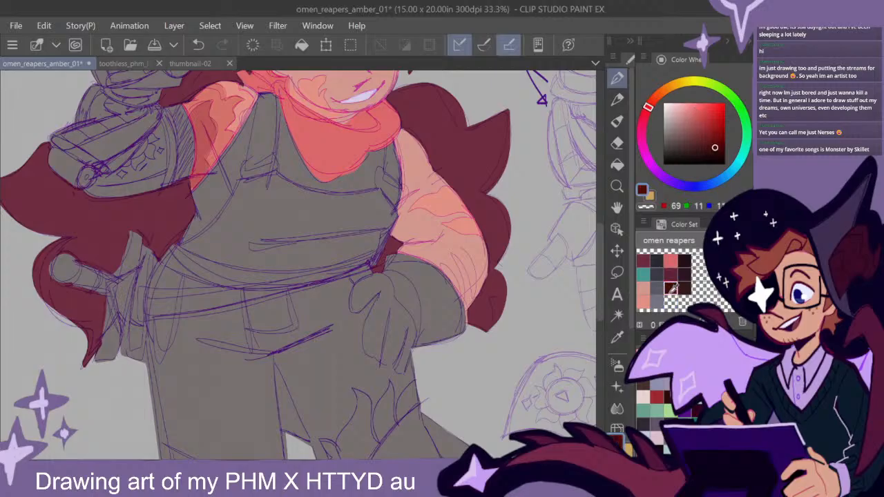
pyautogui.click(671, 274)
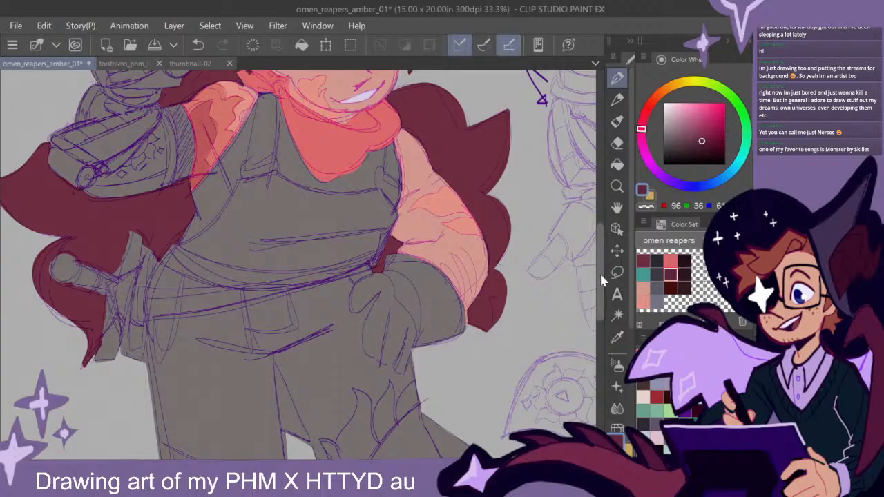
pyautogui.moveTo(600, 270); pyautogui.dragTo(600, 291)
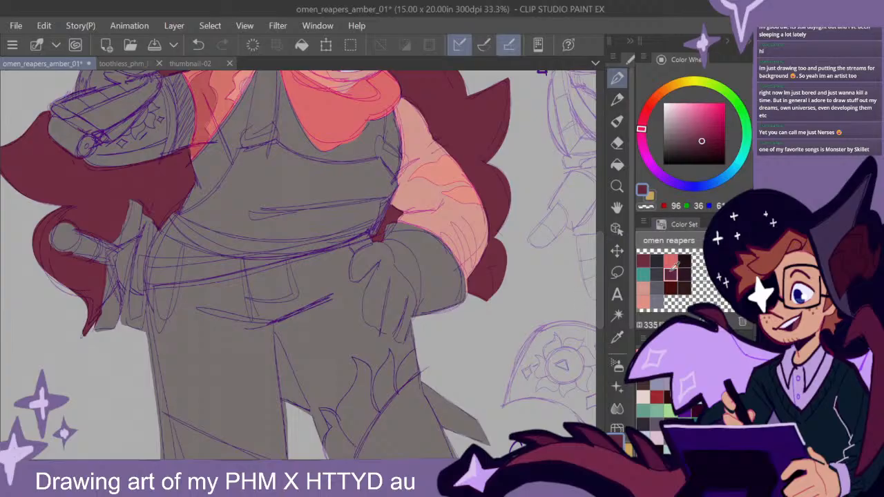
pyautogui.moveTo(599, 266); pyautogui.dragTo(599, 313)
pyautogui.moveTo(432, 217)
pyautogui.mouseDown()
pyautogui.moveTo(364, 311)
pyautogui.moveTo(379, 322)
pyautogui.moveTo(435, 280)
pyautogui.mouseUp()
pyautogui.click(670, 288)
pyautogui.moveTo(343, 100); pyautogui.dragTo(296, 210)
pyautogui.hotkey('ctrl', 'z')
pyautogui.hotkey('ctrl', 'z')
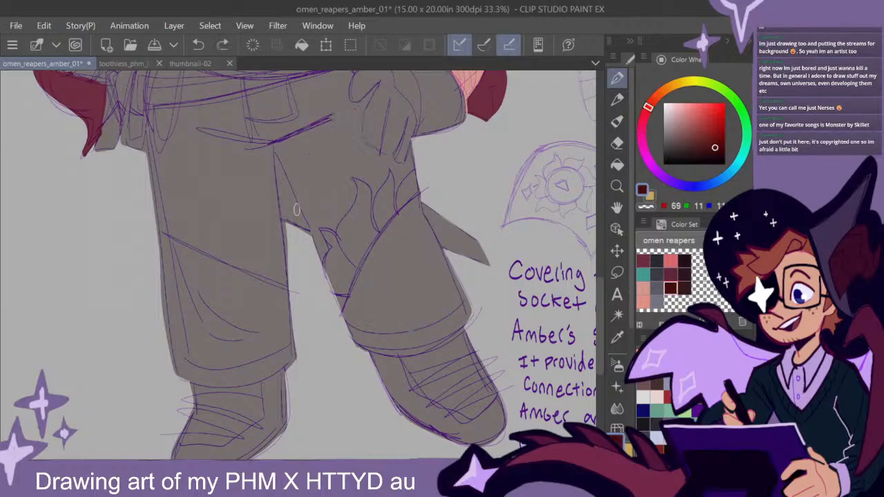
# - Outline the glove on the hip, including its cuff and fingers, in dark maroon from the colour set and fill it solid
pyautogui.moveTo(599, 323)
pyautogui.mouseDown()
pyautogui.moveTo(599, 300)
pyautogui.moveTo(600, 312)
pyautogui.mouseUp()
pyautogui.click(671, 274)
pyautogui.moveTo(384, 188)
pyautogui.mouseDown()
pyautogui.moveTo(385, 207)
pyautogui.moveTo(387, 174)
pyautogui.moveTo(431, 197)
pyautogui.moveTo(414, 178)
pyautogui.mouseUp()
pyautogui.moveTo(452, 204)
pyautogui.mouseDown()
pyautogui.moveTo(465, 252)
pyautogui.moveTo(468, 242)
pyautogui.mouseUp()
pyautogui.moveTo(599, 292); pyautogui.dragTo(599, 278)
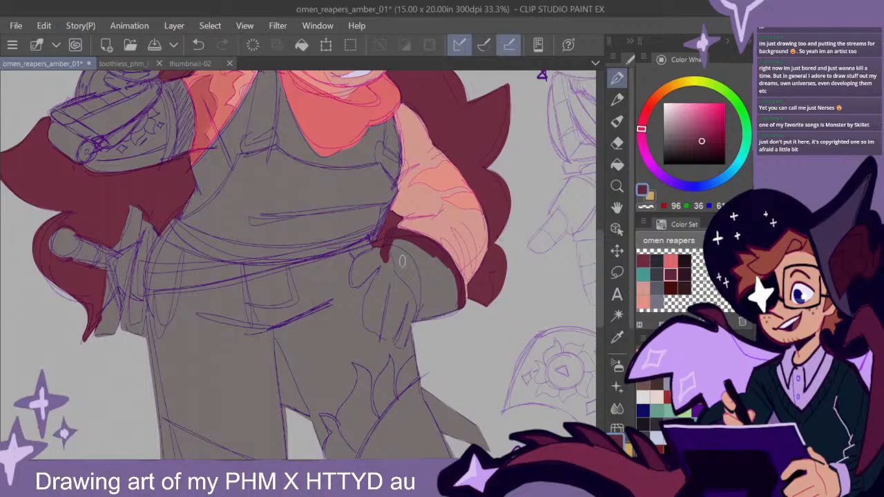
pyautogui.moveTo(384, 253)
pyautogui.mouseDown()
pyautogui.moveTo(354, 267)
pyautogui.moveTo(355, 283)
pyautogui.moveTo(382, 259)
pyautogui.moveTo(350, 277)
pyautogui.moveTo(392, 264)
pyautogui.moveTo(365, 313)
pyautogui.moveTo(378, 331)
pyautogui.moveTo(387, 334)
pyautogui.moveTo(403, 313)
pyautogui.moveTo(392, 327)
pyautogui.moveTo(403, 303)
pyautogui.moveTo(399, 276)
pyautogui.moveTo(390, 275)
pyautogui.moveTo(395, 243)
pyautogui.moveTo(441, 263)
pyautogui.moveTo(416, 315)
pyautogui.moveTo(460, 292)
pyautogui.moveTo(440, 297)
pyautogui.mouseUp()
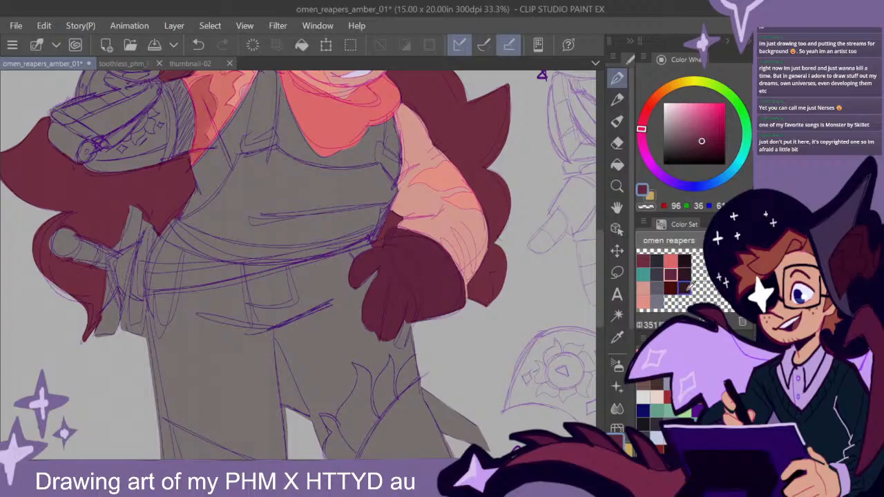
pyautogui.click(684, 288)
pyautogui.moveTo(599, 301); pyautogui.dragTo(599, 388)
pyautogui.moveTo(403, 280); pyautogui.dragTo(449, 280)
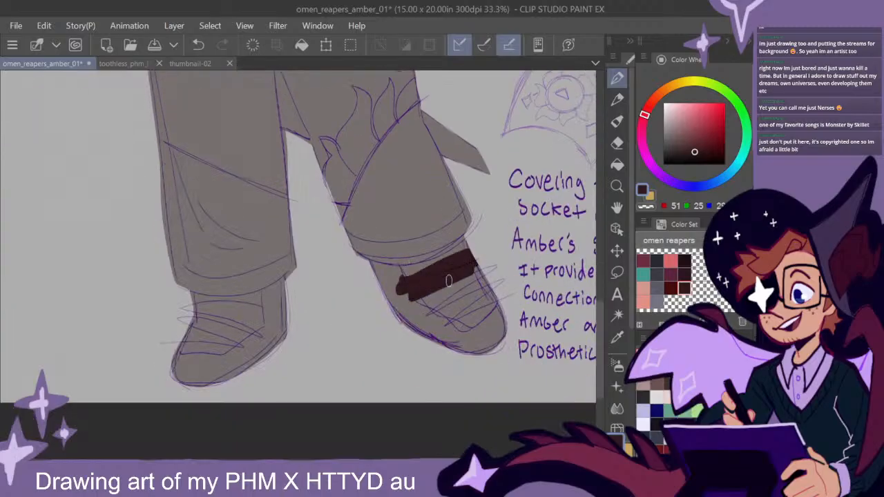
pyautogui.hotkey('ctrl', 'z')
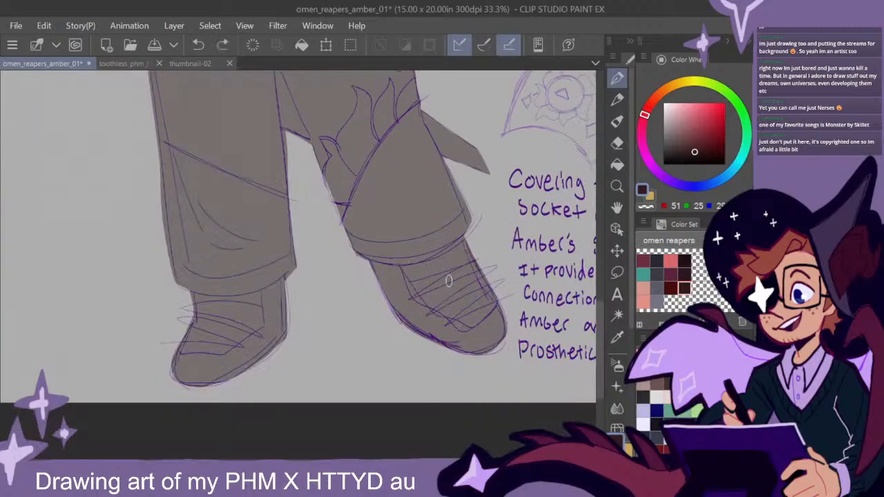
# - Mix a muted dark brown with red 77 and green 40, and refill the glove on the hip with it
pyautogui.moveTo(599, 346); pyautogui.dragTo(597, 264)
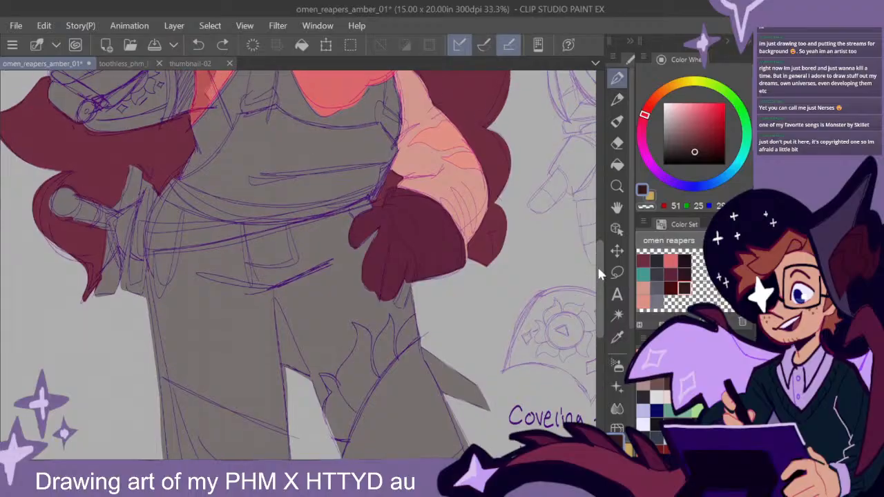
pyautogui.click(692, 145)
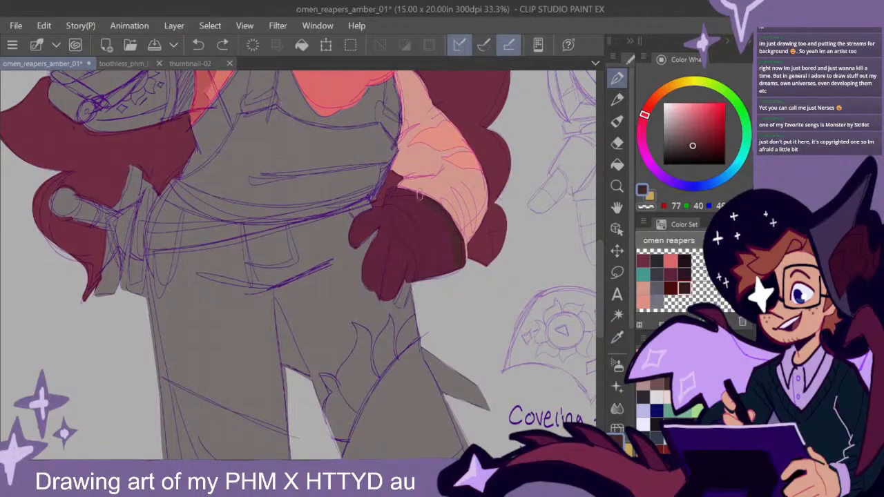
pyautogui.click(617, 164)
pyautogui.click(430, 230)
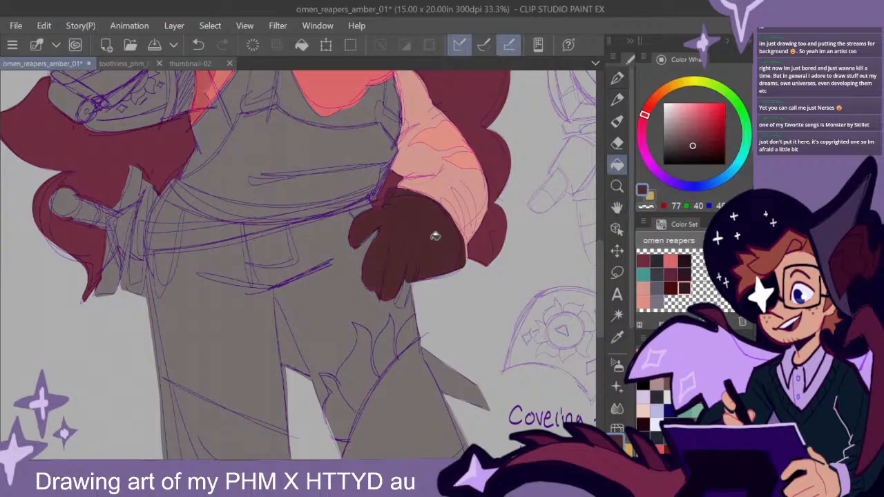
# - Compare the figure with and without the dark brown glove fill, keeping the fill in place
pyautogui.press('p')
pyautogui.moveTo(399, 304)
pyautogui.mouseDown()
pyautogui.moveTo(413, 264)
pyautogui.moveTo(446, 336)
pyautogui.mouseUp()
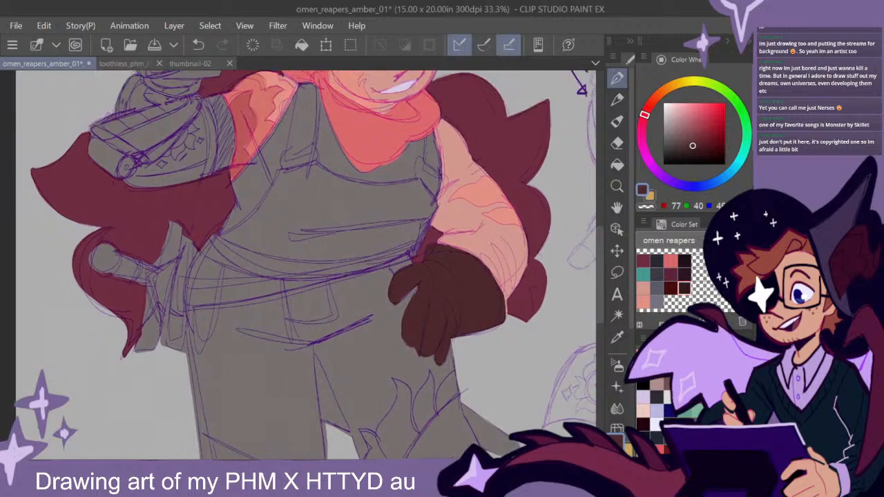
pyautogui.hotkey('ctrl', 'z')
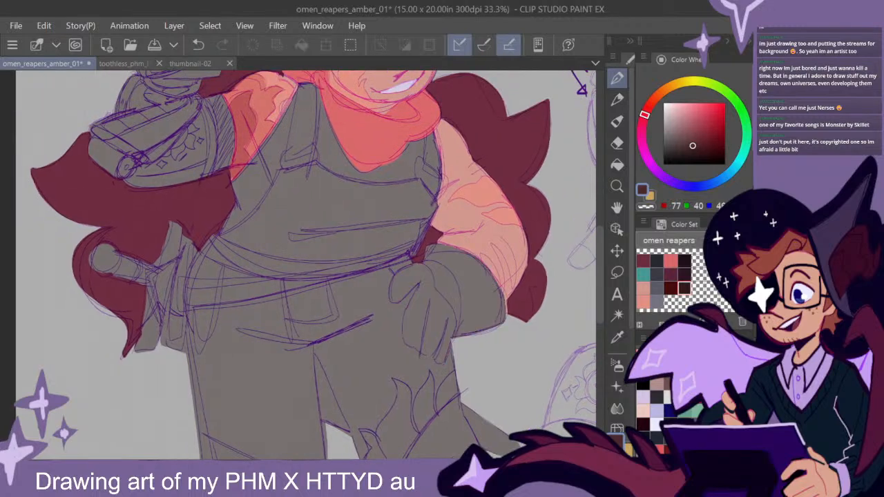
pyautogui.hotkey('ctrl', 'y')
pyautogui.hotkey('ctrl', 'z')
pyautogui.hotkey('ctrl', 'y')
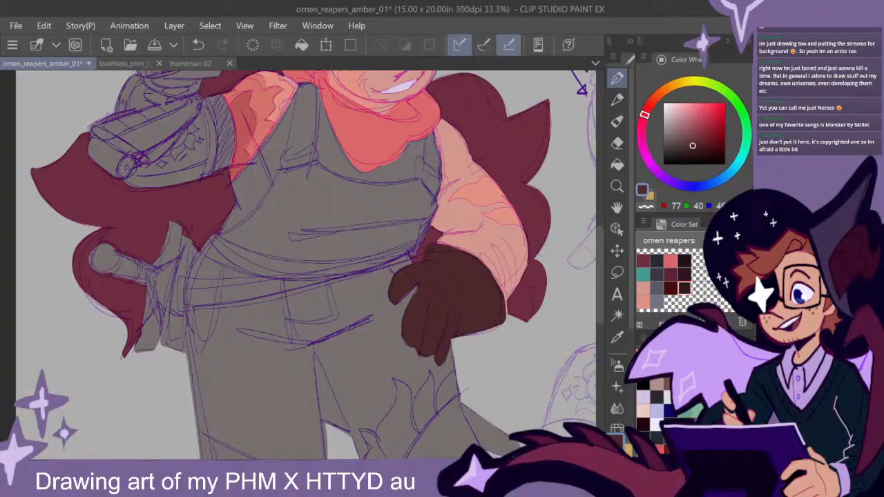
pyautogui.moveTo(441, 292); pyautogui.dragTo(471, 322)
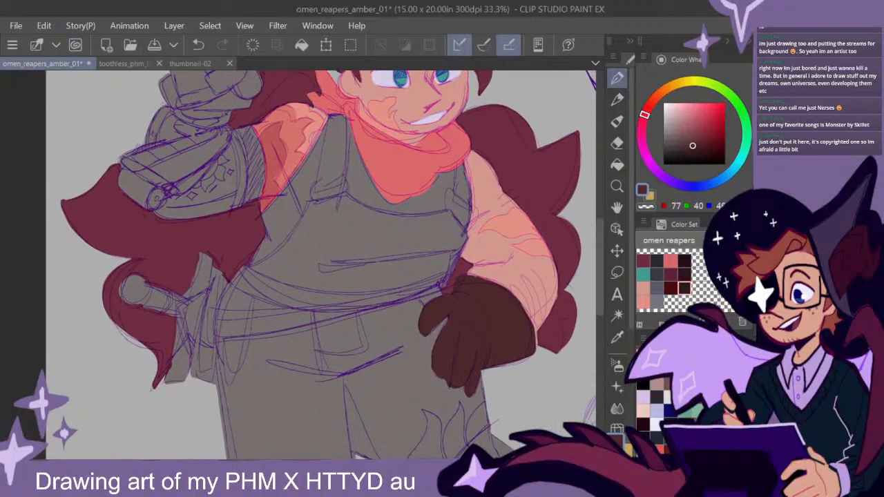
pyautogui.hotkey('ctrl', 'z')
pyautogui.hotkey('ctrl', 'y')
# - Outline both wraps of the waist sash in coral red from the colour set, fill them solid, and check the figure without the coral areas
pyautogui.click(672, 260)
pyautogui.moveTo(405, 332); pyautogui.dragTo(463, 268)
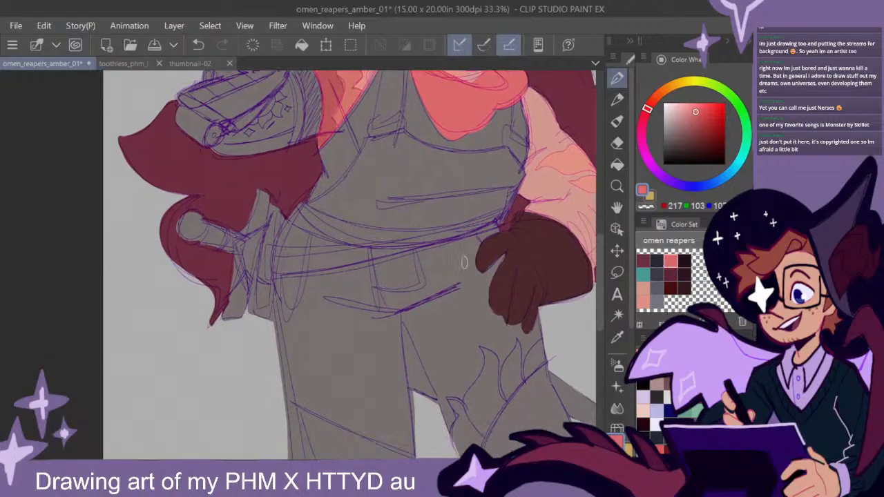
pyautogui.moveTo(496, 222)
pyautogui.mouseDown()
pyautogui.moveTo(286, 272)
pyautogui.moveTo(499, 218)
pyautogui.moveTo(401, 234)
pyautogui.moveTo(294, 208)
pyautogui.moveTo(297, 224)
pyautogui.moveTo(383, 246)
pyautogui.moveTo(442, 239)
pyautogui.moveTo(313, 222)
pyautogui.moveTo(354, 236)
pyautogui.moveTo(307, 216)
pyautogui.moveTo(429, 237)
pyautogui.moveTo(379, 240)
pyautogui.moveTo(446, 235)
pyautogui.moveTo(272, 249)
pyautogui.moveTo(268, 262)
pyautogui.moveTo(282, 274)
pyautogui.moveTo(286, 267)
pyautogui.moveTo(272, 270)
pyautogui.moveTo(269, 260)
pyautogui.moveTo(345, 256)
pyautogui.moveTo(302, 265)
pyautogui.mouseUp()
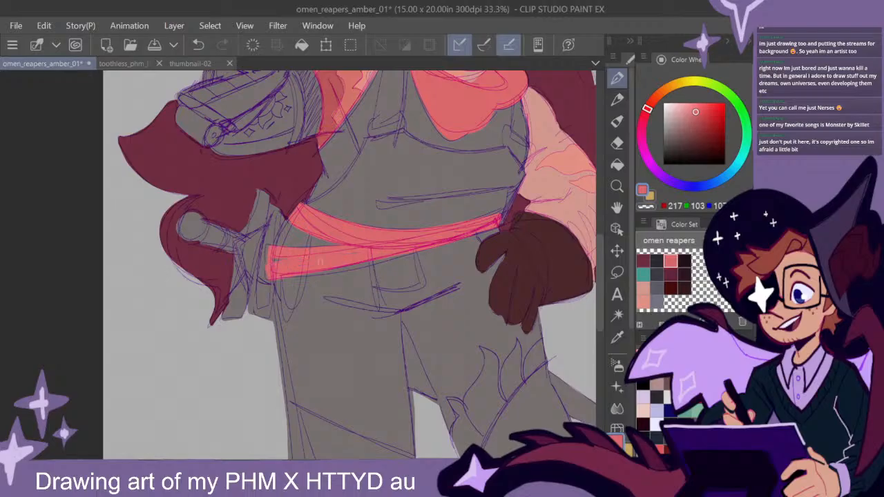
pyautogui.moveTo(520, 244); pyautogui.dragTo(434, 318)
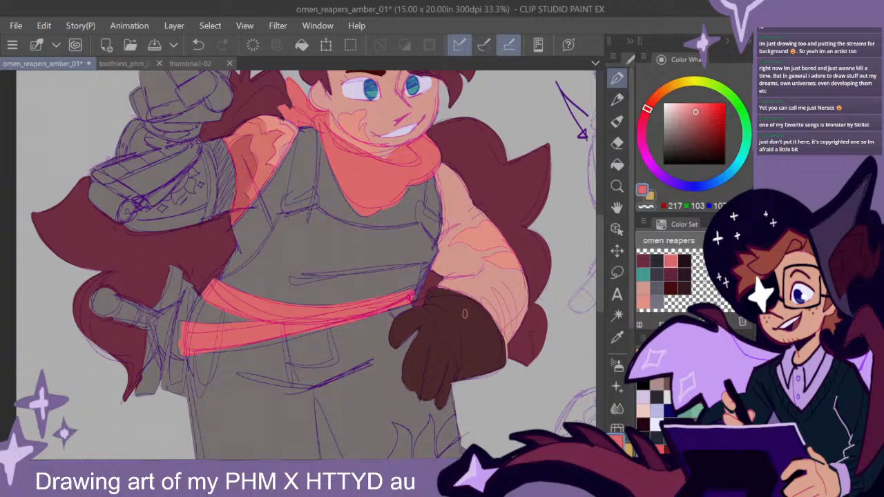
pyautogui.moveTo(600, 275)
pyautogui.mouseDown()
pyautogui.moveTo(598, 285)
pyautogui.moveTo(598, 274)
pyautogui.mouseUp()
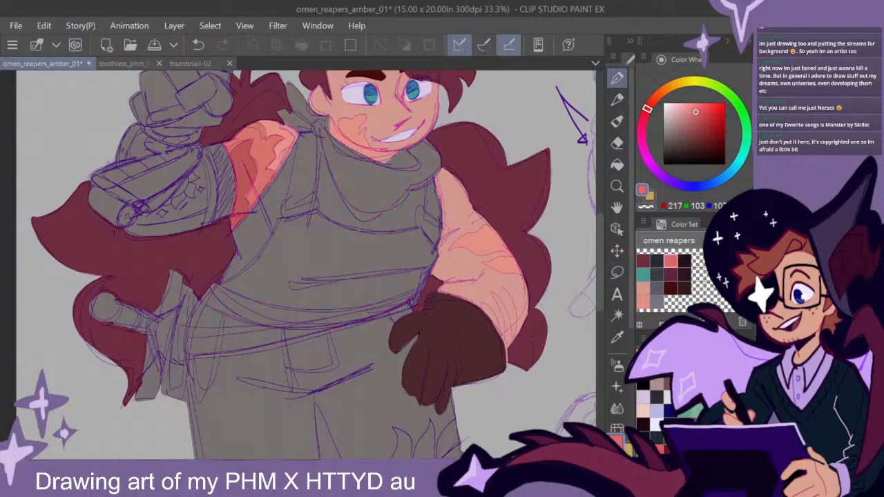
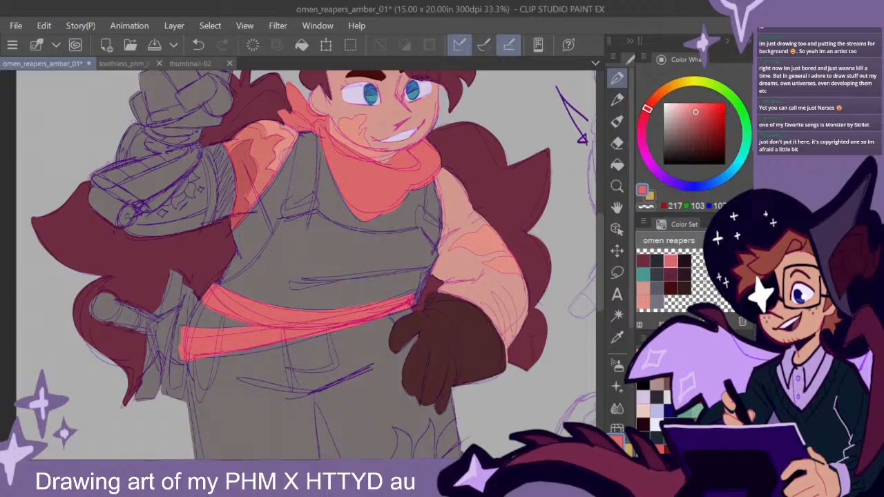
# - Outline the overalls' bib above the sash in very dark red (red 69, green 11) from the colour set and fill it solid
pyautogui.click(682, 289)
pyautogui.scroll(-2, 600, 253)
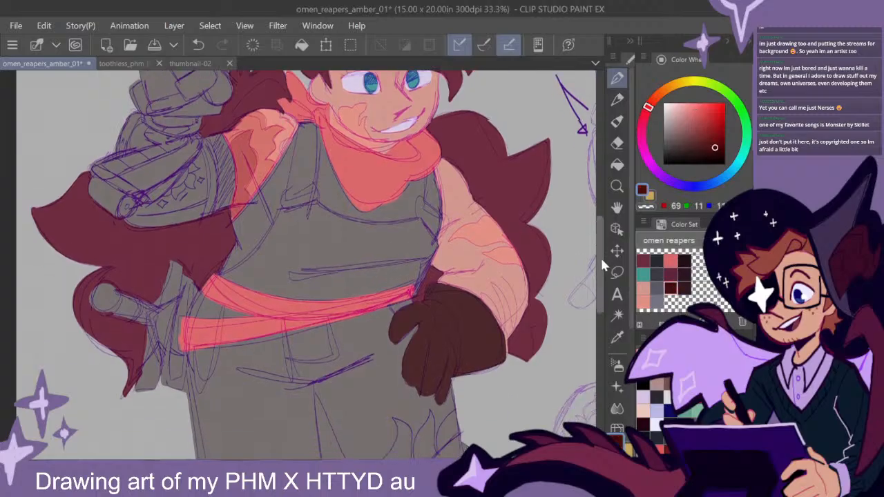
pyautogui.moveTo(410, 264)
pyautogui.mouseDown()
pyautogui.moveTo(433, 249)
pyautogui.moveTo(419, 248)
pyautogui.moveTo(434, 226)
pyautogui.moveTo(419, 200)
pyautogui.moveTo(379, 204)
pyautogui.moveTo(312, 186)
pyautogui.moveTo(281, 192)
pyautogui.moveTo(254, 235)
pyautogui.moveTo(218, 256)
pyautogui.moveTo(339, 282)
pyautogui.mouseUp()
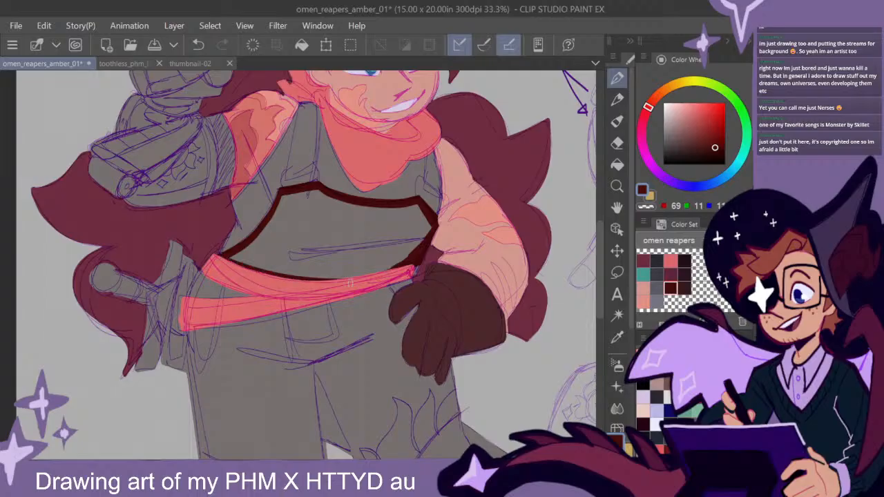
pyautogui.click(616, 165)
pyautogui.click(408, 232)
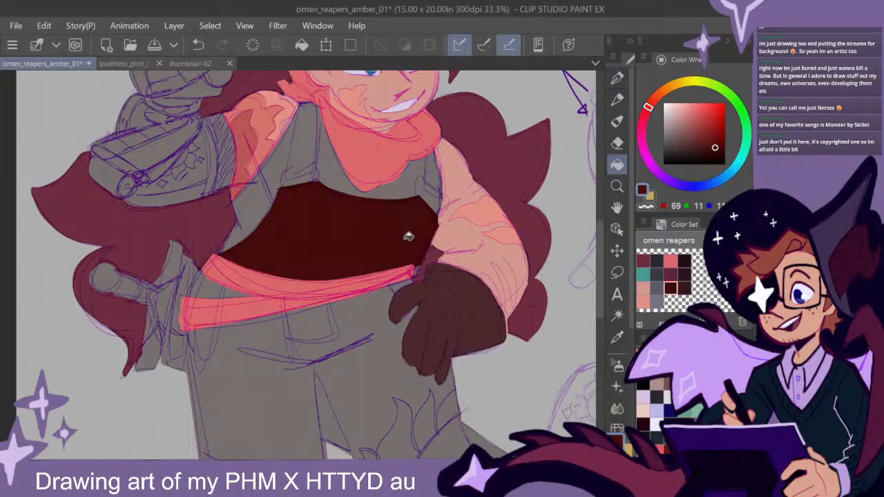
# - Outline the trousers in the same dark red, from the sash gap around the glove and flame shapes to the slanted knee line, and fill them
pyautogui.click(617, 78)
pyautogui.moveTo(598, 281); pyautogui.dragTo(598, 322)
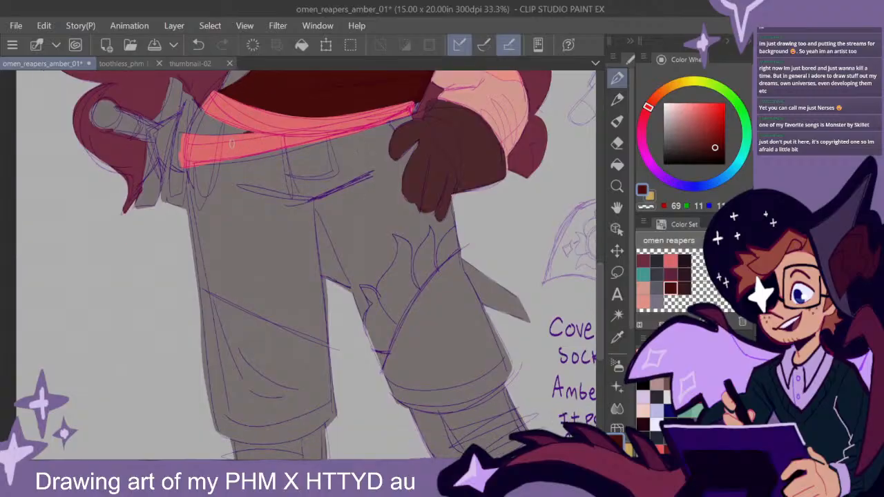
pyautogui.moveTo(242, 129); pyautogui.dragTo(195, 129)
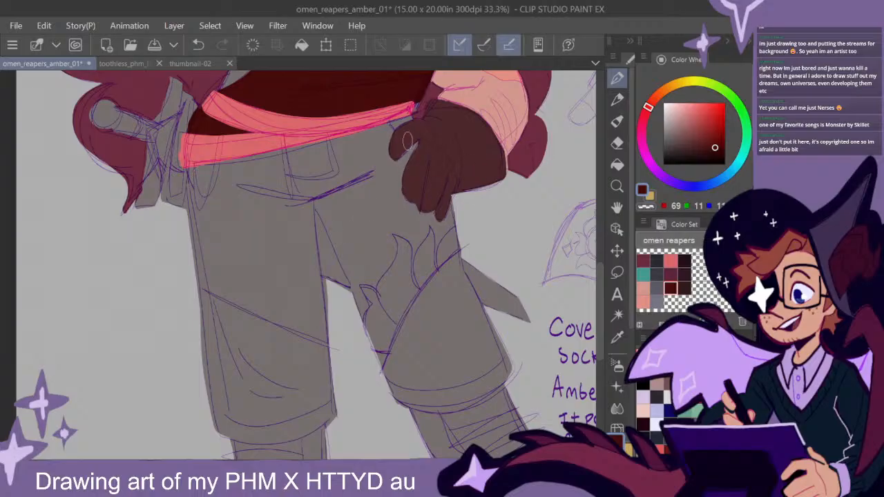
pyautogui.moveTo(412, 125)
pyautogui.mouseDown()
pyautogui.moveTo(353, 144)
pyautogui.moveTo(413, 126)
pyautogui.moveTo(364, 186)
pyautogui.moveTo(368, 205)
pyautogui.moveTo(443, 199)
pyautogui.moveTo(463, 210)
pyautogui.moveTo(431, 254)
pyautogui.moveTo(440, 228)
pyautogui.moveTo(435, 263)
pyautogui.moveTo(443, 227)
pyautogui.mouseUp()
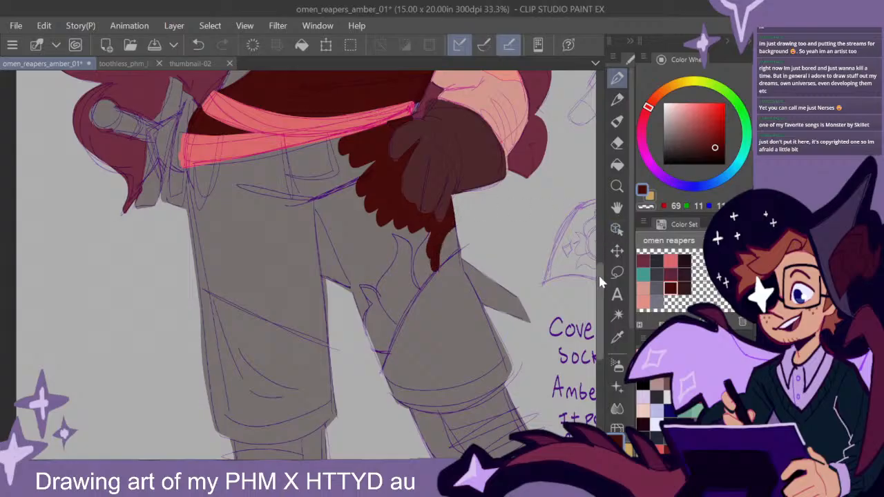
pyautogui.moveTo(599, 272); pyautogui.dragTo(599, 281)
pyautogui.moveTo(434, 211)
pyautogui.mouseDown()
pyautogui.moveTo(417, 250)
pyautogui.moveTo(415, 213)
pyautogui.moveTo(380, 236)
pyautogui.moveTo(388, 213)
pyautogui.moveTo(380, 268)
pyautogui.moveTo(360, 246)
pyautogui.moveTo(365, 276)
pyautogui.moveTo(372, 267)
pyautogui.moveTo(360, 251)
pyautogui.moveTo(361, 271)
pyautogui.moveTo(320, 166)
pyautogui.moveTo(358, 249)
pyautogui.moveTo(380, 234)
pyautogui.moveTo(358, 243)
pyautogui.moveTo(310, 186)
pyautogui.moveTo(312, 232)
pyautogui.moveTo(329, 173)
pyautogui.moveTo(363, 245)
pyautogui.mouseUp()
pyautogui.moveTo(333, 109)
pyautogui.mouseDown()
pyautogui.moveTo(188, 135)
pyautogui.moveTo(215, 387)
pyautogui.moveTo(269, 399)
pyautogui.moveTo(334, 373)
pyautogui.moveTo(272, 395)
pyautogui.moveTo(214, 379)
pyautogui.mouseUp()
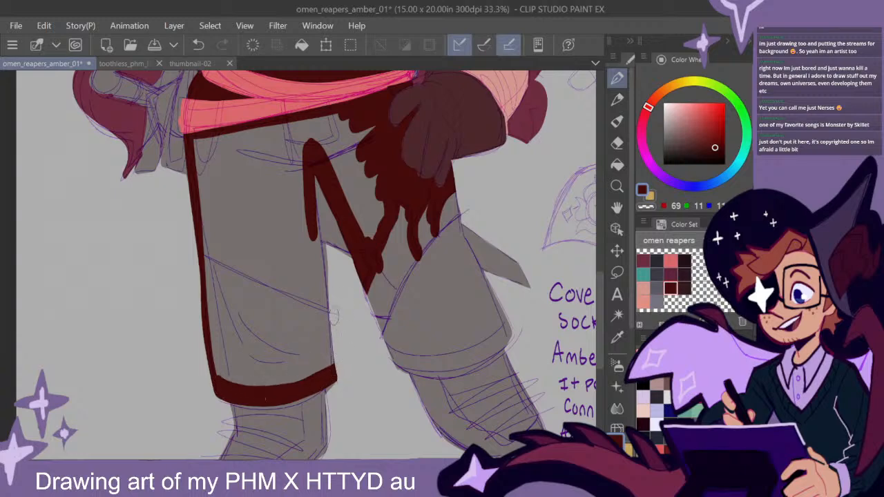
pyautogui.moveTo(340, 318); pyautogui.dragTo(196, 235)
pyautogui.moveTo(300, 304)
pyautogui.mouseDown()
pyautogui.moveTo(196, 243)
pyautogui.moveTo(332, 321)
pyautogui.moveTo(306, 181)
pyautogui.mouseUp()
pyautogui.click(617, 164)
pyautogui.click(373, 198)
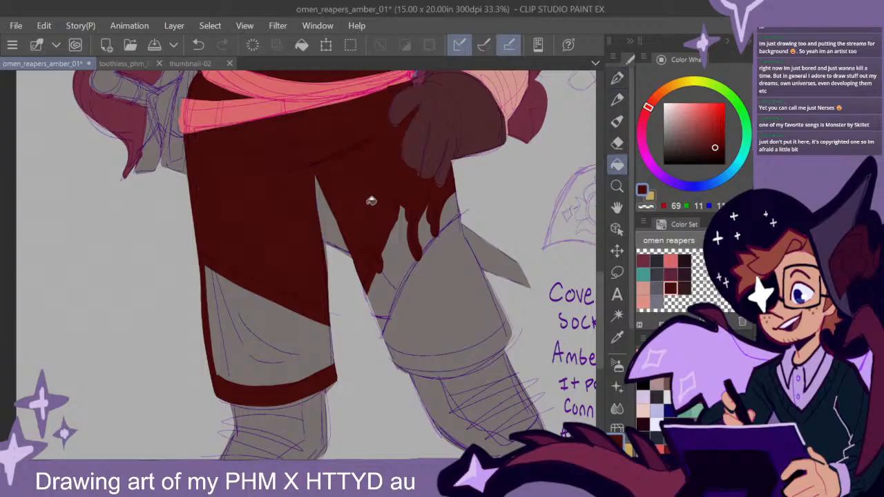
# - Erase the dark red border from the lower trouser leg below the slanted knee line and clean the edges around the other leg
pyautogui.click(617, 143)
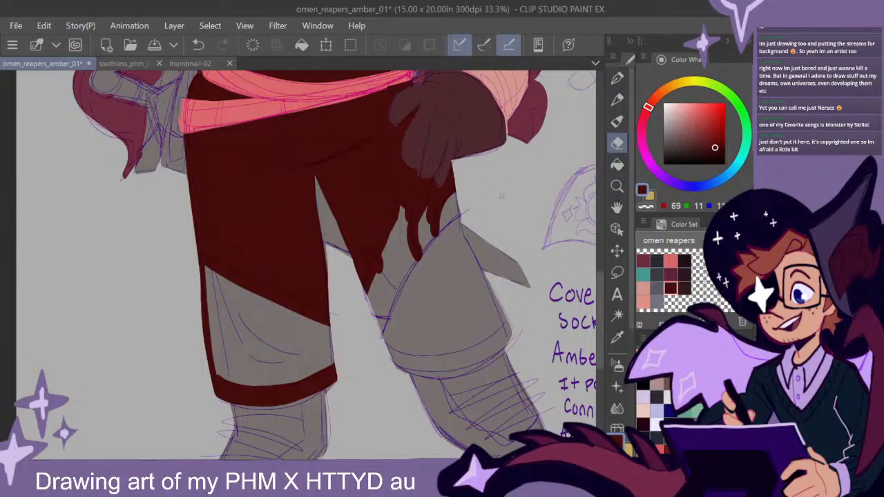
pyautogui.moveTo(347, 353)
pyautogui.mouseDown()
pyautogui.moveTo(347, 382)
pyautogui.moveTo(323, 392)
pyautogui.moveTo(228, 385)
pyautogui.moveTo(181, 295)
pyautogui.mouseUp()
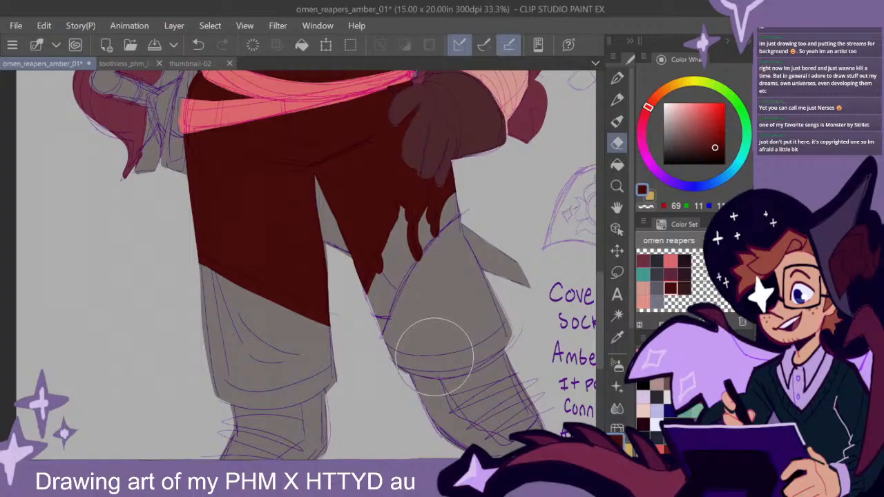
pyautogui.moveTo(493, 255); pyautogui.dragTo(450, 418)
pyautogui.scroll(-1, 481, 328)
# - Paint both overall straps in the same very dark red, from the neckerchief down to the bib
pyautogui.press('p')
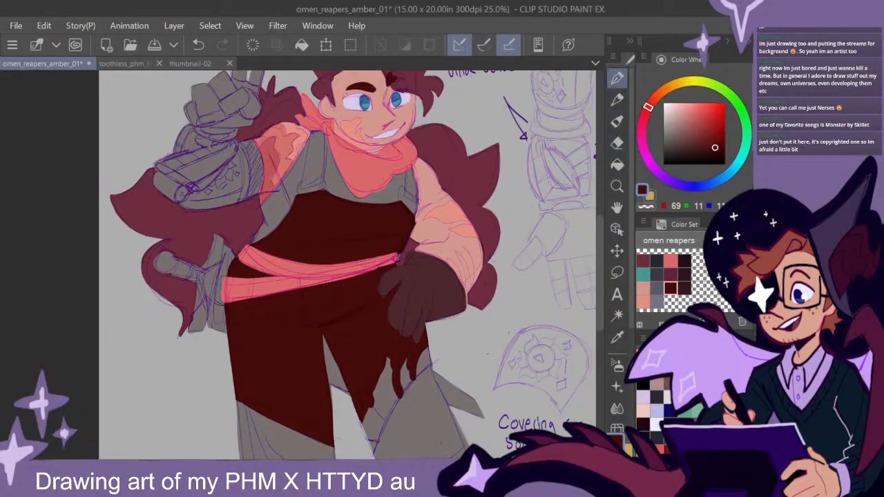
pyautogui.moveTo(422, 248); pyautogui.dragTo(398, 303)
pyautogui.moveTo(385, 222); pyautogui.dragTo(393, 256)
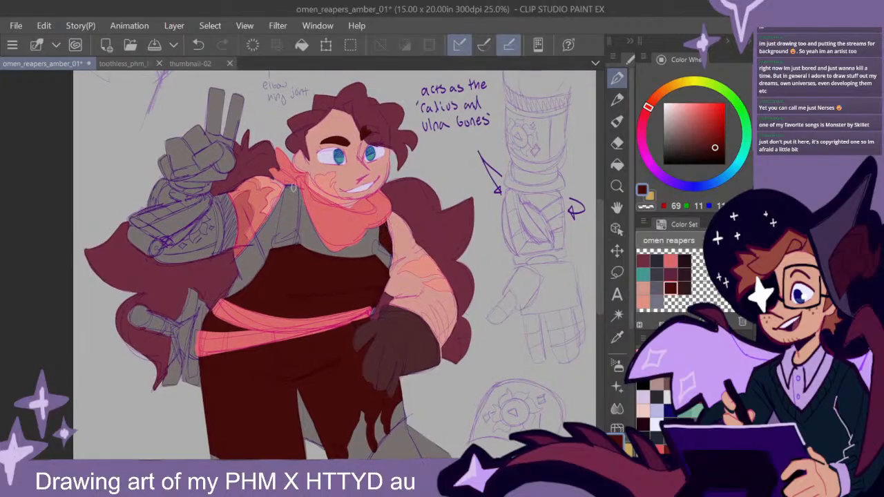
pyautogui.moveTo(284, 200)
pyautogui.mouseDown()
pyautogui.moveTo(277, 239)
pyautogui.moveTo(284, 195)
pyautogui.mouseUp()
pyautogui.moveTo(277, 239)
pyautogui.mouseDown()
pyautogui.moveTo(295, 236)
pyautogui.moveTo(296, 180)
pyautogui.mouseUp()
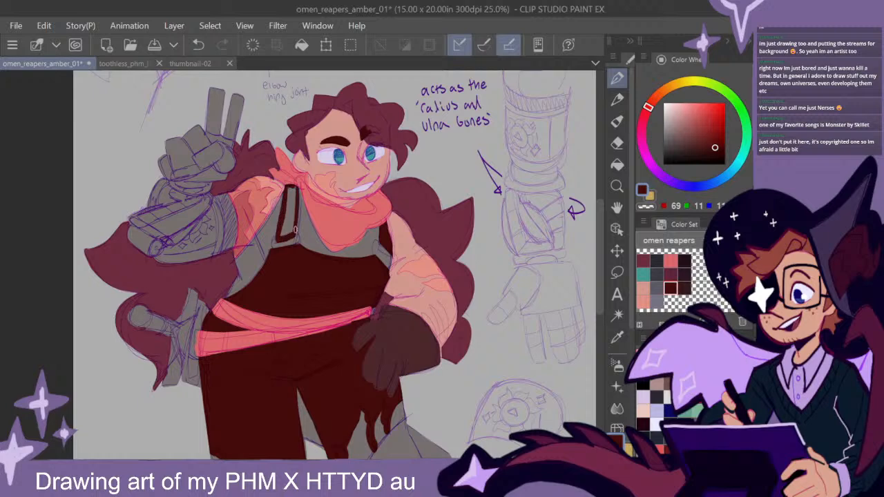
pyautogui.moveTo(292, 226)
pyautogui.mouseDown()
pyautogui.moveTo(284, 241)
pyautogui.moveTo(296, 186)
pyautogui.mouseUp()
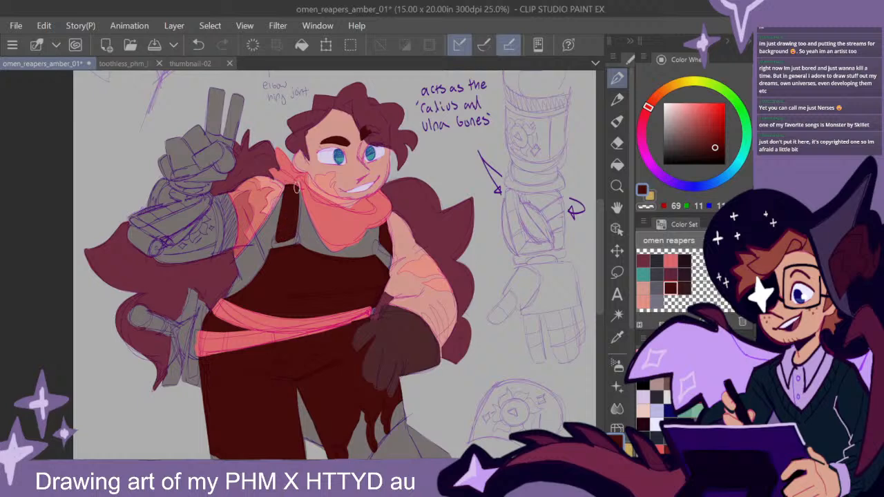
pyautogui.moveTo(468, 348); pyautogui.dragTo(461, 331)
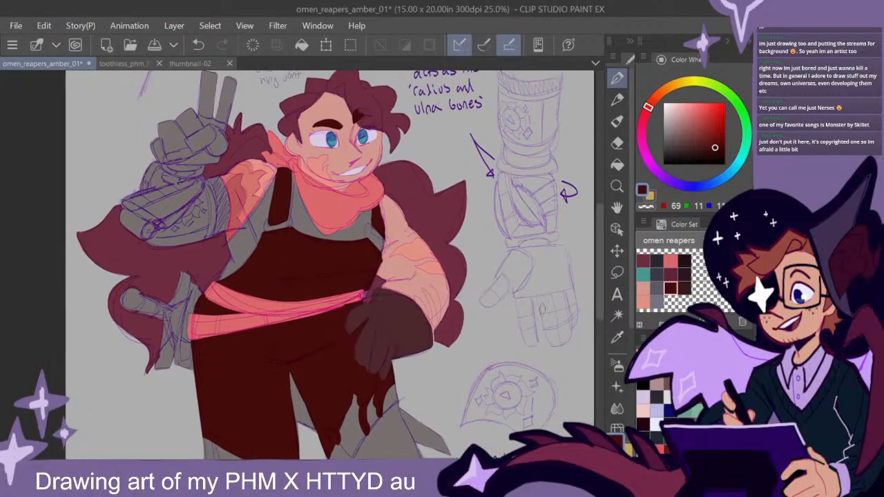
# - Paint the undershirt around the overall straps near-black (red 34, green 15) from the colour set, leaving the strap buckles grey
pyautogui.click(656, 301)
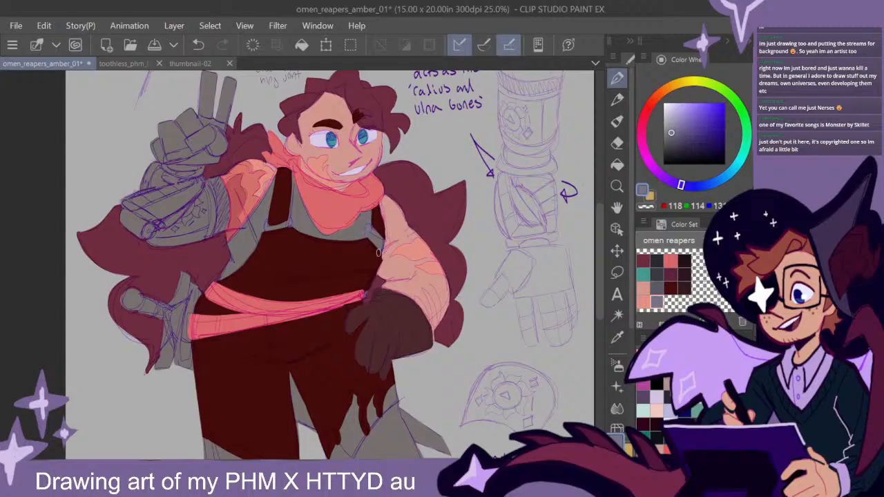
pyautogui.moveTo(470, 340); pyautogui.dragTo(440, 306)
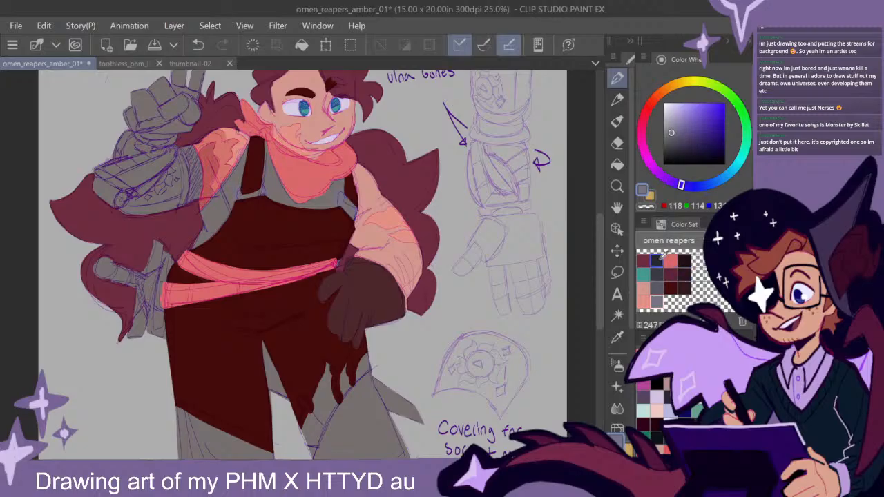
pyautogui.click(686, 261)
pyautogui.moveTo(319, 263); pyautogui.dragTo(332, 283)
pyautogui.moveTo(347, 218)
pyautogui.mouseDown()
pyautogui.moveTo(363, 197)
pyautogui.moveTo(361, 246)
pyautogui.moveTo(331, 204)
pyautogui.moveTo(289, 195)
pyautogui.moveTo(245, 231)
pyautogui.moveTo(270, 159)
pyautogui.moveTo(215, 252)
pyautogui.moveTo(249, 220)
pyautogui.moveTo(283, 157)
pyautogui.mouseUp()
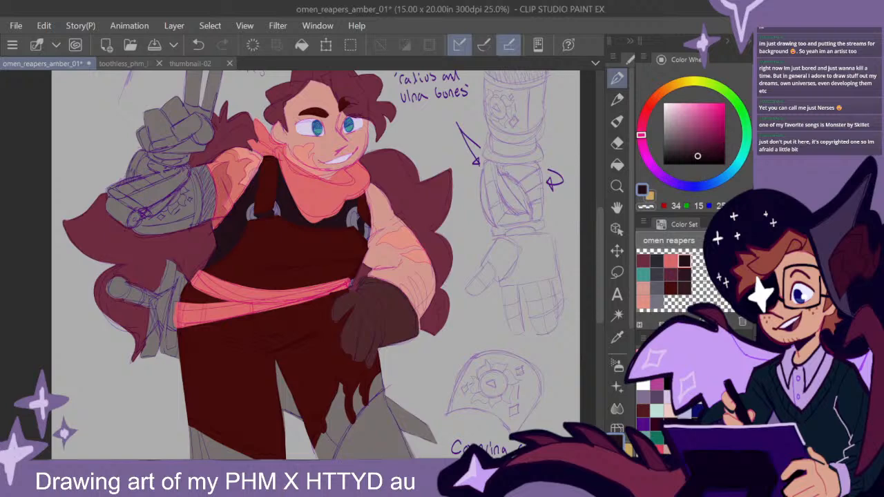
# - Darken the drawing colour to pure black and recolour the undershirt with it
pyautogui.click(700, 153)
pyautogui.click(697, 164)
pyautogui.moveTo(297, 193)
pyautogui.mouseDown()
pyautogui.moveTo(228, 260)
pyautogui.moveTo(223, 254)
pyautogui.moveTo(276, 174)
pyautogui.moveTo(265, 172)
pyautogui.moveTo(262, 217)
pyautogui.moveTo(288, 226)
pyautogui.moveTo(295, 240)
pyautogui.moveTo(349, 246)
pyautogui.mouseUp()
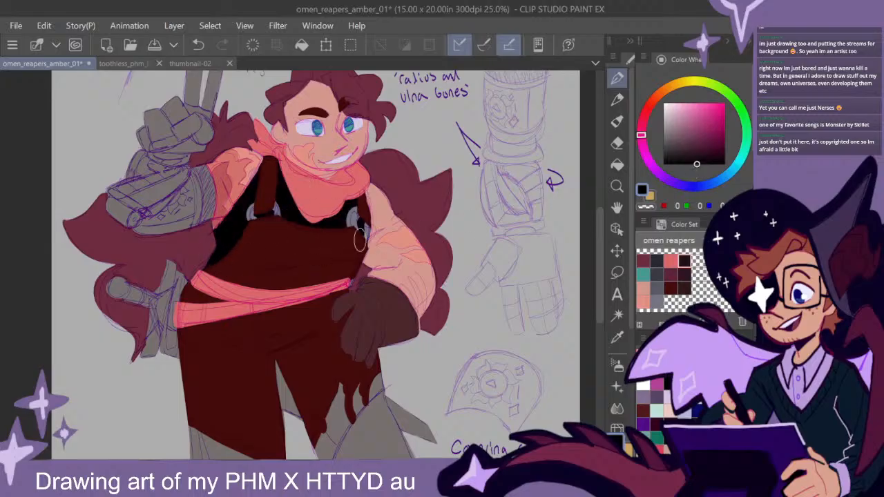
# - Fill the lower sections of both trouser legs with plum (red 96, green 36) from the colour set and clean their edges
pyautogui.moveTo(516, 322); pyautogui.dragTo(442, 367)
pyautogui.moveTo(435, 334)
pyautogui.mouseDown()
pyautogui.moveTo(459, 314)
pyautogui.moveTo(443, 307)
pyautogui.moveTo(451, 299)
pyautogui.mouseUp()
pyautogui.moveTo(413, 349); pyautogui.dragTo(428, 258)
pyautogui.moveTo(413, 347); pyautogui.dragTo(429, 221)
pyautogui.moveTo(429, 270); pyautogui.dragTo(430, 269)
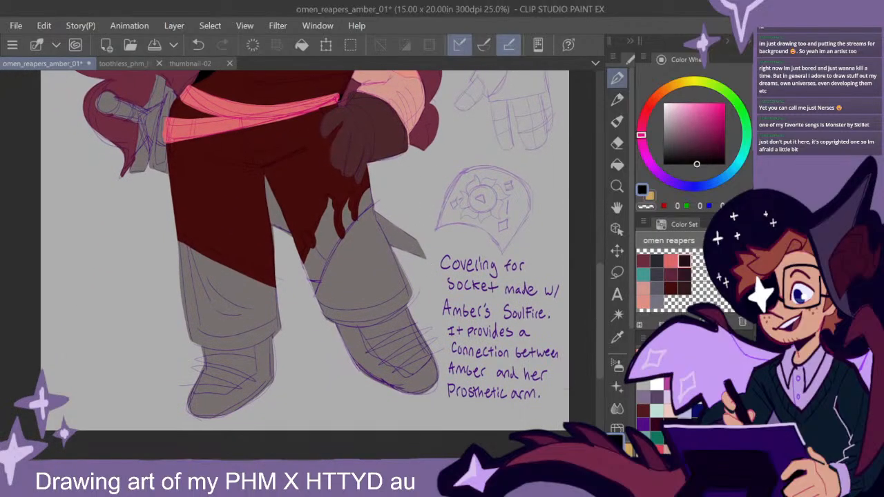
pyautogui.hotkey('ctrl', 'z')
pyautogui.hotkey('ctrl', 'y')
pyautogui.click(670, 274)
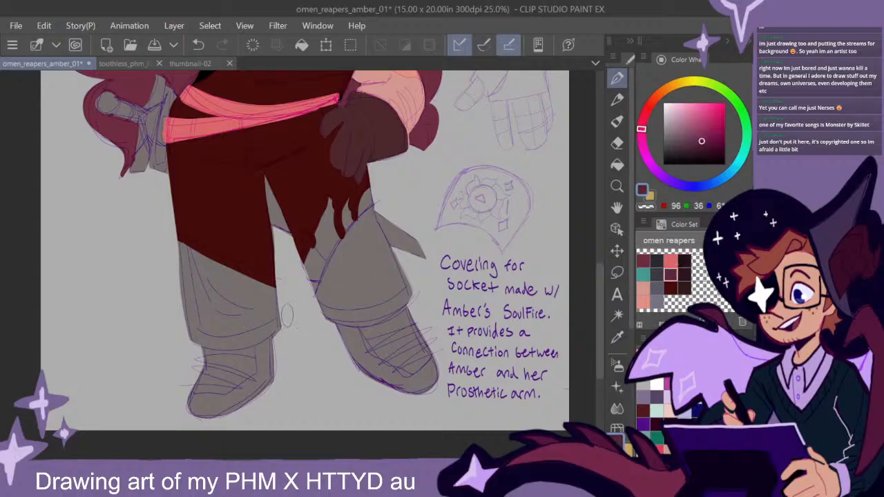
pyautogui.moveTo(275, 298)
pyautogui.mouseDown()
pyautogui.moveTo(172, 243)
pyautogui.moveTo(272, 303)
pyautogui.moveTo(172, 264)
pyautogui.moveTo(285, 327)
pyautogui.moveTo(186, 294)
pyautogui.moveTo(183, 269)
pyautogui.moveTo(193, 330)
pyautogui.moveTo(252, 333)
pyautogui.moveTo(284, 311)
pyautogui.moveTo(272, 326)
pyautogui.moveTo(215, 339)
pyautogui.moveTo(250, 324)
pyautogui.mouseUp()
pyautogui.moveTo(315, 317)
pyautogui.mouseDown()
pyautogui.moveTo(341, 257)
pyautogui.moveTo(371, 218)
pyautogui.moveTo(407, 289)
pyautogui.moveTo(372, 315)
pyautogui.moveTo(324, 309)
pyautogui.moveTo(373, 230)
pyautogui.moveTo(331, 293)
pyautogui.moveTo(372, 271)
pyautogui.moveTo(374, 289)
pyautogui.moveTo(399, 289)
pyautogui.mouseUp()
pyautogui.click(617, 142)
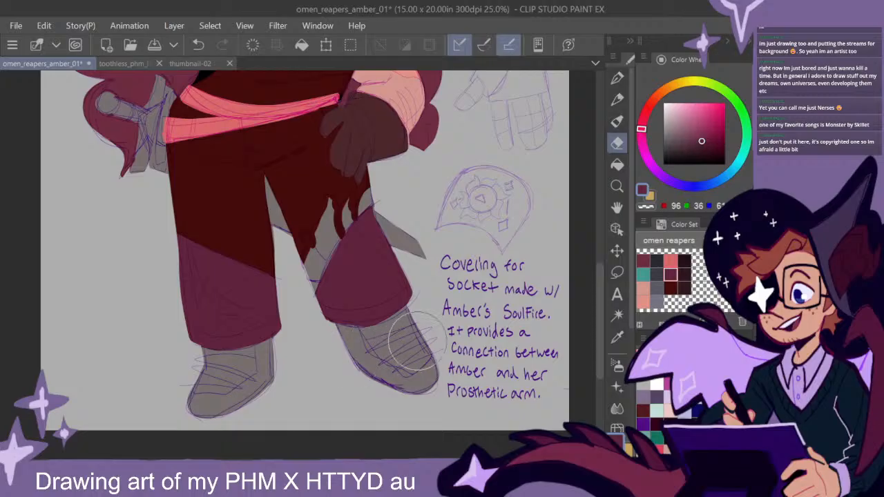
pyautogui.press('p')
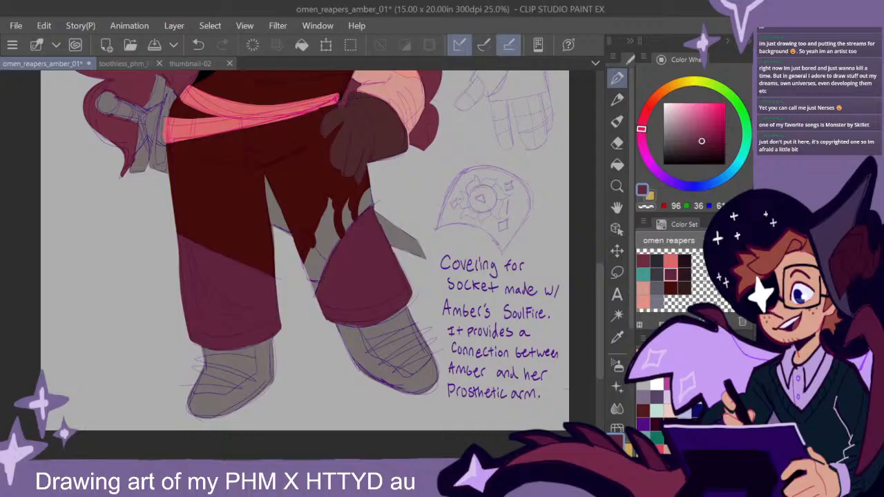
# - Outline the flame shapes above the plum knee section in coral red from the colour set, using a smaller brush for the inner flames
pyautogui.click(671, 262)
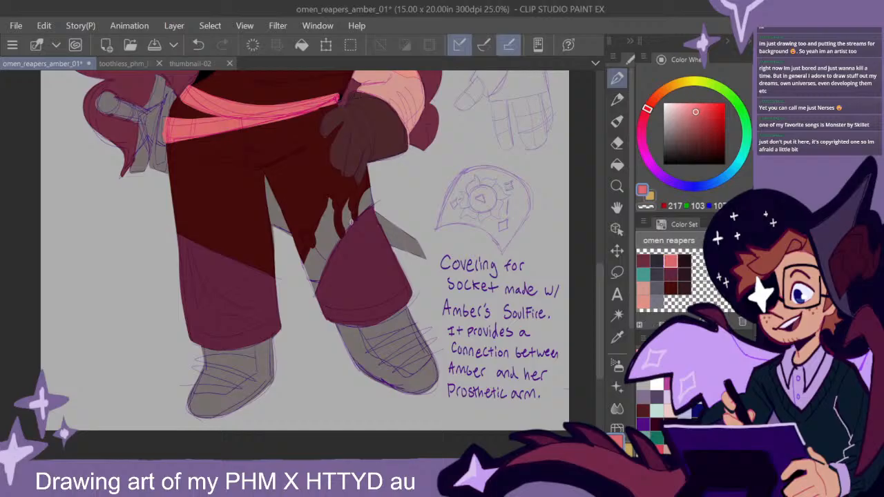
pyautogui.scroll(3, 351, 222)
pyautogui.moveTo(400, 116)
pyautogui.mouseDown()
pyautogui.moveTo(368, 164)
pyautogui.moveTo(366, 188)
pyautogui.moveTo(414, 151)
pyautogui.moveTo(385, 168)
pyautogui.moveTo(408, 128)
pyautogui.mouseUp()
pyautogui.press('[')
pyautogui.press('[')
pyautogui.press('[')
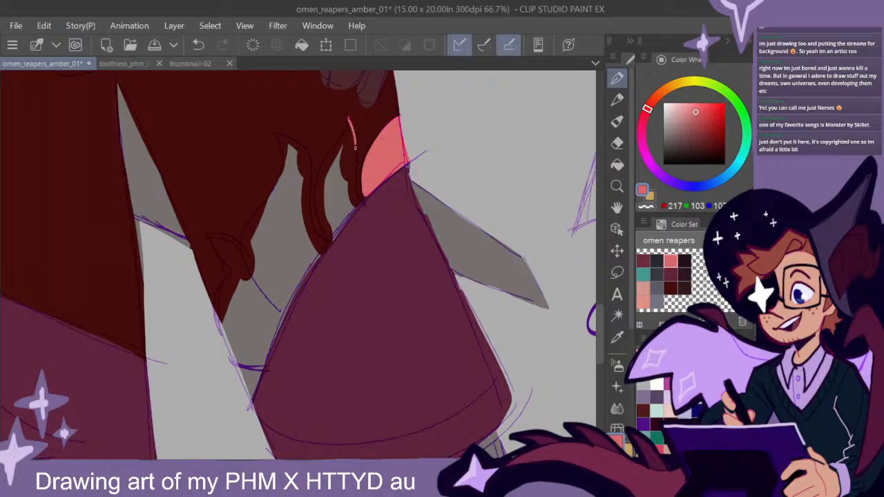
pyautogui.moveTo(349, 123)
pyautogui.mouseDown()
pyautogui.moveTo(320, 176)
pyautogui.moveTo(316, 217)
pyautogui.moveTo(330, 240)
pyautogui.moveTo(359, 204)
pyautogui.mouseUp()
pyautogui.moveTo(329, 243)
pyautogui.mouseDown()
pyautogui.moveTo(313, 222)
pyautogui.moveTo(307, 154)
pyautogui.moveTo(277, 134)
pyautogui.moveTo(286, 166)
pyautogui.moveTo(244, 239)
pyautogui.moveTo(249, 267)
pyautogui.moveTo(284, 313)
pyautogui.moveTo(323, 248)
pyautogui.mouseUp()
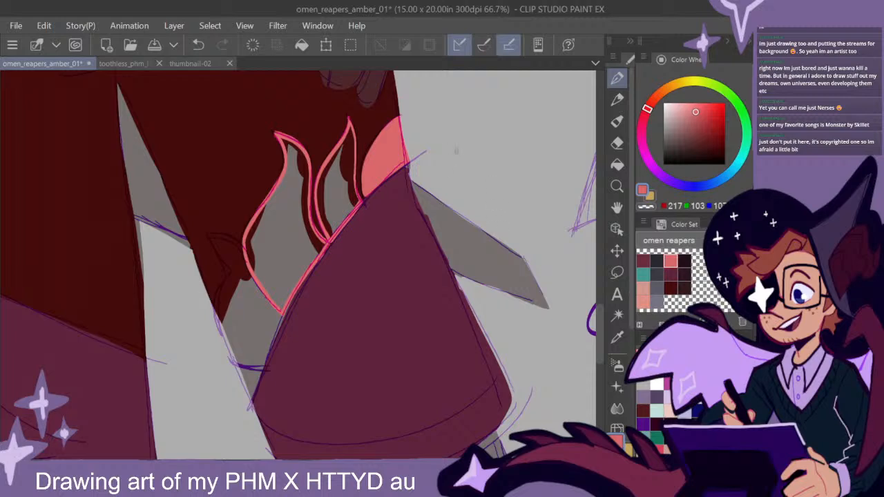
pyautogui.moveTo(277, 311)
pyautogui.mouseDown()
pyautogui.moveTo(242, 249)
pyautogui.moveTo(212, 233)
pyautogui.moveTo(225, 268)
pyautogui.moveTo(216, 318)
pyautogui.mouseUp()
pyautogui.moveTo(246, 411)
pyautogui.mouseDown()
pyautogui.moveTo(284, 314)
pyautogui.moveTo(331, 241)
pyautogui.mouseUp()
# - Fill the outlined flames on the trouser leg with solid coral red
pyautogui.press('g')
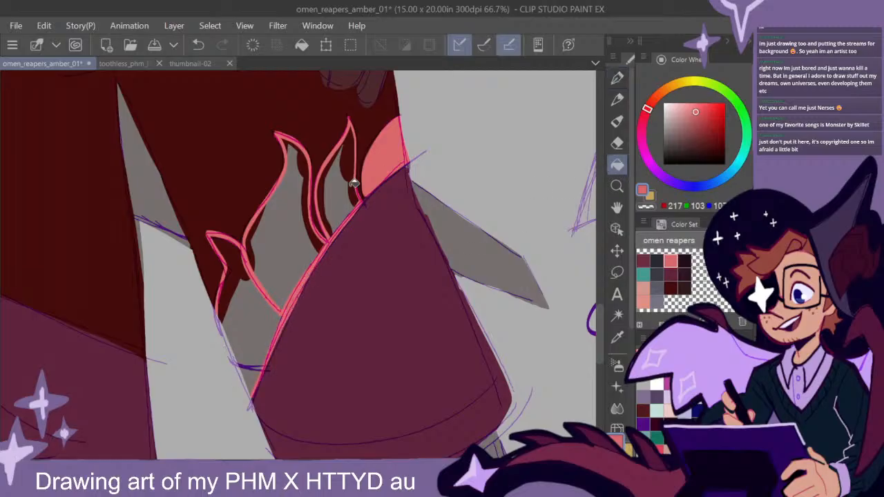
pyautogui.click(346, 190)
pyautogui.click(304, 244)
pyautogui.click(262, 301)
pyautogui.click(617, 79)
pyautogui.scroll(-3, 415, 327)
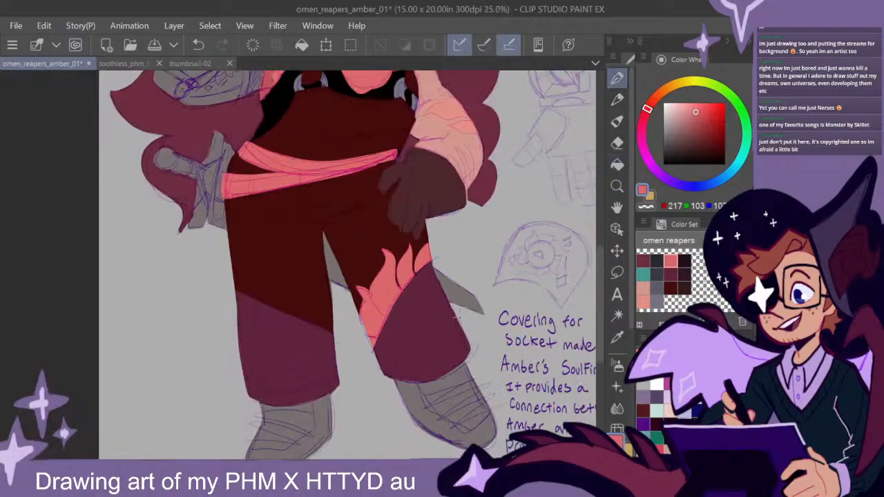
# - Sample the glove's dark brown (red 77, green 40) and fill both boots with it
pyautogui.moveTo(497, 364); pyautogui.dragTo(445, 294)
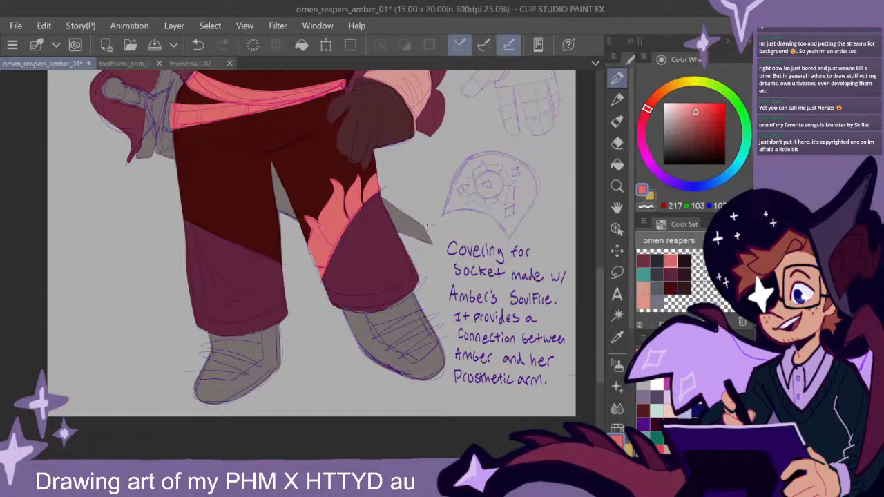
pyautogui.keyDown('alt'); pyautogui.click(396, 122); pyautogui.keyUp('alt')
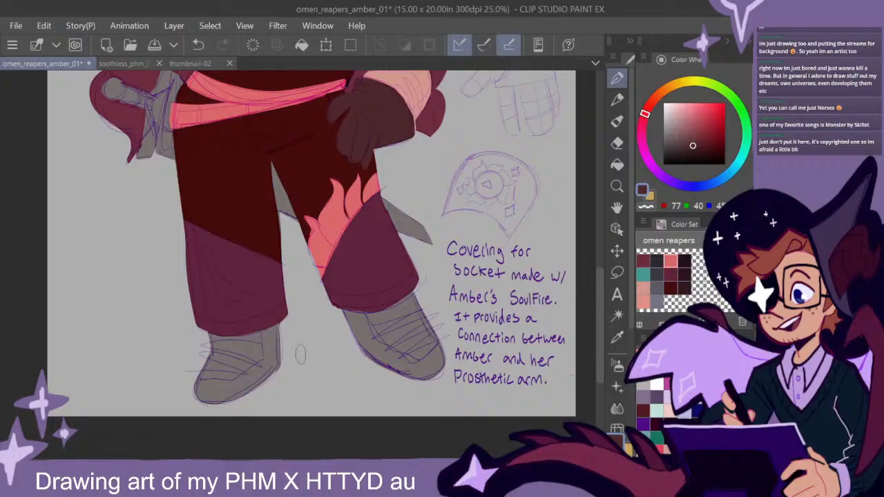
pyautogui.moveTo(292, 319)
pyautogui.mouseDown()
pyautogui.moveTo(206, 343)
pyautogui.moveTo(272, 330)
pyautogui.moveTo(215, 412)
pyautogui.mouseUp()
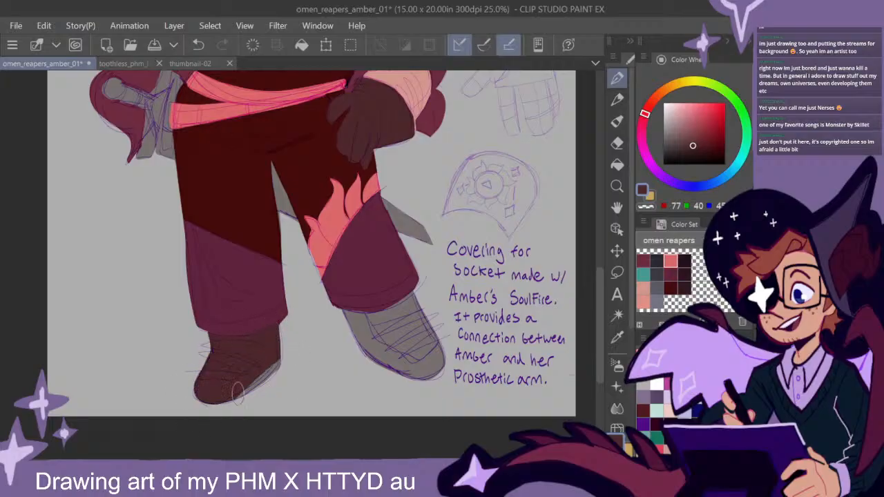
pyautogui.moveTo(414, 290)
pyautogui.mouseDown()
pyautogui.moveTo(359, 314)
pyautogui.moveTo(415, 304)
pyautogui.moveTo(433, 312)
pyautogui.moveTo(414, 401)
pyautogui.mouseUp()
pyautogui.moveTo(424, 202)
pyautogui.mouseDown()
pyautogui.moveTo(420, 253)
pyautogui.moveTo(433, 323)
pyautogui.mouseUp()
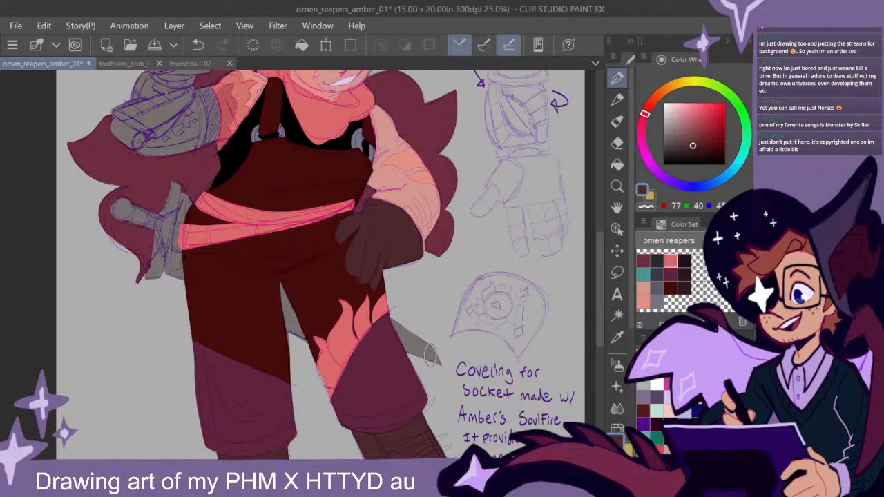
# - Paint the sword's scabbard at the hip and its parts behind the legs in darker brown (red 51, green 25) from the colour set
pyautogui.scroll(-2, 429, 354)
pyautogui.moveTo(472, 363); pyautogui.dragTo(455, 345)
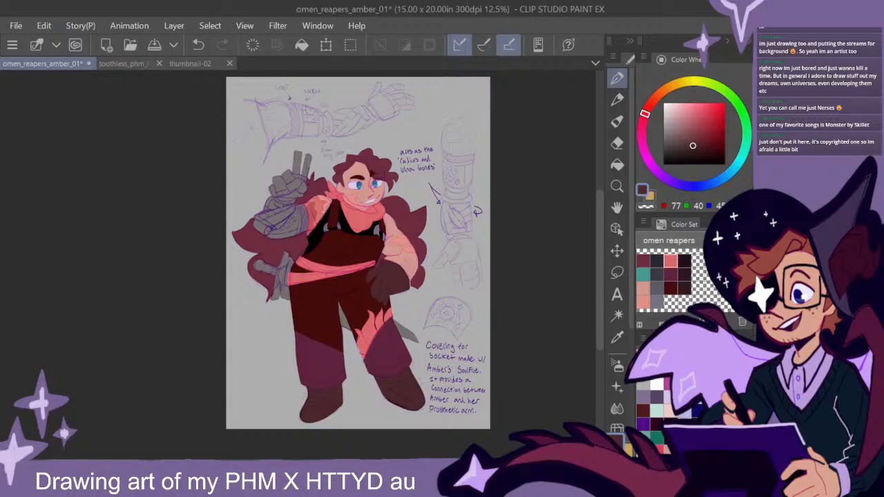
pyautogui.click(684, 287)
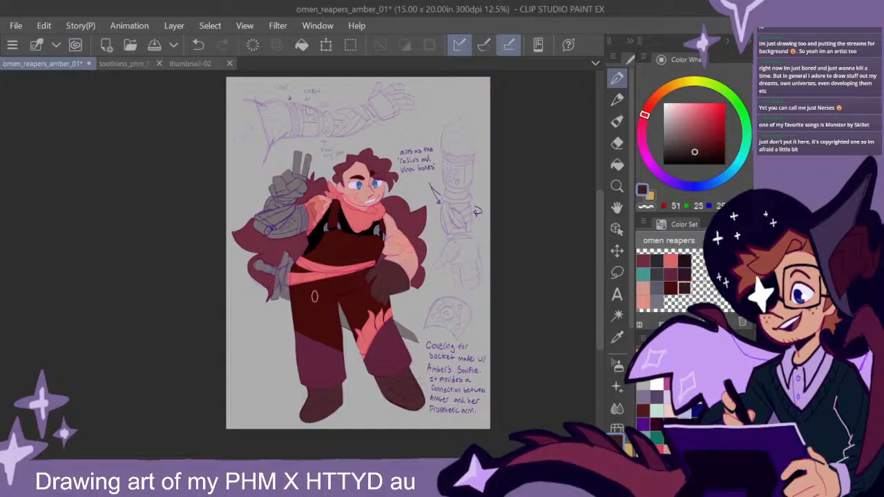
pyautogui.moveTo(284, 295)
pyautogui.mouseDown()
pyautogui.moveTo(292, 256)
pyautogui.moveTo(284, 299)
pyautogui.moveTo(284, 296)
pyautogui.mouseUp()
pyautogui.moveTo(384, 325); pyautogui.dragTo(422, 338)
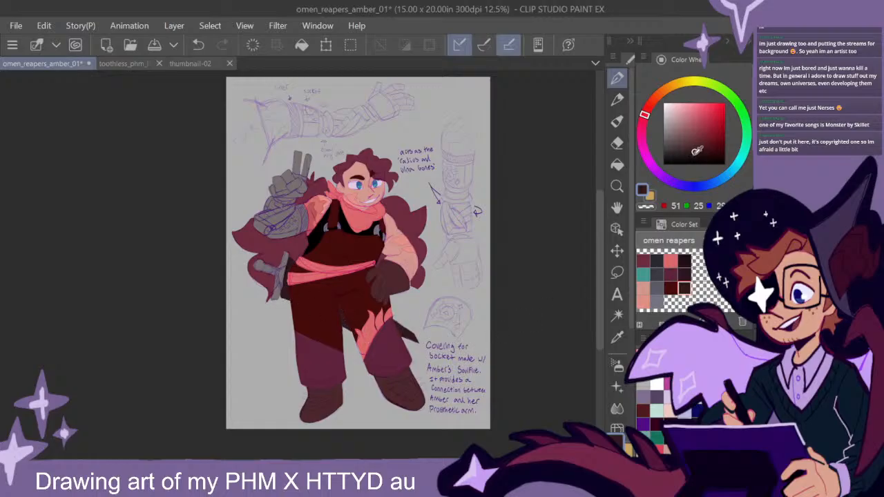
# - Repaint the sword's scabbard at the hip and behind the legs in solid black
pyautogui.click(685, 273)
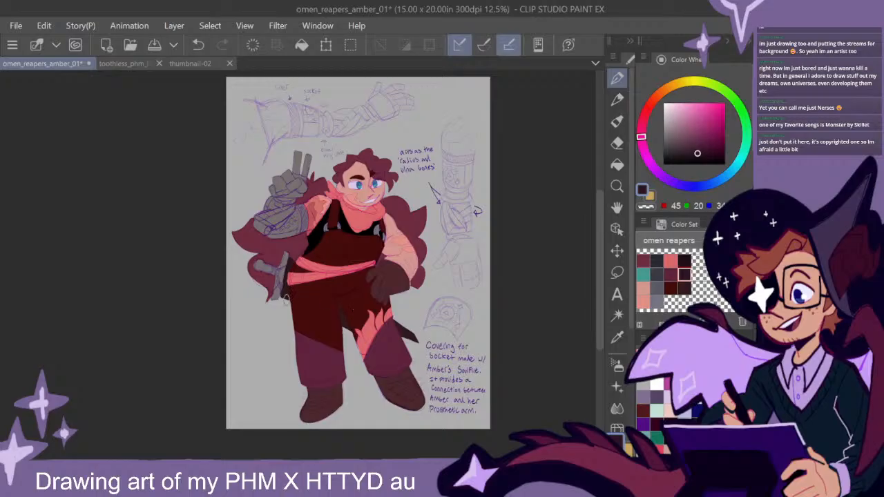
pyautogui.moveTo(424, 346); pyautogui.dragTo(399, 326)
pyautogui.moveTo(713, 136); pyautogui.dragTo(661, 167)
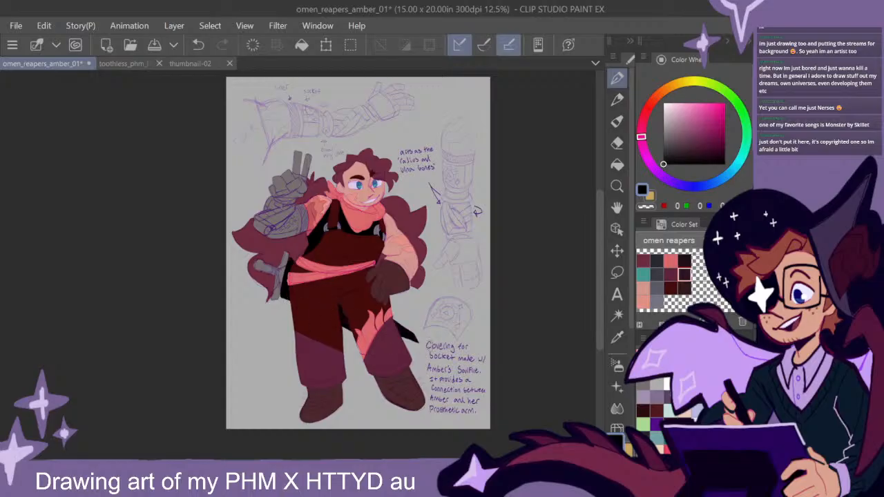
# - Paint the sword's hilt in blue-grey from the colour set (red 92, green 90), darkened to red 67, green 65
pyautogui.click(656, 288)
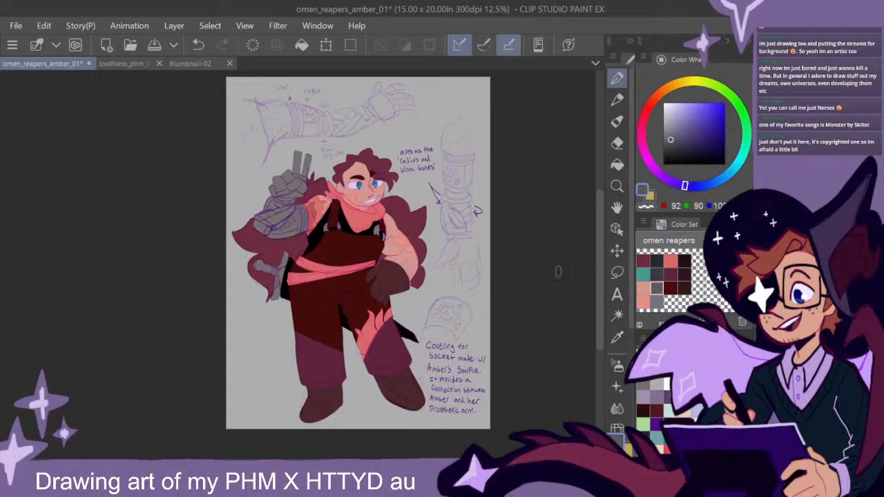
pyautogui.moveTo(274, 288)
pyautogui.mouseDown()
pyautogui.moveTo(282, 273)
pyautogui.moveTo(276, 295)
pyautogui.mouseUp()
pyautogui.moveTo(288, 240); pyautogui.dragTo(277, 275)
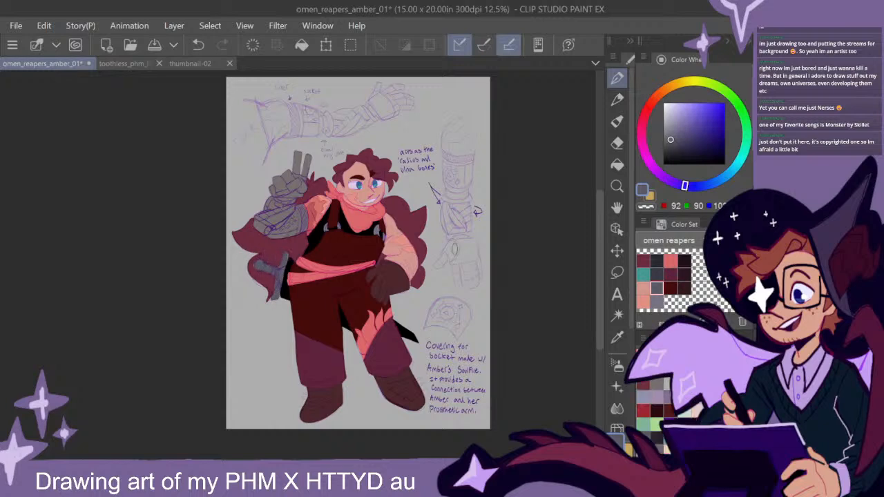
pyautogui.click(617, 143)
pyautogui.click(616, 78)
pyautogui.click(672, 145)
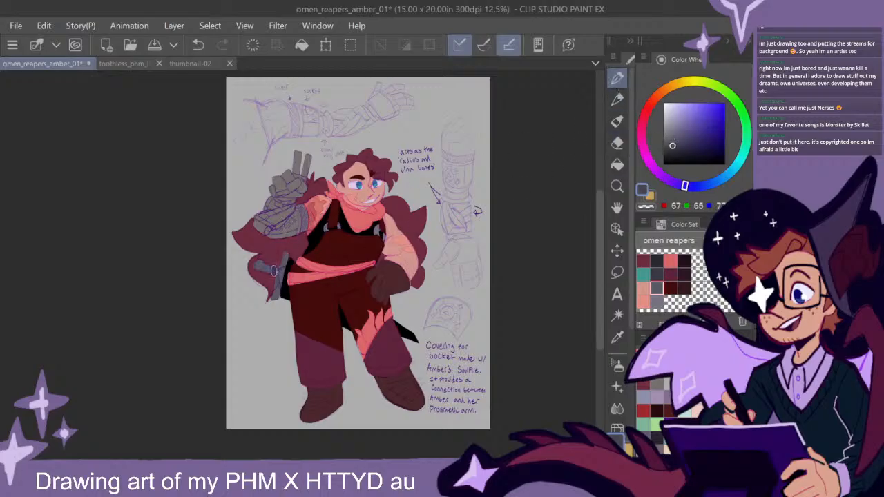
pyautogui.moveTo(260, 267)
pyautogui.mouseDown()
pyautogui.moveTo(290, 271)
pyautogui.moveTo(273, 289)
pyautogui.mouseUp()
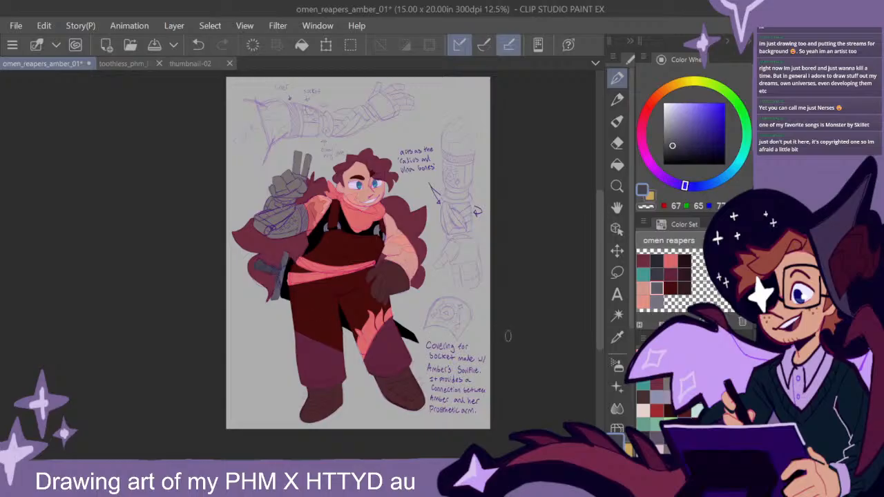
# - Paint the sword's guard light grey (red 141, green 137) and touch up the area beside it in near-black (red 13, green 13)
pyautogui.click(672, 125)
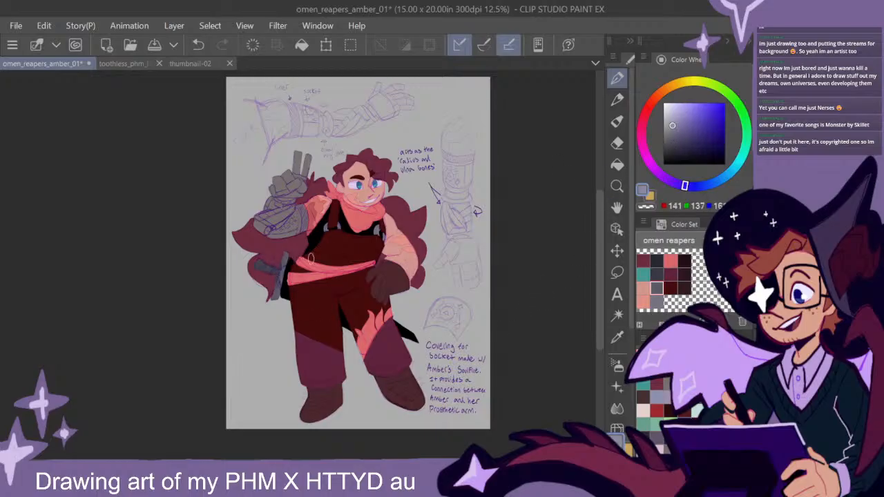
pyautogui.moveTo(282, 269)
pyautogui.mouseDown()
pyautogui.moveTo(285, 259)
pyautogui.moveTo(276, 297)
pyautogui.mouseUp()
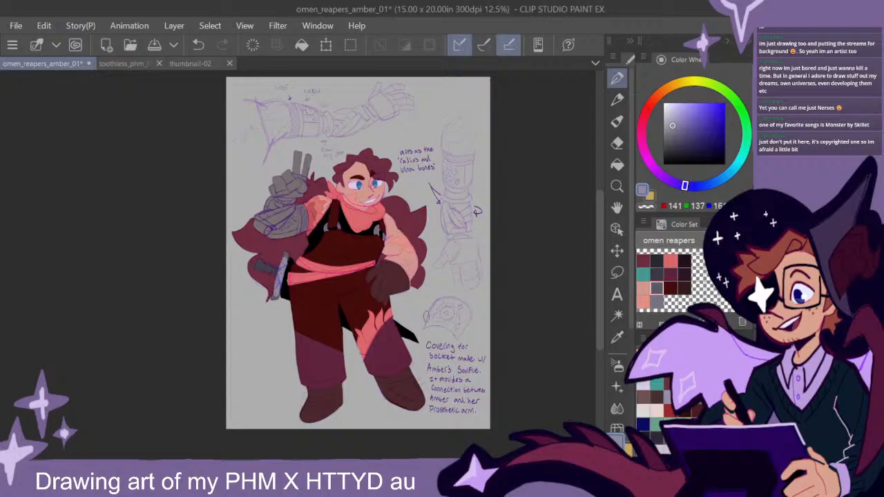
pyautogui.moveTo(401, 461); pyautogui.dragTo(414, 459)
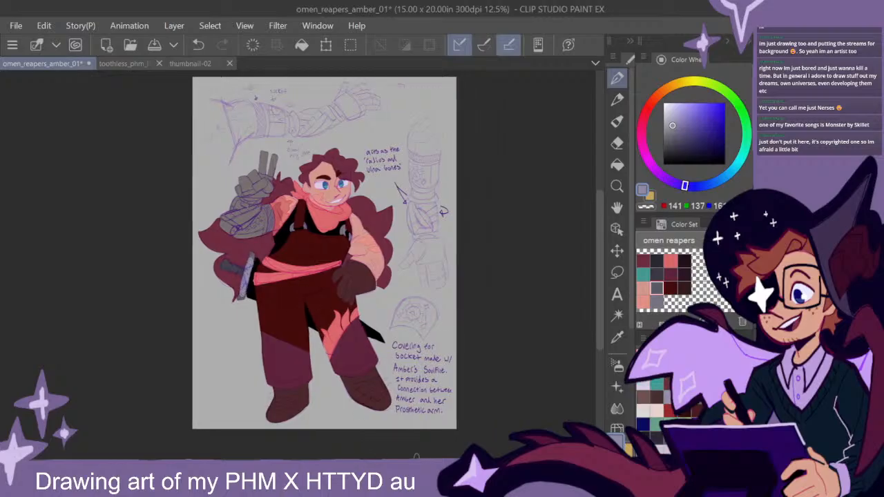
pyautogui.click(671, 160)
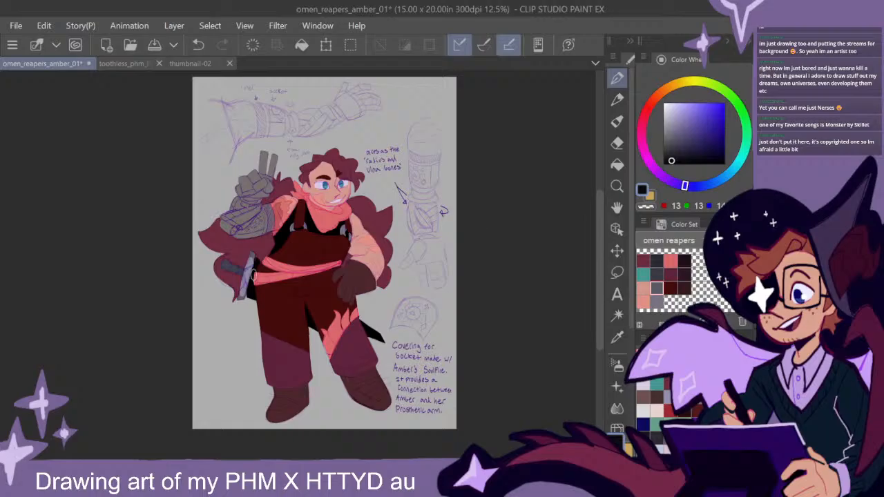
pyautogui.moveTo(245, 270); pyautogui.dragTo(246, 291)
pyautogui.moveTo(462, 334); pyautogui.dragTo(449, 341)
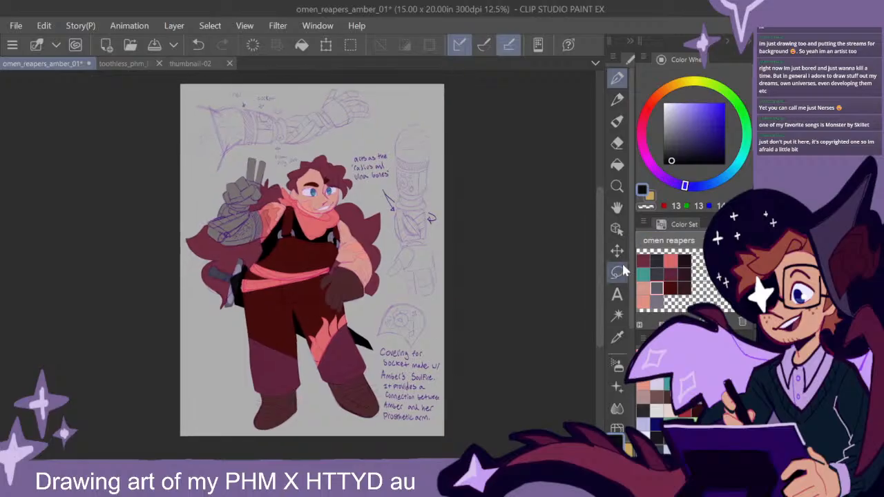
# - Darken the colour set's plum to red 61, green 24 and line the upper lids of both eyes with it
pyautogui.scroll(1, 599, 291)
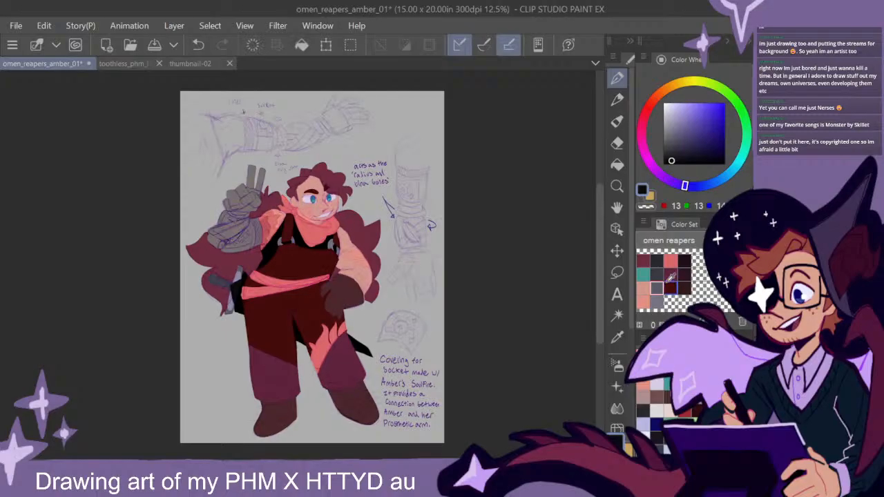
pyautogui.click(643, 260)
pyautogui.click(701, 149)
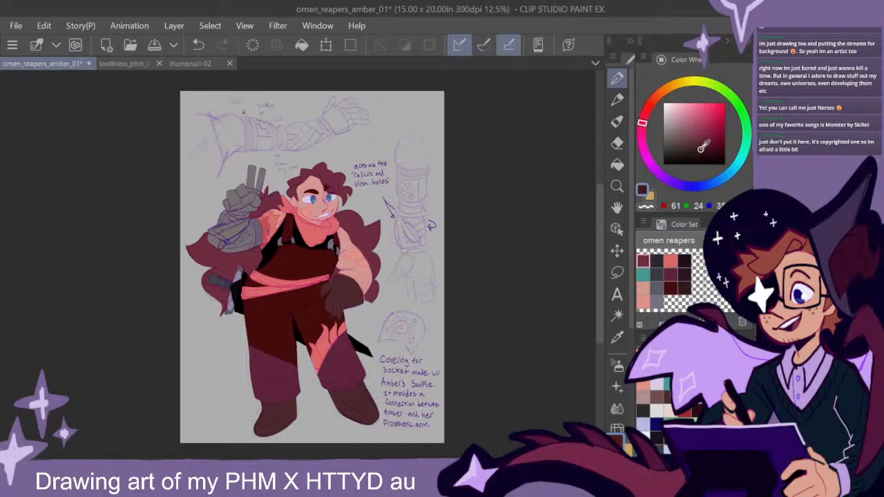
pyautogui.scroll(5, 327, 189)
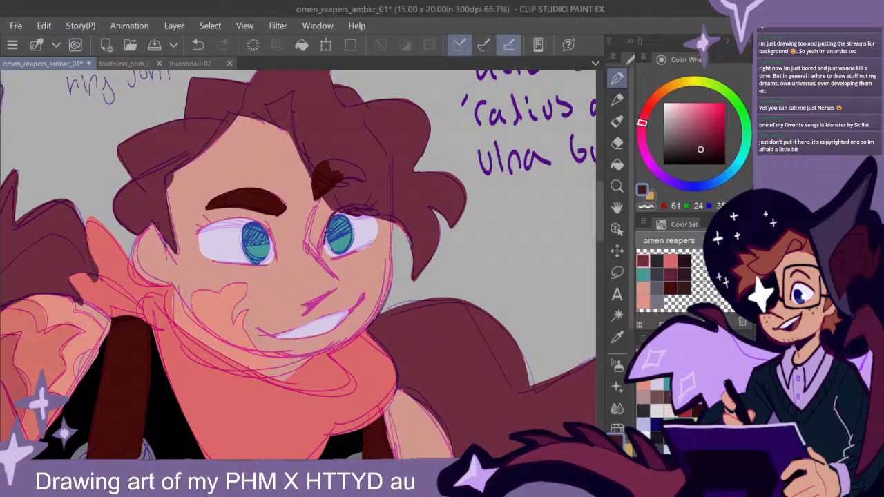
pyautogui.moveTo(340, 212); pyautogui.dragTo(324, 239)
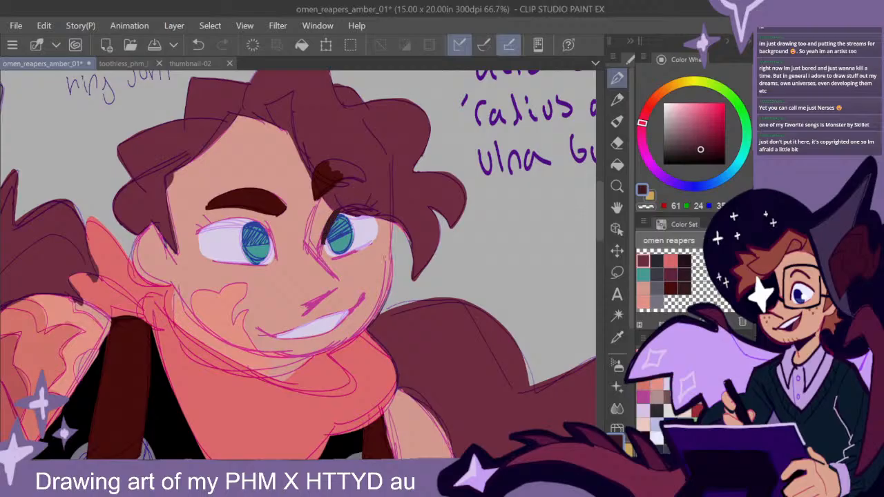
pyautogui.moveTo(274, 255)
pyautogui.mouseDown()
pyautogui.moveTo(253, 220)
pyautogui.moveTo(202, 230)
pyautogui.moveTo(267, 225)
pyautogui.moveTo(272, 243)
pyautogui.mouseUp()
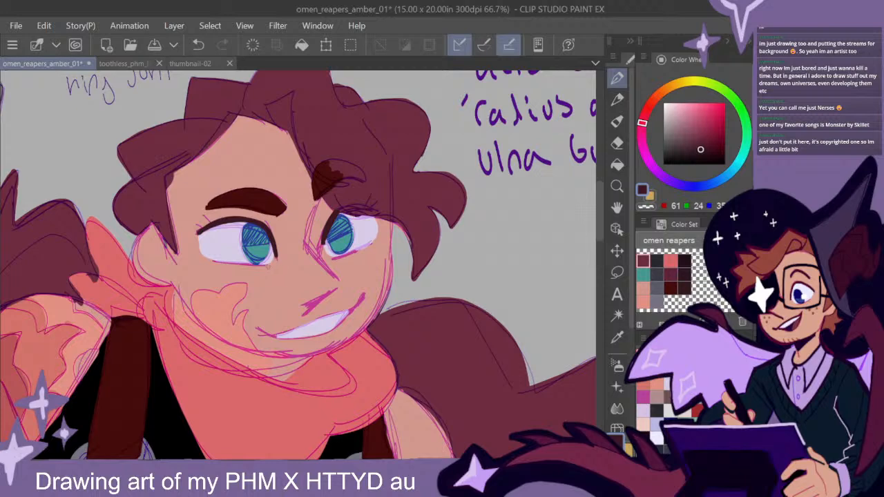
# - Line the lower lids of both eyes and add short lashes at their outer corners in the same dark plum
pyautogui.moveTo(266, 267); pyautogui.dragTo(210, 260)
pyautogui.moveTo(334, 257); pyautogui.dragTo(372, 244)
pyautogui.moveTo(210, 228)
pyautogui.mouseDown()
pyautogui.moveTo(203, 215)
pyautogui.moveTo(193, 222)
pyautogui.mouseUp()
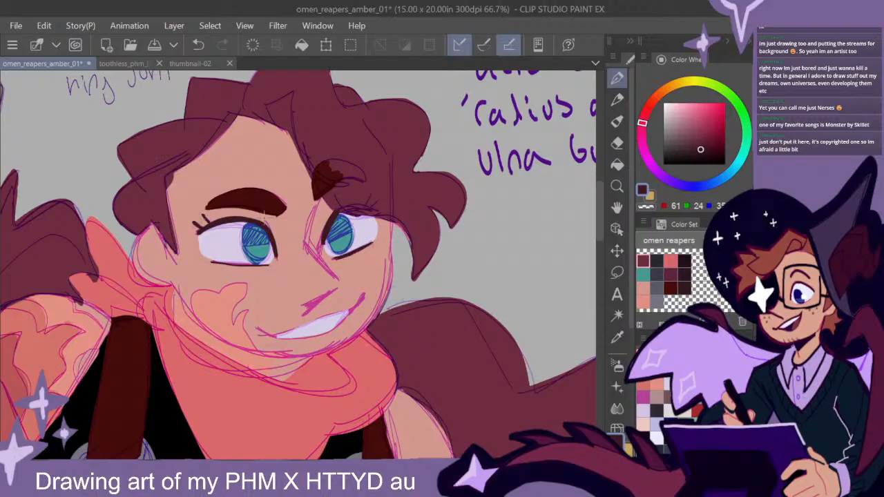
pyautogui.moveTo(373, 207)
pyautogui.mouseDown()
pyautogui.moveTo(366, 195)
pyautogui.moveTo(392, 199)
pyautogui.mouseUp()
pyautogui.scroll(-1, 417, 307)
pyautogui.moveTo(474, 338); pyautogui.dragTo(442, 312)
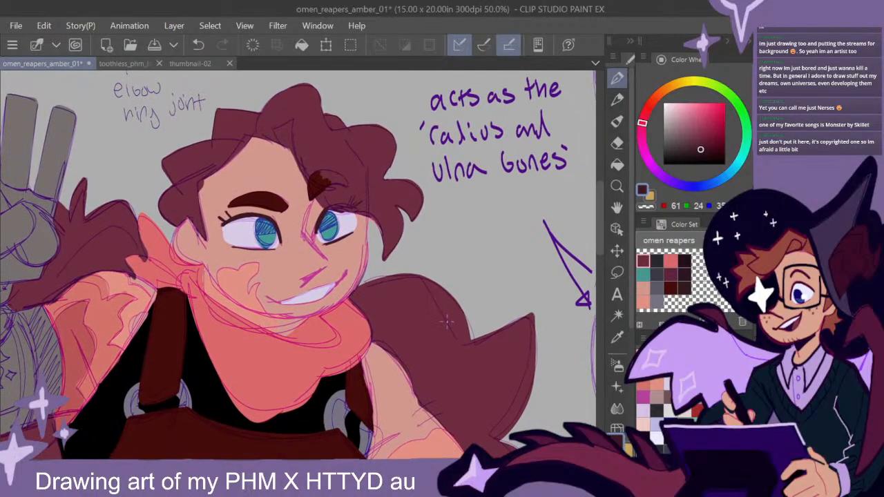
# - Add a round white highlight to the edge of each iris
pyautogui.scroll(-1, 447, 322)
pyautogui.moveTo(470, 378)
pyautogui.mouseDown()
pyautogui.moveTo(427, 284)
pyautogui.moveTo(467, 374)
pyautogui.mouseUp()
pyautogui.press('x')
pyautogui.scroll(3, 331, 261)
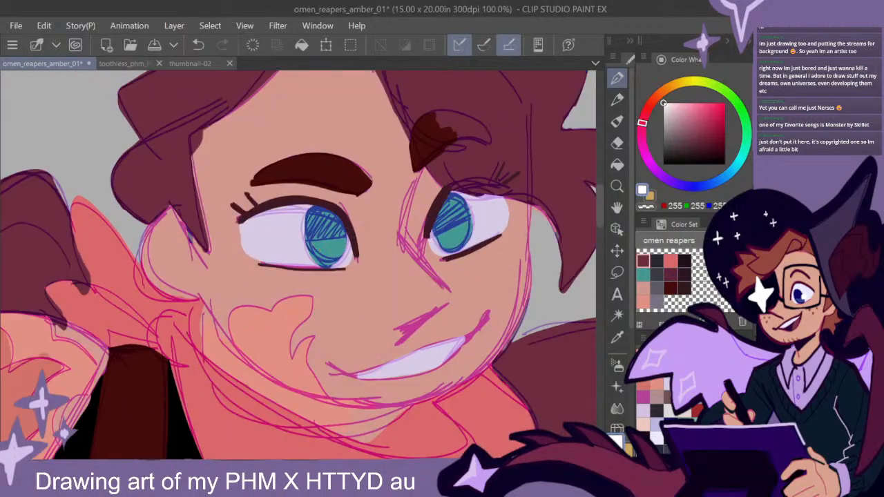
pyautogui.moveTo(305, 240); pyautogui.dragTo(304, 239)
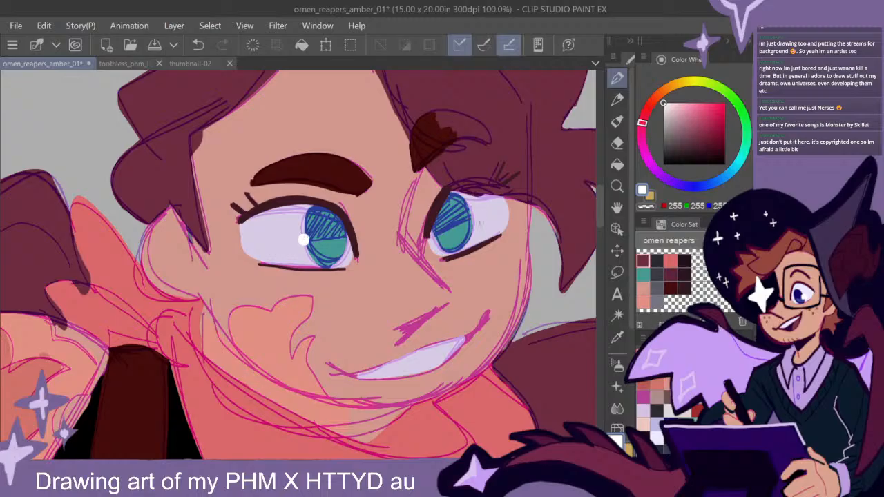
pyautogui.moveTo(435, 235); pyautogui.dragTo(437, 235)
# - Paint the outer edge and the whole hand of the vertical prosthetic arm study in grey from the colour set (red 118, green 114)
pyautogui.scroll(-2, 491, 336)
pyautogui.moveTo(521, 380); pyautogui.dragTo(346, 299)
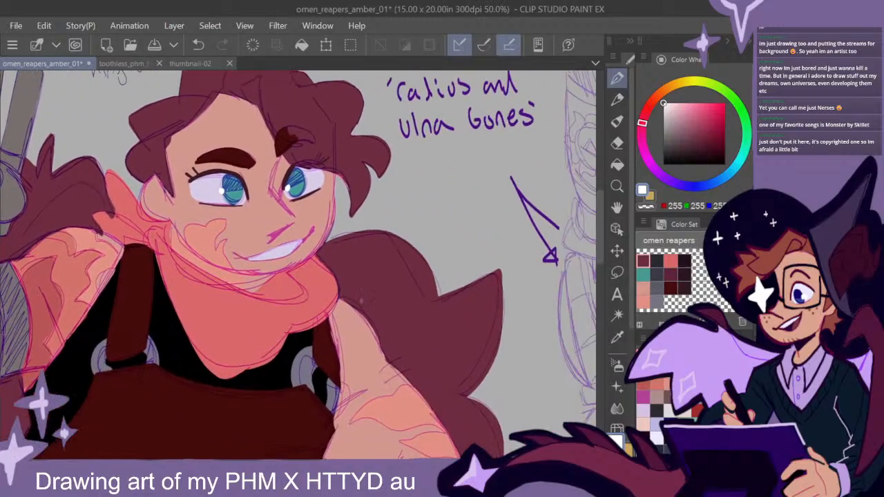
pyautogui.scroll(-1, 480, 302)
pyautogui.scroll(-1, 495, 356)
pyautogui.moveTo(527, 369); pyautogui.dragTo(438, 290)
pyautogui.moveTo(517, 325); pyautogui.dragTo(425, 359)
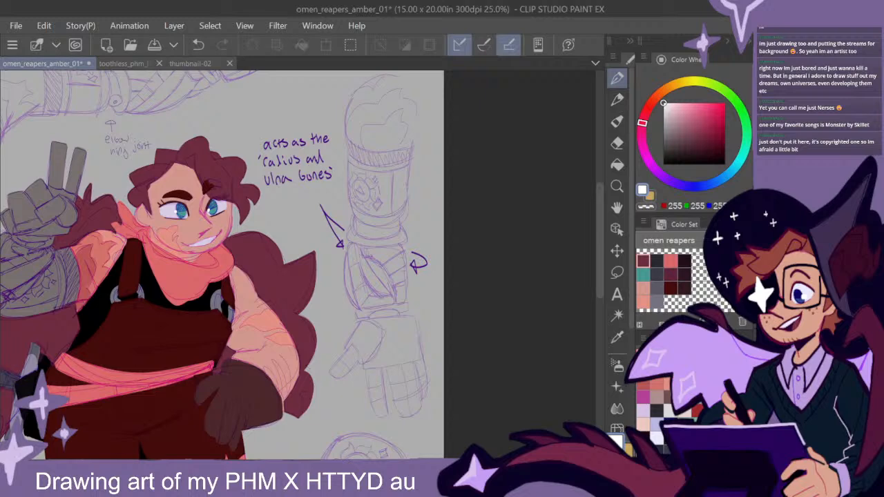
pyautogui.click(657, 302)
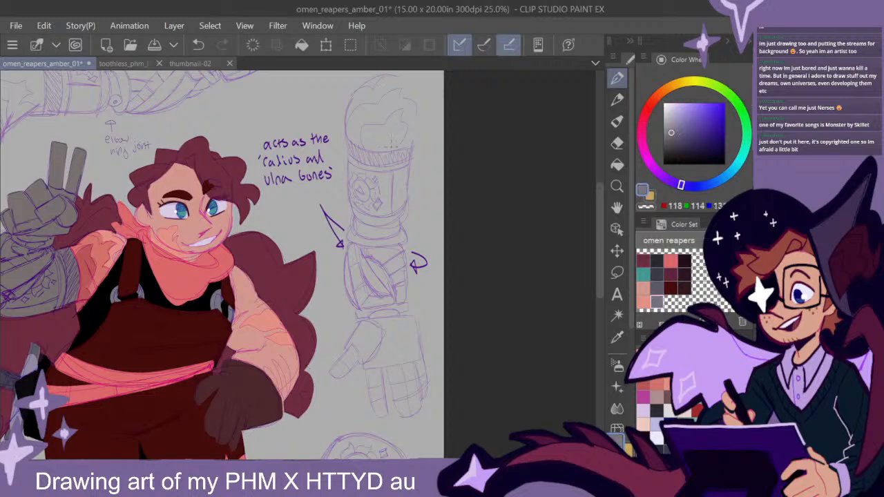
pyautogui.moveTo(354, 158)
pyautogui.mouseDown()
pyautogui.moveTo(350, 144)
pyautogui.moveTo(351, 205)
pyautogui.moveTo(361, 221)
pyautogui.moveTo(349, 208)
pyautogui.moveTo(359, 233)
pyautogui.moveTo(349, 268)
pyautogui.moveTo(363, 308)
pyautogui.moveTo(364, 297)
pyautogui.mouseUp()
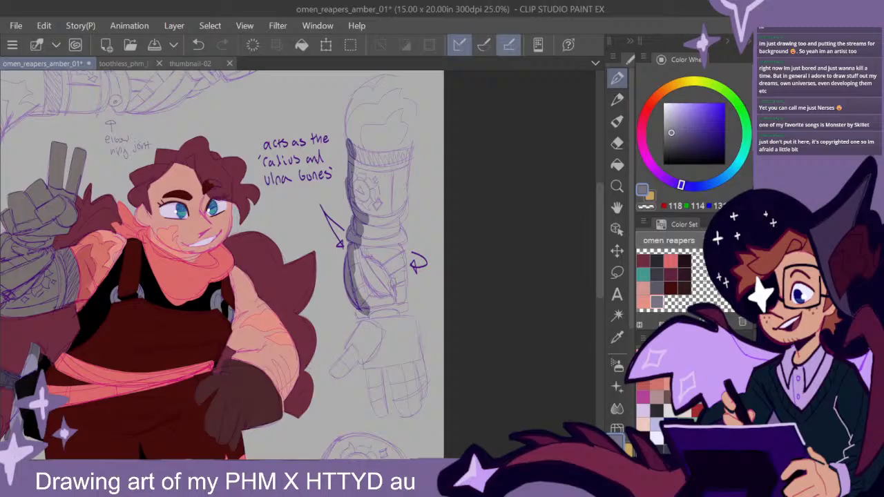
pyautogui.moveTo(359, 314)
pyautogui.mouseDown()
pyautogui.moveTo(379, 312)
pyautogui.moveTo(332, 371)
pyautogui.moveTo(365, 343)
pyautogui.moveTo(345, 366)
pyautogui.moveTo(363, 345)
pyautogui.moveTo(358, 358)
pyautogui.moveTo(381, 411)
pyautogui.moveTo(376, 383)
pyautogui.moveTo(368, 360)
pyautogui.moveTo(378, 413)
pyautogui.moveTo(387, 410)
pyautogui.moveTo(376, 353)
pyautogui.moveTo(402, 409)
pyautogui.moveTo(417, 407)
pyautogui.moveTo(419, 383)
pyautogui.moveTo(425, 388)
pyautogui.moveTo(414, 323)
pyautogui.moveTo(380, 322)
pyautogui.moveTo(360, 339)
pyautogui.moveTo(370, 359)
pyautogui.moveTo(390, 362)
pyautogui.mouseUp()
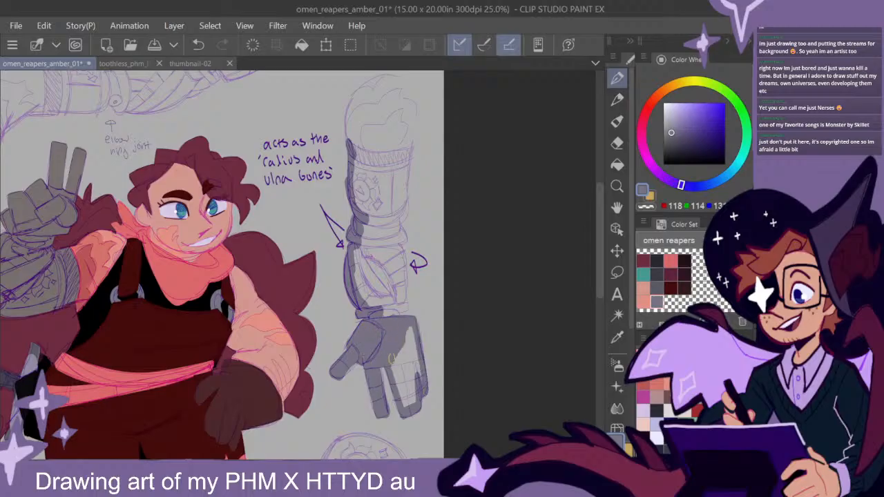
pyautogui.moveTo(405, 407)
pyautogui.mouseDown()
pyautogui.moveTo(389, 346)
pyautogui.moveTo(405, 388)
pyautogui.moveTo(417, 330)
pyautogui.moveTo(416, 380)
pyautogui.mouseUp()
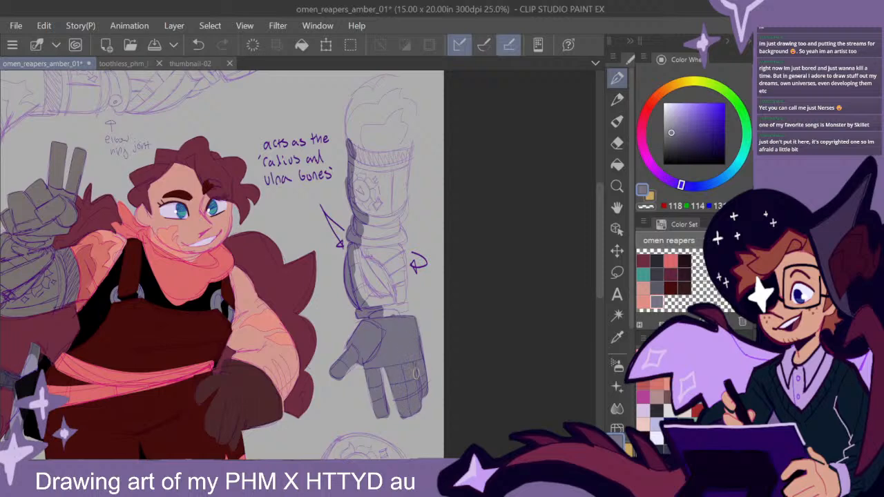
# - Close the outline around the prosthetic forearm and fill its interior with the same grey
pyautogui.moveTo(400, 325)
pyautogui.mouseDown()
pyautogui.moveTo(395, 315)
pyautogui.moveTo(413, 308)
pyautogui.moveTo(387, 308)
pyautogui.moveTo(407, 305)
pyautogui.moveTo(396, 219)
pyautogui.moveTo(412, 149)
pyautogui.moveTo(350, 144)
pyautogui.mouseUp()
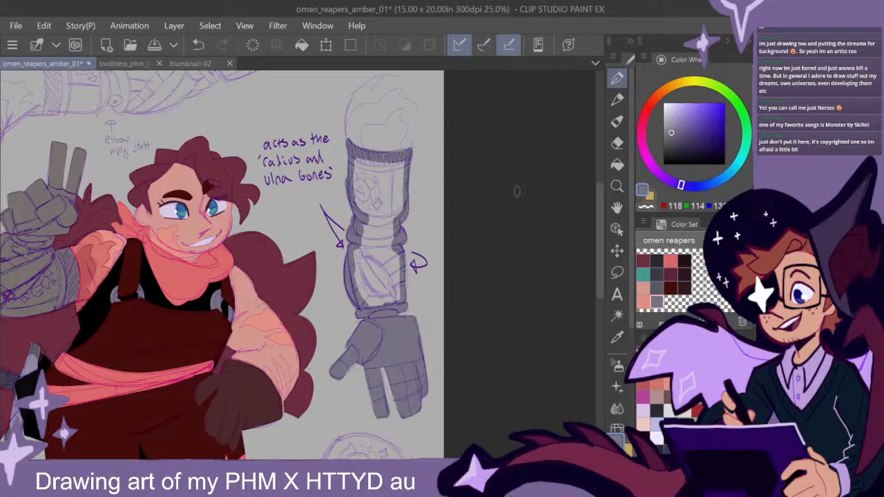
pyautogui.click(616, 164)
pyautogui.click(379, 204)
pyautogui.click(617, 82)
pyautogui.scroll(-2, 431, 289)
pyautogui.moveTo(433, 361); pyautogui.dragTo(445, 313)
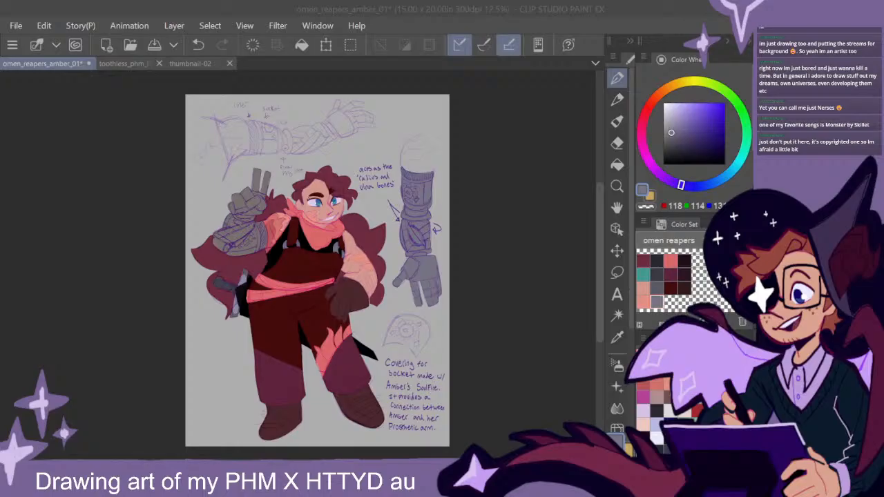
pyautogui.click(123, 63)
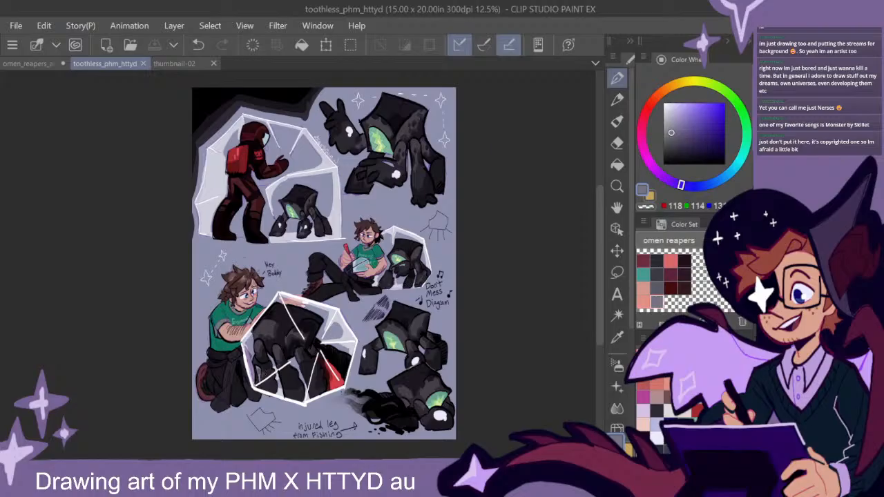
pyautogui.click(28, 63)
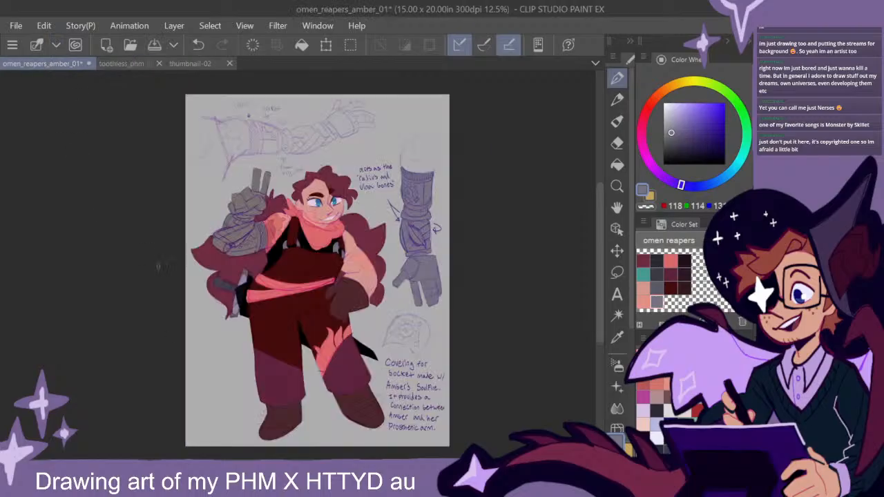